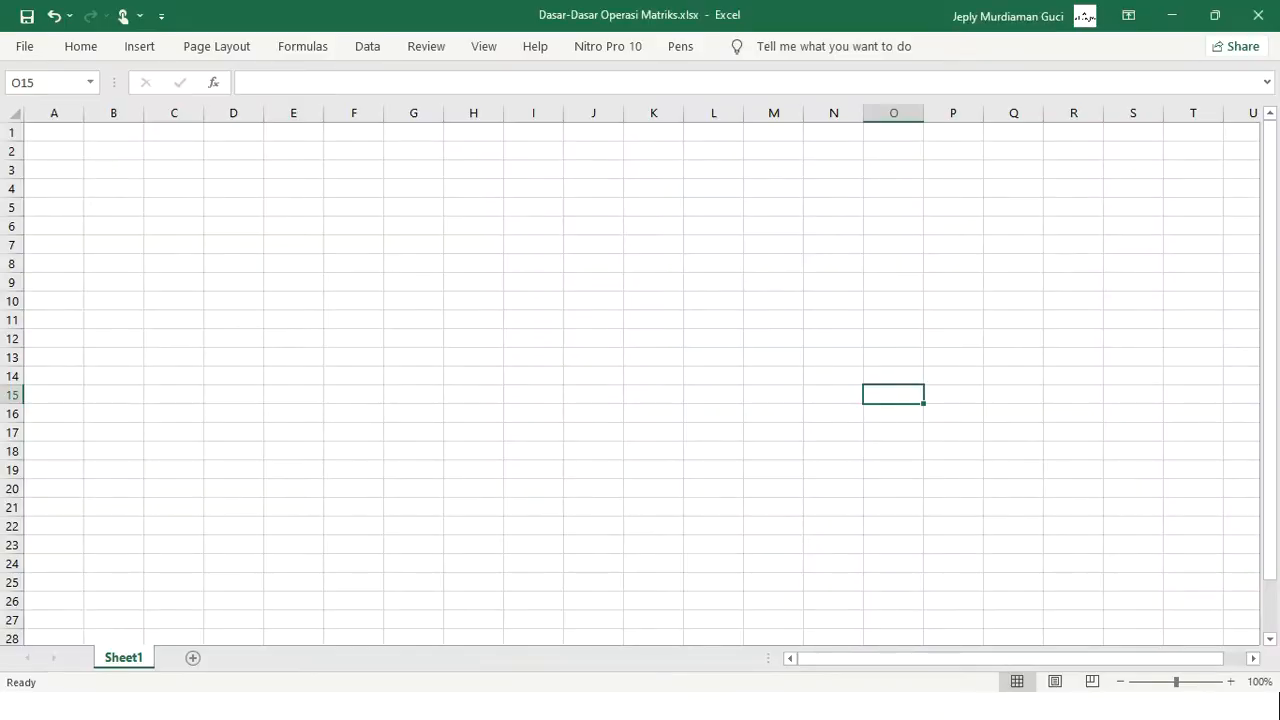
# Narrow all the worksheet's columns uniformly so that columns A through AG fit in view.
pyautogui.click(293, 207)
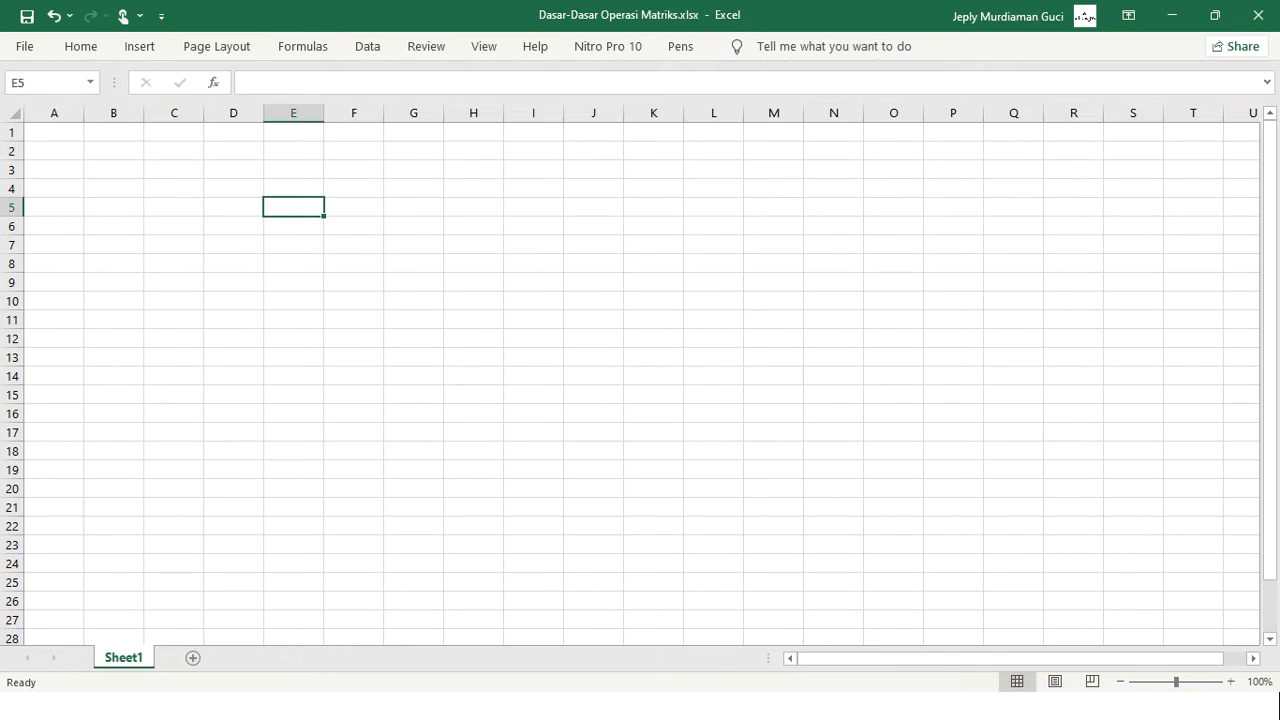
pyautogui.click(54, 132)
pyautogui.hotkey('ctrl', 'a')
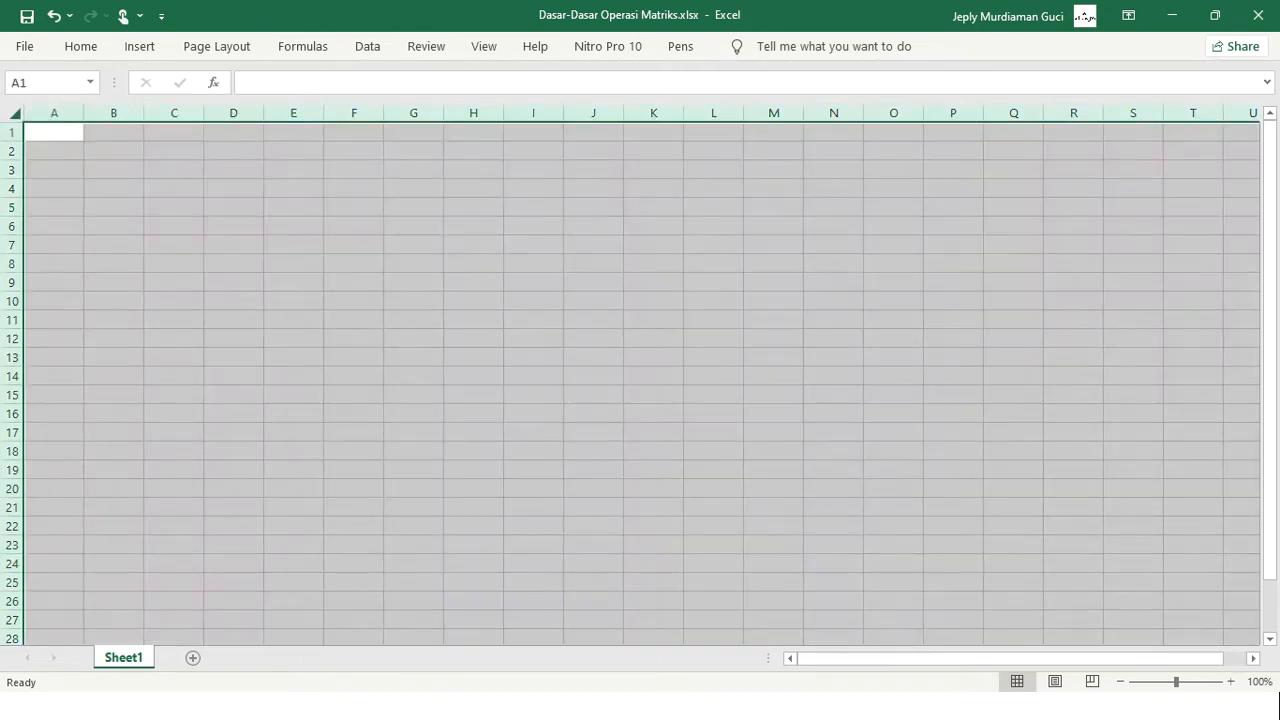
pyautogui.moveTo(84, 112); pyautogui.dragTo(62, 112)
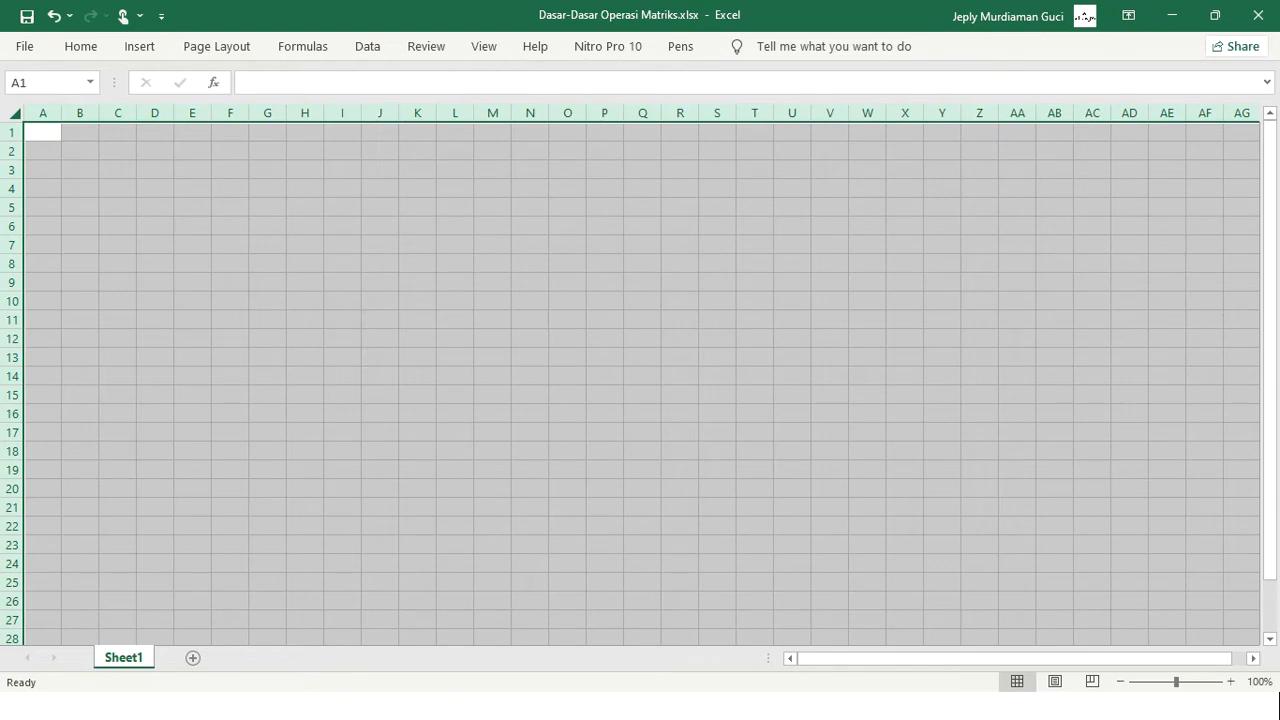
# Enter the title "OPERASI MATRIKS" in cell A1.
pyautogui.click(42, 132)
pyautogui.press('capslock')
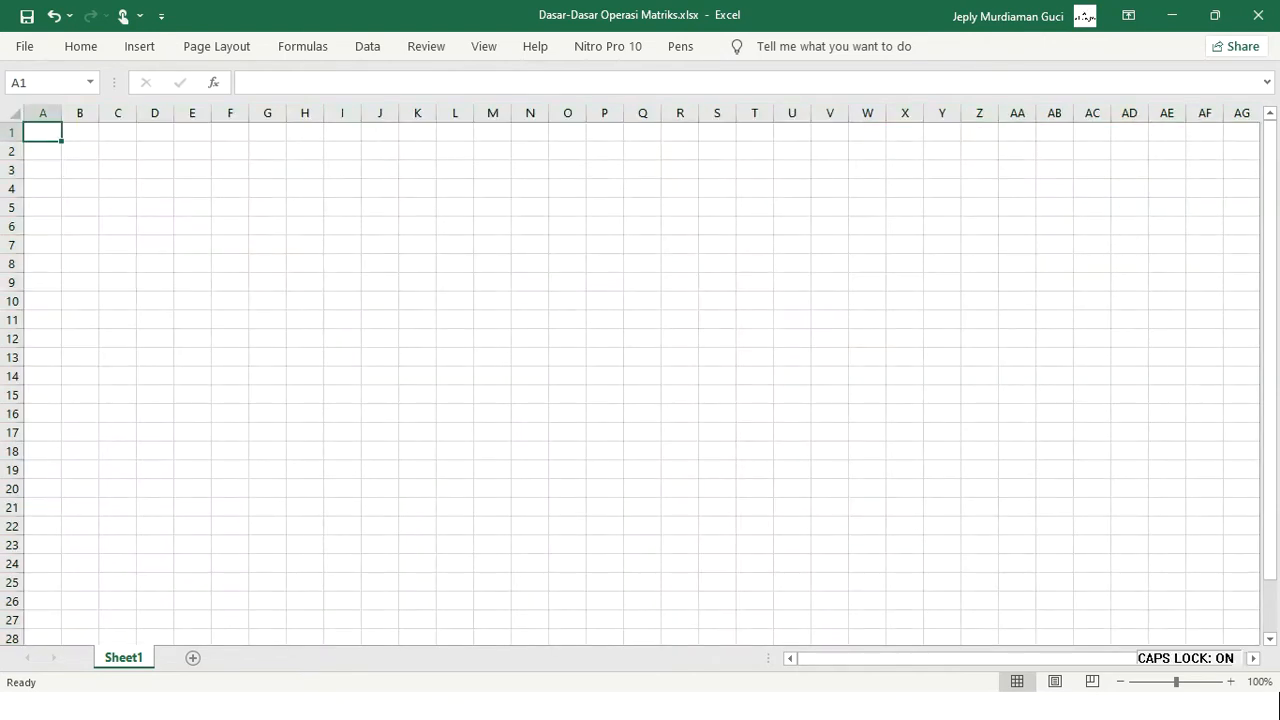
pyautogui.hotkey('ctrl', 'a')
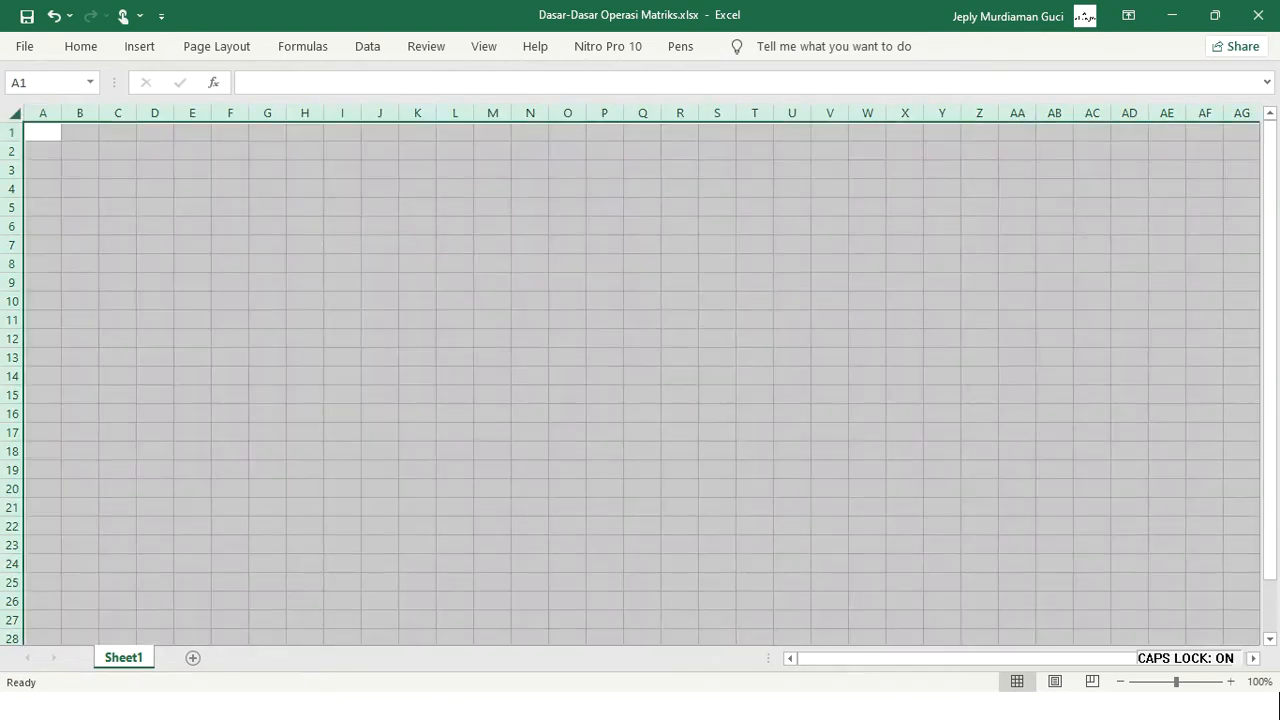
pyautogui.click(42, 132)
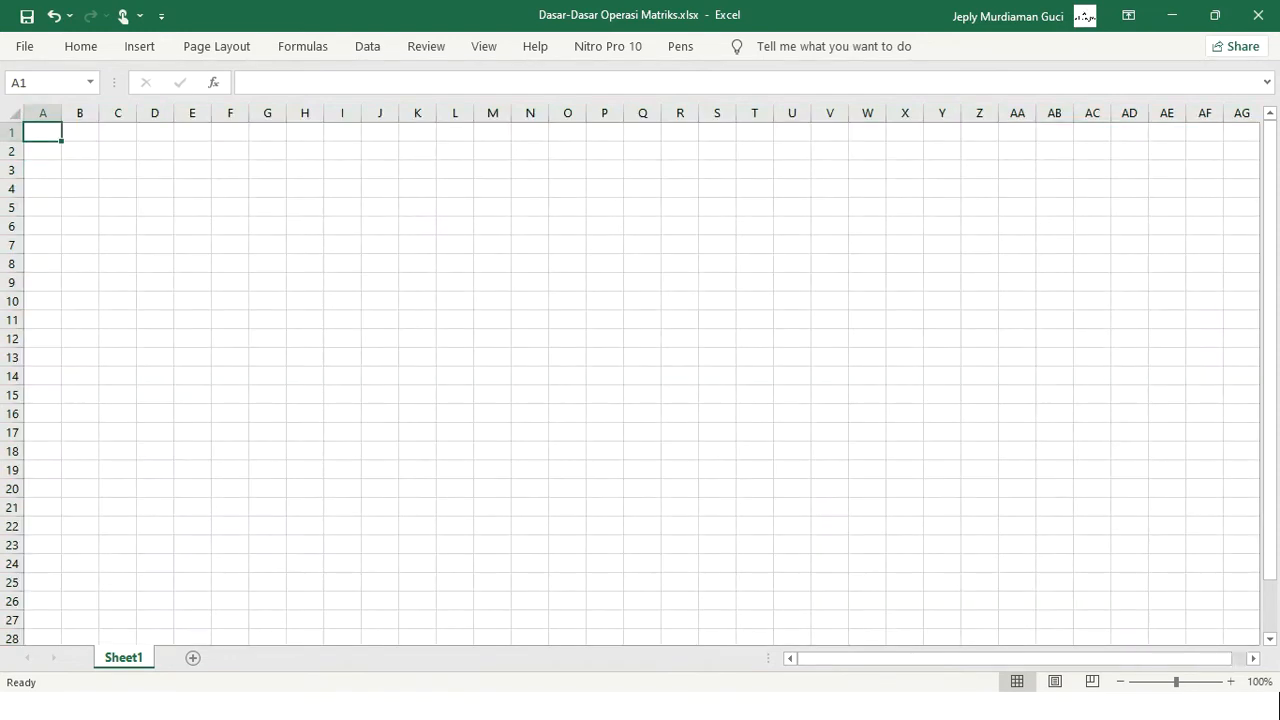
pyautogui.write('OPERASI')
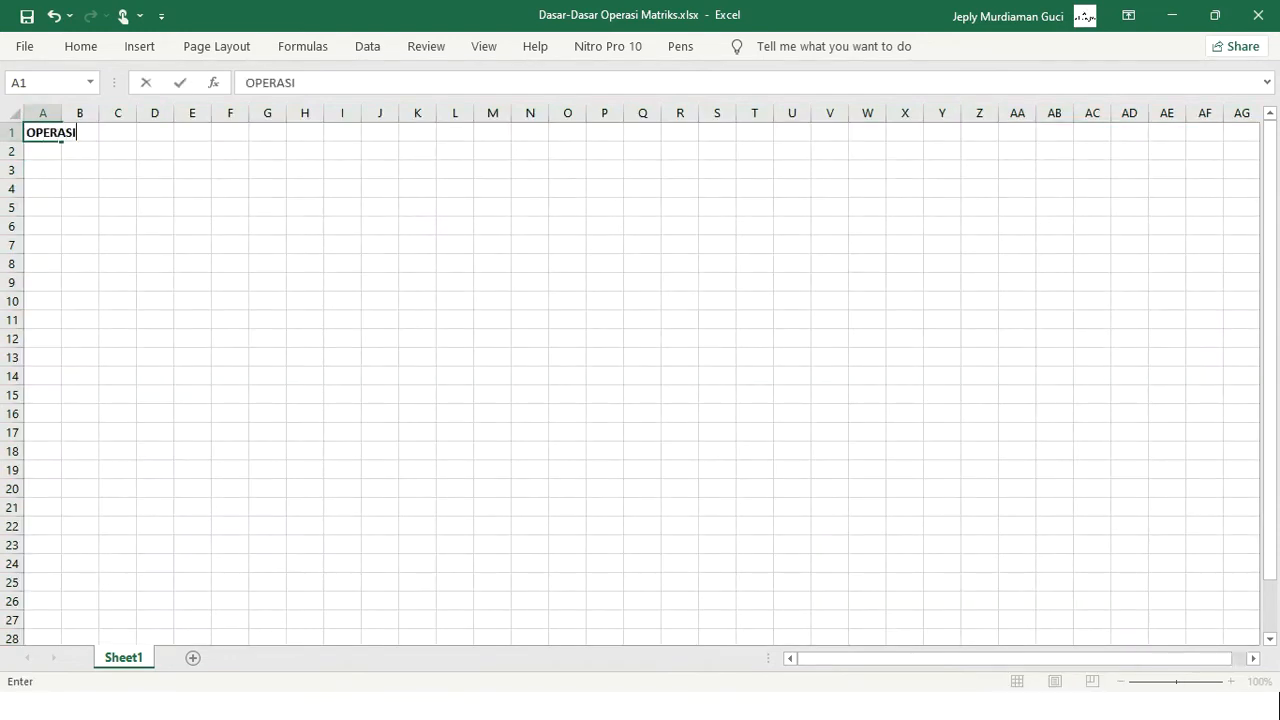
pyautogui.write(' MATRIKS')
pyautogui.press('Return')
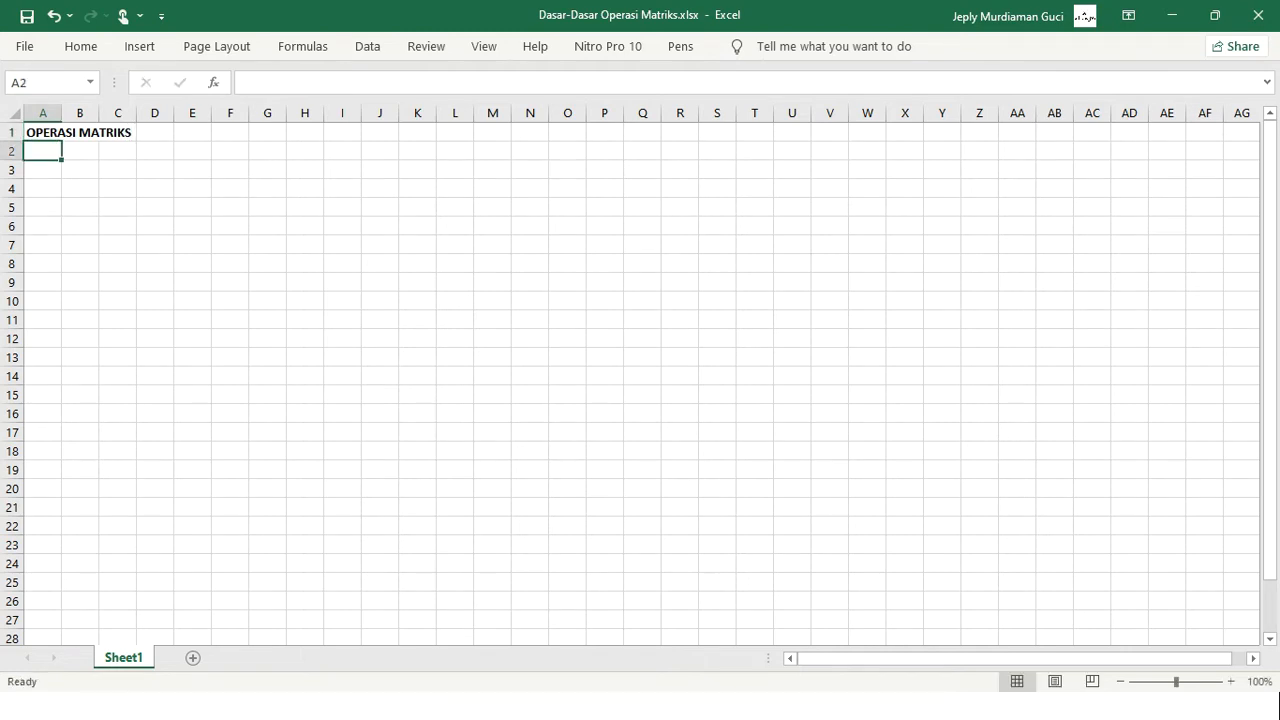
# Center the contents of all cells in the worksheet horizontally.
pyautogui.hotkey('ctrl', 'a')
pyautogui.click(81, 46)
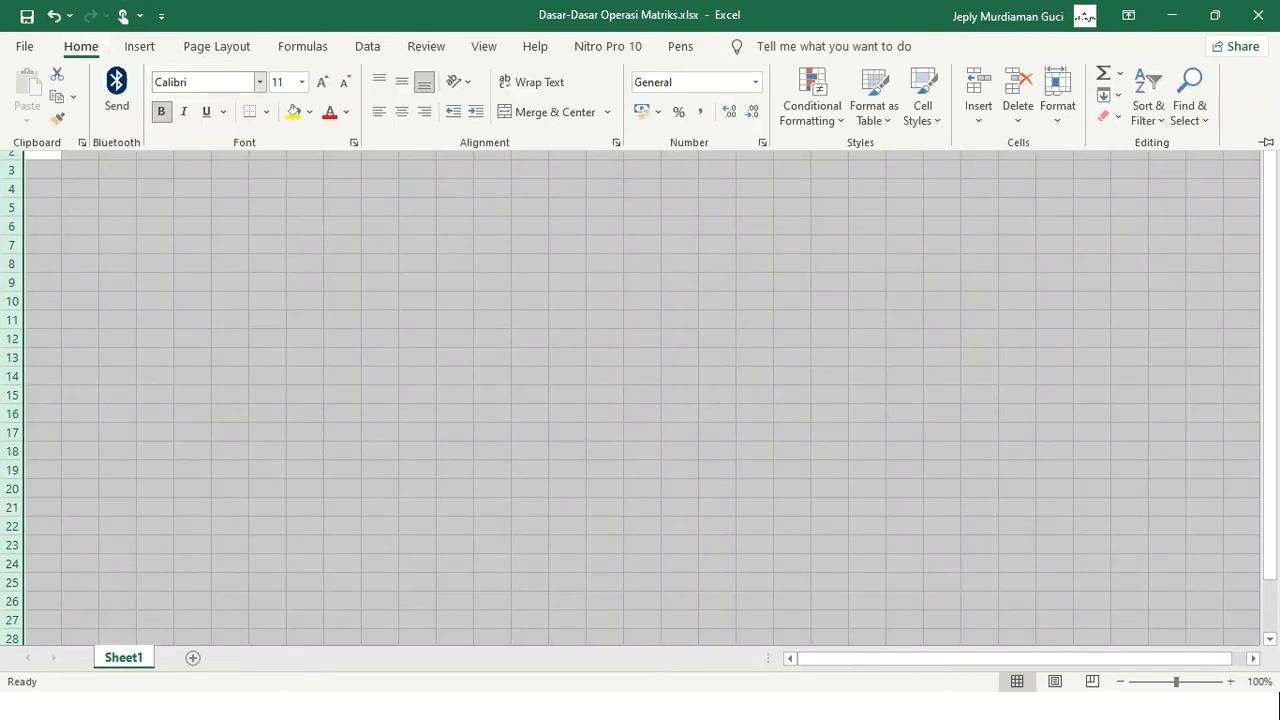
pyautogui.click(401, 111)
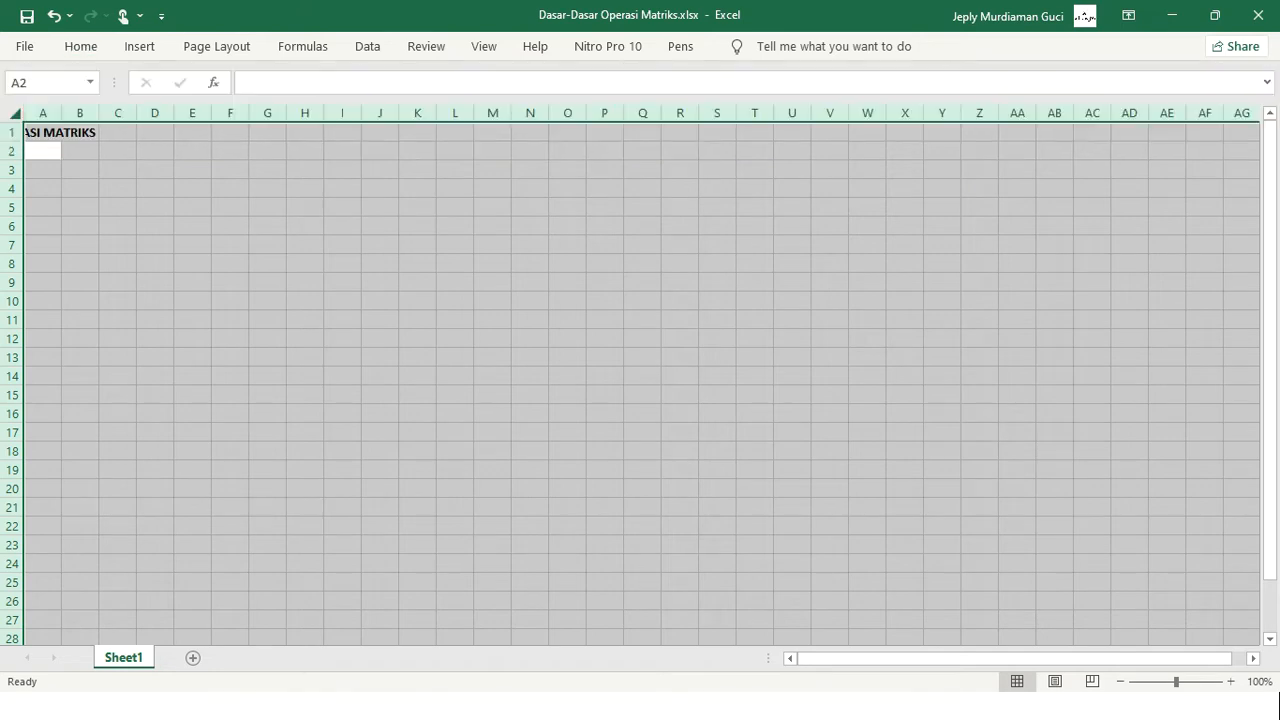
# Left-align the "OPERASI MATRIKS" title in cell A1.
pyautogui.click(42, 132)
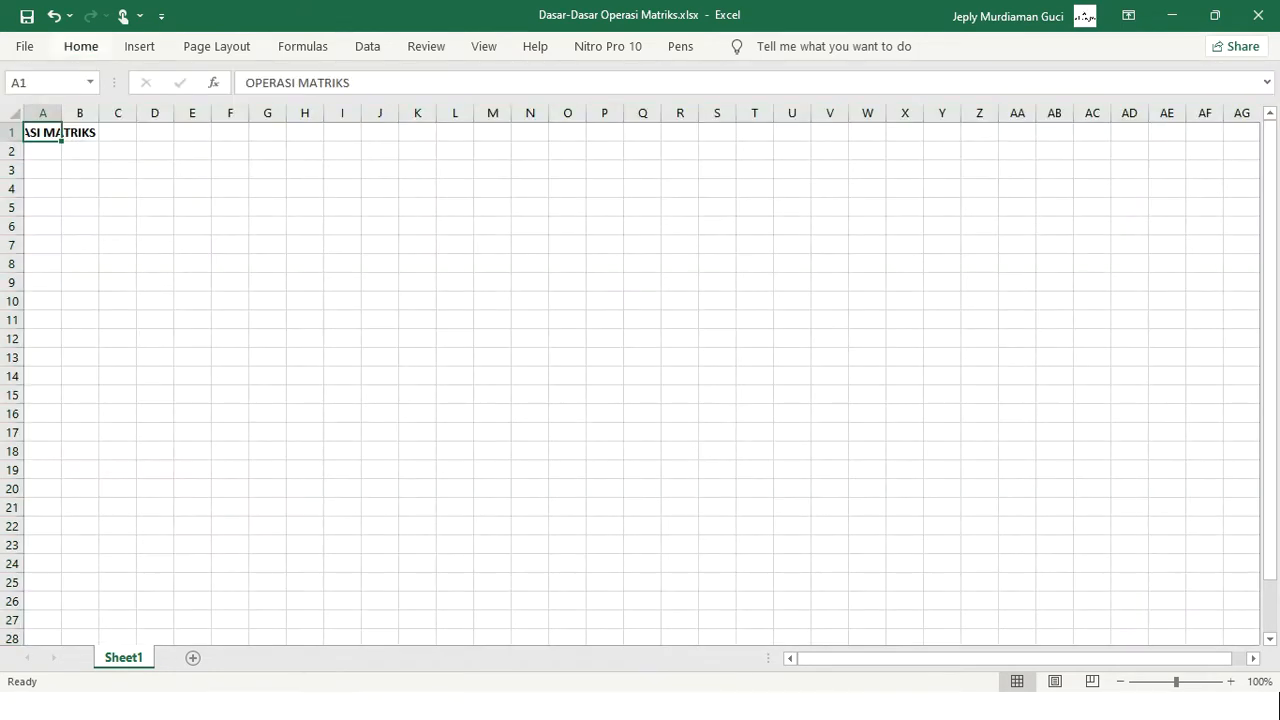
pyautogui.click(81, 46)
pyautogui.click(379, 111)
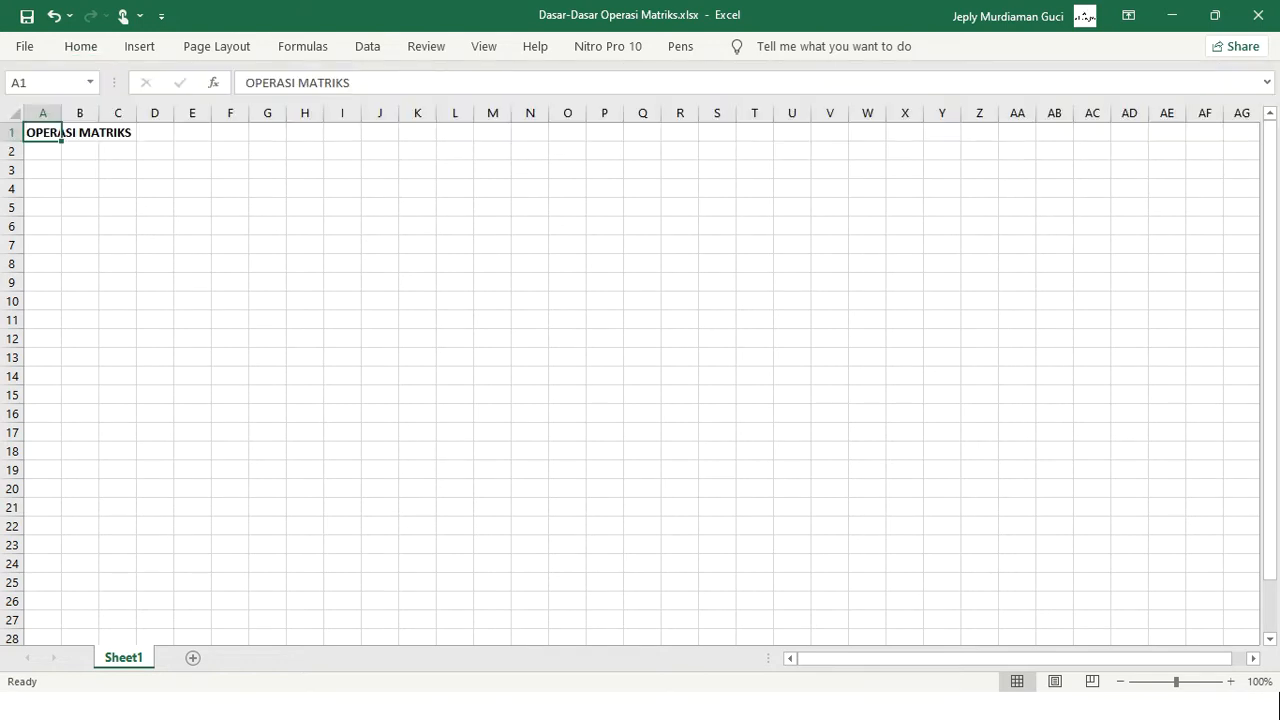
# Enter the heading "DIKETAHUI" in cell A3 and left-align it.
pyautogui.press('Down')
pyautogui.press('Down')
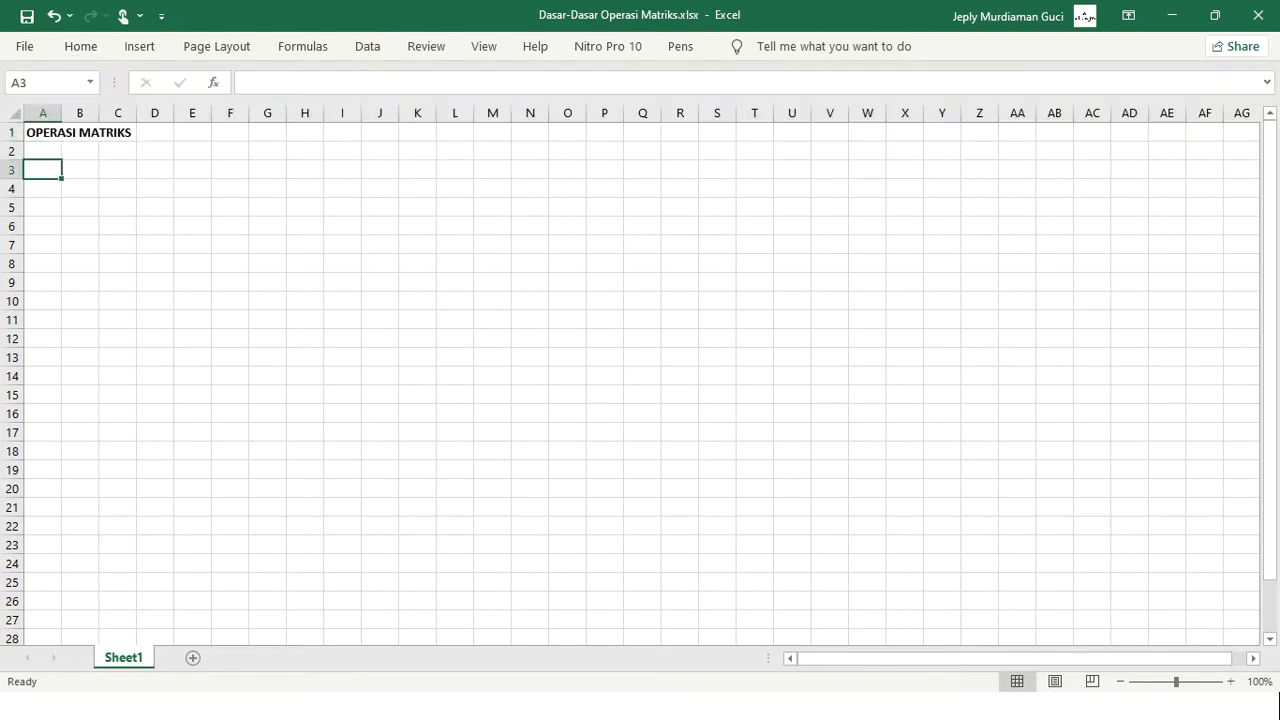
pyautogui.write('DIK')
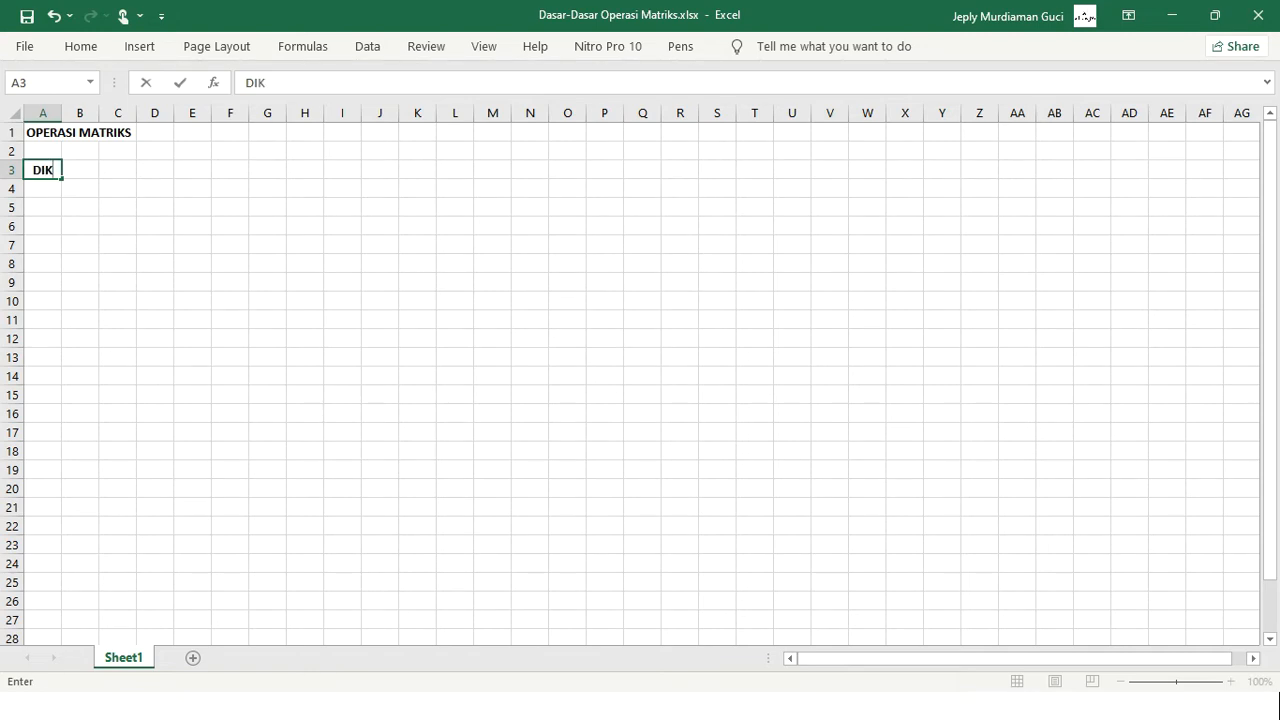
pyautogui.write('ETAHUI')
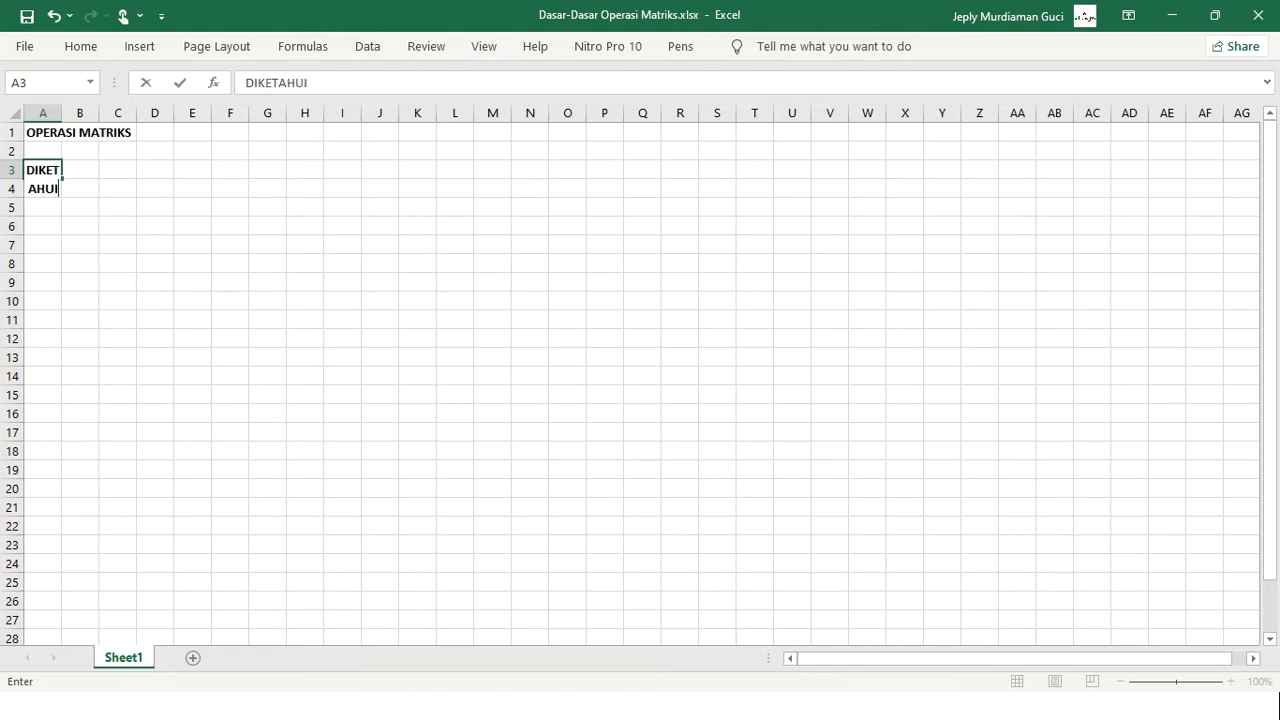
pyautogui.press('Return')
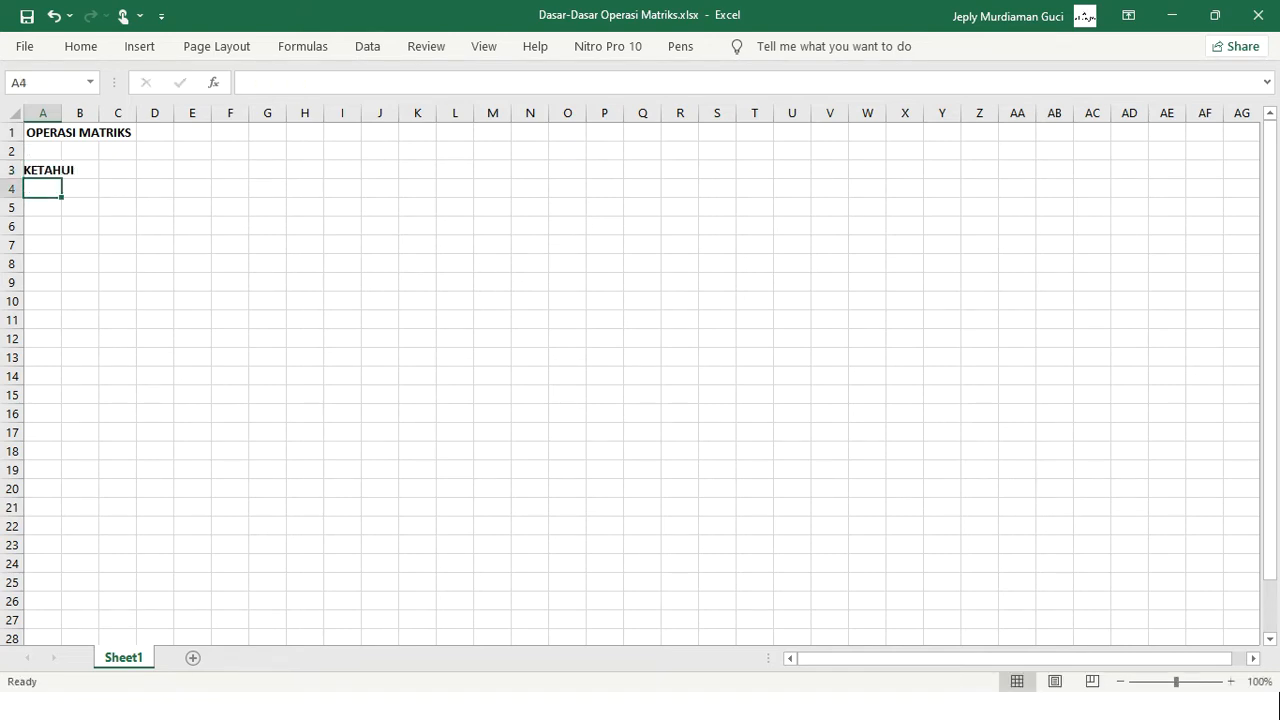
pyautogui.click(43, 170)
pyautogui.click(81, 46)
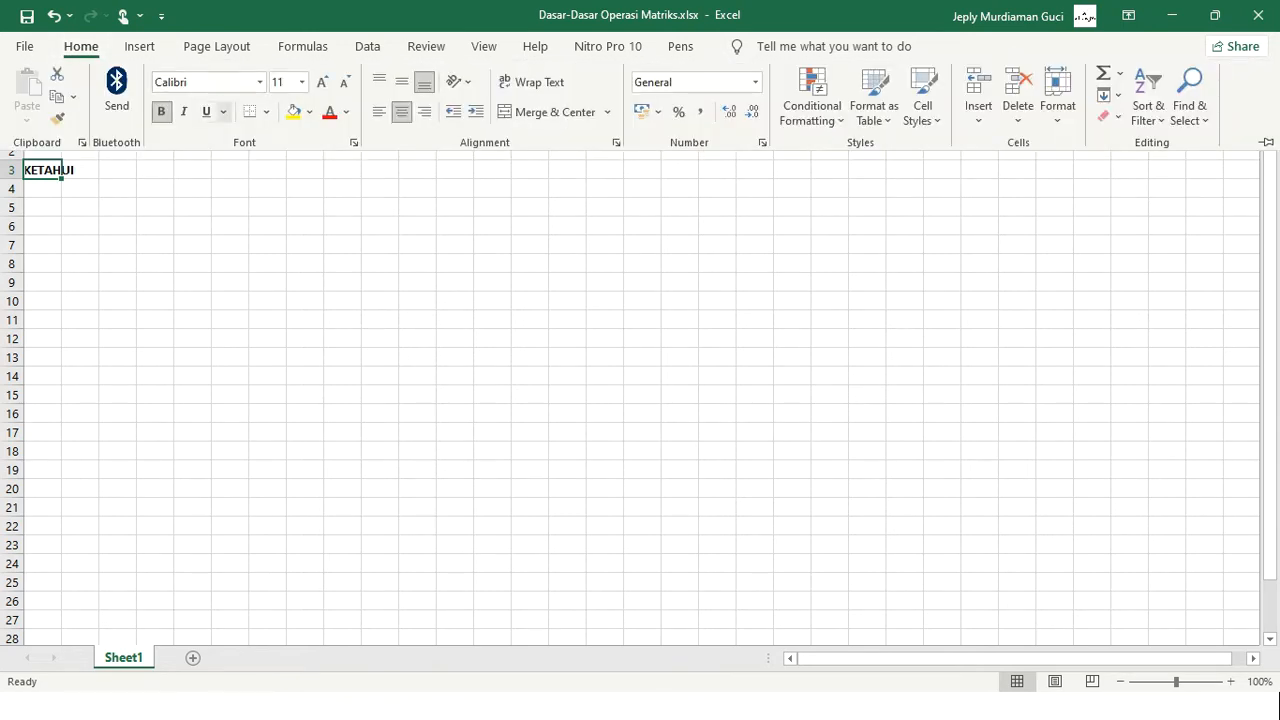
pyautogui.click(379, 111)
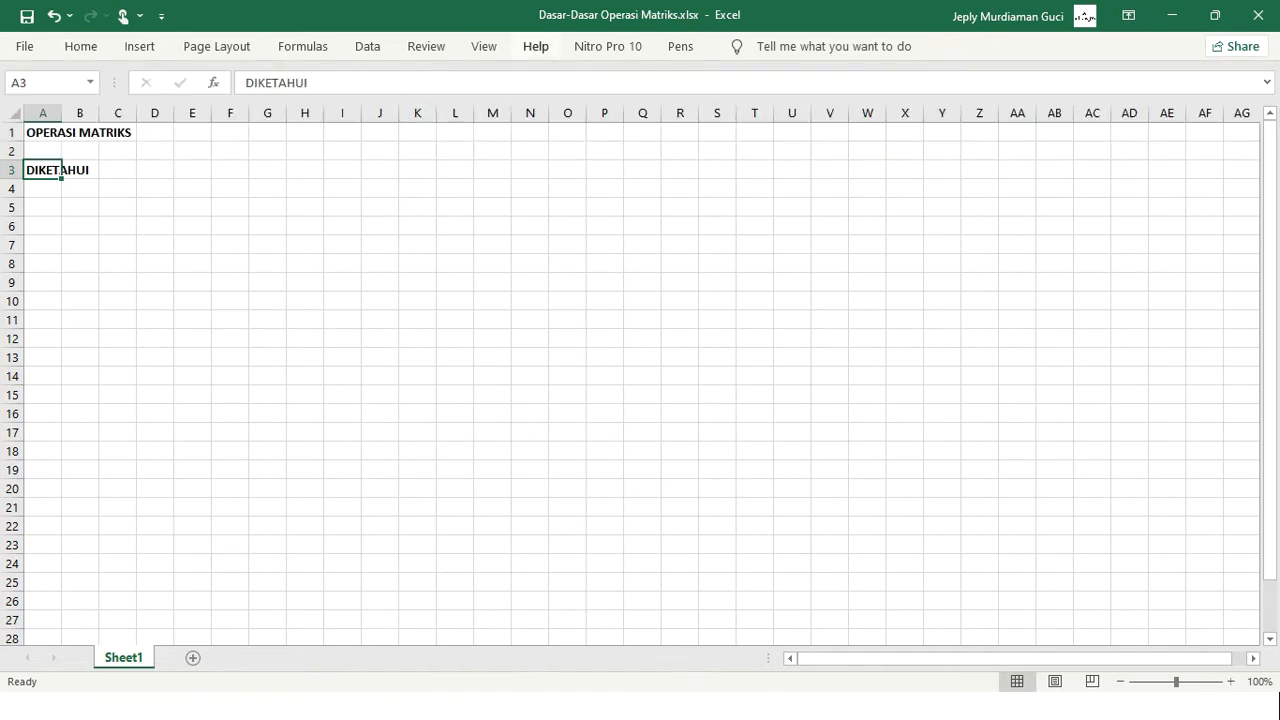
# With a thin red pen, draw an arrow from the title and handwrite a note that the matrix size ("ukuran matriks") is called "ordo".
pyautogui.click(484, 46)
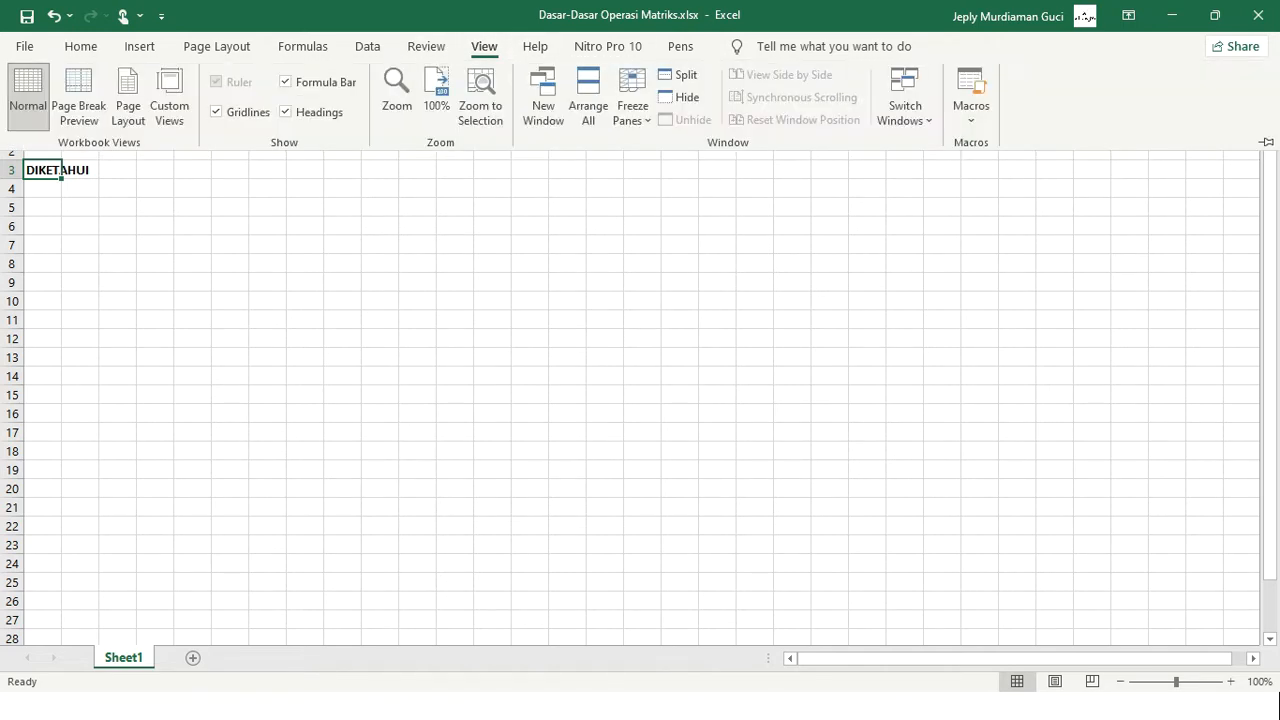
pyautogui.click(680, 46)
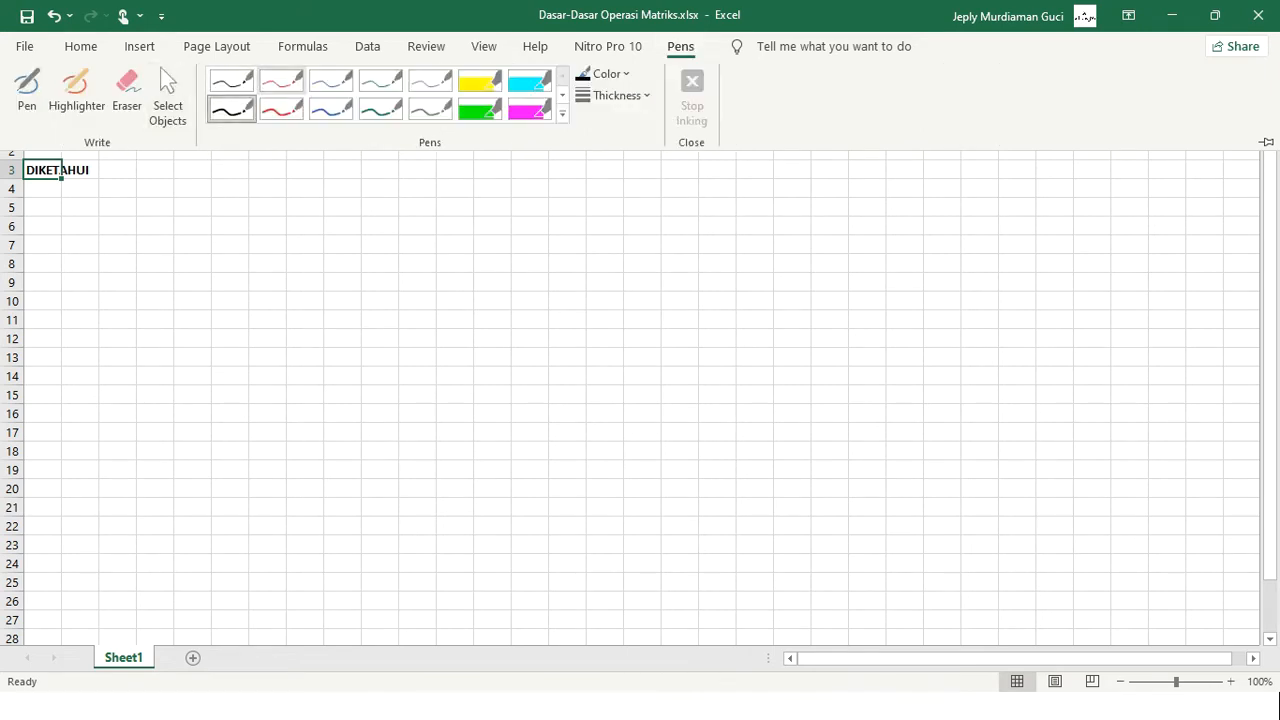
pyautogui.click(281, 81)
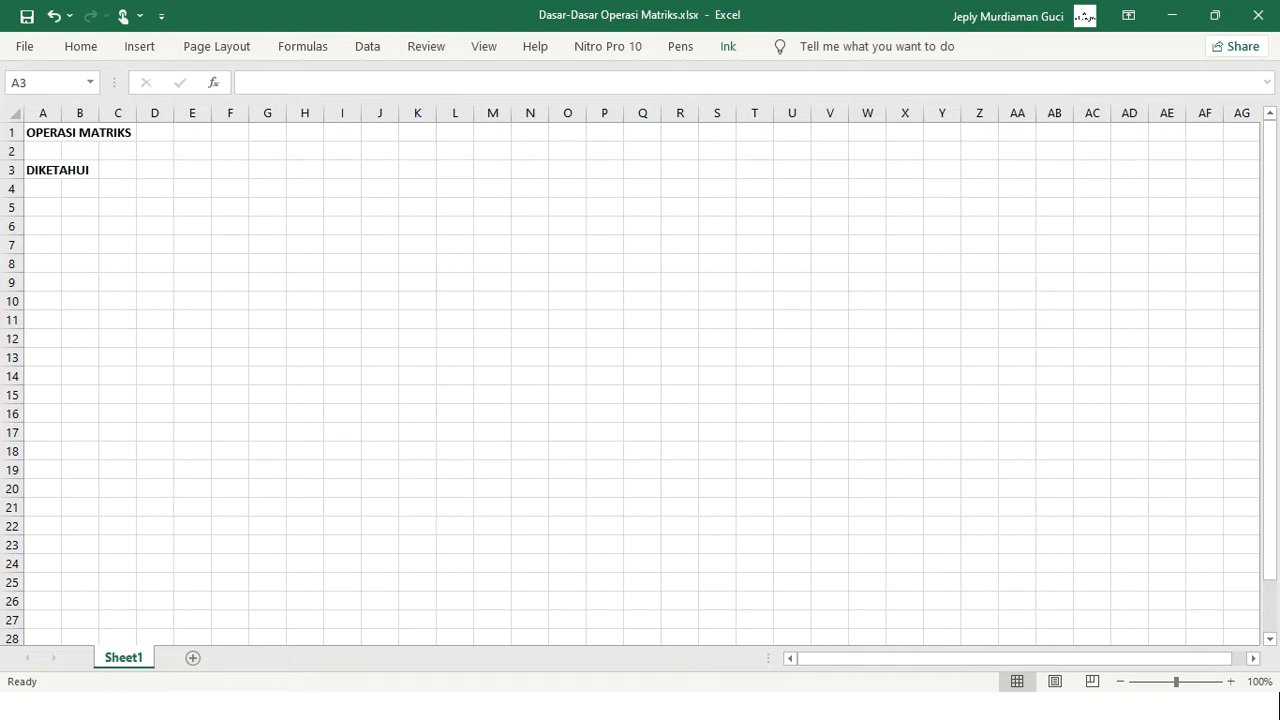
pyautogui.moveTo(138, 141); pyautogui.dragTo(174, 164)
pyautogui.moveTo(196, 138)
pyautogui.mouseDown()
pyautogui.moveTo(212, 162)
pyautogui.moveTo(236, 146)
pyautogui.moveTo(244, 164)
pyautogui.moveTo(270, 162)
pyautogui.mouseUp()
pyautogui.moveTo(264, 148)
pyautogui.mouseDown()
pyautogui.moveTo(460, 146)
pyautogui.moveTo(482, 160)
pyautogui.mouseUp()
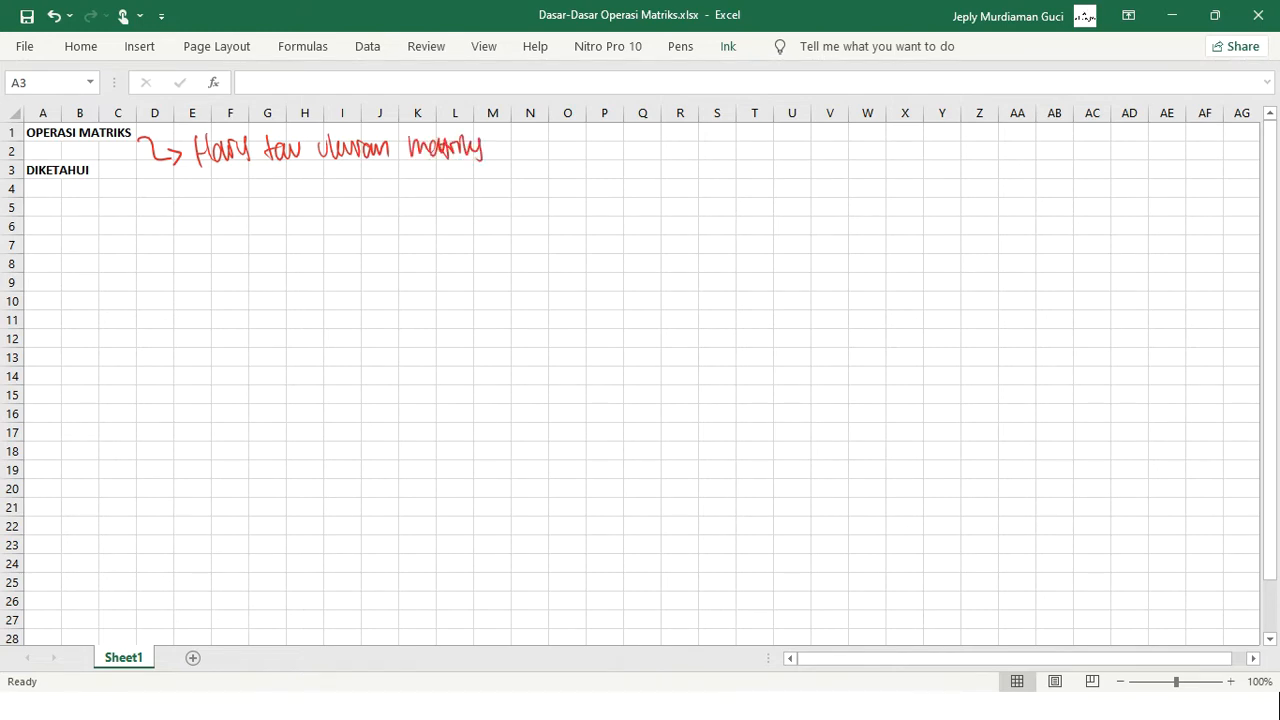
pyautogui.moveTo(206, 180)
pyautogui.mouseDown()
pyautogui.moveTo(226, 206)
pyautogui.moveTo(276, 174)
pyautogui.moveTo(352, 184)
pyautogui.moveTo(366, 168)
pyautogui.moveTo(380, 184)
pyautogui.mouseUp()
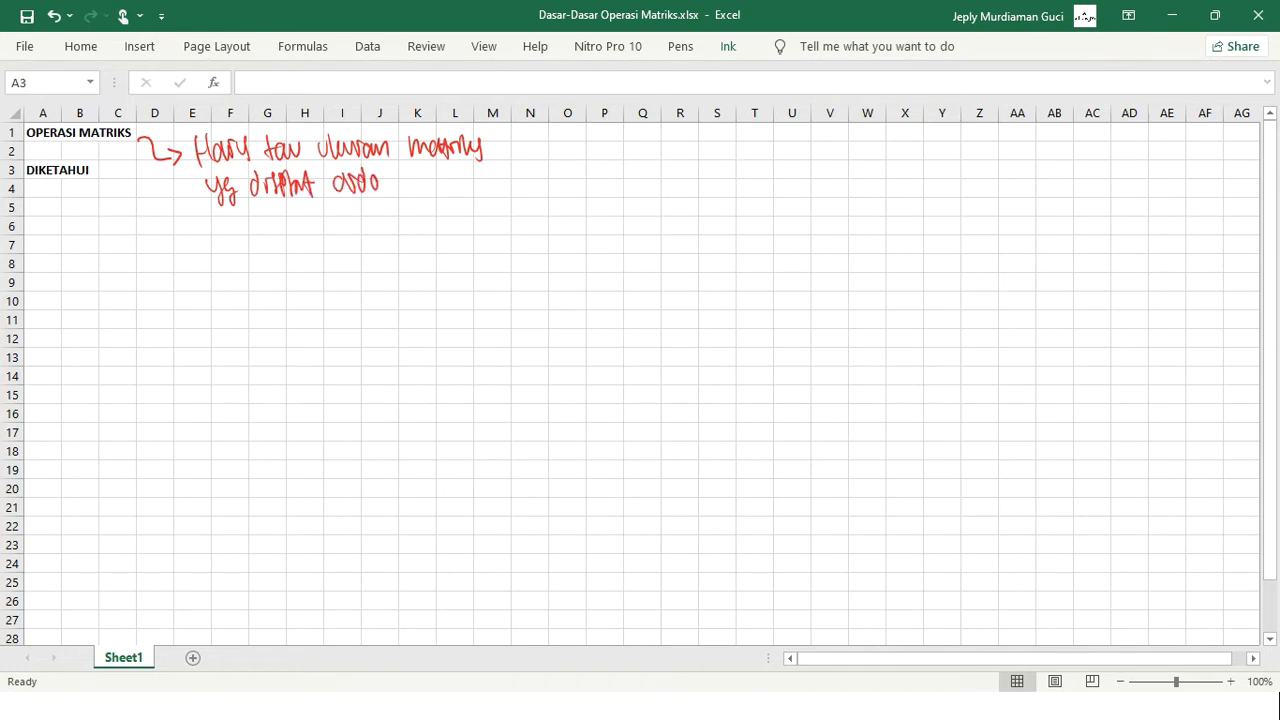
# Handwrite "(m x n)" after "ordo", with an arrow from m to "baris" and from n to "kolom".
pyautogui.moveTo(402, 168); pyautogui.dragTo(400, 196)
pyautogui.moveTo(412, 180); pyautogui.dragTo(459, 190)
pyautogui.moveTo(465, 180)
pyautogui.mouseDown()
pyautogui.moveTo(482, 194)
pyautogui.moveTo(356, 240)
pyautogui.moveTo(378, 246)
pyautogui.mouseUp()
pyautogui.moveTo(473, 201)
pyautogui.mouseDown()
pyautogui.moveTo(522, 236)
pyautogui.moveTo(551, 230)
pyautogui.mouseUp()
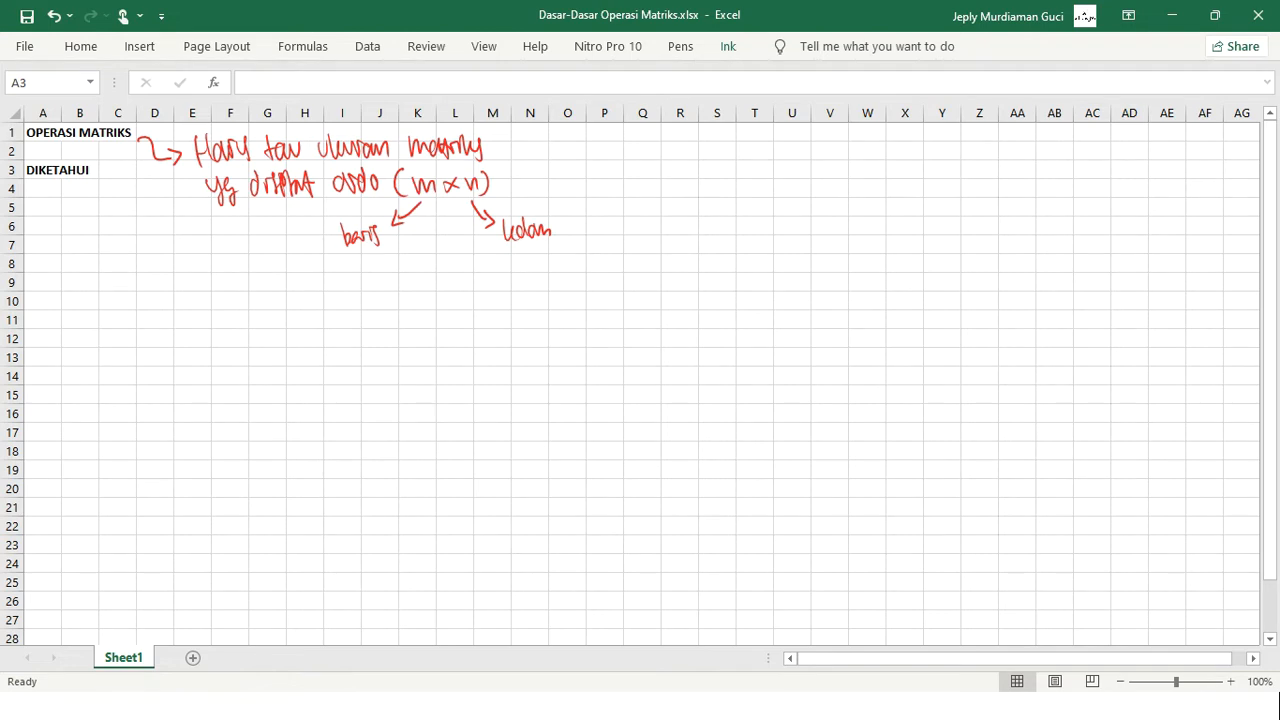
# Stop inking and left-align the whole of column A.
pyautogui.click(43, 226)
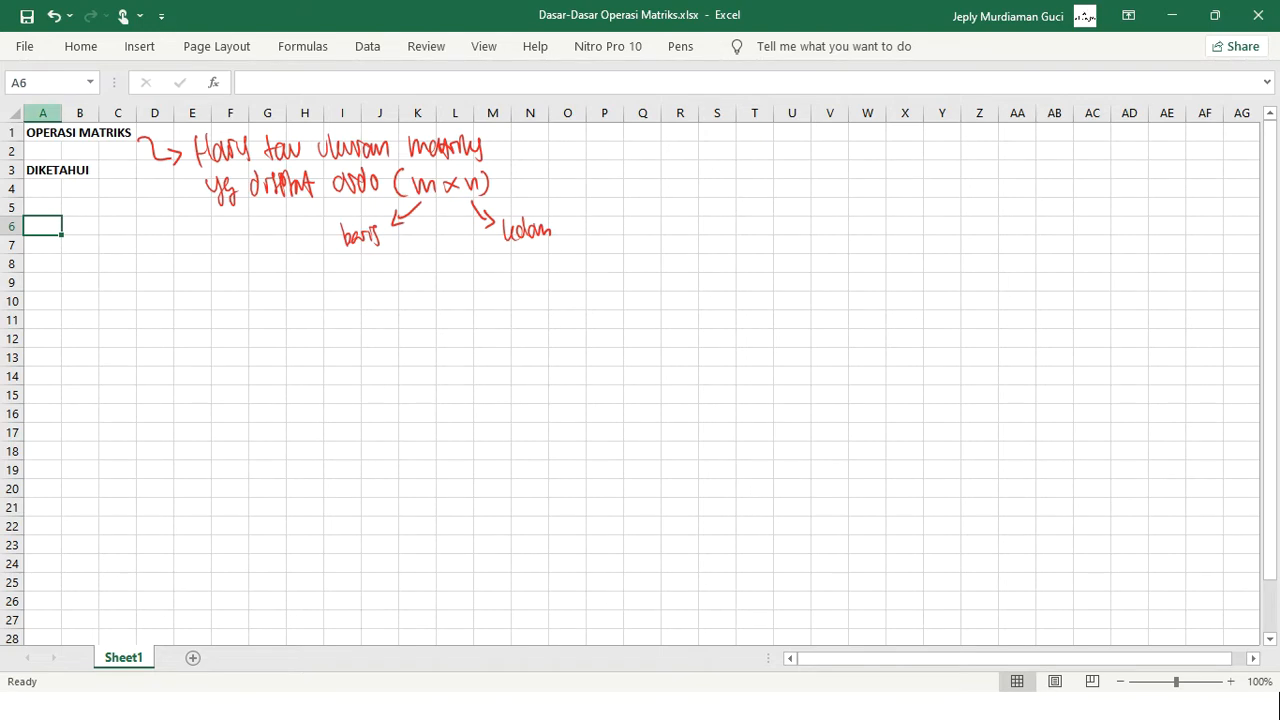
pyautogui.click(43, 113)
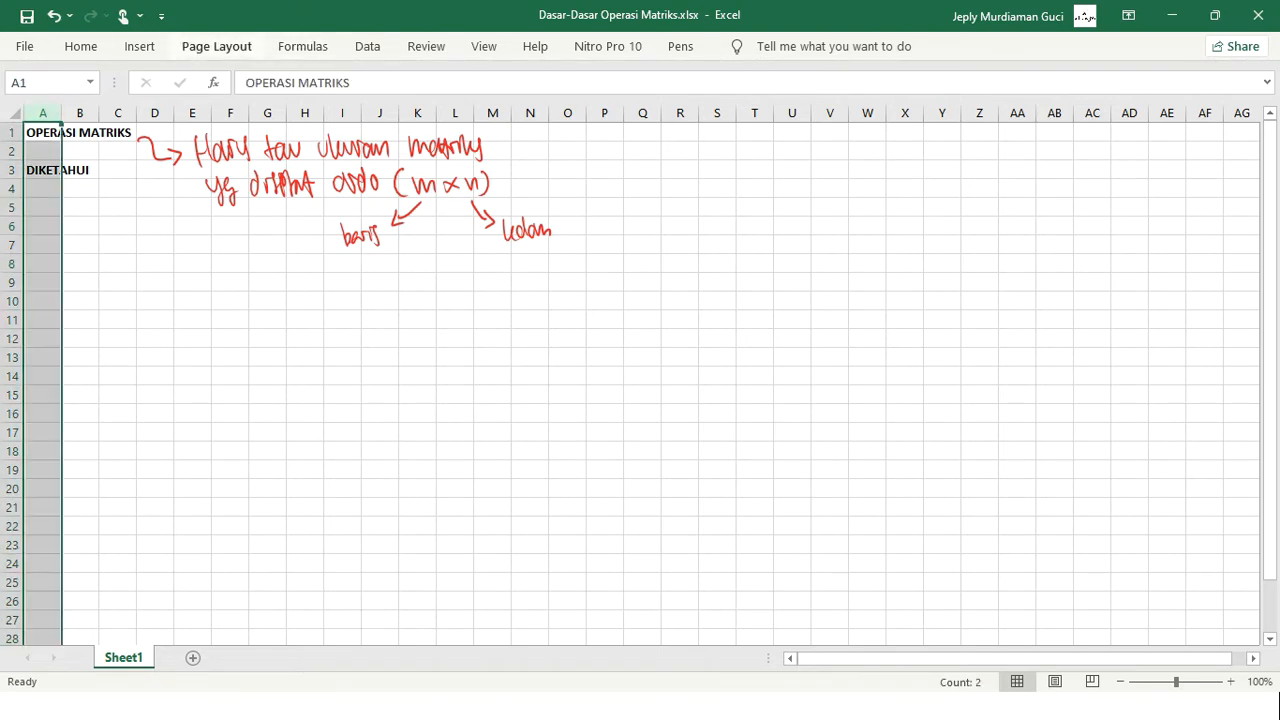
pyautogui.click(81, 46)
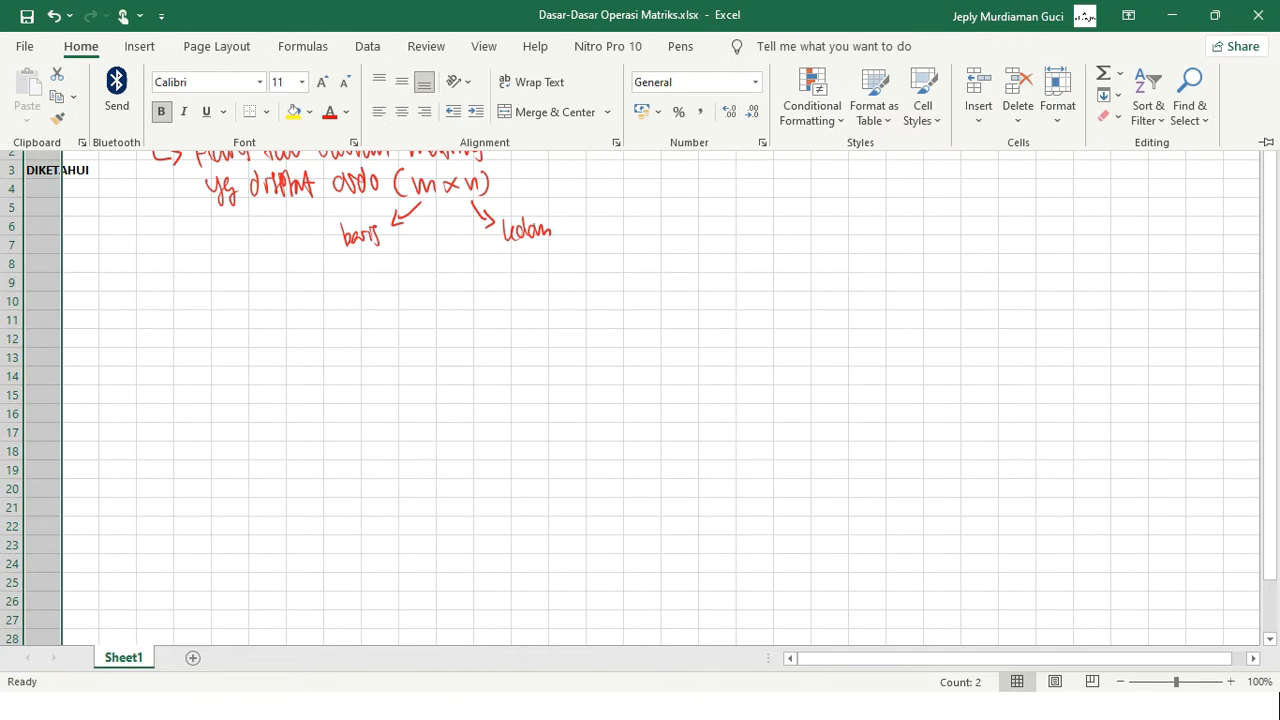
pyautogui.click(81, 46)
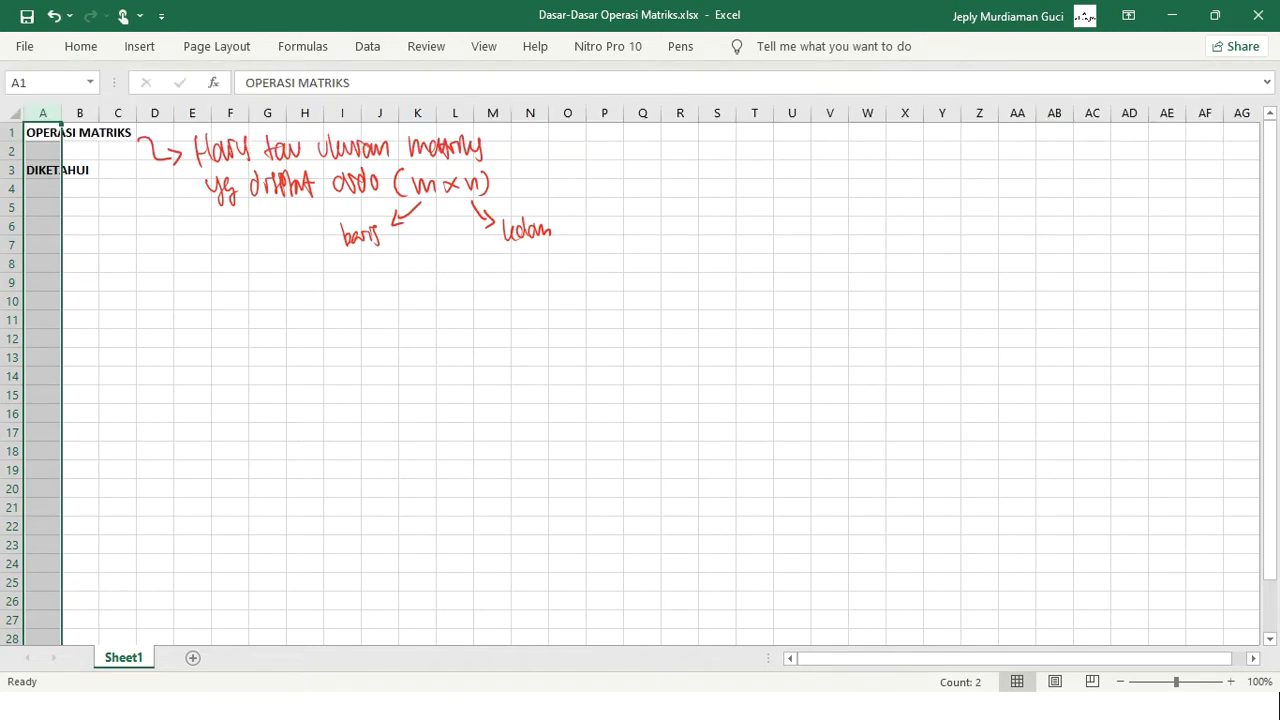
# Enter the heading "MATRIKS (ORDO 2X2)" in cell A6.
pyautogui.click(43, 226)
pyautogui.write('MATRIKS (')
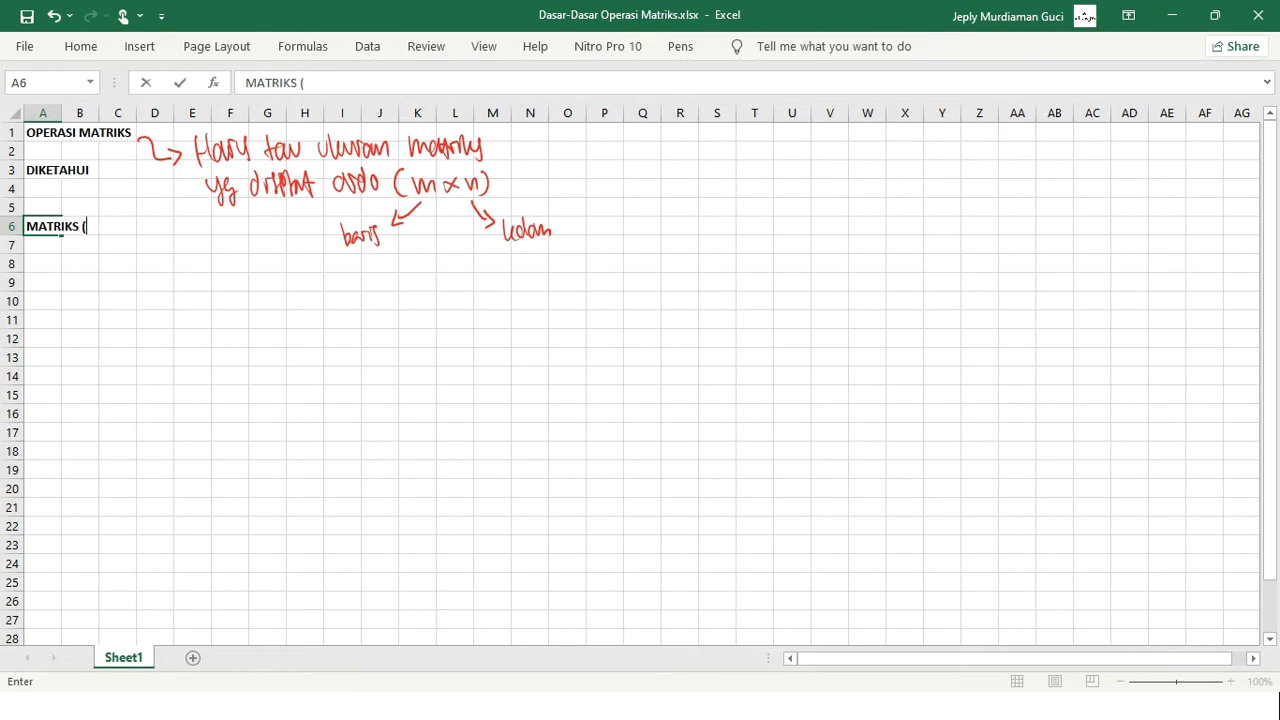
pyautogui.write('ORDO 2X2)')
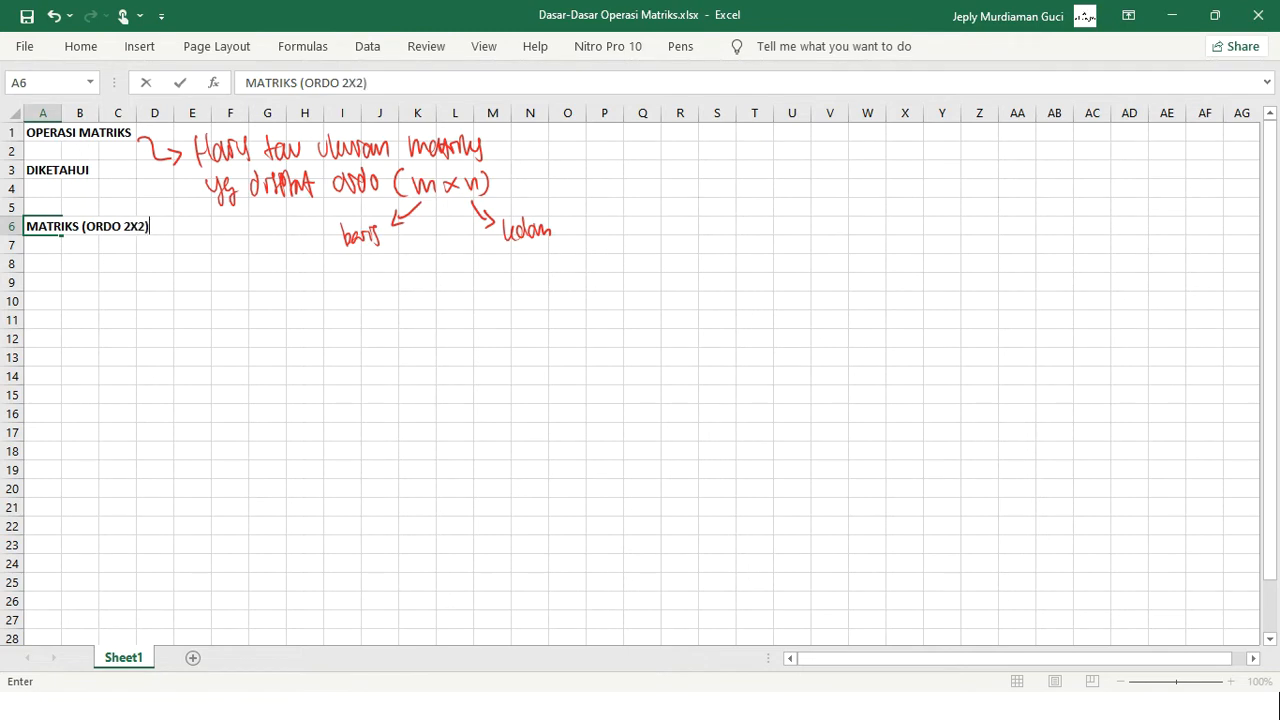
pyautogui.press('Return')
pyautogui.press('Return')
pyautogui.press('Up')
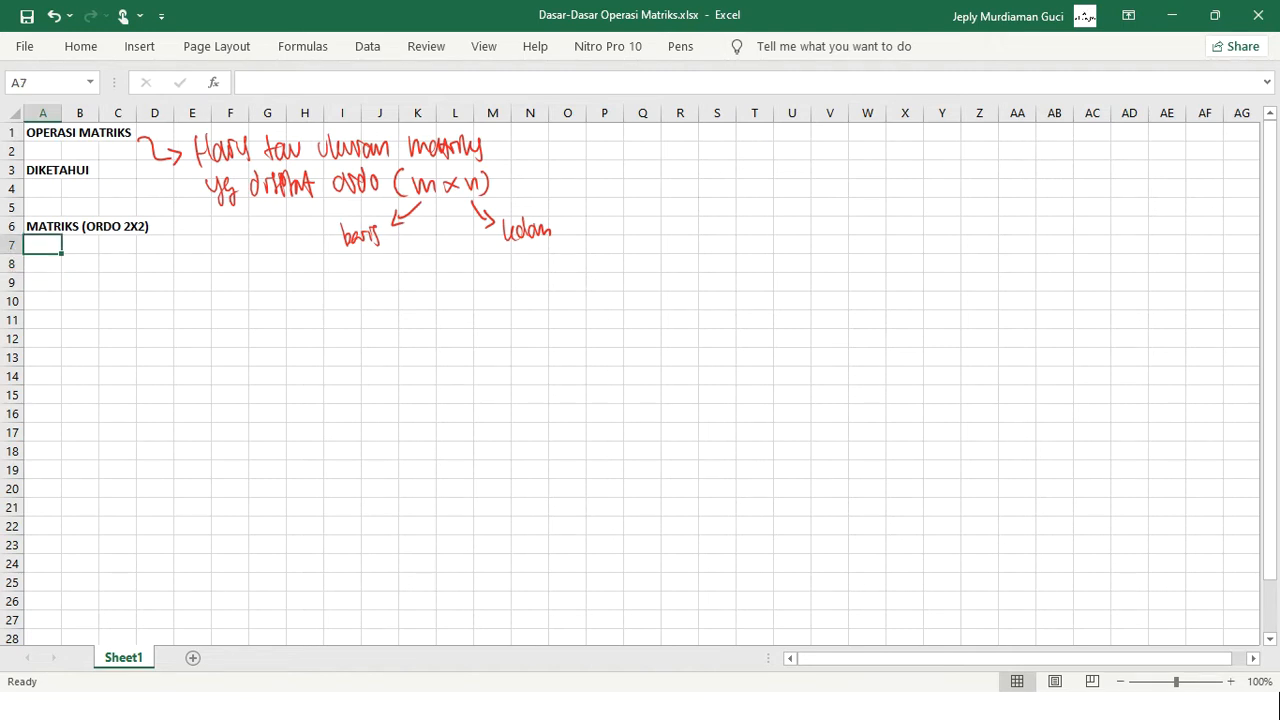
# Label the first matrix with "A" in cell B7 and a literal "=" sign in C7.
pyautogui.press('Right')
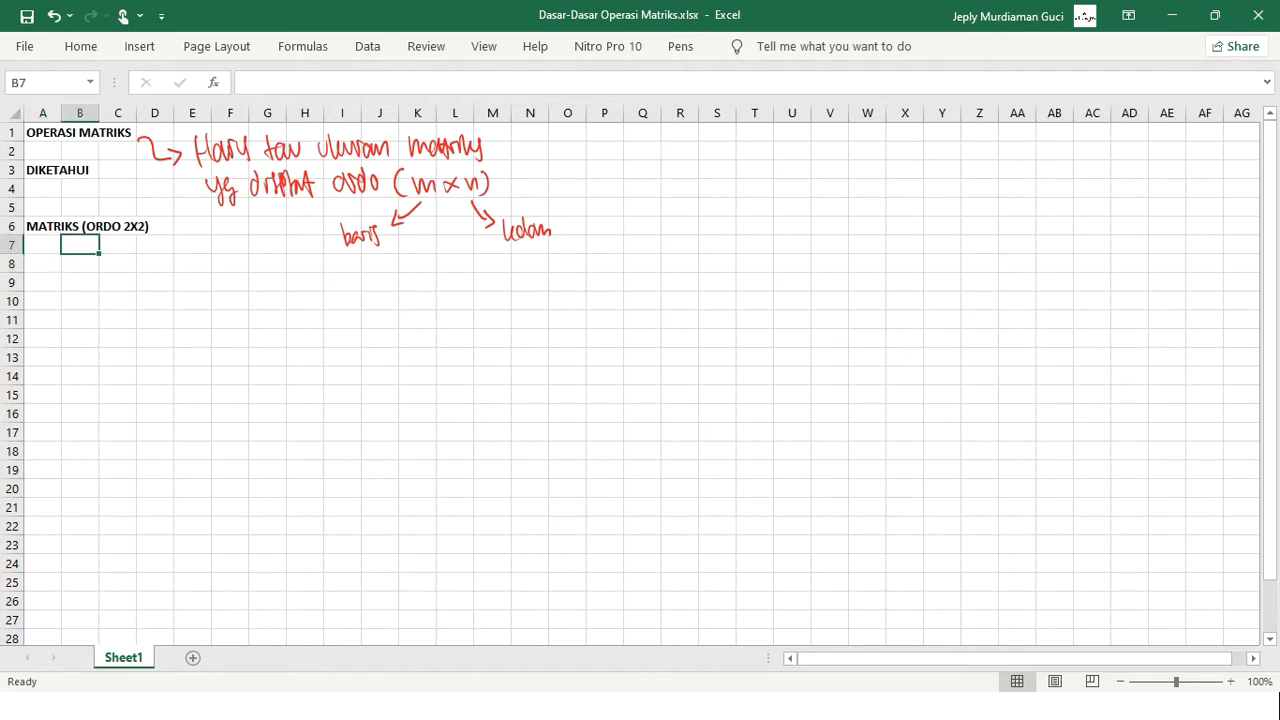
pyautogui.write('A')
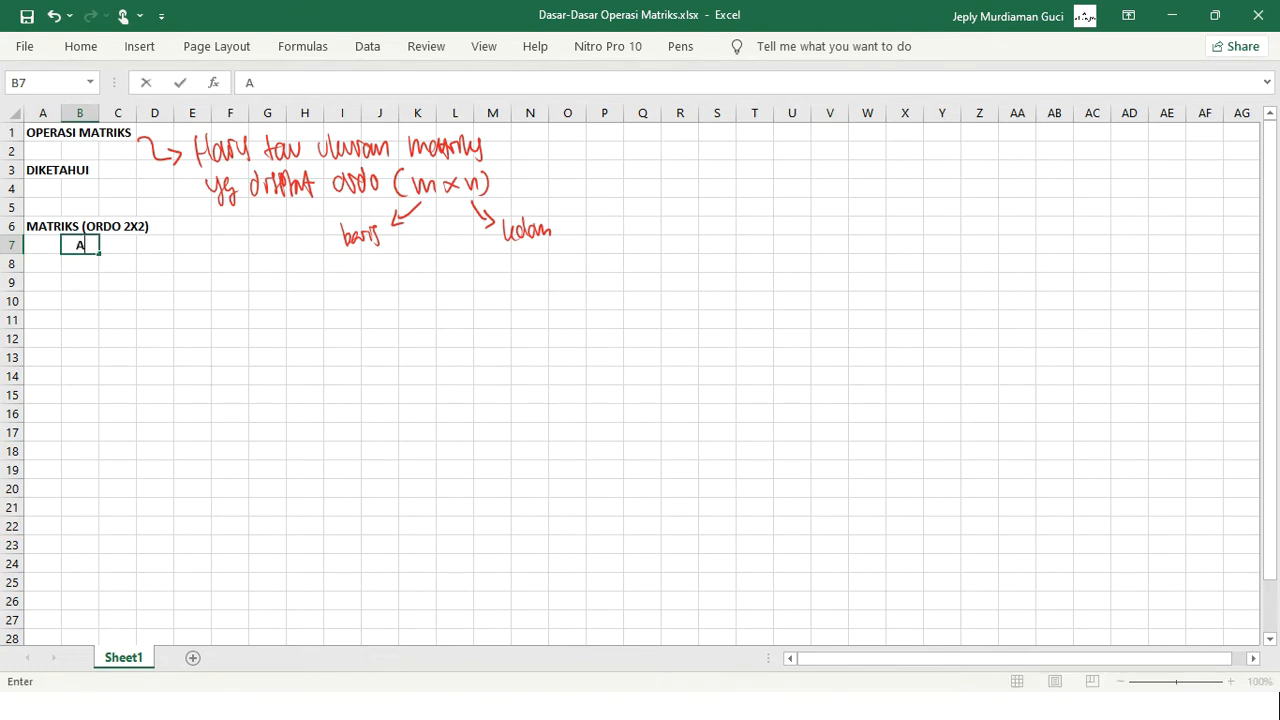
pyautogui.press('Tab')
pyautogui.write('=')
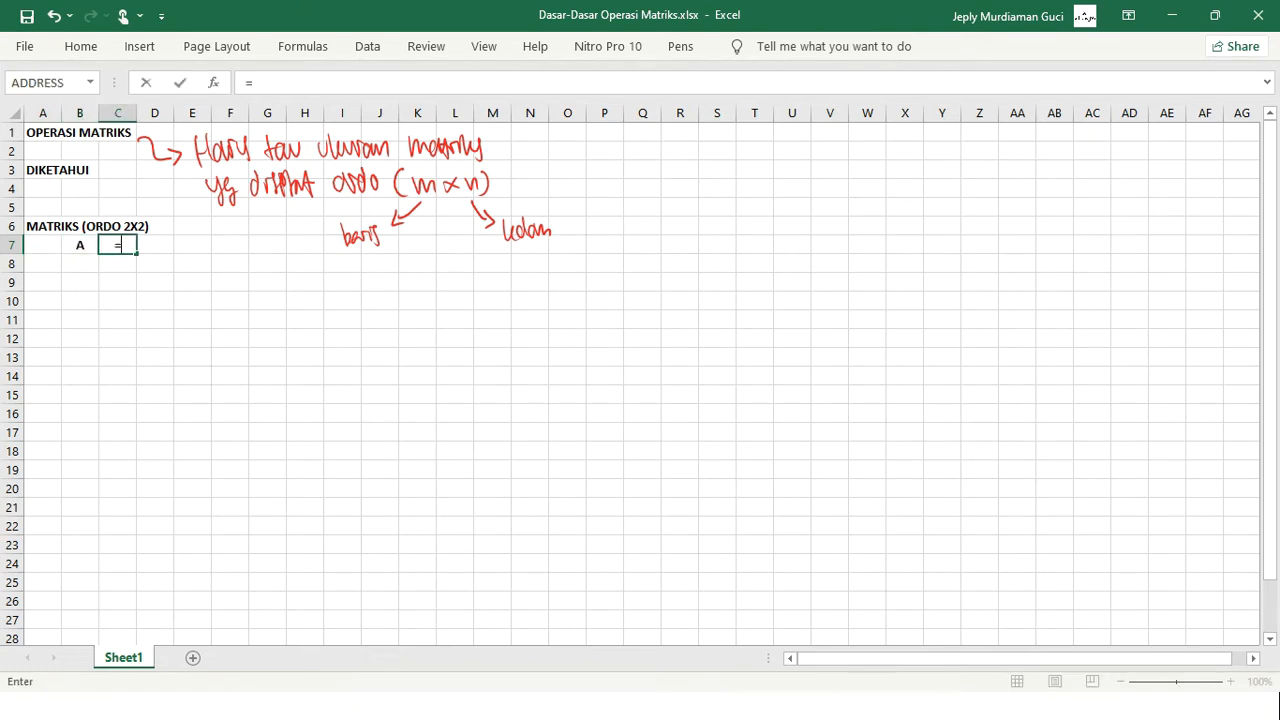
pyautogui.press('Right')
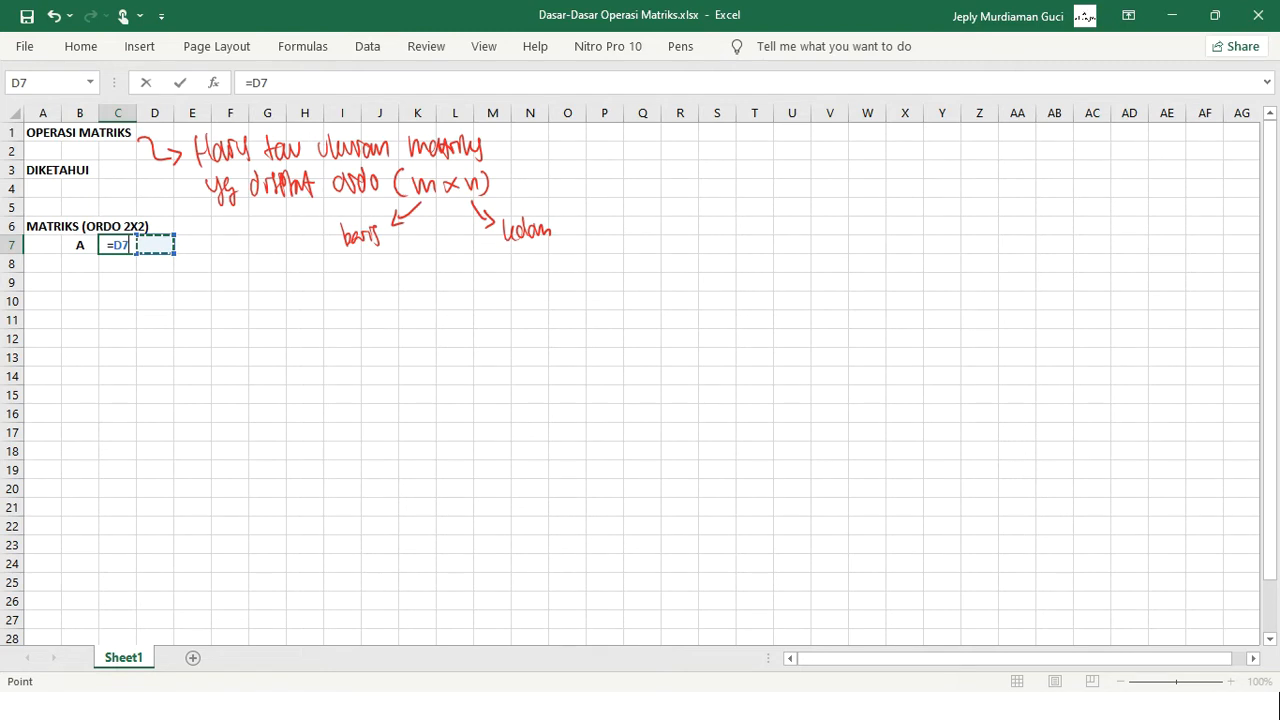
pyautogui.press('Escape')
pyautogui.write('=')
pyautogui.press('Tab')
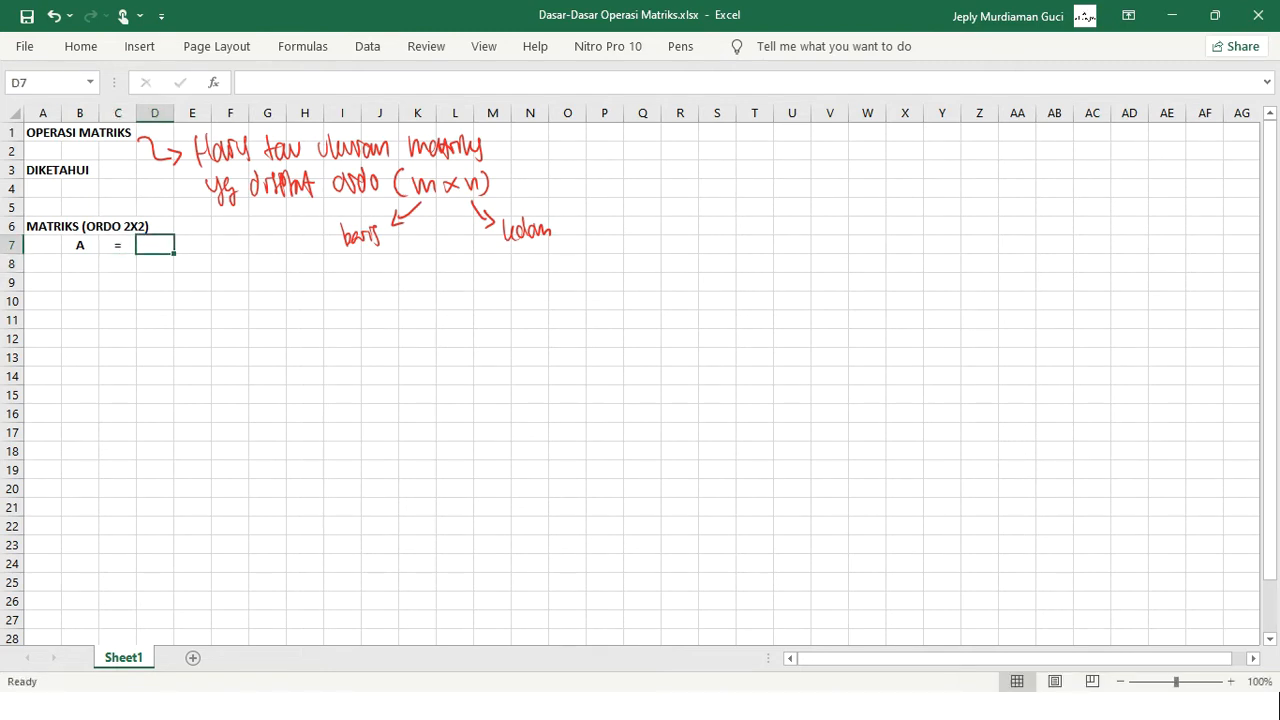
# Fill matrix A in D7:E8 with 7 and 1 in the first row, 3 and 2 in the second.
pyautogui.write('7')
pyautogui.press('Return')
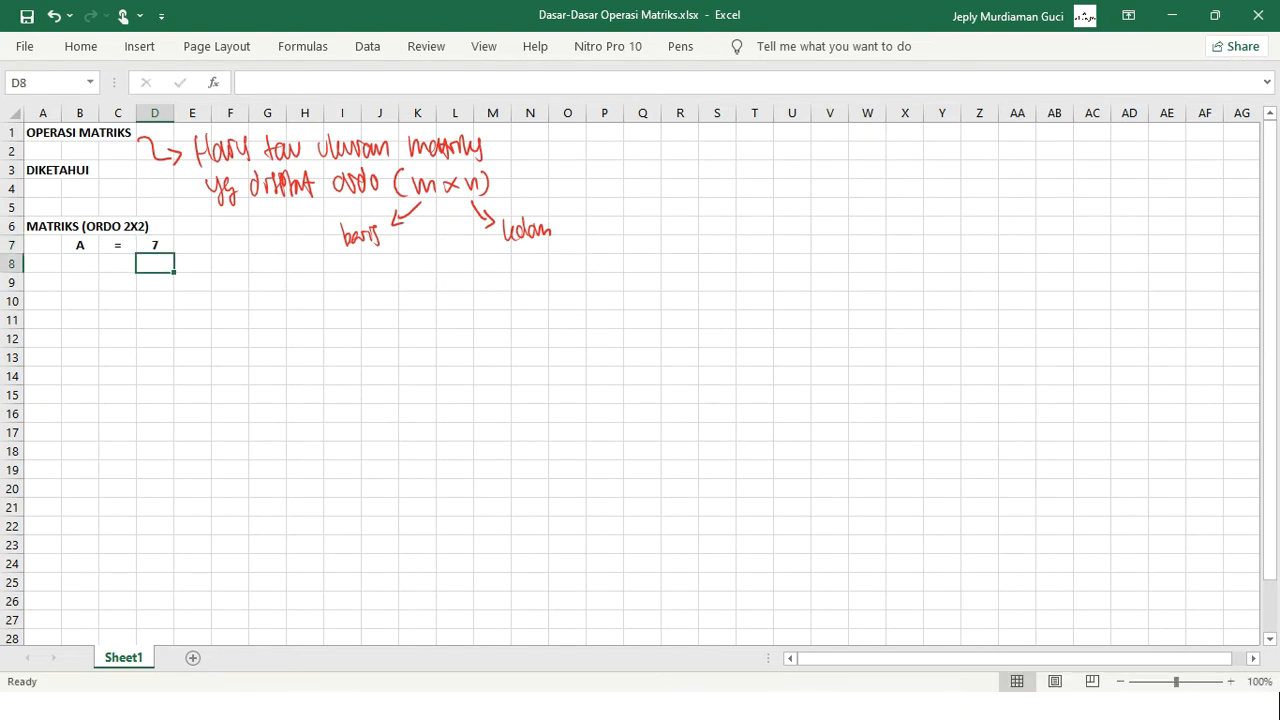
pyautogui.write('3')
pyautogui.press('Right')
pyautogui.press('Up')
pyautogui.write('1')
pyautogui.press('Return')
pyautogui.write('2')
pyautogui.press('Up')
# Apply thin outline and inside borders to matrix A's values in D7:E8.
pyautogui.press('Left')
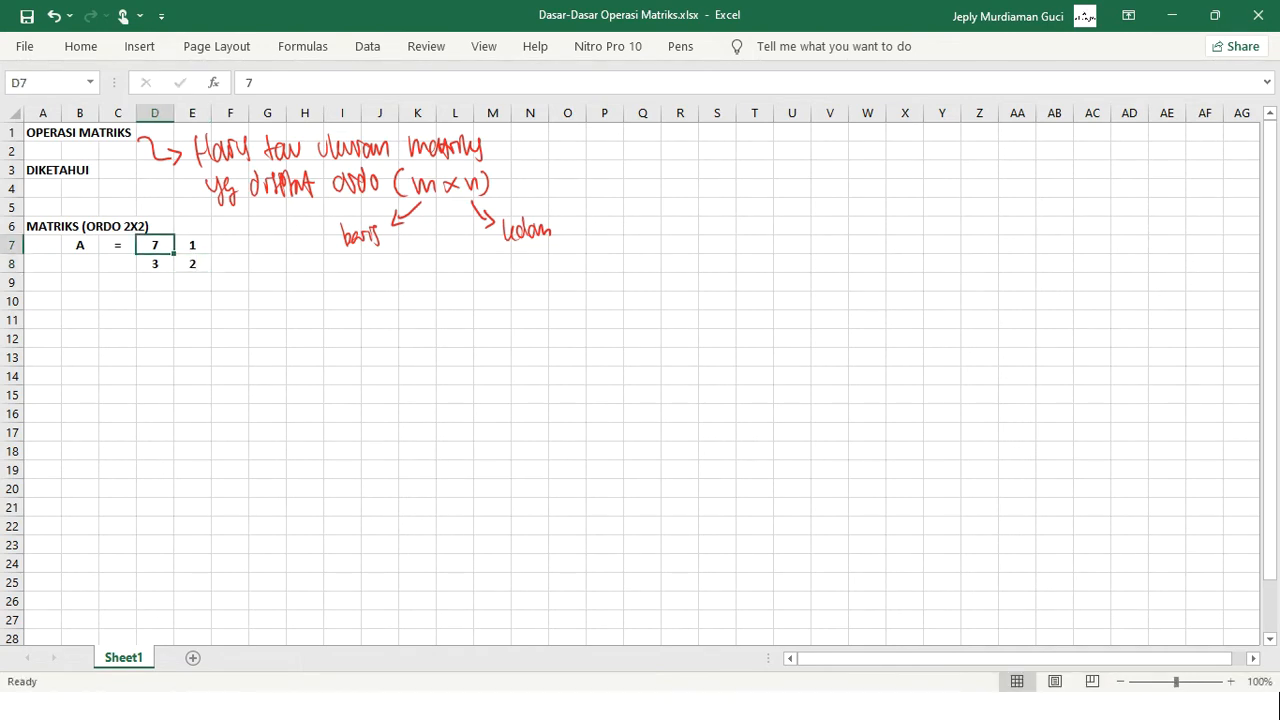
pyautogui.hotkey('shift', 'Right')
pyautogui.hotkey('shift', 'Down')
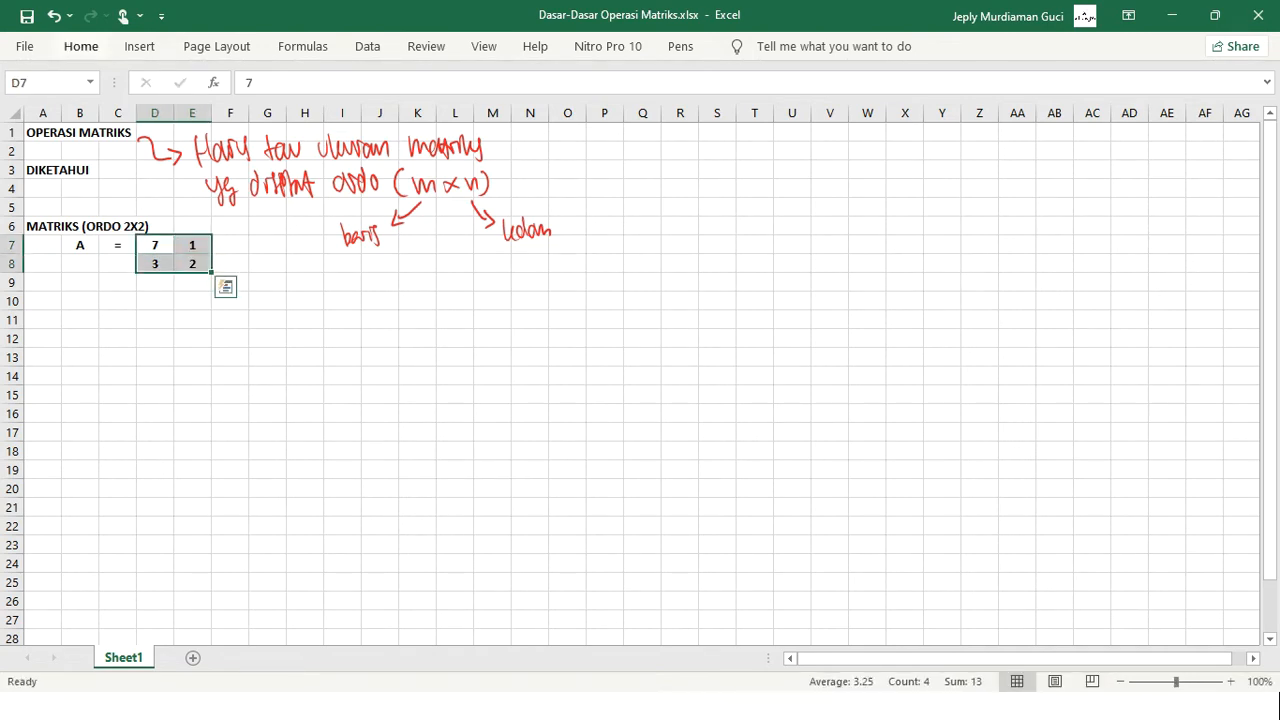
pyautogui.click(81, 46)
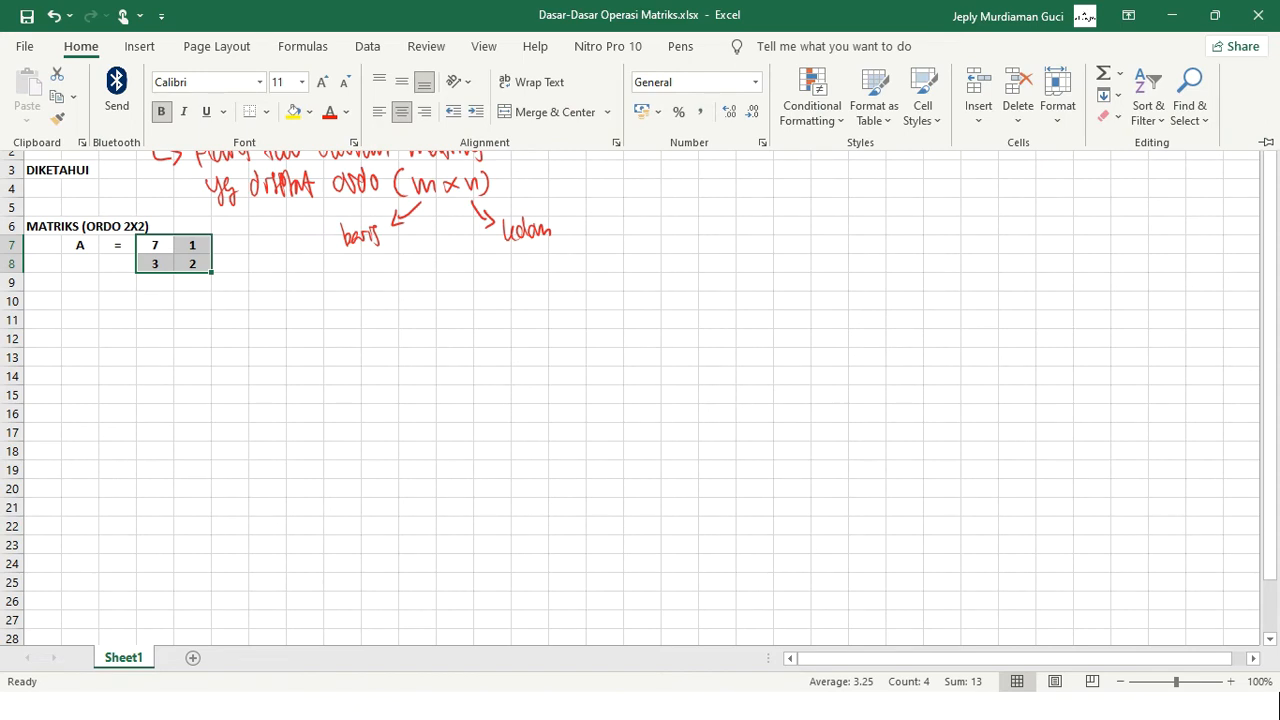
pyautogui.rightClick(195, 254)
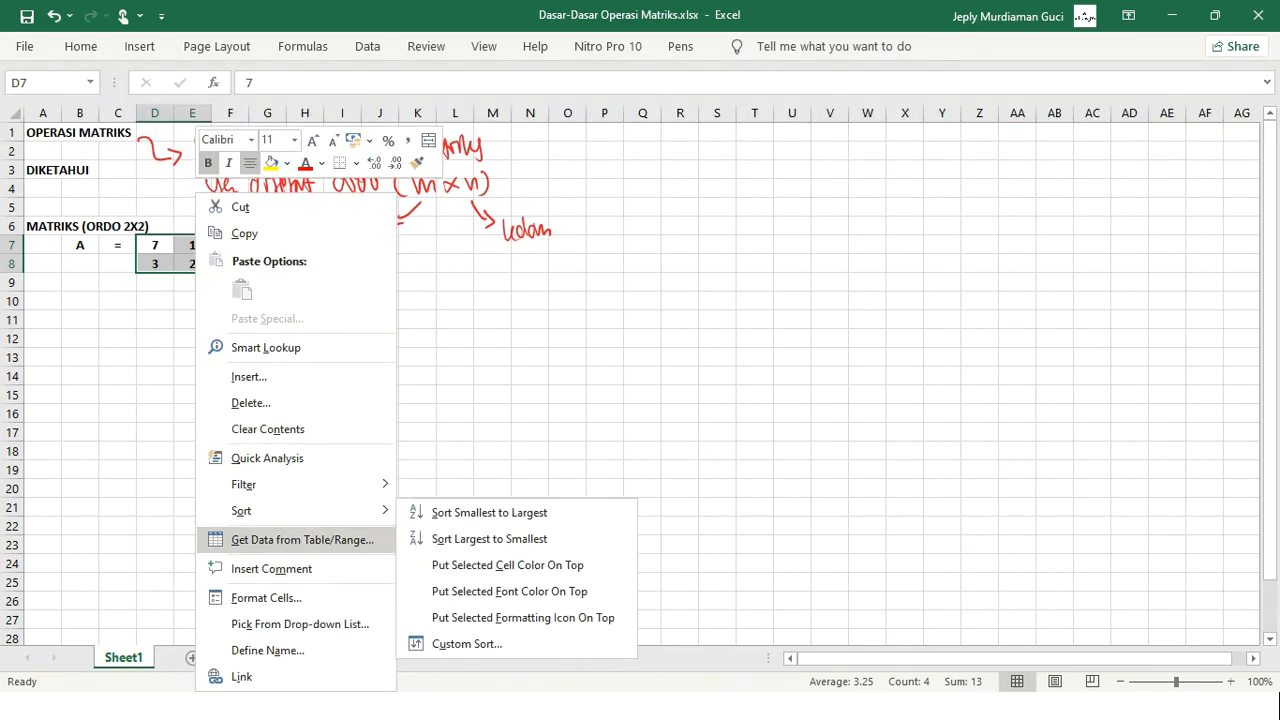
pyautogui.click(266, 597)
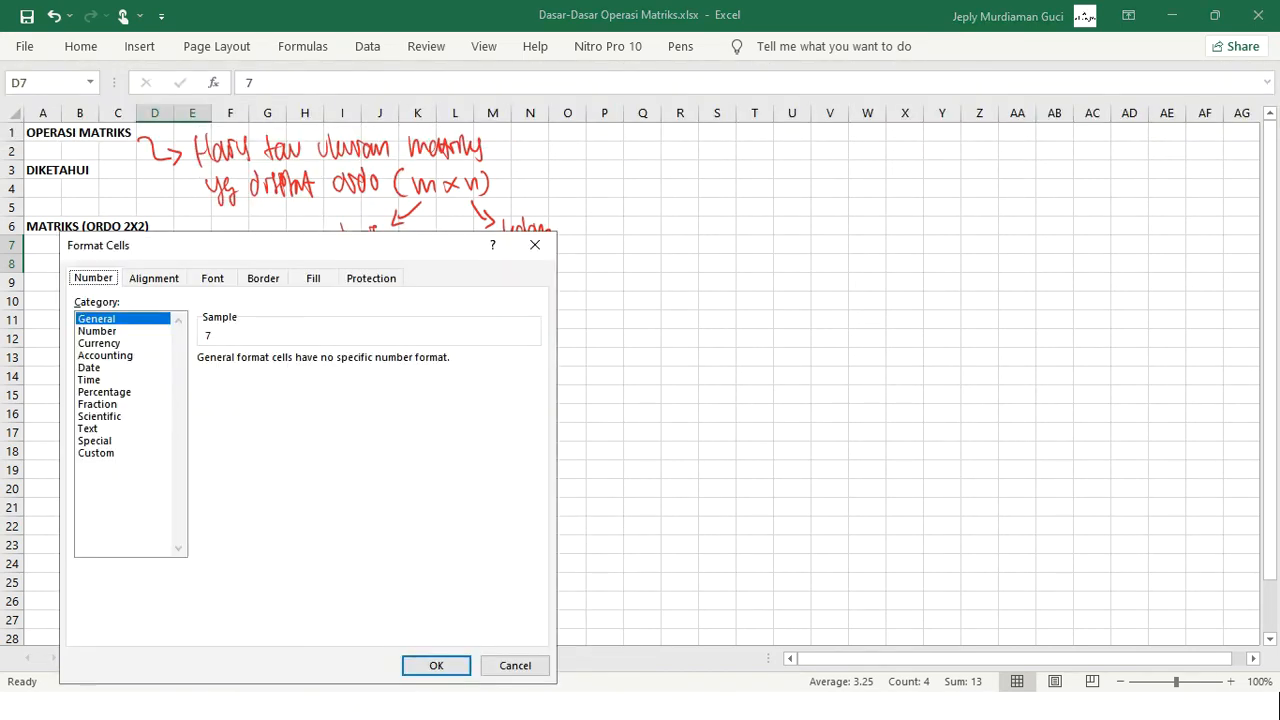
pyautogui.click(263, 278)
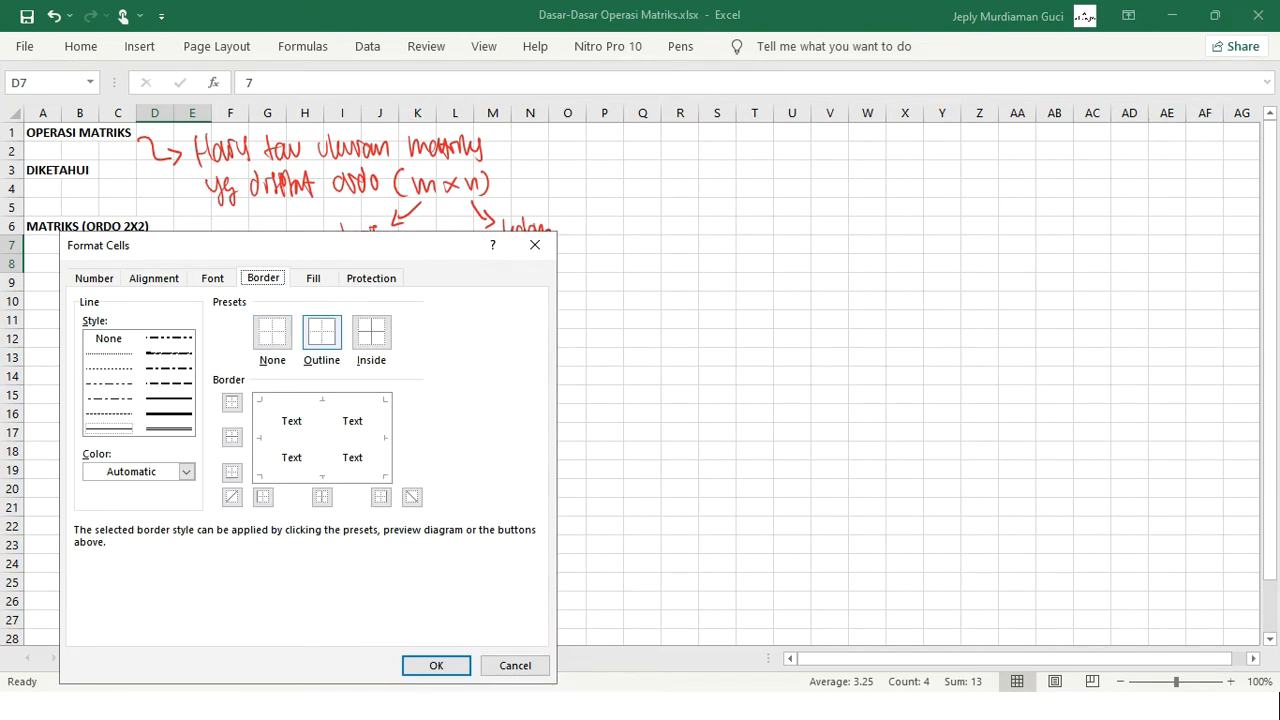
pyautogui.click(321, 332)
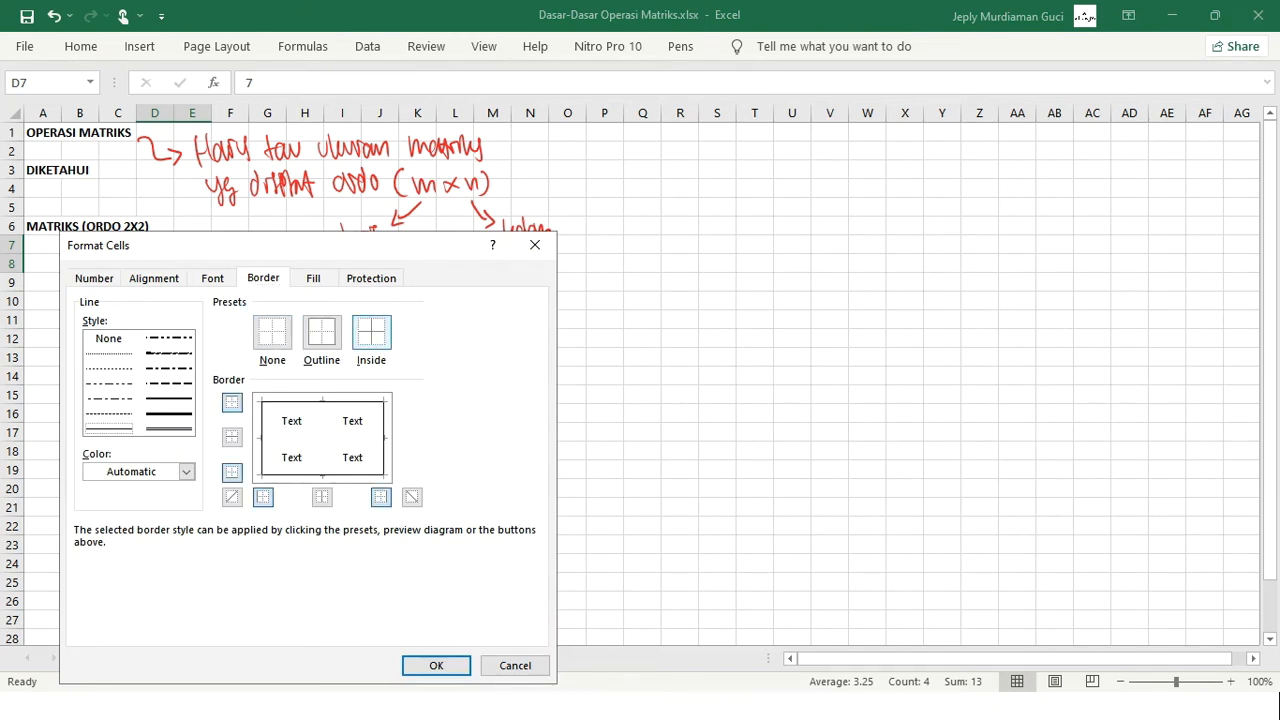
pyautogui.click(371, 332)
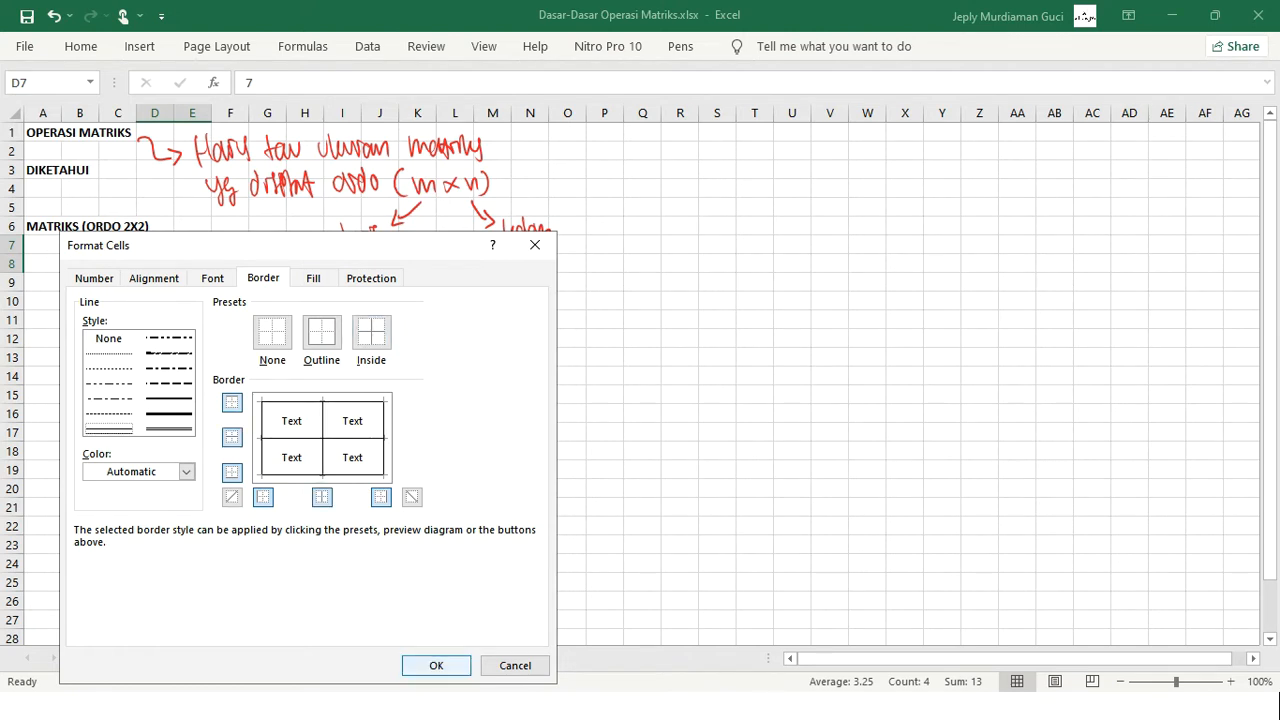
pyautogui.click(436, 665)
pyautogui.click(417, 376)
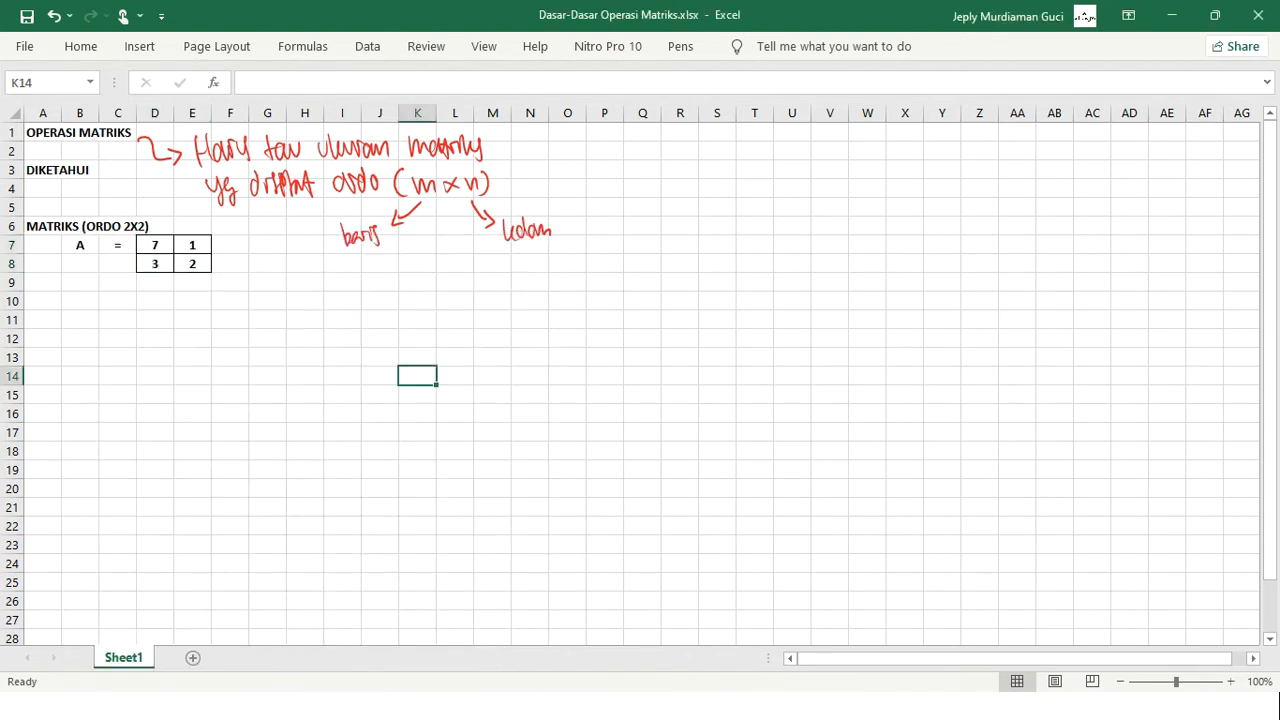
# With the thin red pen, circle matrix A's first column and handwrite "baris" and "(m)" above it.
pyautogui.click(680, 46)
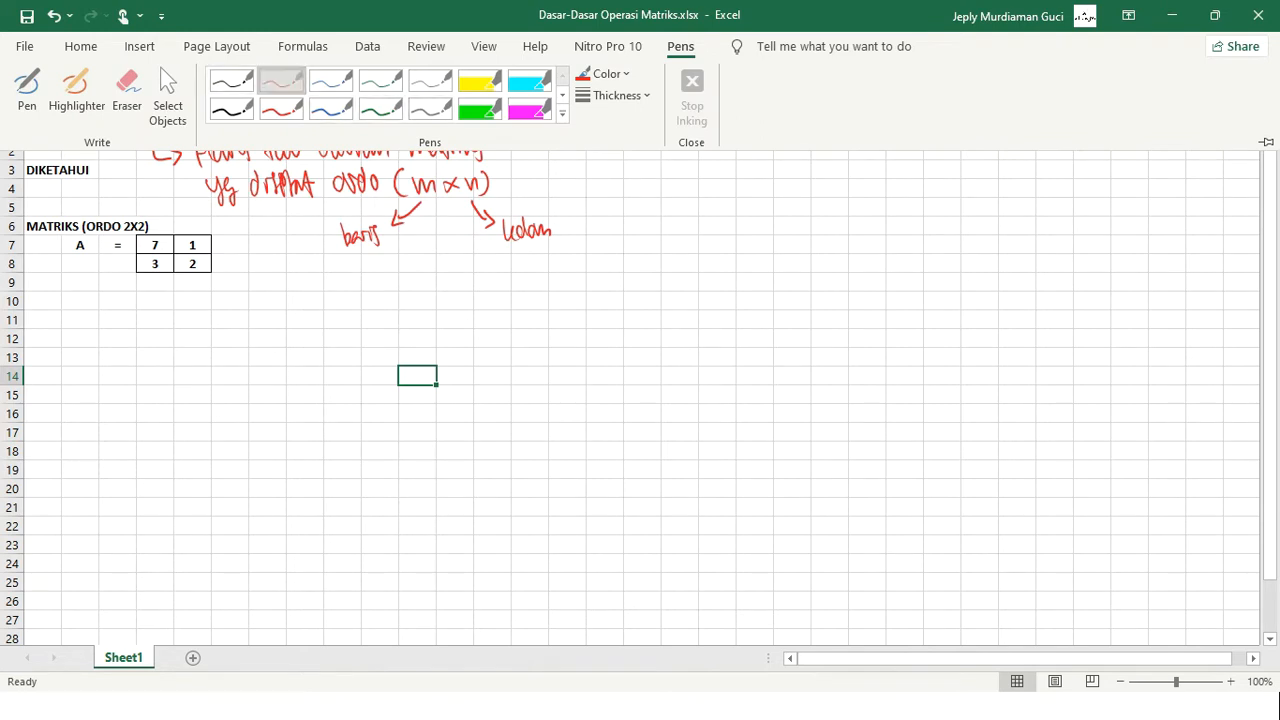
pyautogui.click(281, 81)
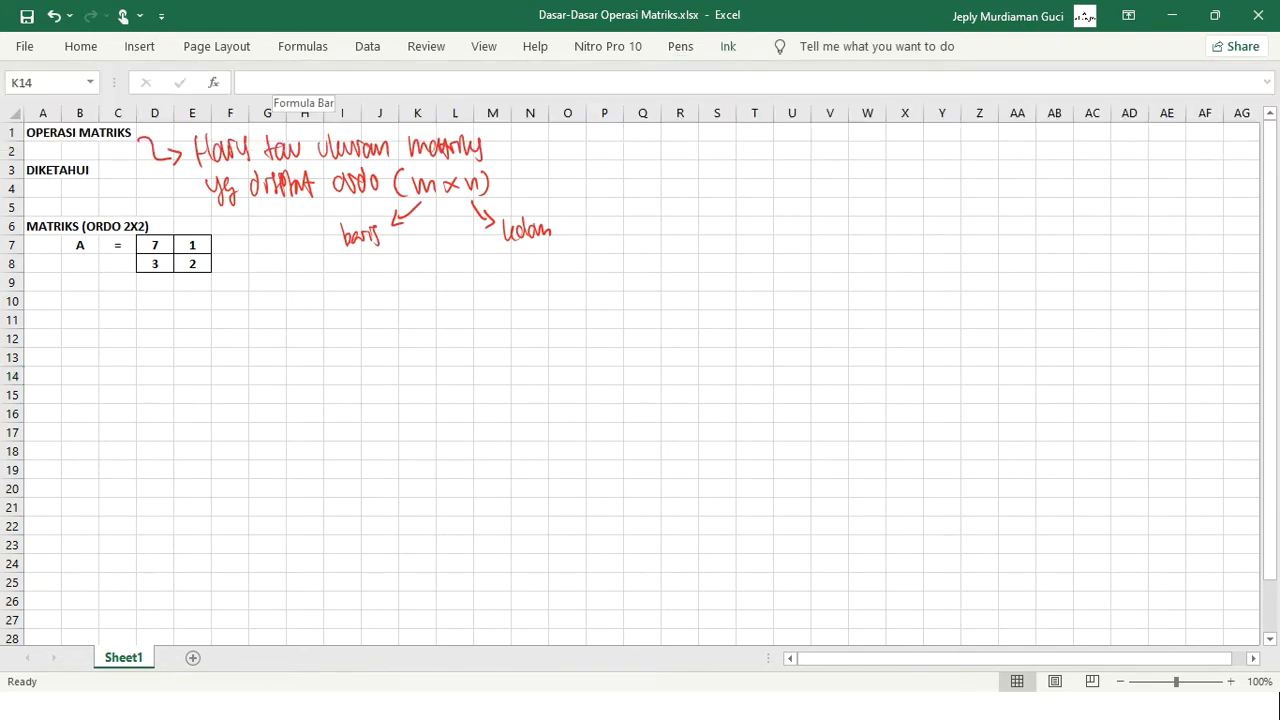
pyautogui.moveTo(160, 225)
pyautogui.mouseDown()
pyautogui.moveTo(138, 276)
pyautogui.moveTo(172, 252)
pyautogui.moveTo(158, 212)
pyautogui.moveTo(170, 200)
pyautogui.moveTo(178, 212)
pyautogui.moveTo(166, 190)
pyautogui.moveTo(150, 191)
pyautogui.mouseUp()
pyautogui.moveTo(168, 172); pyautogui.dragTo(171, 190)
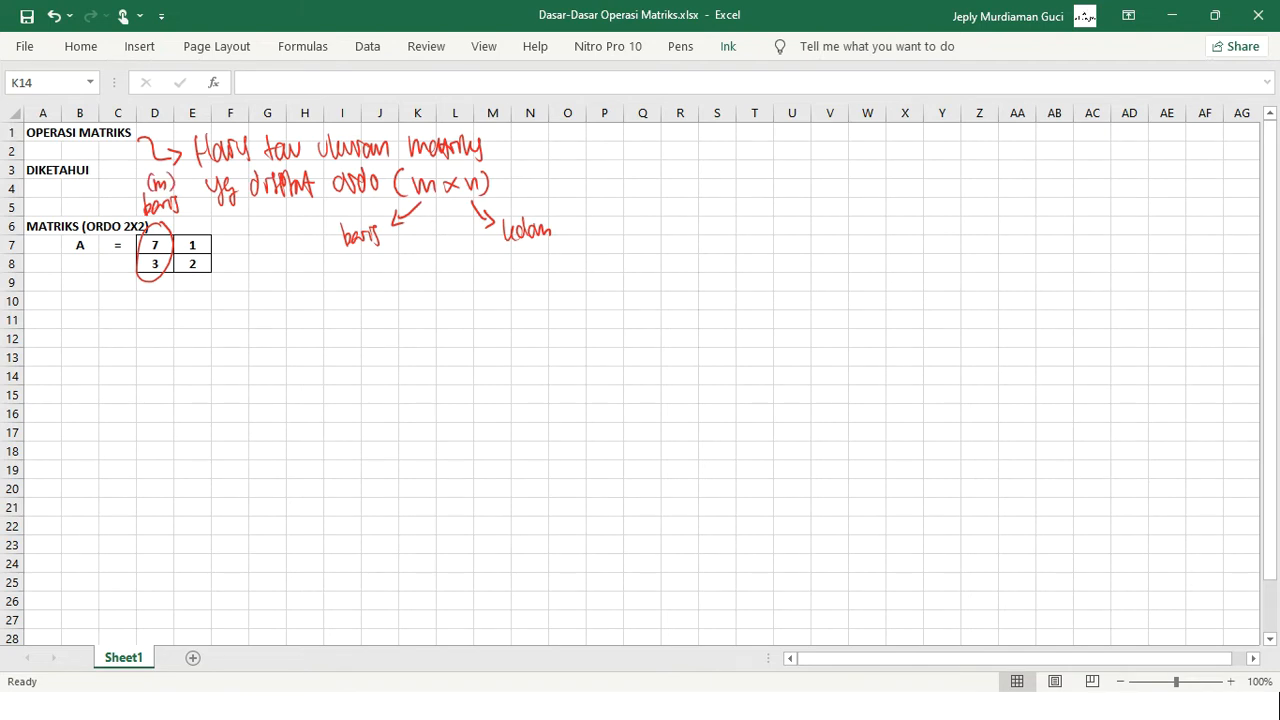
# Handwrite row numbers 1 and 2 beside matrix A, circle the first 2 of "2X2", and circle the first row with small column marks.
pyautogui.moveTo(122, 260); pyautogui.dragTo(135, 269)
pyautogui.moveTo(130, 214)
pyautogui.mouseDown()
pyautogui.moveTo(134, 236)
pyautogui.moveTo(136, 216)
pyautogui.mouseUp()
pyautogui.moveTo(208, 229)
pyautogui.mouseDown()
pyautogui.moveTo(170, 232)
pyautogui.moveTo(150, 258)
pyautogui.moveTo(218, 243)
pyautogui.mouseUp()
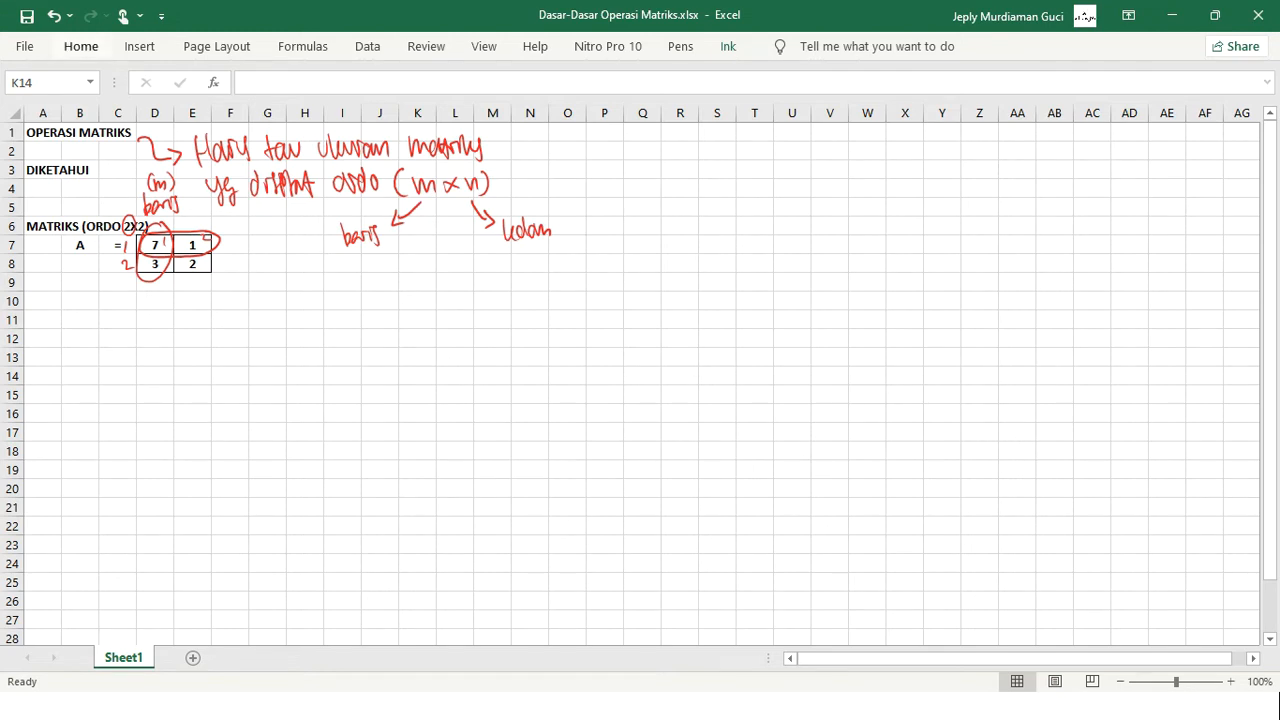
# Copy matrix A with its heading from A6:E8 and paste it at A10.
pyautogui.moveTo(40, 226); pyautogui.dragTo(195, 265)
pyautogui.hotkey('ctrl', 'c')
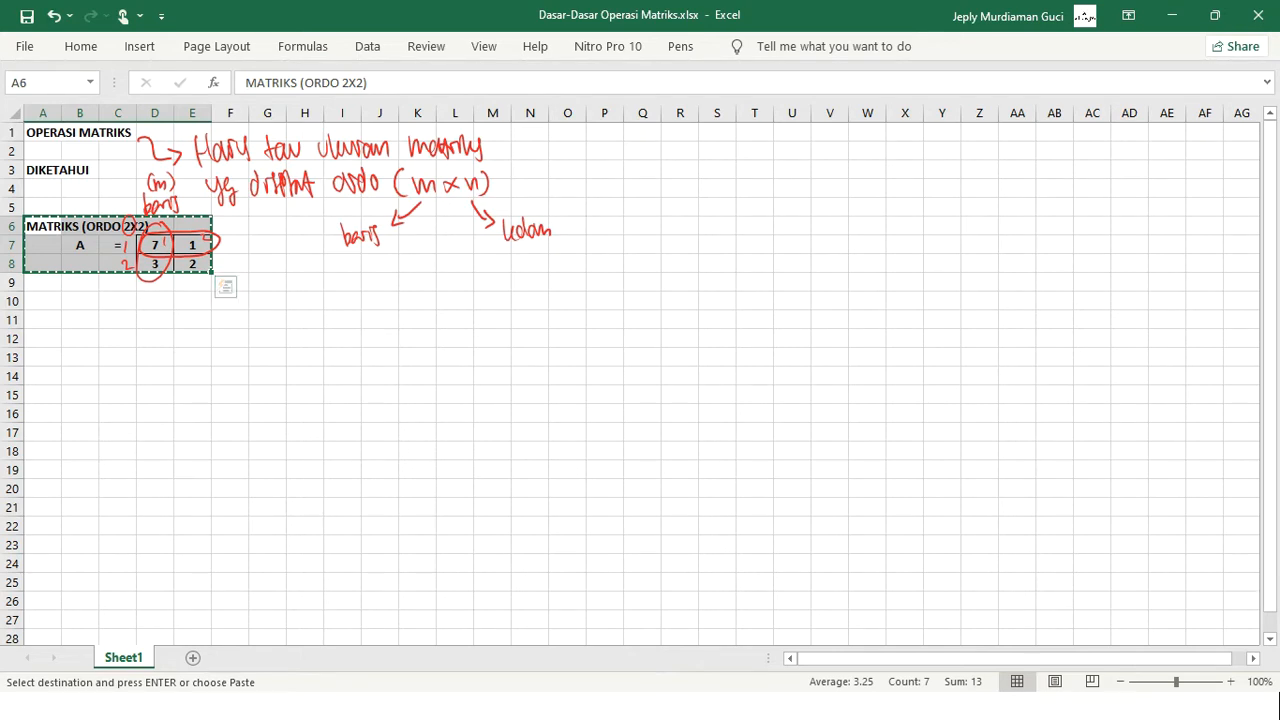
pyautogui.click(43, 301)
pyautogui.hotkey('ctrl', 'v')
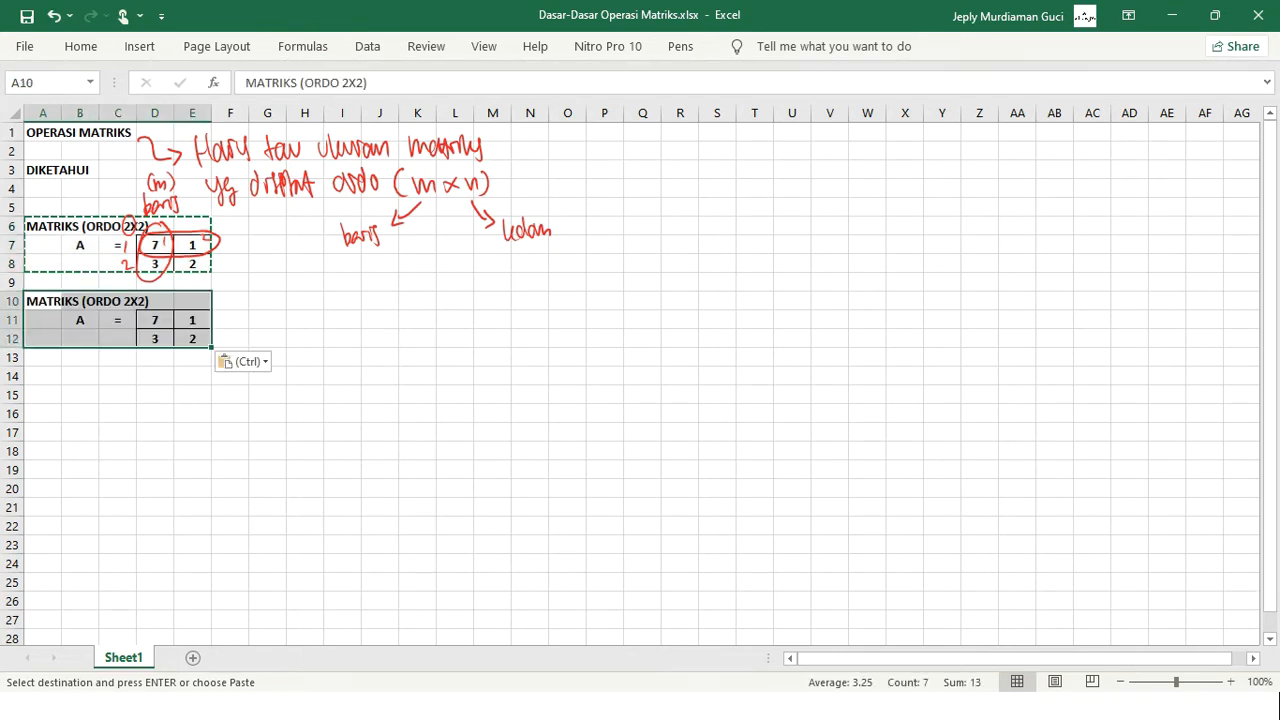
pyautogui.click(80, 320)
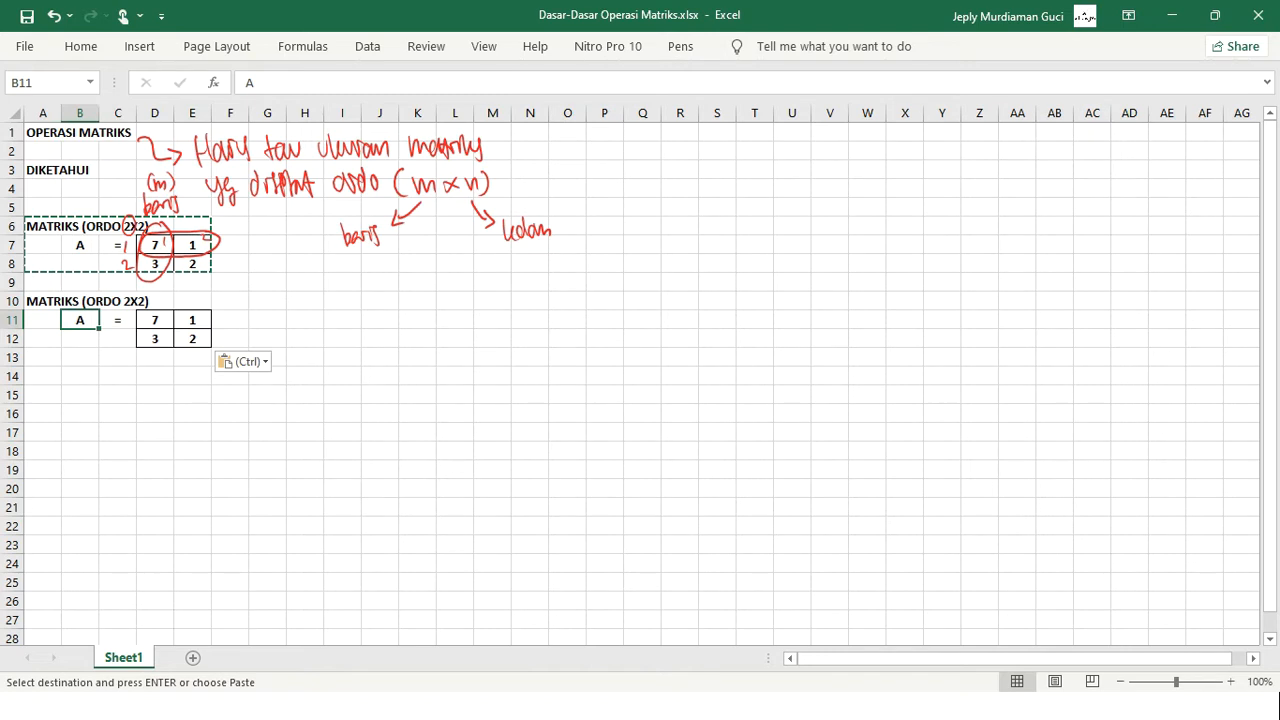
pyautogui.write('B')
pyautogui.press('BackSpace')
pyautogui.press('capslock')
pyautogui.write('b')
pyautogui.press('Return')
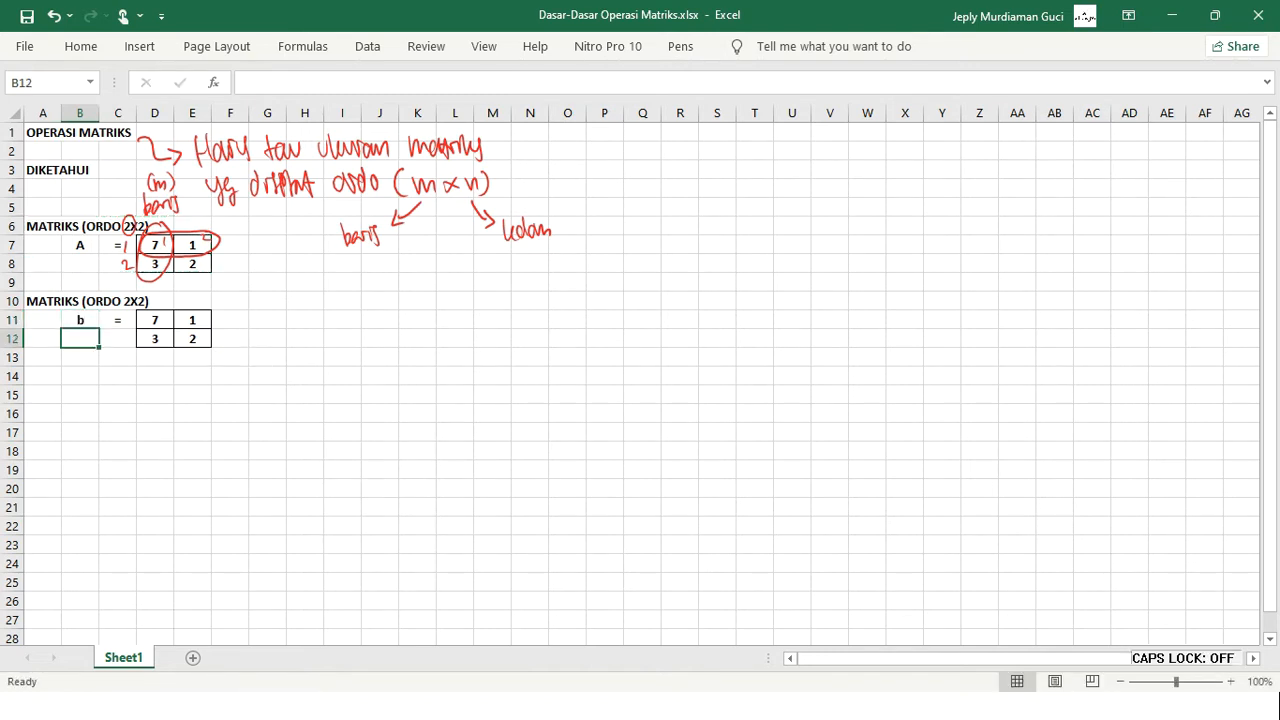
# Change the copied matrix's label in cell B11 to a capital "B".
pyautogui.click(80, 320)
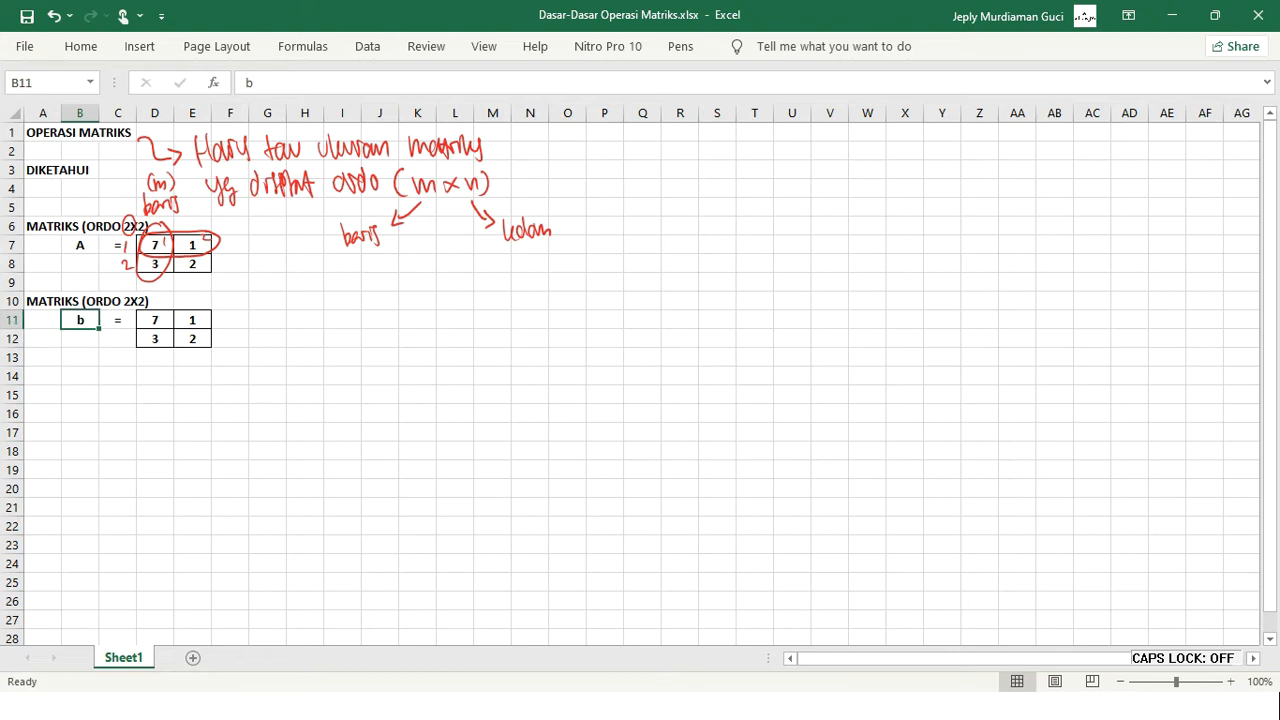
pyautogui.click(118, 320)
pyautogui.press('Left')
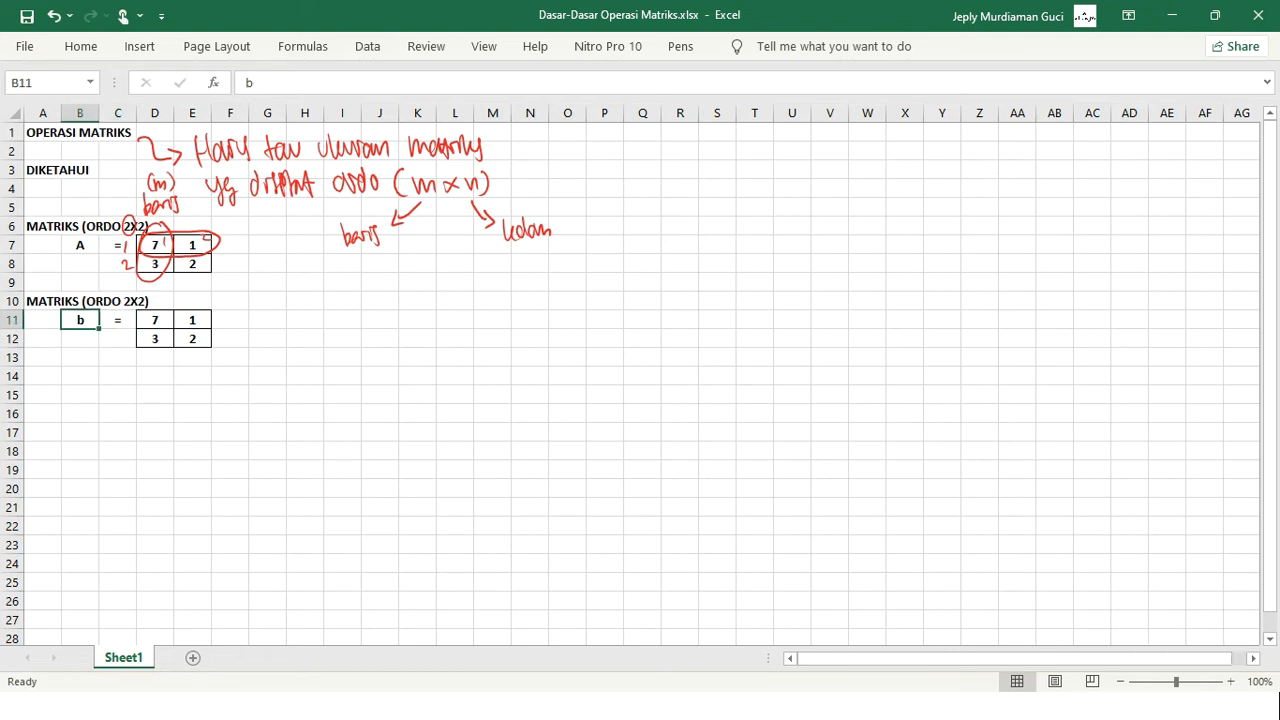
pyautogui.press('capslock')
pyautogui.write('B')
pyautogui.press('Right')
# Fill matrix B in D11:E12 with 2 and 1 in the first row, 4 and 3 in the second.
pyautogui.press('Right')
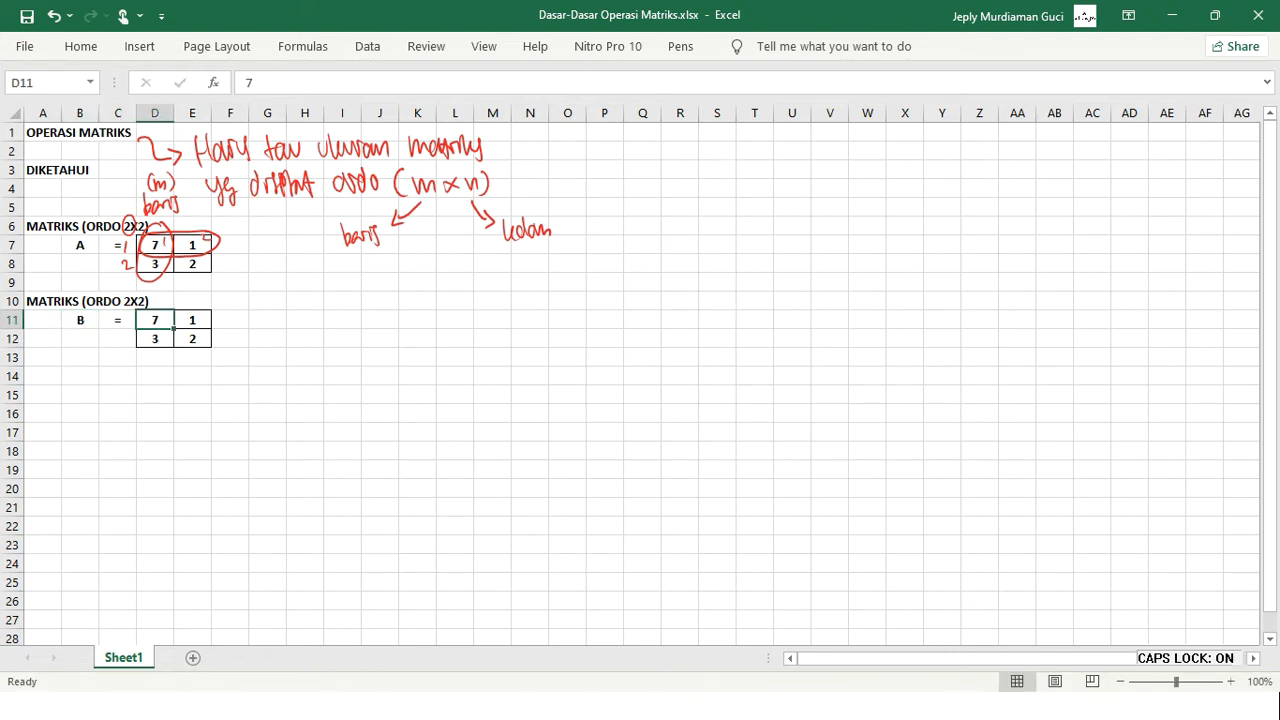
pyautogui.write('2')
pyautogui.press('Return')
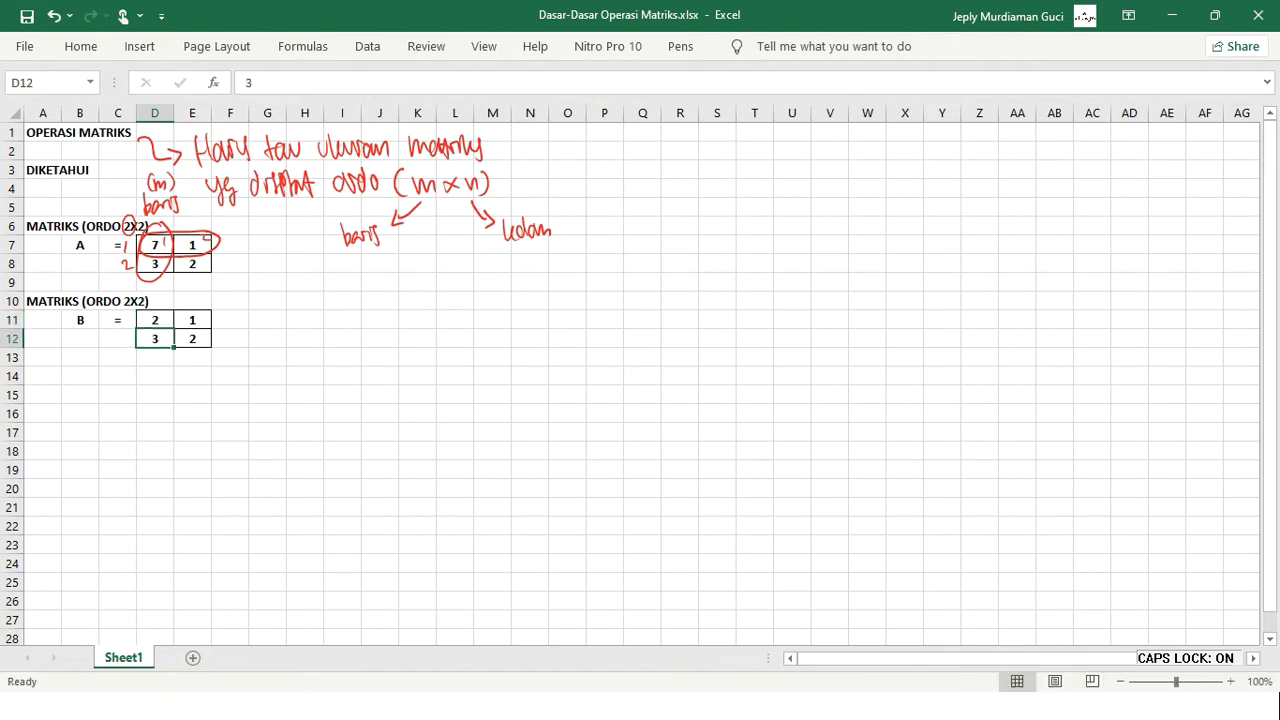
pyautogui.write('4')
pyautogui.press('Tab')
pyautogui.press('Up')
pyautogui.write('1')
pyautogui.press('Return')
pyautogui.write('3')
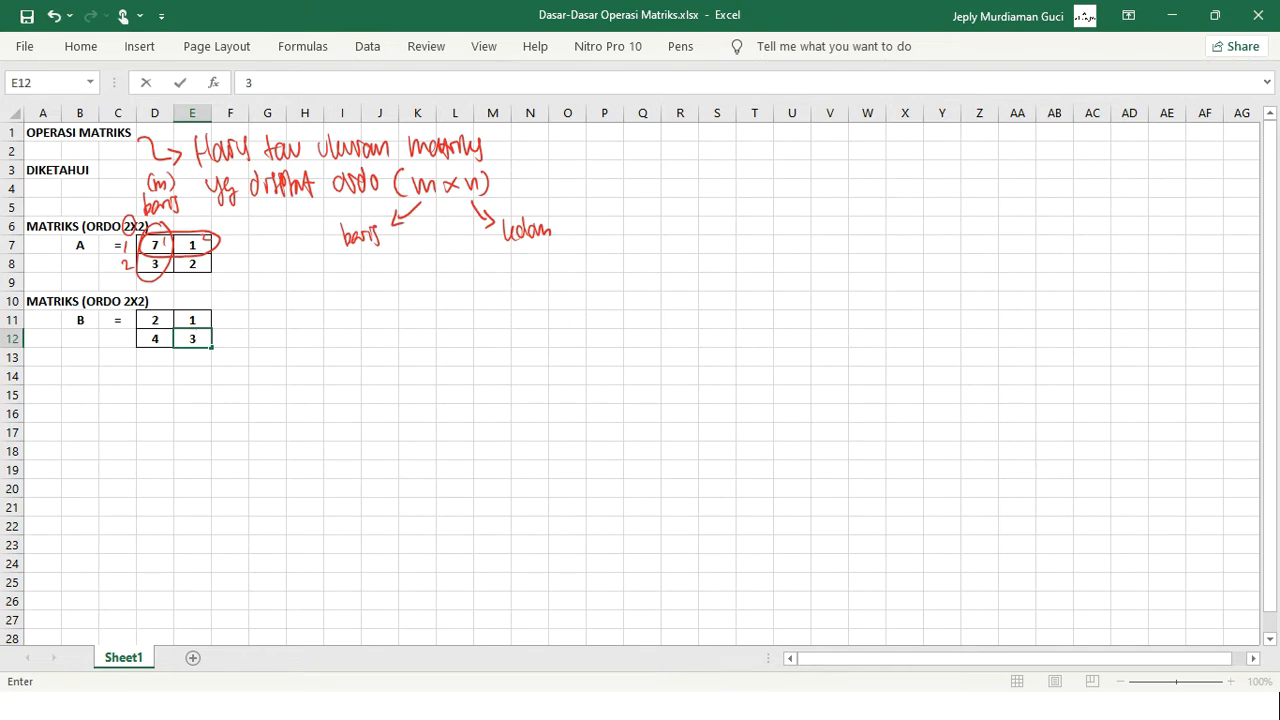
pyautogui.press('Return')
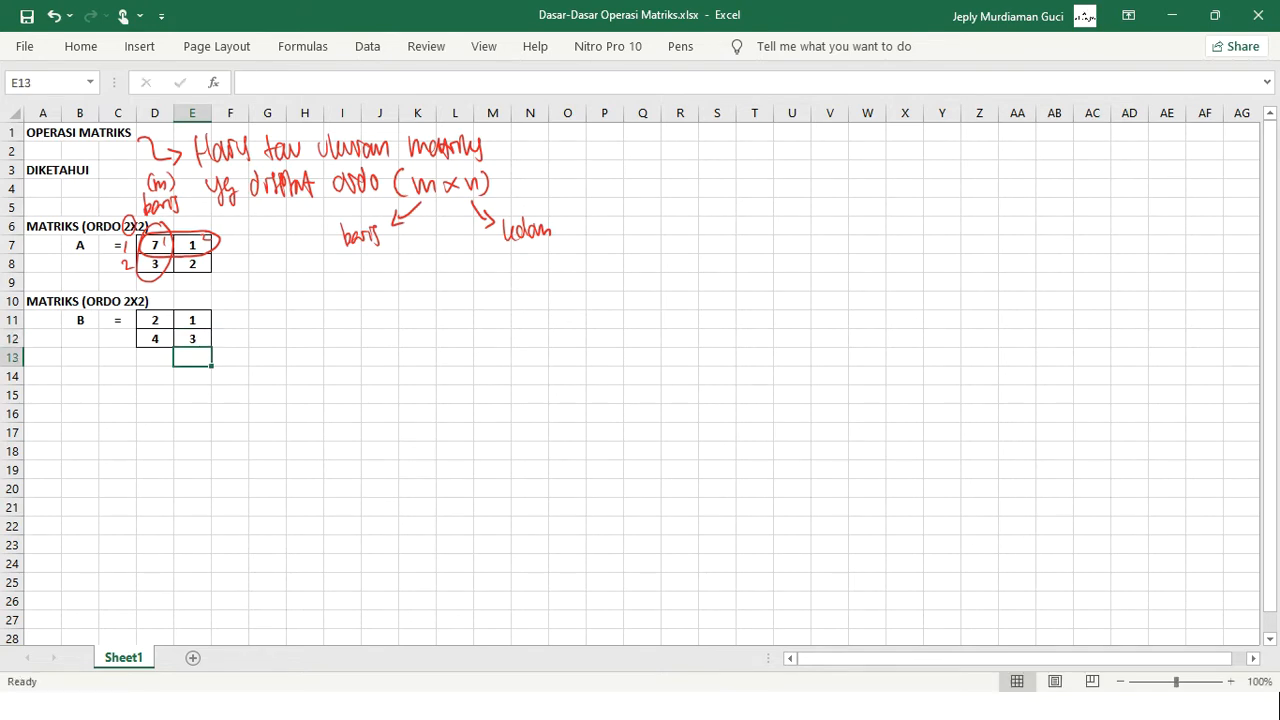
# Copy matrix B's heading, label and first column from A10:D12 and paste them at A14.
pyautogui.moveTo(42, 301); pyautogui.dragTo(154, 339)
pyautogui.hotkey('ctrl', 'c')
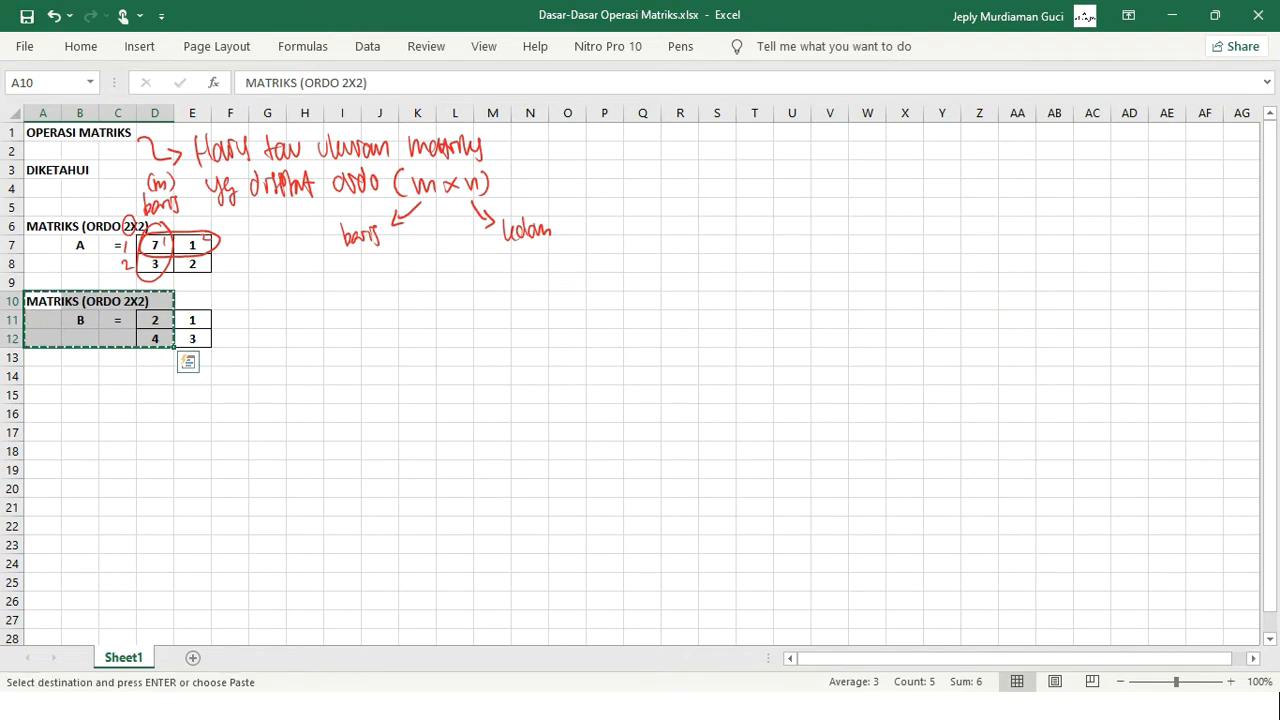
pyautogui.click(42, 376)
pyautogui.hotkey('ctrl', 'v')
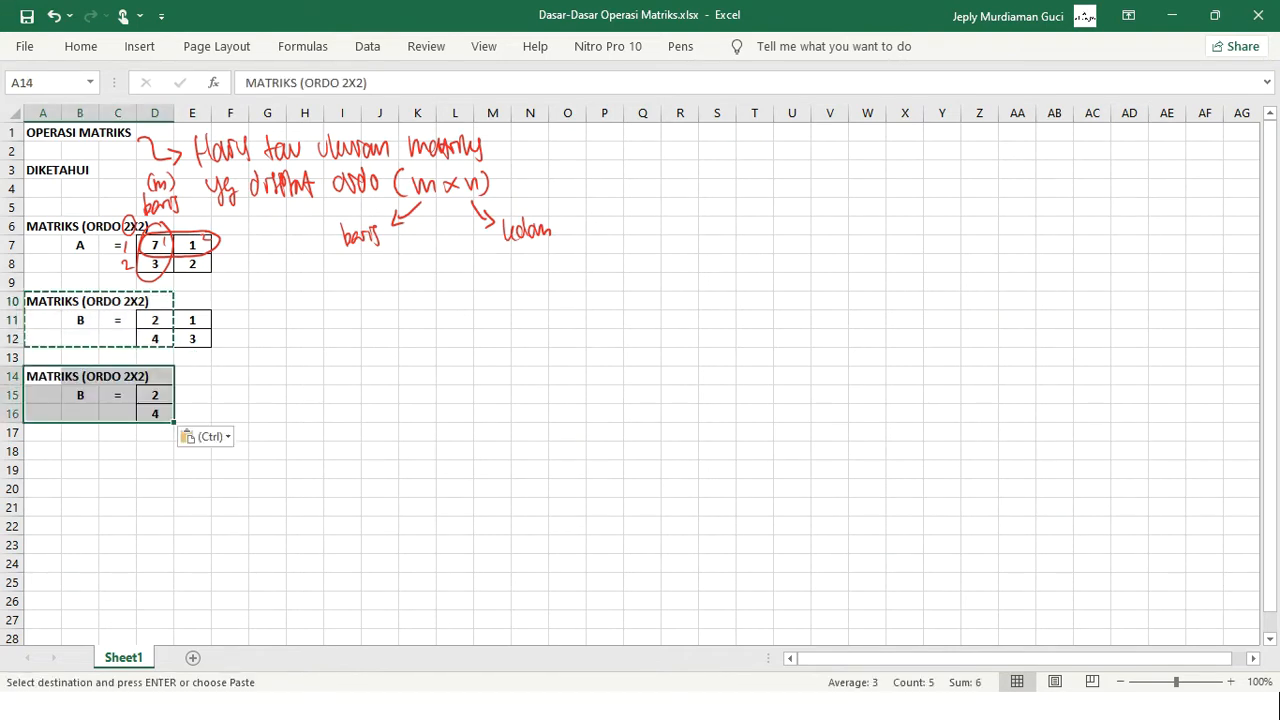
# Change the heading in cell A14 to "MATRIKS (ORDO 2X1)".
pyautogui.click(80, 395)
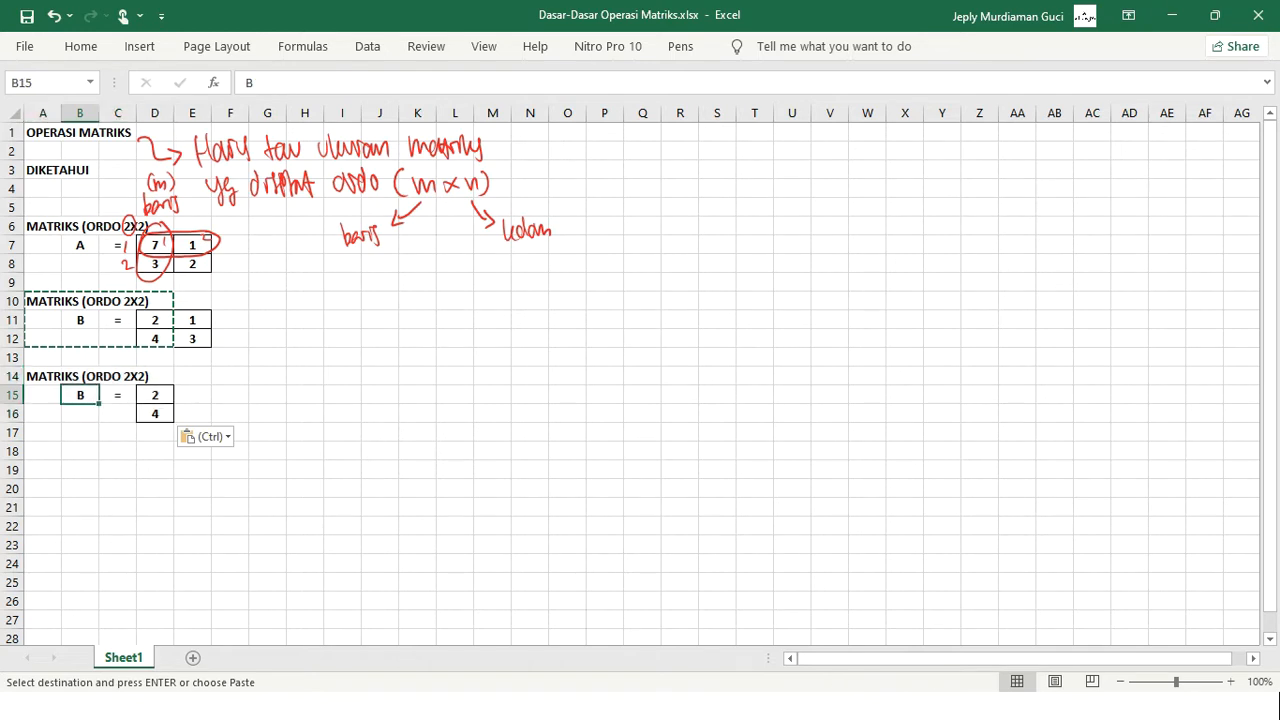
pyautogui.click(42, 376)
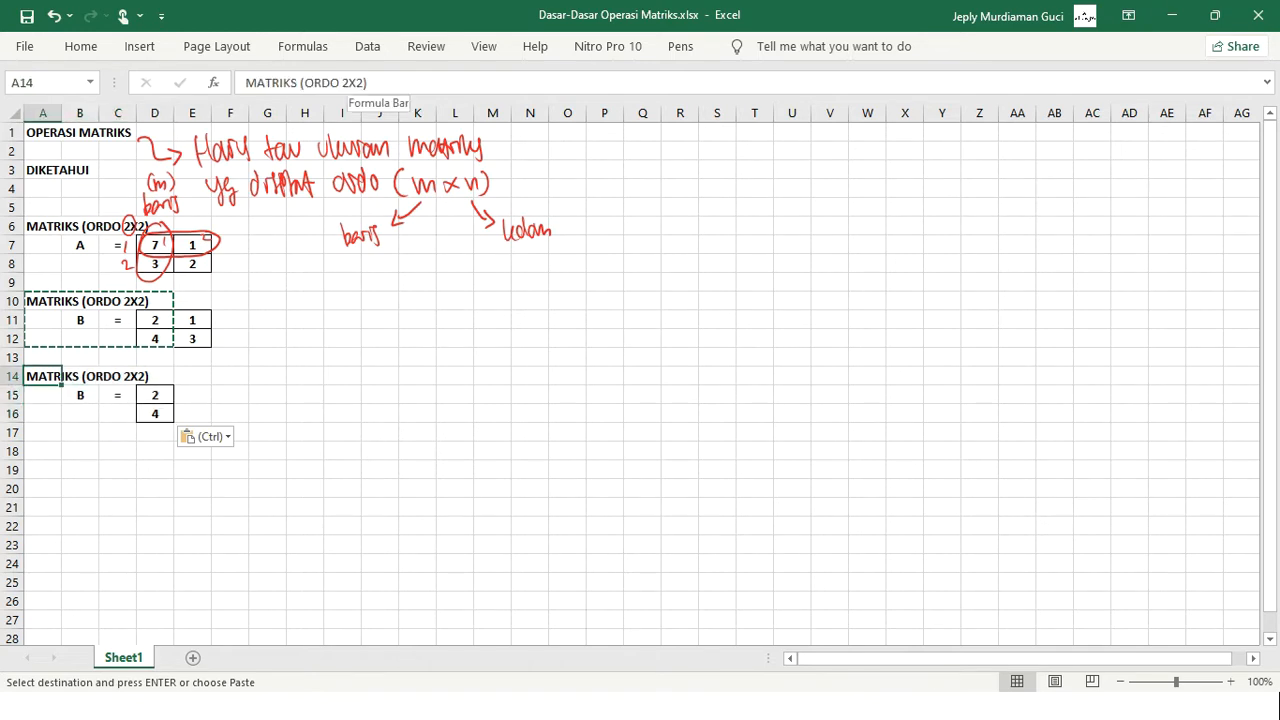
pyautogui.click(356, 83)
pyautogui.press('Delete')
pyautogui.write('1')
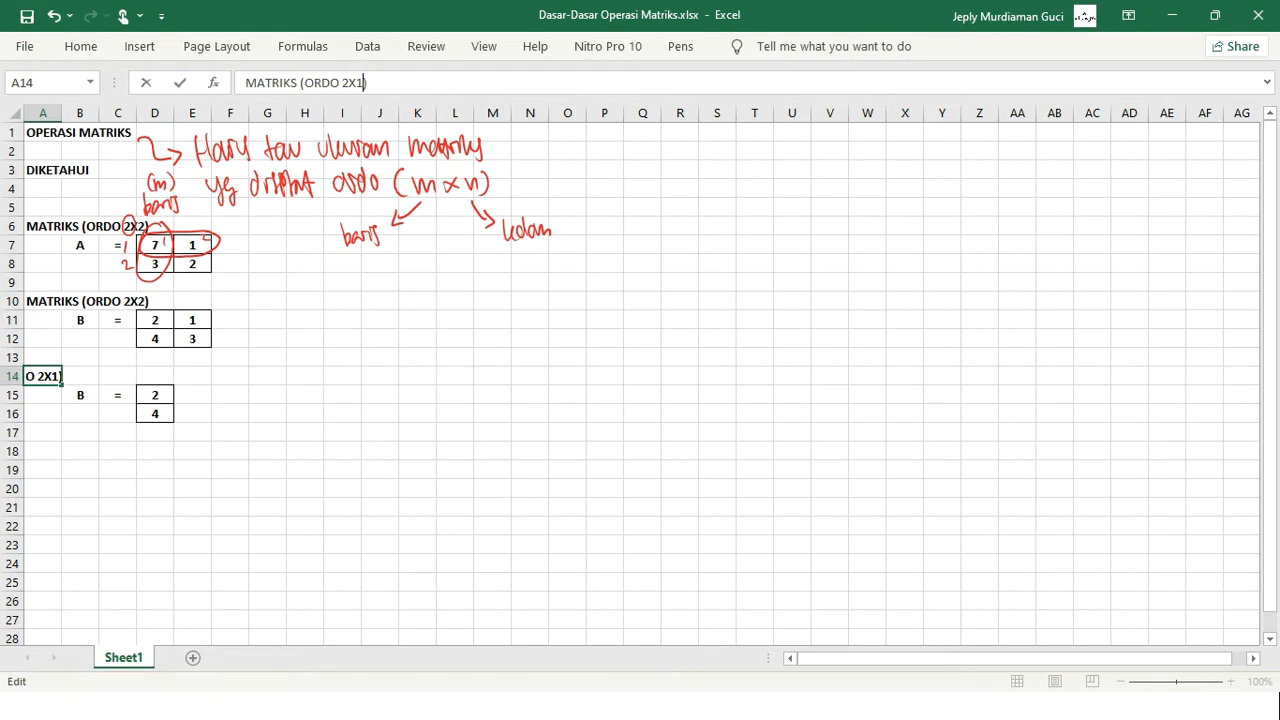
pyautogui.press('Return')
pyautogui.press('Right')
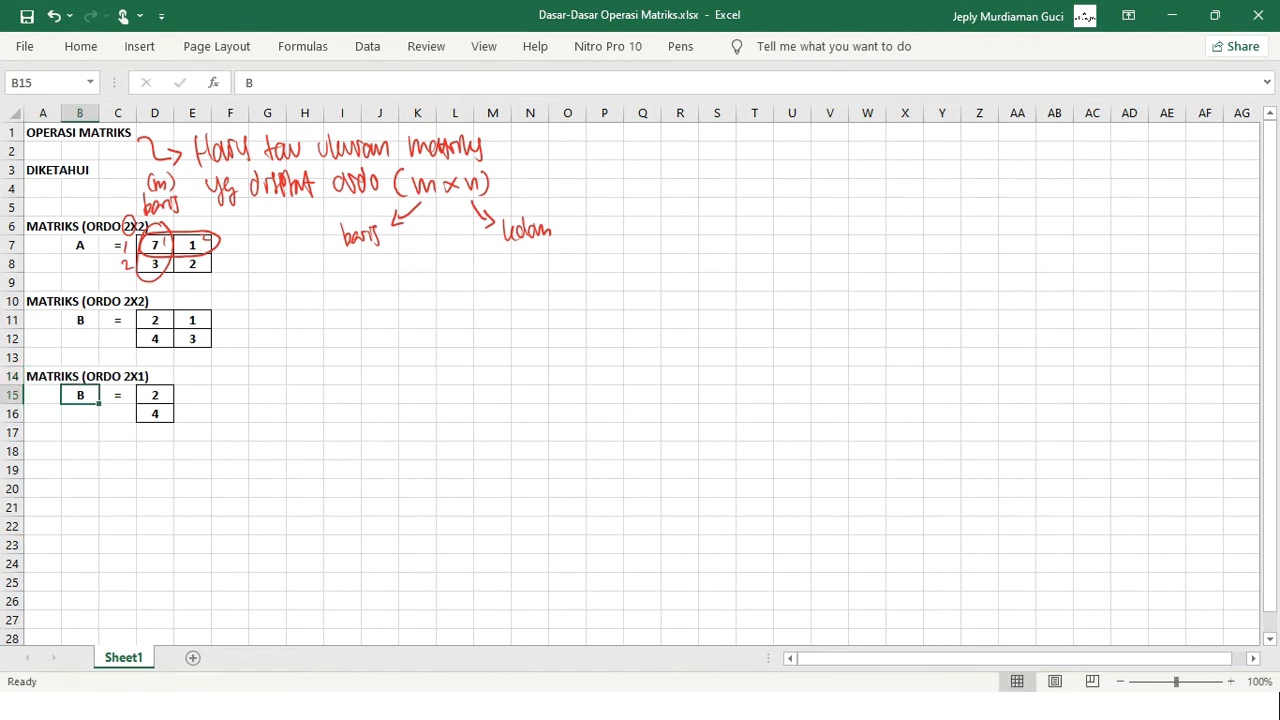
# Change the 2x1 matrix's label in B15 to "C" and fill D15:D16 with 1 and 2.
pyautogui.write('C')
pyautogui.press('Right')
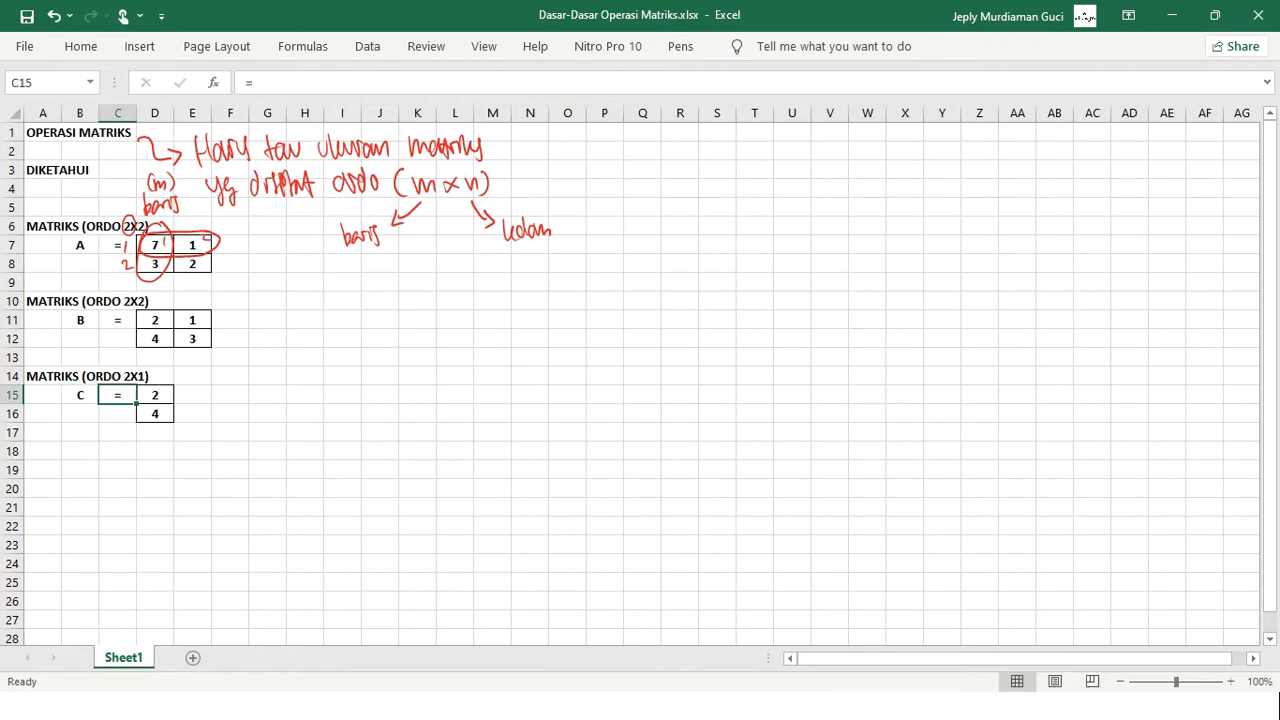
pyautogui.press('Right')
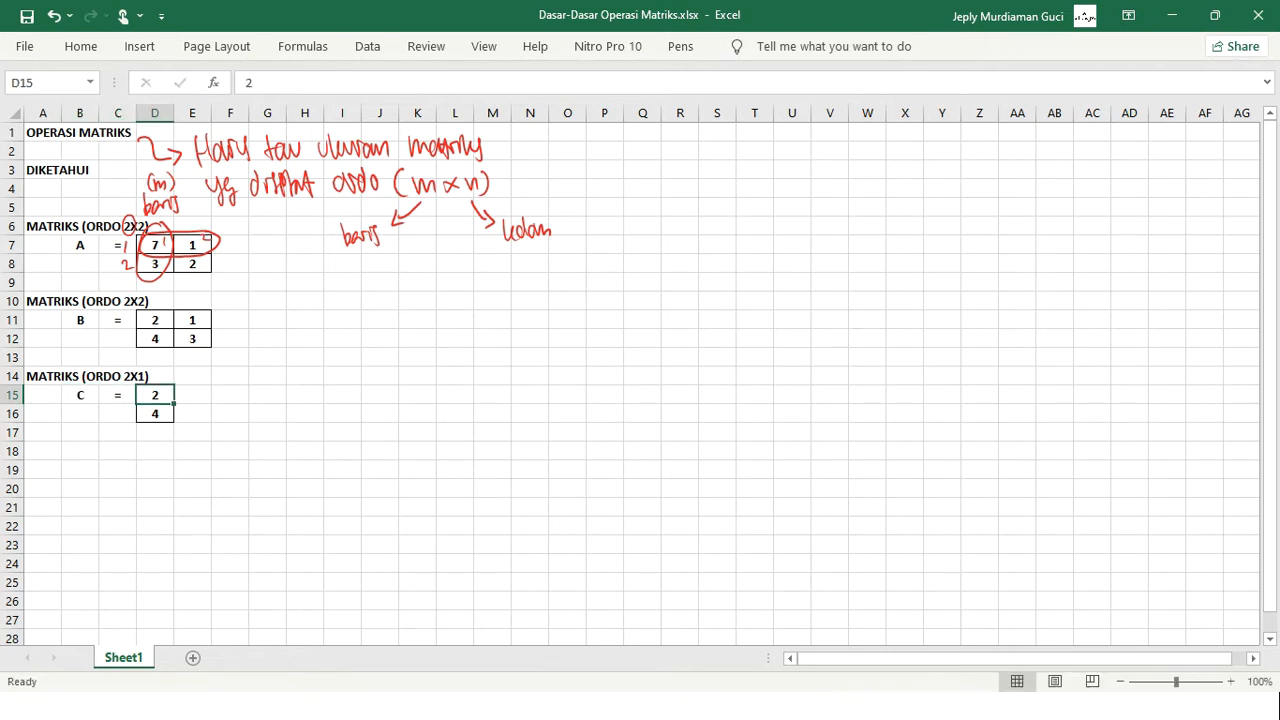
pyautogui.write('1')
pyautogui.press('Return')
pyautogui.write('2')
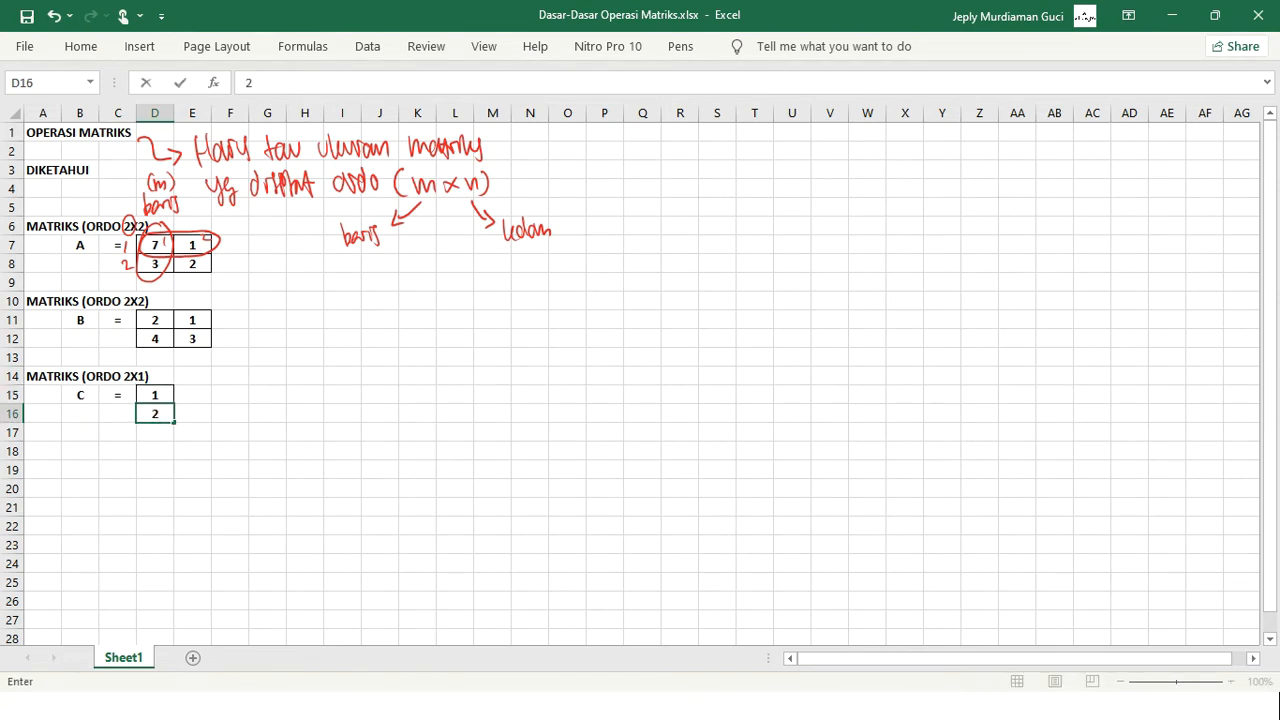
pyautogui.press('Return')
# Copy matrix C's heading, label and values from A14:D16 and paste them at A18.
pyautogui.press('Up')
pyautogui.press('Up')
pyautogui.press('Up')
pyautogui.press('Left')
pyautogui.press('Left')
pyautogui.press('Left')
pyautogui.hotkey('shift', 'Right')
pyautogui.hotkey('shift', 'Right')
pyautogui.hotkey('shift', 'Right')
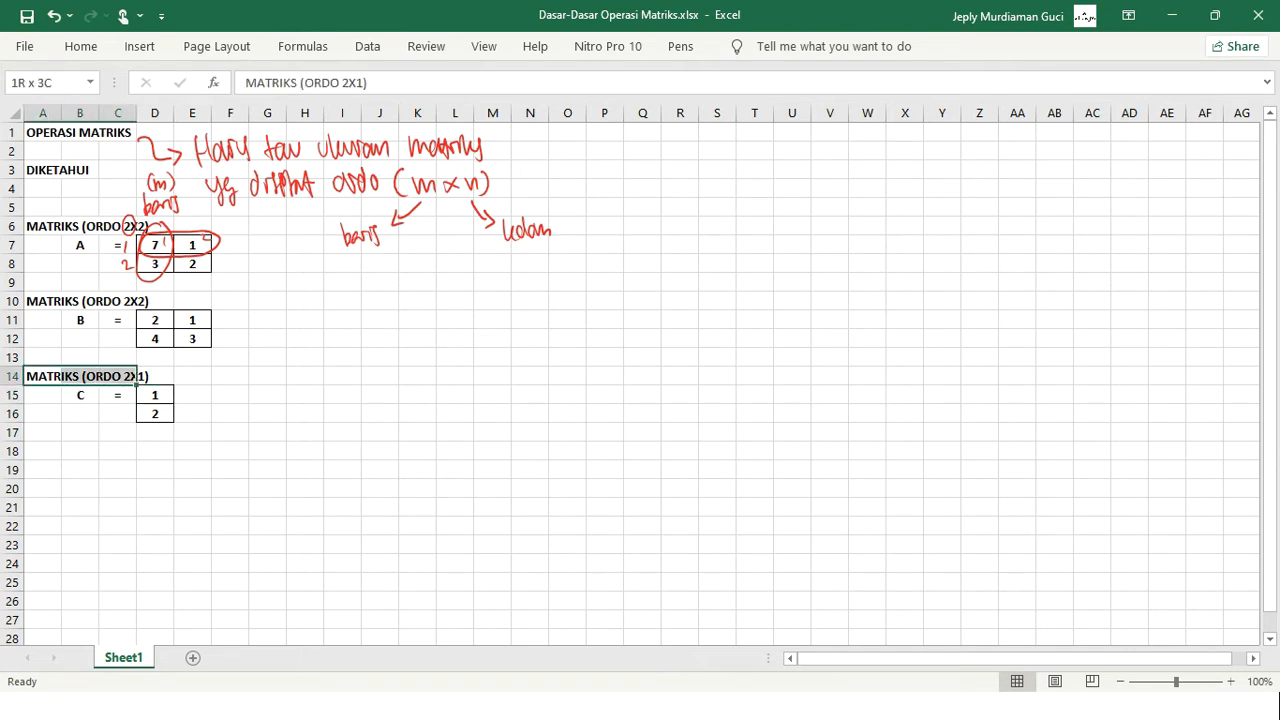
pyautogui.hotkey('shift', 'Down')
pyautogui.hotkey('shift', 'Down')
pyautogui.hotkey('ctrl', 'c')
pyautogui.press('Down')
pyautogui.press('Down')
pyautogui.press('Down')
pyautogui.press('Down')
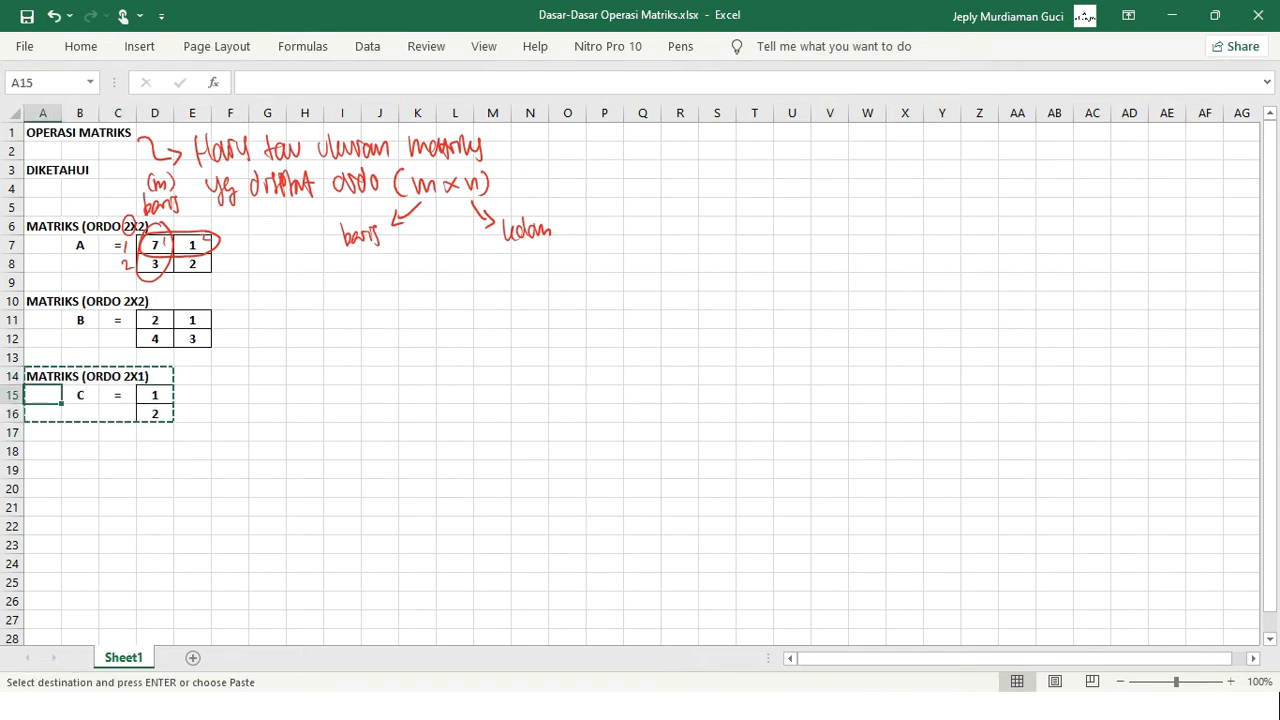
pyautogui.hotkey('ctrl', 'v')
# Change the pasted matrix's label in cell B19 to "D".
pyautogui.press('Down')
pyautogui.press('Right')
pyautogui.write('D')
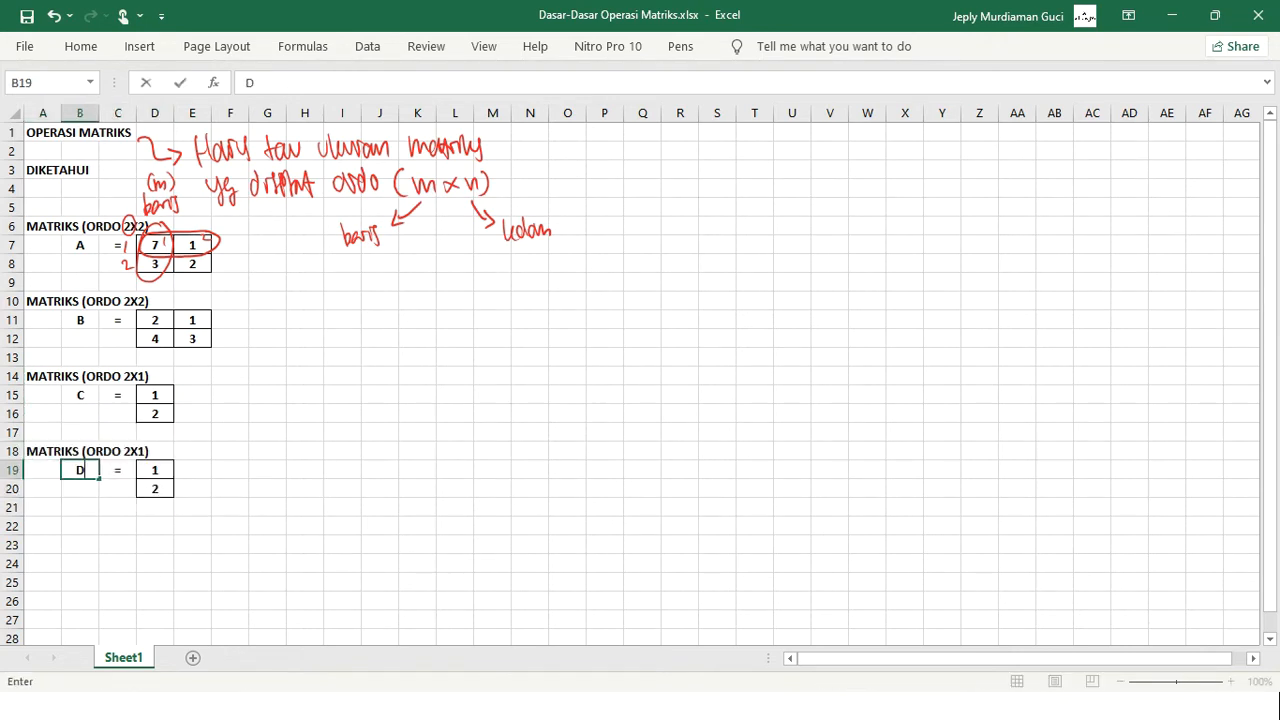
# Change the heading in cell A18 to "MATRIKS (ORDO 1X2)".
pyautogui.press('Up')
pyautogui.press('Left')
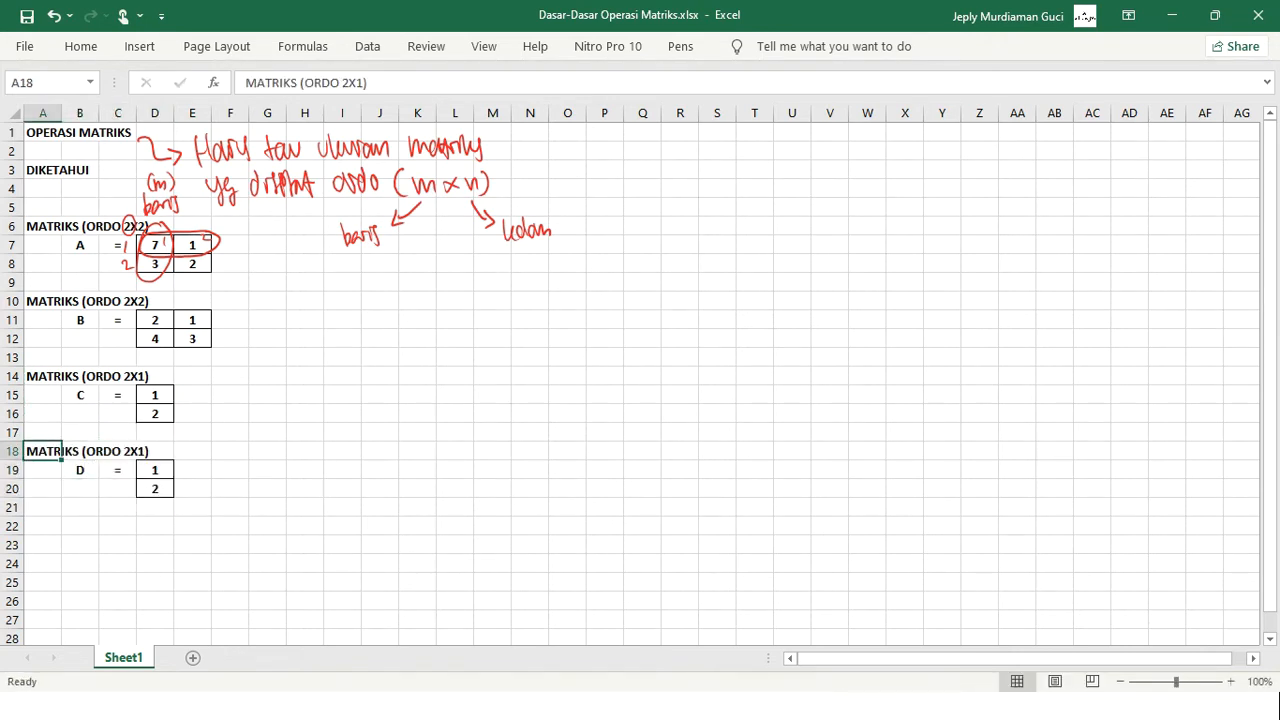
pyautogui.press('F2')
pyautogui.press('Left')
pyautogui.press('Left')
pyautogui.press('Left')
pyautogui.press('BackSpace')
pyautogui.write('1')
pyautogui.press('End')
pyautogui.press('Left')
pyautogui.press('BackSpace')
pyautogui.write('2')
pyautogui.press('End')
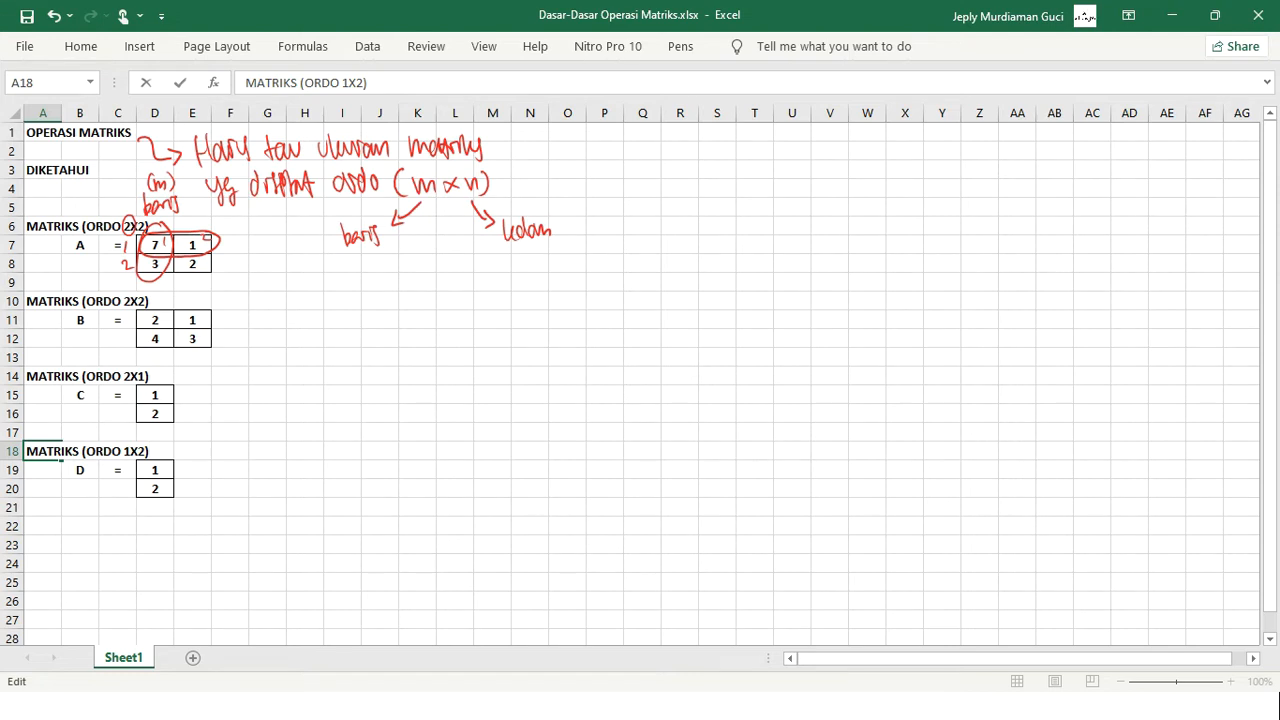
pyautogui.click(192, 564)
# Delete row 20 so that matrix D keeps only one row.
pyautogui.click(12, 488)
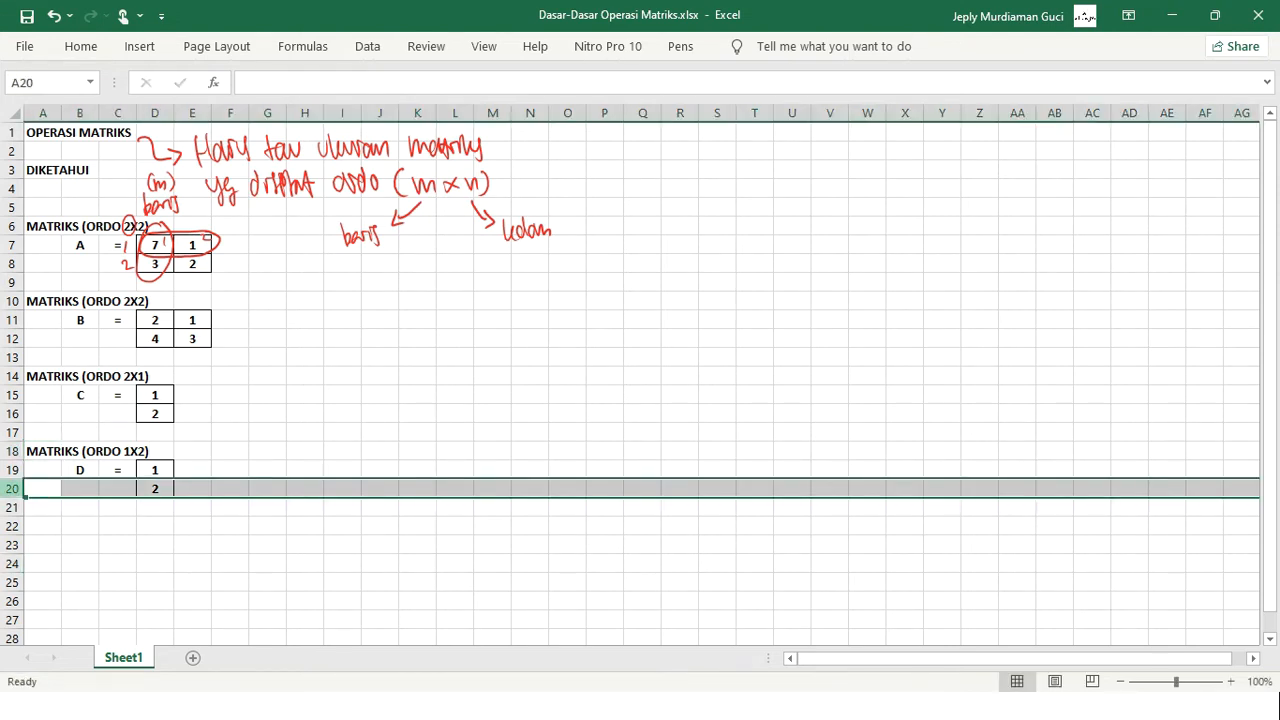
pyautogui.rightClick(12, 490)
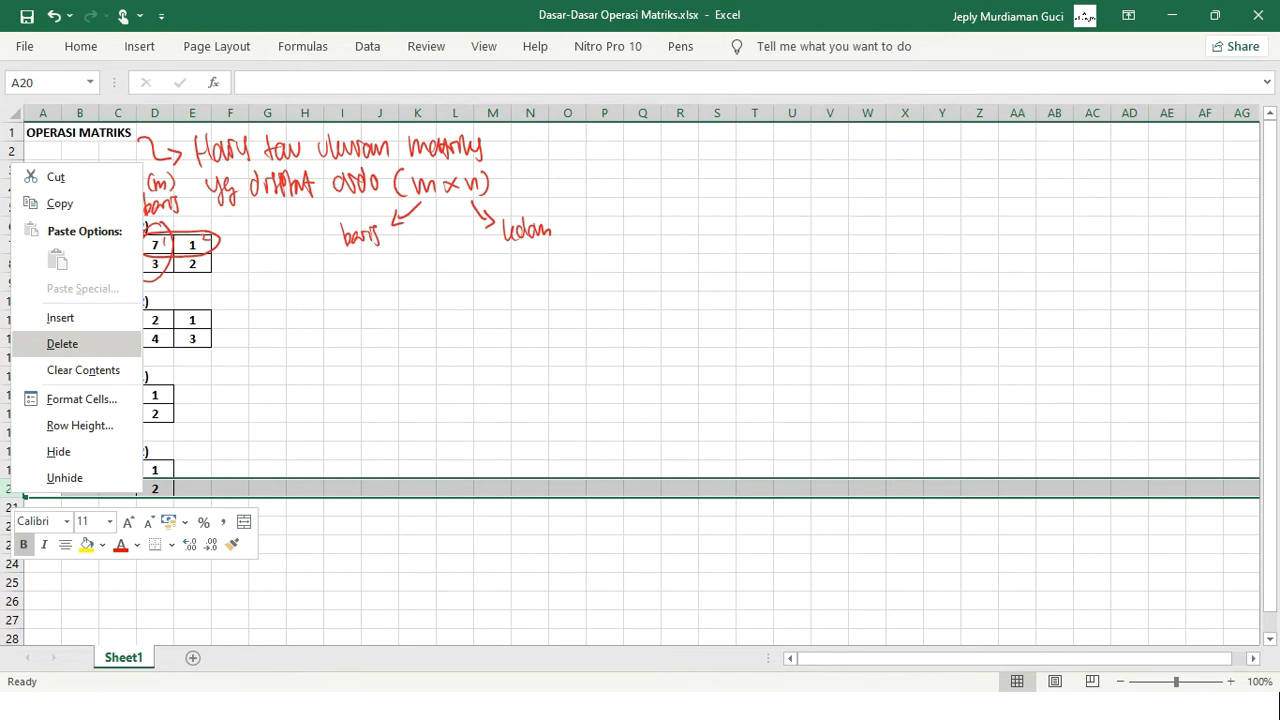
pyautogui.click(62, 343)
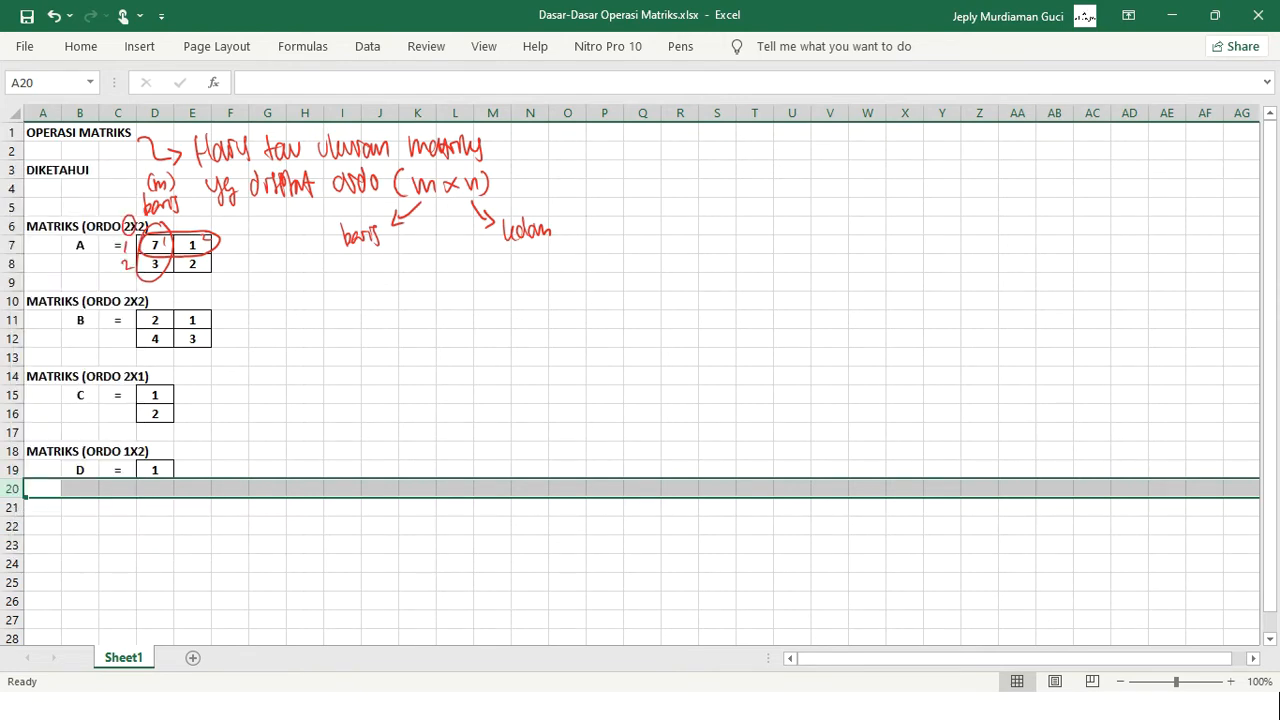
# Copy matrix D's cell D19 into E19 to add a second column.
pyautogui.click(155, 470)
pyautogui.hotkey('ctrl', 'c')
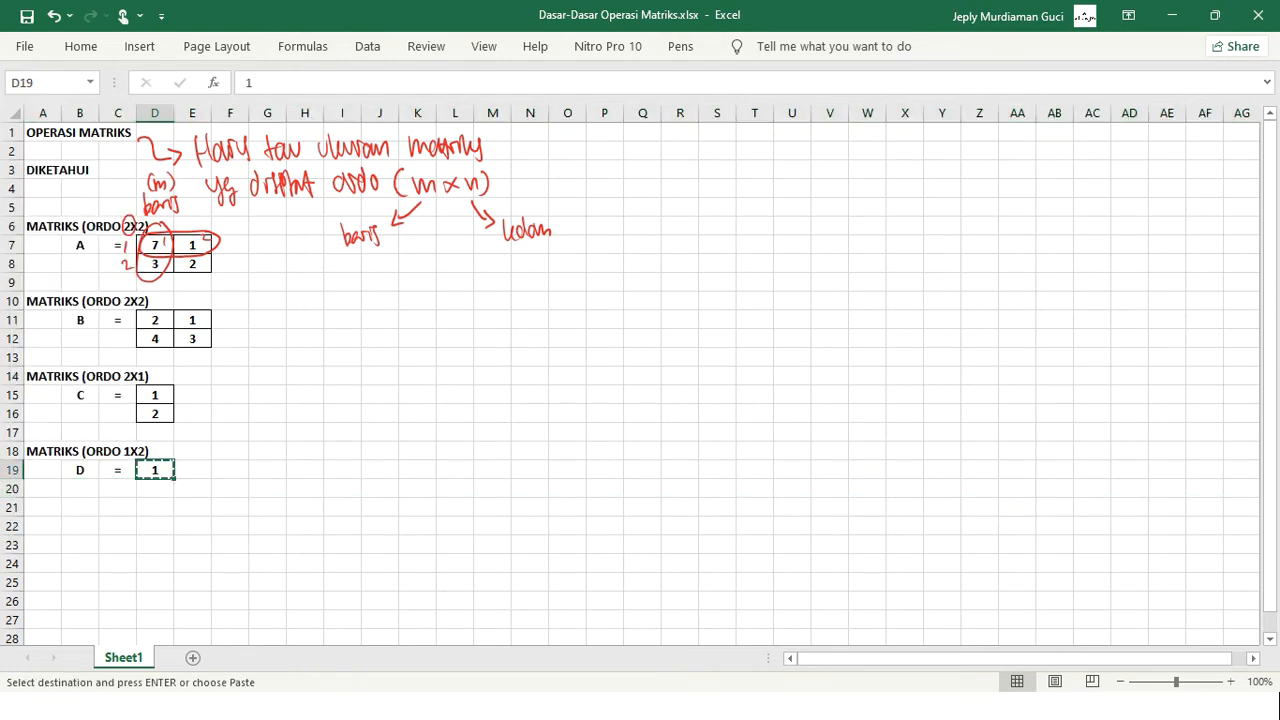
pyautogui.click(192, 470)
pyautogui.hotkey('ctrl', 'v')
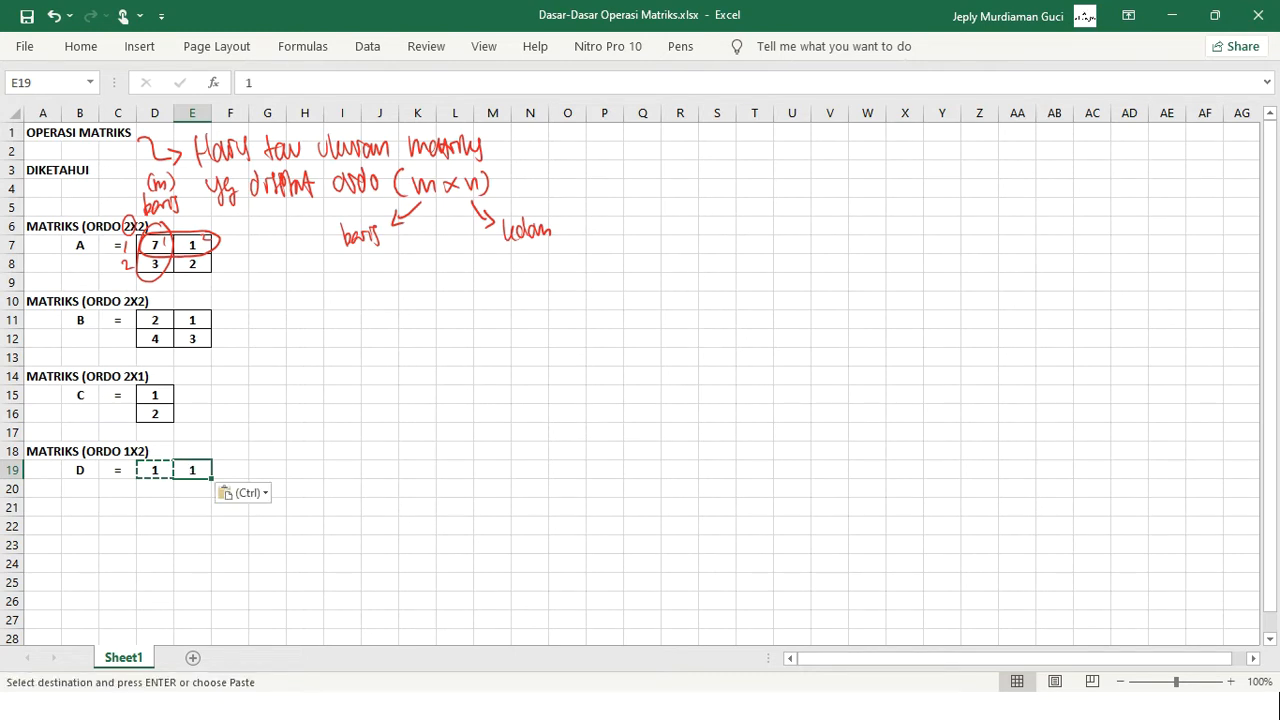
# Fill matrix D in D19:E19 with 3 and 2.
pyautogui.doubleClick(155, 470)
pyautogui.press('Escape')
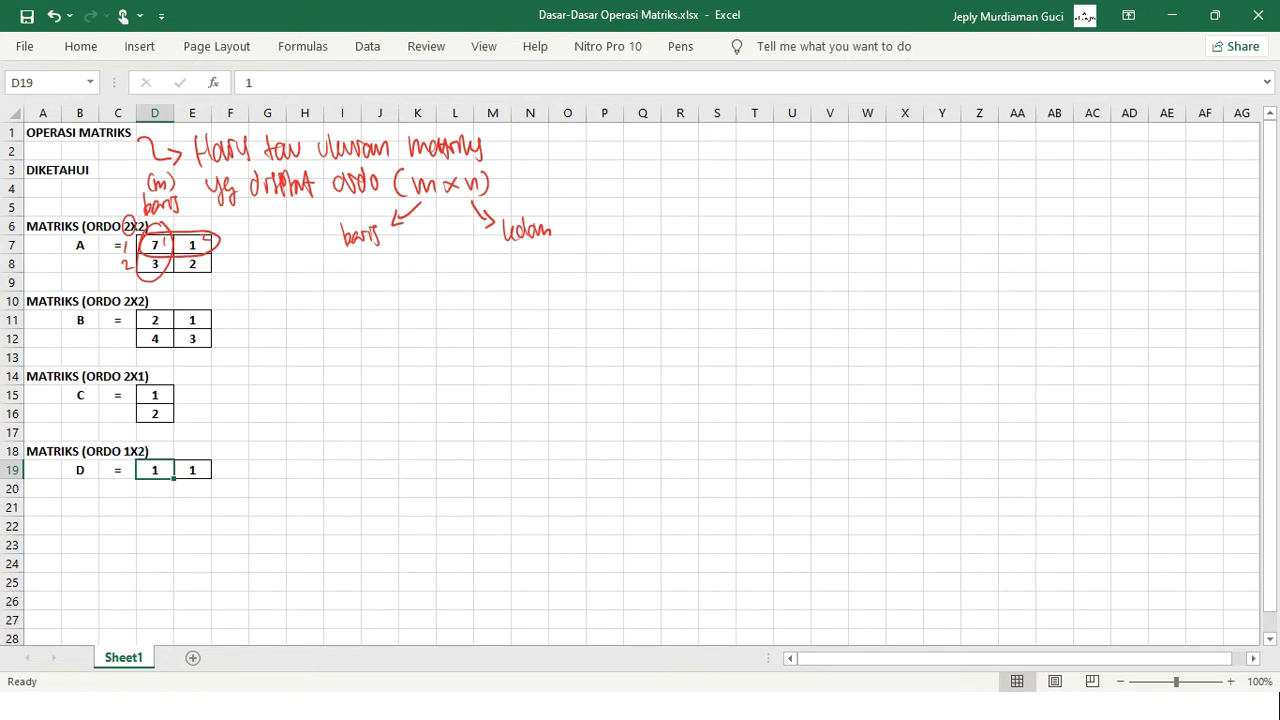
pyautogui.press('Down')
pyautogui.press('Up')
pyautogui.write('3')
pyautogui.press('Tab')
pyautogui.write('2')
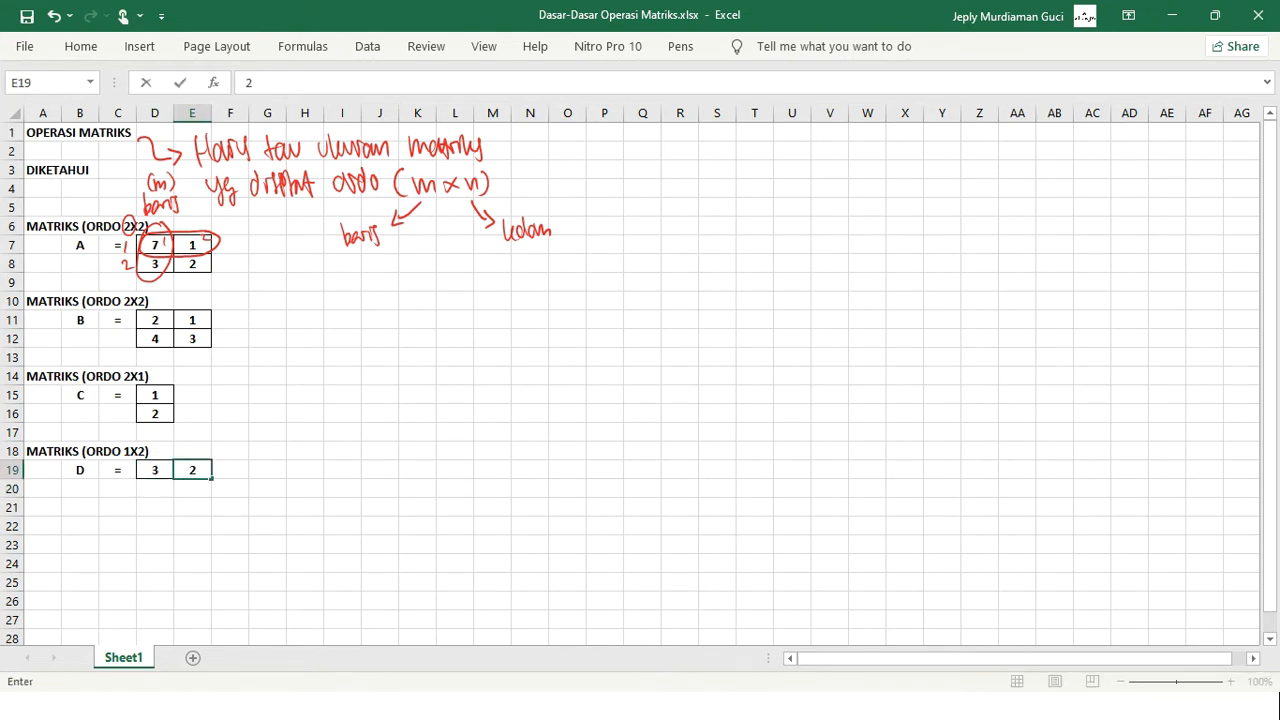
pyautogui.press('Down')
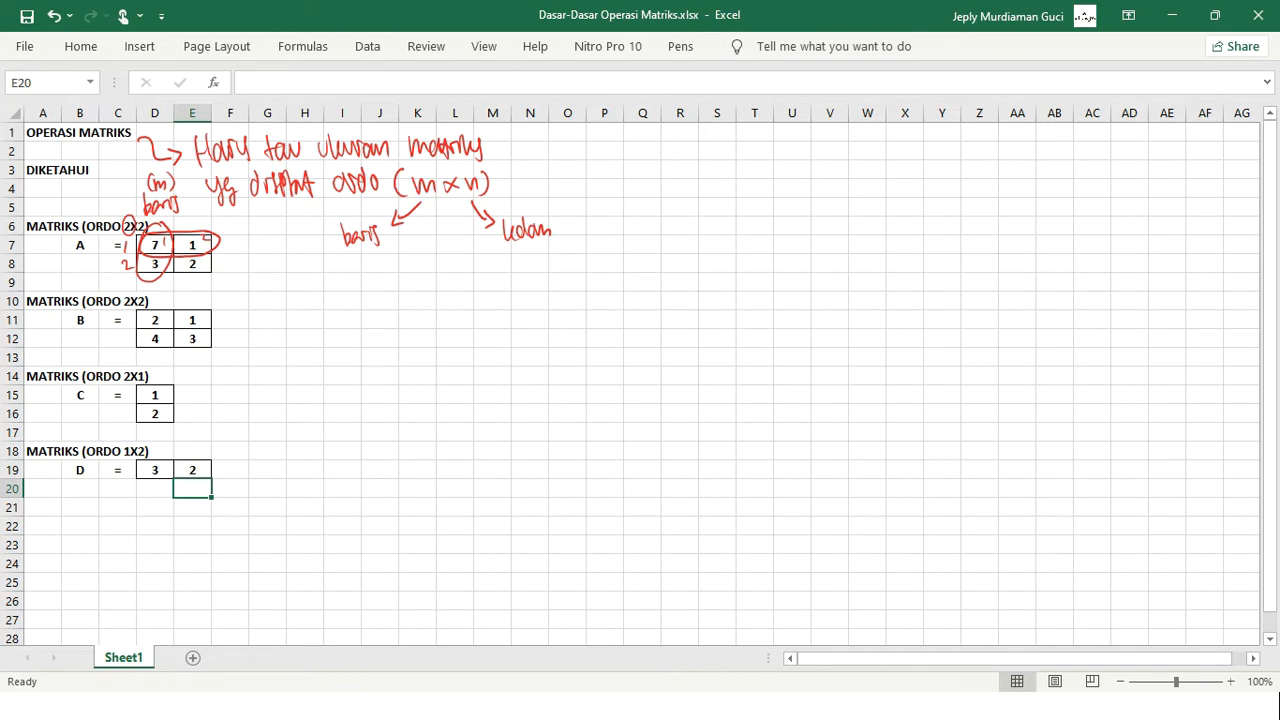
# Copy matrix B's heading, label and values from A10:E12 and paste them at H10.
pyautogui.moveTo(43, 301); pyautogui.dragTo(192, 339)
pyautogui.hotkey('ctrl', 'c')
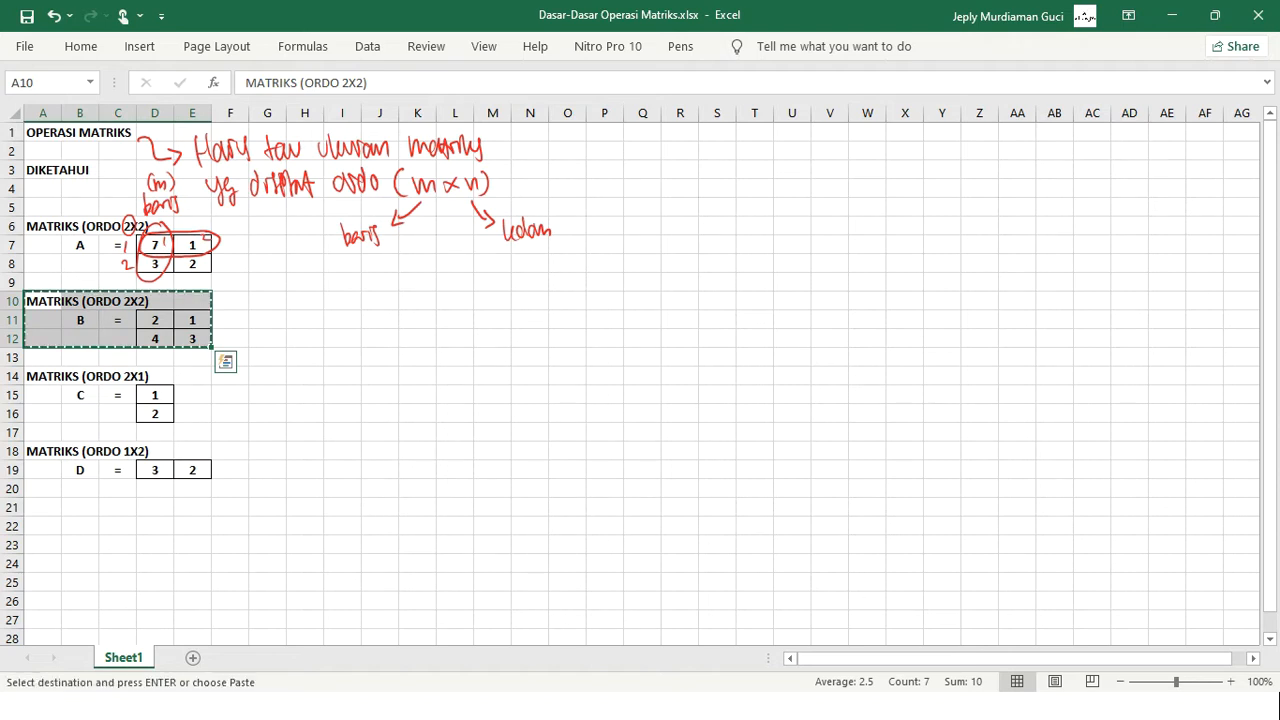
pyautogui.click(305, 301)
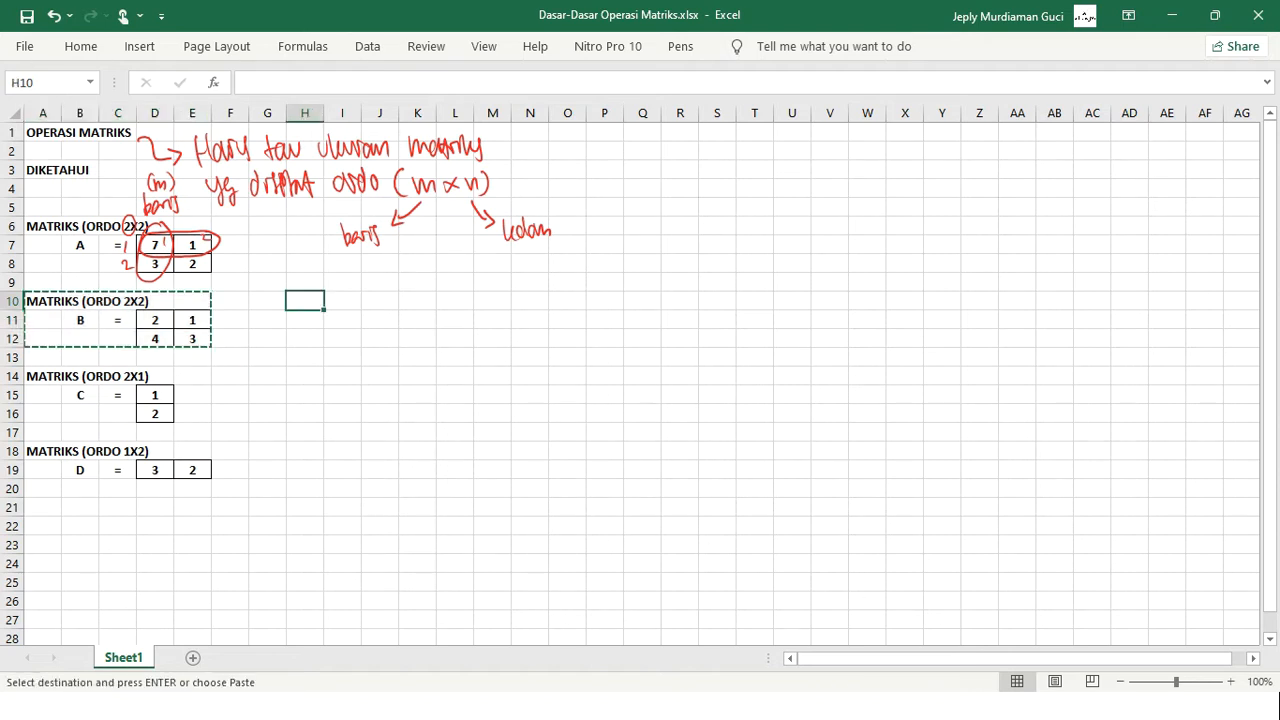
pyautogui.hotkey('ctrl', 'v')
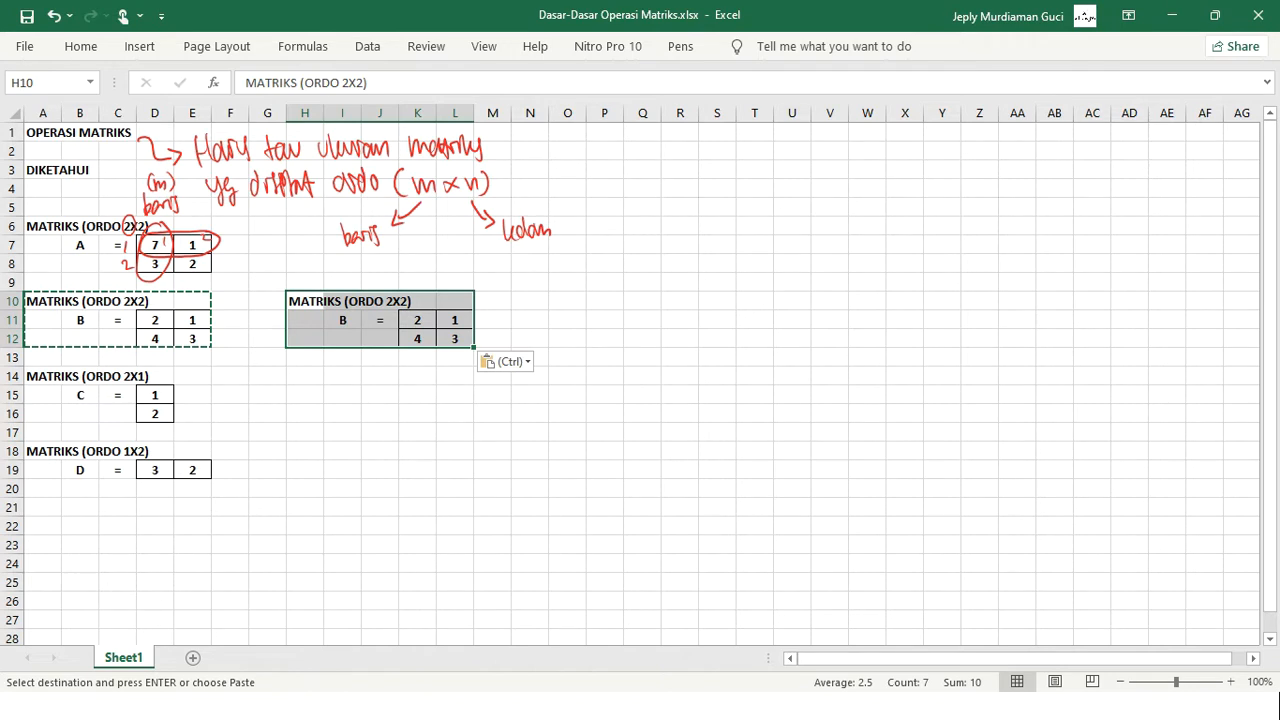
# Change the heading in H10 to "MATRIKS (ORDO 3X3)" and the label in I11 to "E".
pyautogui.doubleClick(320, 301)
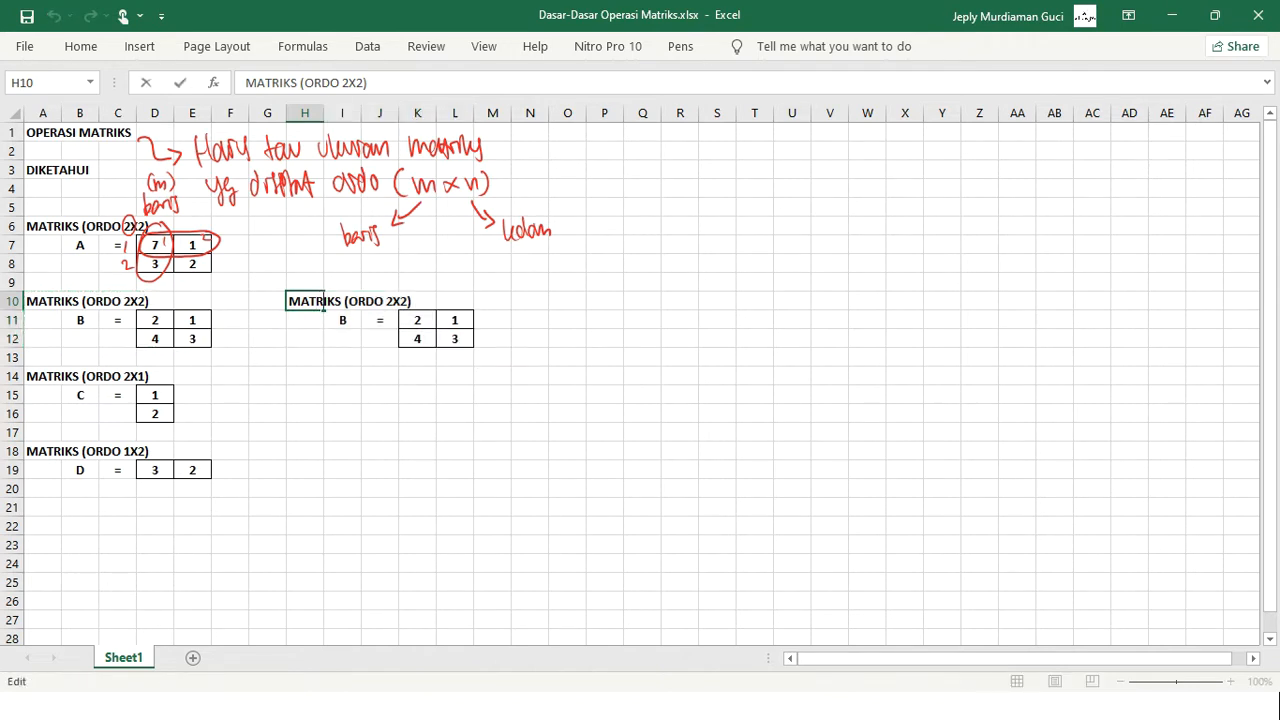
pyautogui.press('Left')
pyautogui.hotkey('shift', 'Left')
pyautogui.write('3X3')
pyautogui.press('Return')
pyautogui.press('Right')
pyautogui.write('E')
# Widen matrix E's first row to three cells by copying K11:L11 and pasting at L11.
pyautogui.press('Right')
pyautogui.press('Right')
pyautogui.hotkey('shift', 'Right')
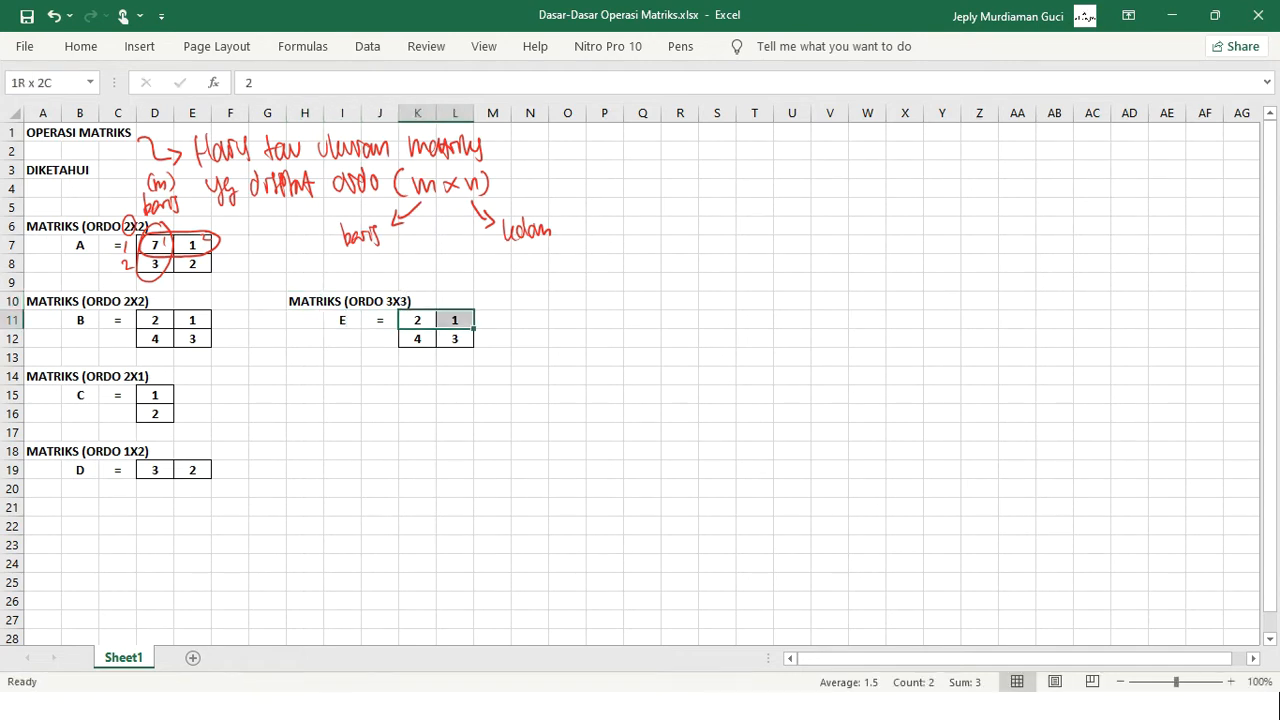
pyautogui.hotkey('ctrl', 'c')
pyautogui.press('Right')
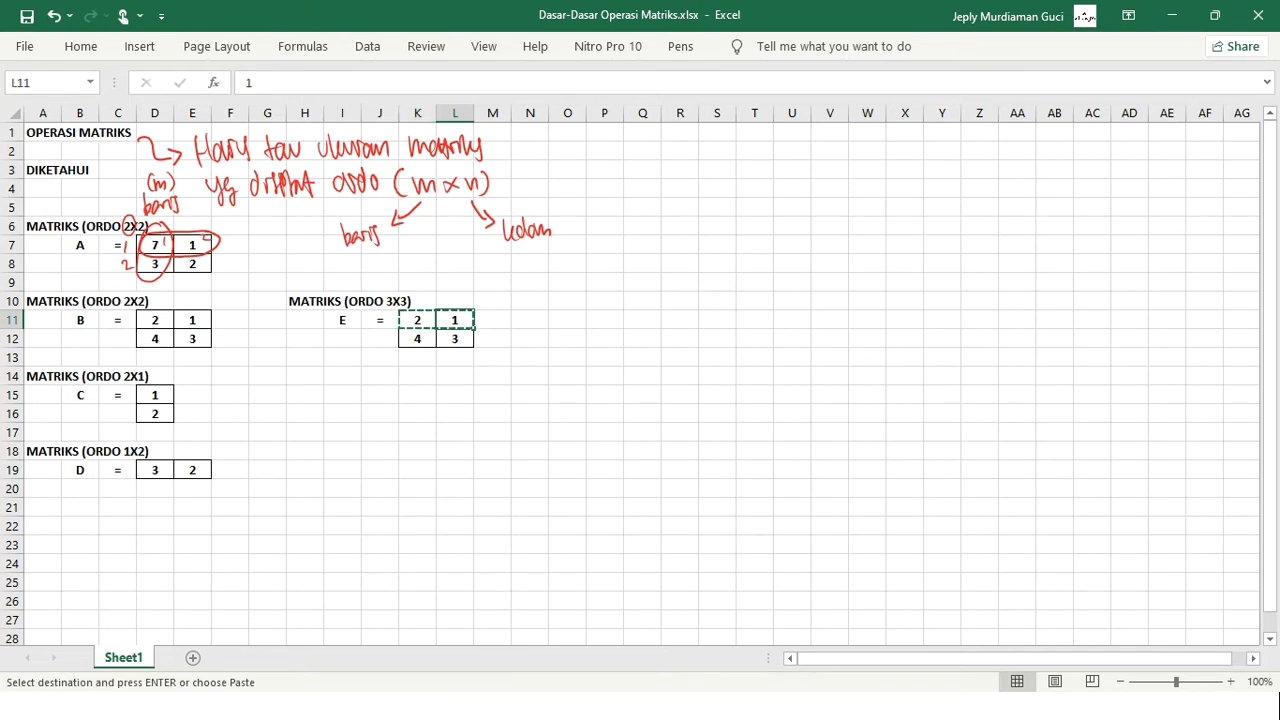
pyautogui.hotkey('ctrl', 'v')
pyautogui.hotkey('shift', 'Left')
pyautogui.press('Left')
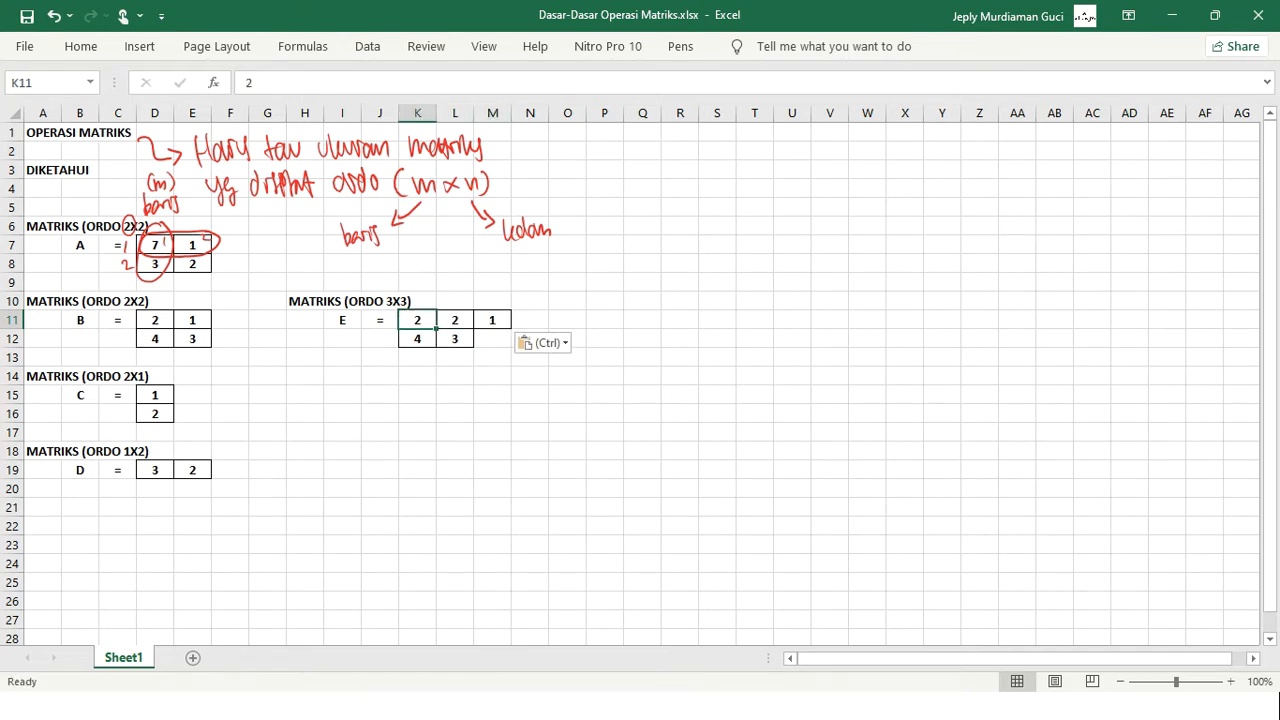
# Copy matrix E's first row K11:M11 into rows 12 and 13 to form a 3x3 grid.
pyautogui.hotkey('shift', 'Right')
pyautogui.hotkey('shift', 'Right')
pyautogui.hotkey('ctrl', 'c')
pyautogui.press('Down')
pyautogui.hotkey('ctrl', 'v')
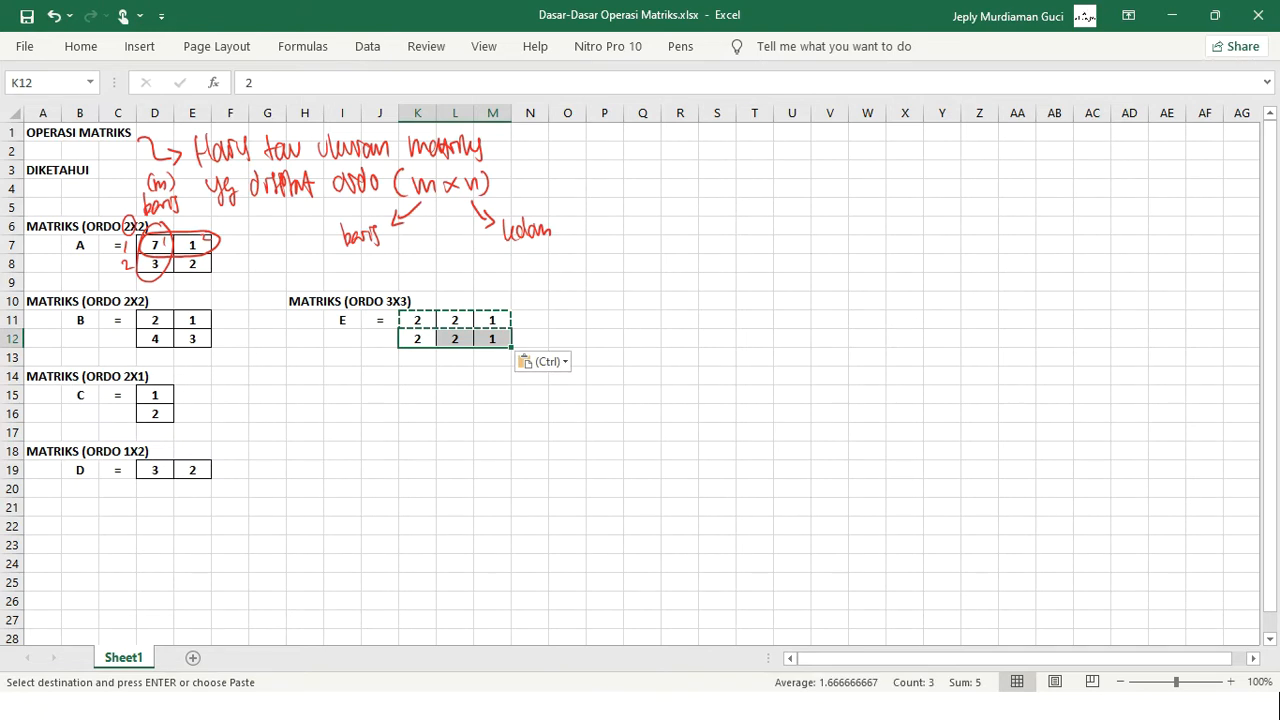
pyautogui.press('Down')
pyautogui.hotkey('ctrl', 'v')
# Fill matrix E's first column, K11:K13, with 1, 2 and 3.
pyautogui.hotkey('shift', 'Left')
pyautogui.hotkey('shift', 'Left')
pyautogui.press('Up')
pyautogui.press('Up')
pyautogui.write('1')
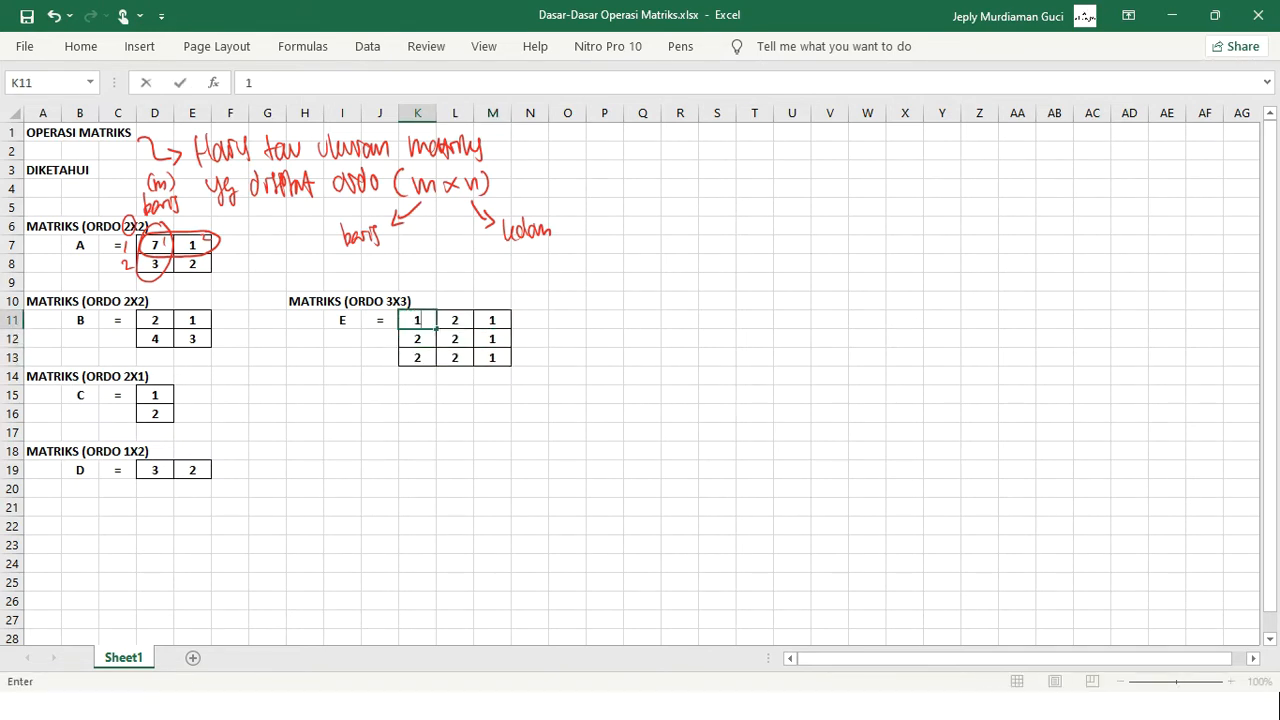
pyautogui.press('Return')
pyautogui.write('2')
pyautogui.press('Return')
pyautogui.write('3')
# Fill matrix E's second column, L11:L13, with 0, 2 and 1.
pyautogui.press('Tab')
pyautogui.press('Up')
pyautogui.press('Up')
pyautogui.write('0')
pyautogui.press('Return')
pyautogui.write('2')
pyautogui.press('Return')
pyautogui.write('1')
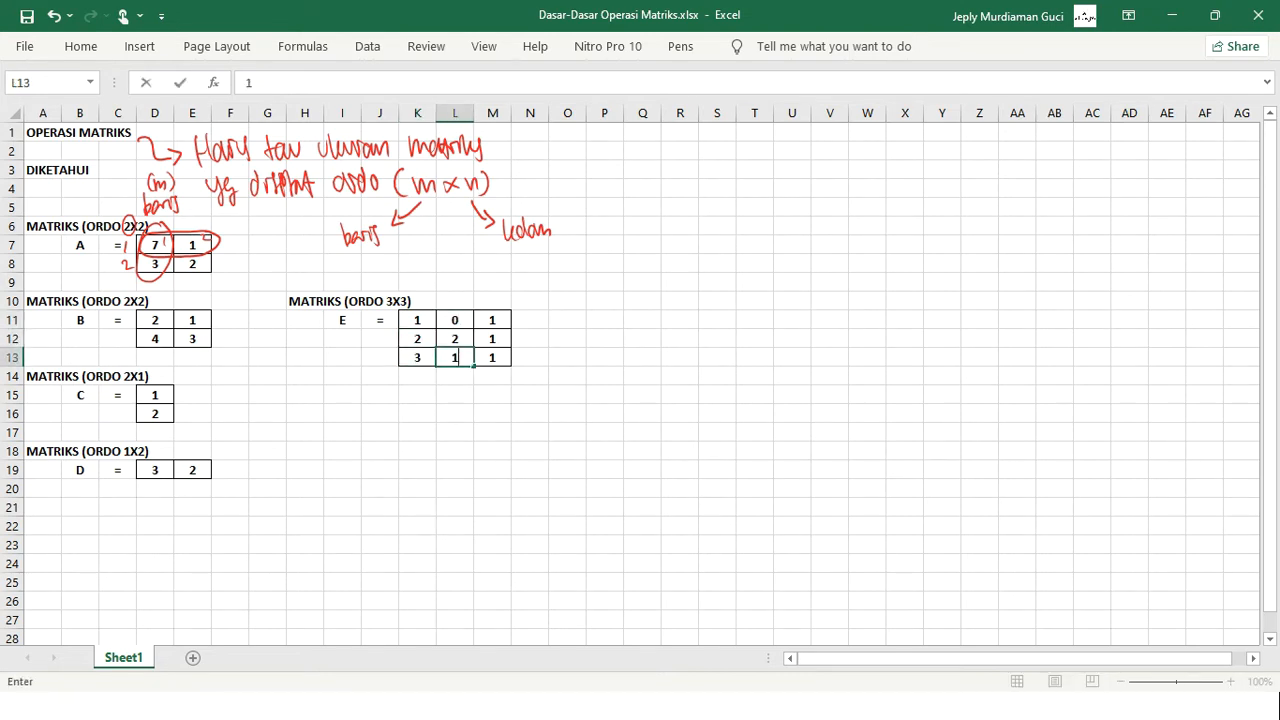
# Fill matrix E's third column, M11:M13, with 2, 1 and 4.
pyautogui.press('Tab')
pyautogui.press('Down')
pyautogui.press('Up')
pyautogui.press('Up')
pyautogui.press('Up')
pyautogui.write('2')
pyautogui.press('Return')
pyautogui.write('1')
pyautogui.press('Return')
pyautogui.write('4')
pyautogui.press('Return')
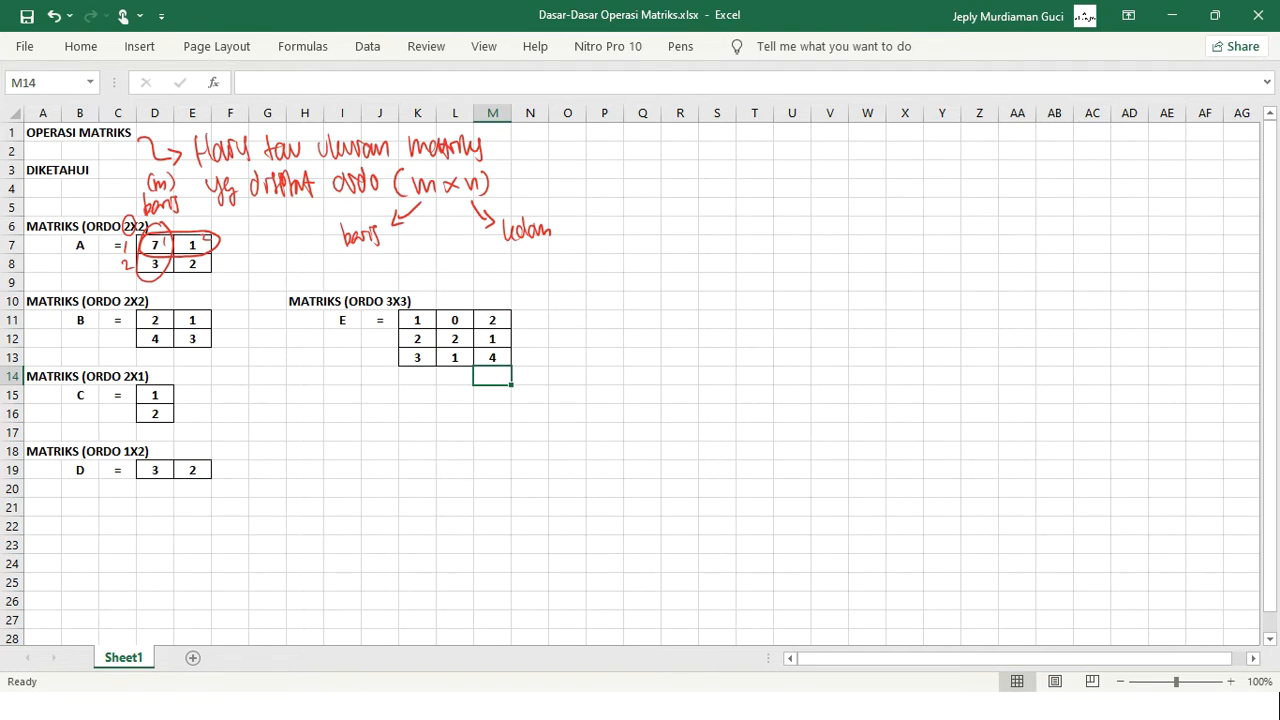
# Copy matrix E's block H10:M13 to H15 and change the copy's label in I16 to "F".
pyautogui.moveTo(305, 301); pyautogui.dragTo(492, 357)
pyautogui.hotkey('ctrl', 'c')
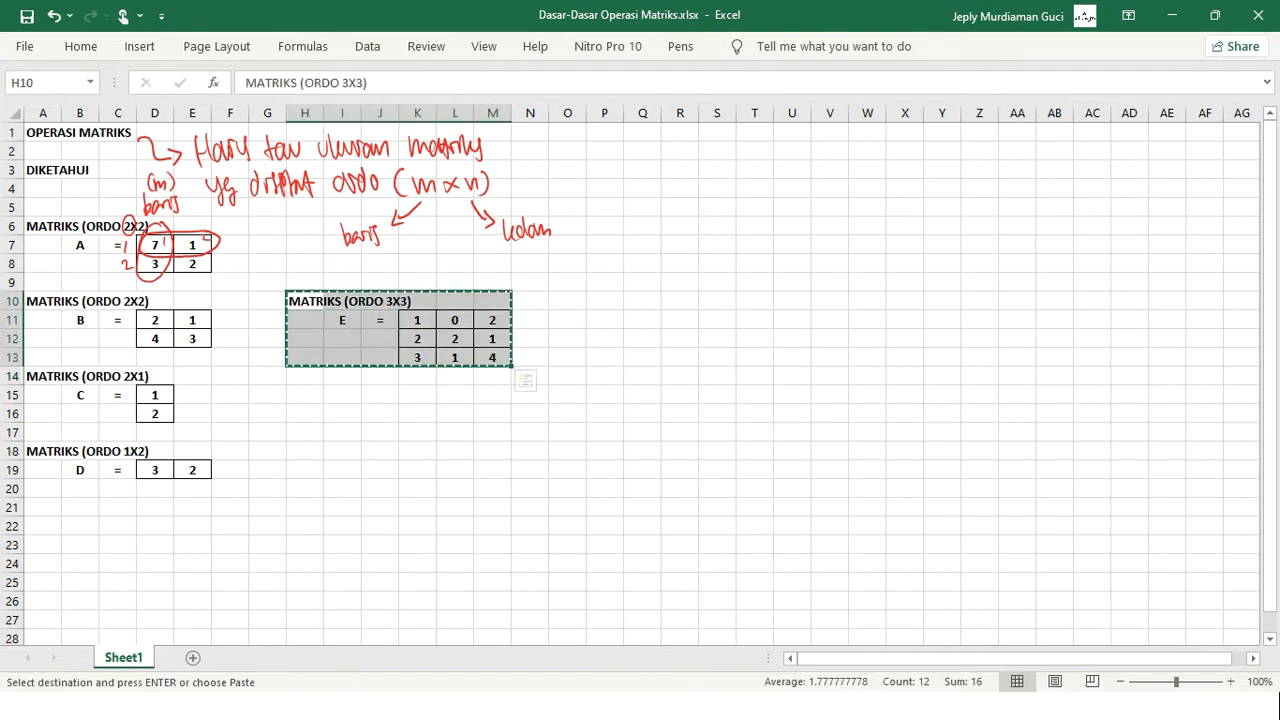
pyautogui.click(305, 395)
pyautogui.hotkey('ctrl', 'v')
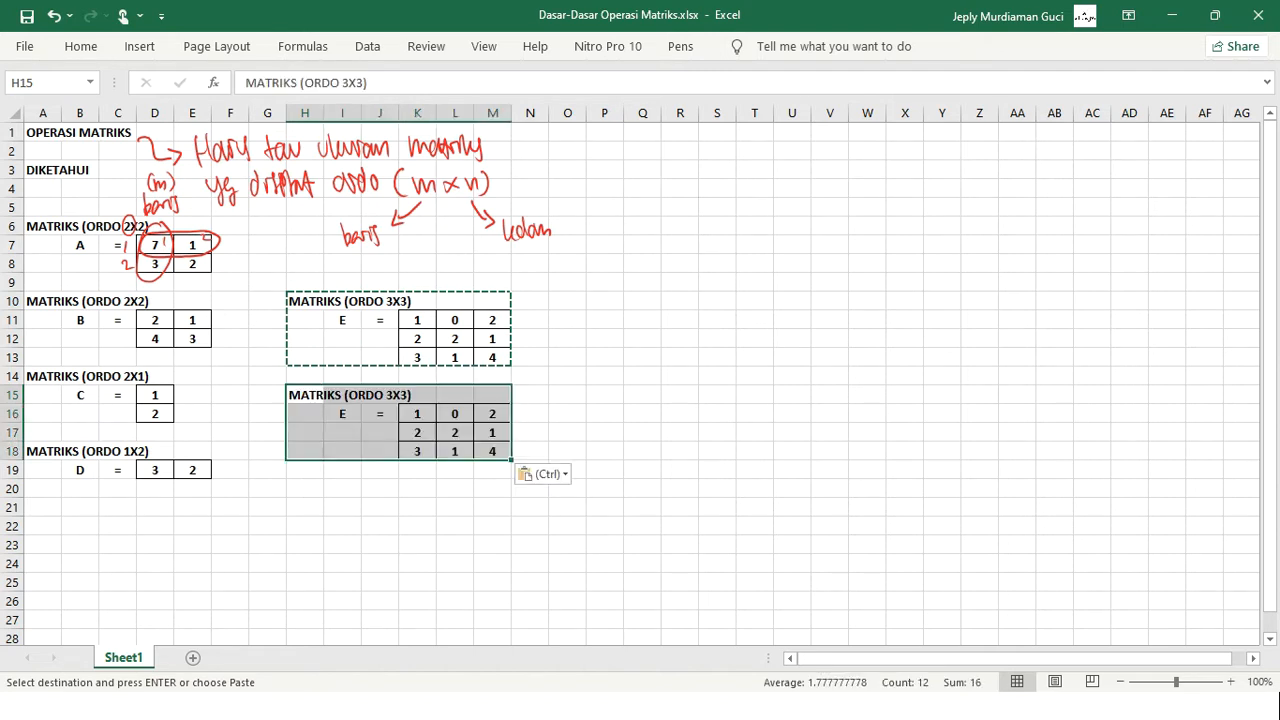
pyautogui.click(342, 414)
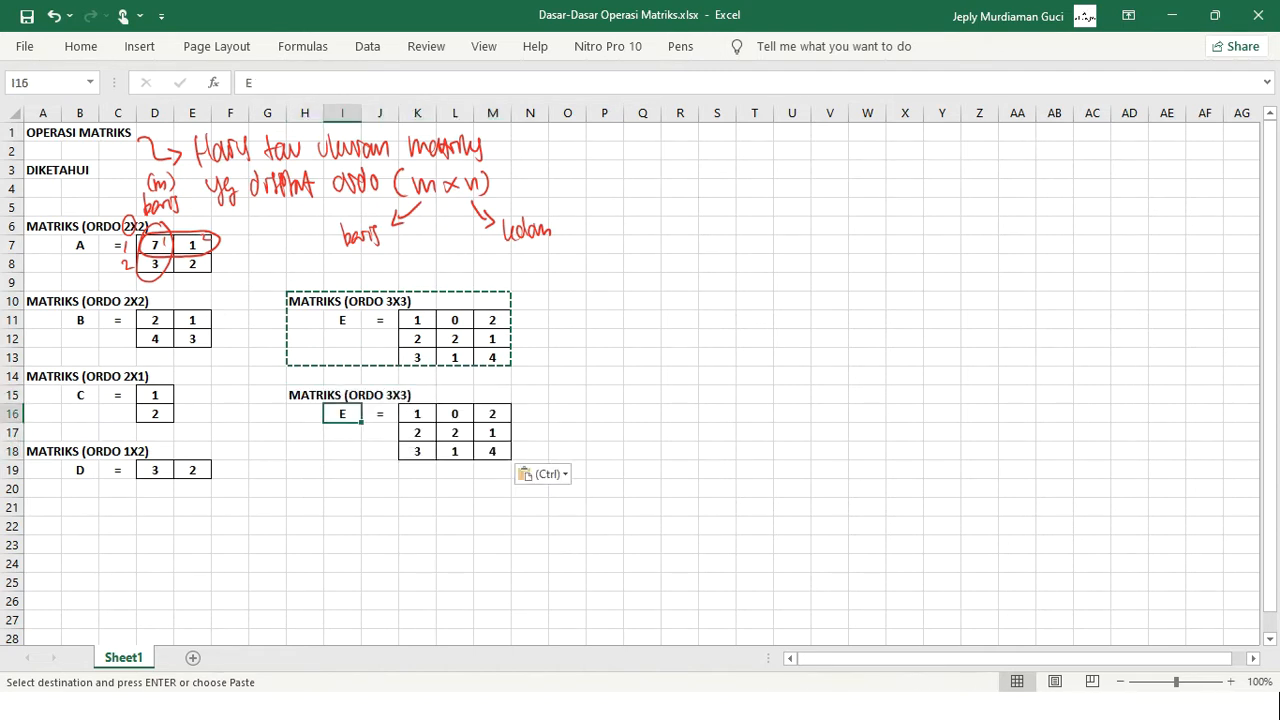
pyautogui.write('F')
# Fill matrix F's first column, K16:K18, with 2, 0 and 1.
pyautogui.press('Tab')
pyautogui.press('Tab')
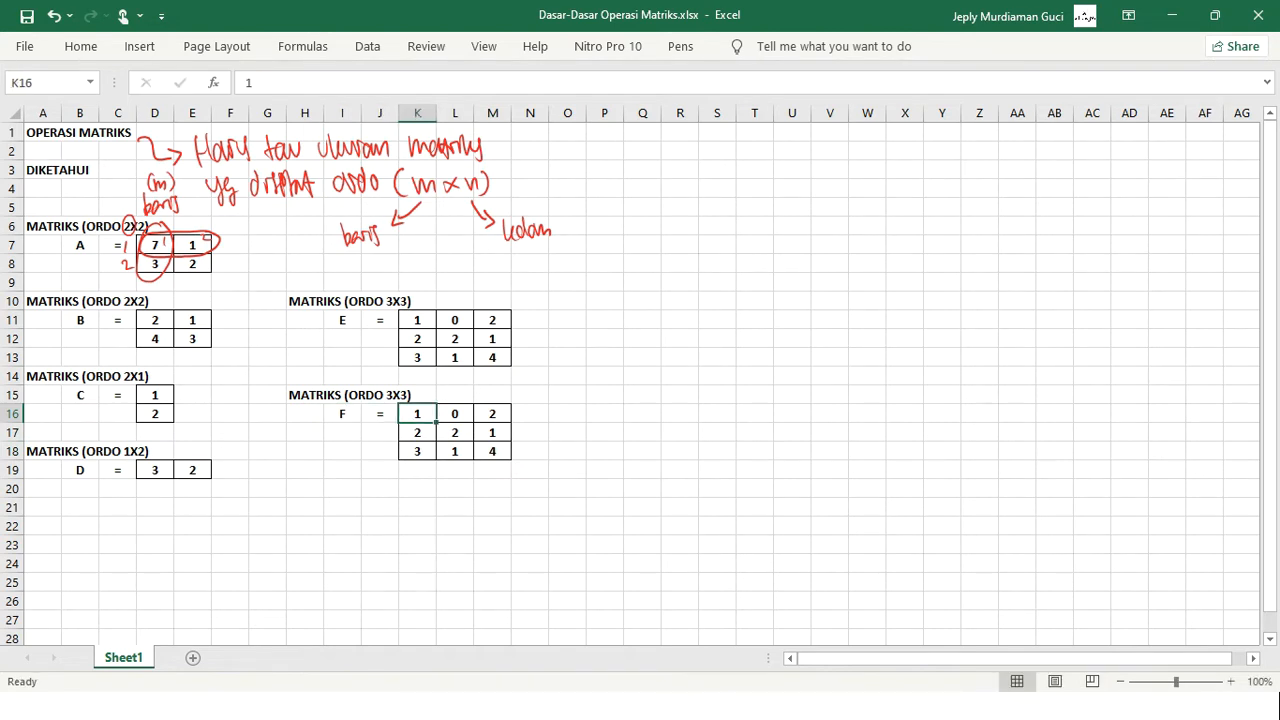
pyautogui.write('2')
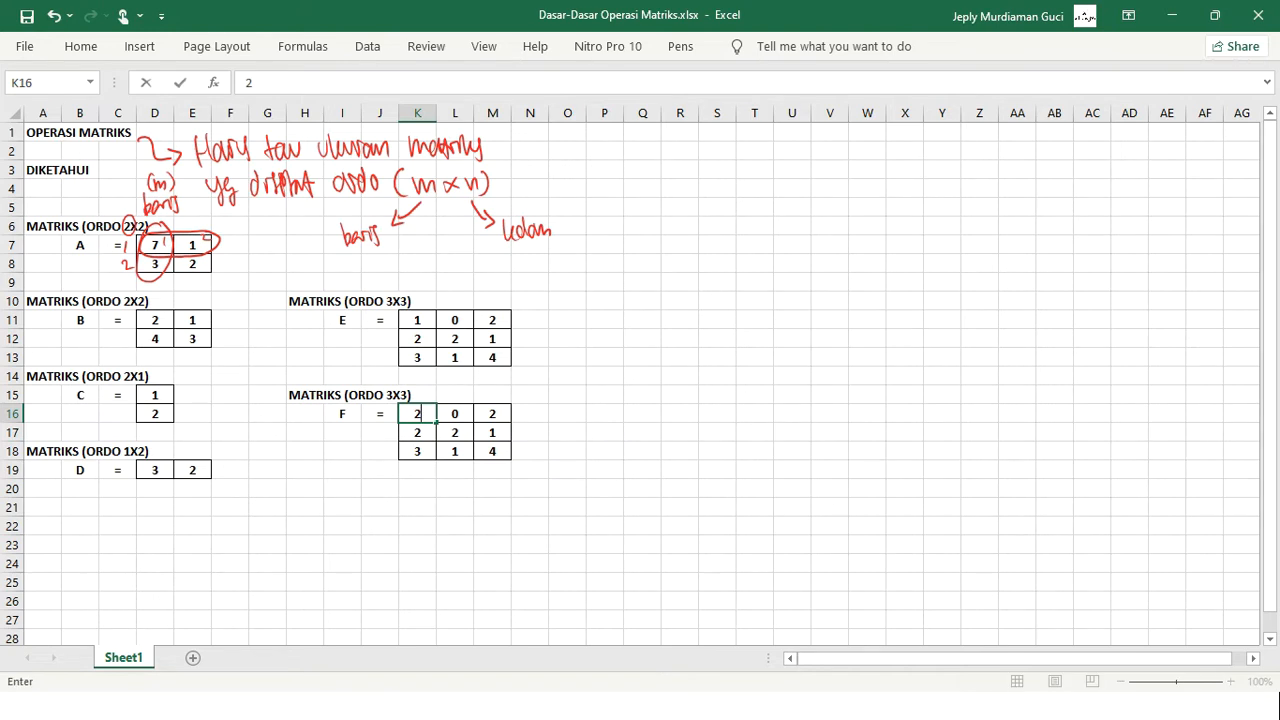
pyautogui.press('Return')
pyautogui.write('0')
pyautogui.press('Return')
pyautogui.write('1')
# Fill matrix F's second column, L16:L18, with 1, 3 and 2.
pyautogui.press('Tab')
pyautogui.press('Up')
pyautogui.press('Up')
pyautogui.write('1')
pyautogui.press('Return')
pyautogui.write('3')
pyautogui.press('Return')
pyautogui.write('2')
# Fill matrix F's third column, M16:M18, with 1, 0 and 3.
pyautogui.press('Tab')
pyautogui.press('Up')
pyautogui.press('Up')
pyautogui.write('1')
pyautogui.press('Return')
pyautogui.write('0')
pyautogui.press('Return')
pyautogui.write('3')
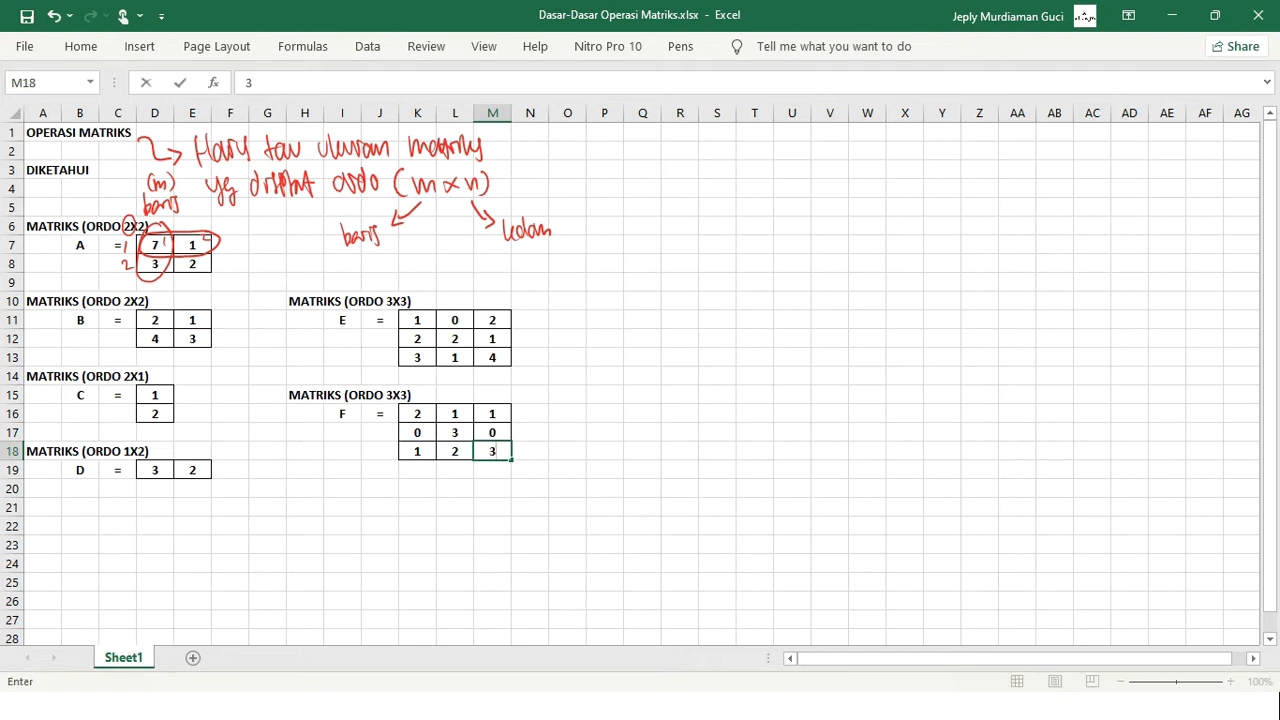
pyautogui.press('Return')
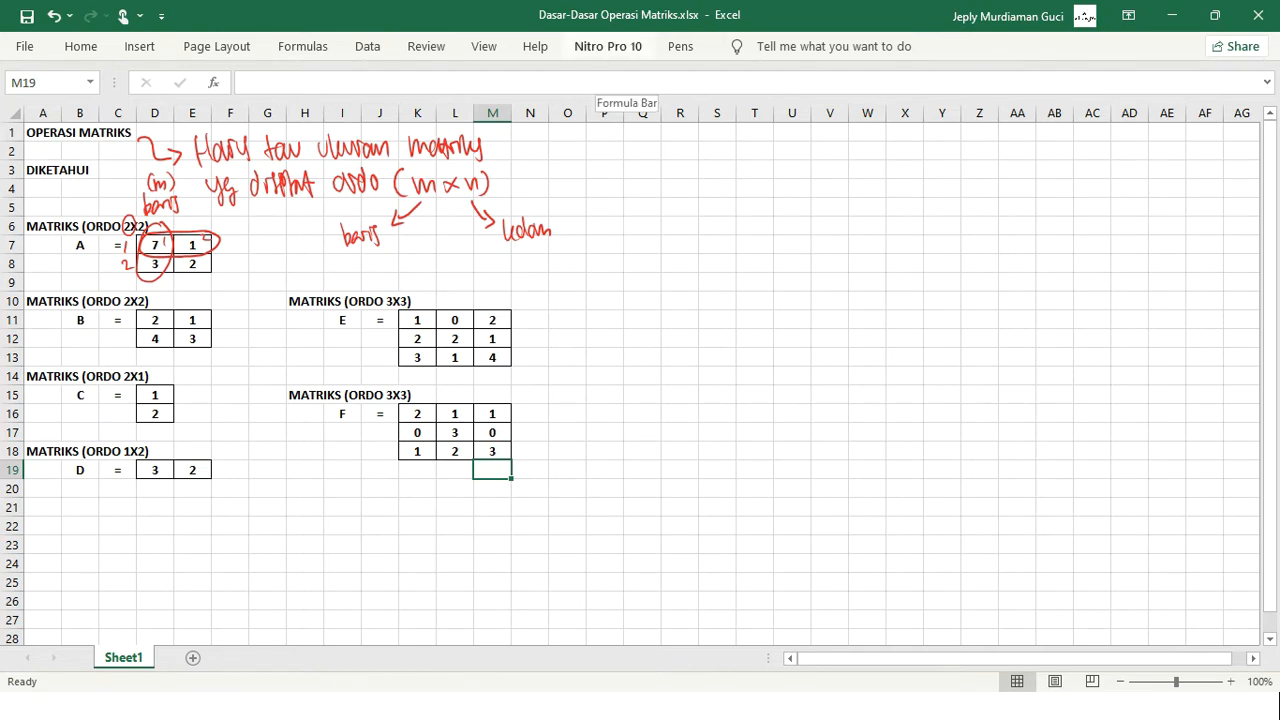
# Handwrite the heading "PENTING :" in red ink below the matrices, around rows 20 and 21.
pyautogui.click(680, 46)
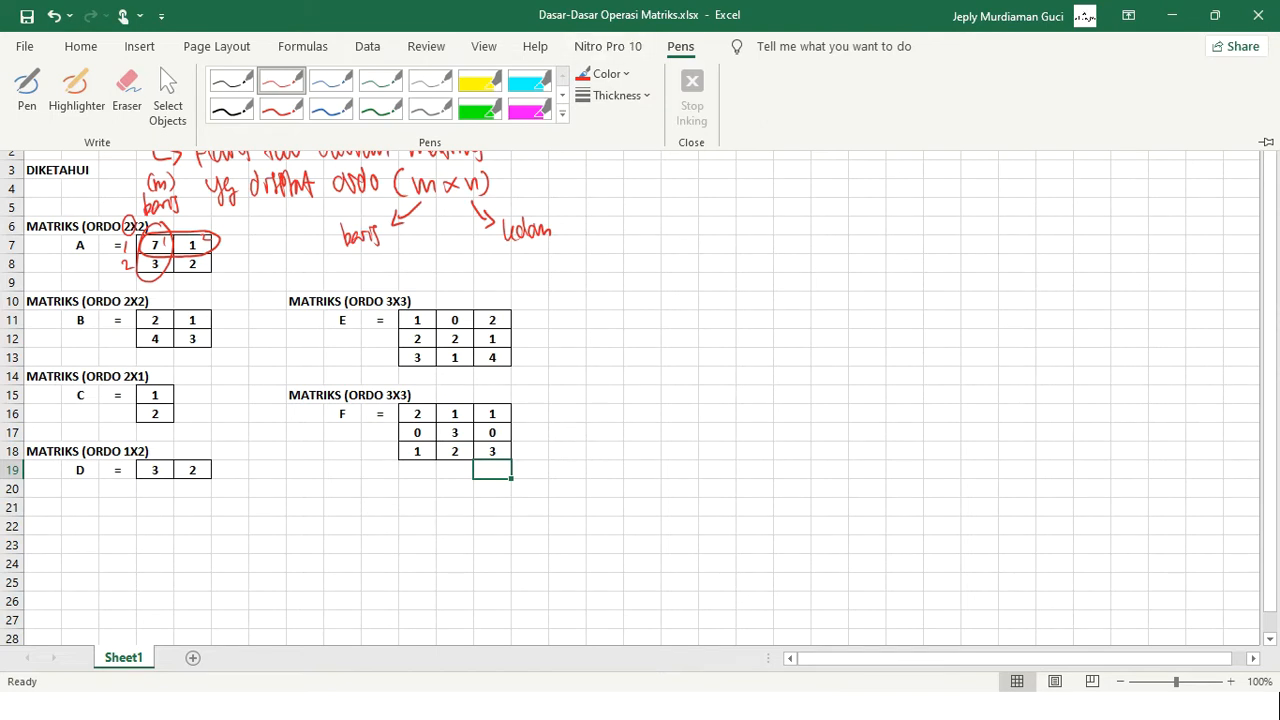
pyautogui.click(281, 80)
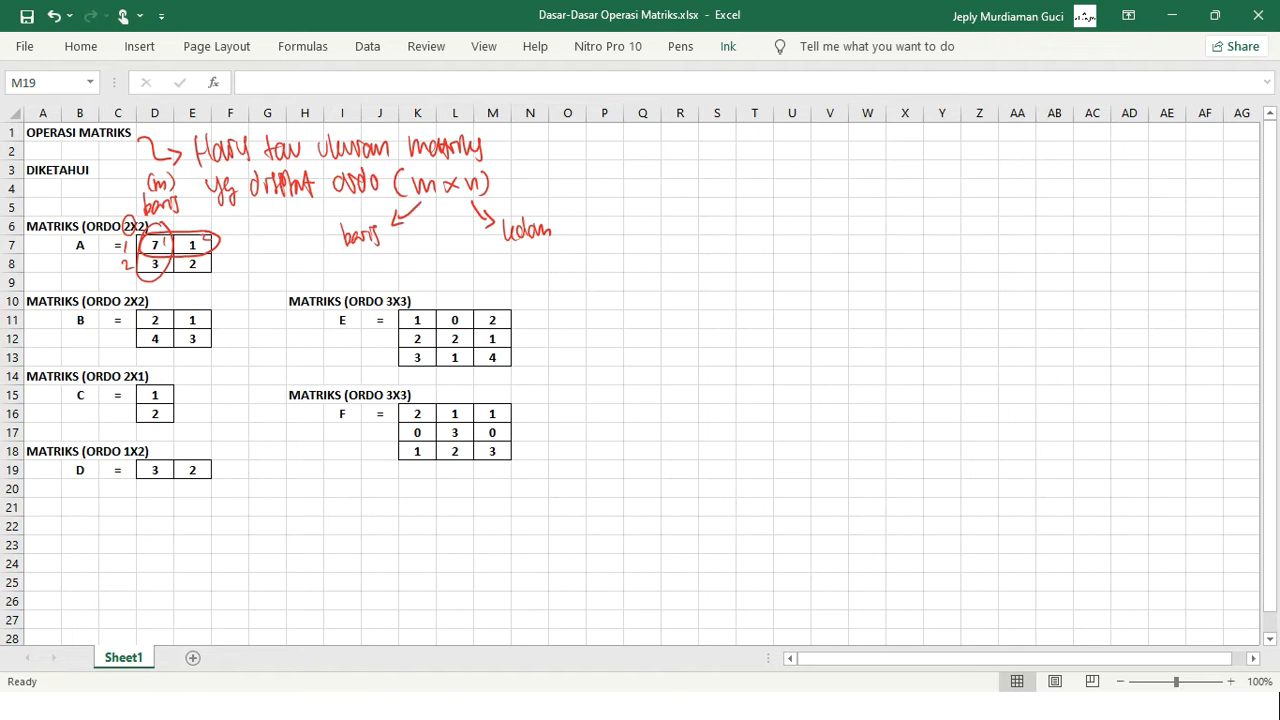
pyautogui.moveTo(267, 480); pyautogui.dragTo(268, 513)
pyautogui.moveTo(268, 480)
pyautogui.mouseDown()
pyautogui.moveTo(286, 506)
pyautogui.moveTo(318, 483)
pyautogui.moveTo(326, 504)
pyautogui.mouseUp()
pyautogui.moveTo(334, 483)
pyautogui.mouseDown()
pyautogui.moveTo(334, 502)
pyautogui.moveTo(358, 484)
pyautogui.moveTo(364, 497)
pyautogui.mouseUp()
pyautogui.click(378, 486)
pyautogui.click(378, 496)
# Handwrite point 1 in red below the PENTING heading: "Harus tau ordo dari hasil perhitungan".
pyautogui.moveTo(243, 528); pyautogui.dragTo(244, 546)
pyautogui.click(250, 535)
pyautogui.moveTo(254, 524)
pyautogui.mouseDown()
pyautogui.moveTo(266, 537)
pyautogui.moveTo(256, 548)
pyautogui.moveTo(298, 546)
pyautogui.mouseUp()
pyautogui.moveTo(302, 530); pyautogui.dragTo(319, 545)
pyautogui.moveTo(321, 540)
pyautogui.mouseDown()
pyautogui.moveTo(330, 530)
pyautogui.moveTo(334, 549)
pyautogui.moveTo(353, 546)
pyautogui.moveTo(358, 530)
pyautogui.mouseUp()
pyautogui.moveTo(366, 532)
pyautogui.mouseDown()
pyautogui.moveTo(378, 546)
pyautogui.moveTo(398, 528)
pyautogui.mouseUp()
pyautogui.moveTo(406, 540)
pyautogui.mouseDown()
pyautogui.moveTo(422, 516)
pyautogui.moveTo(452, 540)
pyautogui.mouseUp()
pyautogui.moveTo(458, 516); pyautogui.dragTo(458, 542)
pyautogui.moveTo(466, 530); pyautogui.dragTo(478, 540)
pyautogui.moveTo(482, 530); pyautogui.dragTo(482, 540)
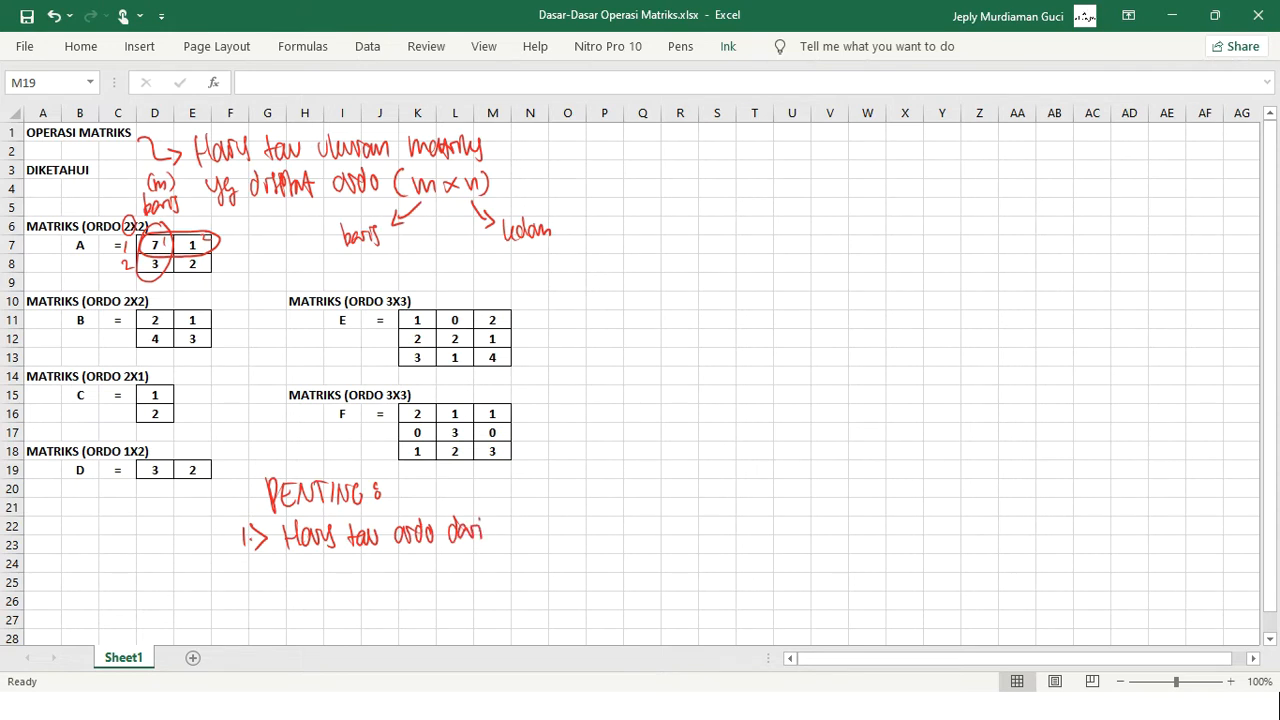
pyautogui.moveTo(290, 560); pyautogui.dragTo(301, 583)
pyautogui.moveTo(312, 568); pyautogui.dragTo(320, 580)
pyautogui.moveTo(320, 584)
pyautogui.mouseDown()
pyautogui.moveTo(328, 570)
pyautogui.moveTo(362, 592)
pyautogui.moveTo(392, 566)
pyautogui.moveTo(414, 584)
pyautogui.moveTo(470, 572)
pyautogui.mouseUp()
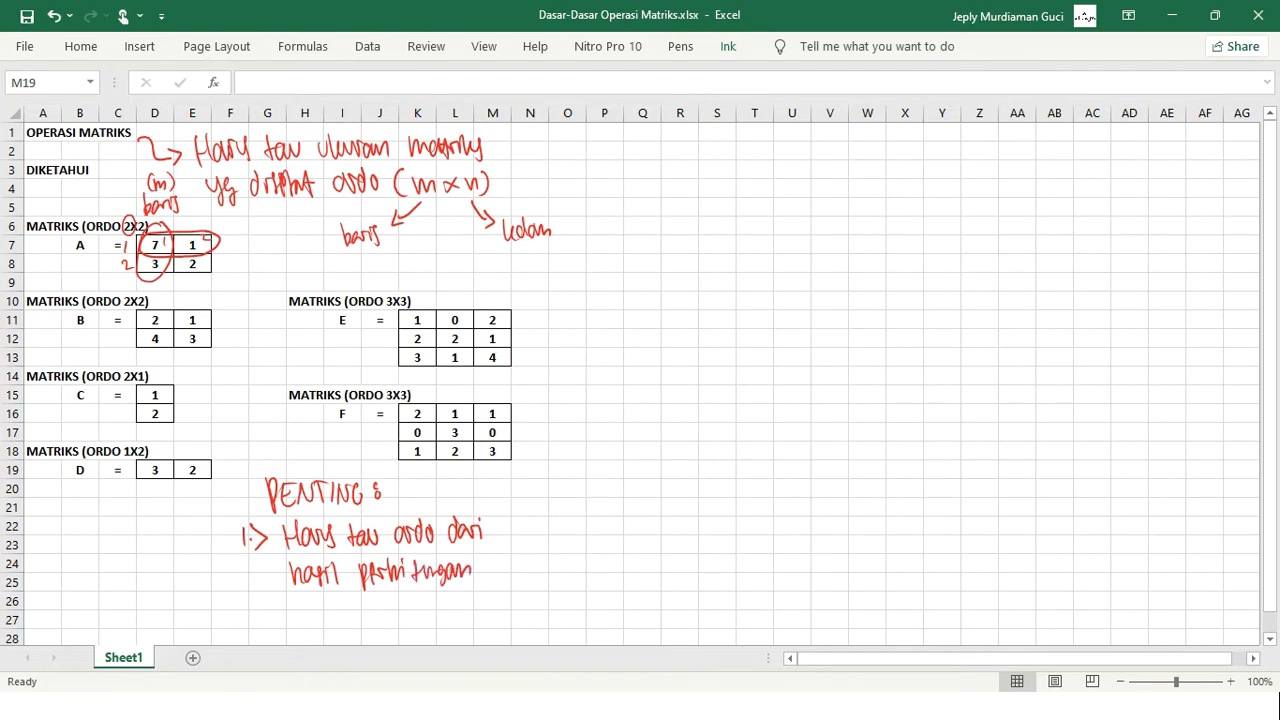
# Handwrite point 2 in red below the first point: "Ctrl + Shift + Enter".
pyautogui.moveTo(242, 606)
pyautogui.mouseDown()
pyautogui.moveTo(254, 624)
pyautogui.moveTo(268, 614)
pyautogui.moveTo(258, 626)
pyautogui.mouseUp()
pyautogui.moveTo(303, 603)
pyautogui.mouseDown()
pyautogui.moveTo(302, 626)
pyautogui.moveTo(313, 624)
pyautogui.mouseUp()
pyautogui.moveTo(305, 613); pyautogui.dragTo(334, 622)
pyautogui.moveTo(356, 603); pyautogui.dragTo(356, 626)
pyautogui.moveTo(346, 615)
pyautogui.mouseDown()
pyautogui.moveTo(380, 610)
pyautogui.moveTo(377, 625)
pyautogui.mouseUp()
pyautogui.moveTo(393, 598); pyautogui.dragTo(405, 624)
pyautogui.moveTo(416, 610); pyautogui.dragTo(420, 626)
pyautogui.moveTo(430, 601)
pyautogui.mouseDown()
pyautogui.moveTo(431, 622)
pyautogui.moveTo(440, 612)
pyautogui.moveTo(461, 624)
pyautogui.mouseUp()
pyautogui.moveTo(452, 613); pyautogui.dragTo(490, 619)
pyautogui.moveTo(477, 610); pyautogui.dragTo(488, 609)
pyautogui.moveTo(478, 601); pyautogui.dragTo(508, 621)
pyautogui.moveTo(504, 608); pyautogui.dragTo(513, 607)
pyautogui.moveTo(512, 613); pyautogui.dragTo(529, 603)
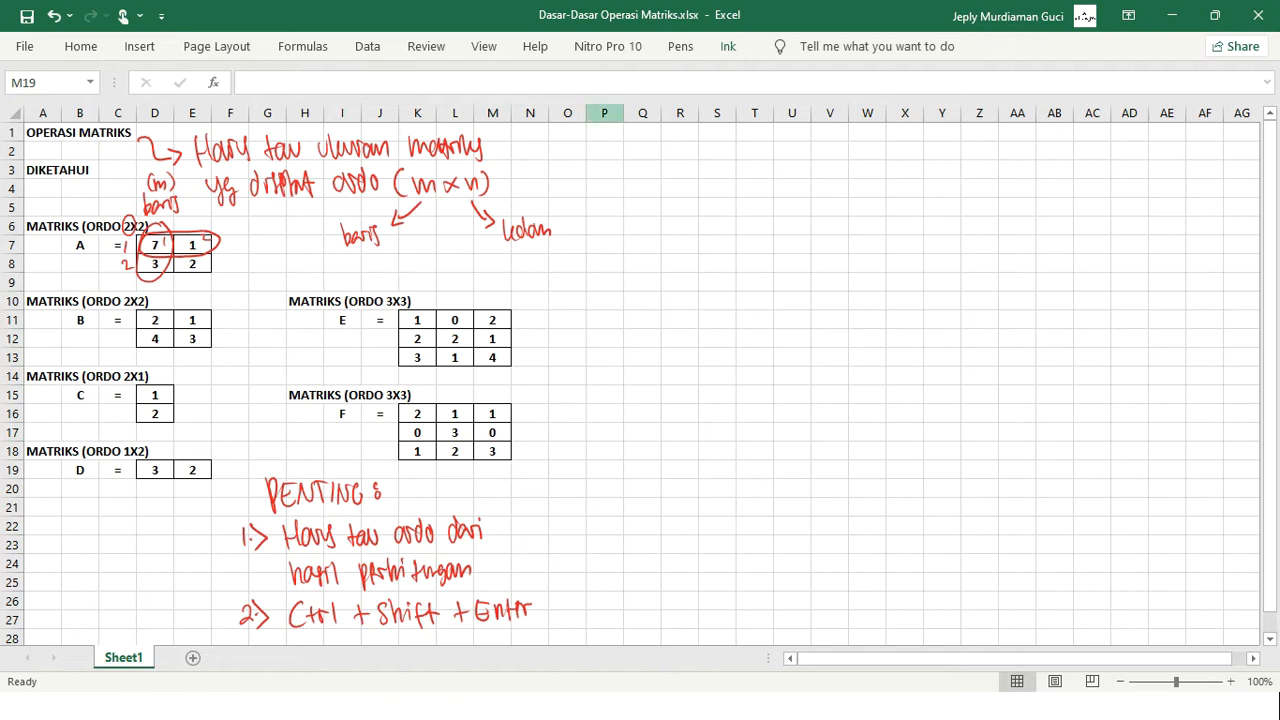
# Fill the whole of column P with black as a divider beside the given matrices.
pyautogui.click(604, 113)
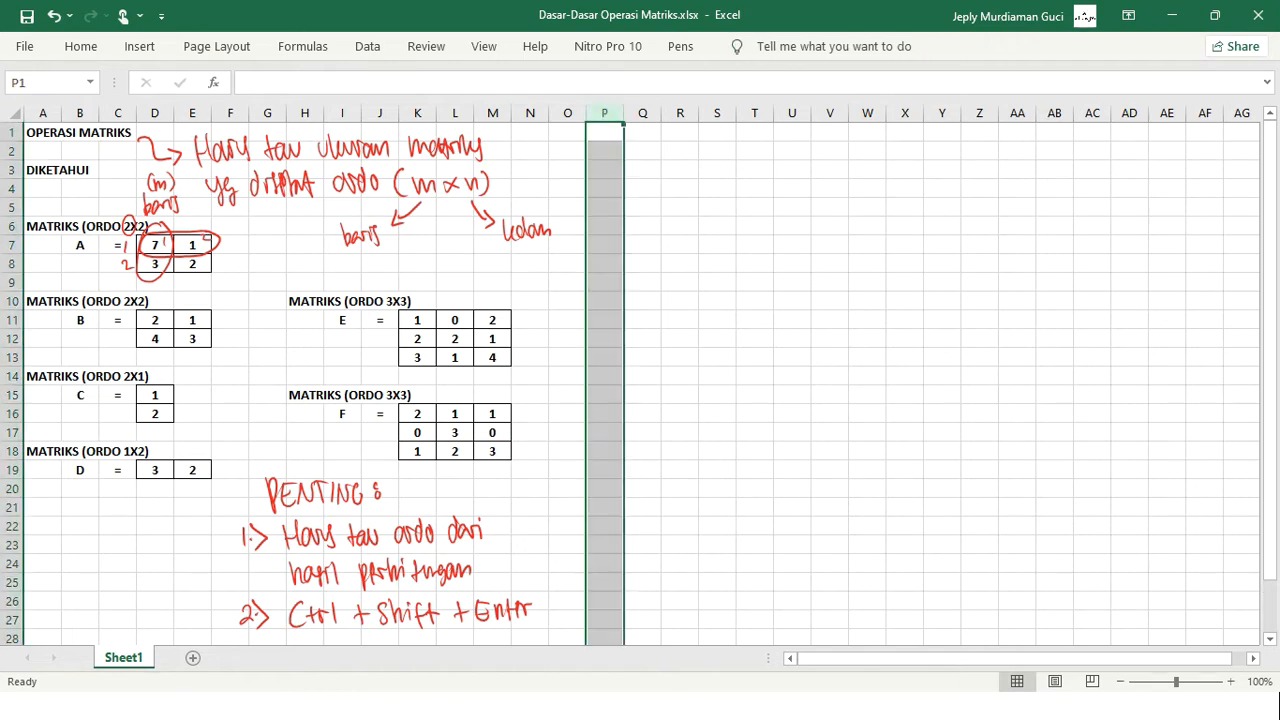
pyautogui.click(80, 46)
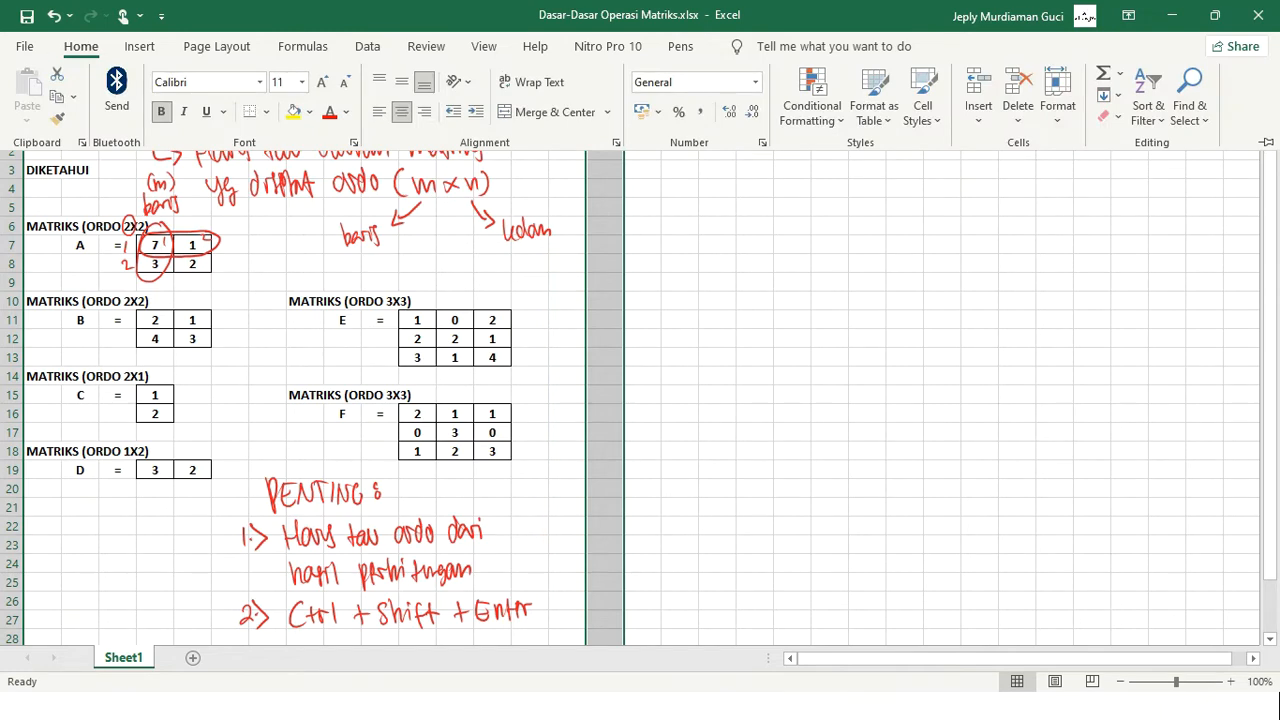
pyautogui.click(310, 112)
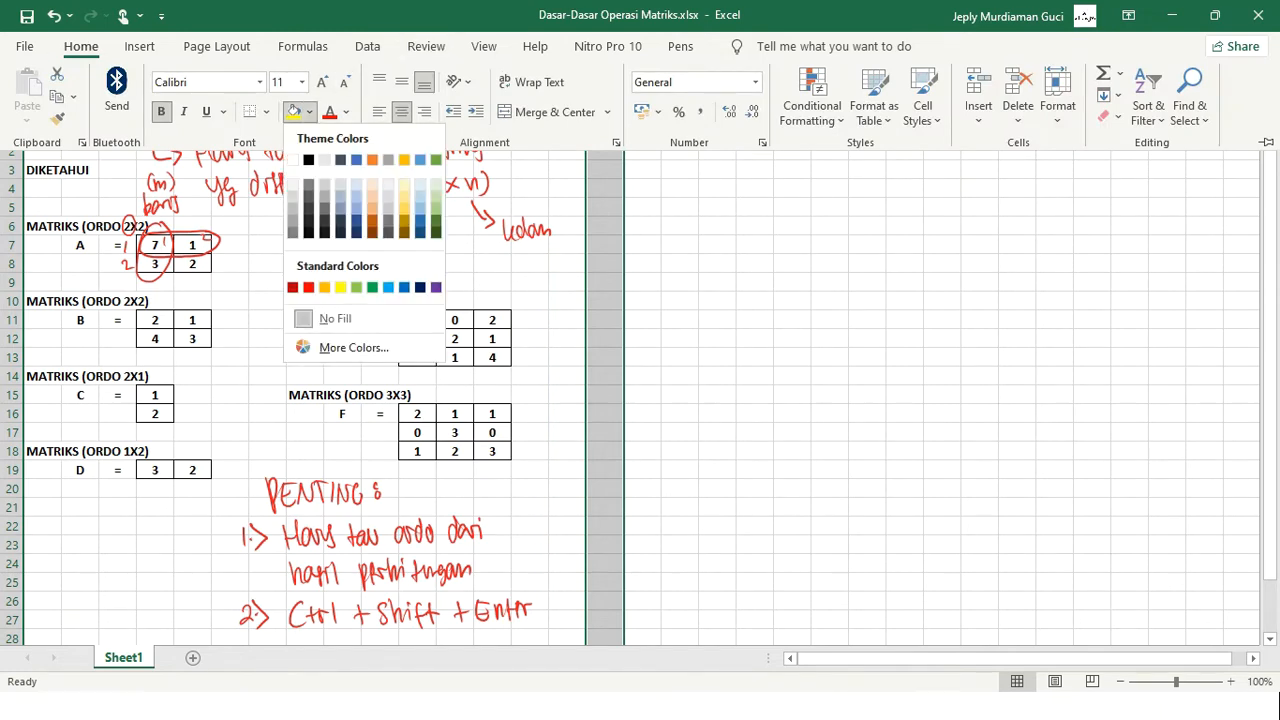
pyautogui.click(308, 160)
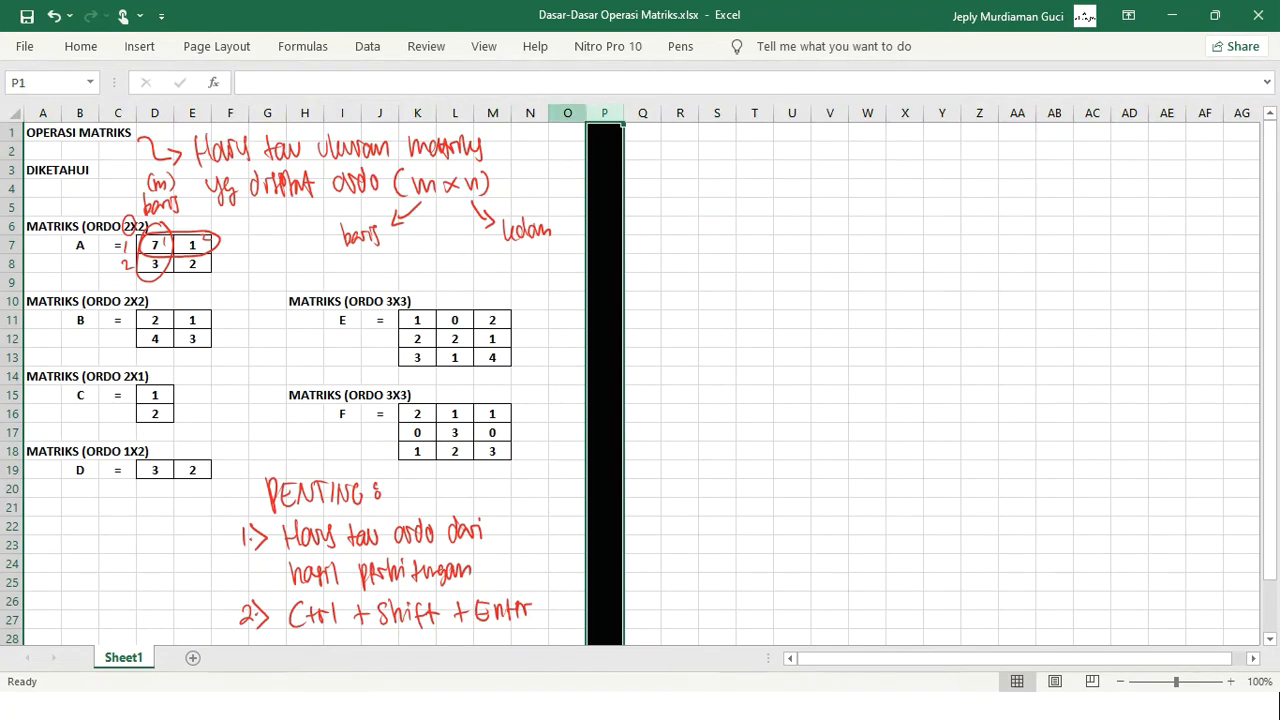
# Freeze the panes at column O so that columns A to N stay in view.
pyautogui.click(567, 113)
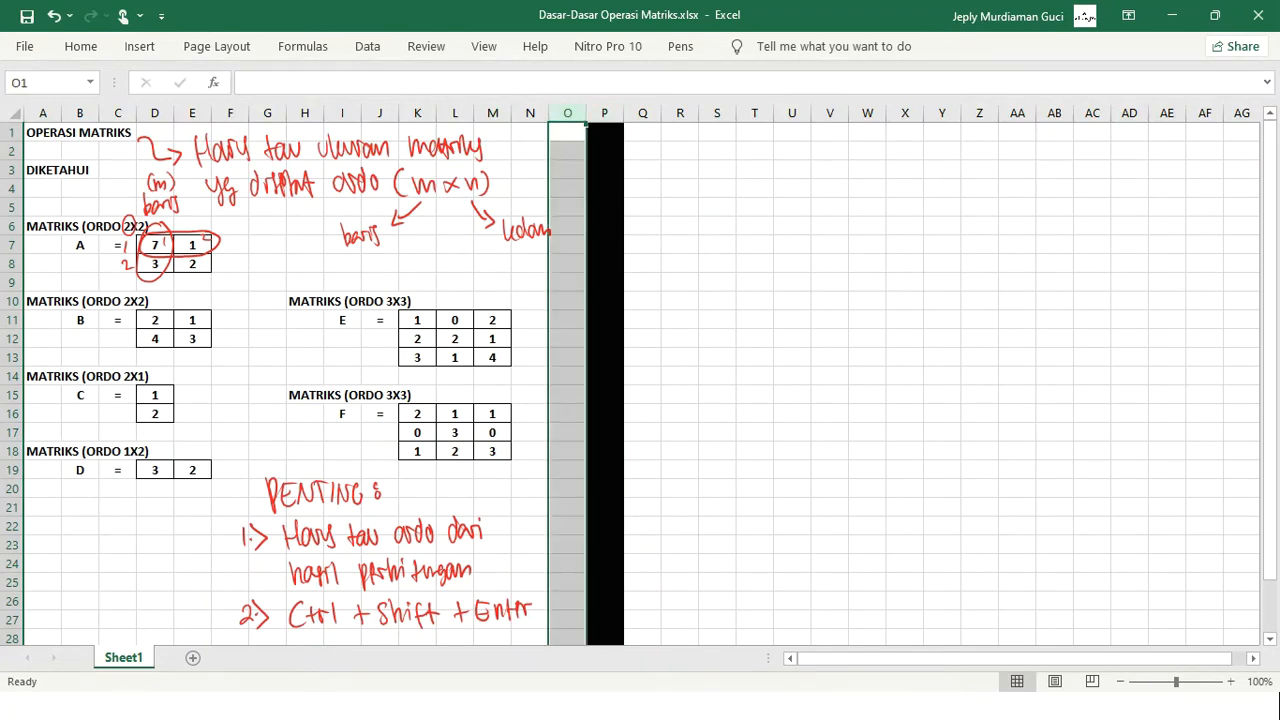
pyautogui.click(483, 46)
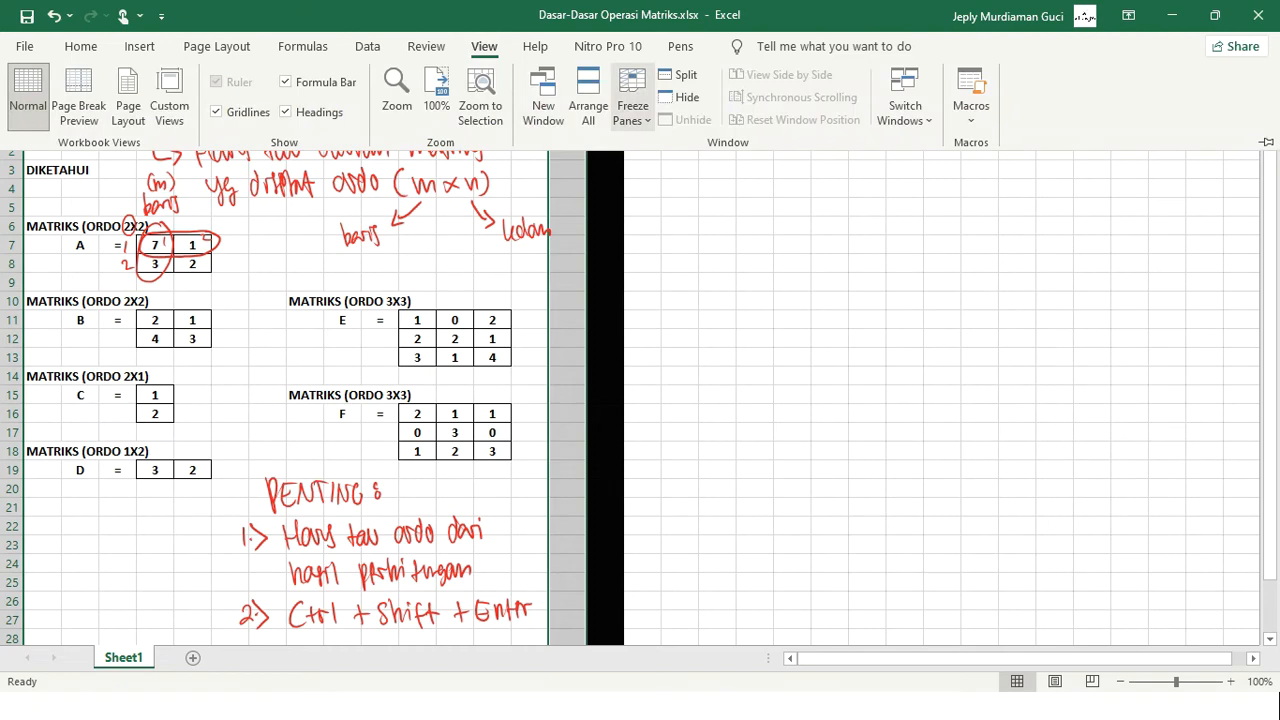
pyautogui.click(632, 105)
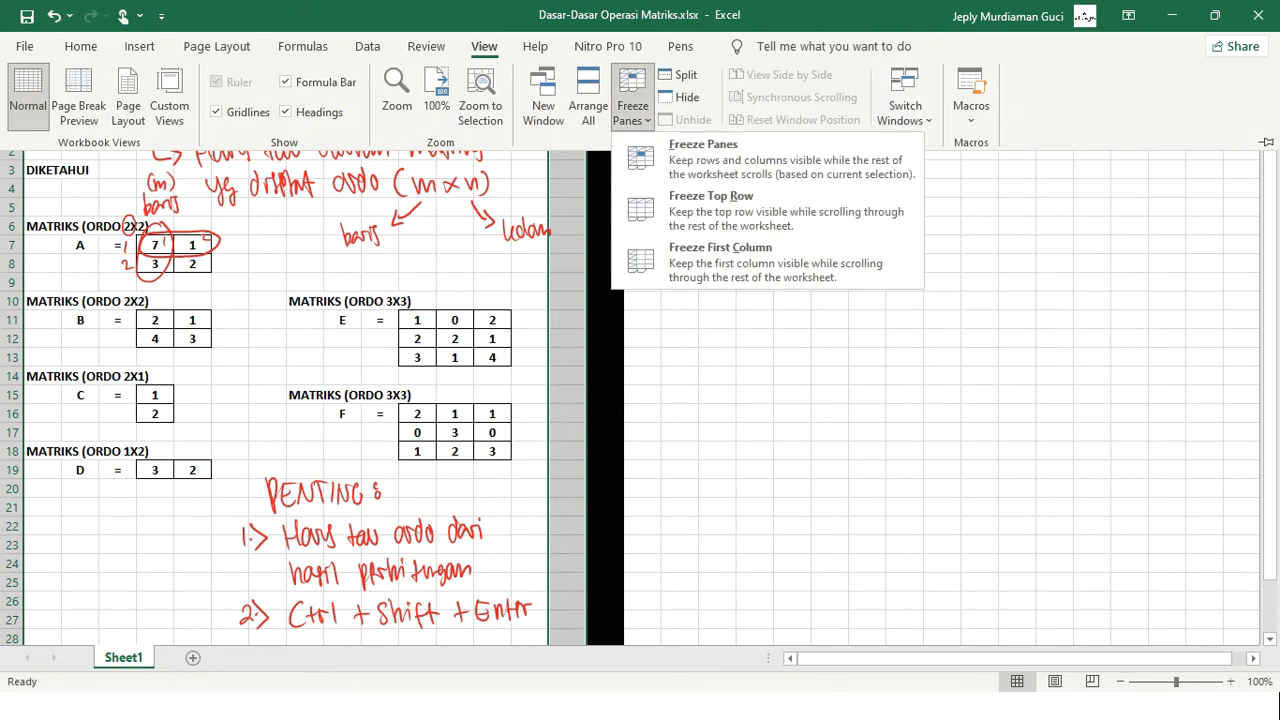
pyautogui.click(767, 159)
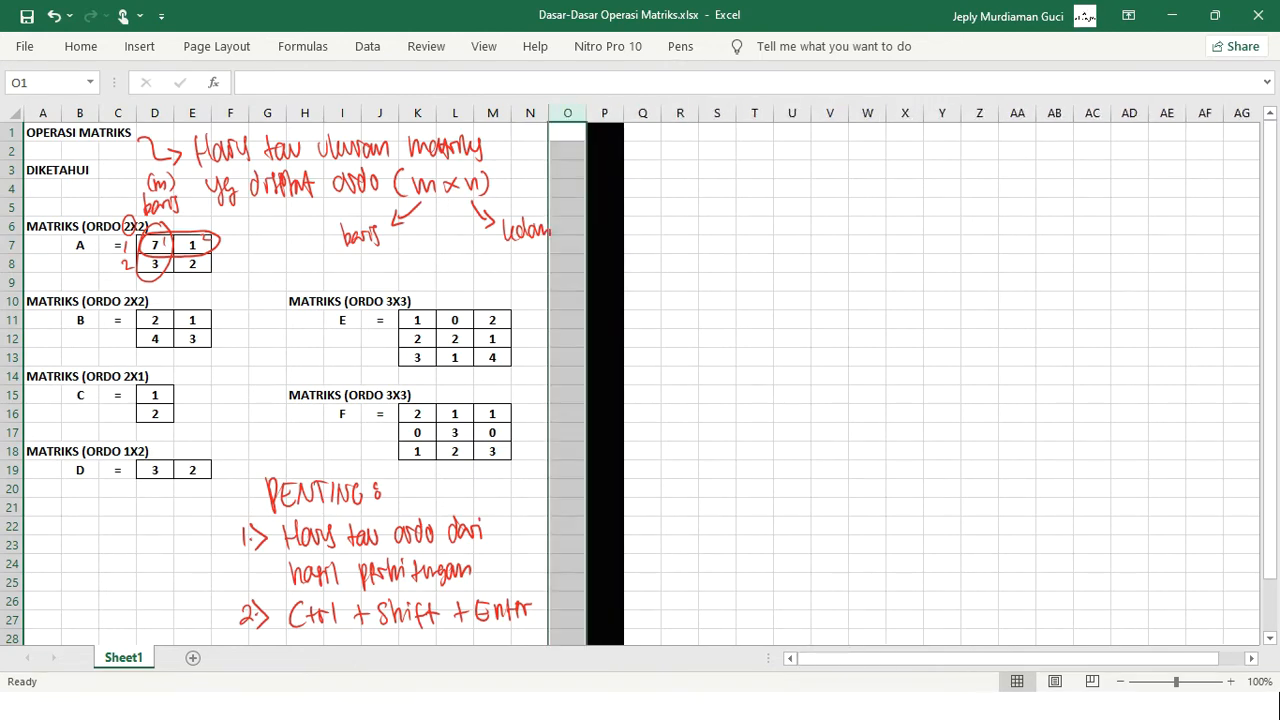
# Copy the heading from A1 to R1 and replace the copy's text with "1. PENJUMLAHAN MATRIKS".
pyautogui.click(43, 133)
pyautogui.hotkey('ctrl', 'c')
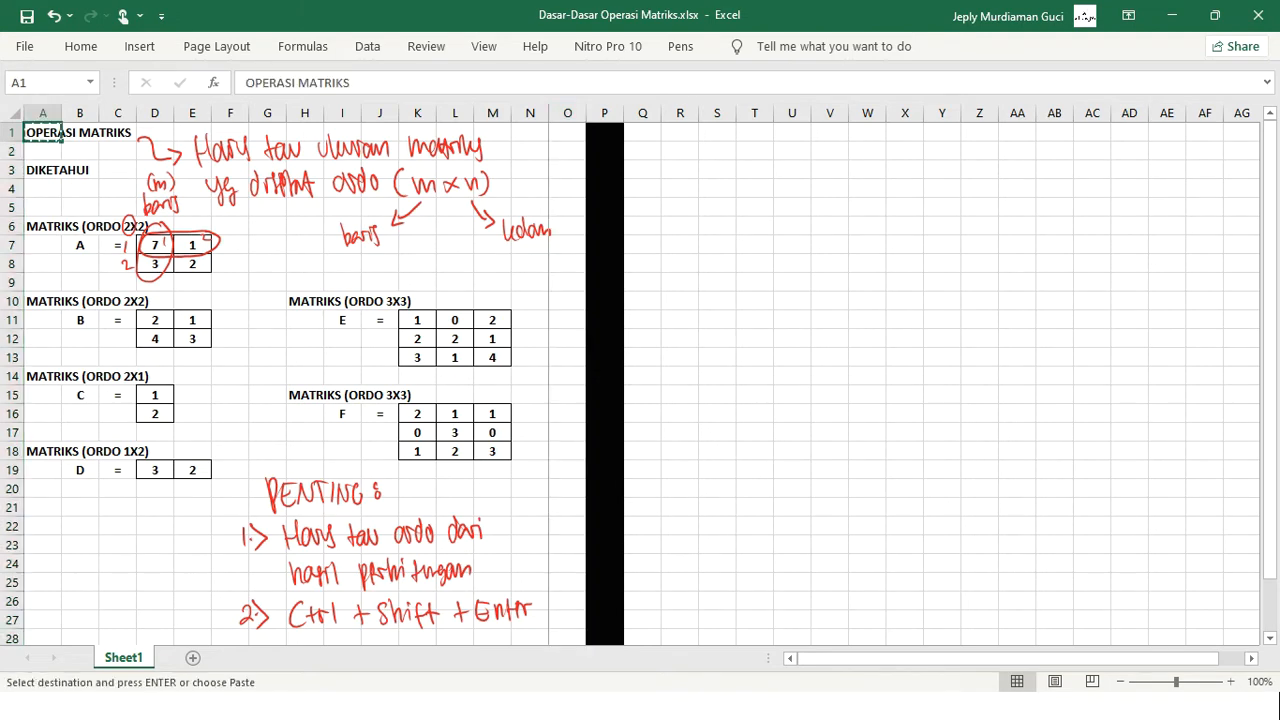
pyautogui.click(680, 133)
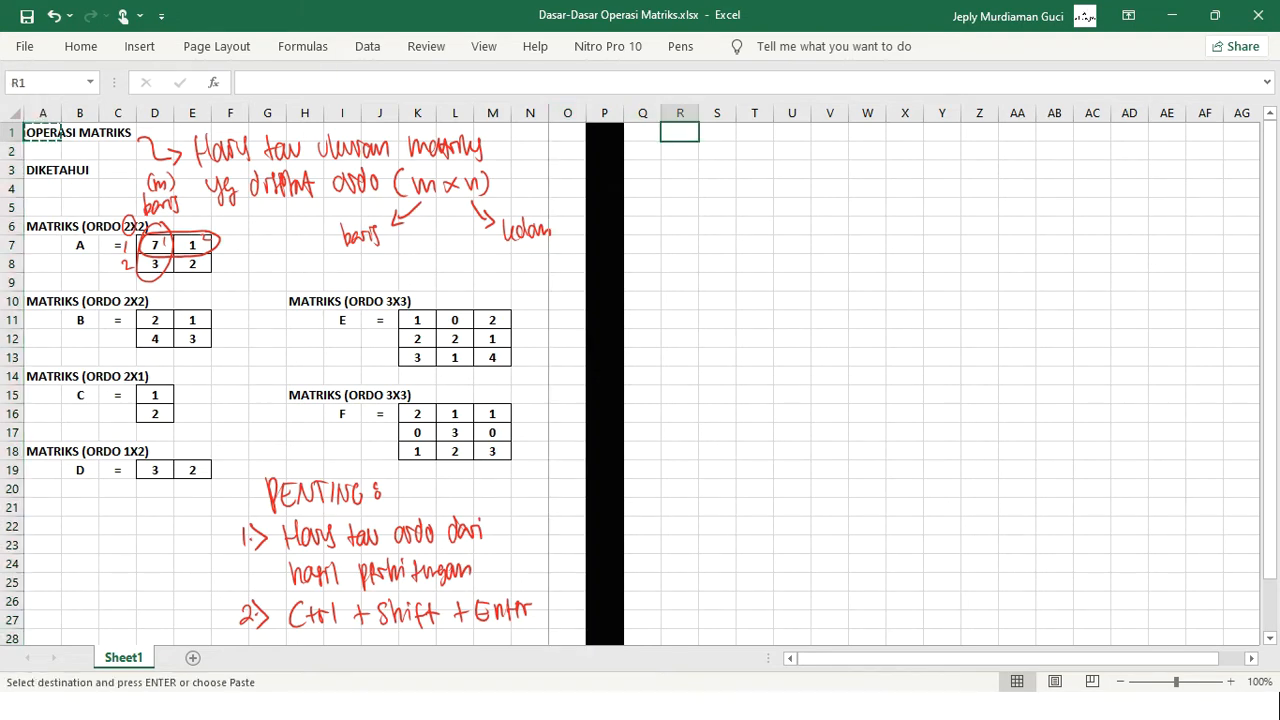
pyautogui.hotkey('ctrl', 'v')
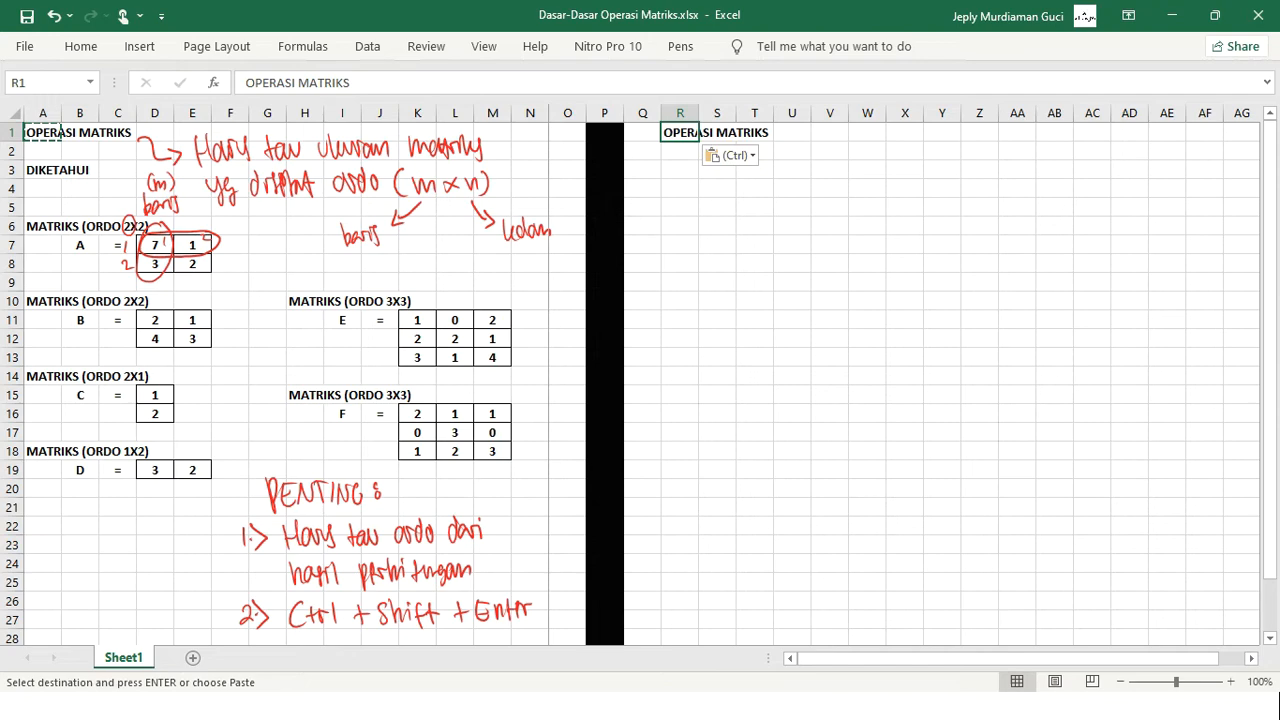
pyautogui.press('Escape')
pyautogui.write('1.V')
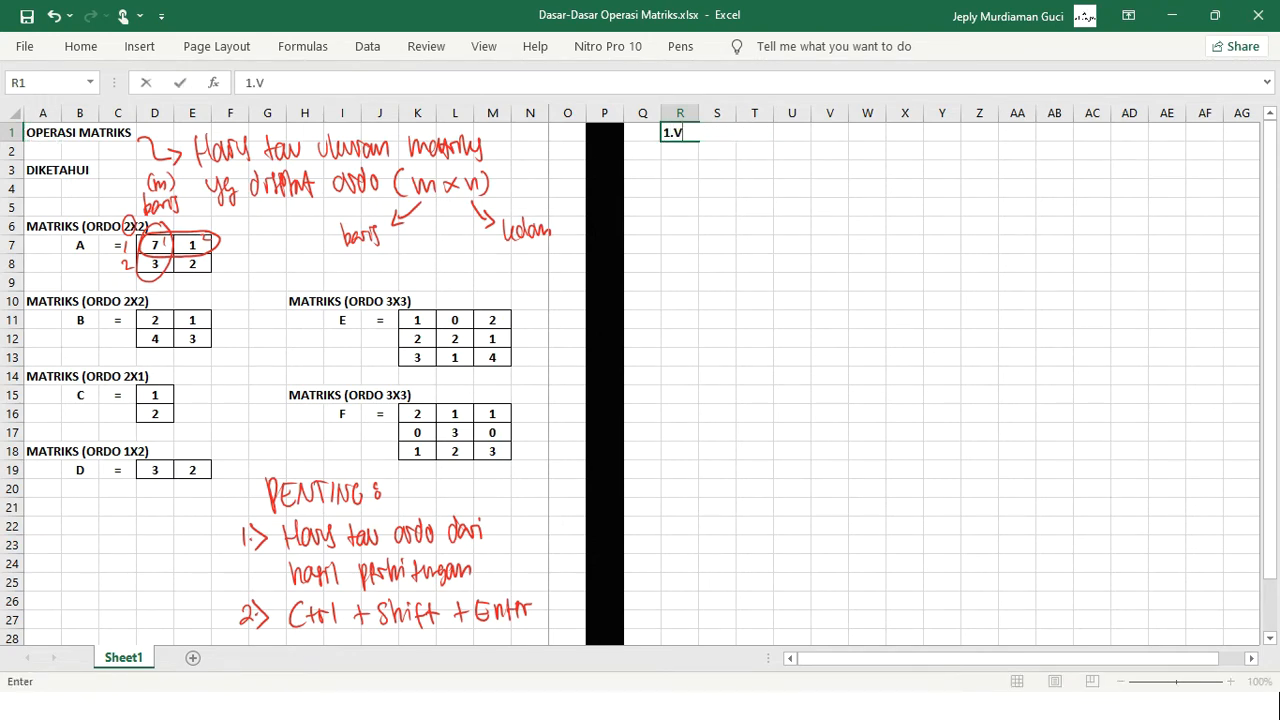
pyautogui.press('BackSpace')
pyautogui.write('PENJUMLAHAN MATRIKS')
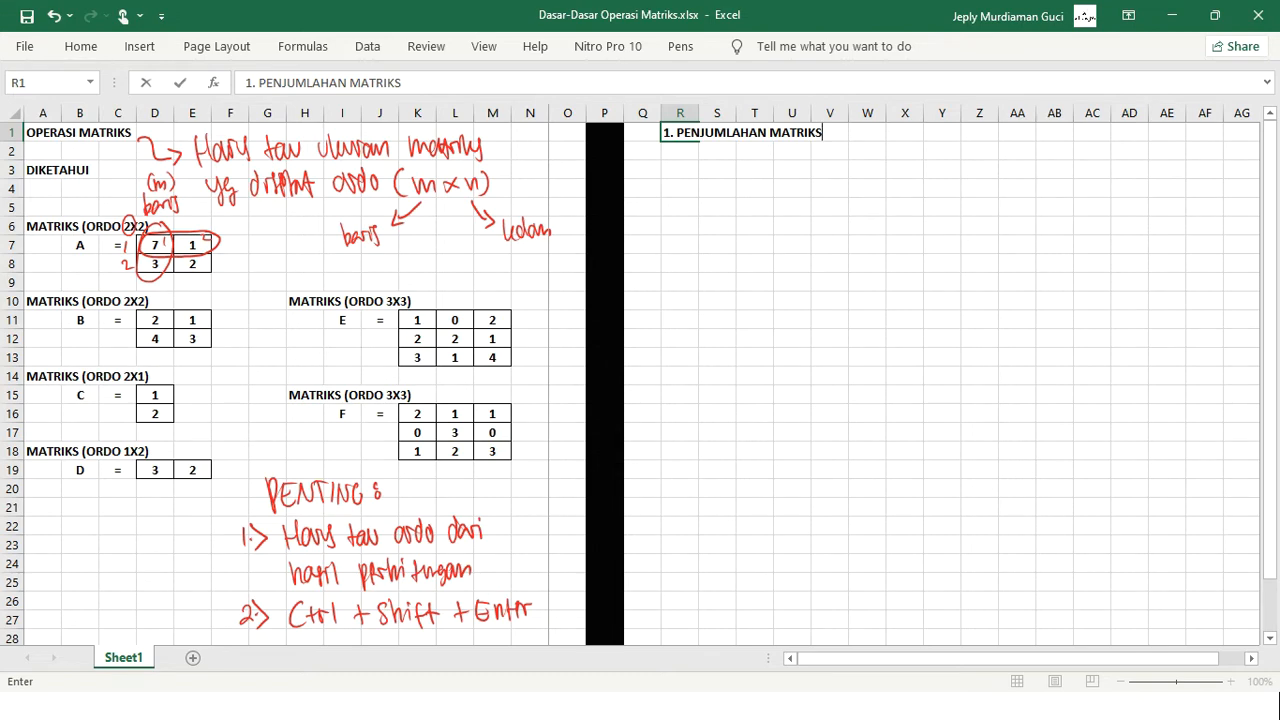
pyautogui.press('Return')
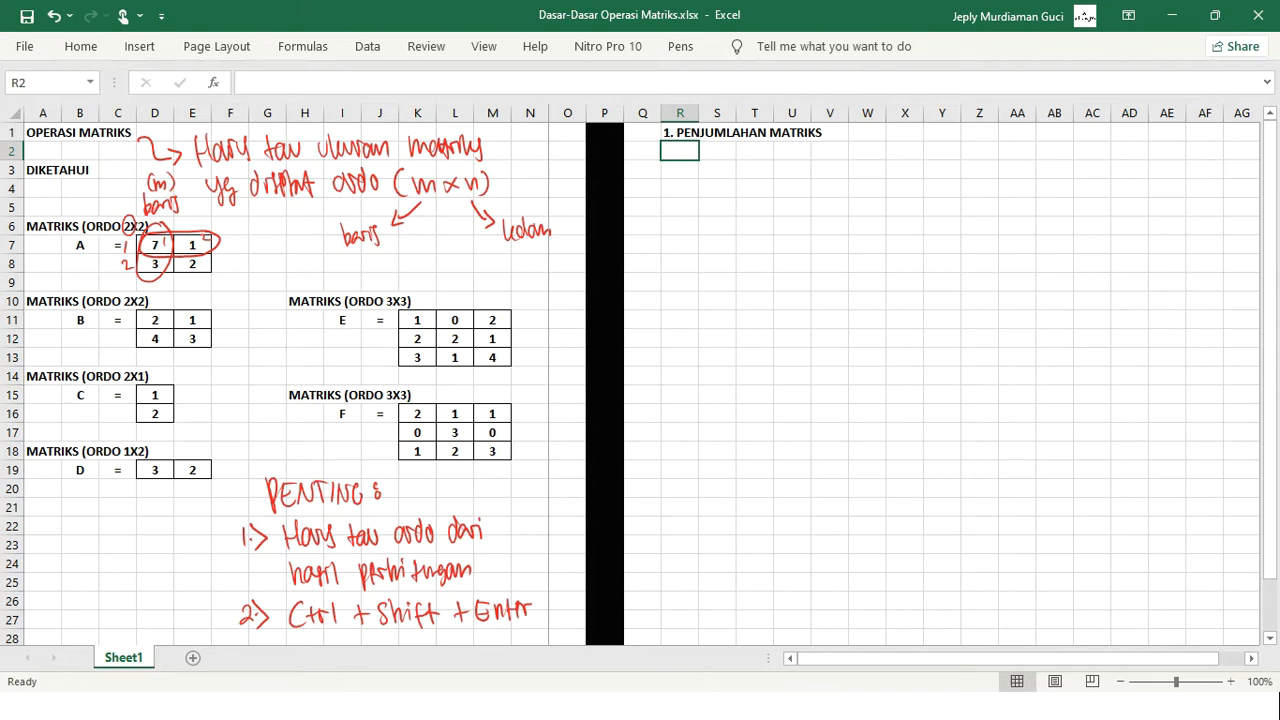
# Widen column S to about twice its width and enter the label "A+B" in S3.
pyautogui.moveTo(735, 113); pyautogui.dragTo(772, 113)
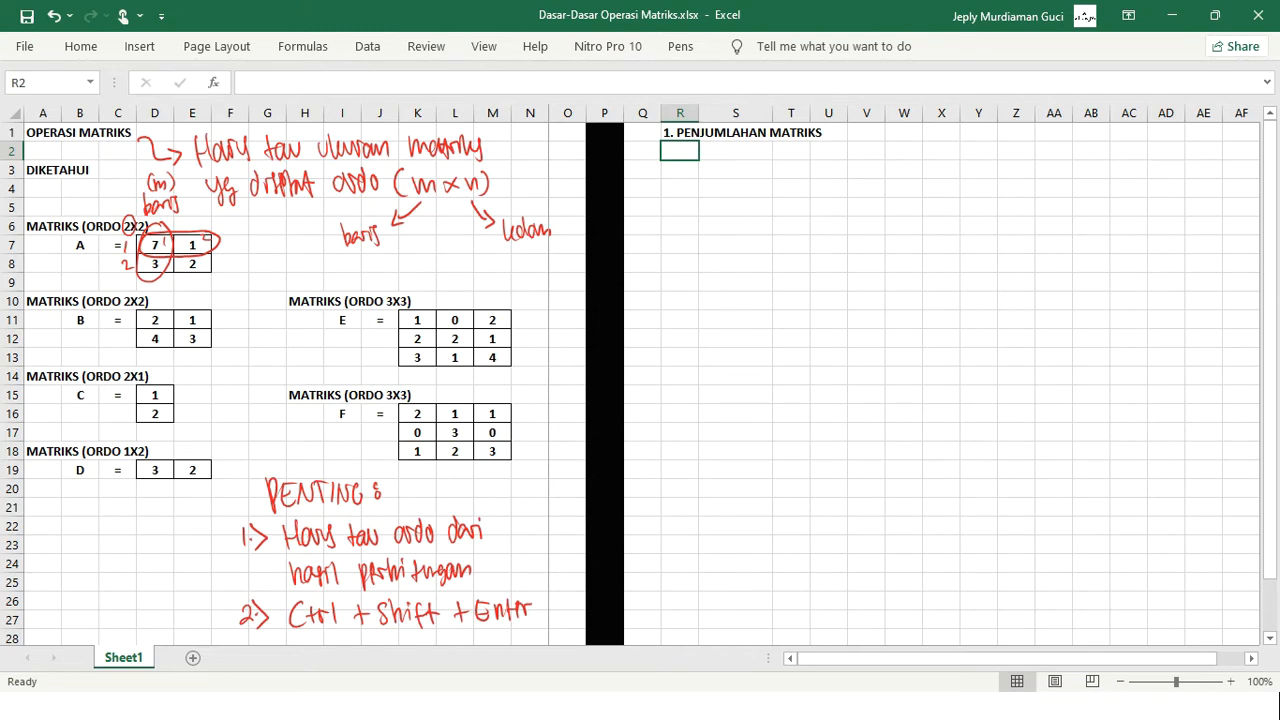
pyautogui.click(735, 170)
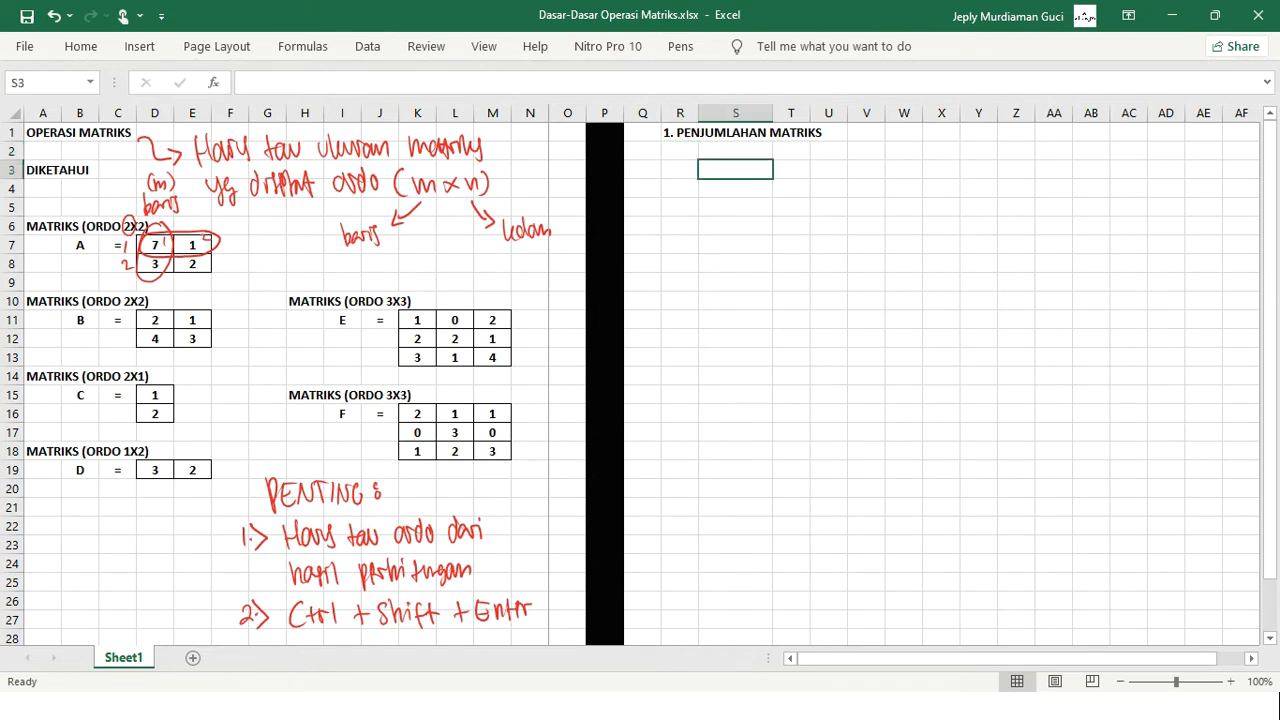
pyautogui.write('A+')
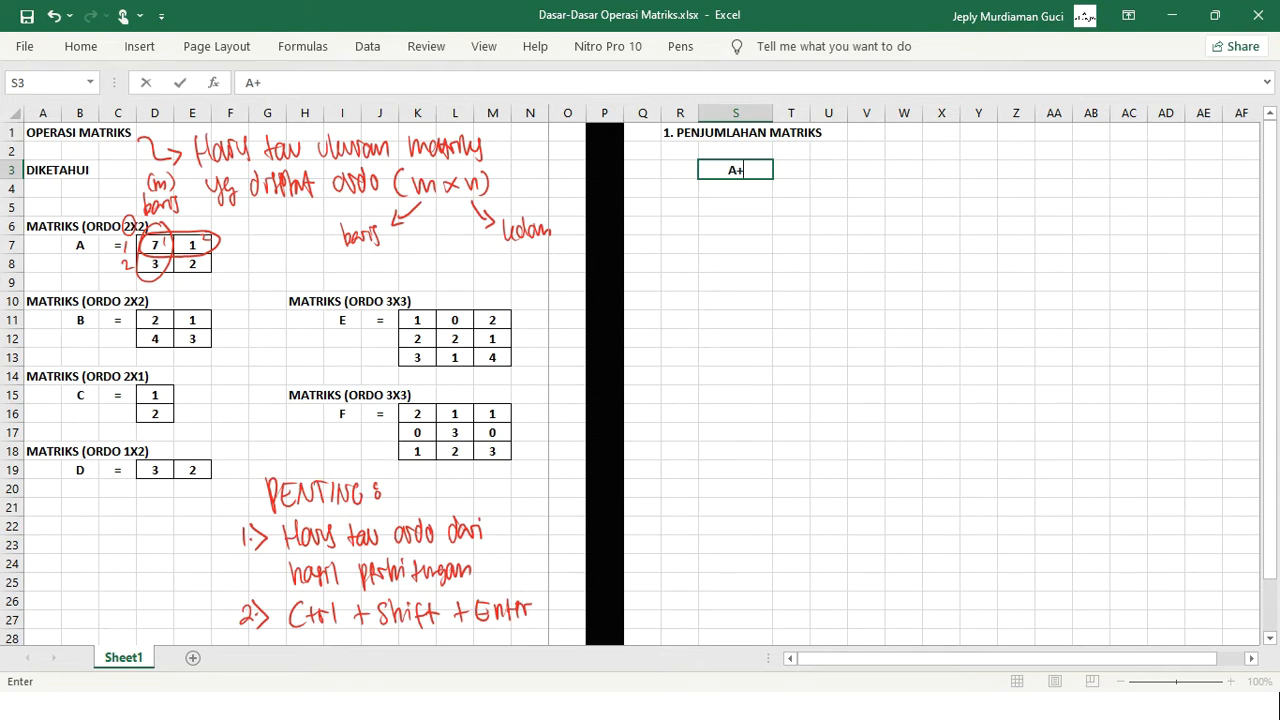
pyautogui.write('B')
pyautogui.press('Return')
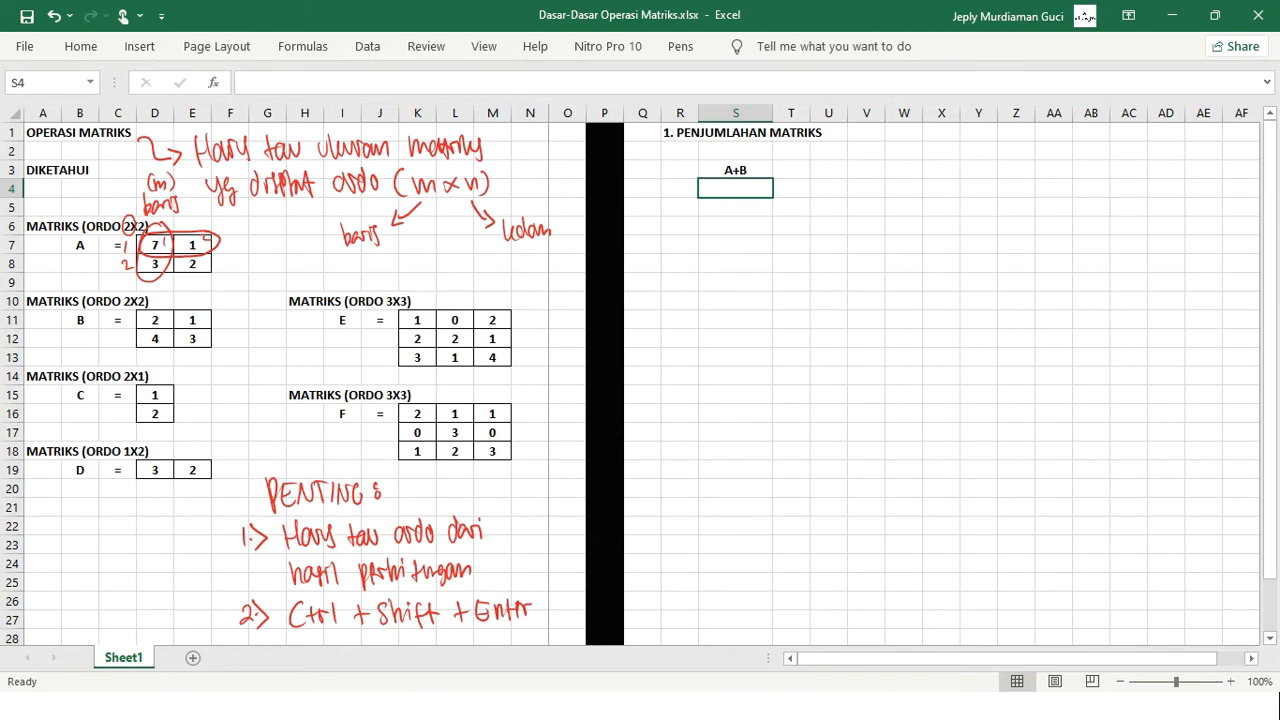
# Circle the number of the first PENTING point in blue ink.
pyautogui.click(680, 47)
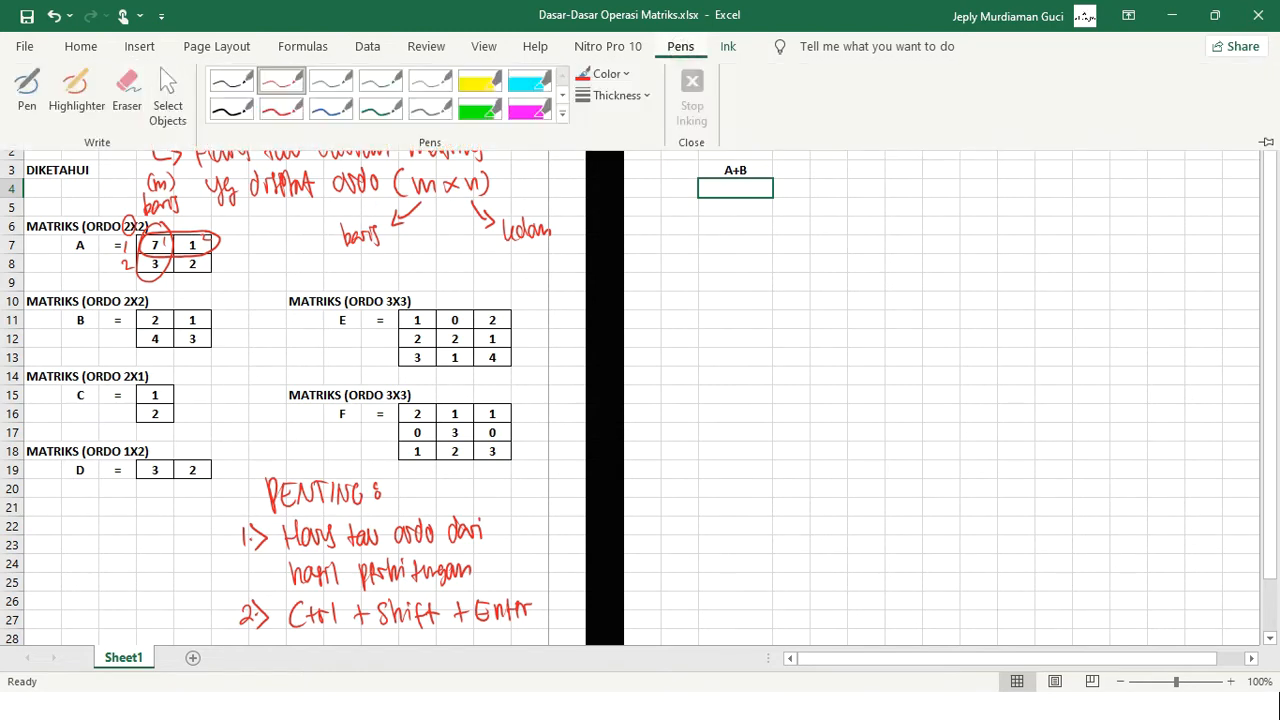
pyautogui.click(331, 82)
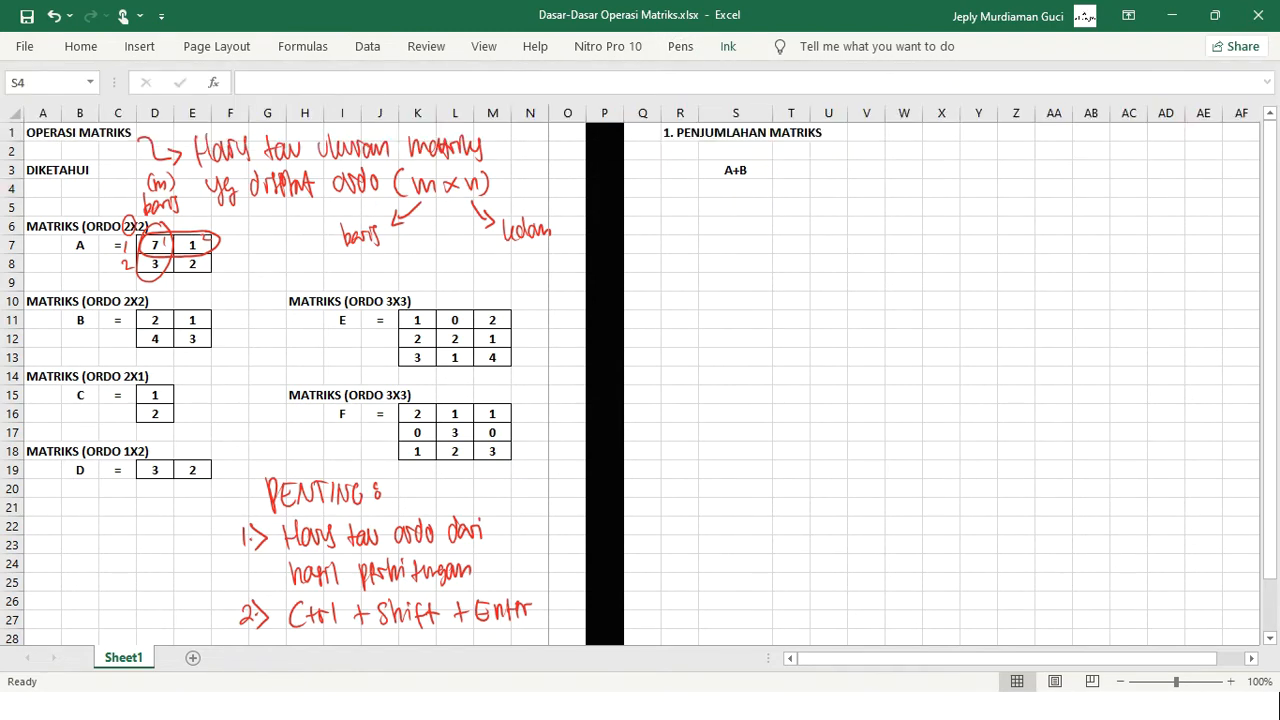
pyautogui.moveTo(258, 514); pyautogui.dragTo(272, 522)
# Handwrite an arrow and the note "syarat : ordo harus sama" in blue under the PENJUMLAHAN MATRIKS heading.
pyautogui.moveTo(657, 133)
pyautogui.mouseDown()
pyautogui.moveTo(652, 154)
pyautogui.moveTo(747, 152)
pyautogui.mouseUp()
pyautogui.click(757, 148)
pyautogui.click(758, 154)
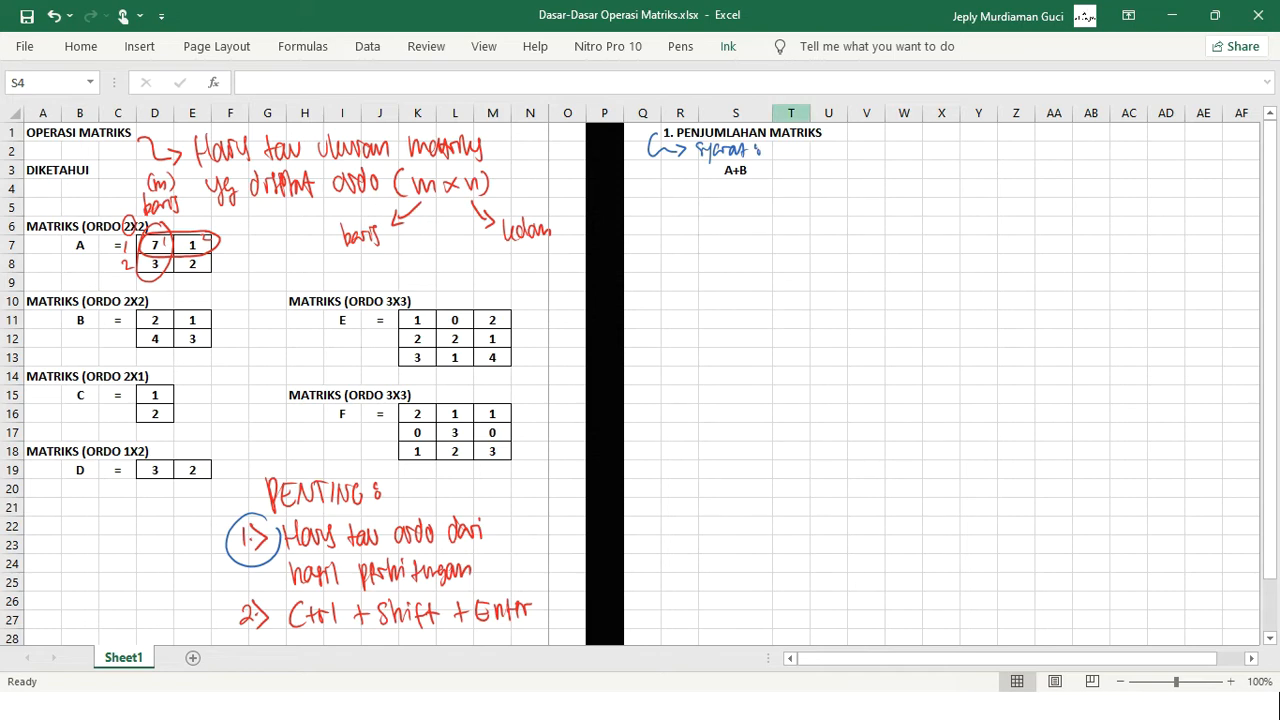
pyautogui.moveTo(782, 146); pyautogui.dragTo(800, 142)
pyautogui.moveTo(808, 148); pyautogui.dragTo(878, 157)
pyautogui.moveTo(884, 150); pyautogui.dragTo(900, 148)
pyautogui.moveTo(898, 150); pyautogui.dragTo(906, 154)
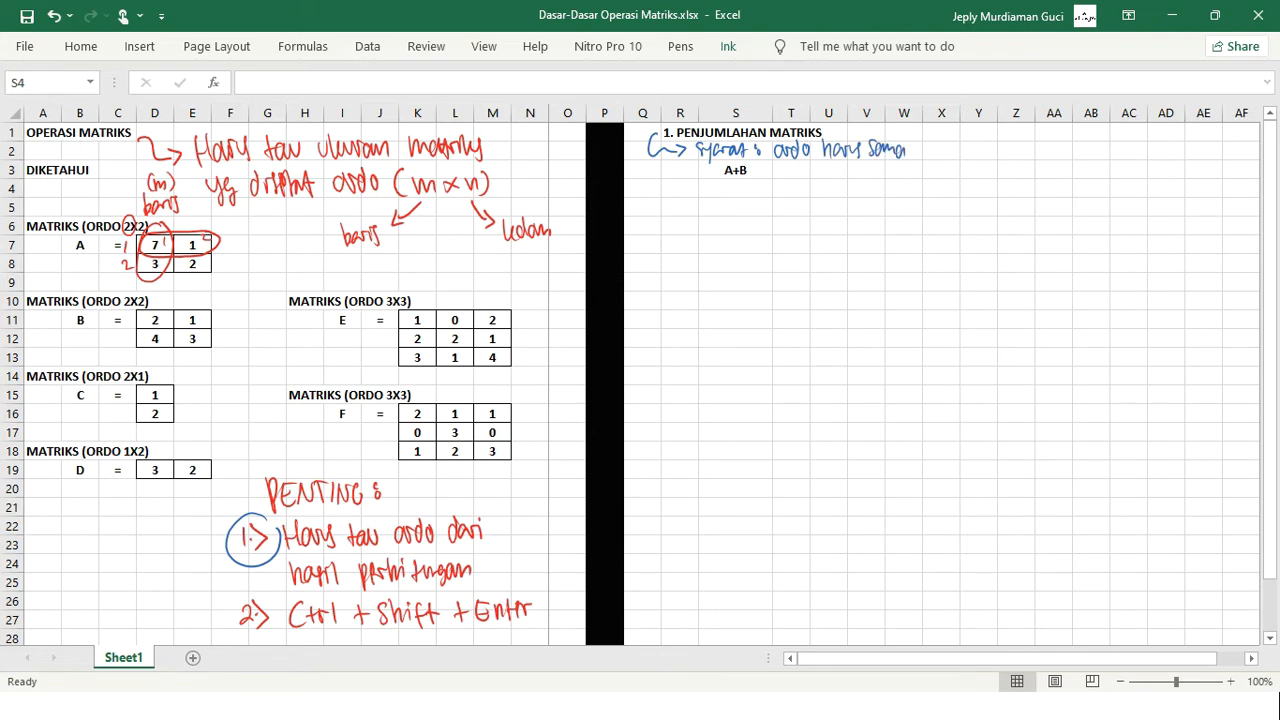
# Circle the labels of matrices A and B in blue ink and return to cell selection.
pyautogui.moveTo(86, 236); pyautogui.dragTo(80, 236)
pyautogui.moveTo(86, 310); pyautogui.dragTo(80, 310)
pyautogui.moveTo(155, 320); pyautogui.dragTo(193, 340)
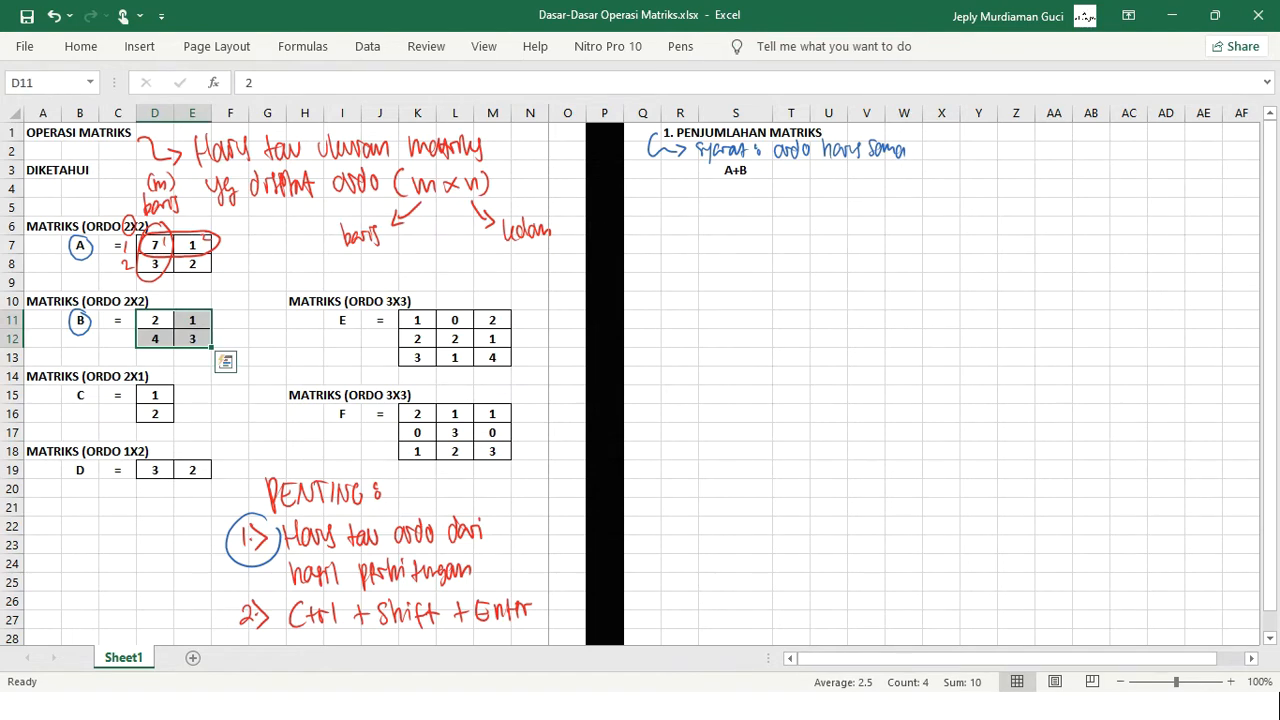
pyautogui.click(226, 362)
# Enter an equals sign in T3, next to the A+B label.
pyautogui.click(791, 170)
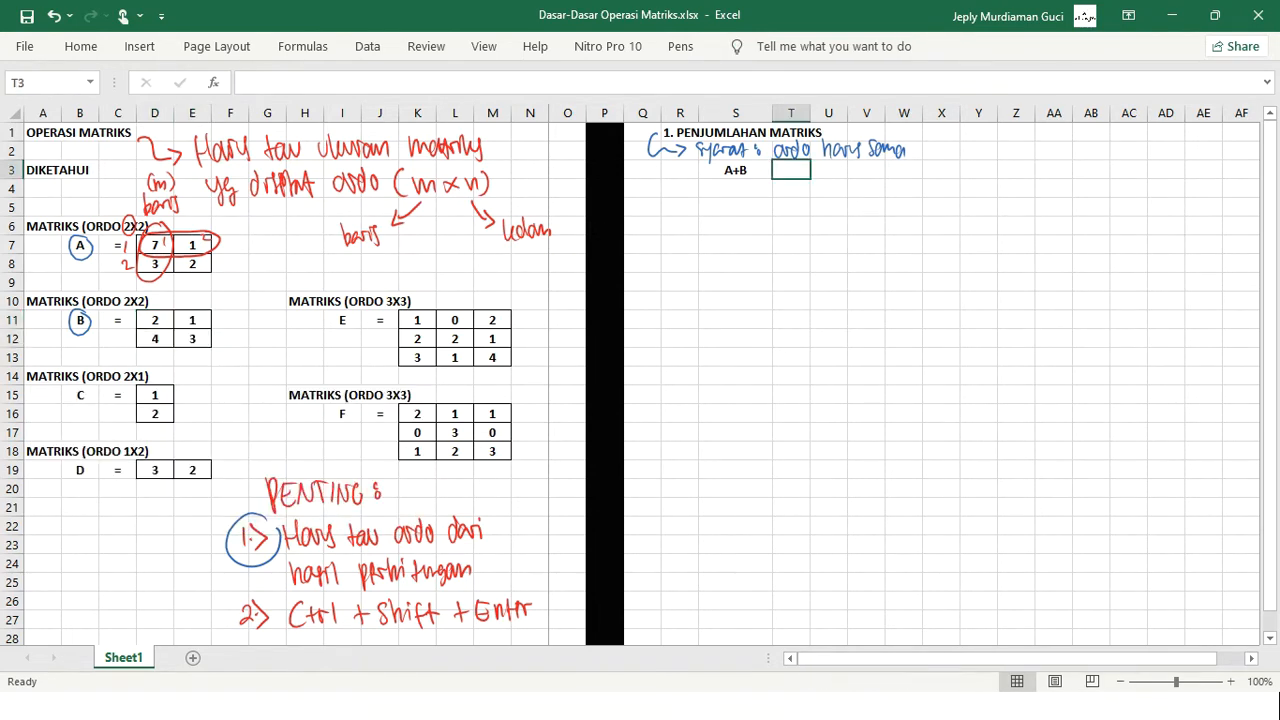
pyautogui.write('=')
pyautogui.press('Return')
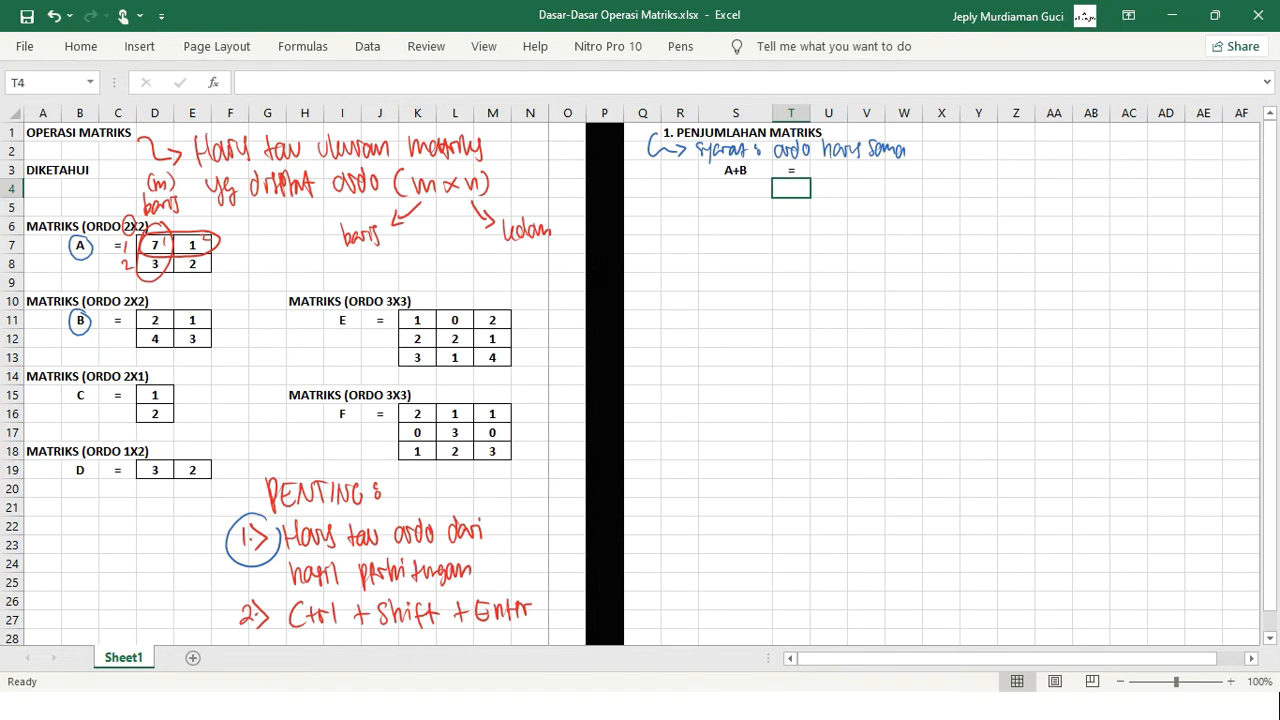
# Copy matrix B's bordered 2x2 block D11:E12 to U3:V4 as the grid for the A+B result.
pyautogui.moveTo(155, 320); pyautogui.dragTo(192, 339)
pyautogui.hotkey('ctrl', 'c')
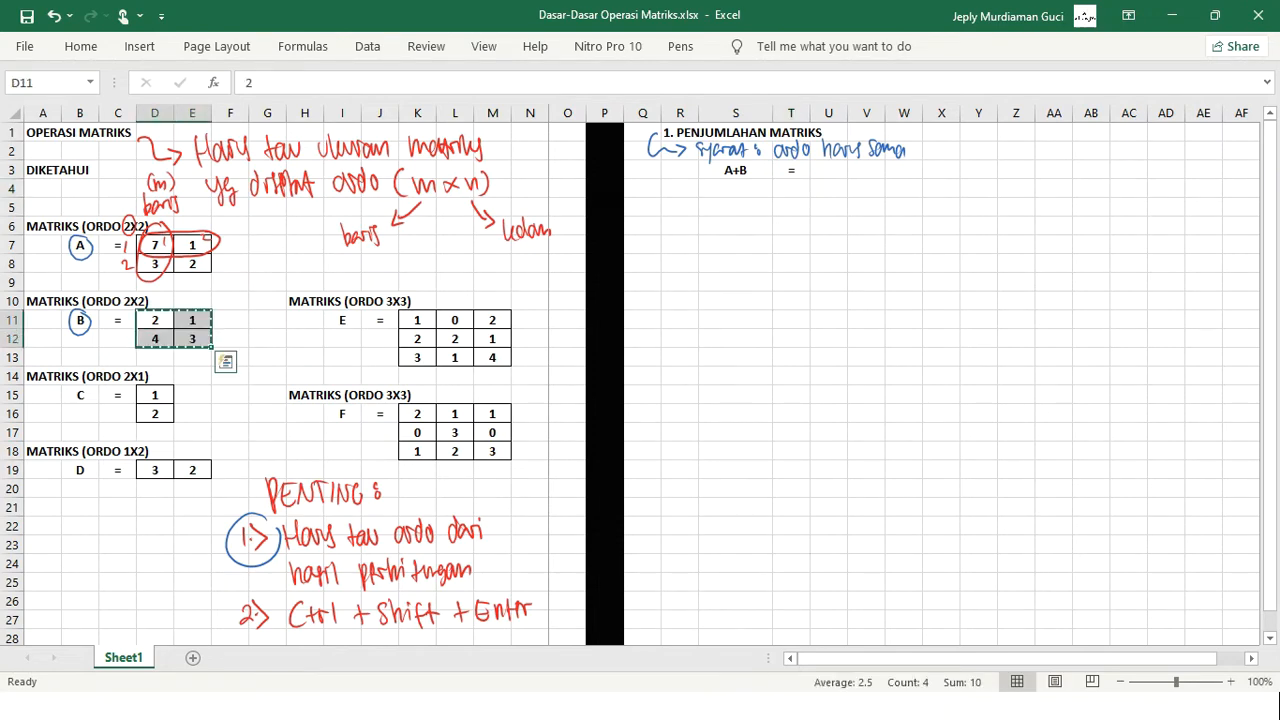
pyautogui.click(829, 170)
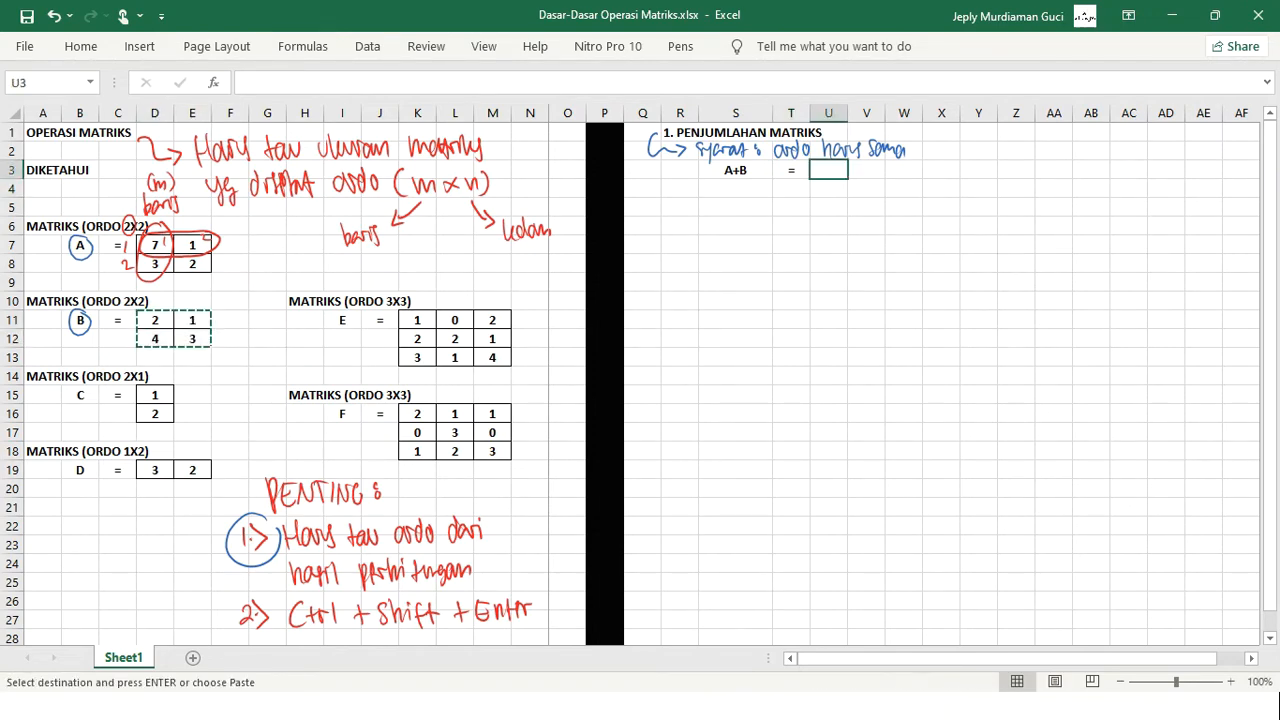
pyautogui.hotkey('ctrl', 'v')
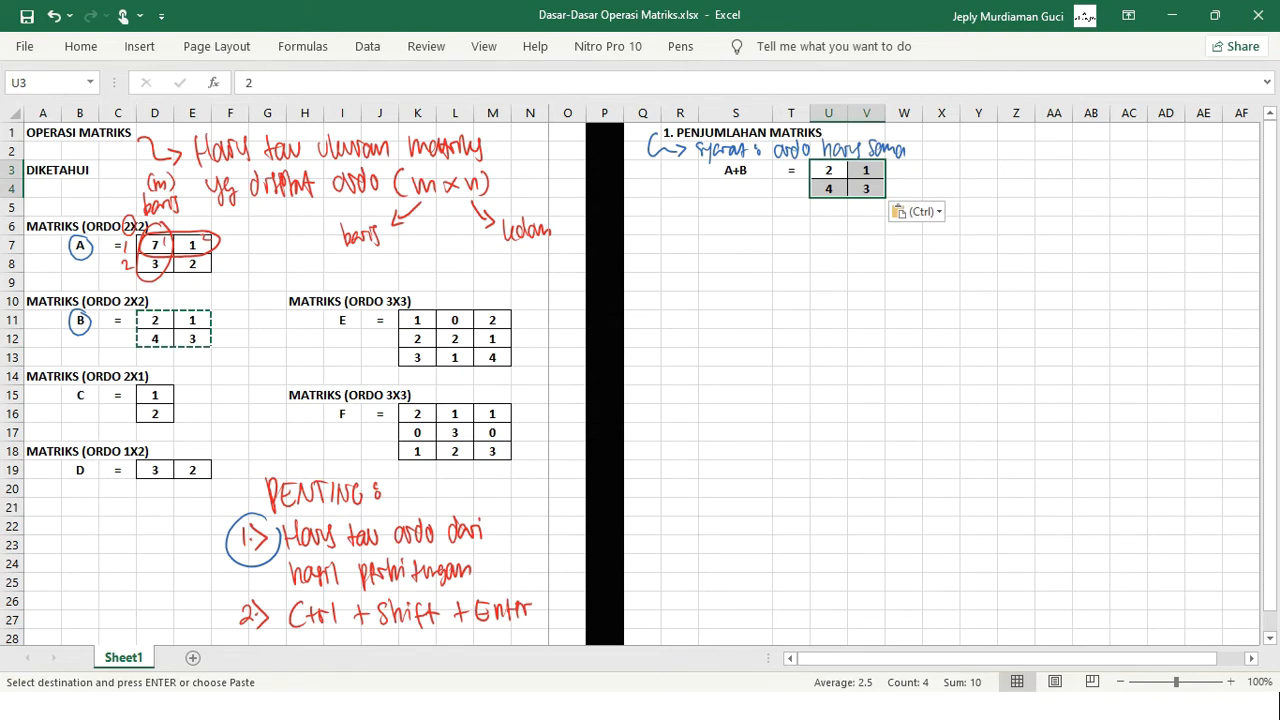
pyautogui.click(866, 189)
pyautogui.moveTo(829, 170); pyautogui.dragTo(866, 189)
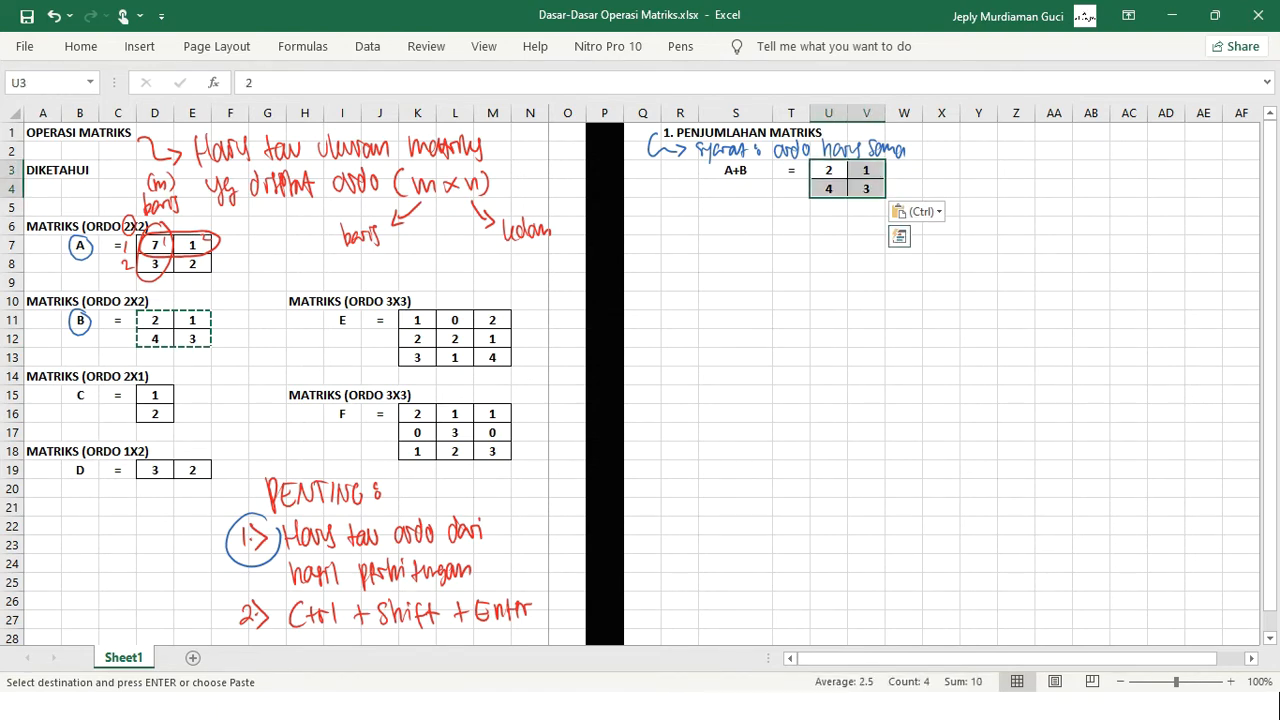
pyautogui.click(829, 170)
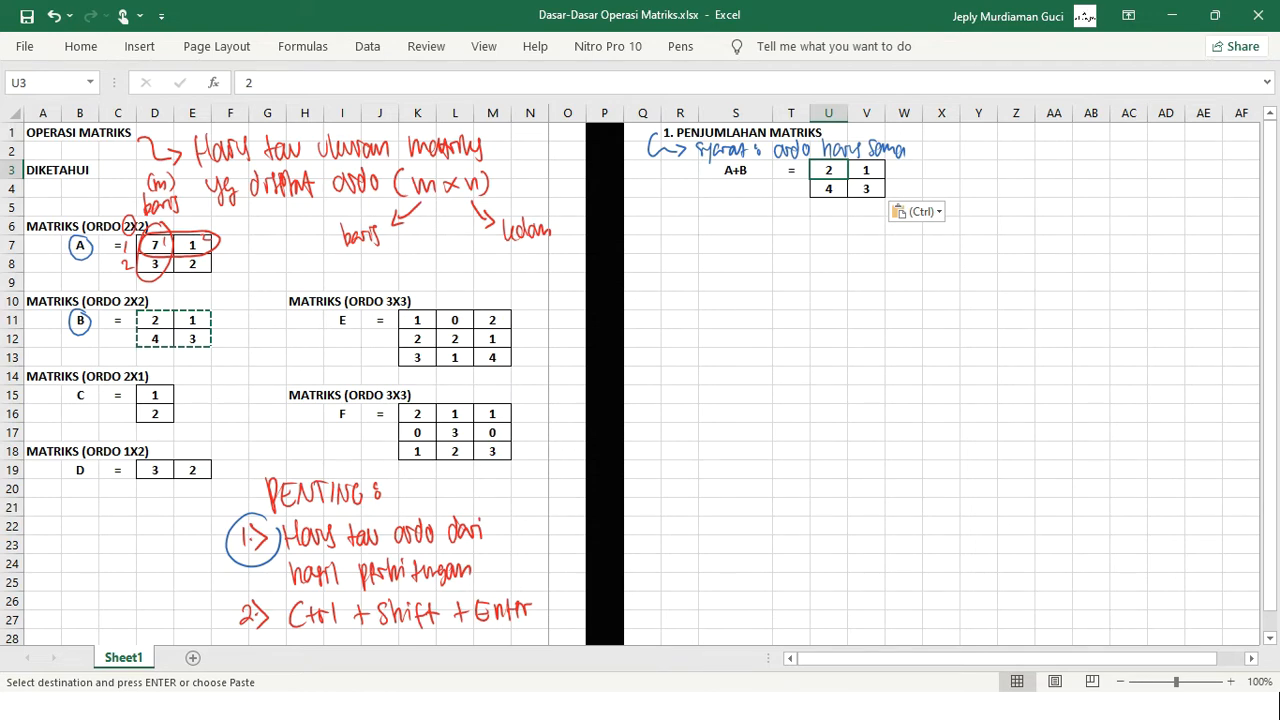
# Replace the value in U3 with the formula =D7+D11, adding the first elements of matrices A and B.
pyautogui.press('BackSpace')
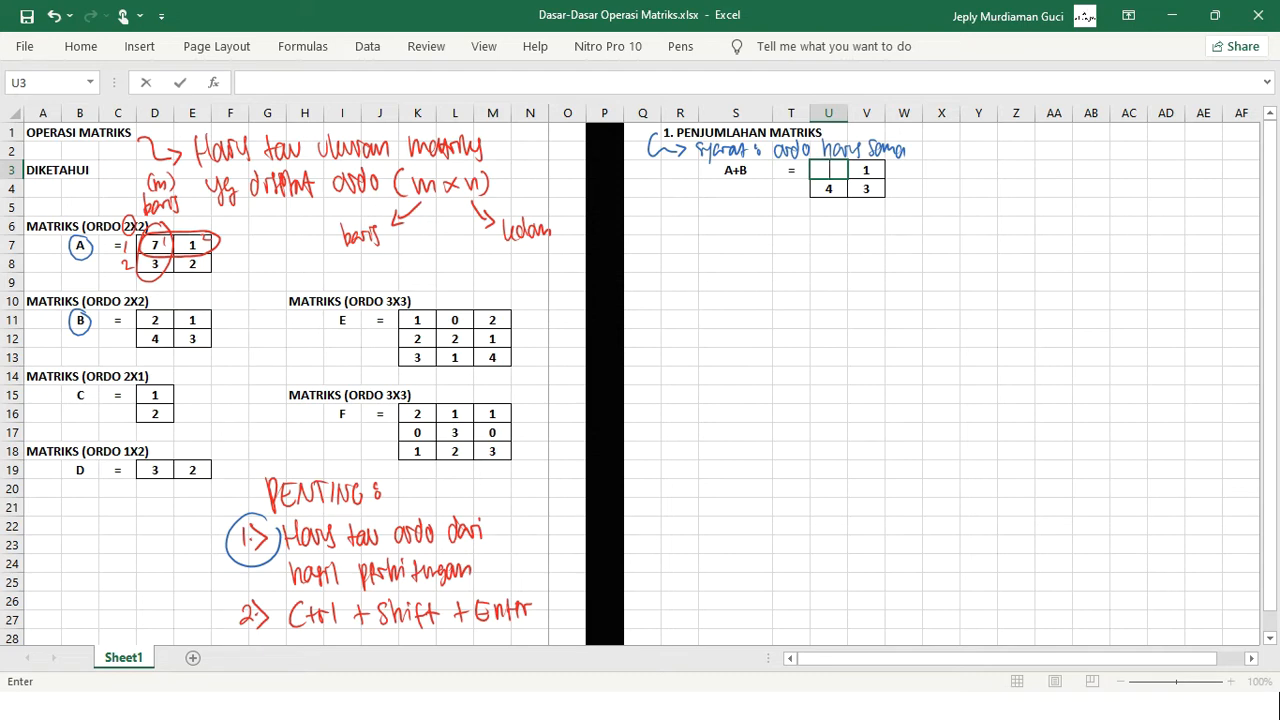
pyautogui.write('=')
pyautogui.click(230, 245)
pyautogui.press('Left')
pyautogui.press('Left')
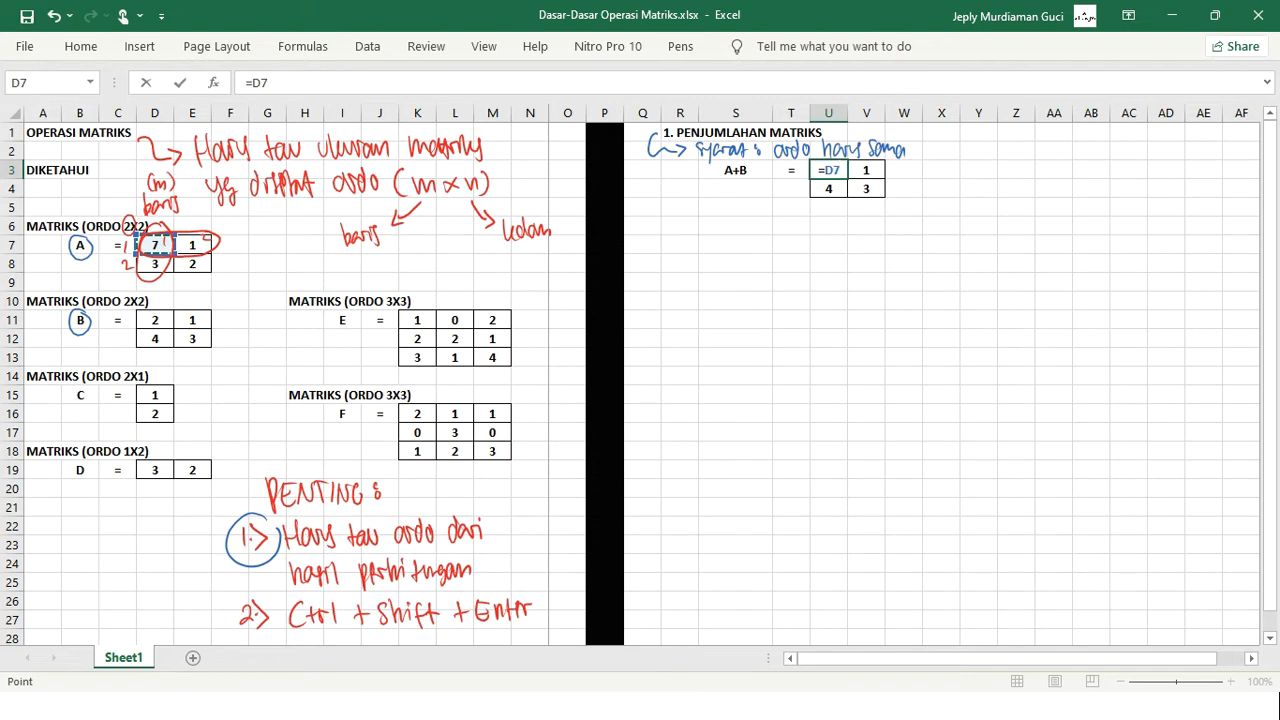
pyautogui.write('+')
pyautogui.click(155, 320)
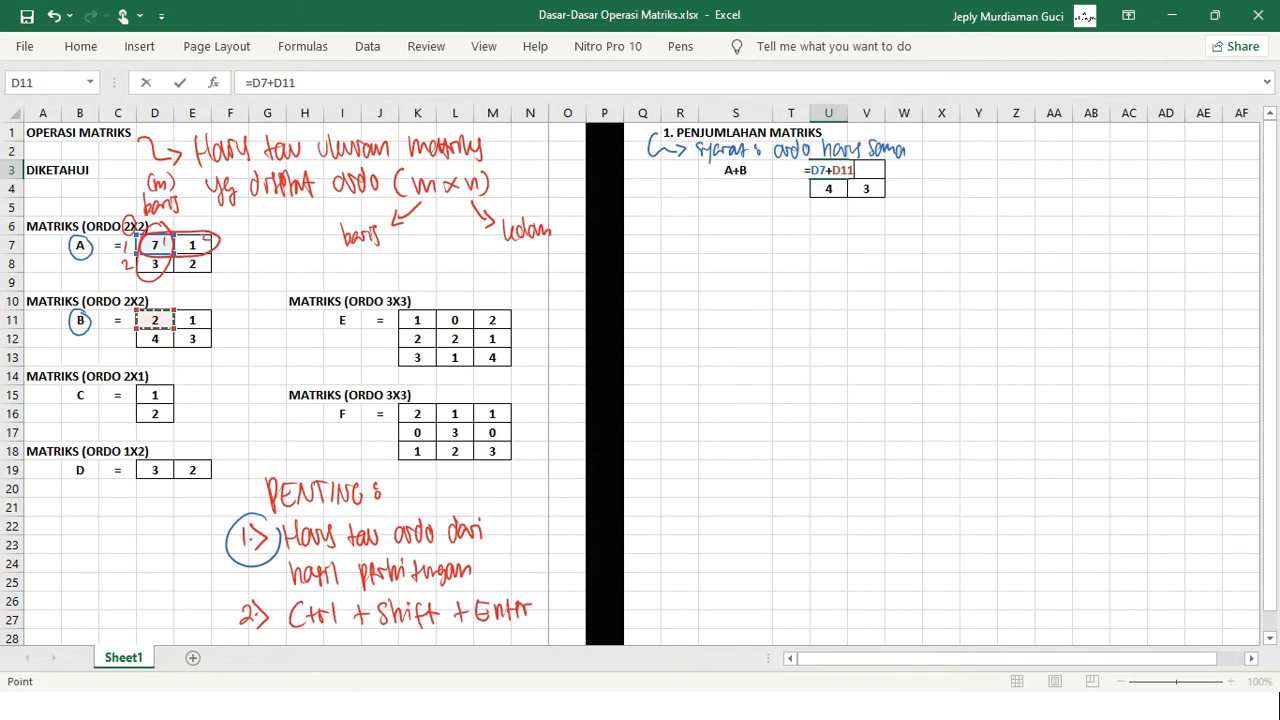
pyautogui.press('Return')
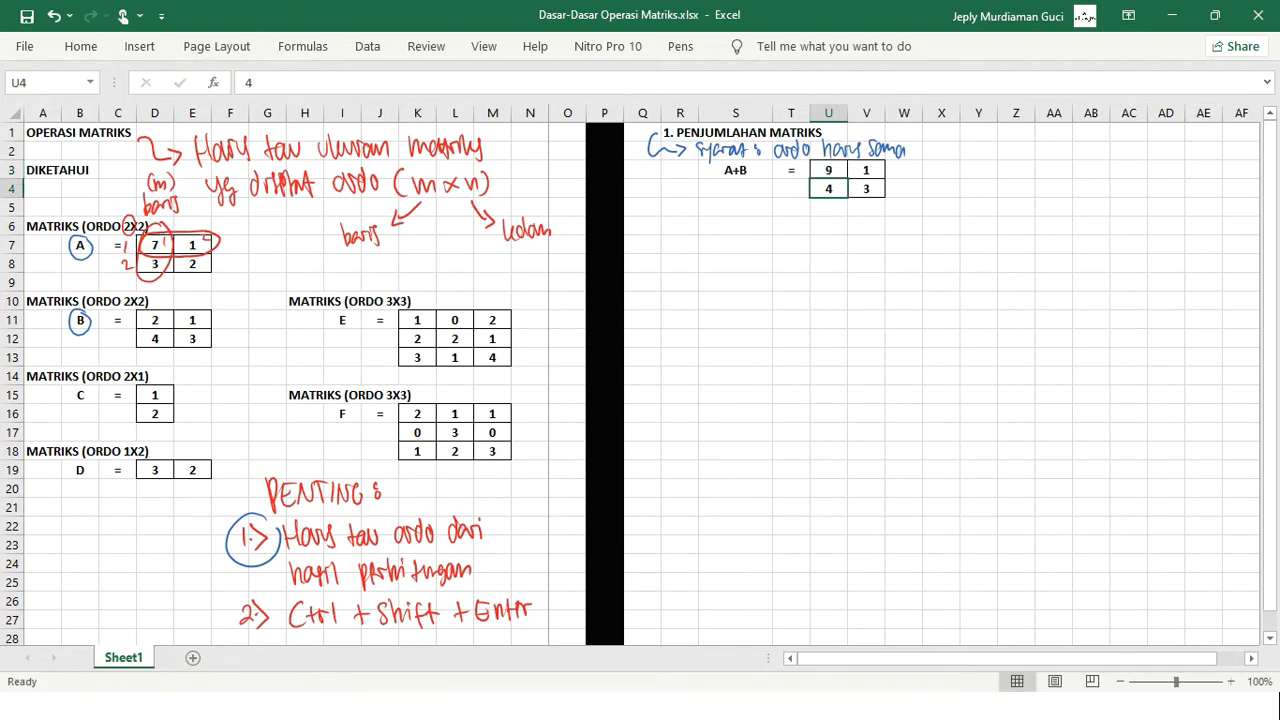
# Fill the U3 formula across the whole 2x2 A+B result grid, U3:V4.
pyautogui.click(828, 170)
pyautogui.moveTo(847, 179); pyautogui.dragTo(884, 197)
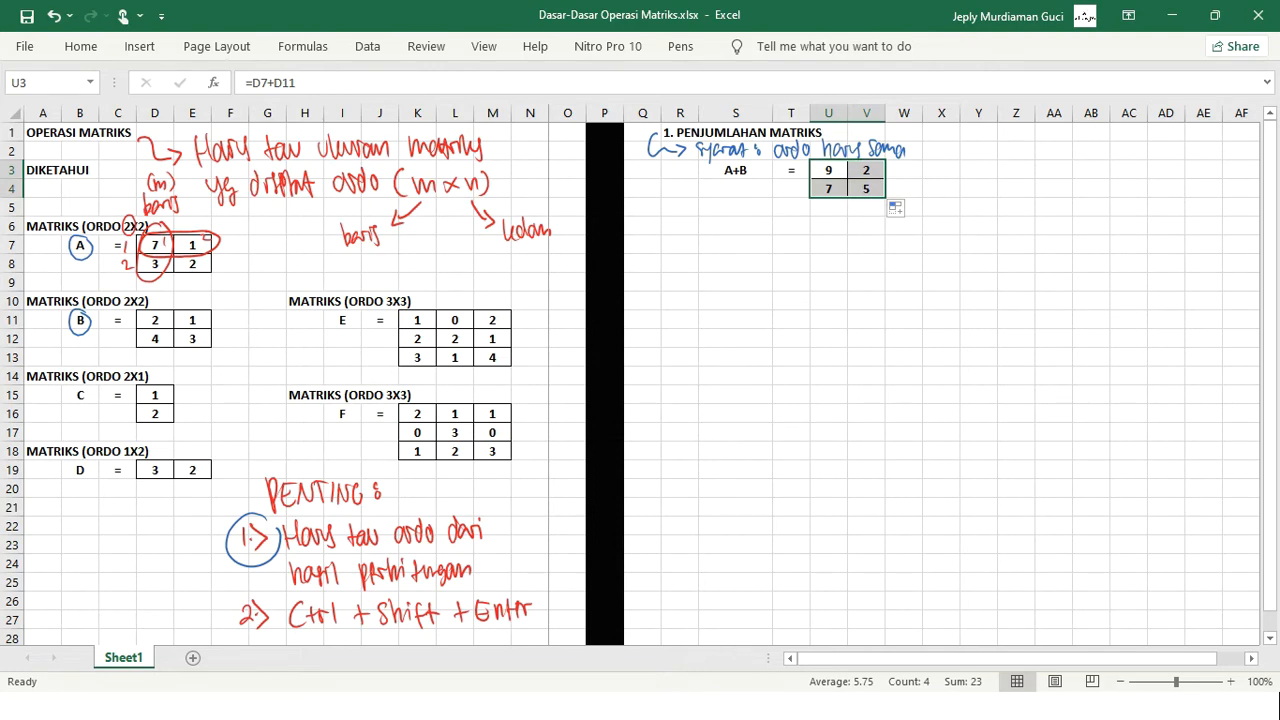
pyautogui.click(828, 226)
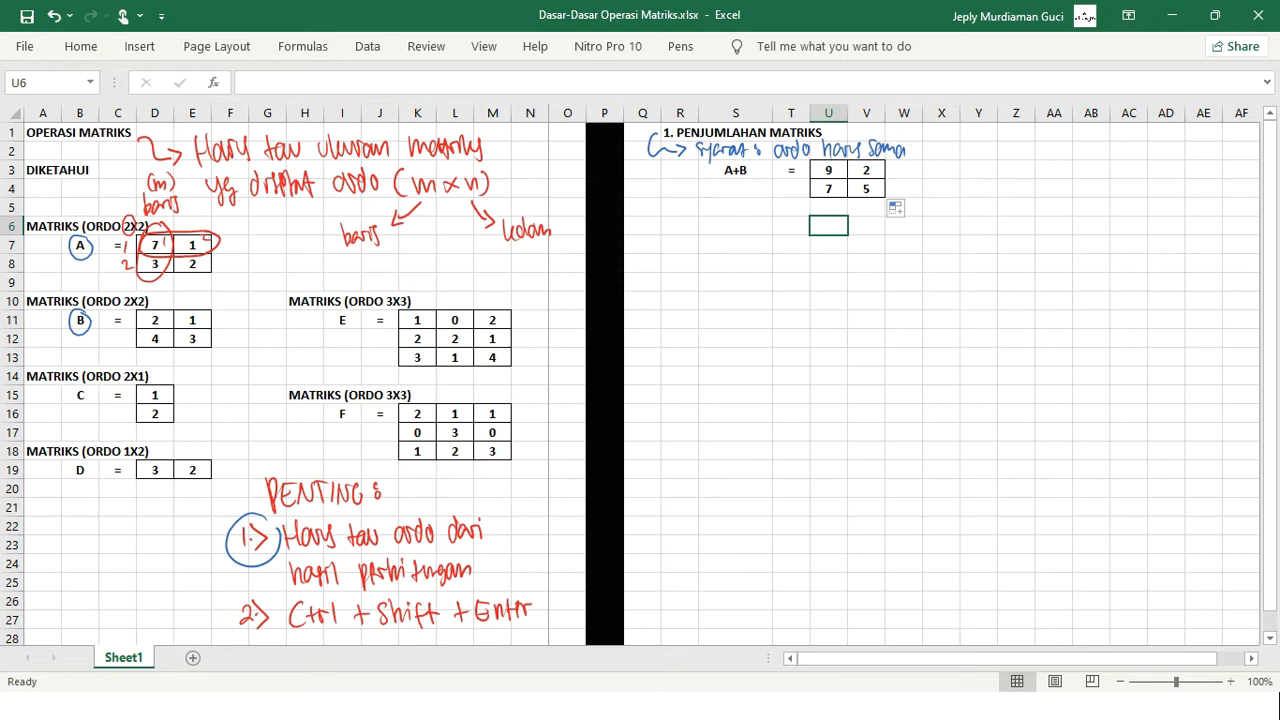
# Copy the A+B label and equals sign from S3:T3 to S6:T6 and change the copied label to E+F.
pyautogui.moveTo(735, 170); pyautogui.dragTo(791, 170)
pyautogui.hotkey('ctrl', 'c')
pyautogui.click(735, 226)
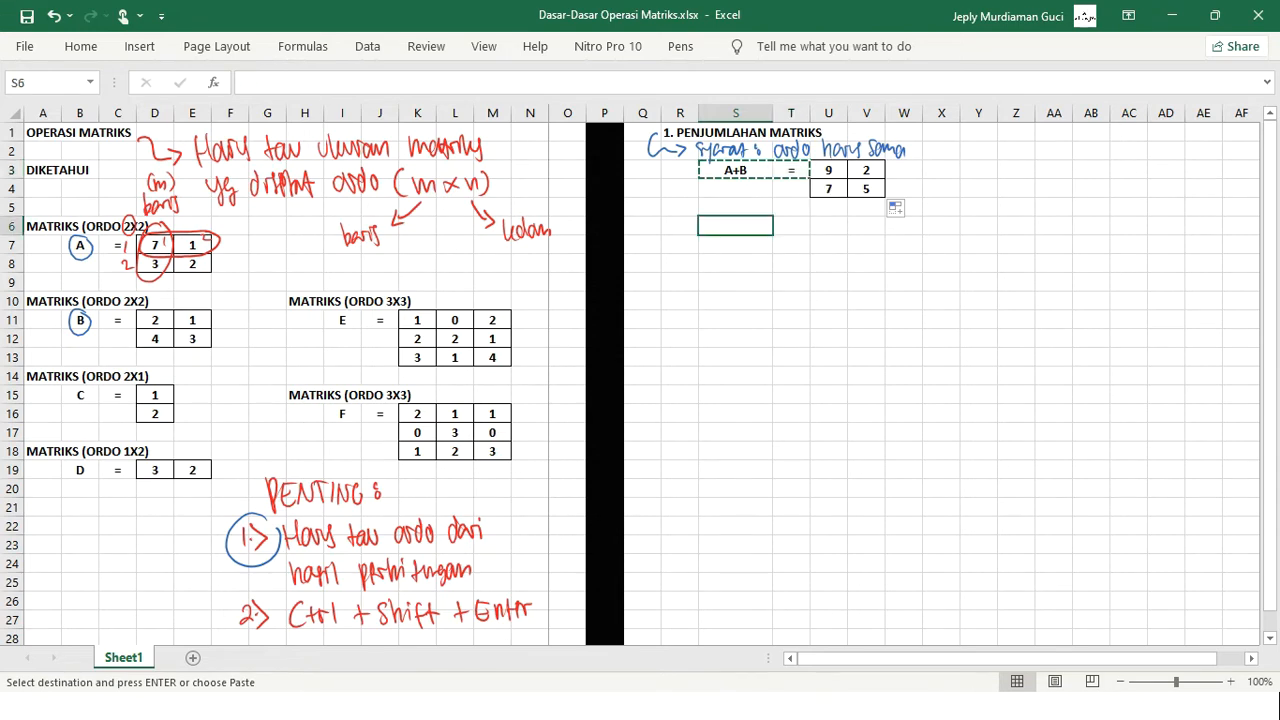
pyautogui.hotkey('ctrl', 'v')
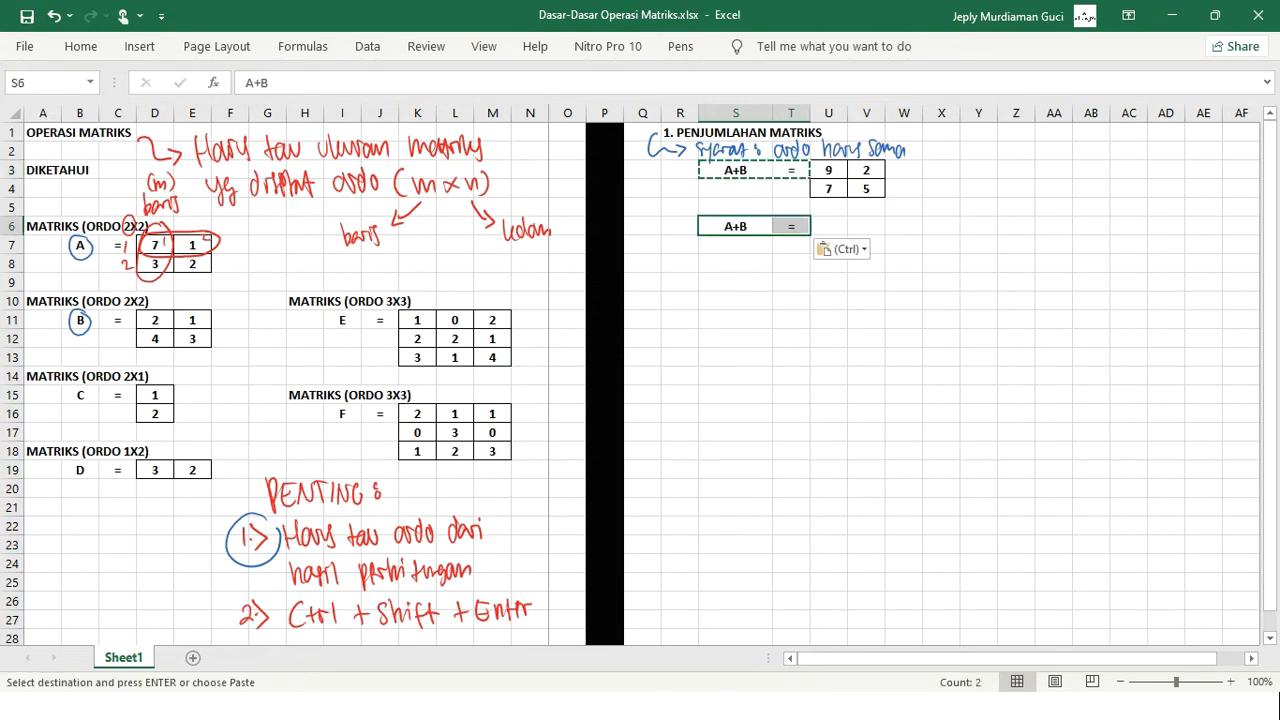
pyautogui.click(735, 226)
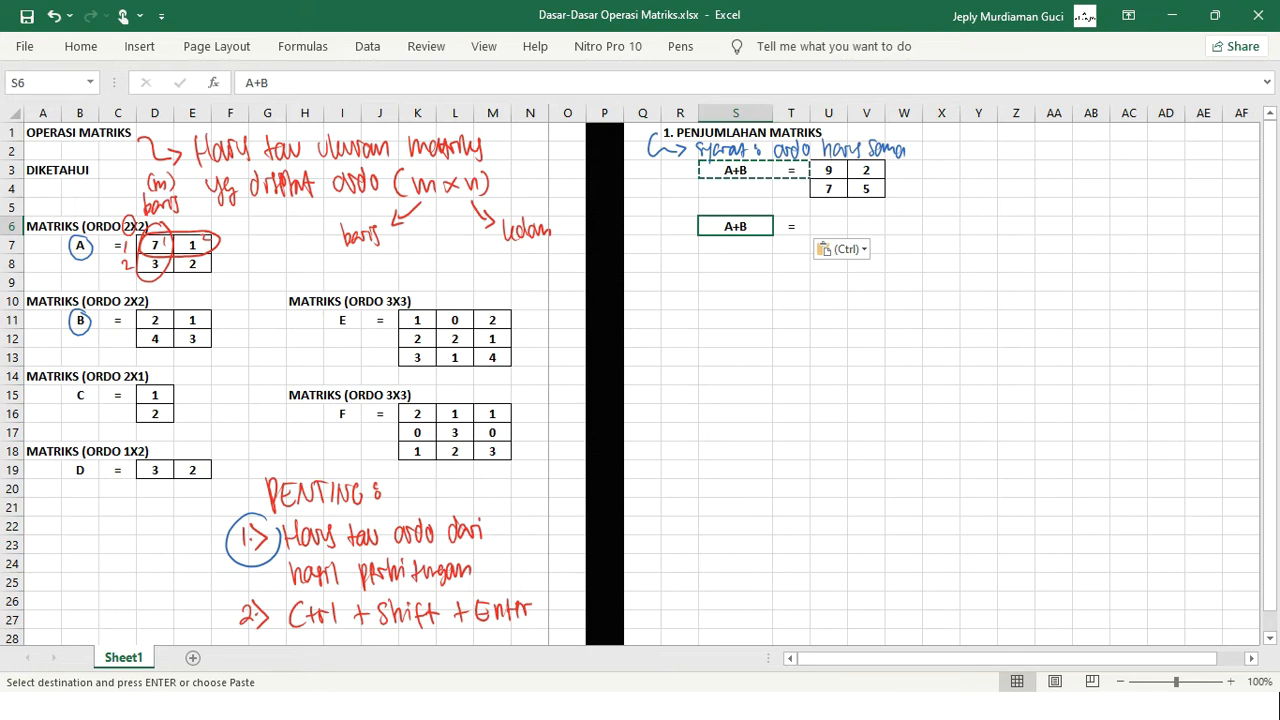
pyautogui.write('E+')
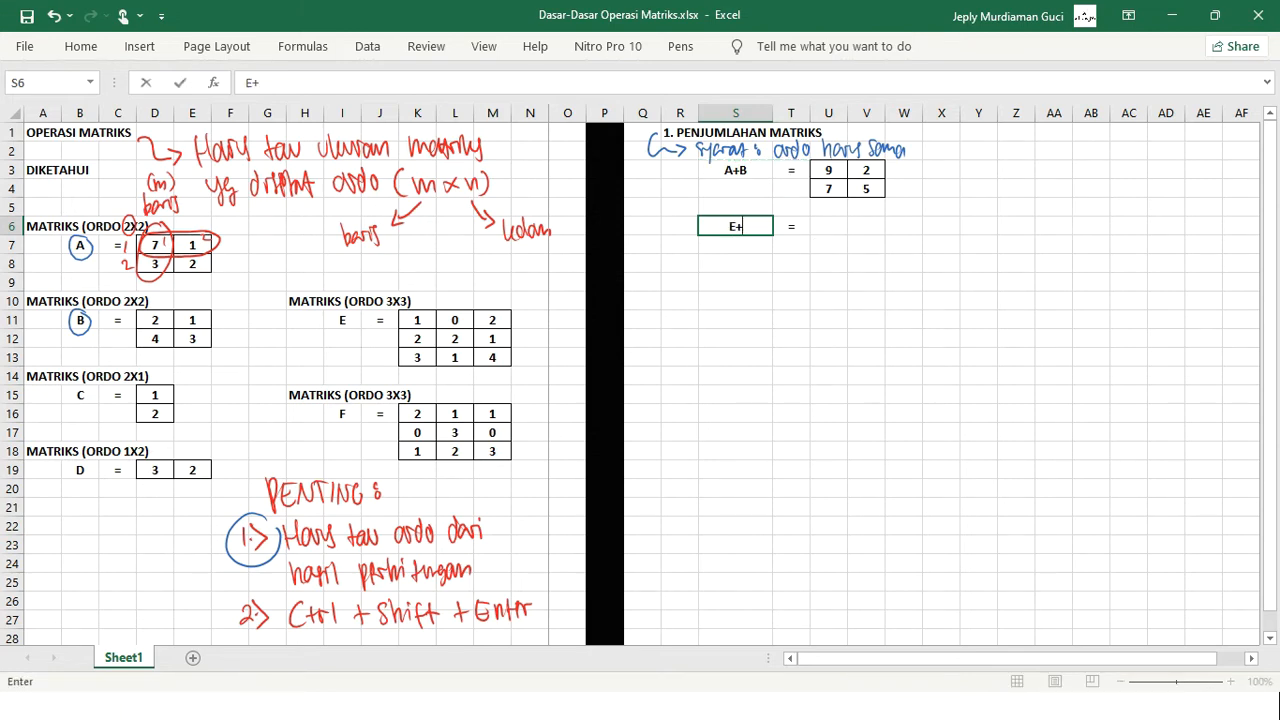
pyautogui.write('F')
pyautogui.press('Return')
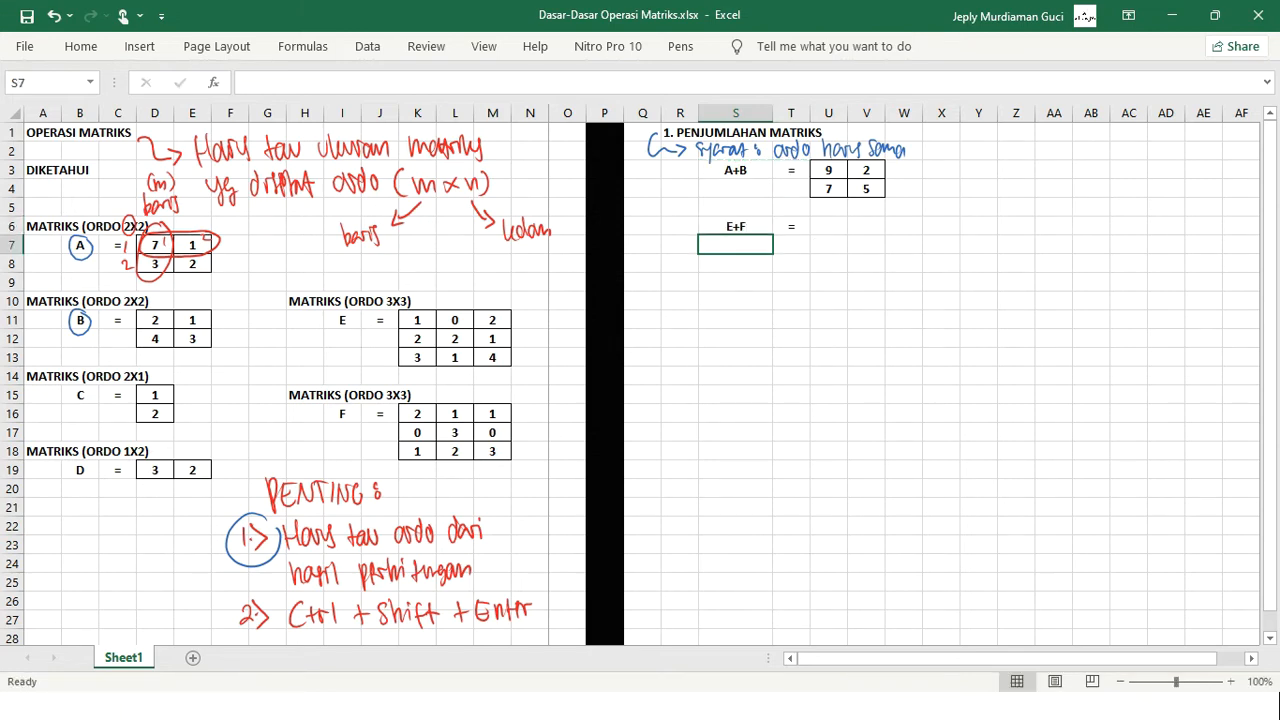
# Copy matrix E's bordered 3x3 block K11:M13 to U6:W8 as the grid for the E+F result.
pyautogui.moveTo(417, 320); pyautogui.dragTo(492, 357)
pyautogui.hotkey('ctrl', 'c')
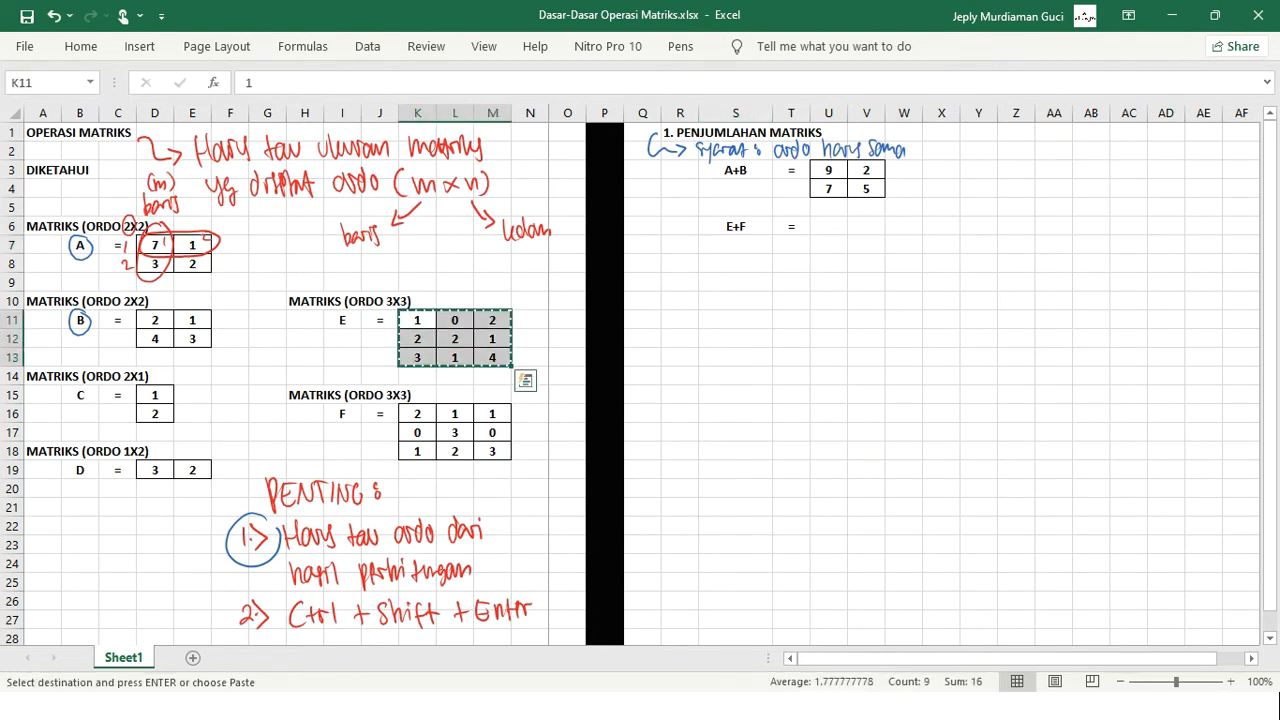
pyautogui.click(828, 227)
pyautogui.hotkey('ctrl', 'v')
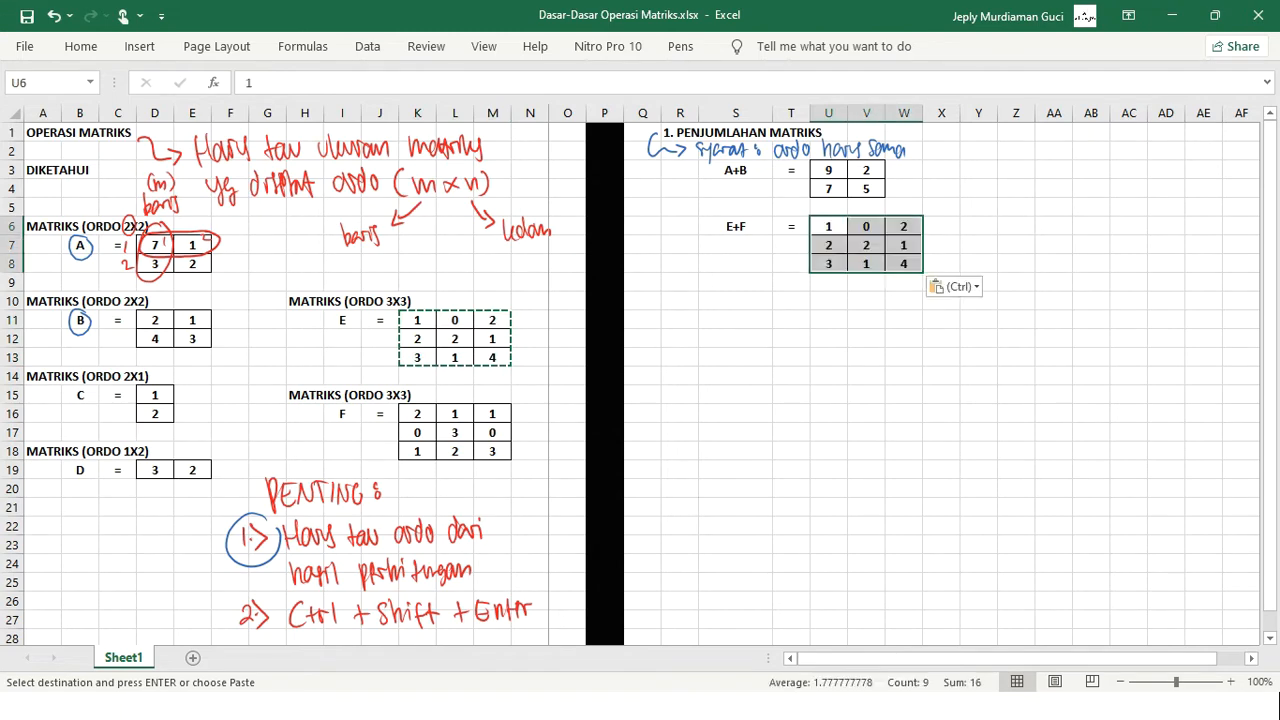
# Enter the formula =K11+K16 in U6 to add the first elements of matrices E and F.
pyautogui.click(828, 227)
pyautogui.write('=')
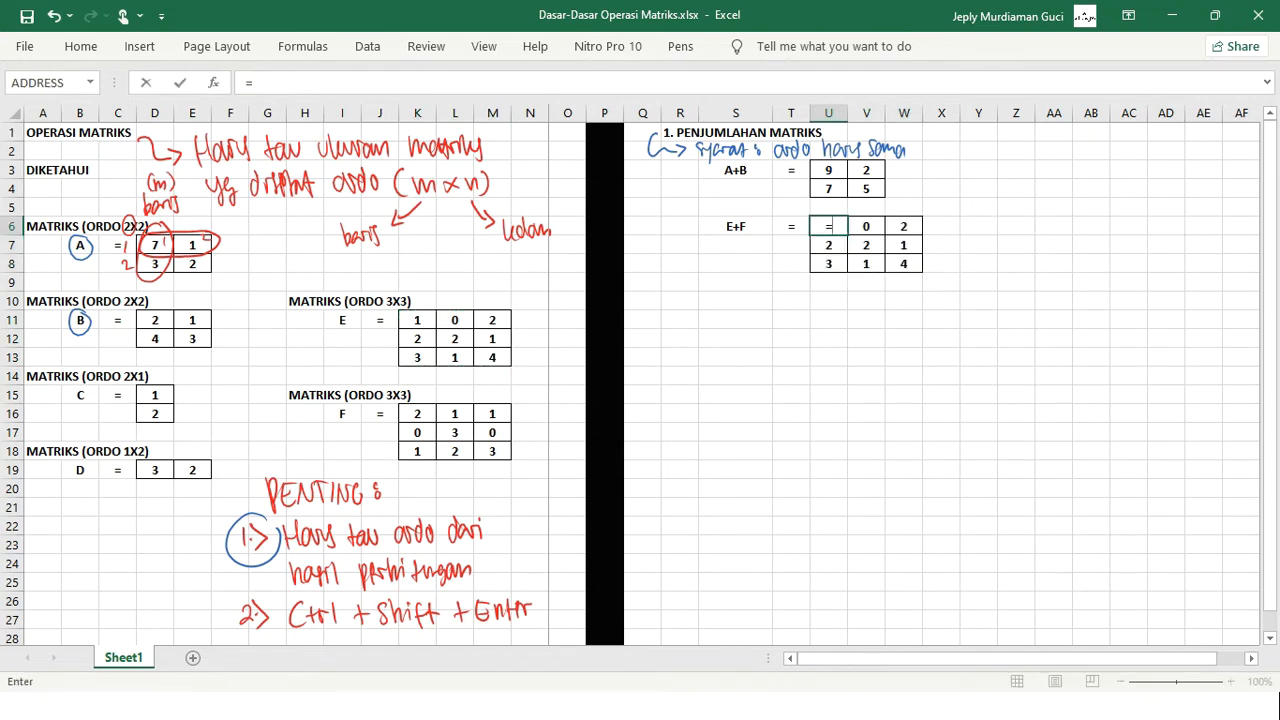
pyautogui.click(417, 320)
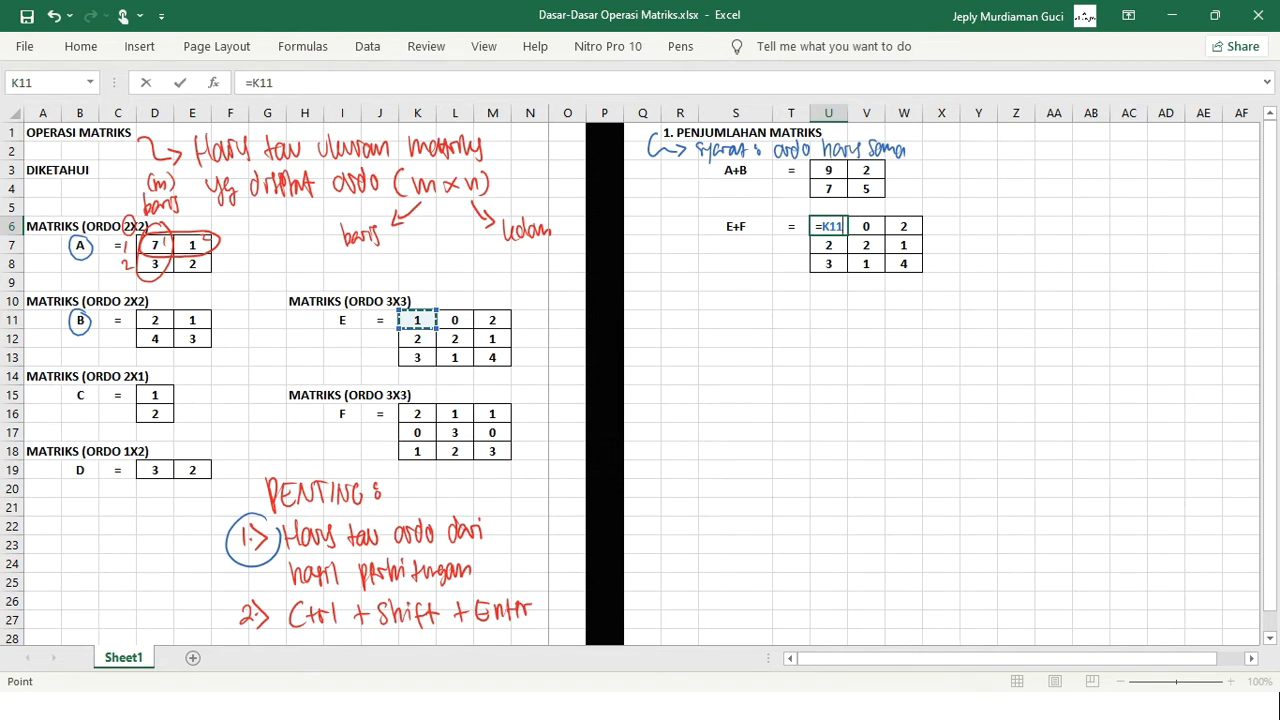
pyautogui.write('+')
pyautogui.click(417, 413)
pyautogui.press('Return')
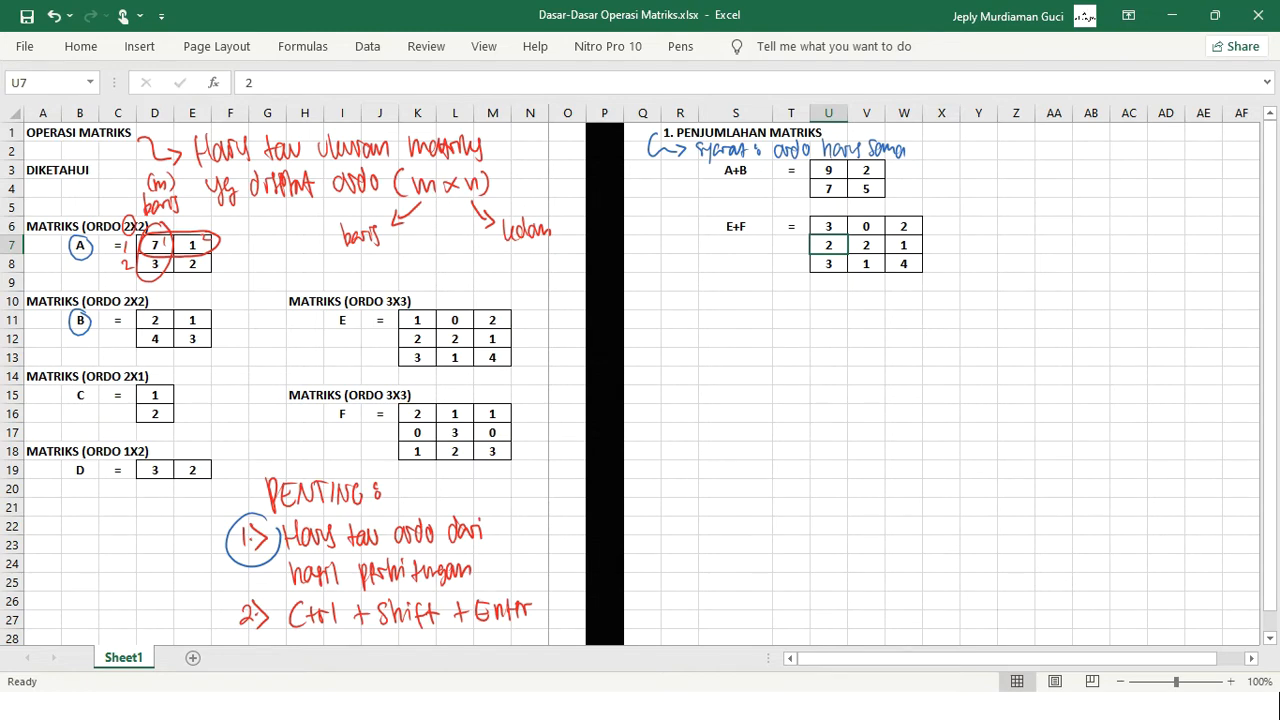
# Fill the U6 formula across the whole 3x3 E+F result grid, U6:W8.
pyautogui.click(828, 226)
pyautogui.moveTo(847, 235); pyautogui.dragTo(921, 271)
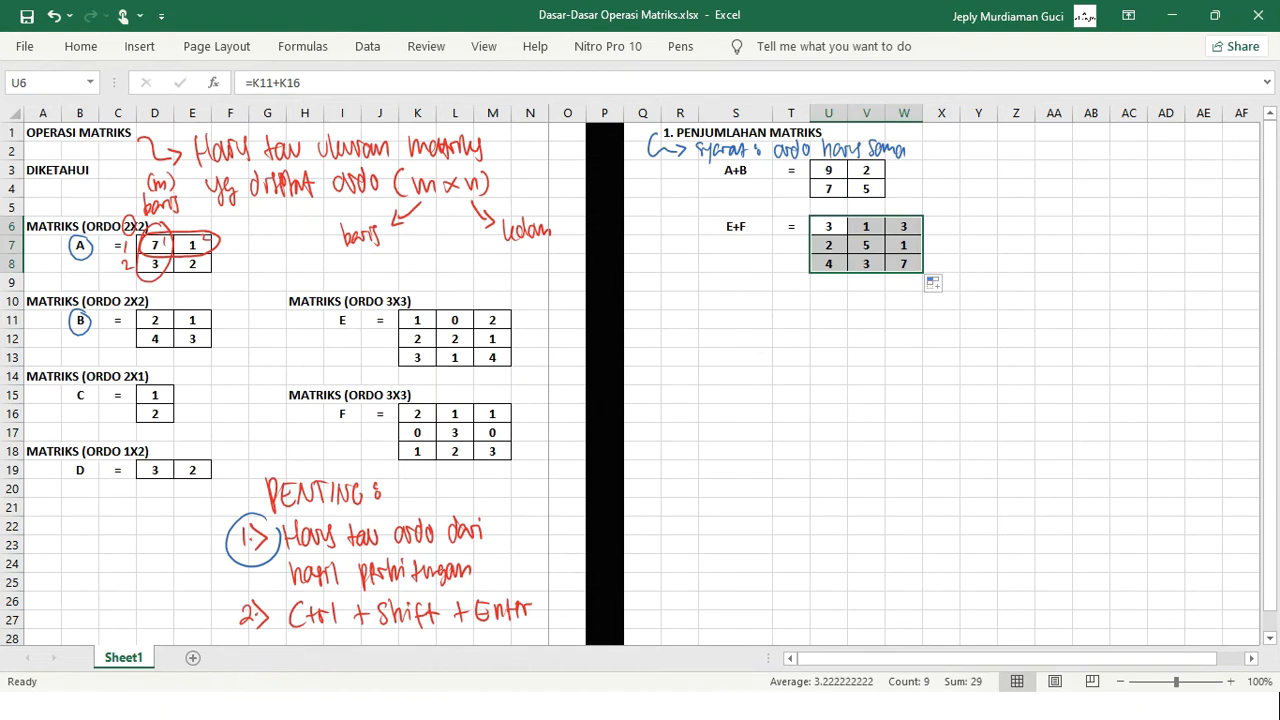
pyautogui.click(941, 301)
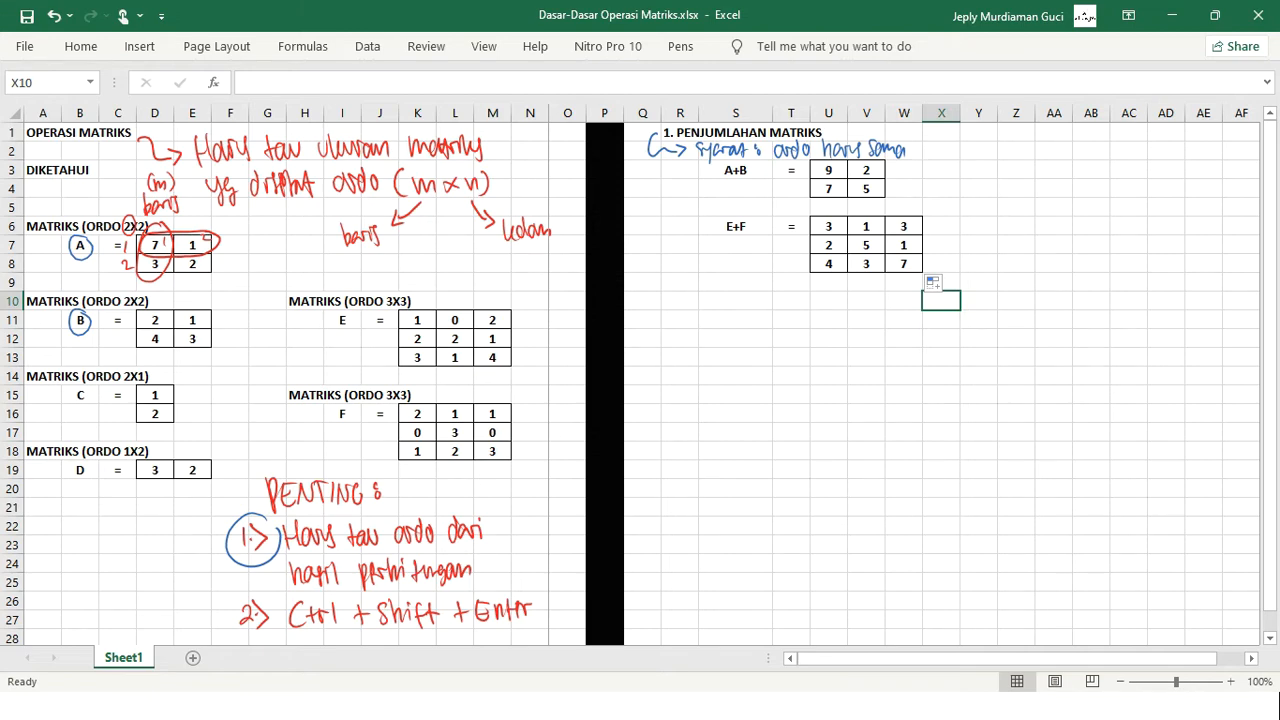
# Check the E+F result in W8 against the corresponding first and last elements of matrices E and F.
pyautogui.click(417, 320)
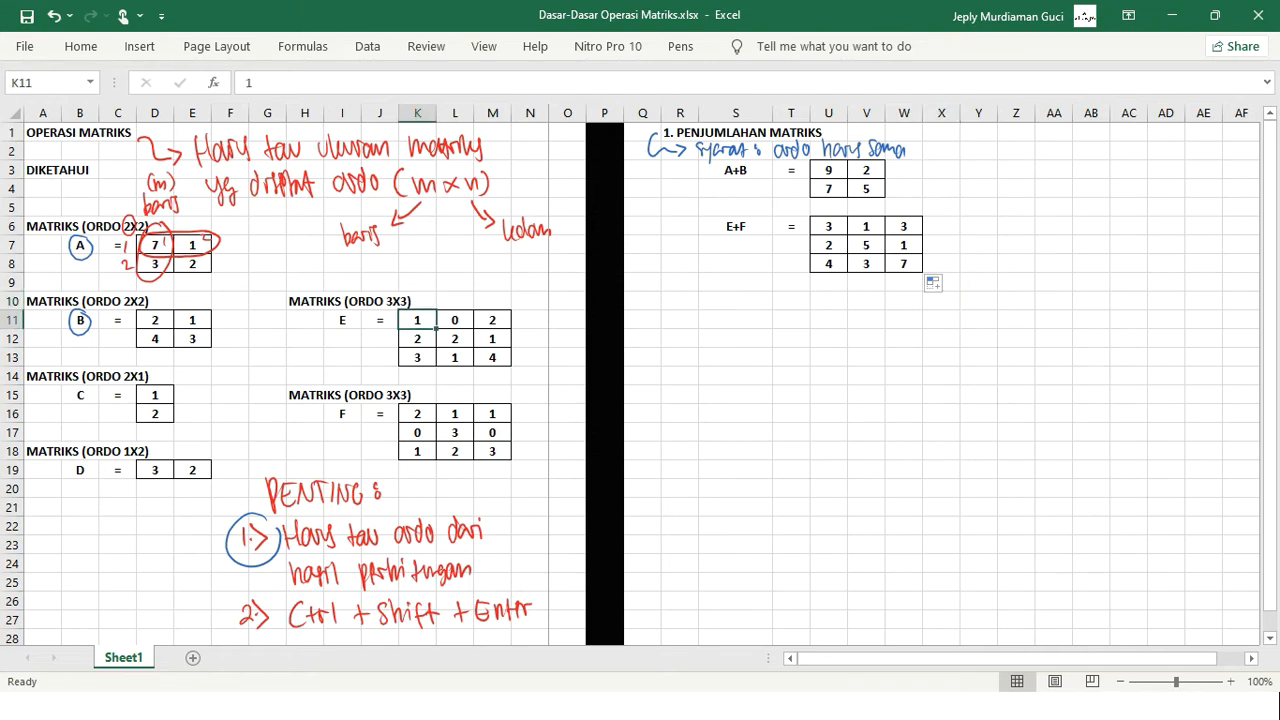
pyautogui.click(417, 414)
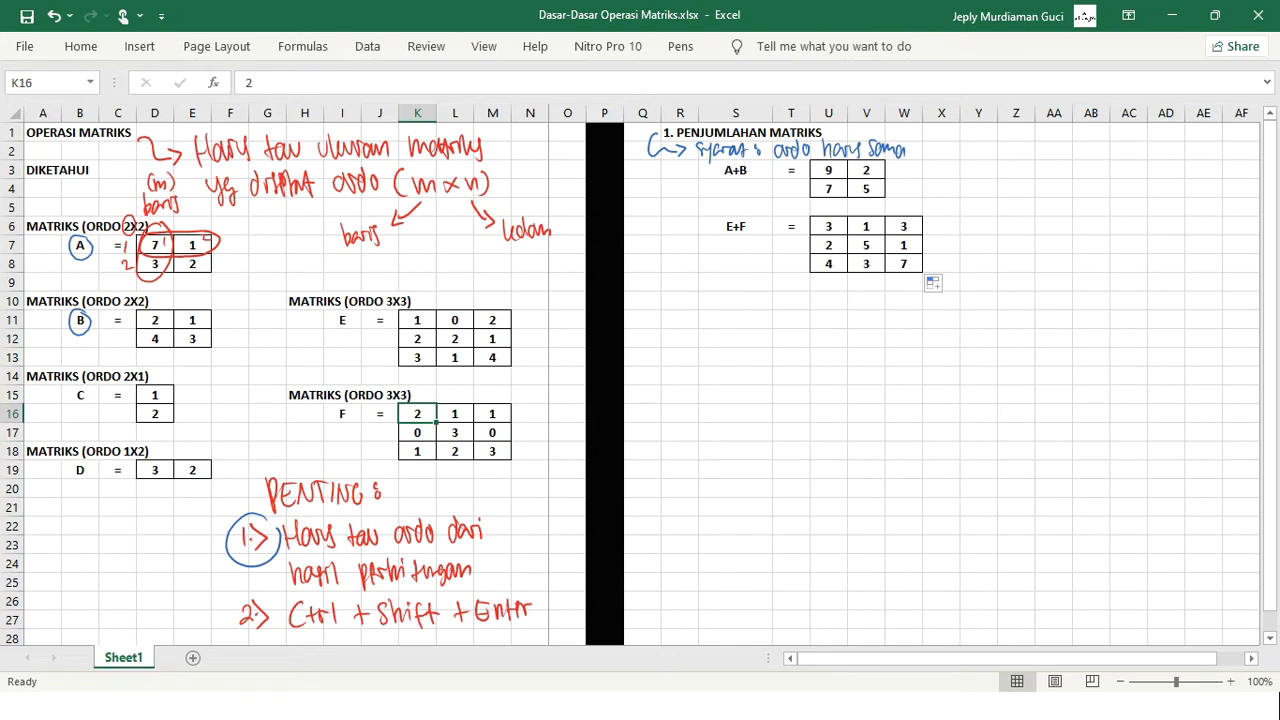
pyautogui.hotkey('ctrl', 'Return')
pyautogui.click(904, 264)
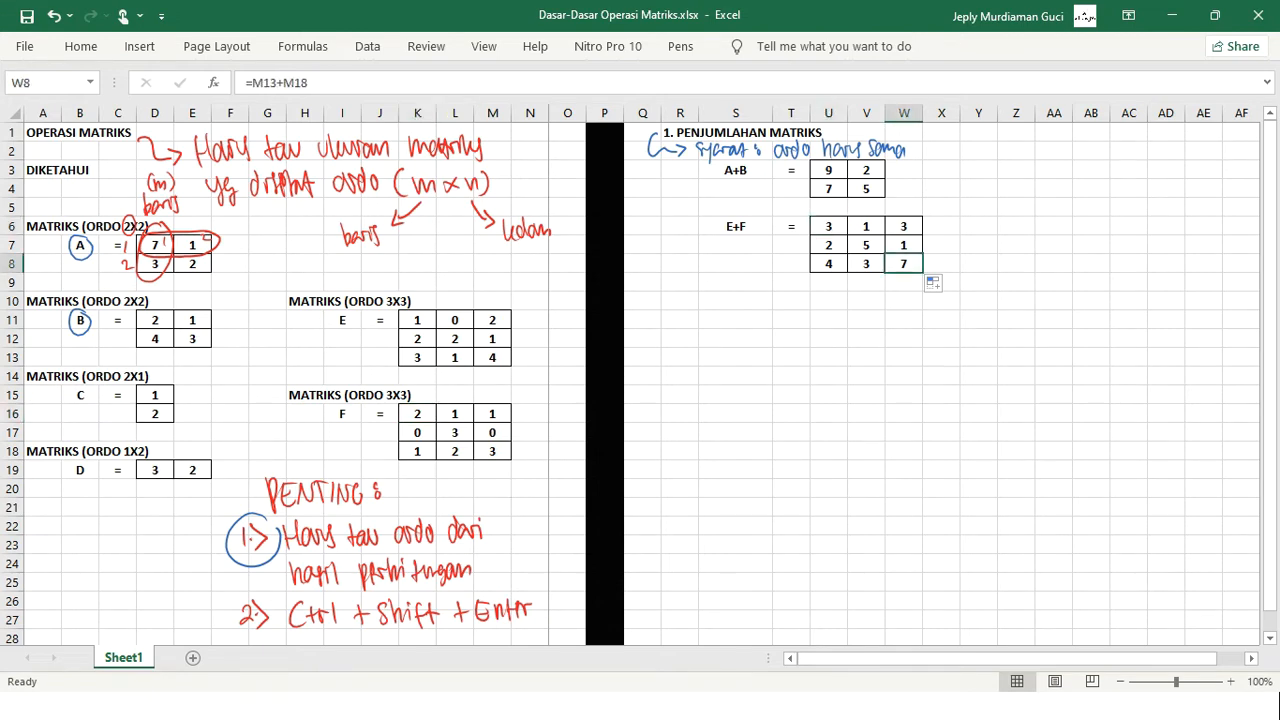
pyautogui.click(492, 357)
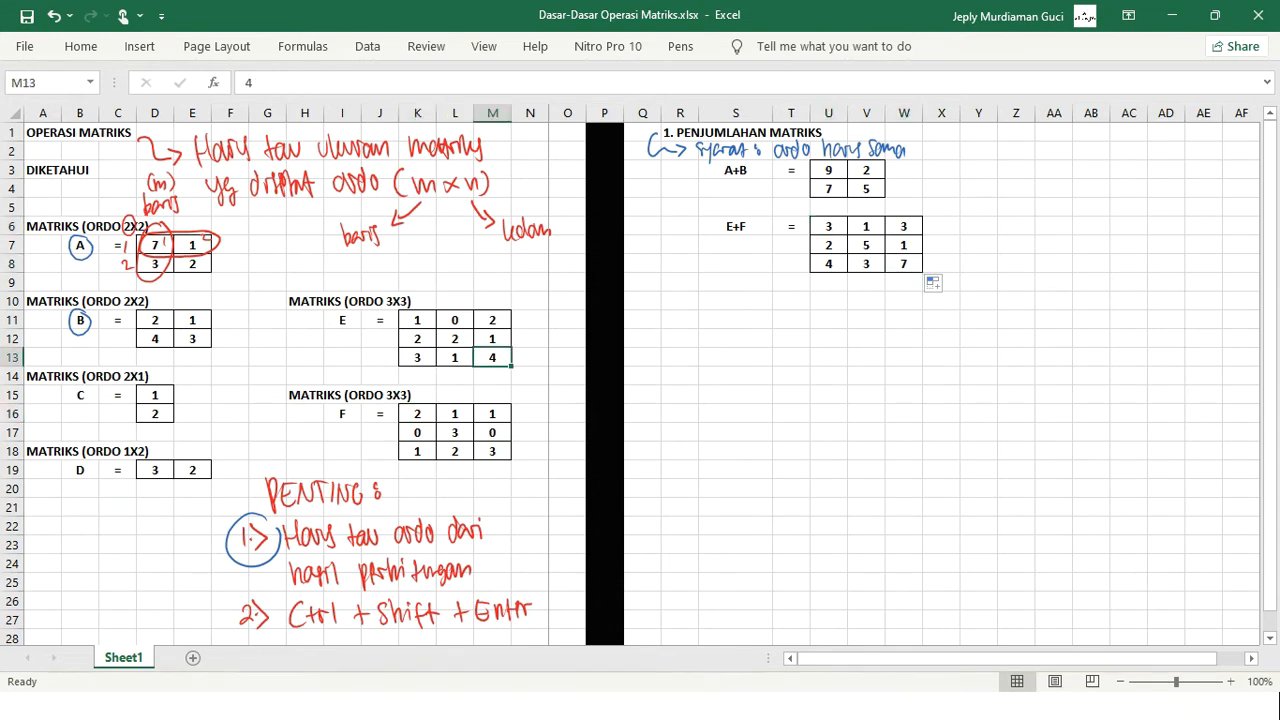
pyautogui.click(492, 451)
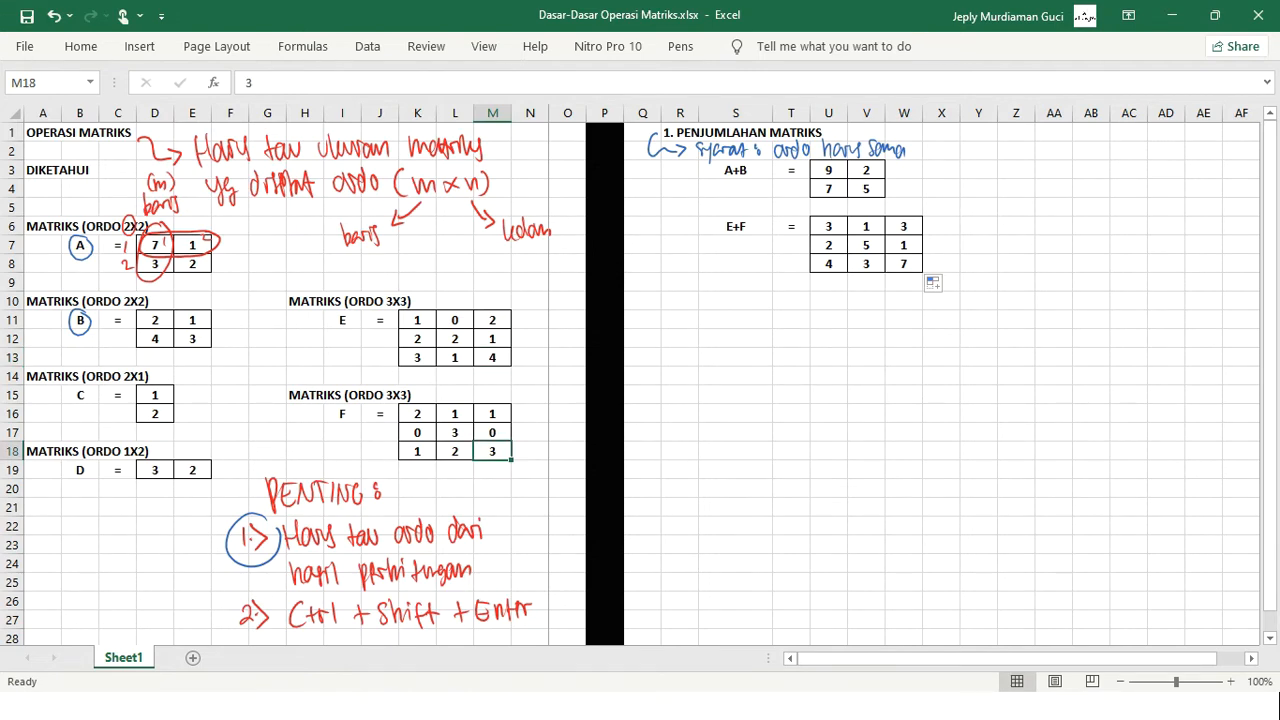
# Copy the "1. PENJUMLAHAN MATRIKS" heading from R1 to R10, below the E+F result.
pyautogui.click(680, 133)
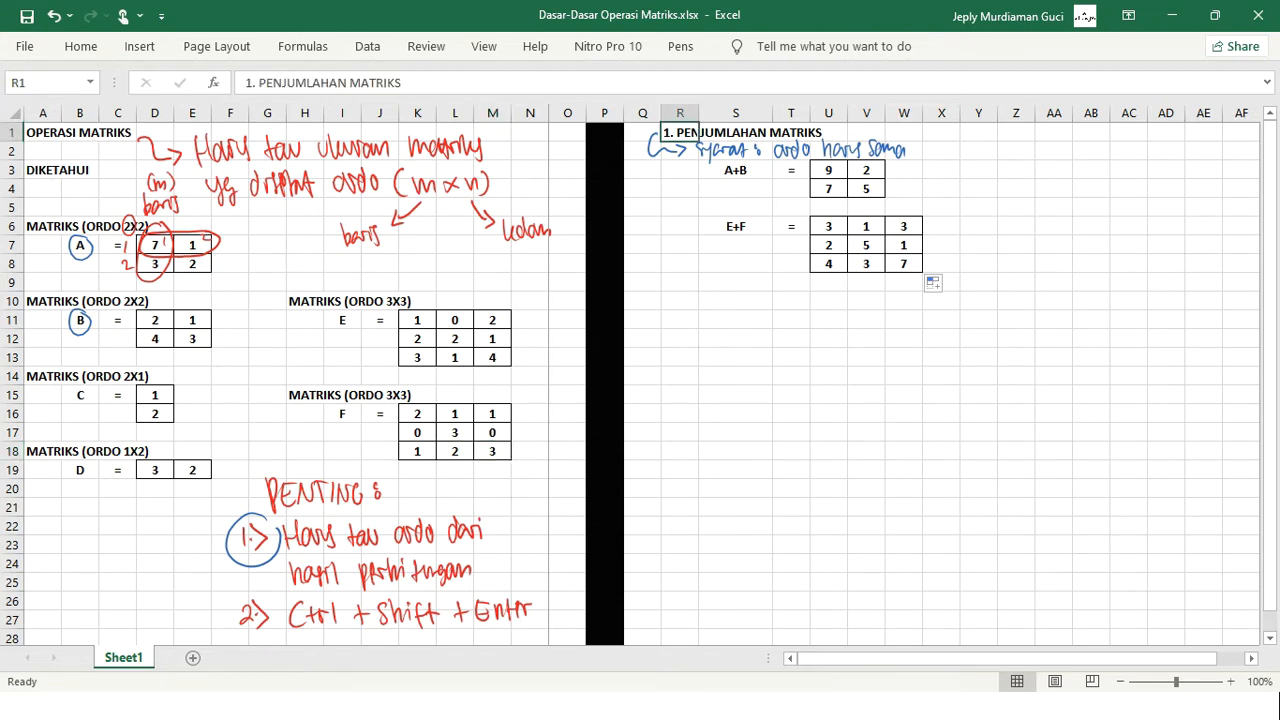
pyautogui.hotkey('ctrl', 'c')
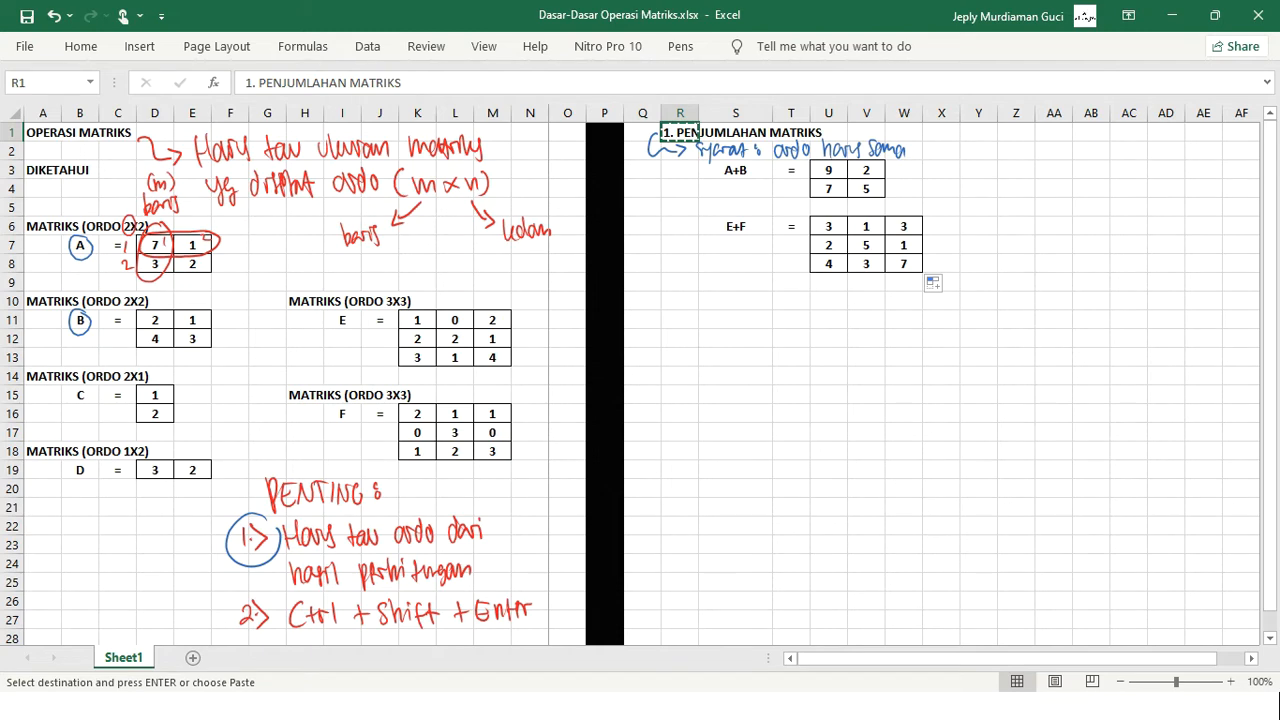
pyautogui.click(680, 301)
pyautogui.hotkey('ctrl', 'v')
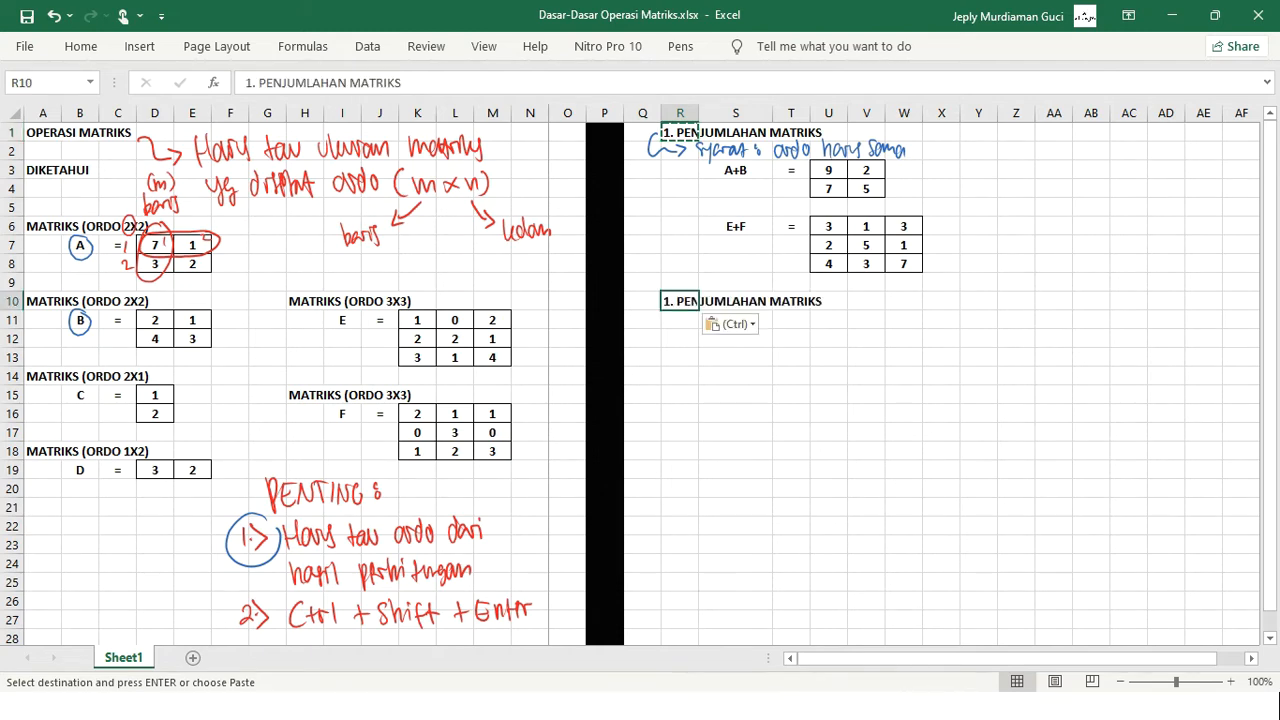
# Change the copied heading in R10 to "2. PENGURANGAN MATRIKS".
pyautogui.press('F2')
pyautogui.press('BackSpace')
pyautogui.write('2')
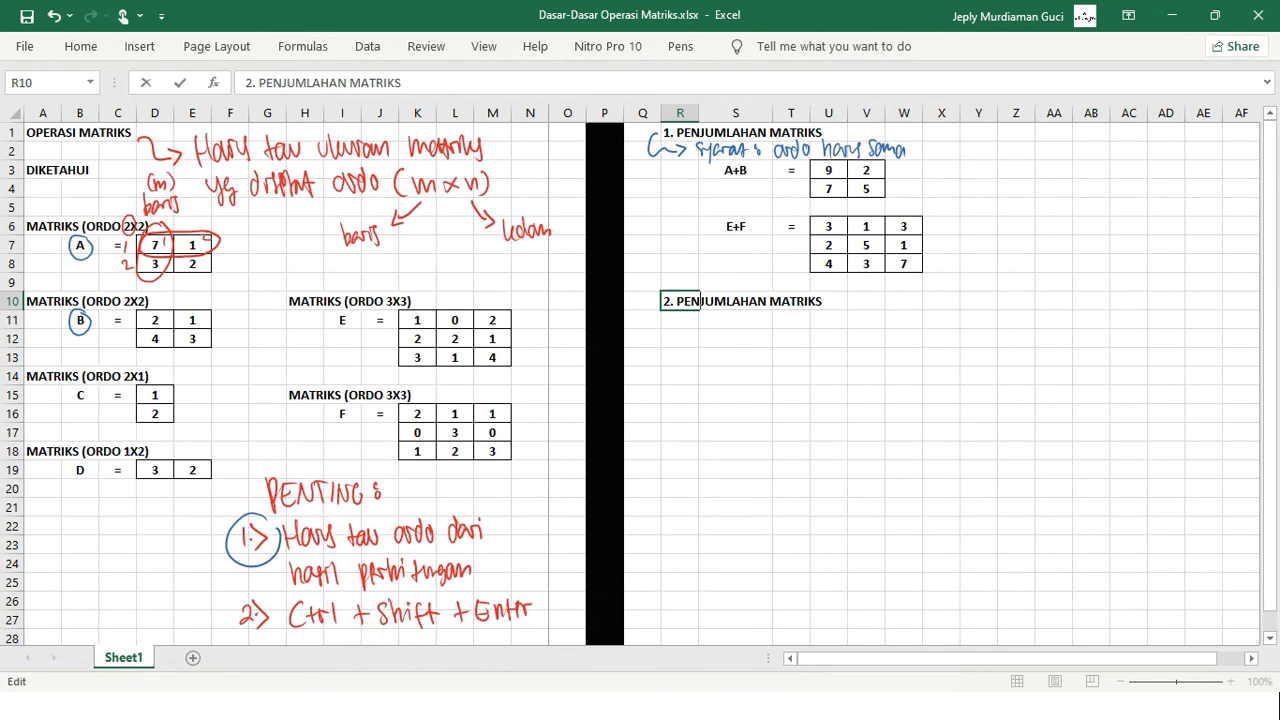
pyautogui.hotkey('shift', 'Right')
pyautogui.hotkey('shift', 'Right')
pyautogui.hotkey('shift', 'Right')
pyautogui.hotkey('shift', 'Right')
pyautogui.hotkey('shift', 'Right')
pyautogui.hotkey('shift', 'Right')
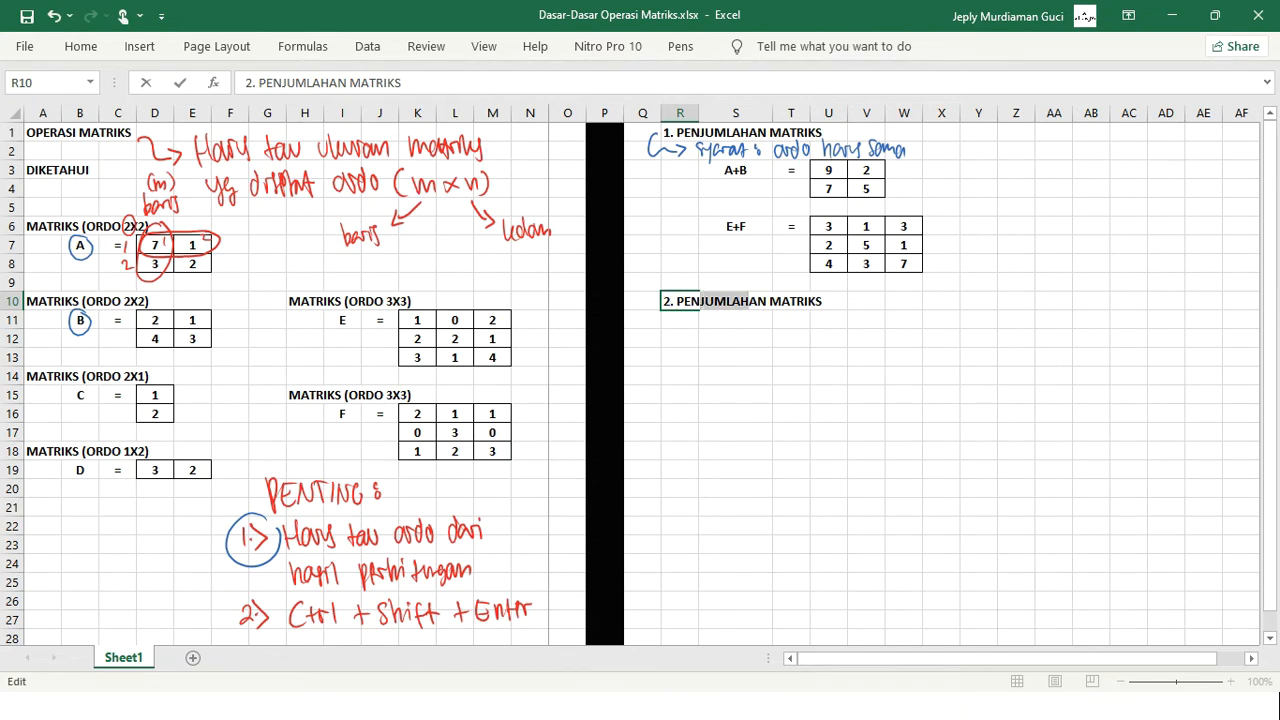
pyautogui.write('GURA')
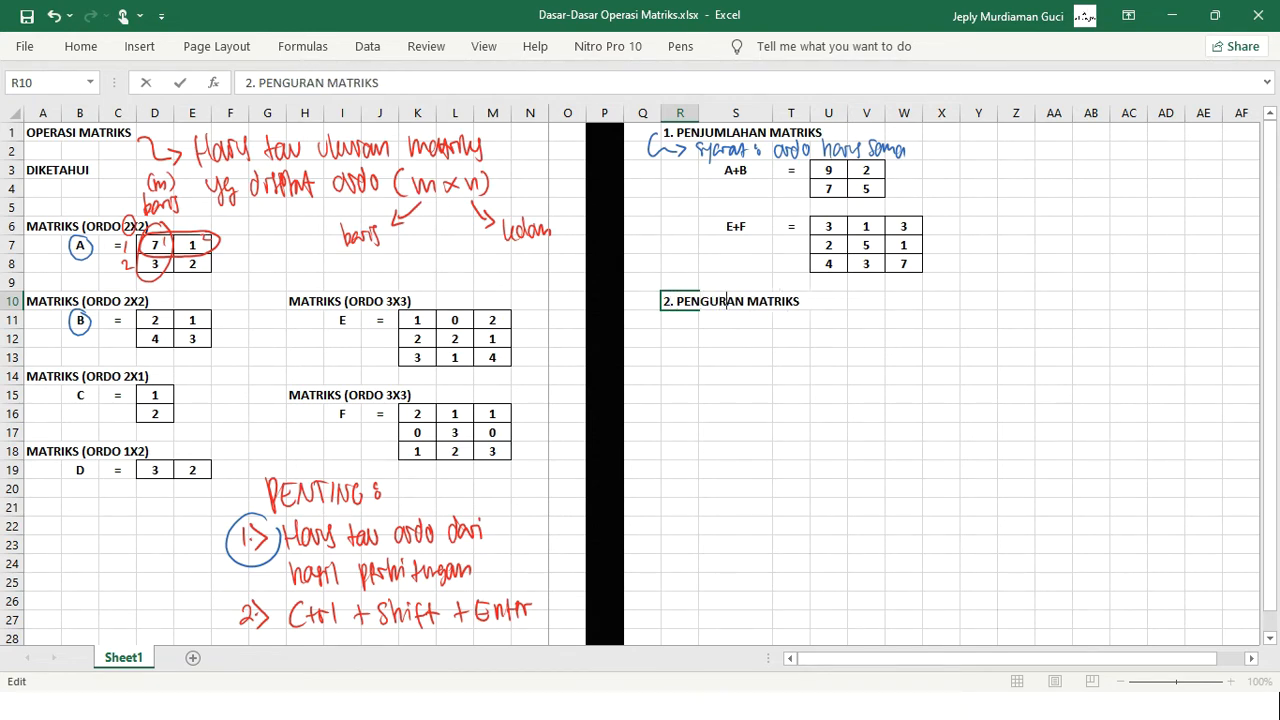
pyautogui.write('NGAN')
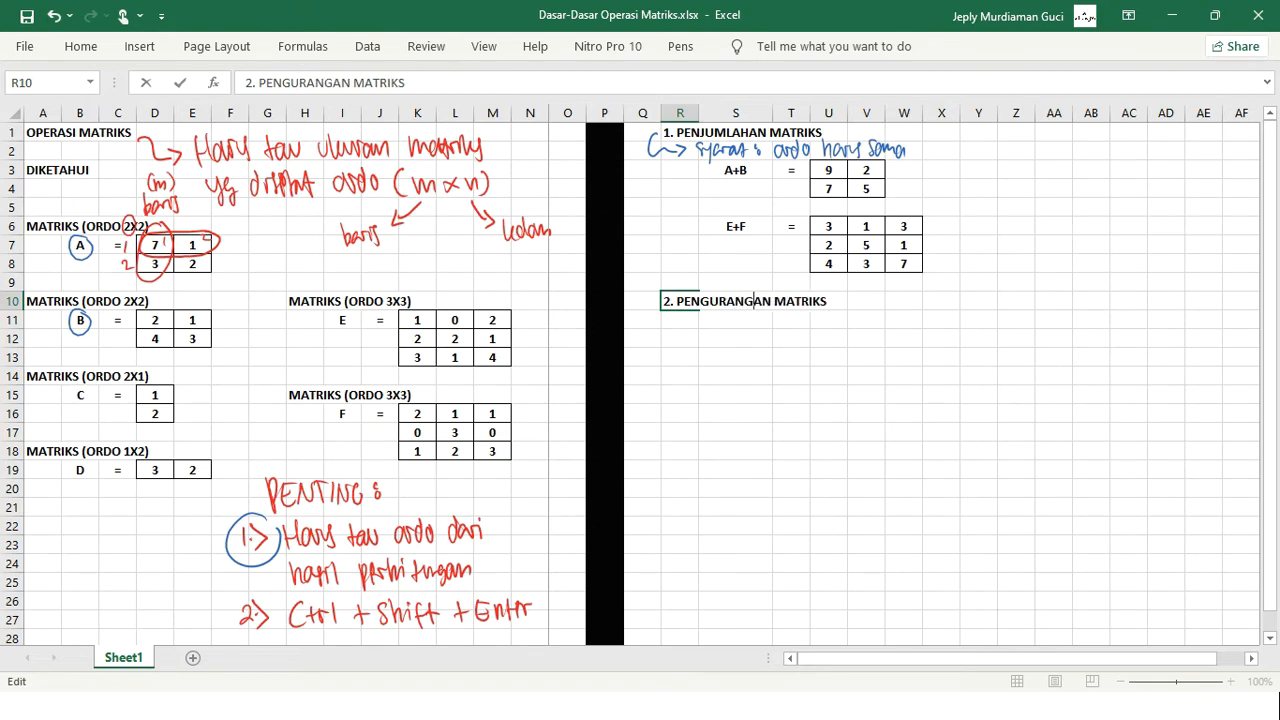
pyautogui.press('Return')
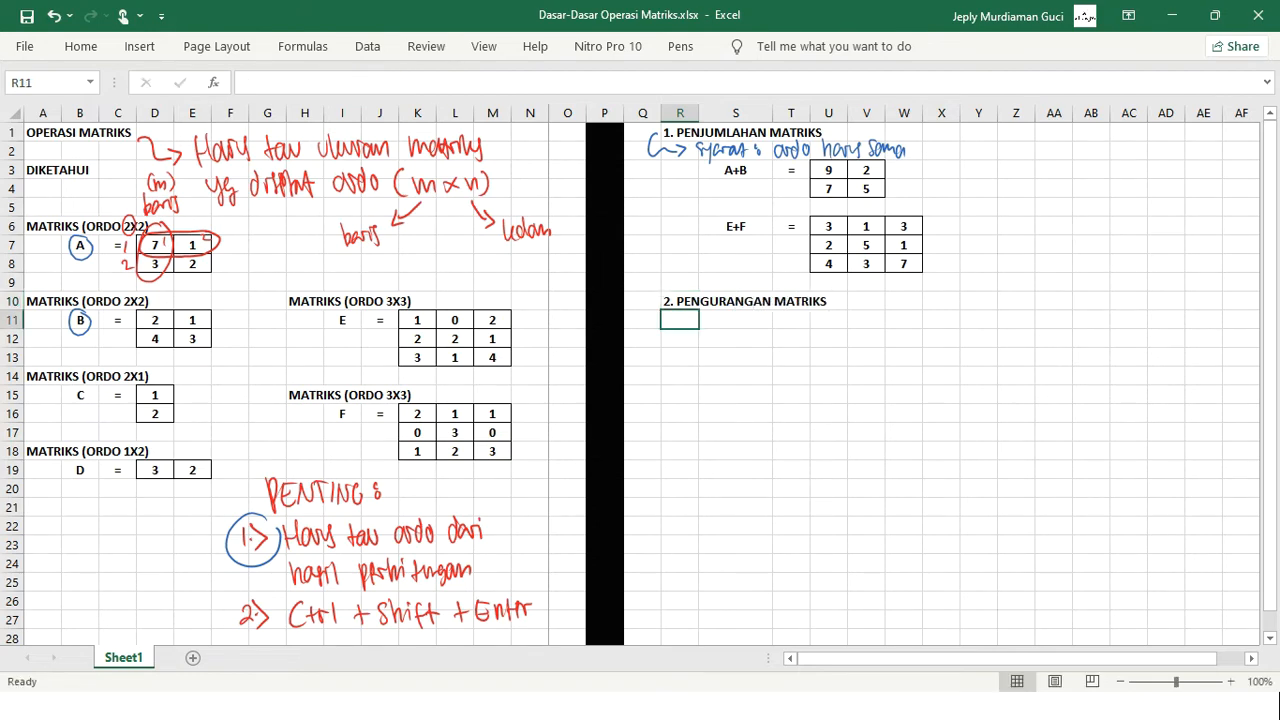
# Copy the addition labels and result grids S3:W8 to S12 under the PENGURANGAN MATRIKS heading.
pyautogui.moveTo(735, 170); pyautogui.dragTo(904, 264)
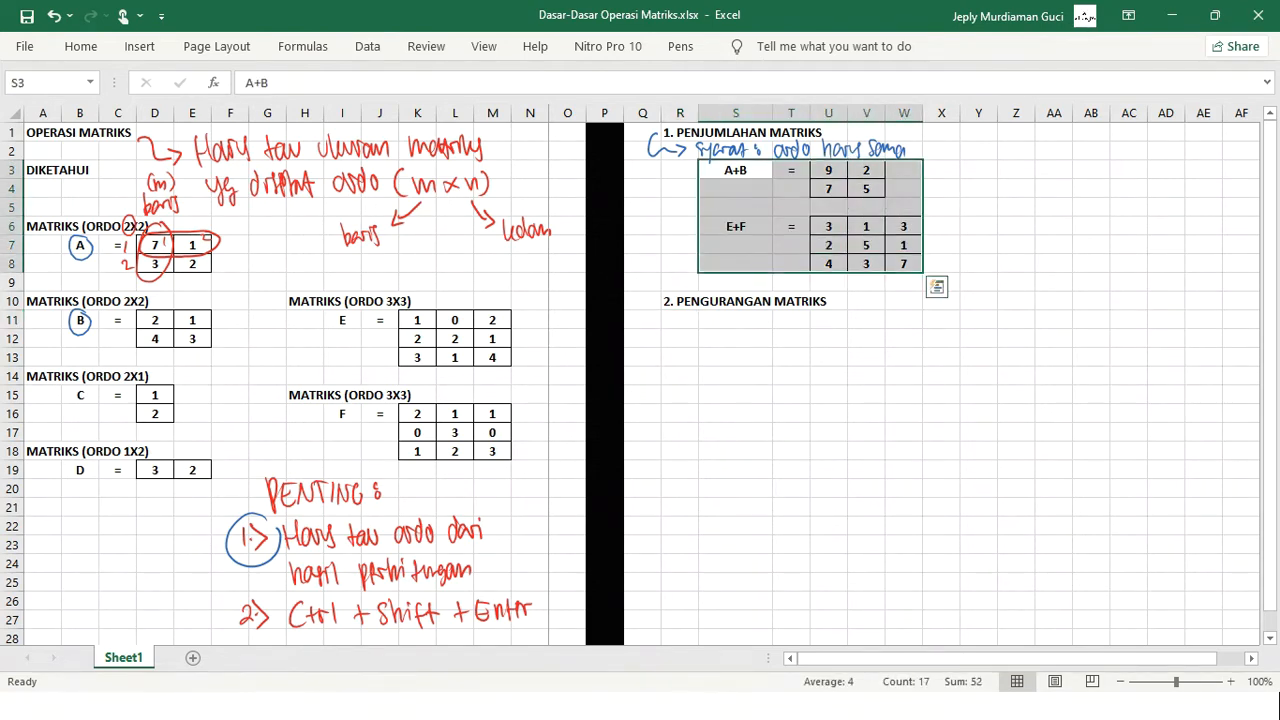
pyautogui.hotkey('ctrl', 'c')
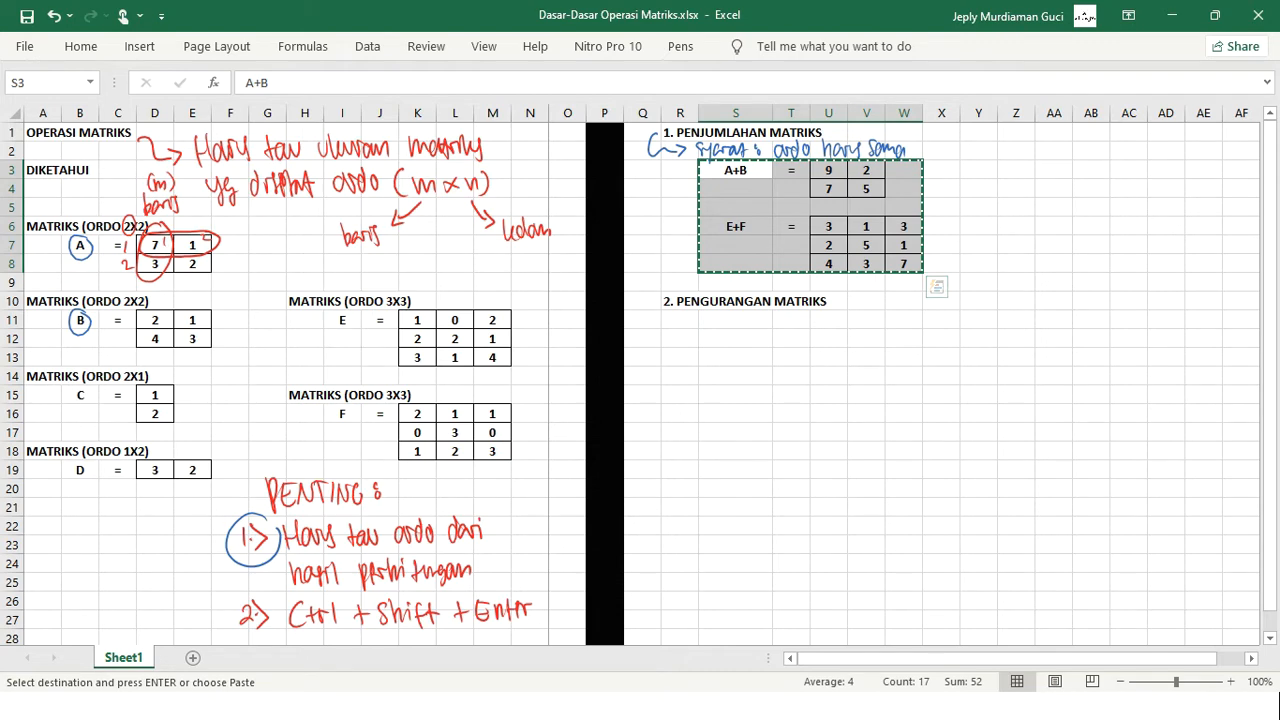
pyautogui.click(735, 339)
pyautogui.hotkey('ctrl', 'v')
# Change the copied label in S12 to "A-B" and the one in S15 to "E-F".
pyautogui.click(735, 339)
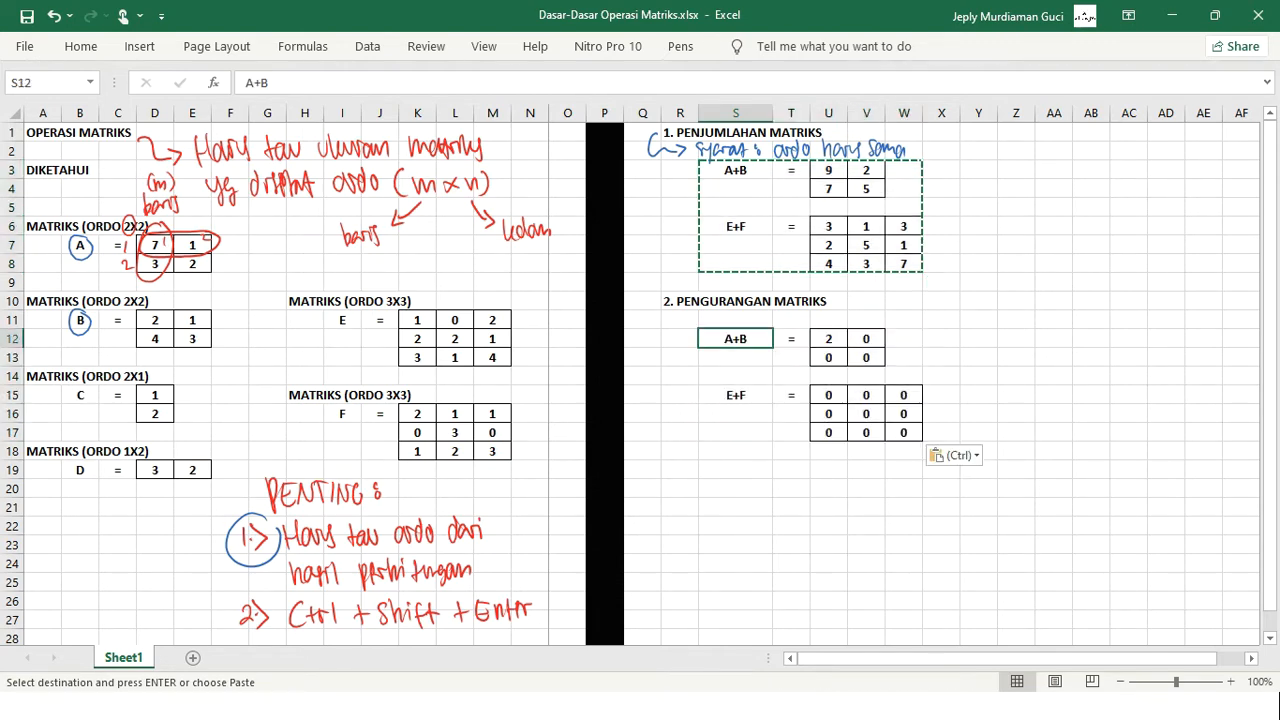
pyautogui.write('A-')
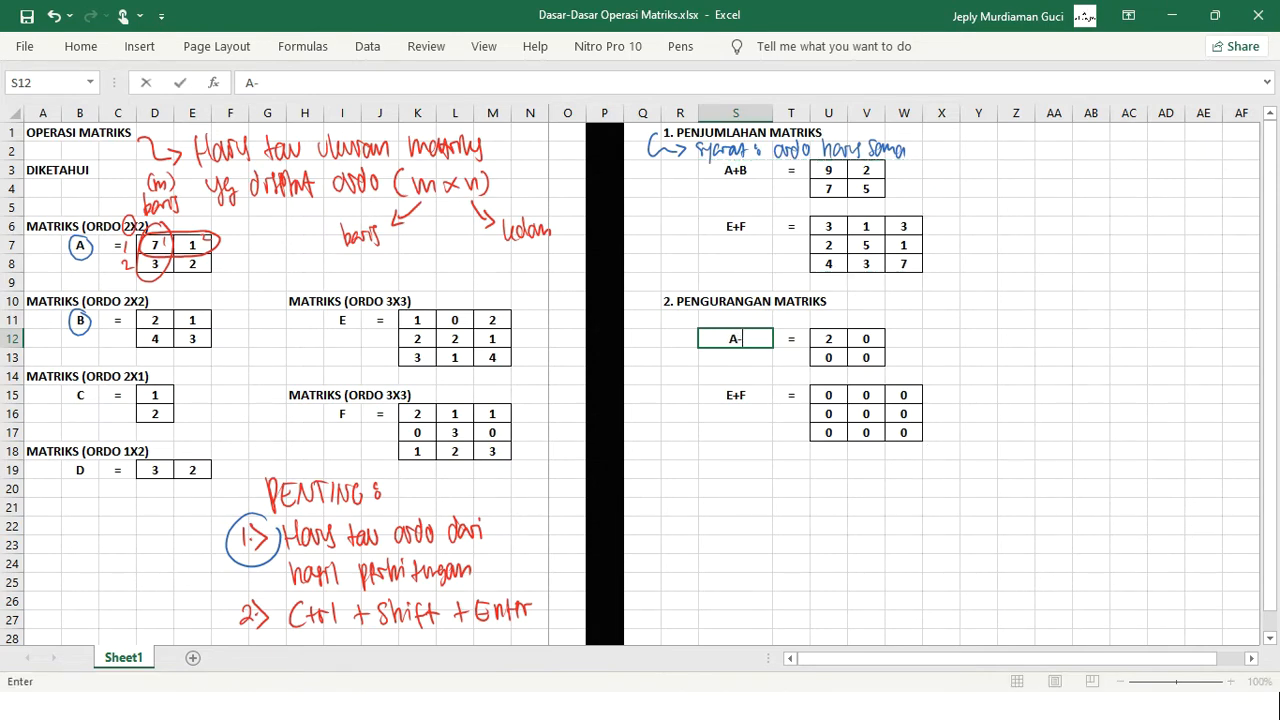
pyautogui.write('B')
pyautogui.press('Down')
pyautogui.press('Down')
pyautogui.press('Down')
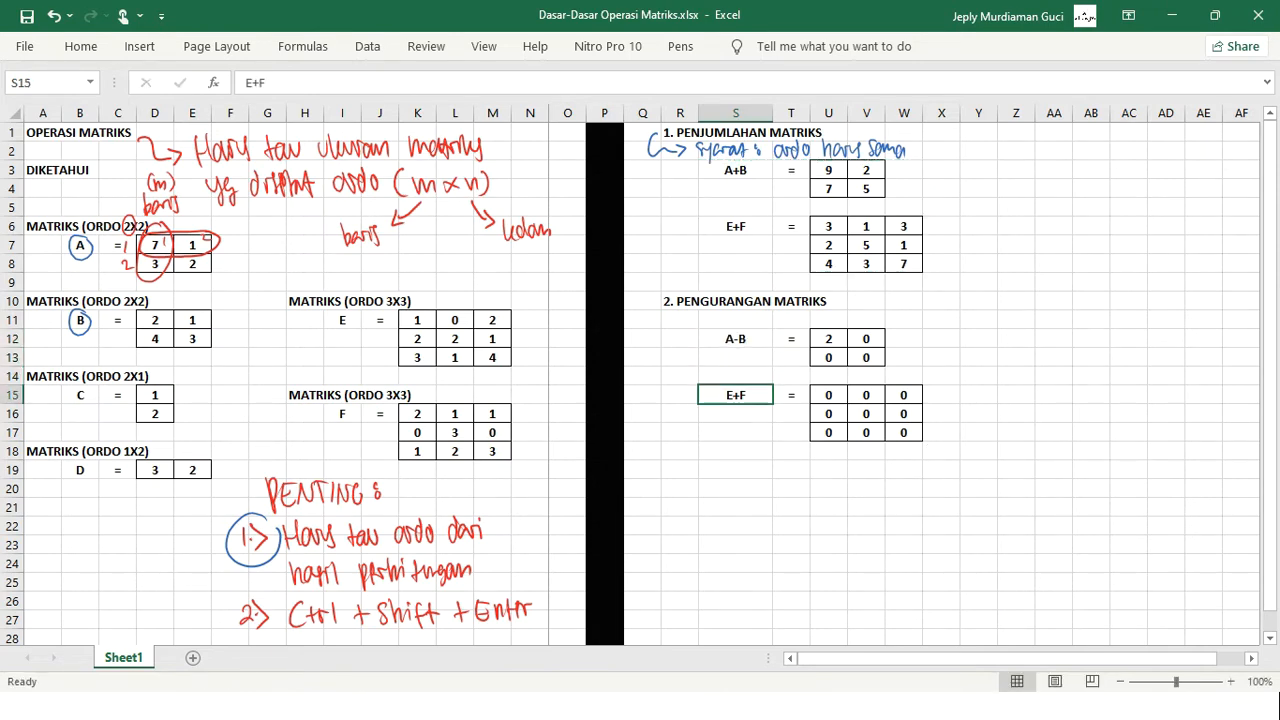
pyautogui.write('E-F')
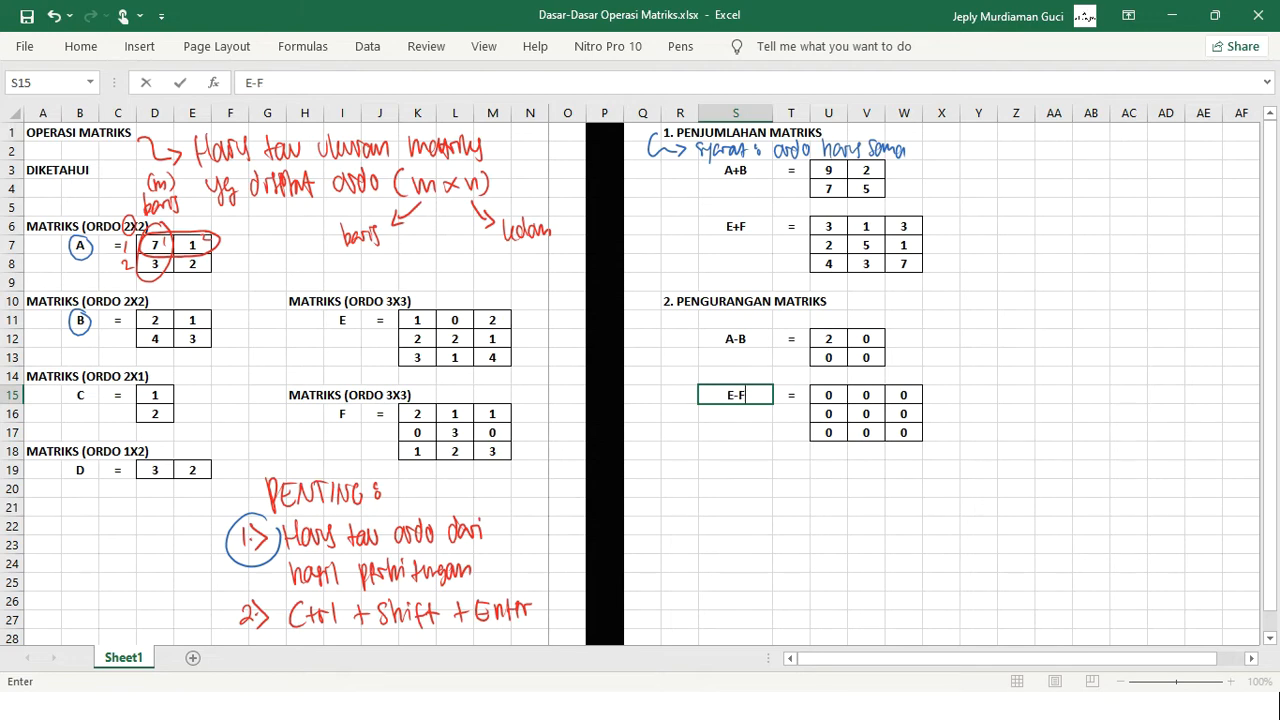
pyautogui.press('Return')
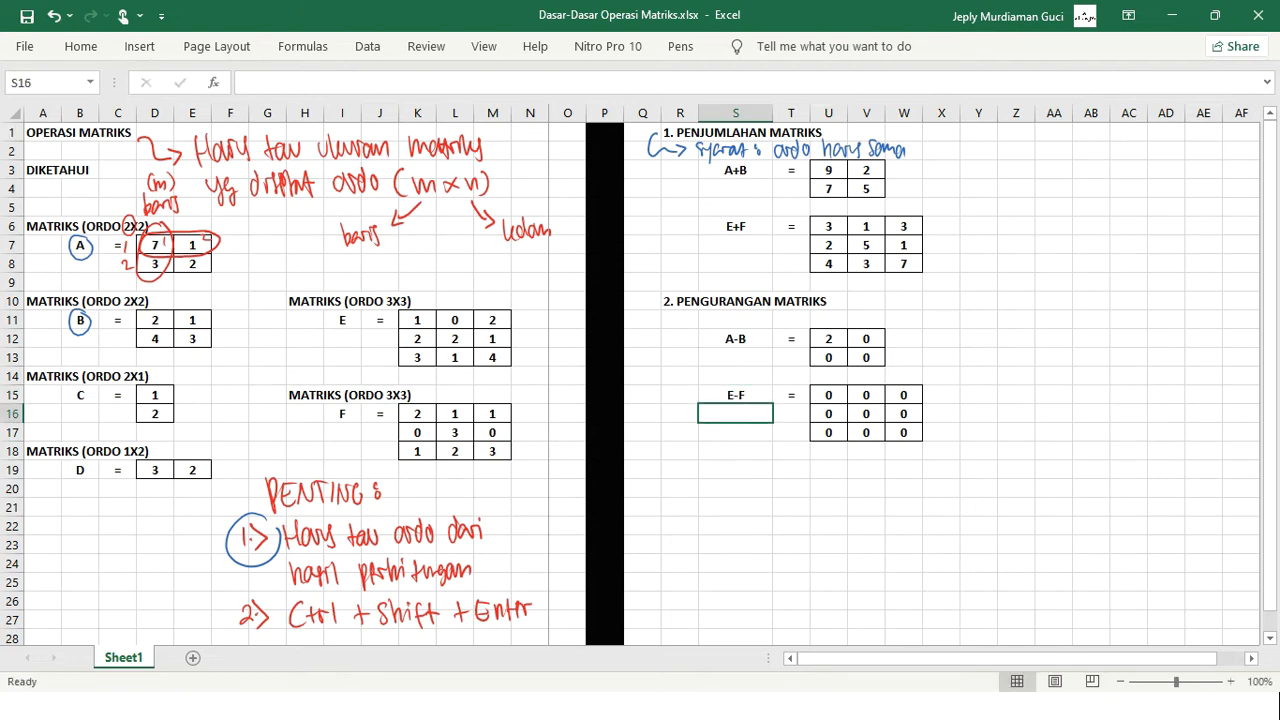
# Enter the formula =D7-D11 in U12 for the first element of A-B.
pyautogui.click(829, 339)
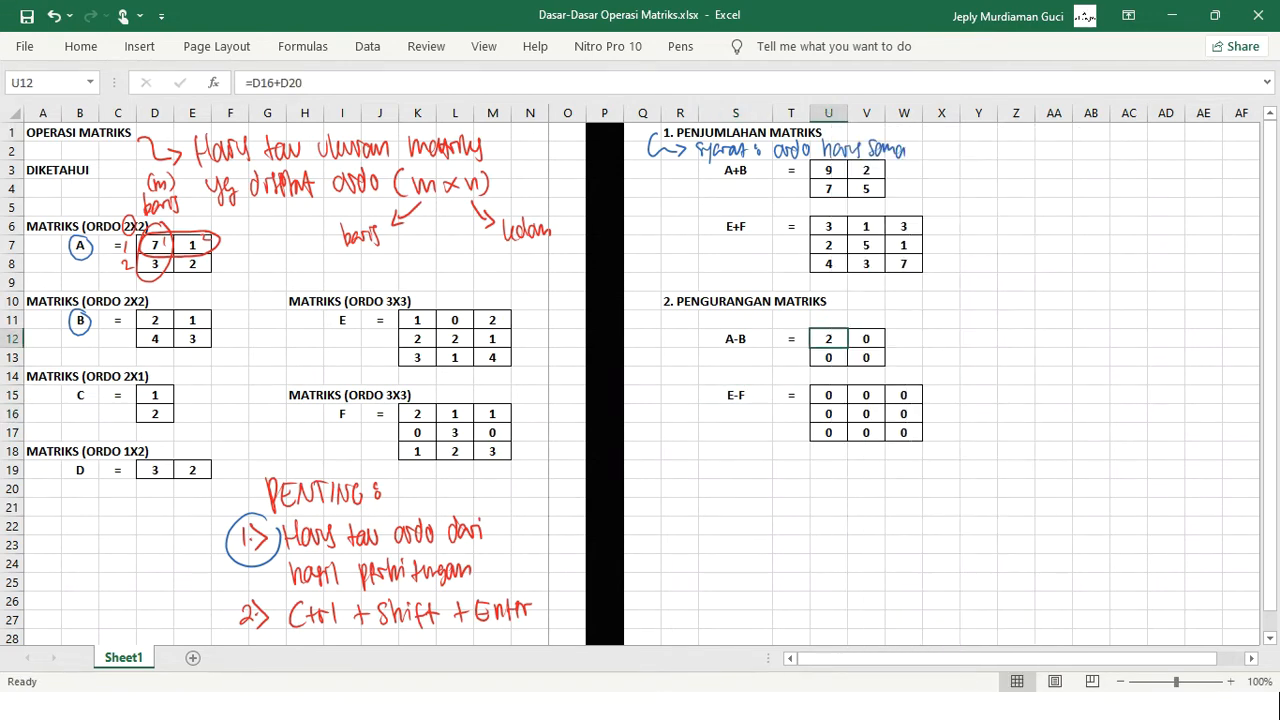
pyautogui.write('=')
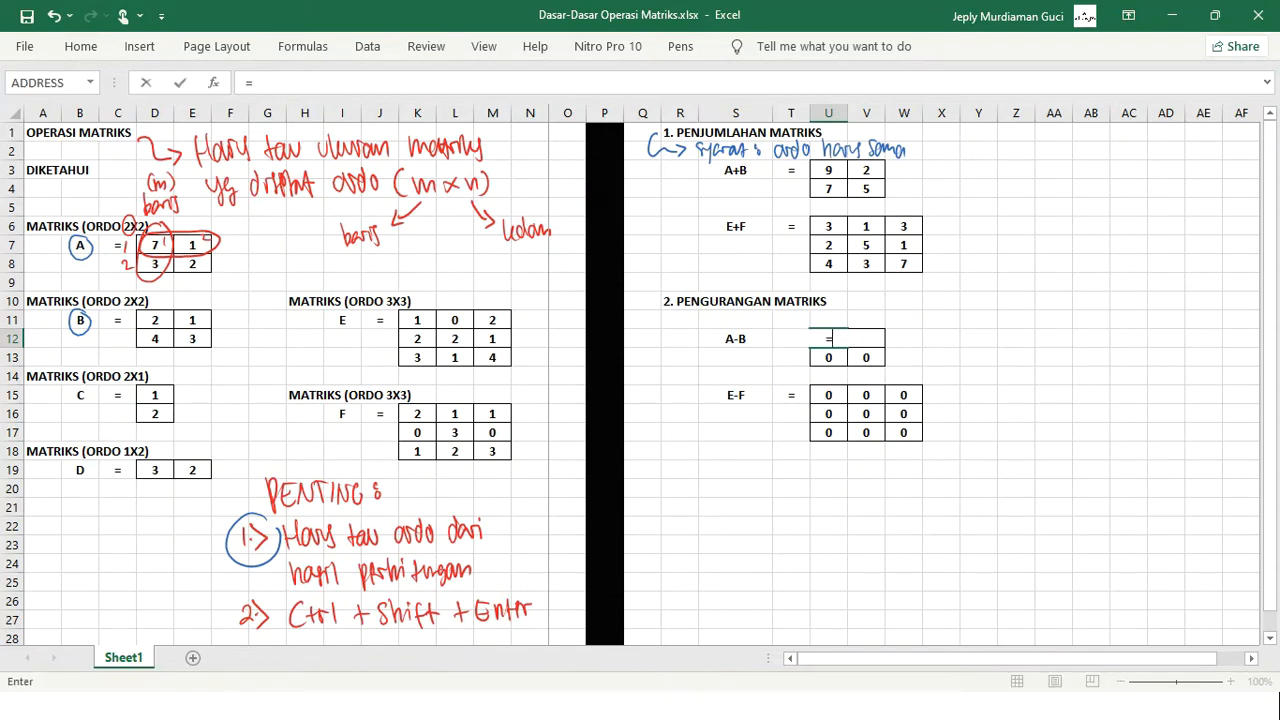
pyautogui.click(192, 301)
pyautogui.press('Left')
pyautogui.press('Up')
pyautogui.press('Up')
pyautogui.press('Up')
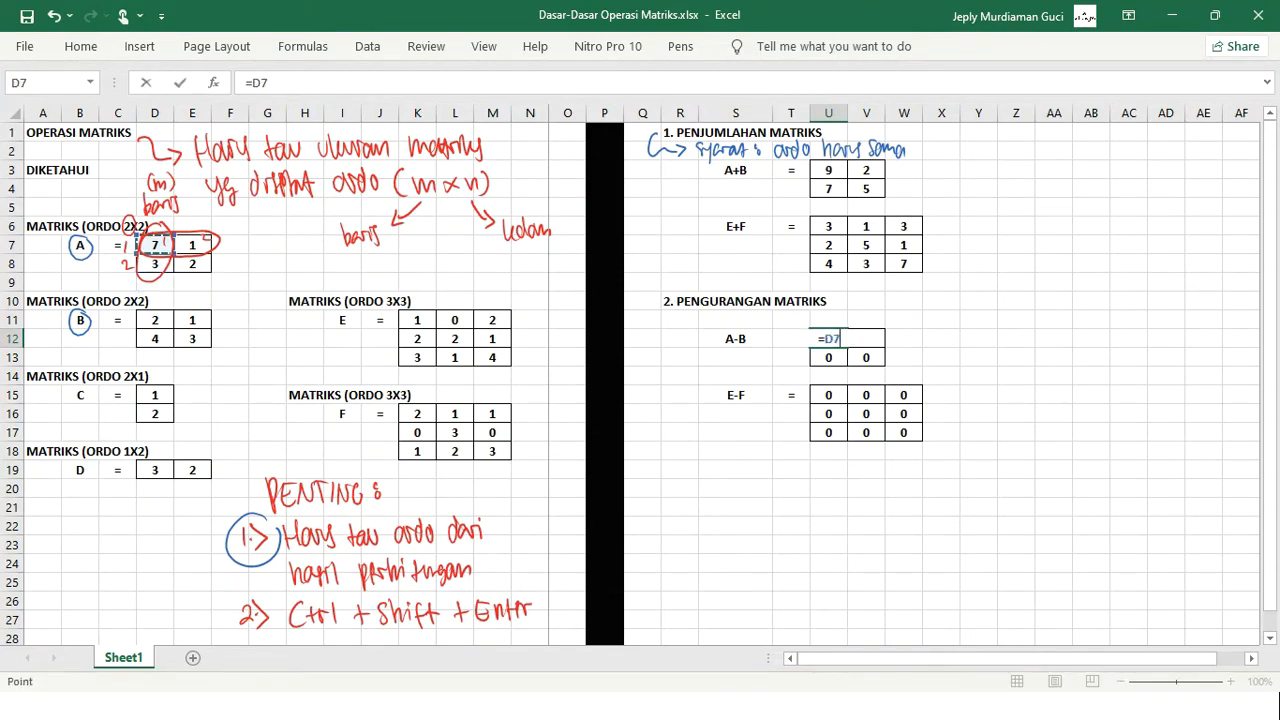
pyautogui.write('-')
pyautogui.click(155, 320)
pyautogui.press('Return')
# Fill the U12 subtraction formula across the rest of the A-B result grid, U12:V13.
pyautogui.click(829, 339)
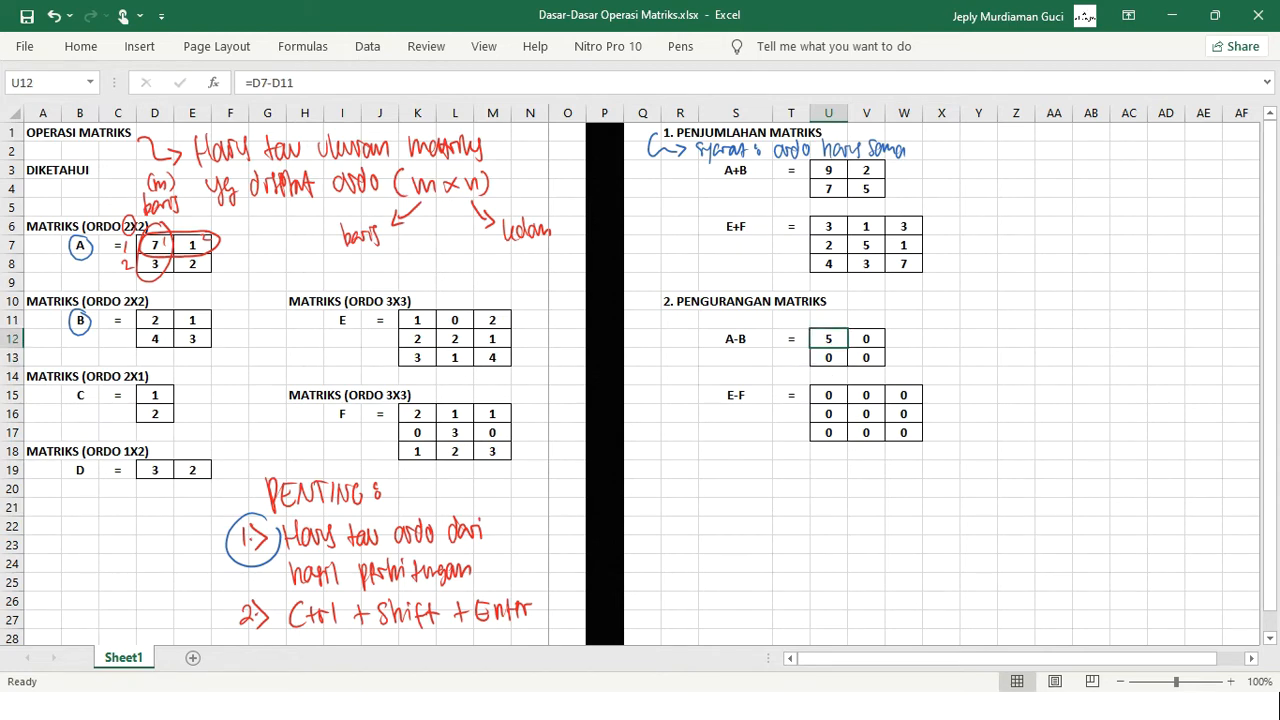
pyautogui.moveTo(847, 348); pyautogui.dragTo(885, 366)
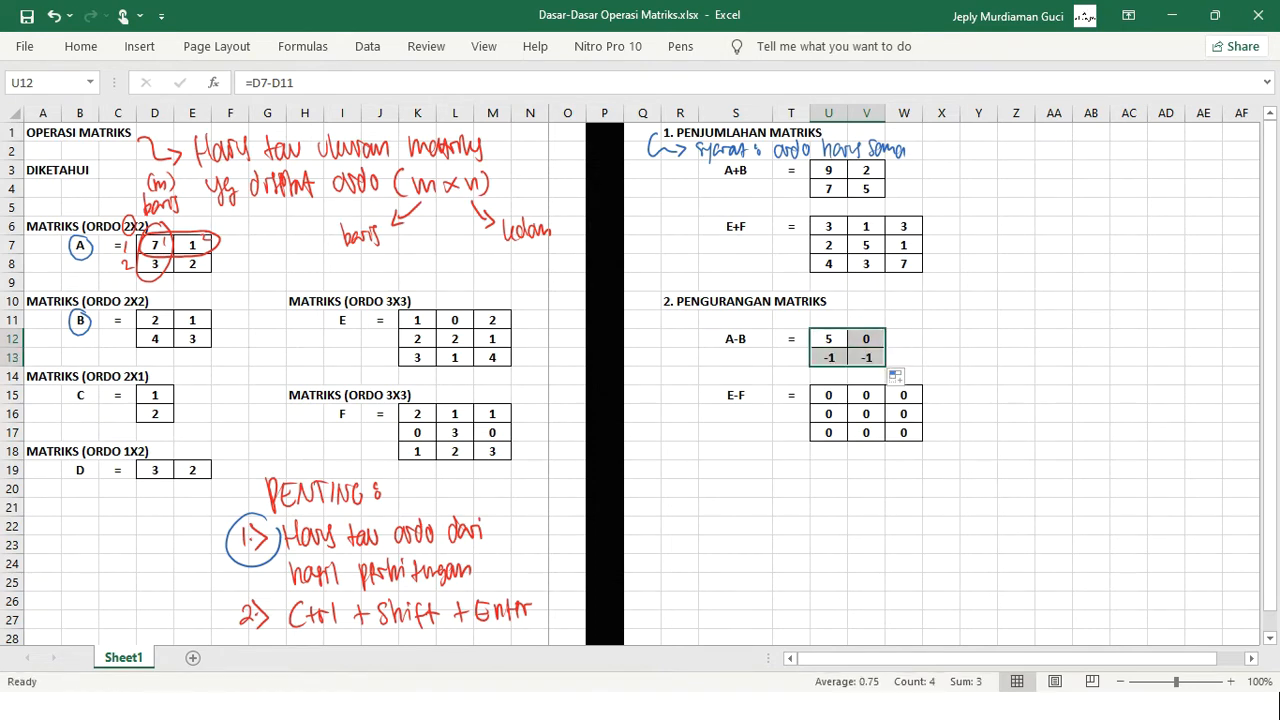
pyautogui.click(829, 339)
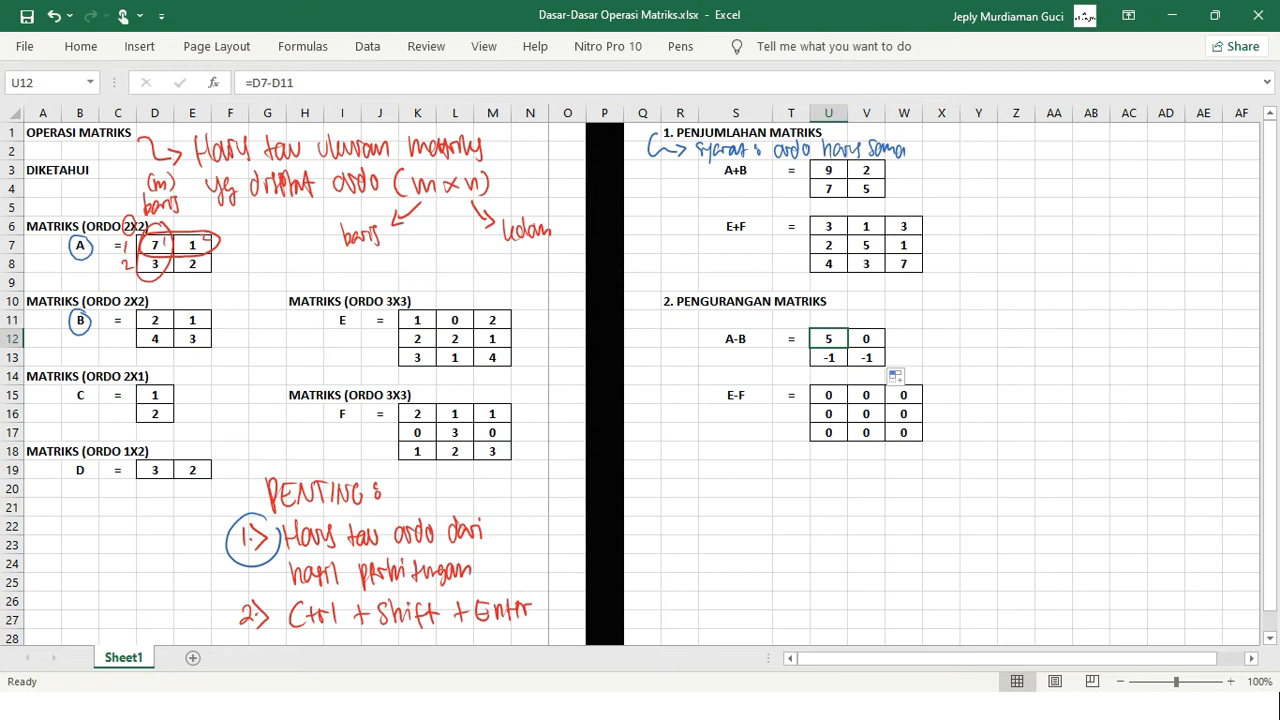
# Enter the formula =K11-K16 in U15 for the first element of E-F.
pyautogui.click(829, 395)
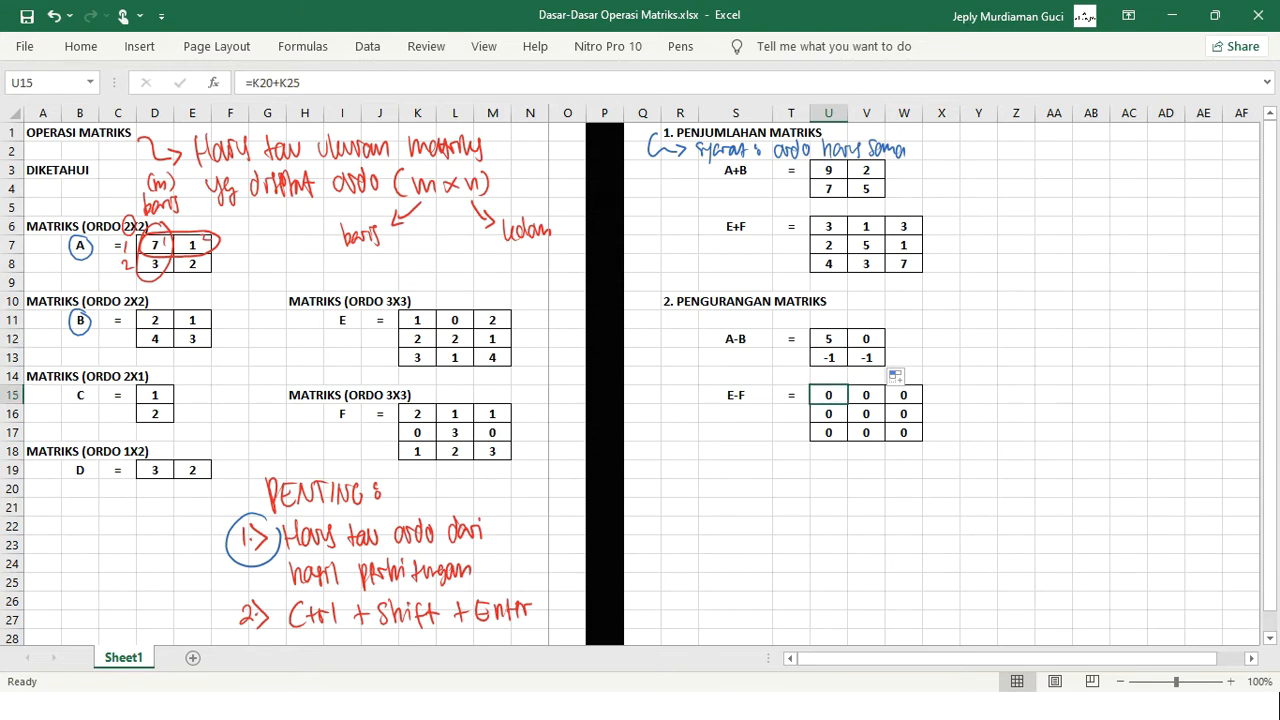
pyautogui.write('=')
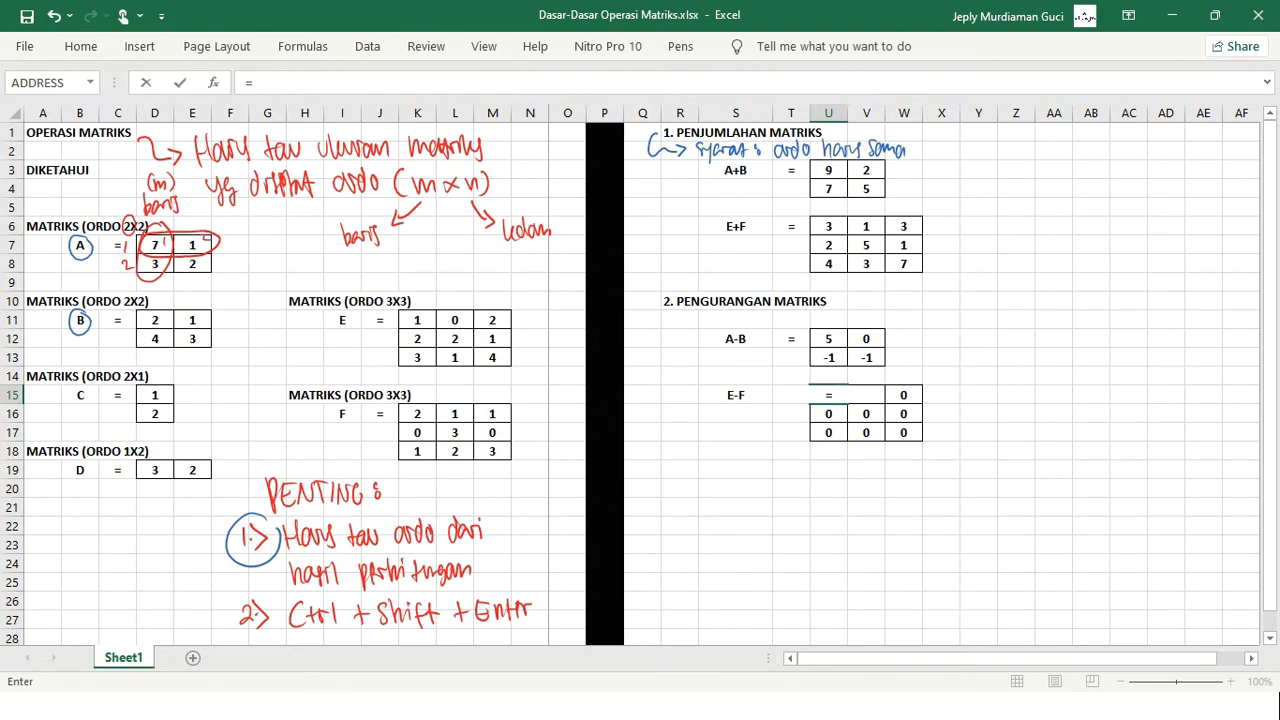
pyautogui.click(417, 320)
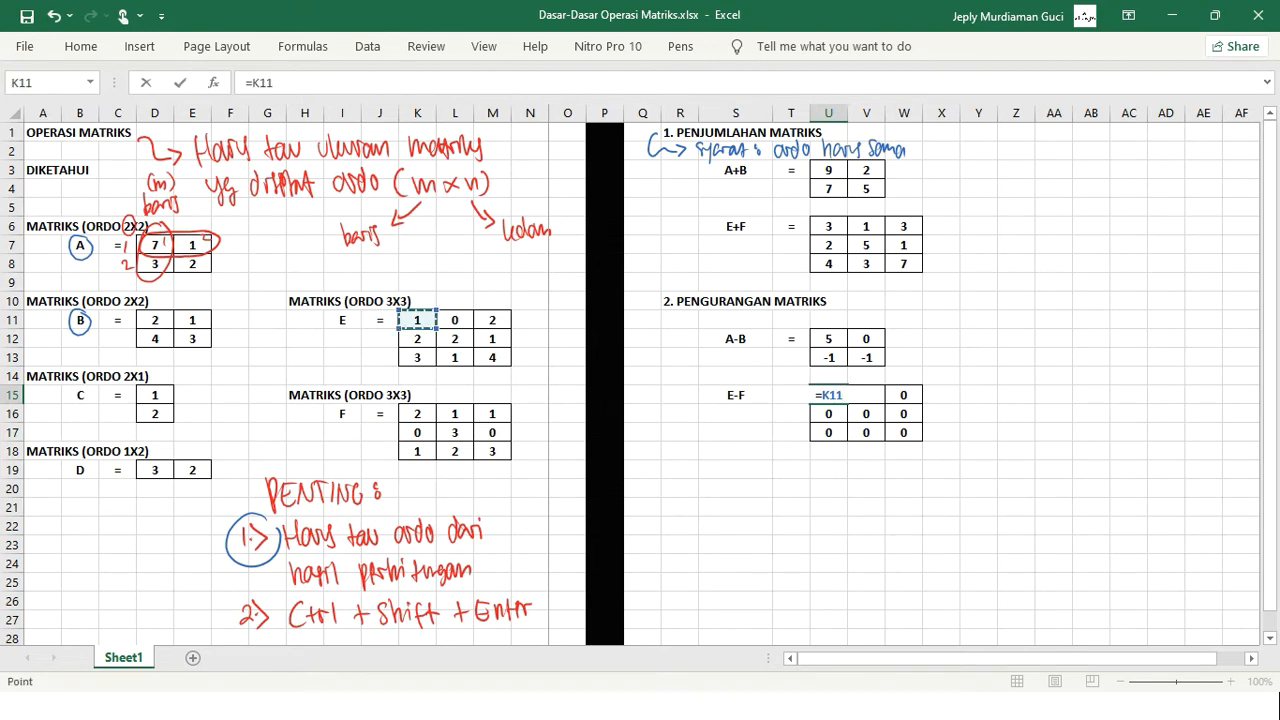
pyautogui.write('-')
pyautogui.click(417, 414)
pyautogui.press('Return')
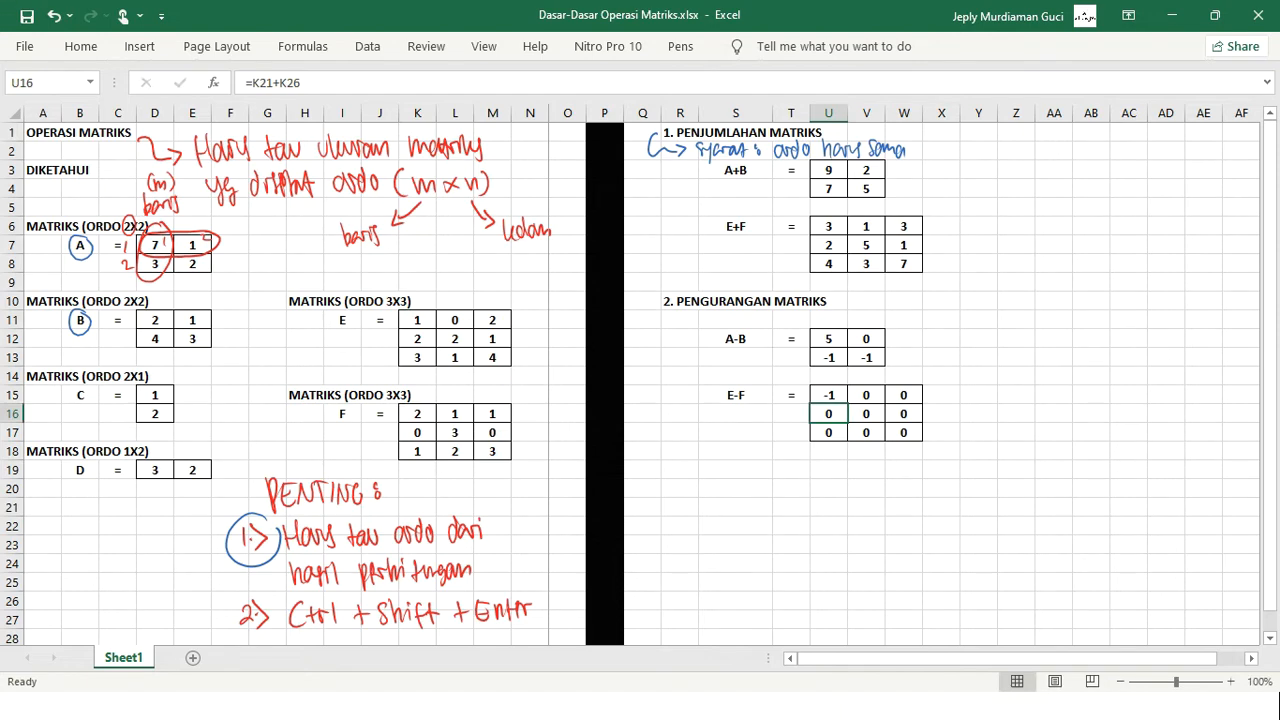
# Fill the U15 subtraction formula across the rest of the E-F result grid, U15:W17.
pyautogui.click(829, 395)
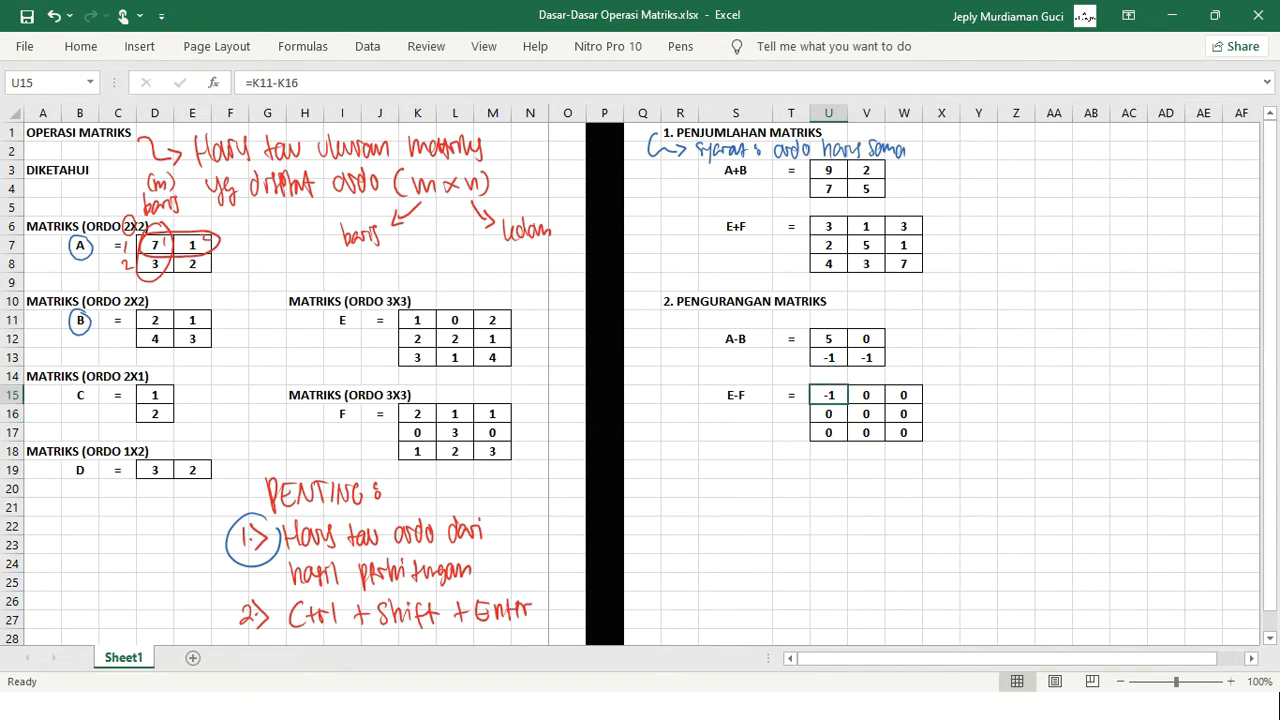
pyautogui.moveTo(847, 404); pyautogui.dragTo(920, 440)
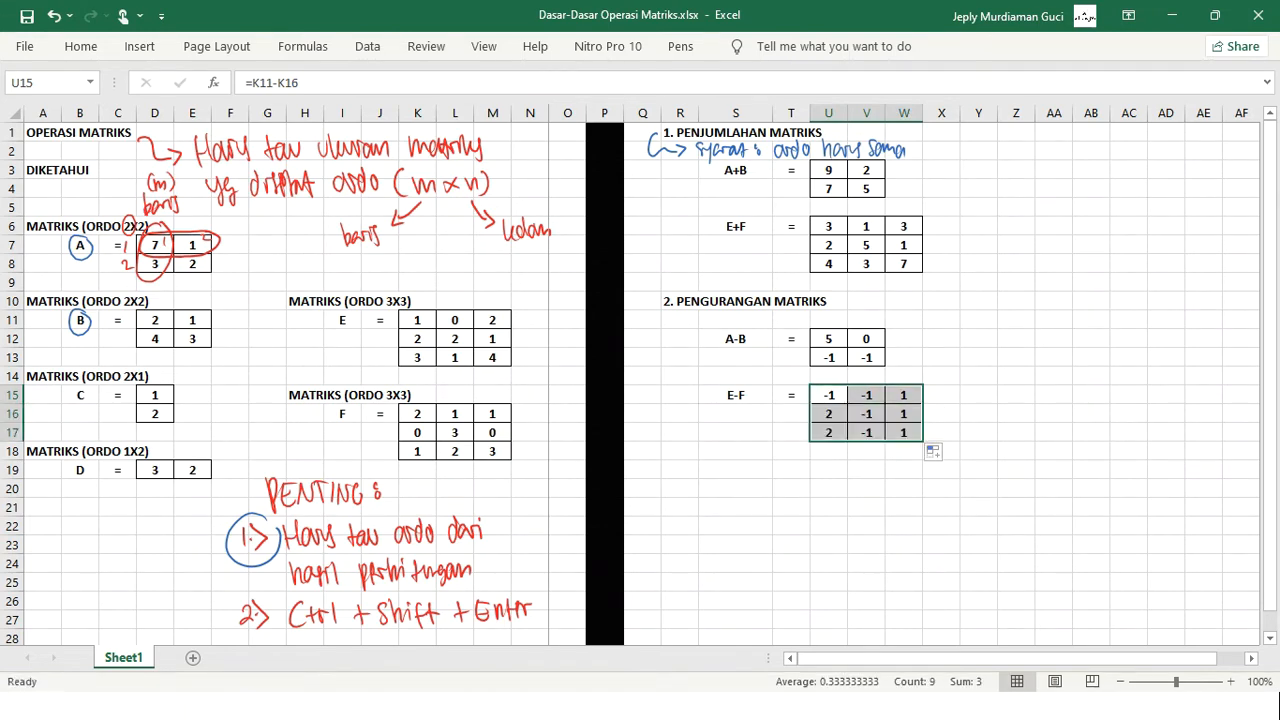
pyautogui.click(979, 432)
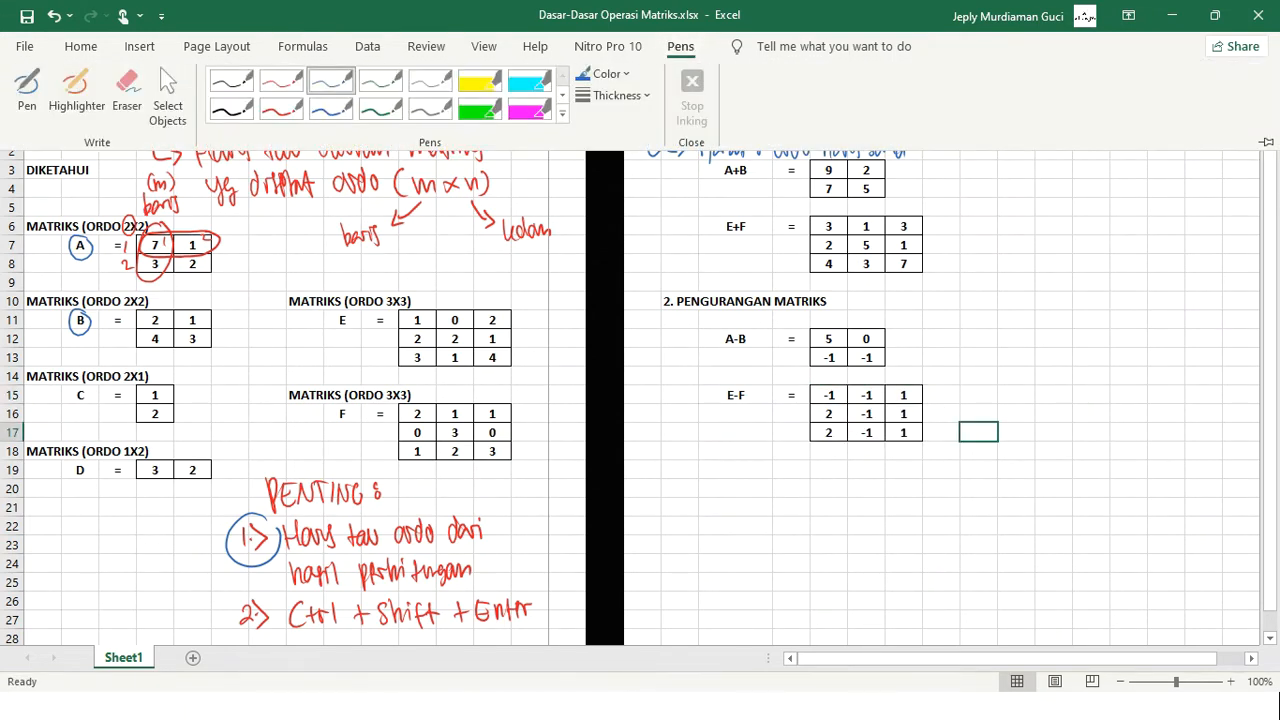
# Handwrite the note "syarat: ordo harus sama" in red ink with an arrow under the PENGURANGAN MATRIKS heading.
pyautogui.click(281, 81)
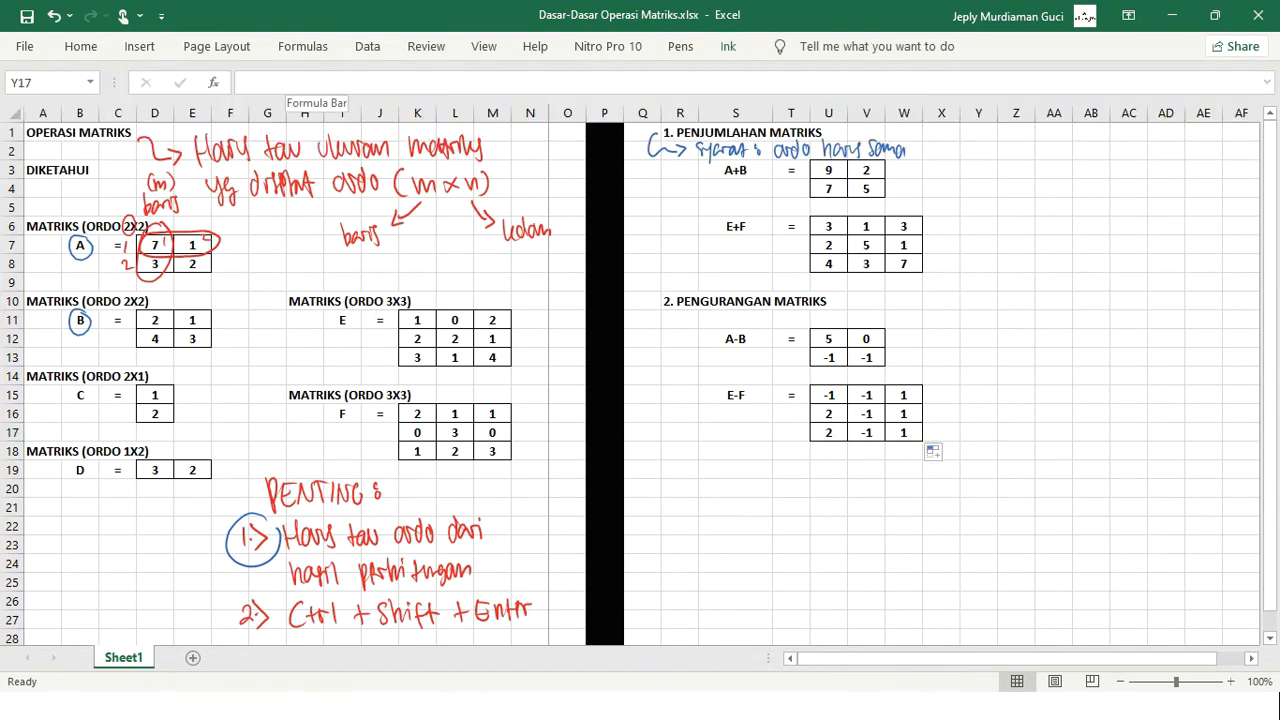
pyautogui.moveTo(656, 296)
pyautogui.mouseDown()
pyautogui.moveTo(647, 321)
pyautogui.moveTo(661, 328)
pyautogui.moveTo(790, 314)
pyautogui.moveTo(840, 326)
pyautogui.mouseUp()
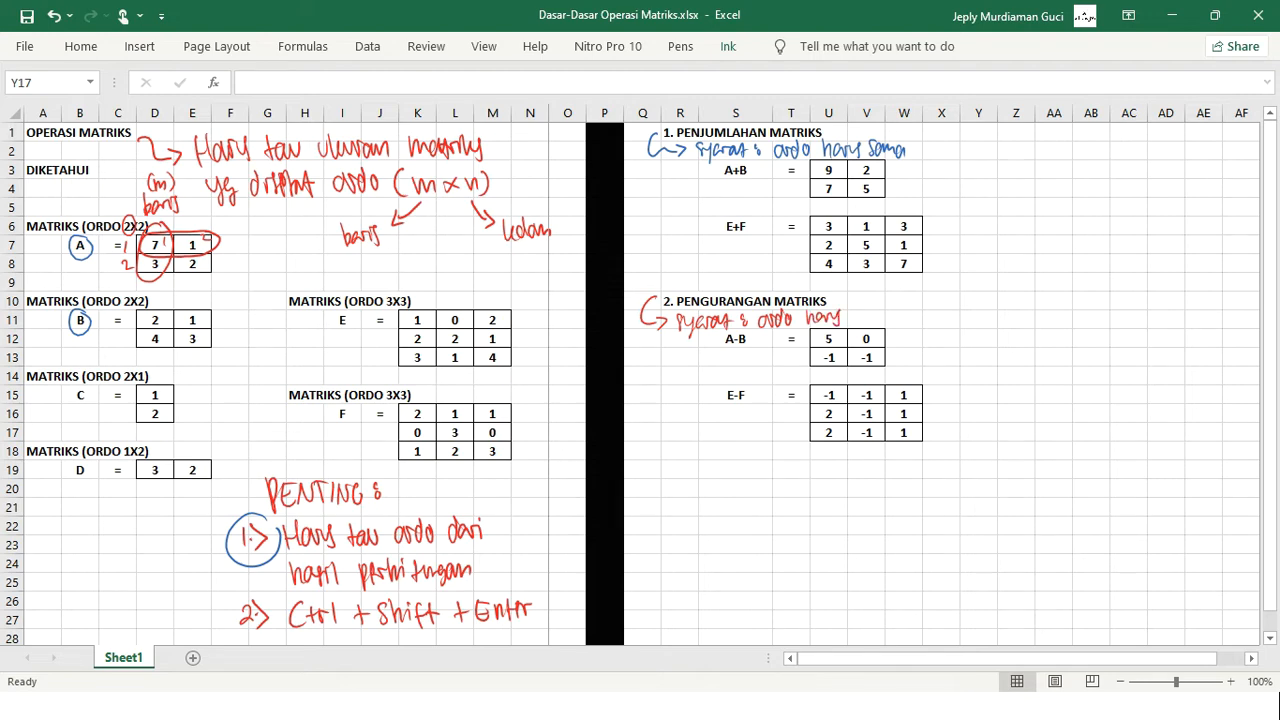
pyautogui.moveTo(850, 310)
pyautogui.mouseDown()
pyautogui.moveTo(860, 326)
pyautogui.moveTo(898, 316)
pyautogui.mouseUp()
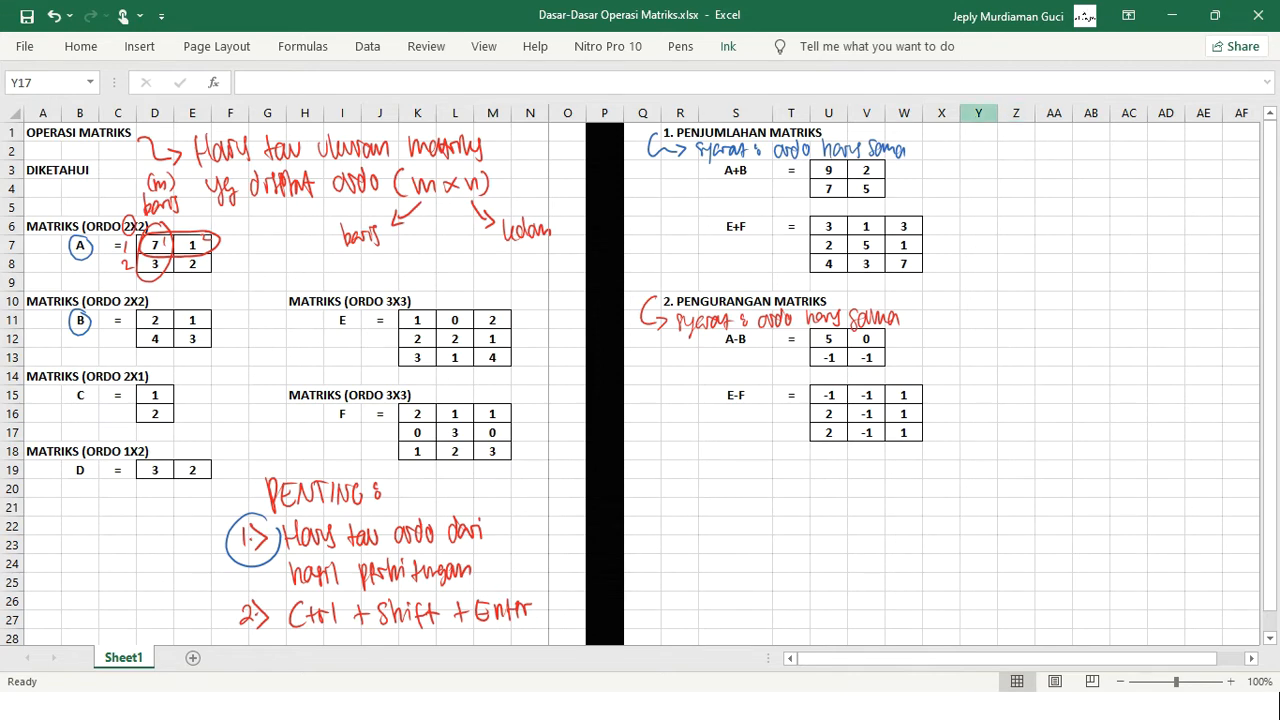
# Fill the whole of column Y with black as a divider beside the subtraction section.
pyautogui.click(979, 113)
pyautogui.rightClick(980, 113)
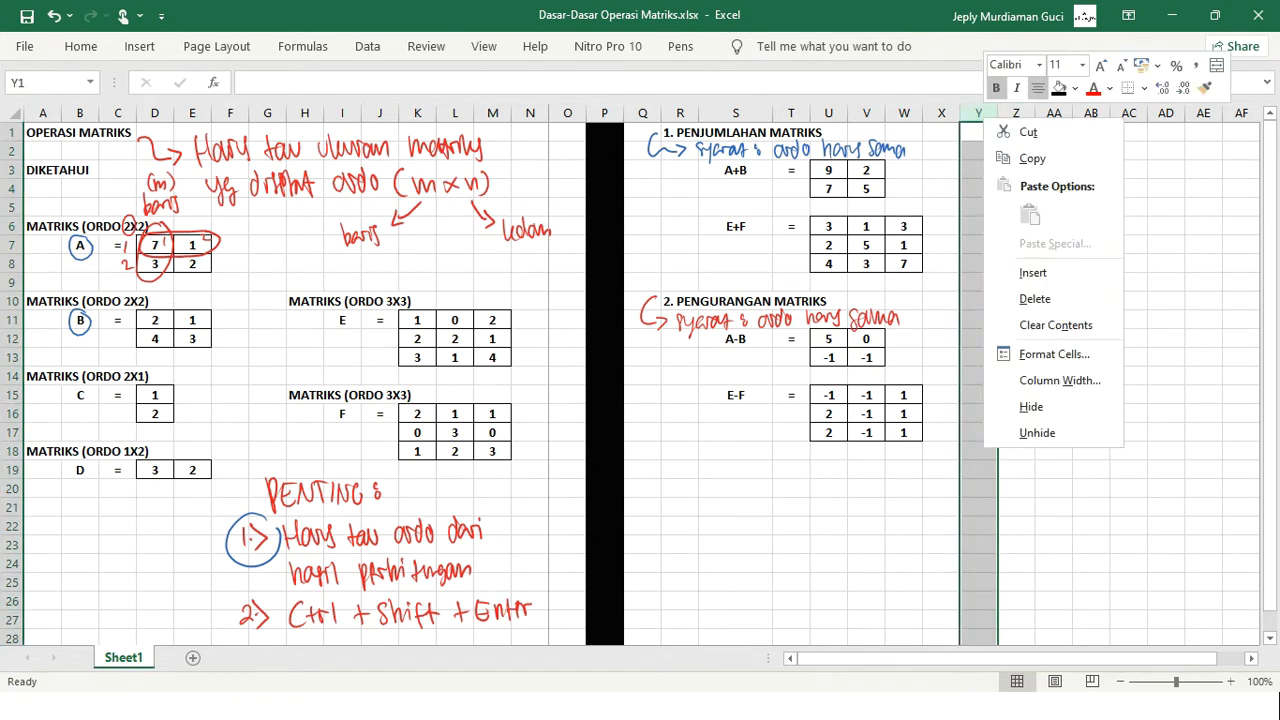
pyautogui.click(80, 46)
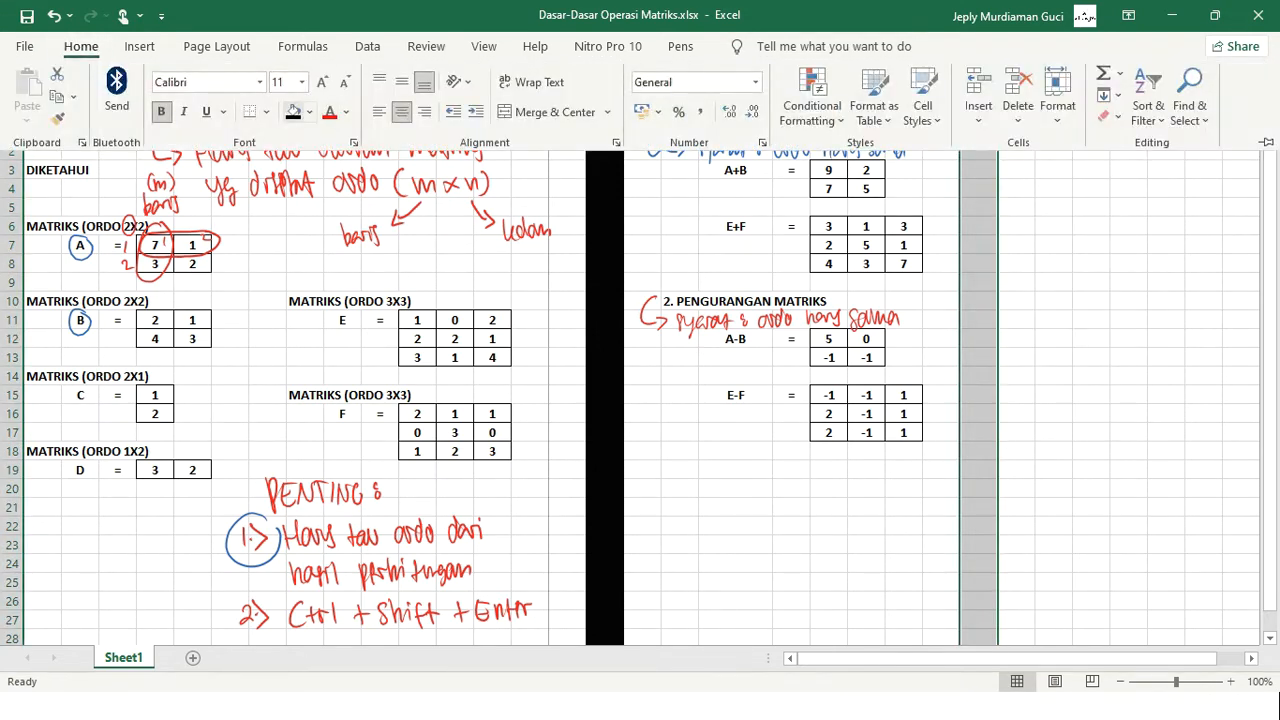
pyautogui.click(293, 111)
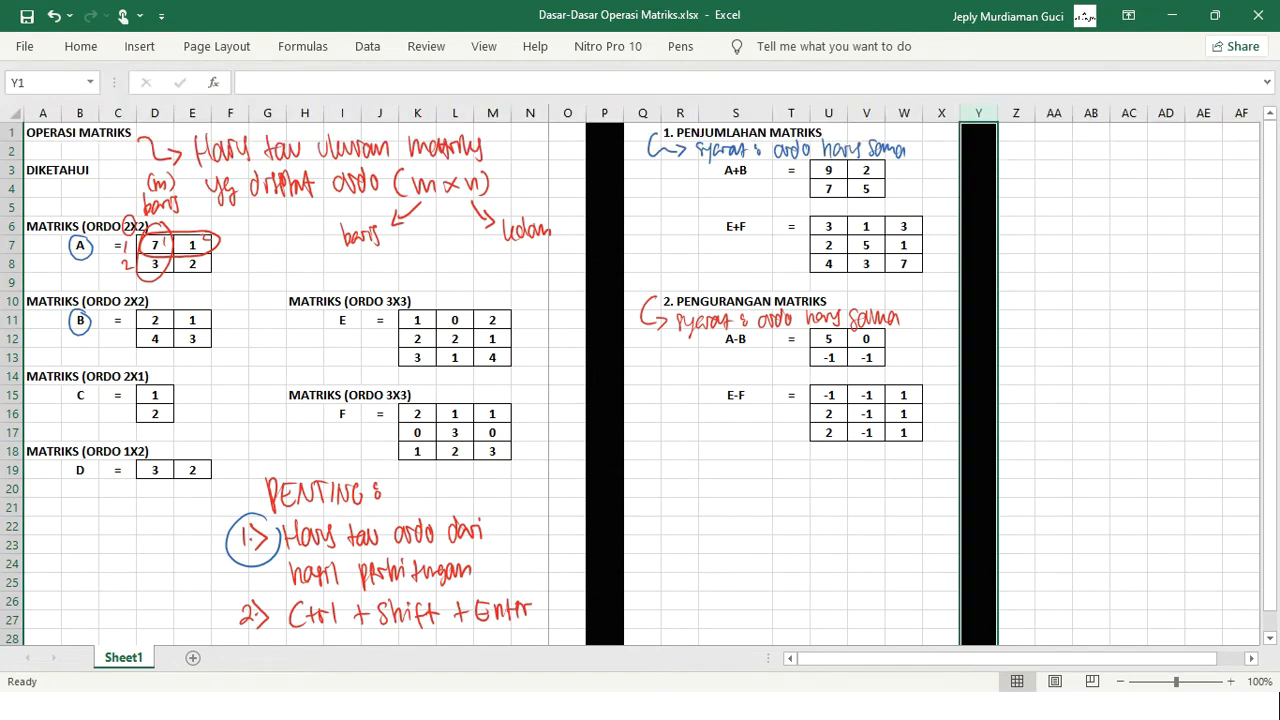
pyautogui.click(1016, 526)
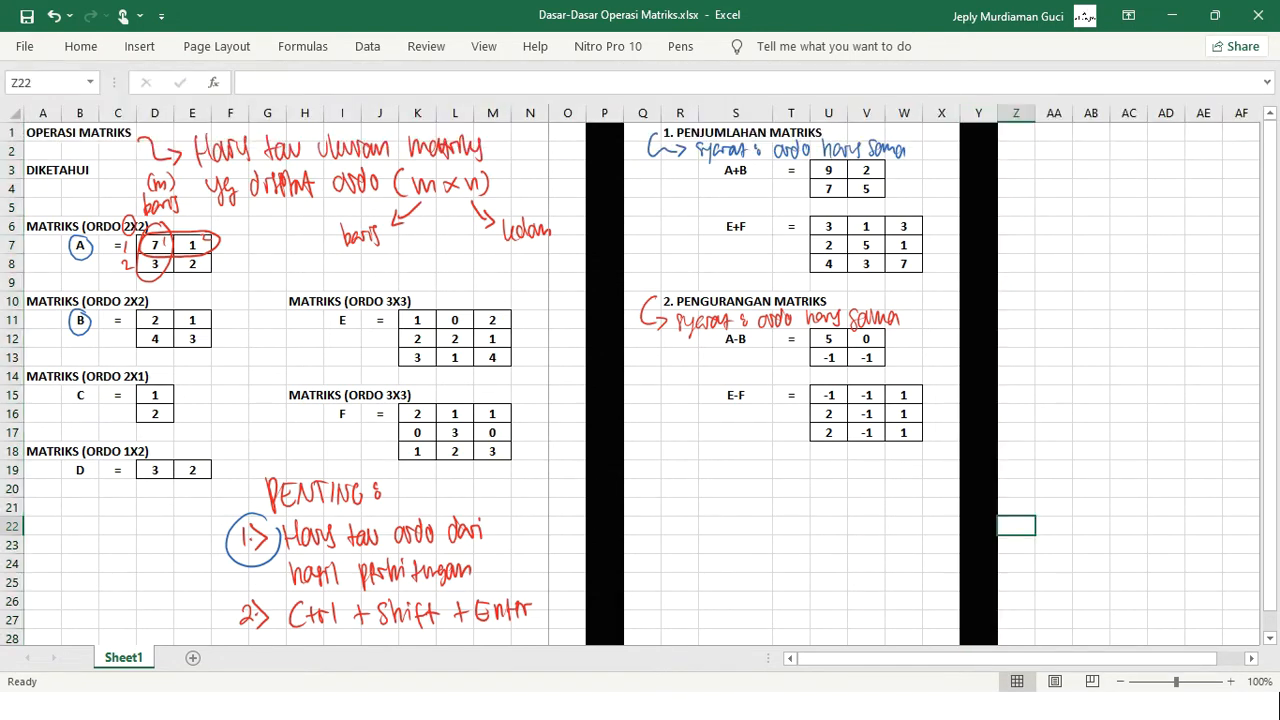
# Copy the "1. PENJUMLAHAN MATRIKS" heading from R1 to AA1, beyond the black divider column.
pyautogui.moveTo(848, 659); pyautogui.dragTo(870, 659)
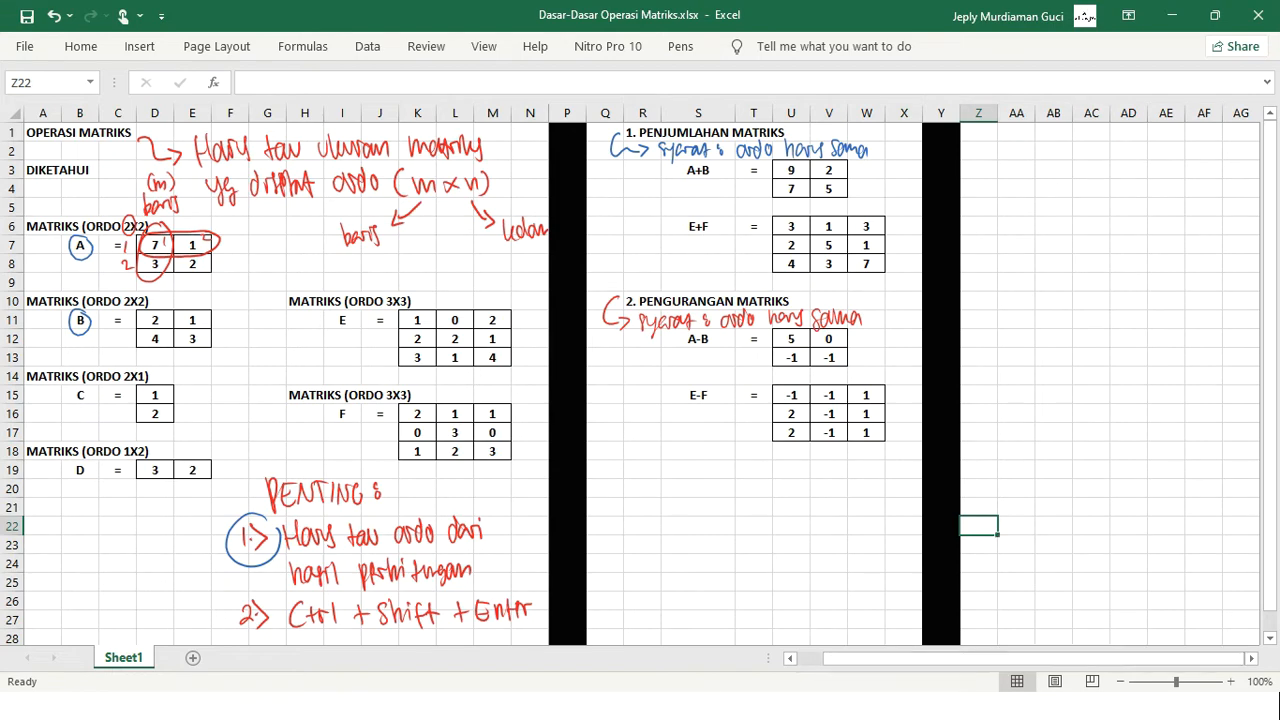
pyautogui.click(655, 136)
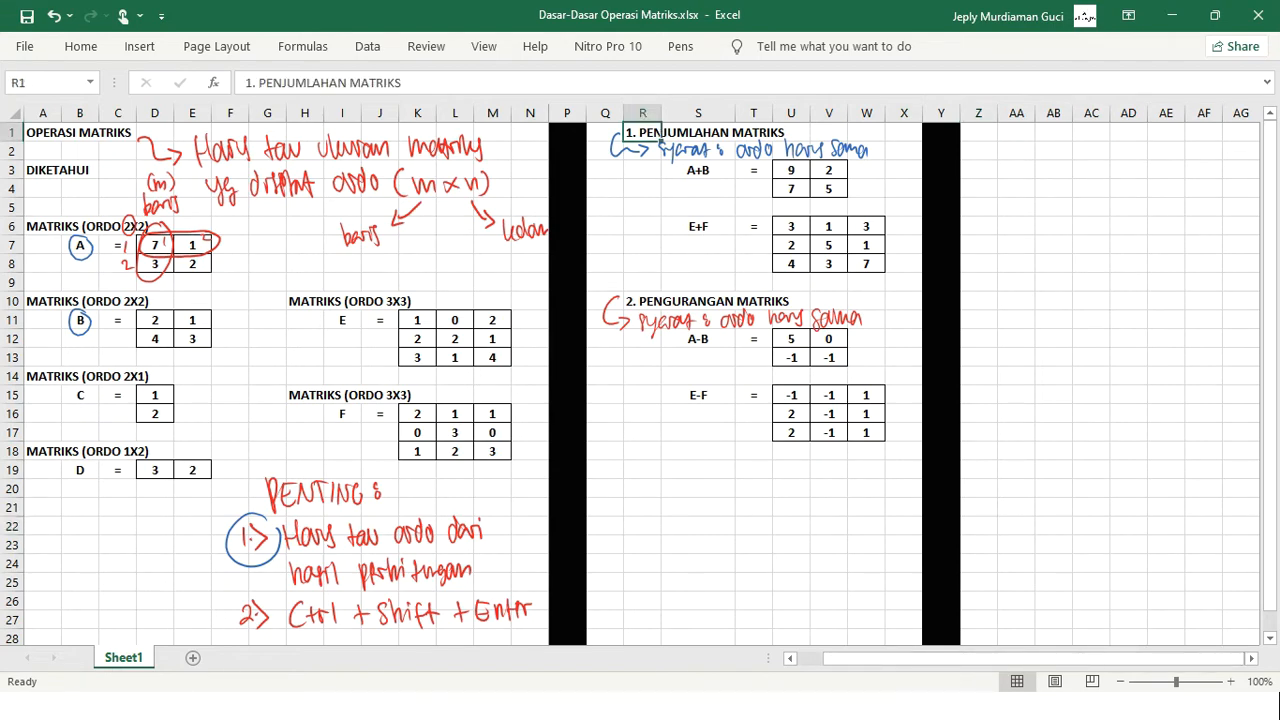
pyautogui.hotkey('ctrl', 'c')
pyautogui.click(1016, 133)
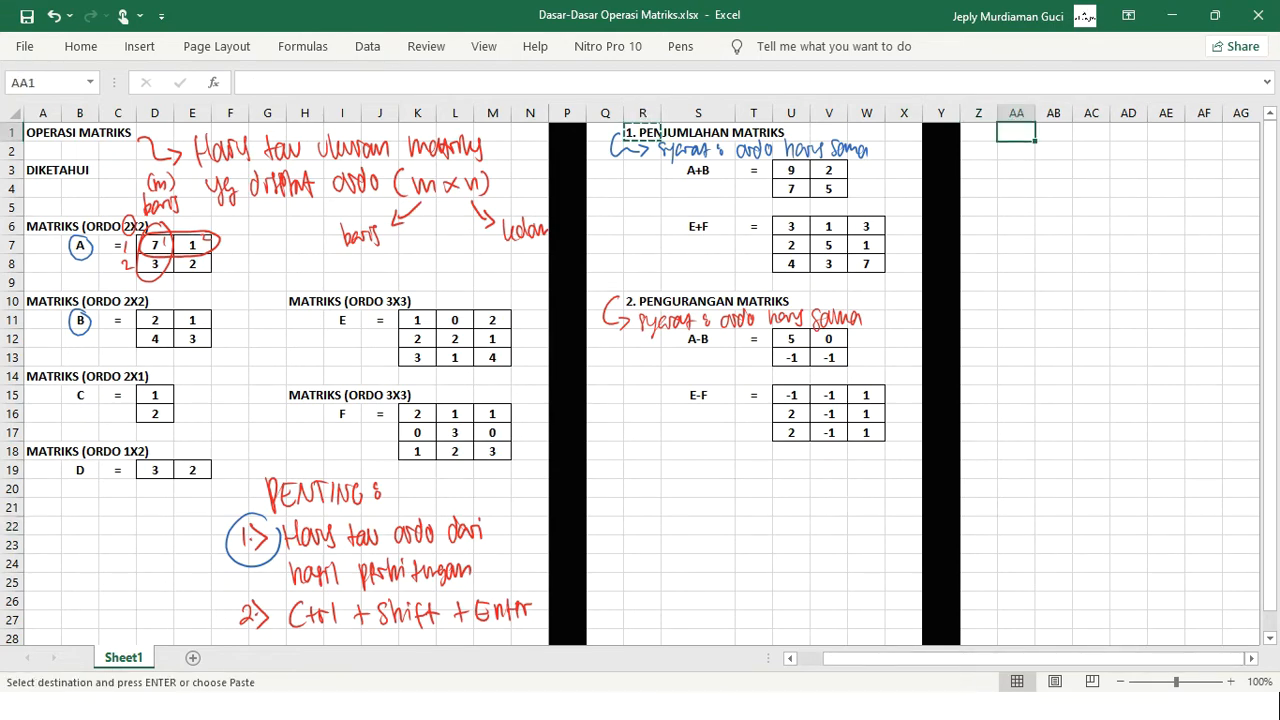
pyautogui.hotkey('ctrl', 'v')
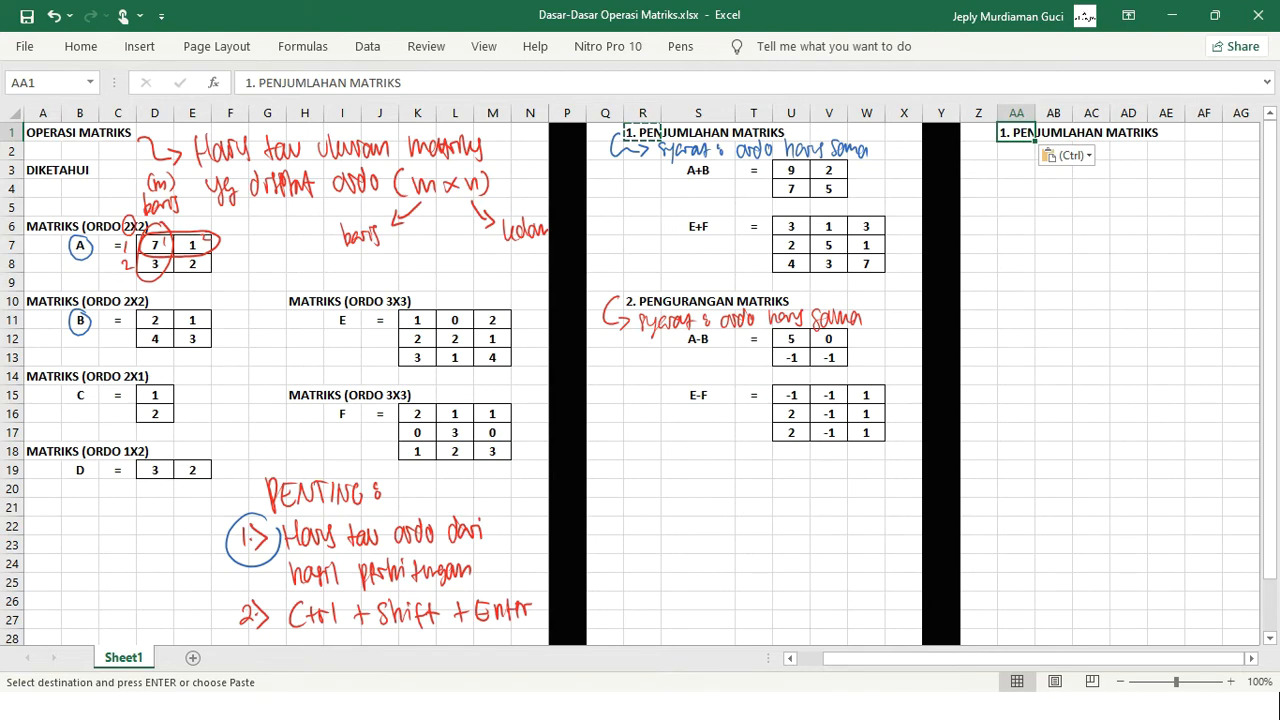
# Change the copied heading in AA1 to "3. PERKALIAN MATRIKS".
pyautogui.press('F2')
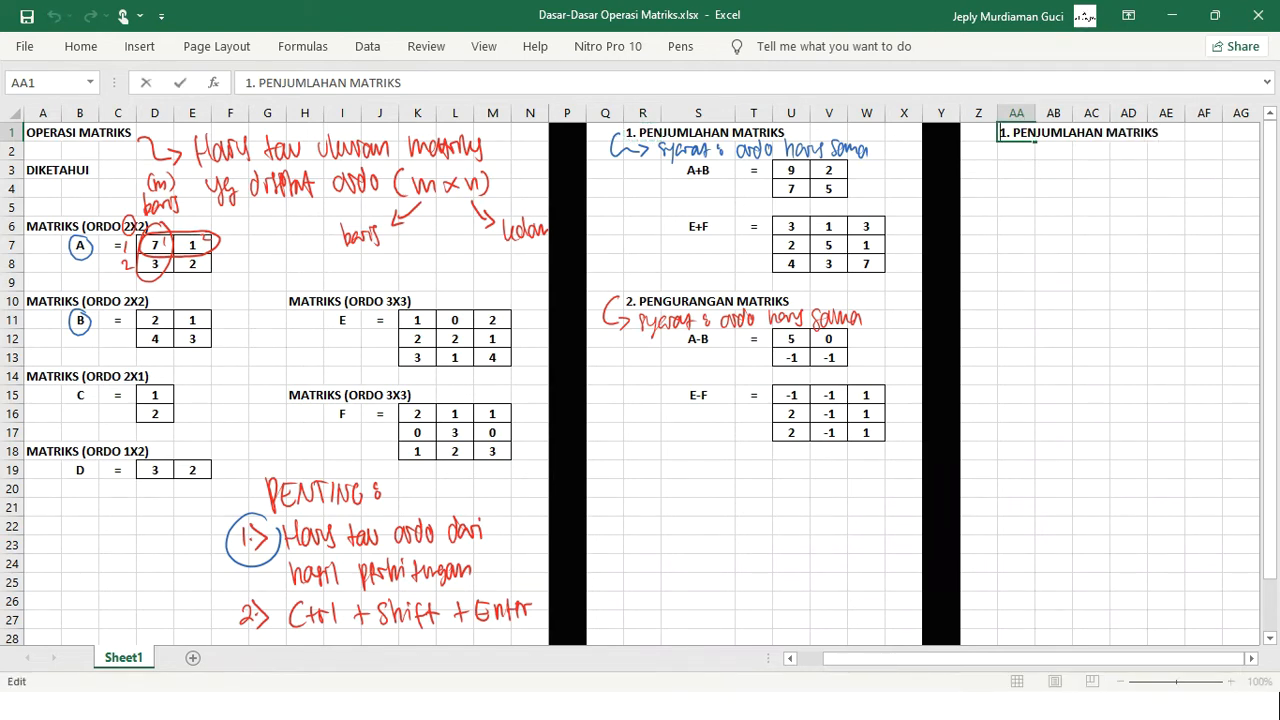
pyautogui.press('Delete')
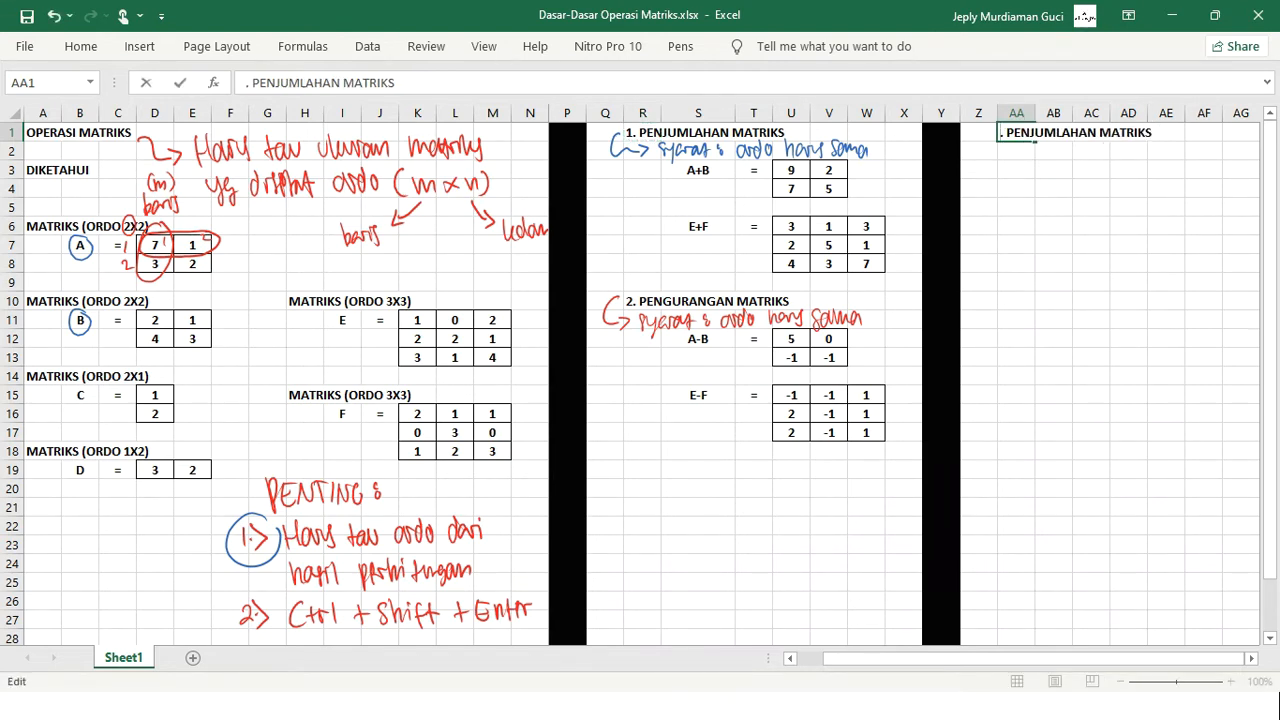
pyautogui.write('3')
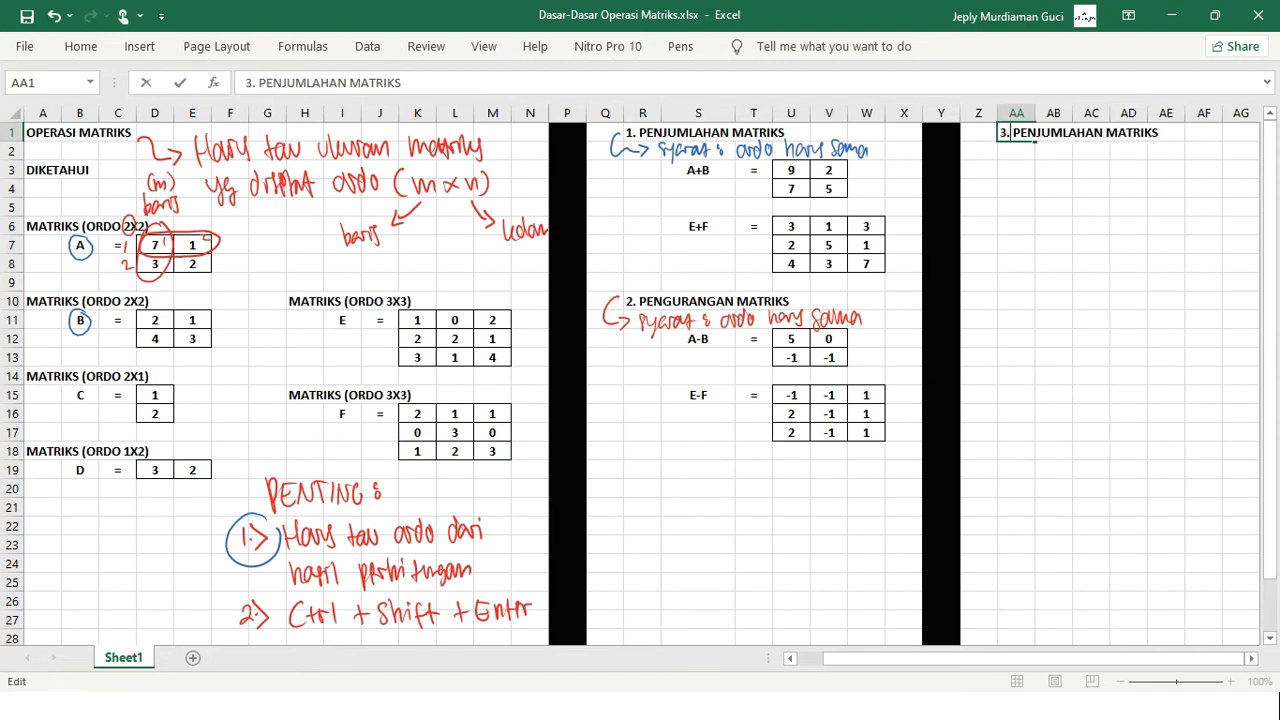
pyautogui.hotkey('shift', 'Right')
pyautogui.hotkey('shift', 'Right')
pyautogui.hotkey('shift', 'Right')
pyautogui.hotkey('shift', 'Right')
pyautogui.hotkey('shift', 'Right')
pyautogui.hotkey('shift', 'Right')
pyautogui.hotkey('shift', 'Right')
pyautogui.hotkey('shift', 'Right')
pyautogui.hotkey('shift', 'Right')
pyautogui.hotkey('shift', 'Right')
pyautogui.hotkey('shift', 'Right')
pyautogui.hotkey('shift', 'Right')
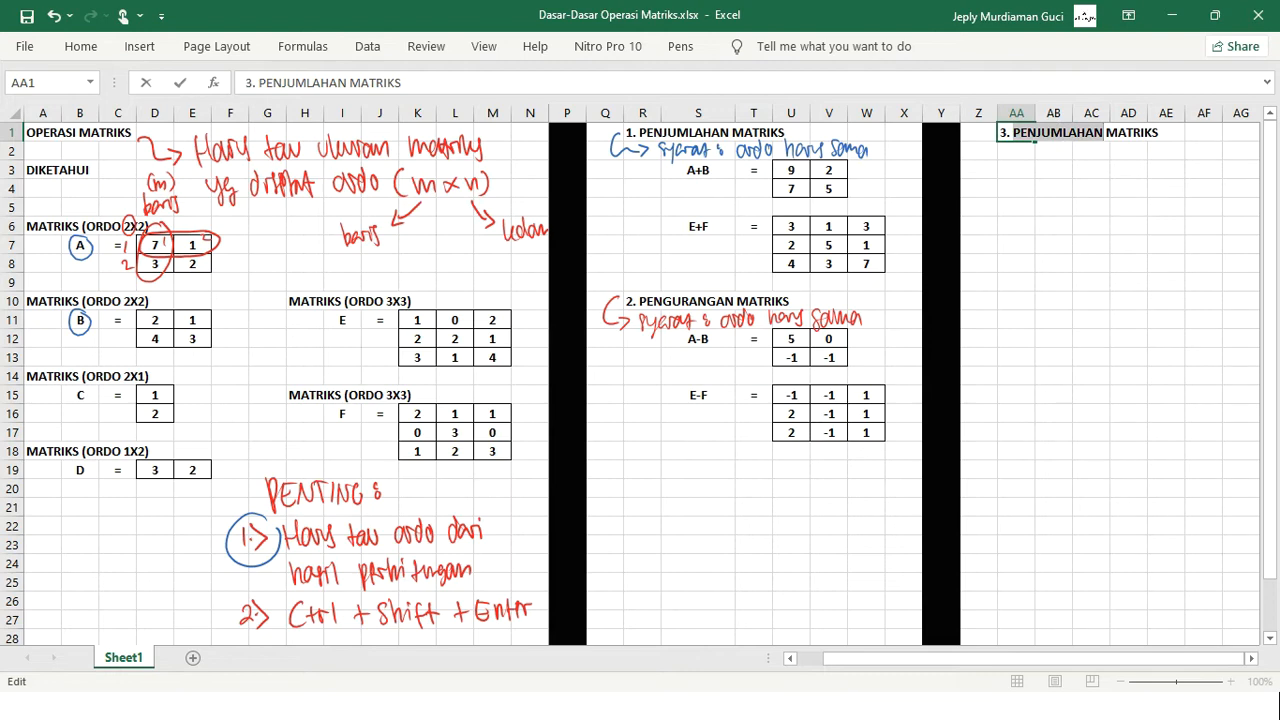
pyautogui.write('PERKALIA')
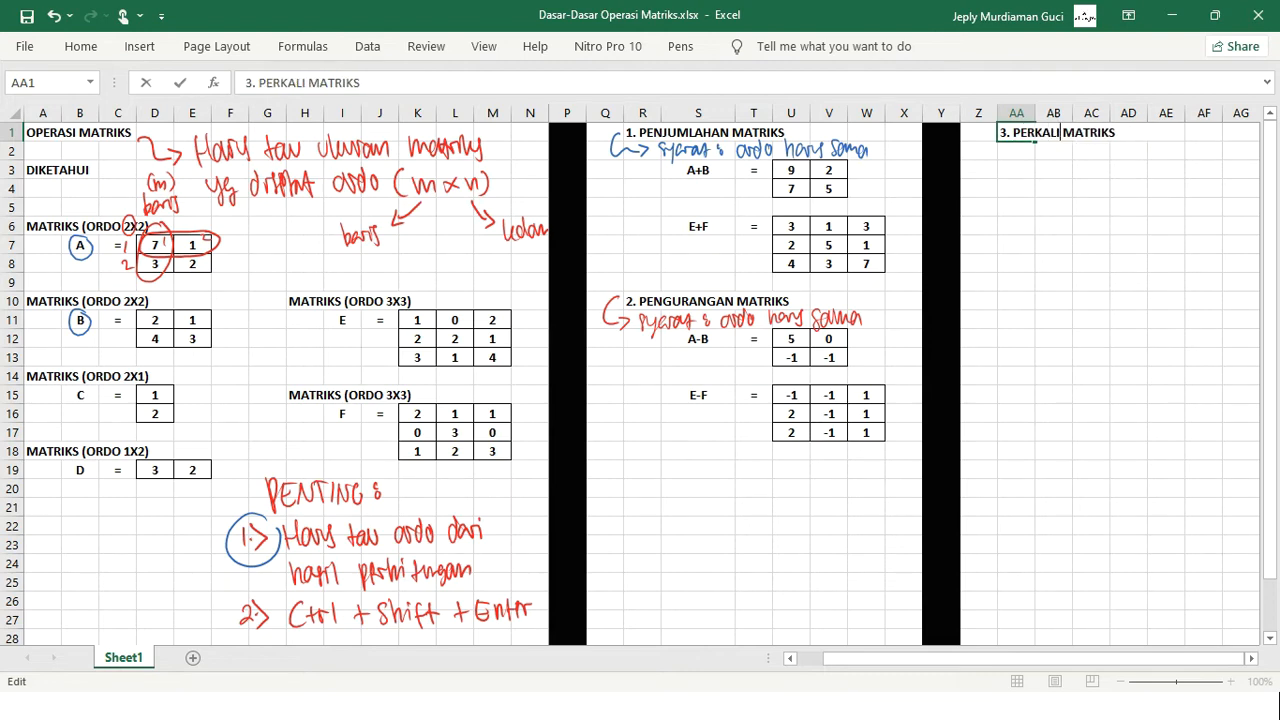
pyautogui.write('N')
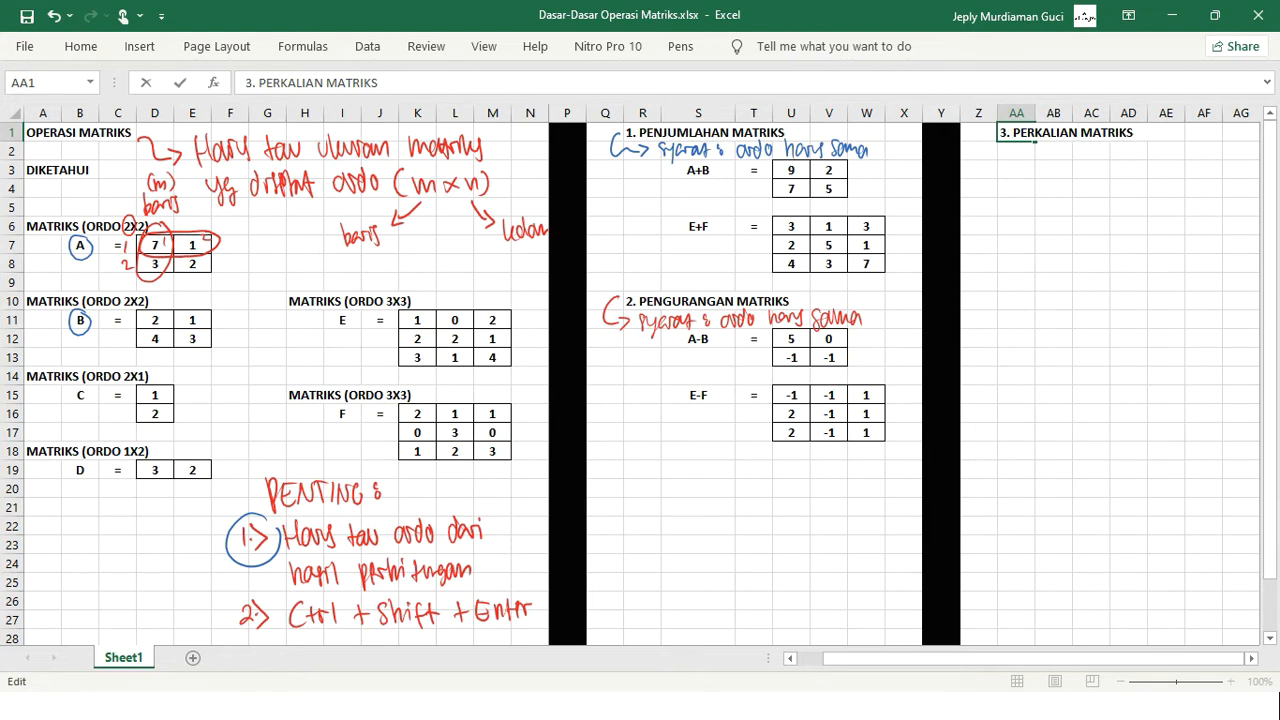
# Extend the heading in AA1 to "3. PERKALIAN MATRIKS DENGAN SKALAR".
pyautogui.write(' MATRIKS DENGAN SKALA')
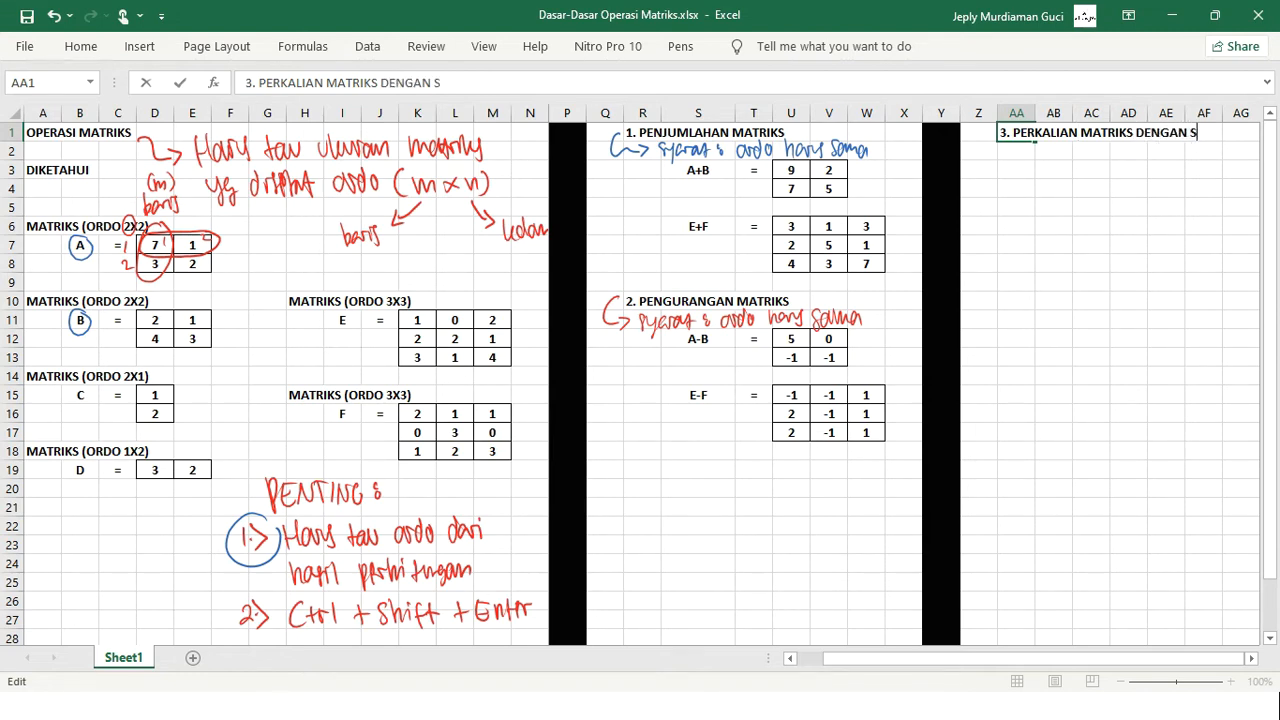
pyautogui.write('R')
pyautogui.press('Return')
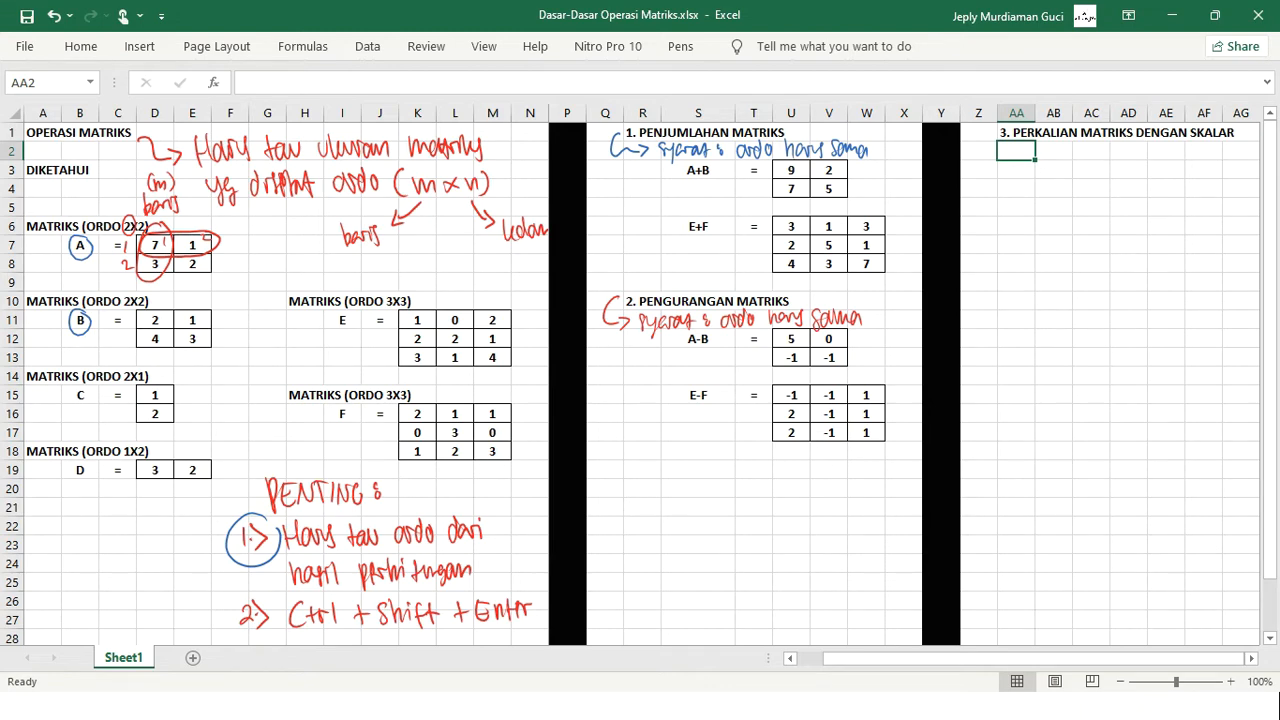
# Handwrite the note "tidak ada batasan ukuran (ordo) pada matriks" in red ink with an arrow under the scalar multiplication heading.
pyautogui.hscroll(3, 900, 380)
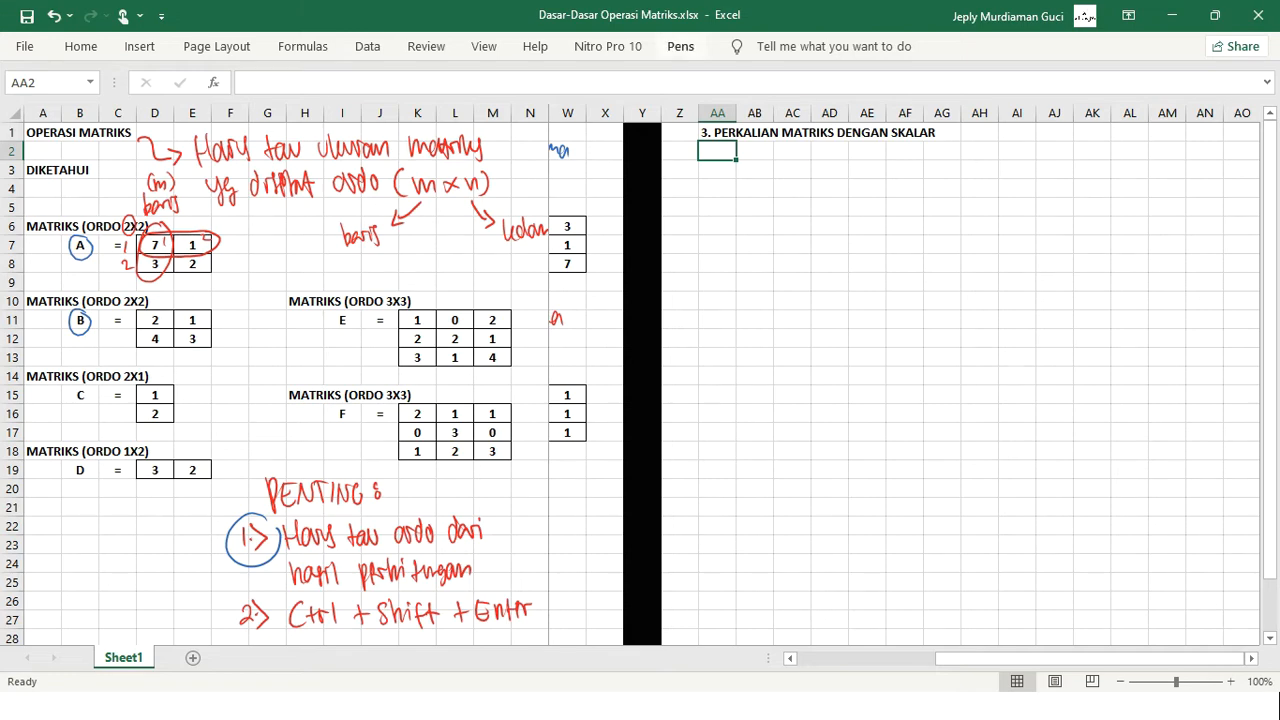
pyautogui.click(680, 46)
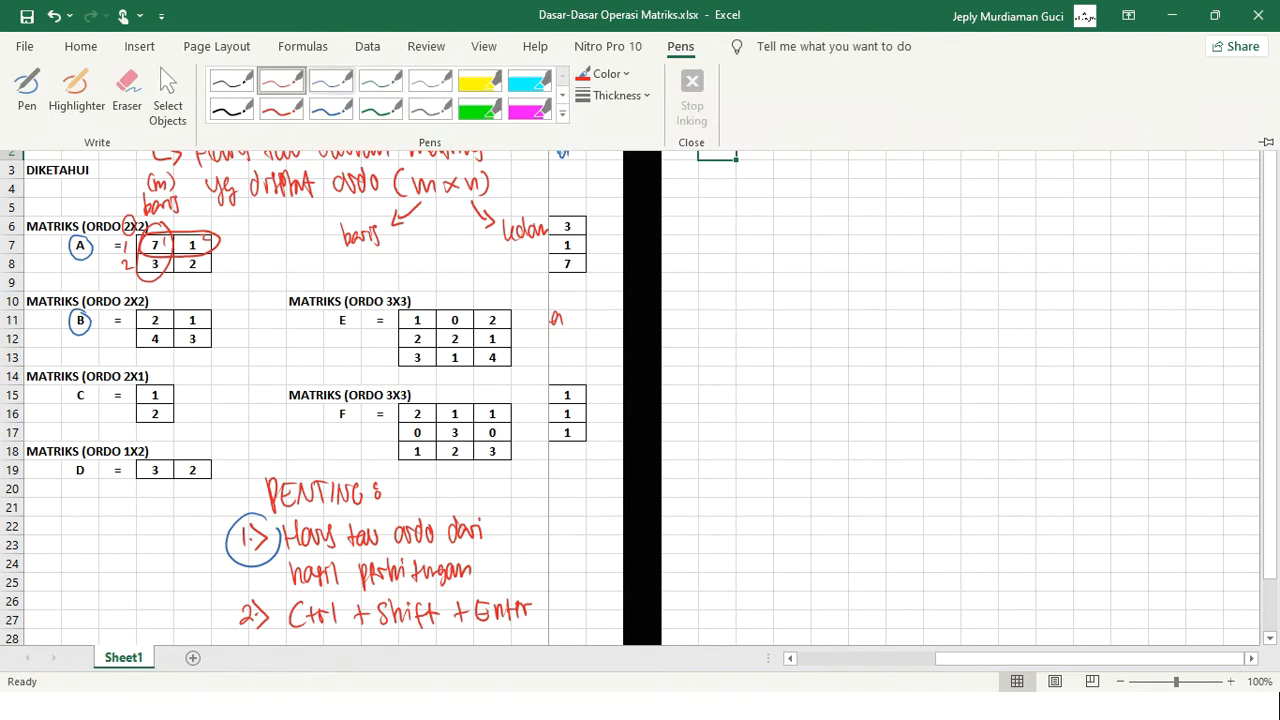
pyautogui.click(282, 81)
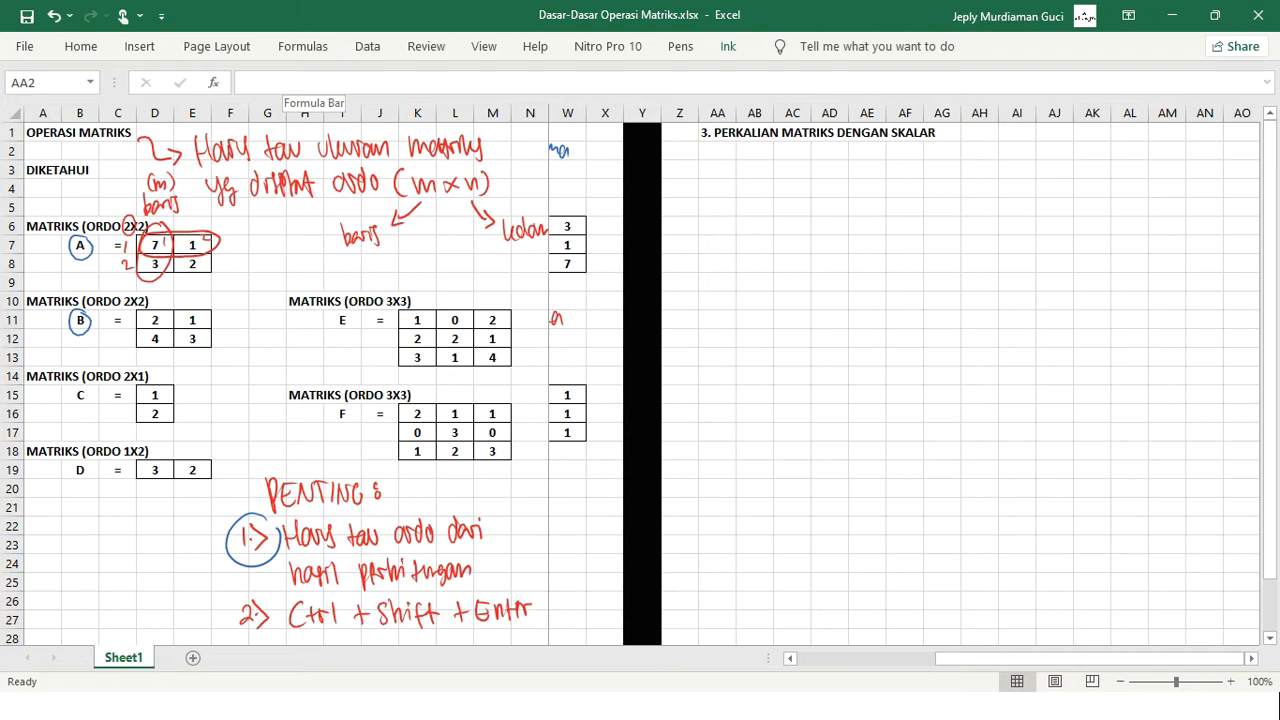
pyautogui.moveTo(692, 129)
pyautogui.mouseDown()
pyautogui.moveTo(688, 153)
pyautogui.moveTo(706, 156)
pyautogui.moveTo(894, 158)
pyautogui.mouseUp()
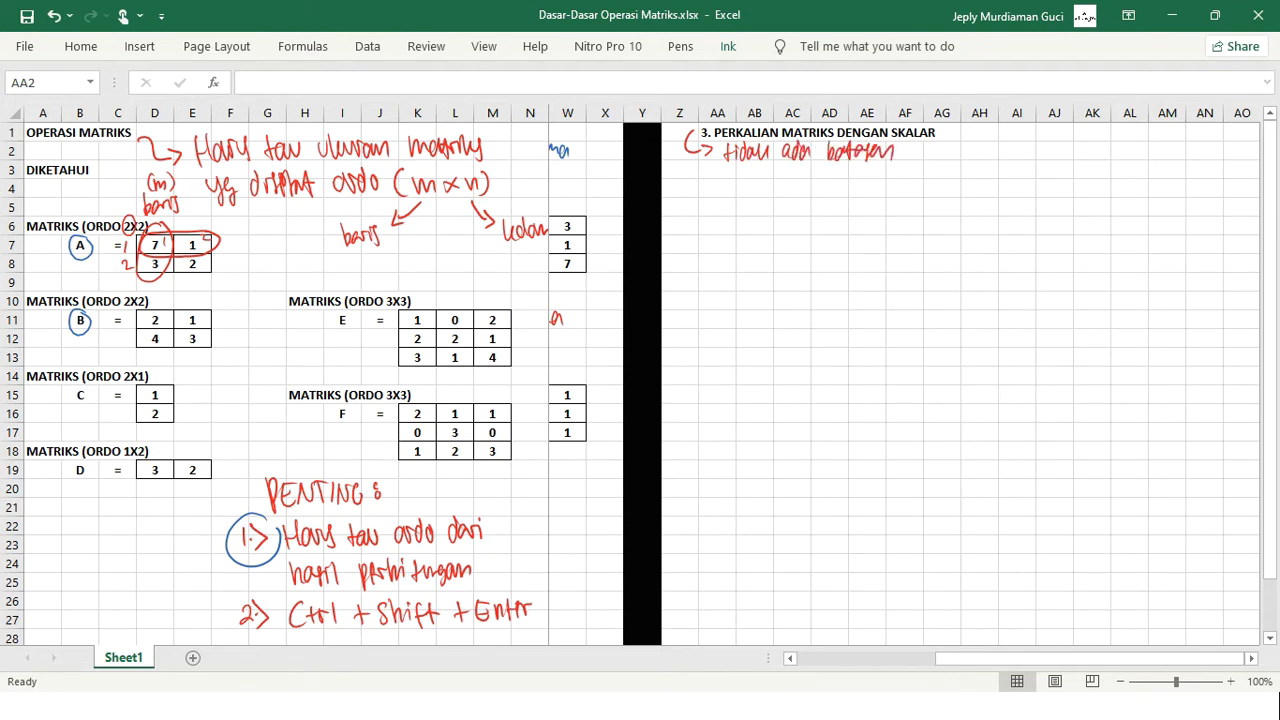
pyautogui.moveTo(726, 176); pyautogui.dragTo(960, 178)
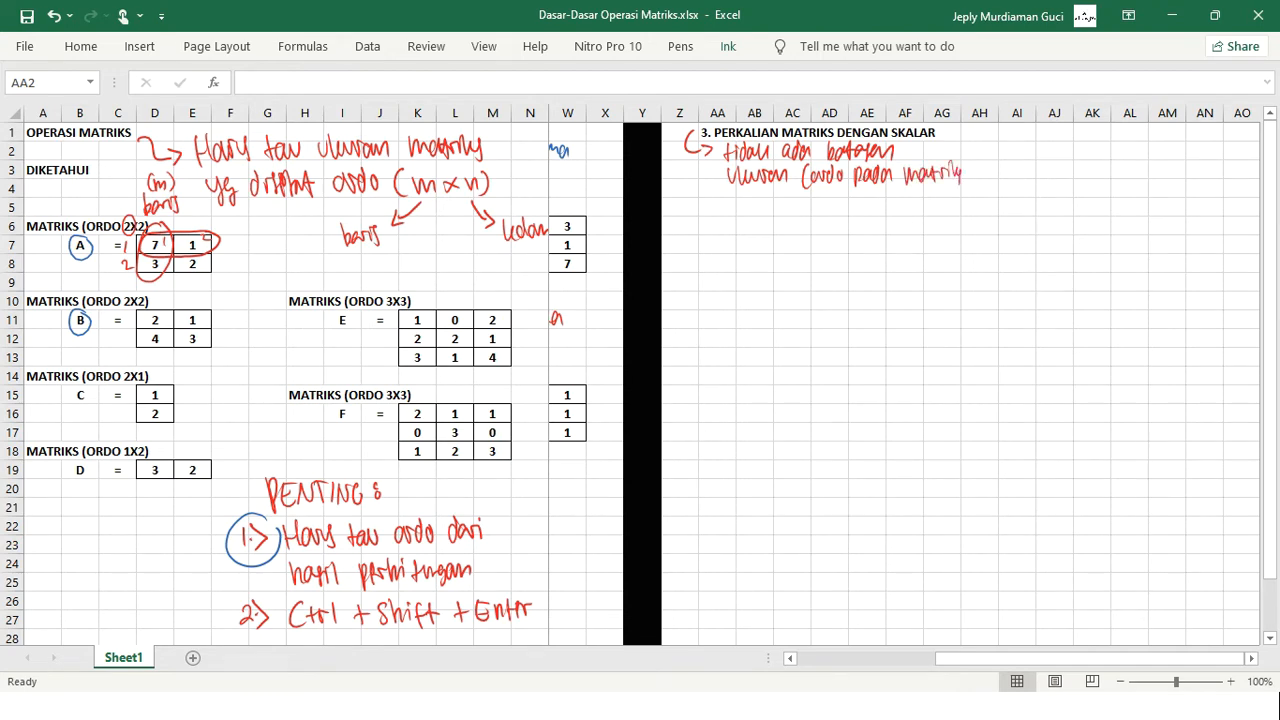
pyautogui.moveTo(846, 163); pyautogui.dragTo(847, 187)
# Underline SKALAR in blue ink and handwrite "konstanta" beside it, with an arrow down to "tidak berbentuk matriks".
pyautogui.click(680, 46)
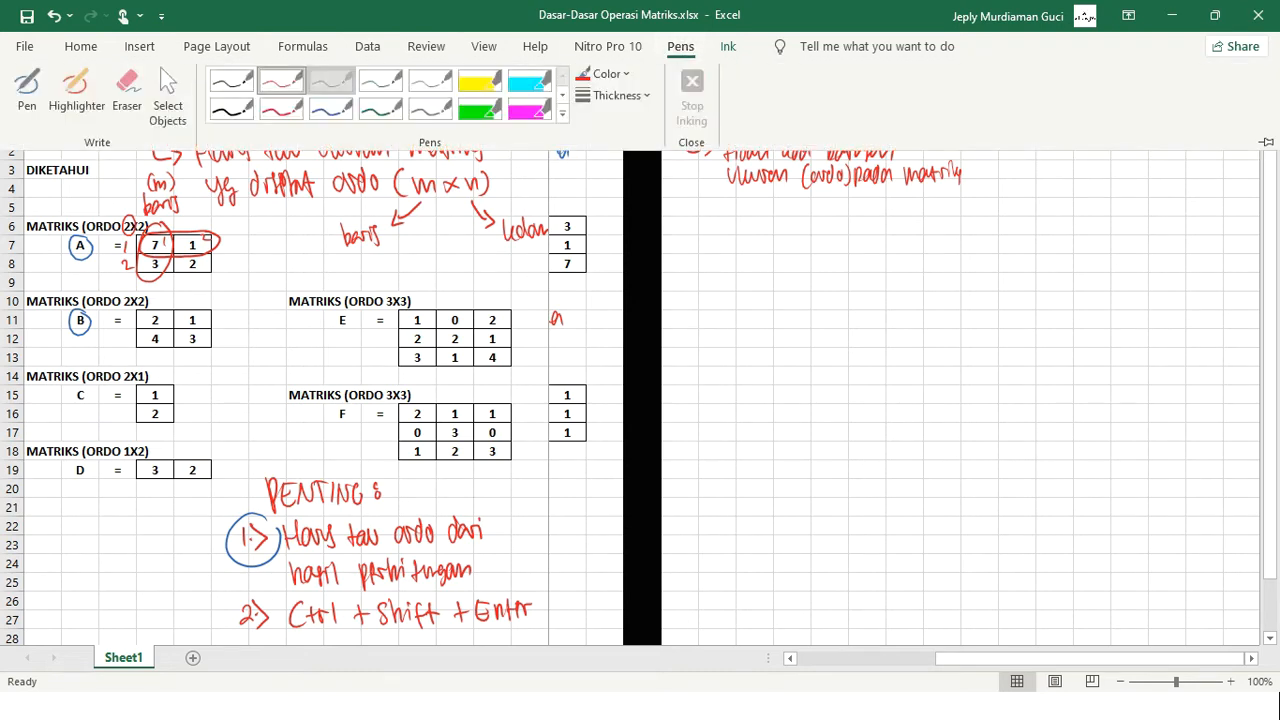
pyautogui.click(333, 82)
pyautogui.moveTo(886, 143)
pyautogui.mouseDown()
pyautogui.moveTo(976, 135)
pyautogui.moveTo(976, 147)
pyautogui.moveTo(1078, 150)
pyautogui.mouseUp()
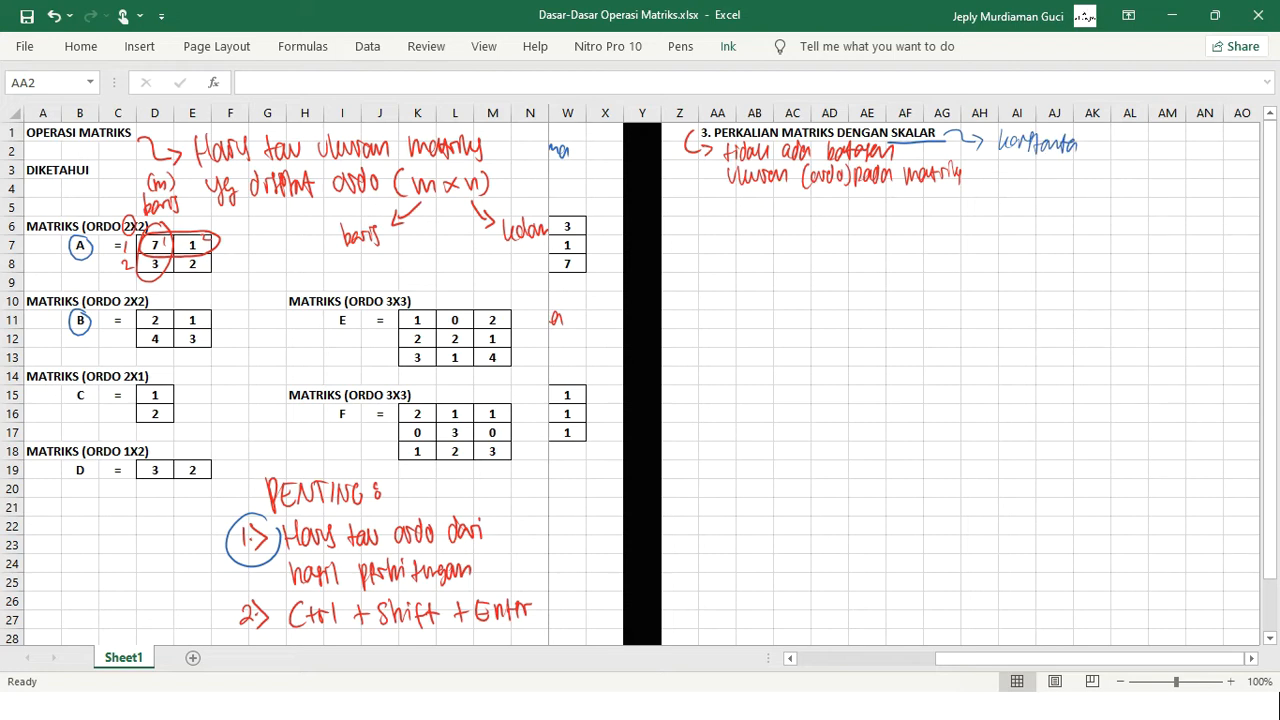
pyautogui.moveTo(1051, 156)
pyautogui.mouseDown()
pyautogui.moveTo(1059, 169)
pyautogui.moveTo(1018, 207)
pyautogui.moveTo(1030, 196)
pyautogui.mouseUp()
pyautogui.moveTo(1026, 191)
pyautogui.mouseDown()
pyautogui.moveTo(1038, 205)
pyautogui.moveTo(1046, 192)
pyautogui.moveTo(1082, 208)
pyautogui.moveTo(1124, 190)
pyautogui.moveTo(1138, 200)
pyautogui.mouseUp()
pyautogui.moveTo(1024, 218)
pyautogui.mouseDown()
pyautogui.moveTo(1076, 224)
pyautogui.moveTo(1088, 240)
pyautogui.mouseUp()
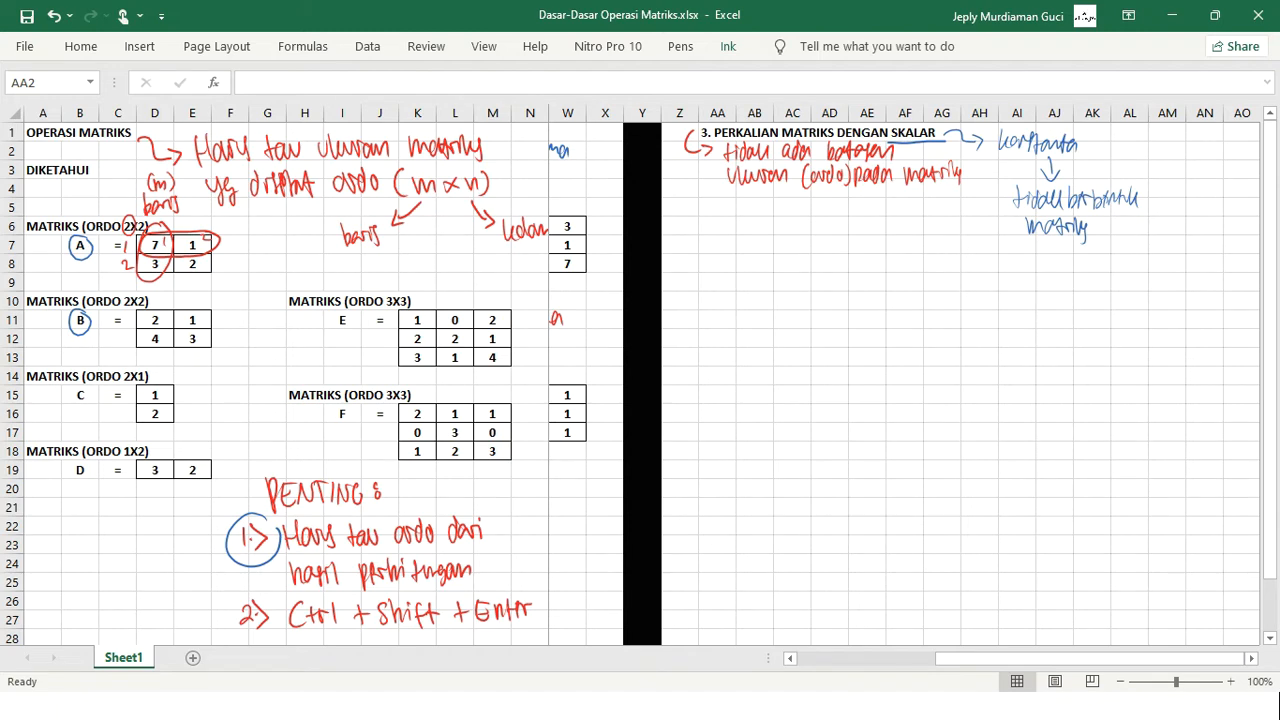
# Handwrite the example "3xA" in blue ink below the "tidak berbentuk matriks" note.
pyautogui.moveTo(1073, 289)
pyautogui.mouseDown()
pyautogui.moveTo(1081, 259)
pyautogui.moveTo(1090, 289)
pyautogui.mouseUp()
pyautogui.moveTo(1073, 281); pyautogui.dragTo(1088, 281)
pyautogui.moveTo(1037, 263)
pyautogui.mouseDown()
pyautogui.moveTo(1038, 288)
pyautogui.moveTo(1064, 289)
pyautogui.mouseUp()
pyautogui.moveTo(1066, 273); pyautogui.dragTo(1053, 288)
# Copy the matrix A block B7:E8 to AB5 and delete the ink circle pasted along with it.
pyautogui.click(192, 283)
pyautogui.moveTo(192, 264); pyautogui.dragTo(80, 245)
pyautogui.hotkey('ctrl', 'c')
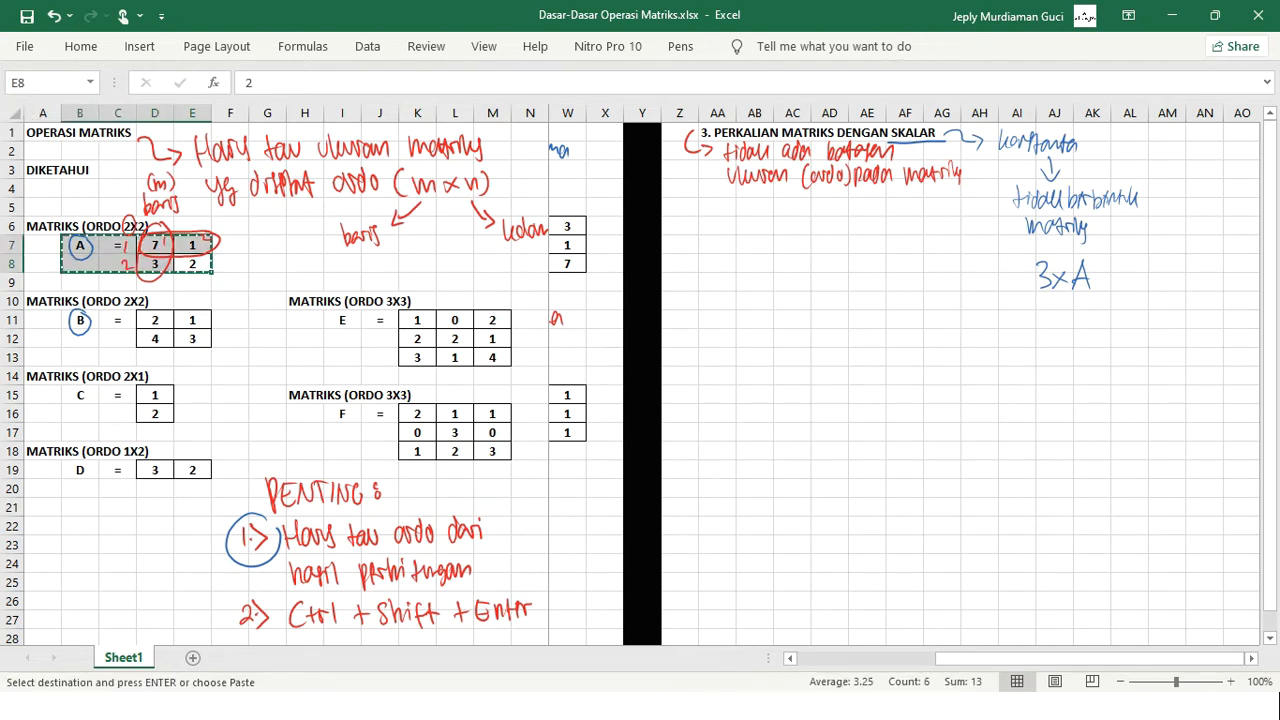
pyautogui.click(755, 207)
pyautogui.hotkey('ctrl', 'v')
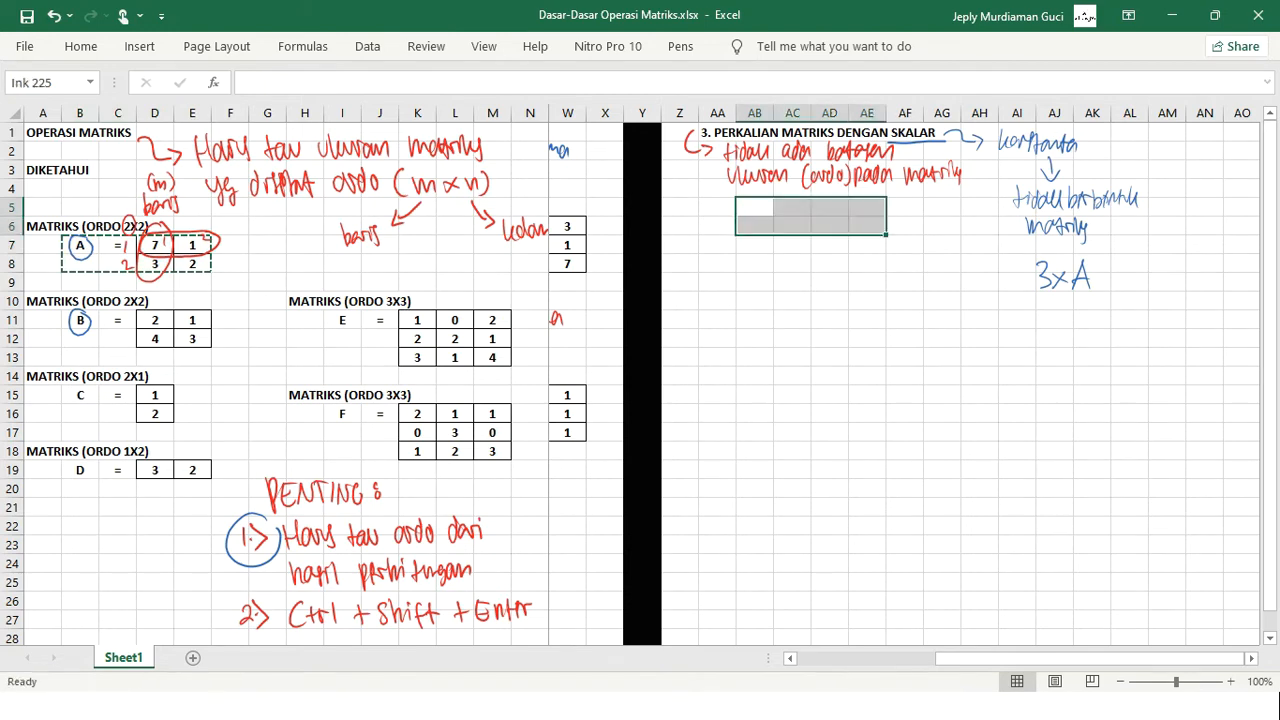
pyautogui.click(756, 210)
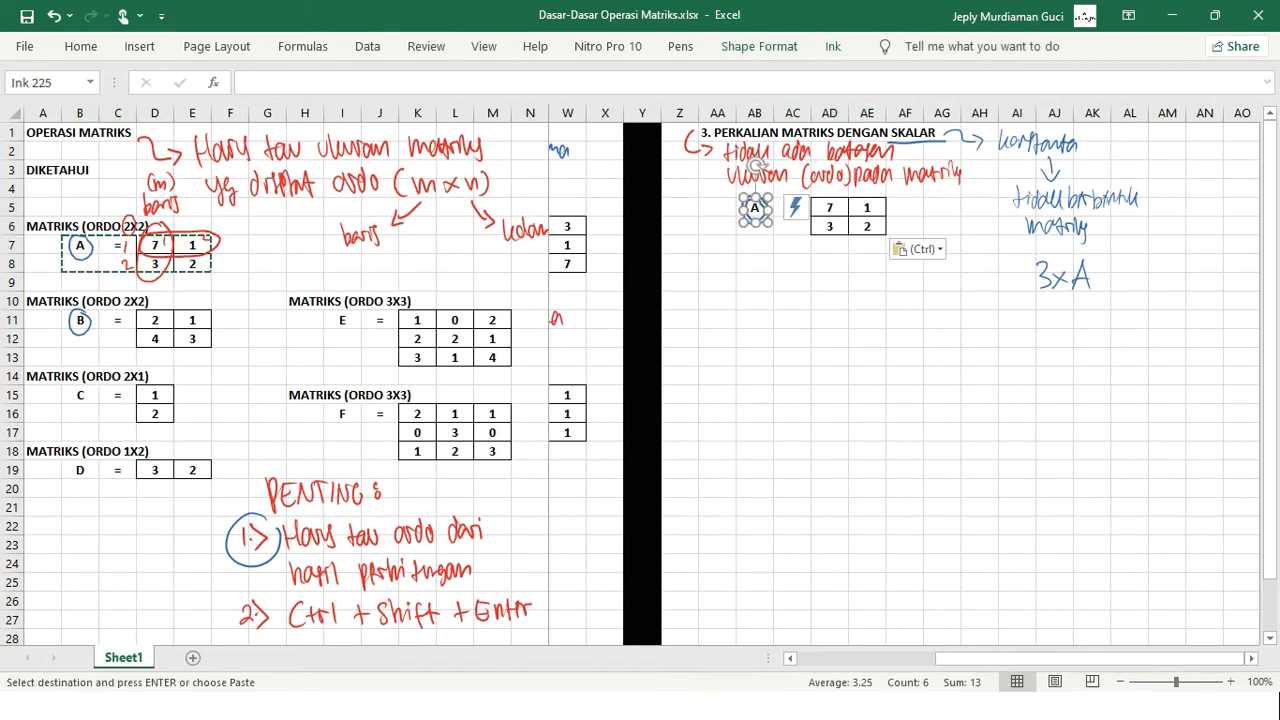
pyautogui.press('Delete')
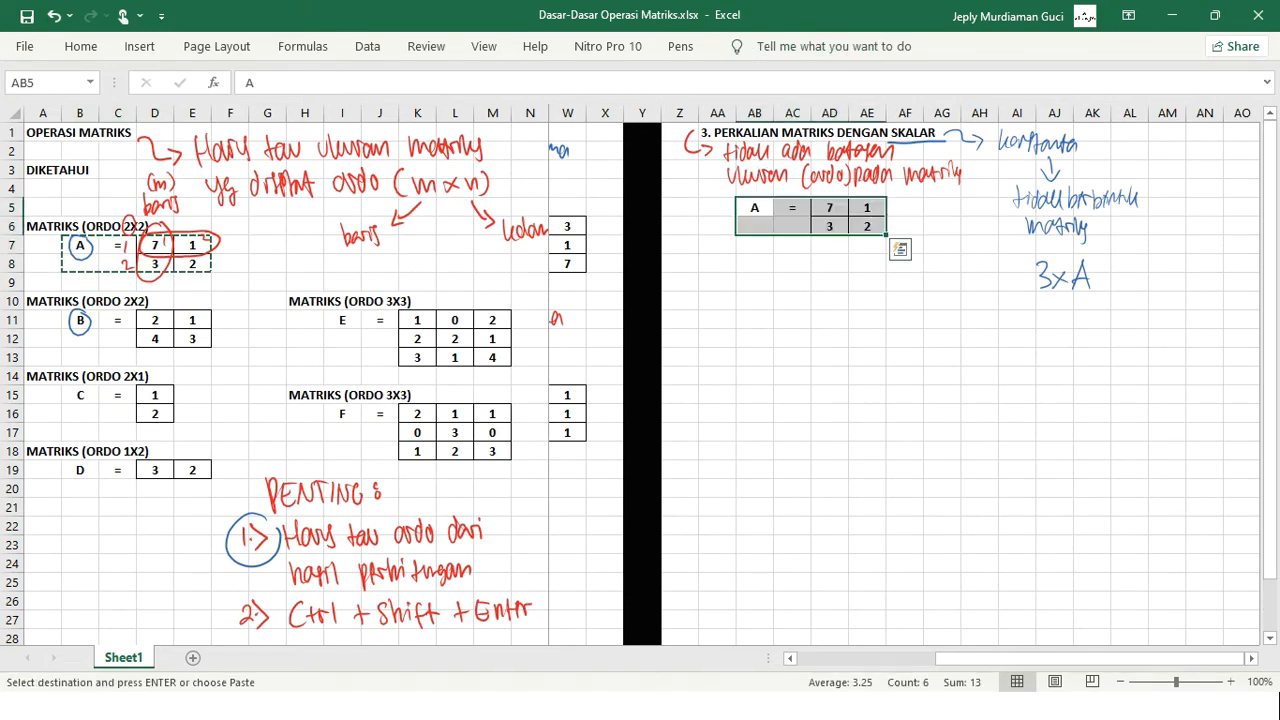
# Change the label of the copied matrix in AB5 to "3A".
pyautogui.click(755, 208)
pyautogui.press('Escape')
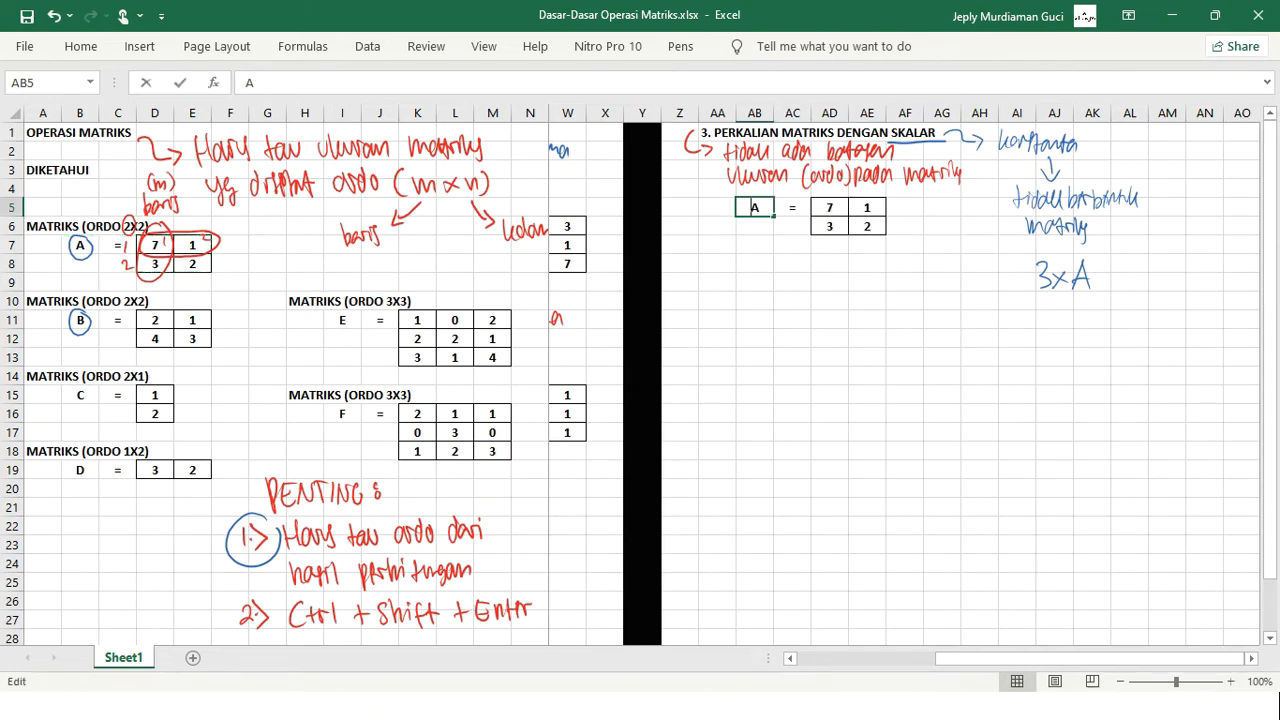
pyautogui.press('F2')
pyautogui.press('Home')
pyautogui.write('3')
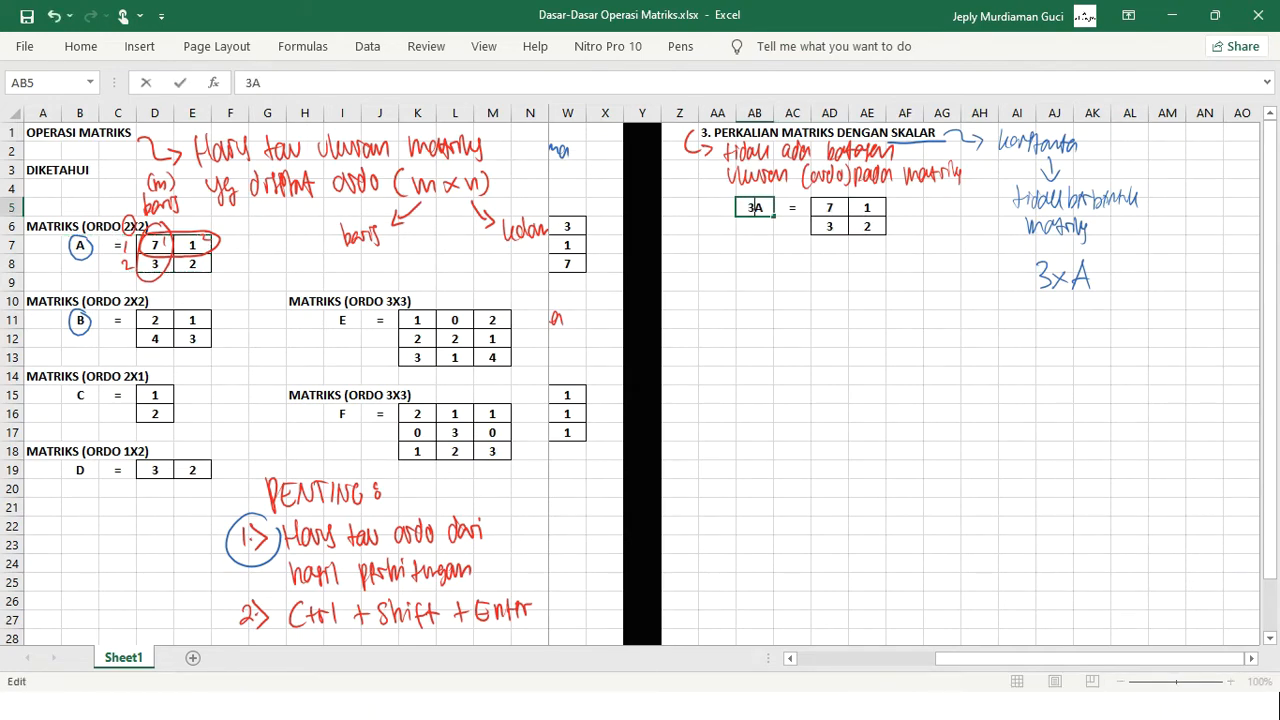
pyautogui.press('Return')
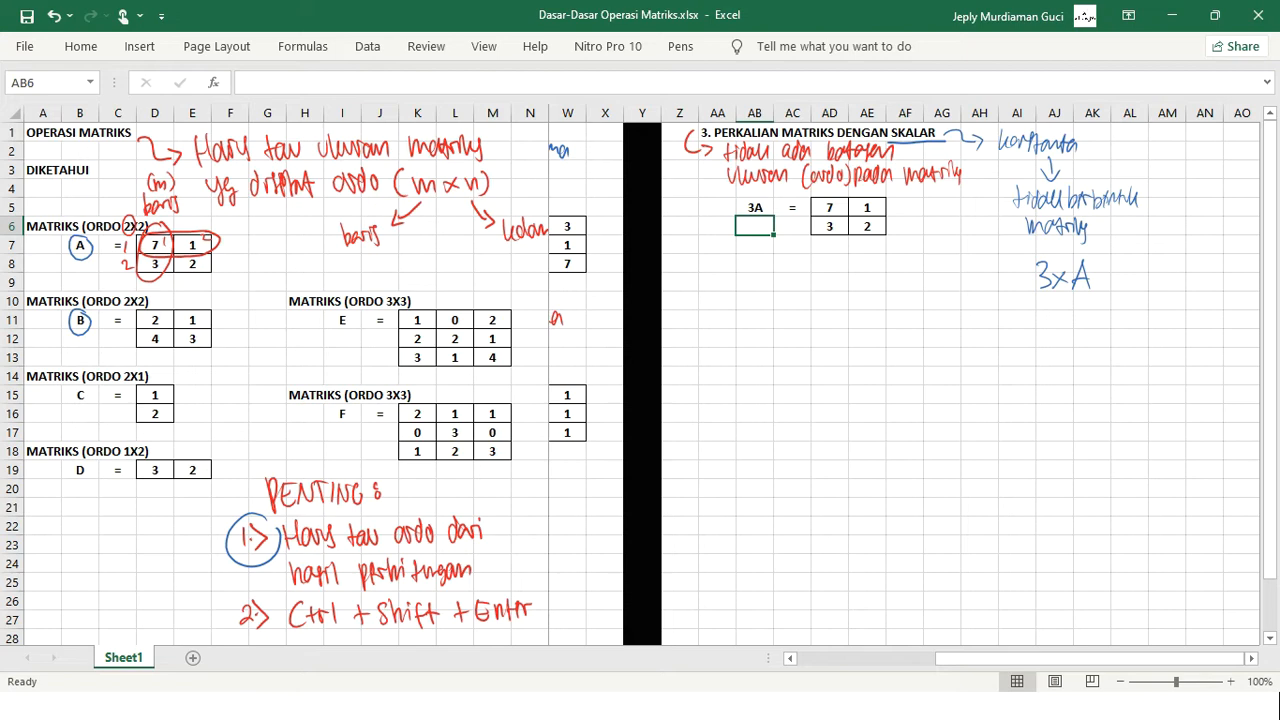
# Try to calculate 3A by entering =3*D7:E8 as an ordinary formula with AD5:AE6 selected.
pyautogui.click(829, 208)
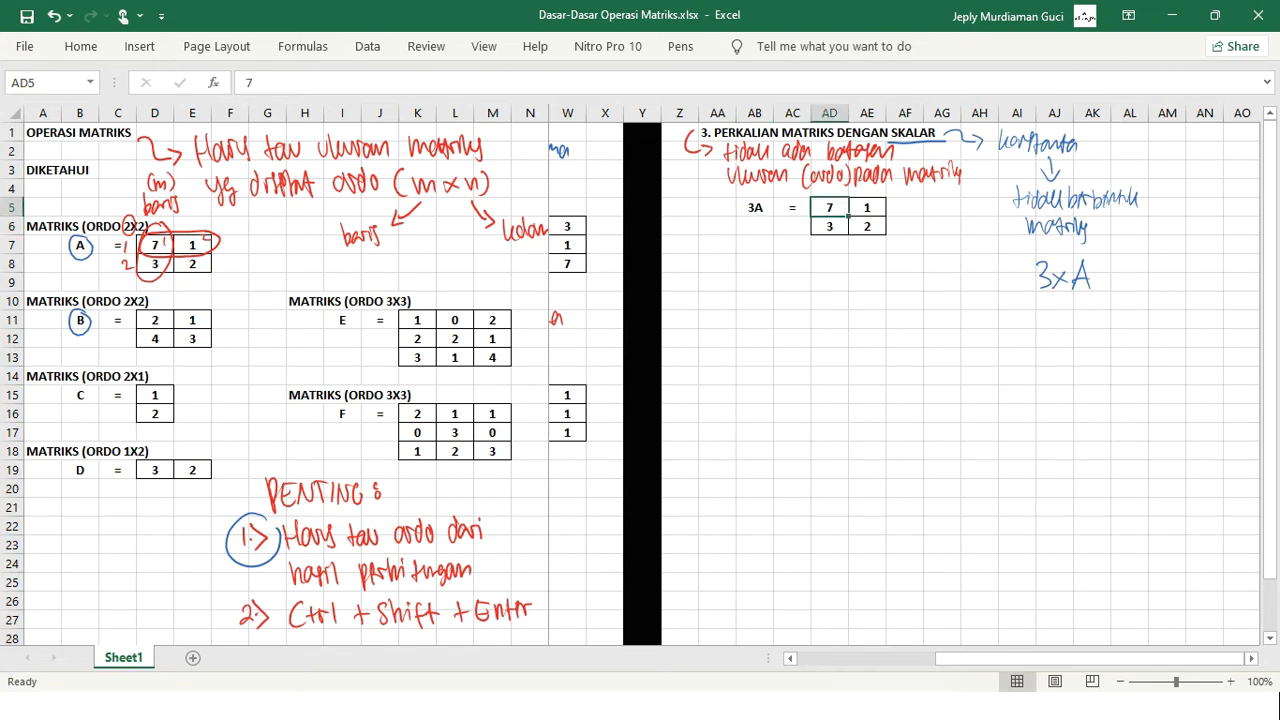
pyautogui.moveTo(829, 208); pyautogui.dragTo(866, 227)
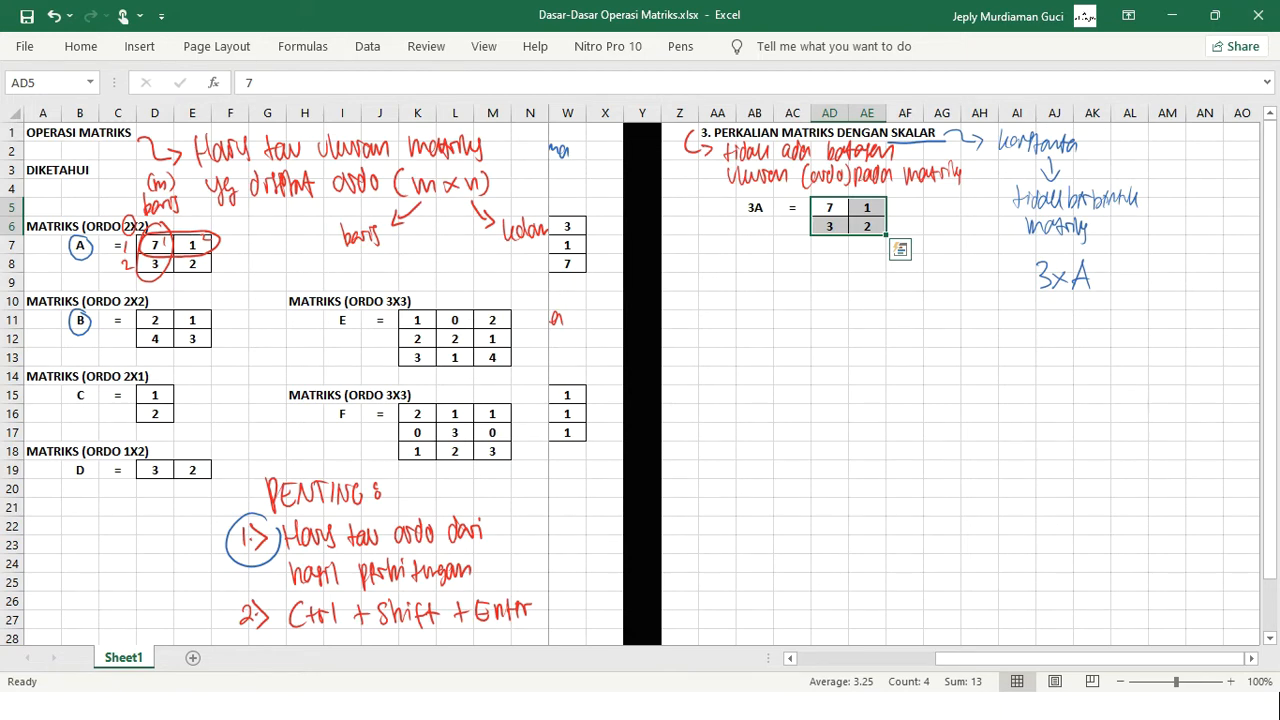
pyautogui.write('=')
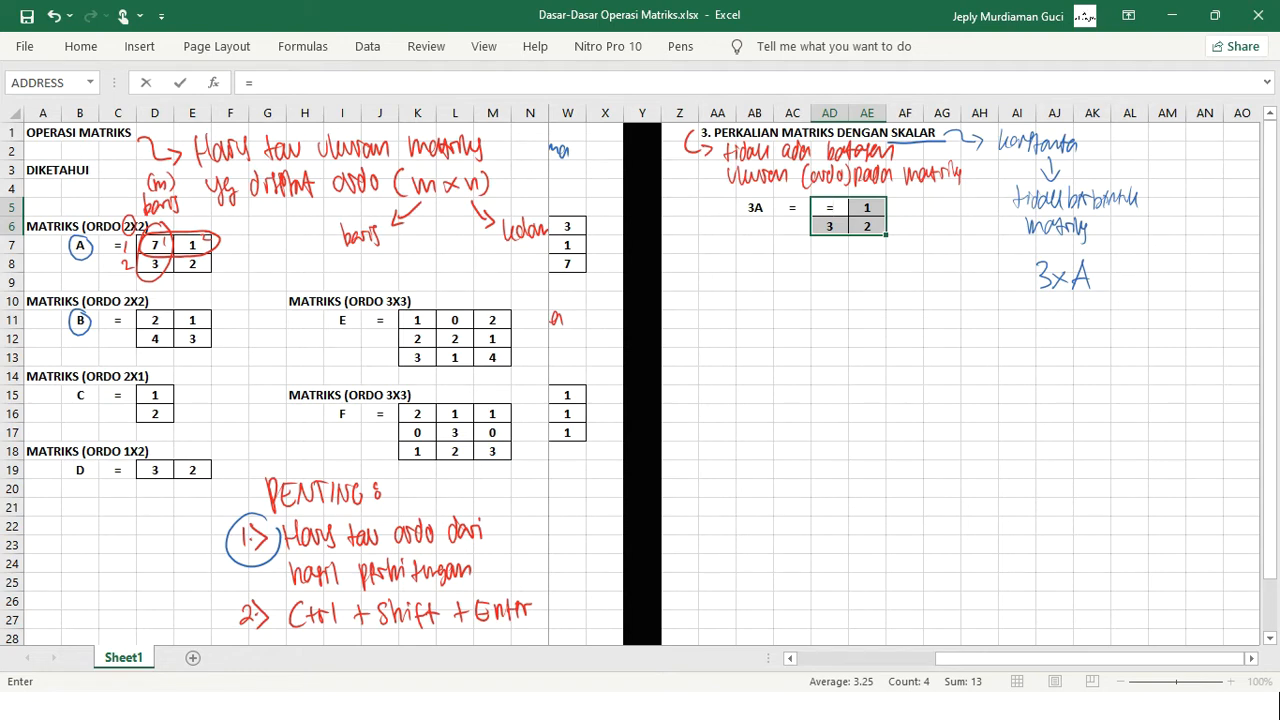
pyautogui.write('3*')
pyautogui.click(230, 264)
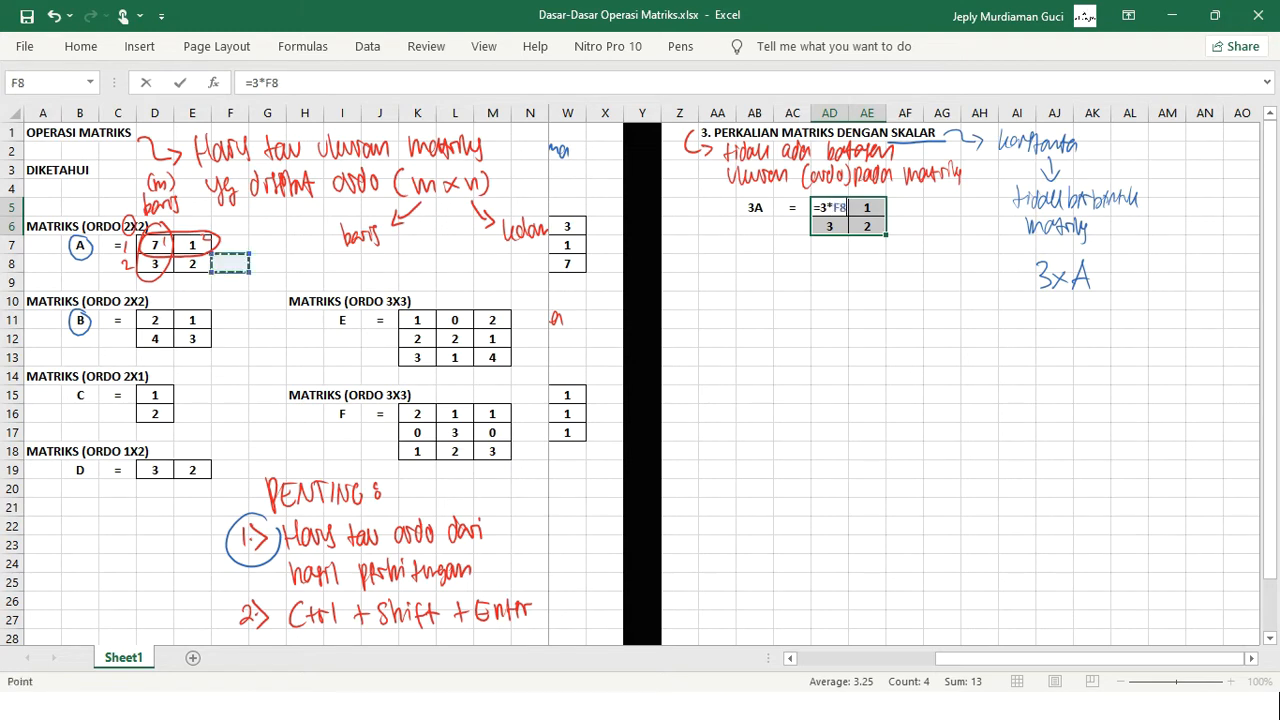
pyautogui.press('Up')
pyautogui.press('Left')
pyautogui.press('Left')
pyautogui.hotkey('shift', 'Right')
pyautogui.hotkey('shift', 'Down')
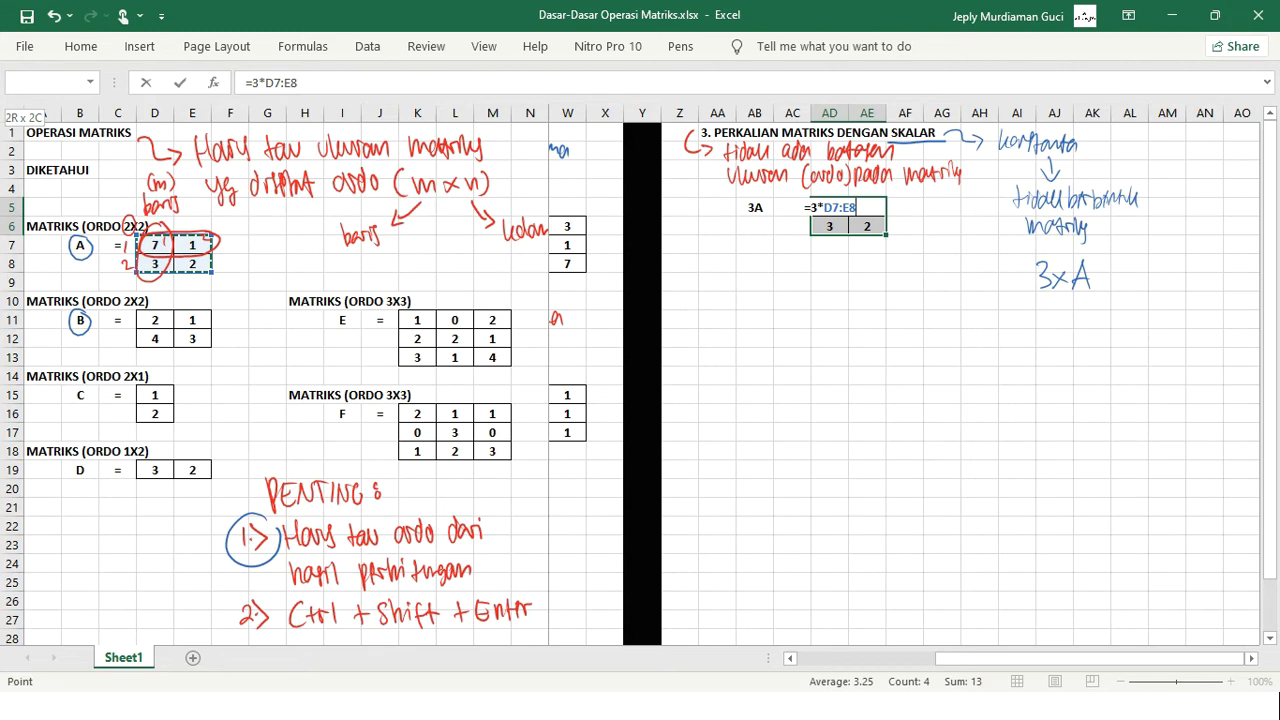
pyautogui.press('Return')
pyautogui.rightClick(836, 413)
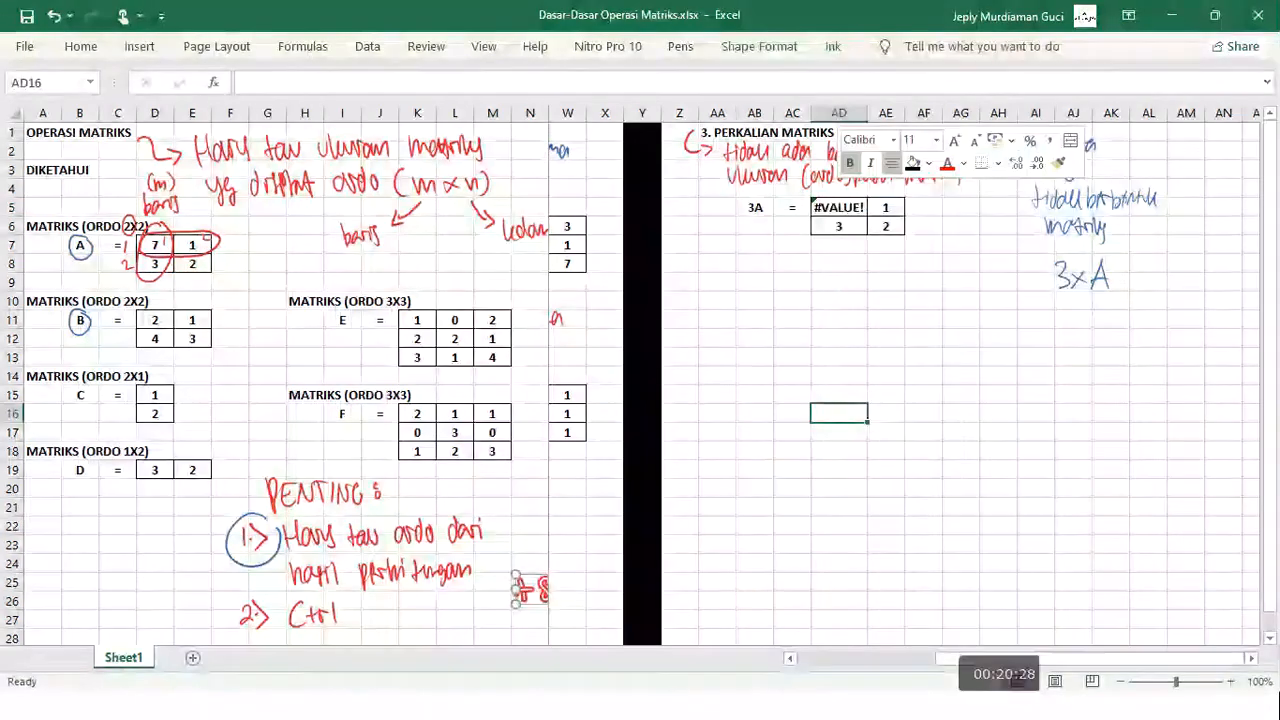
pyautogui.press('Escape')
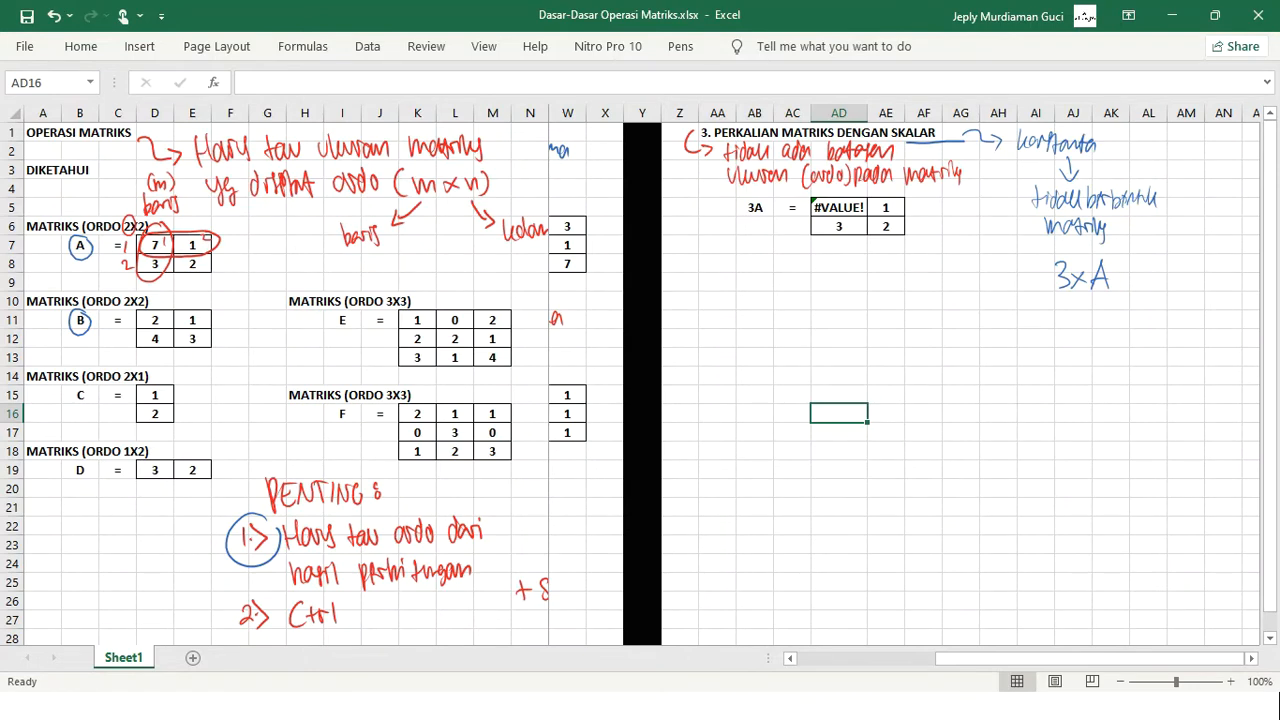
pyautogui.click(838, 208)
pyautogui.press('F2')
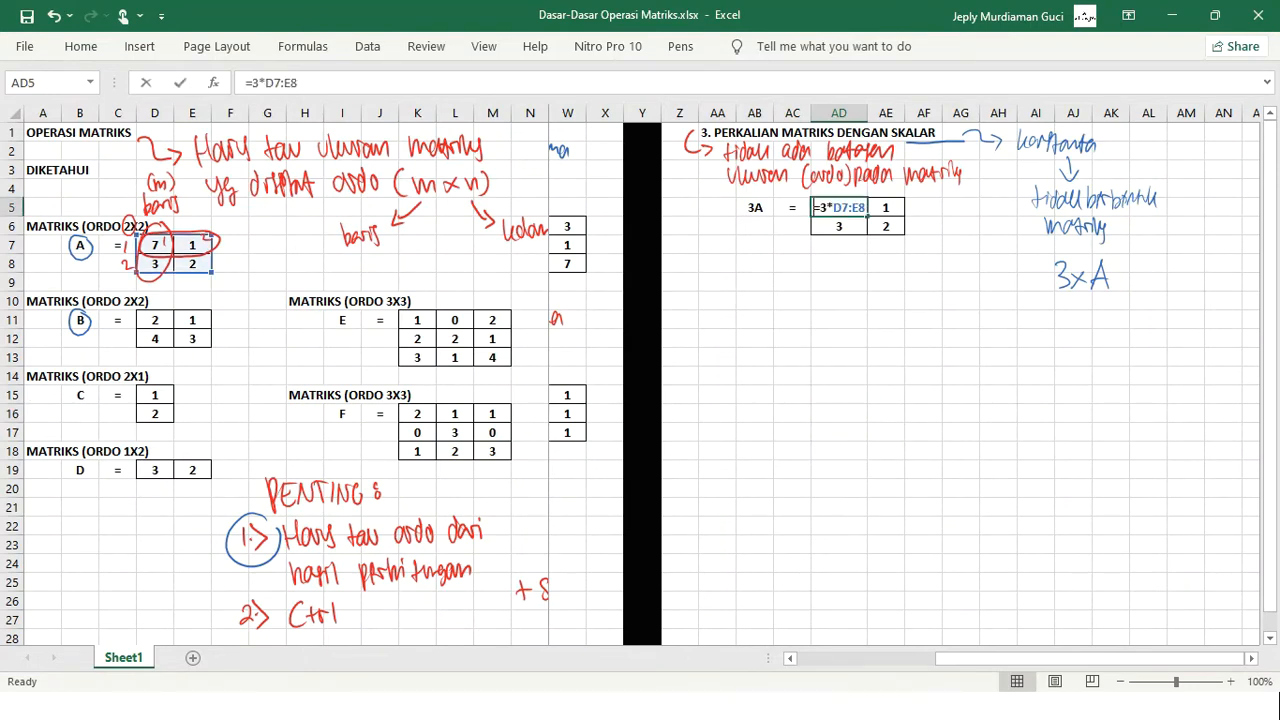
pyautogui.click(827, 208)
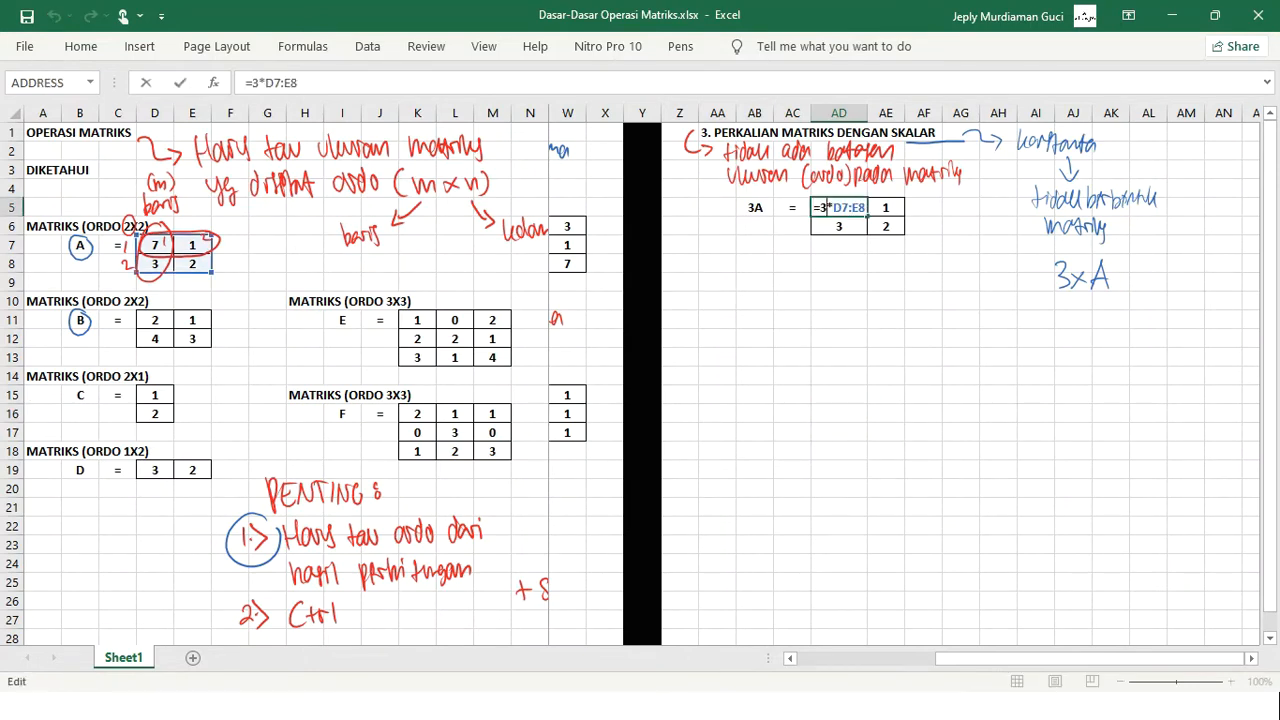
pyautogui.press('Escape')
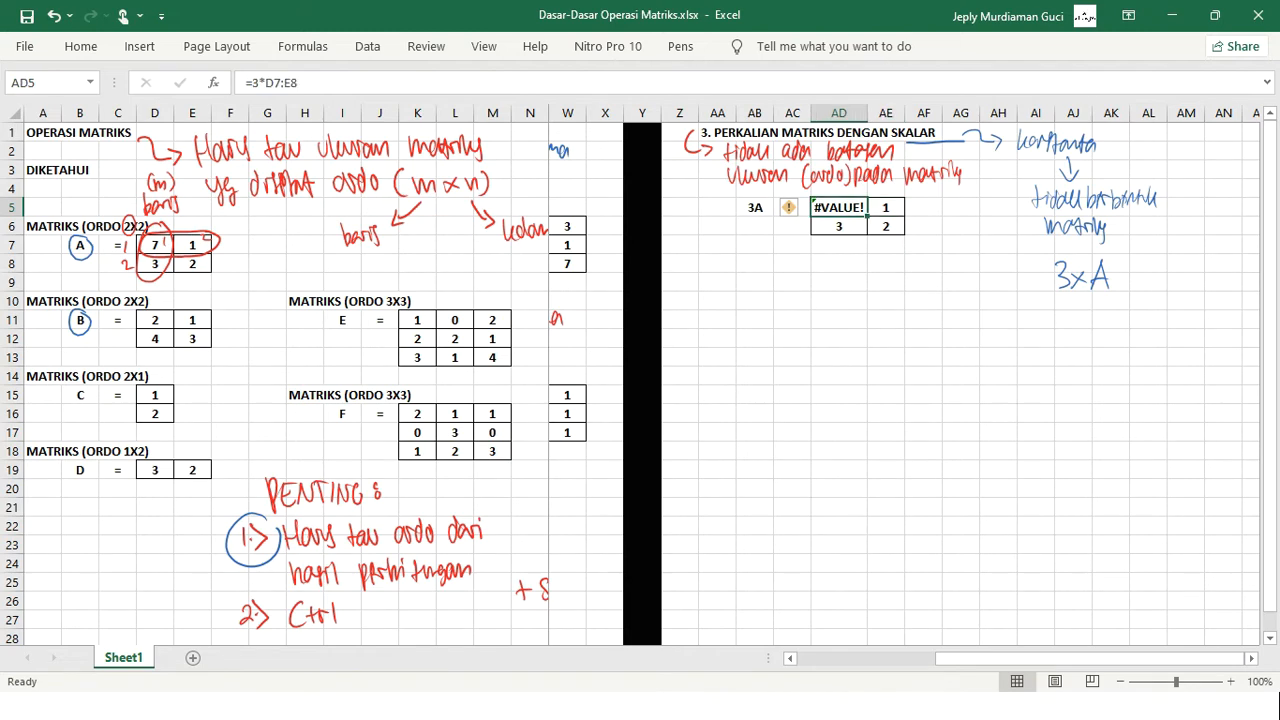
# Calculate 3A across AD5:AE6 with the array formula =3*D7:E8 and check the formula in its cells.
pyautogui.hotkey('shift', 'Right')
pyautogui.hotkey('shift', 'Down')
pyautogui.write('=')
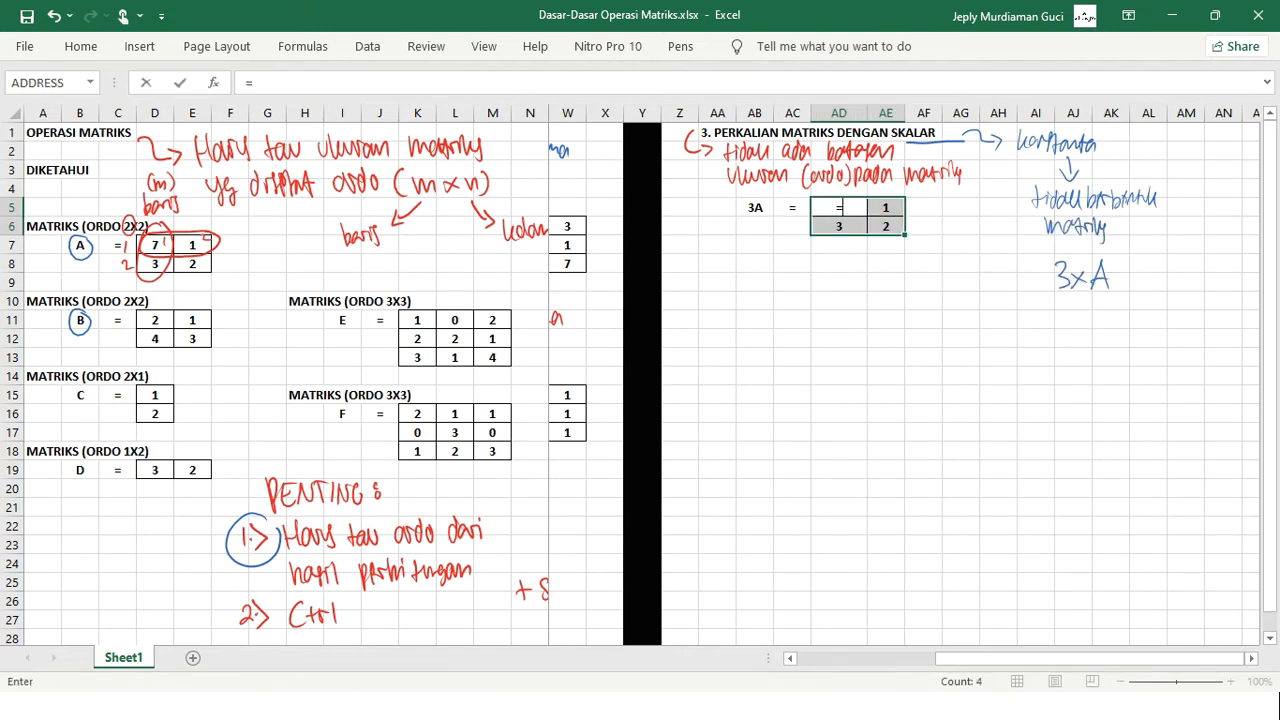
pyautogui.write('3*')
pyautogui.click(230, 264)
pyautogui.press('Left')
pyautogui.press('Left')
pyautogui.press('Up')
pyautogui.hotkey('shift', 'Right')
pyautogui.hotkey('shift', 'Down')
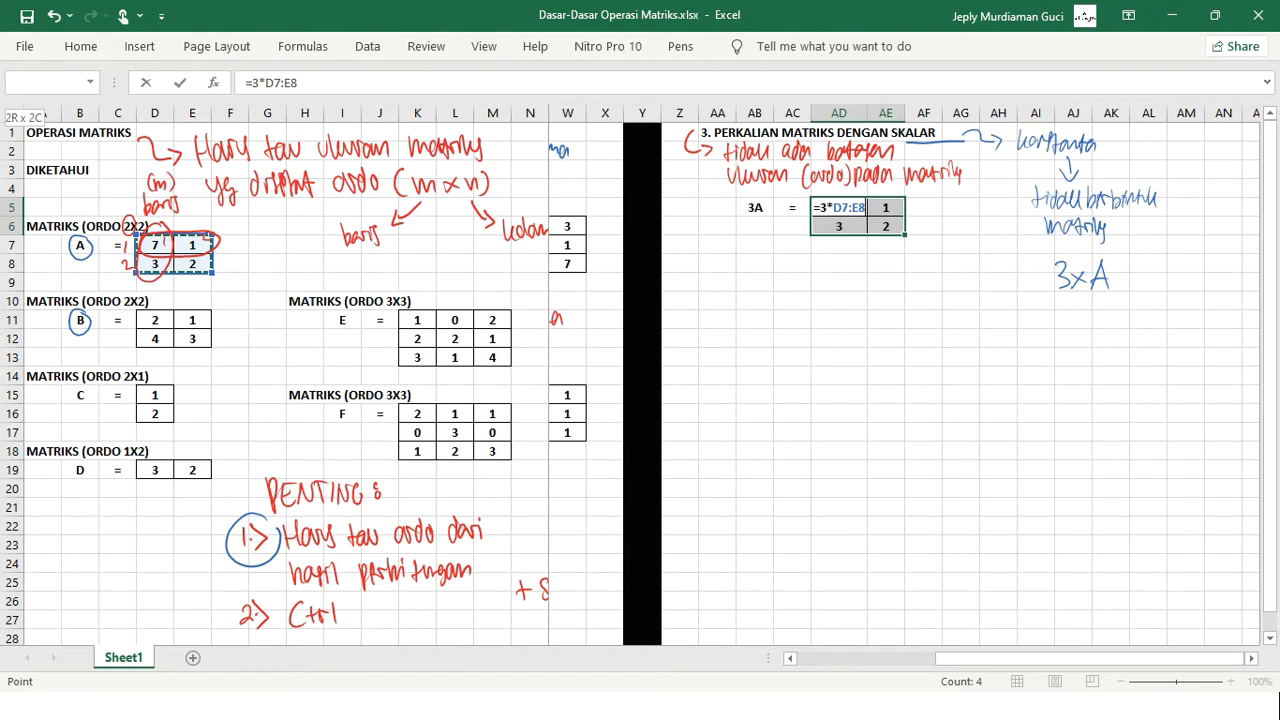
pyautogui.hotkey('ctrl', 'shift', 'Return')
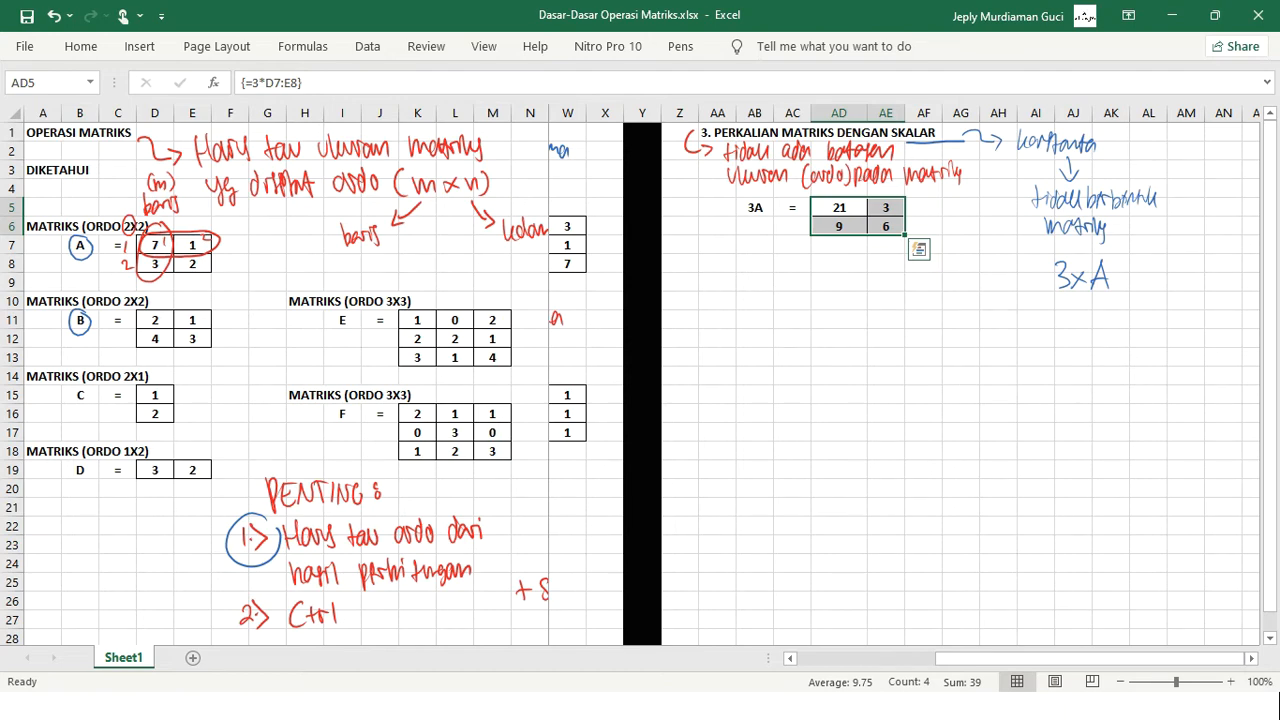
pyautogui.click(839, 208)
pyautogui.click(839, 227)
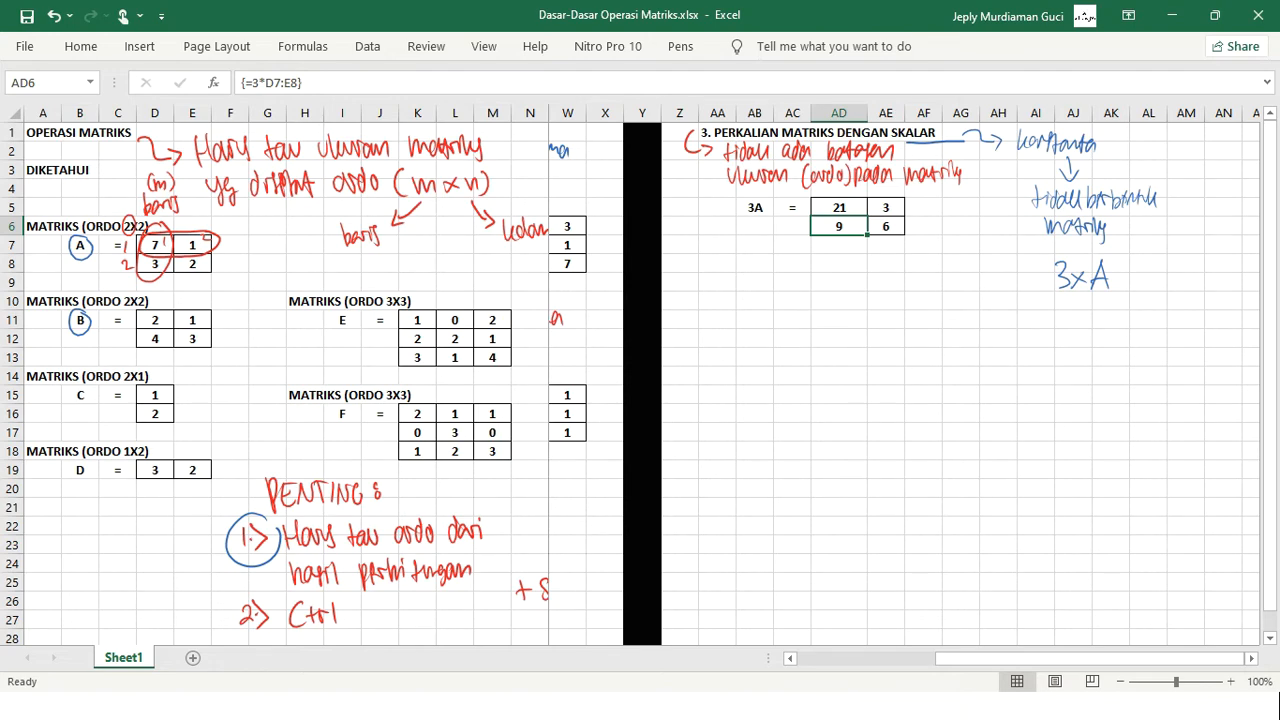
# Copy the matrix F block I16:M18 to AB8, below the 3A result.
pyautogui.moveTo(342, 414); pyautogui.dragTo(493, 451)
pyautogui.hotkey('ctrl', 'c')
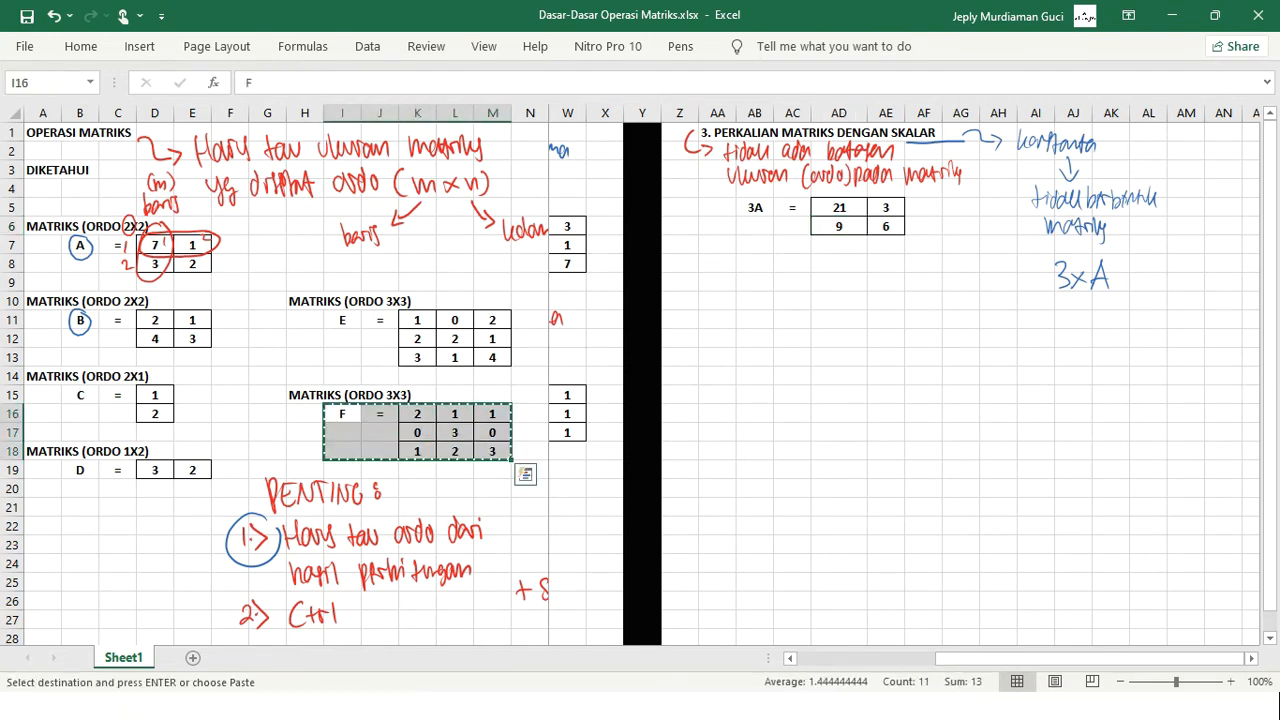
pyautogui.click(755, 264)
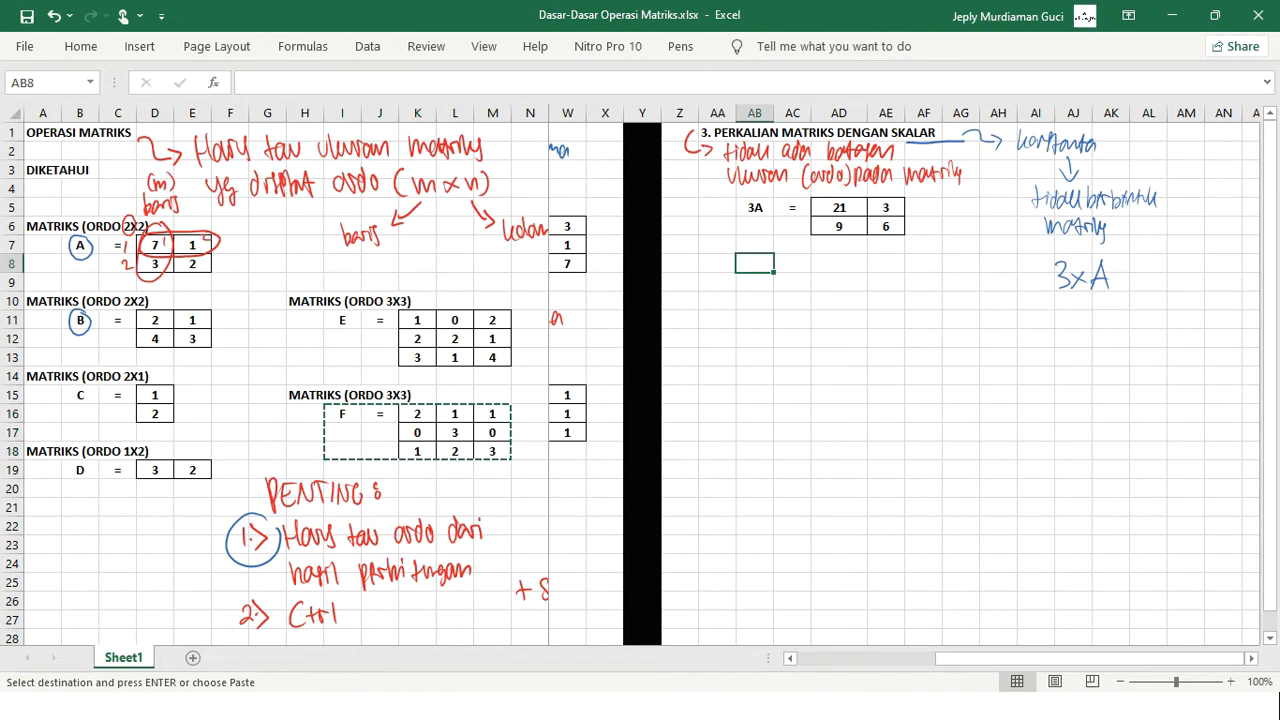
pyautogui.hotkey('ctrl', 'v')
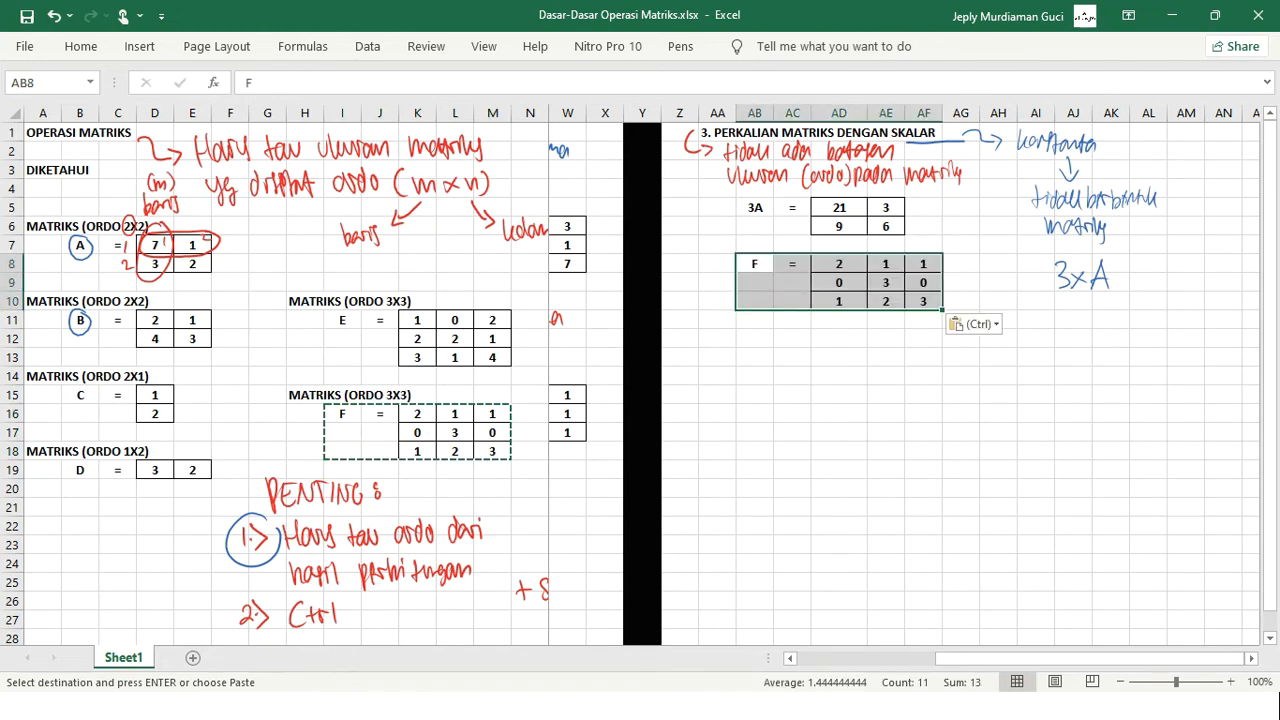
# Handwrite "-2×F" in red ink below the "3×A" note and end the copy mode.
pyautogui.click(680, 46)
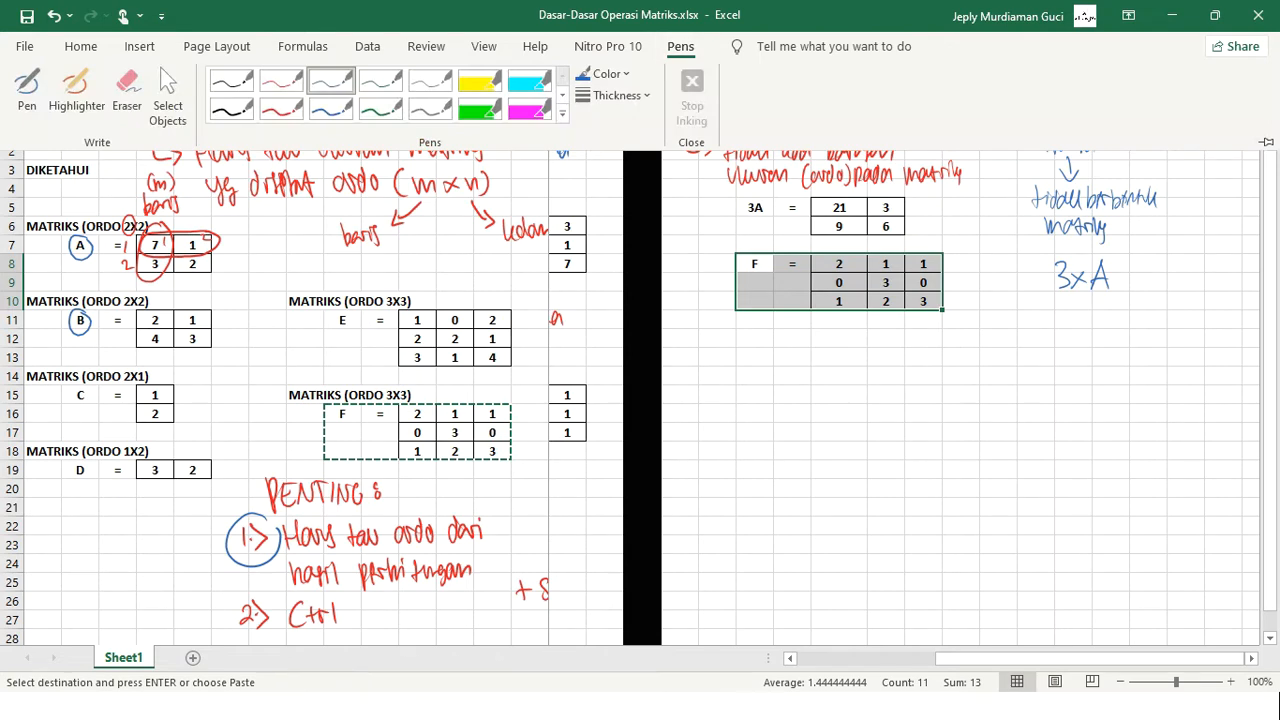
pyautogui.click(281, 81)
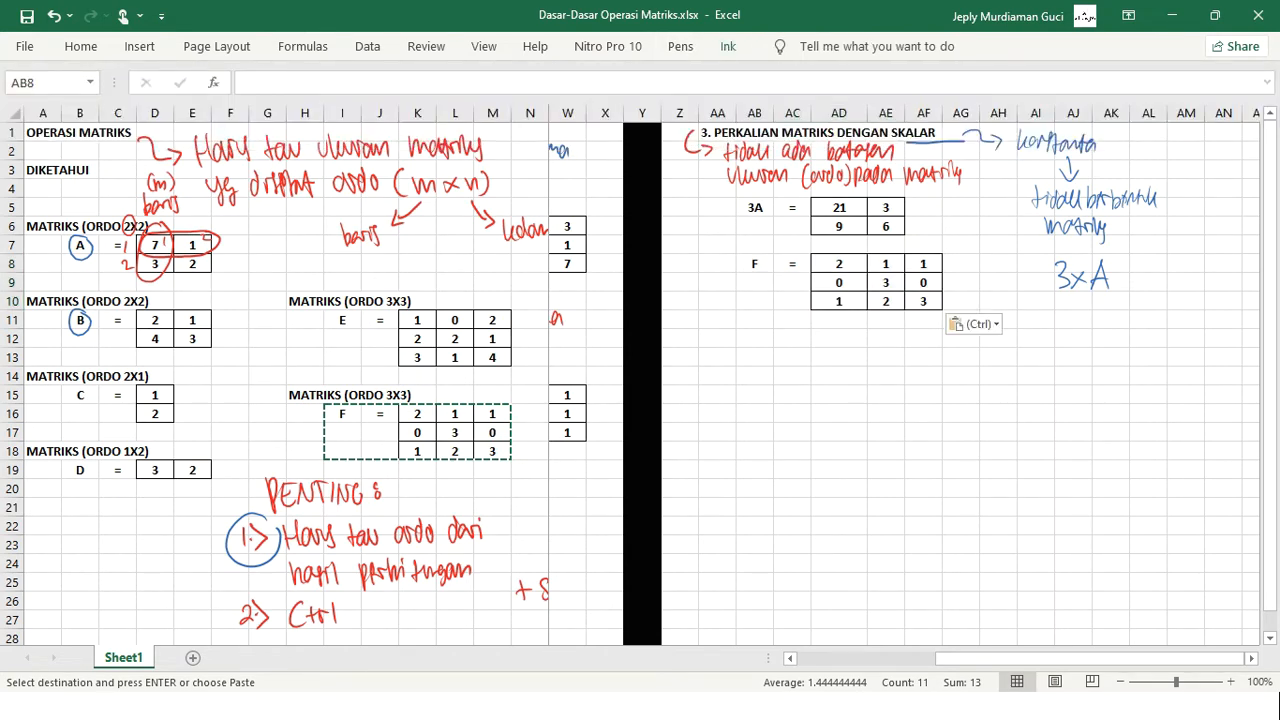
pyautogui.moveTo(1043, 314)
pyautogui.mouseDown()
pyautogui.moveTo(1068, 310)
pyautogui.moveTo(1072, 323)
pyautogui.moveTo(1093, 308)
pyautogui.moveTo(1100, 323)
pyautogui.mouseUp()
pyautogui.moveTo(1098, 306); pyautogui.dragTo(1111, 305)
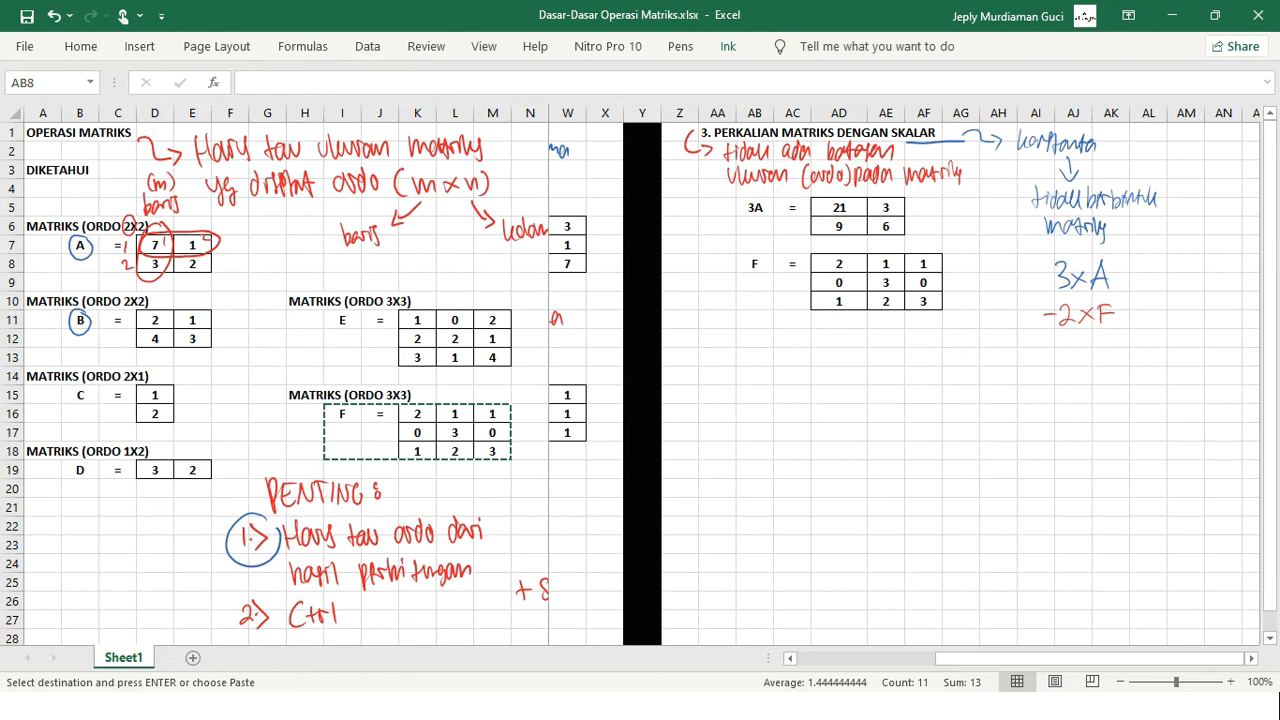
pyautogui.press('Escape')
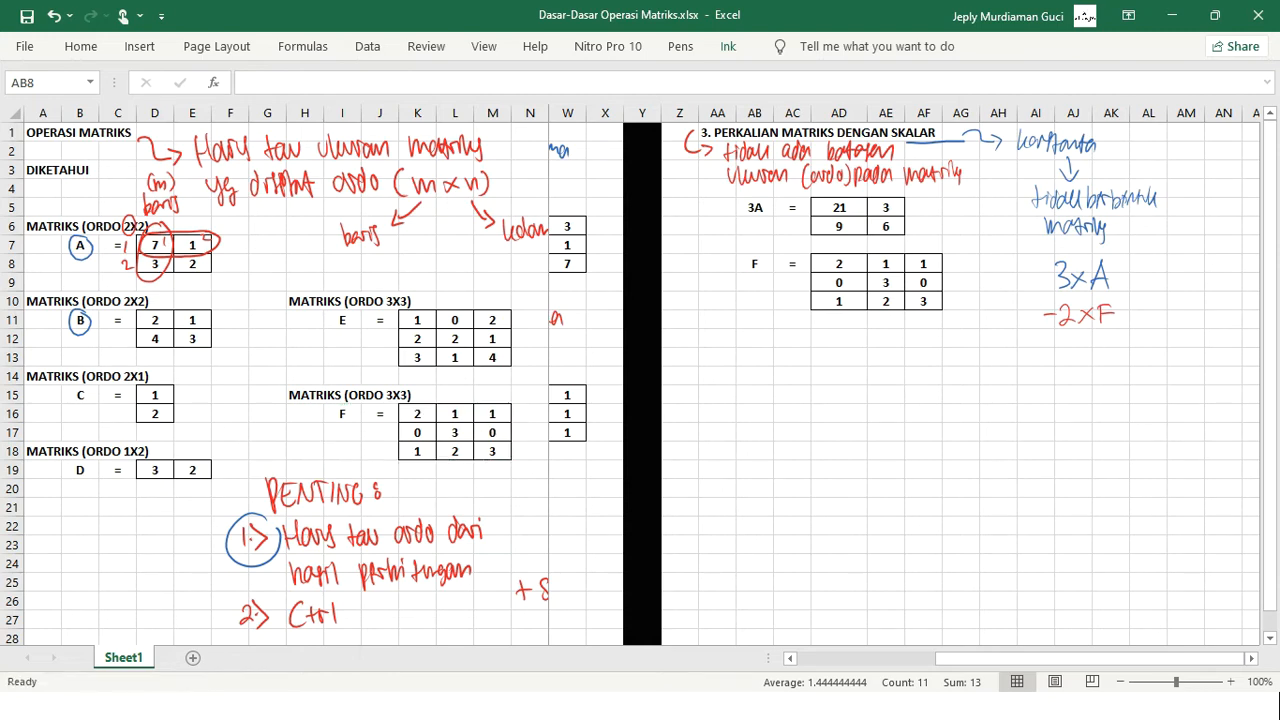
# Try to relabel the copied matrix F in AB8 as -2F with an ordinary cell entry.
pyautogui.doubleClick(752, 264)
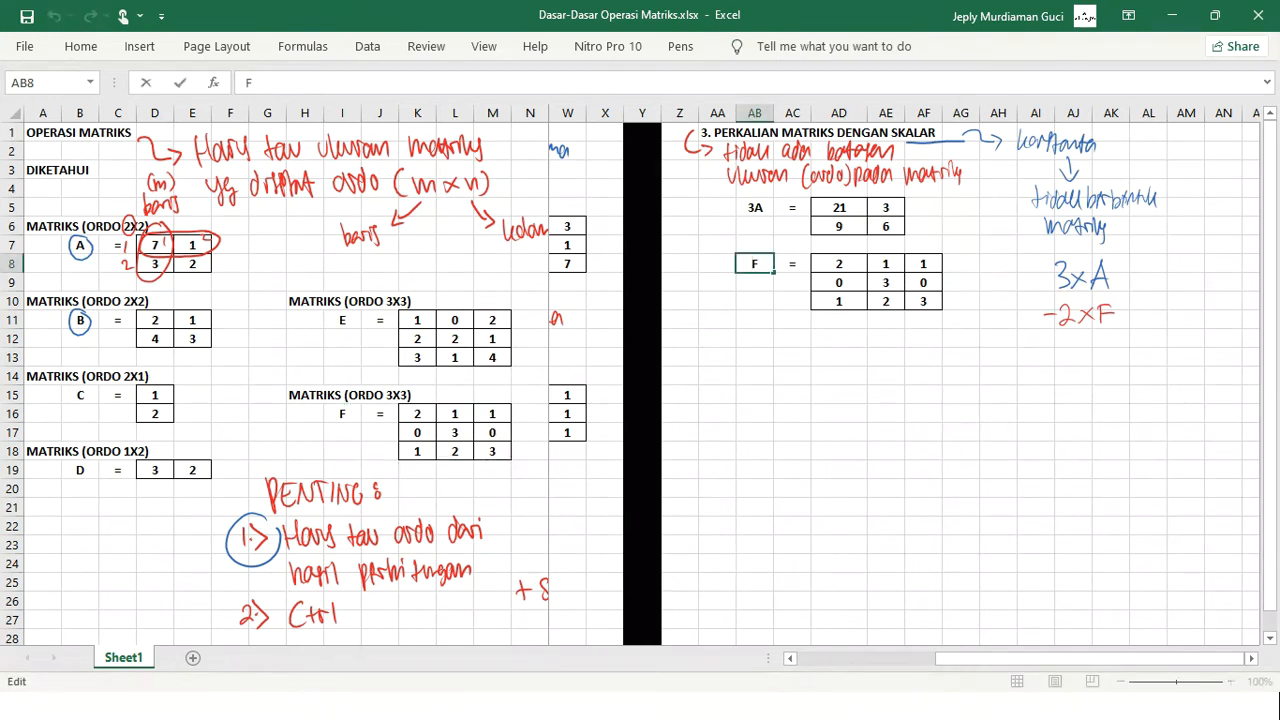
pyautogui.write('-2')
pyautogui.press('Return')
pyautogui.press('Return')
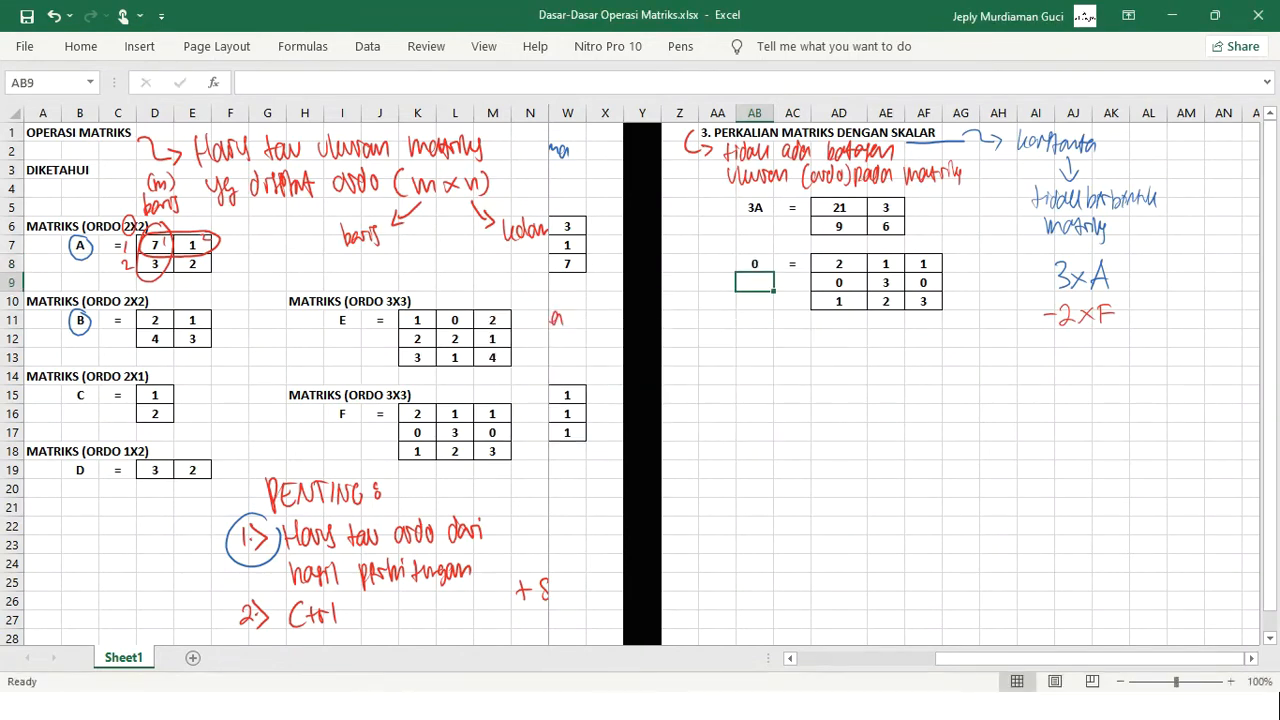
# Replace the content of AB8 with the label "-2F" entered as text.
pyautogui.click(755, 264)
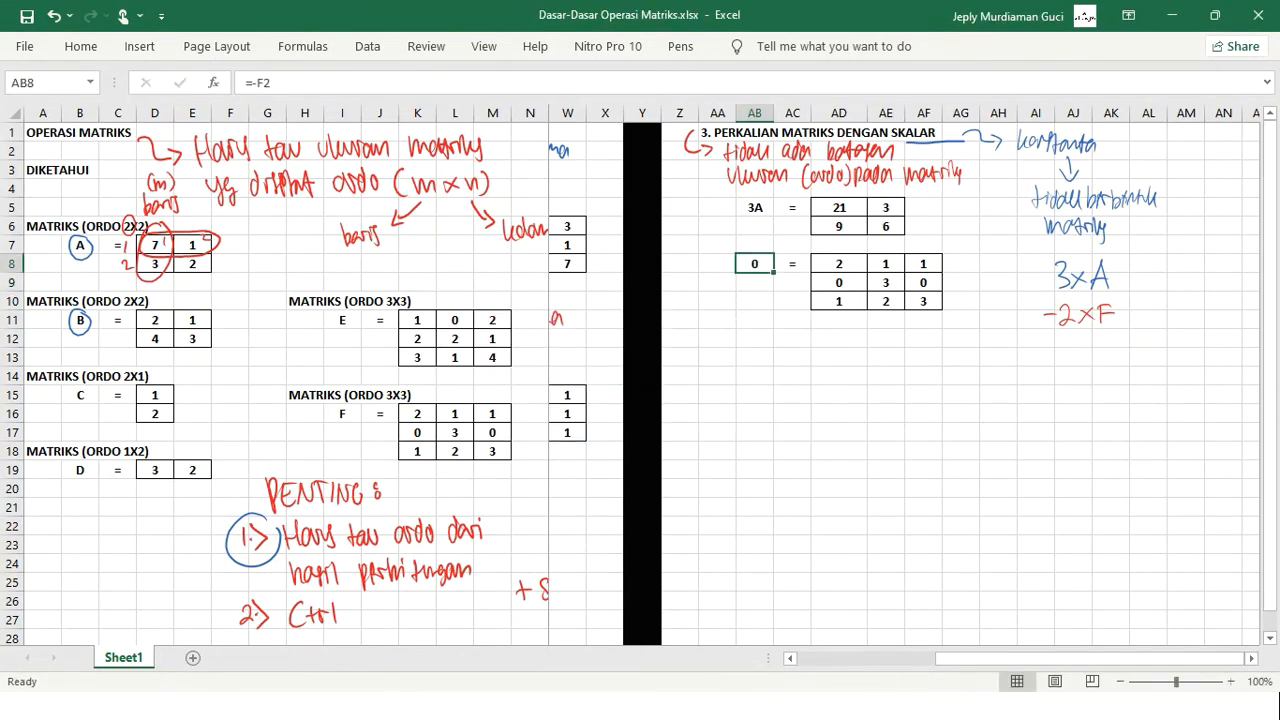
pyautogui.write("'-2F")
pyautogui.press('Return')
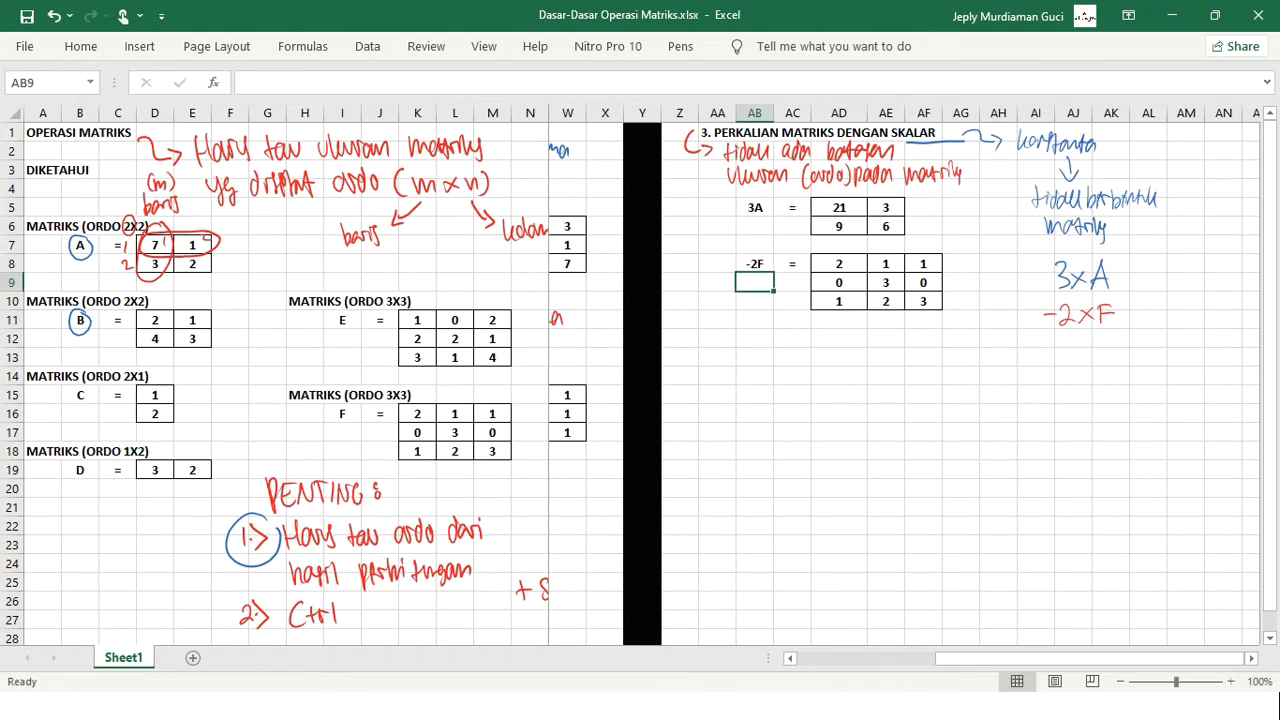
# Calculate -2F across AD8:AF10 with the array formula =K16:M18*-2.
pyautogui.click(839, 264)
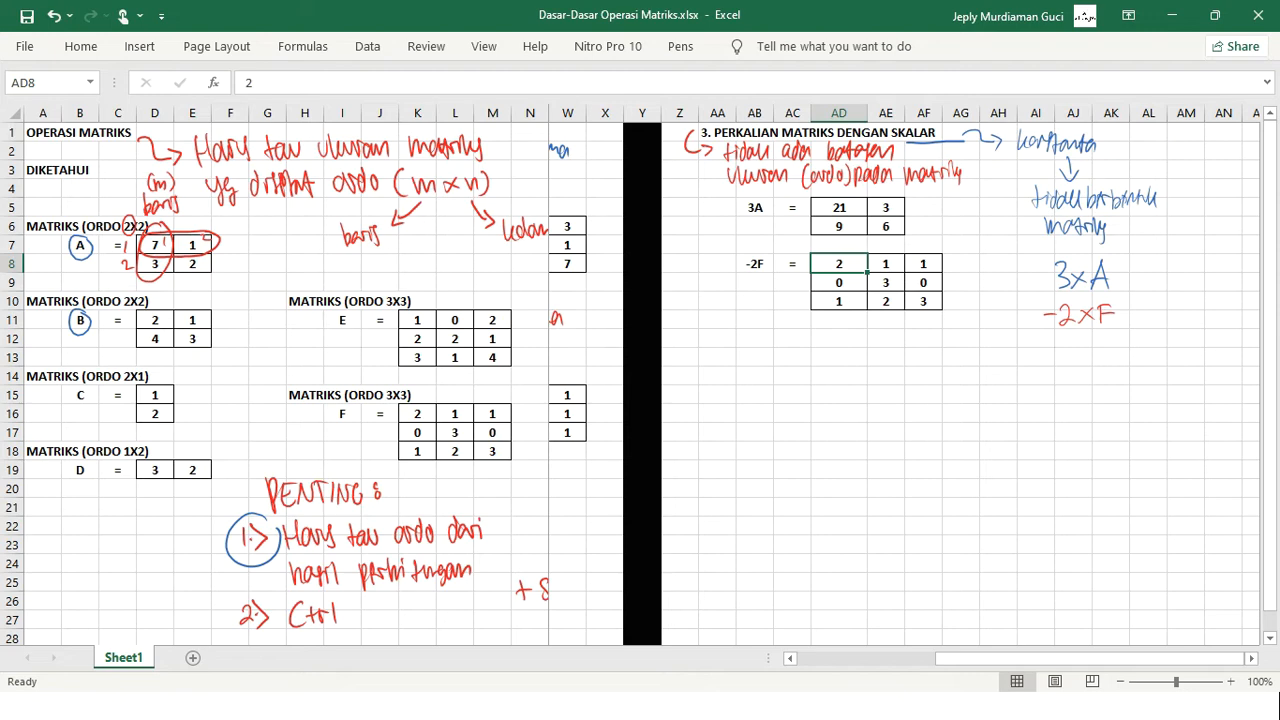
pyautogui.moveTo(839, 264); pyautogui.dragTo(923, 301)
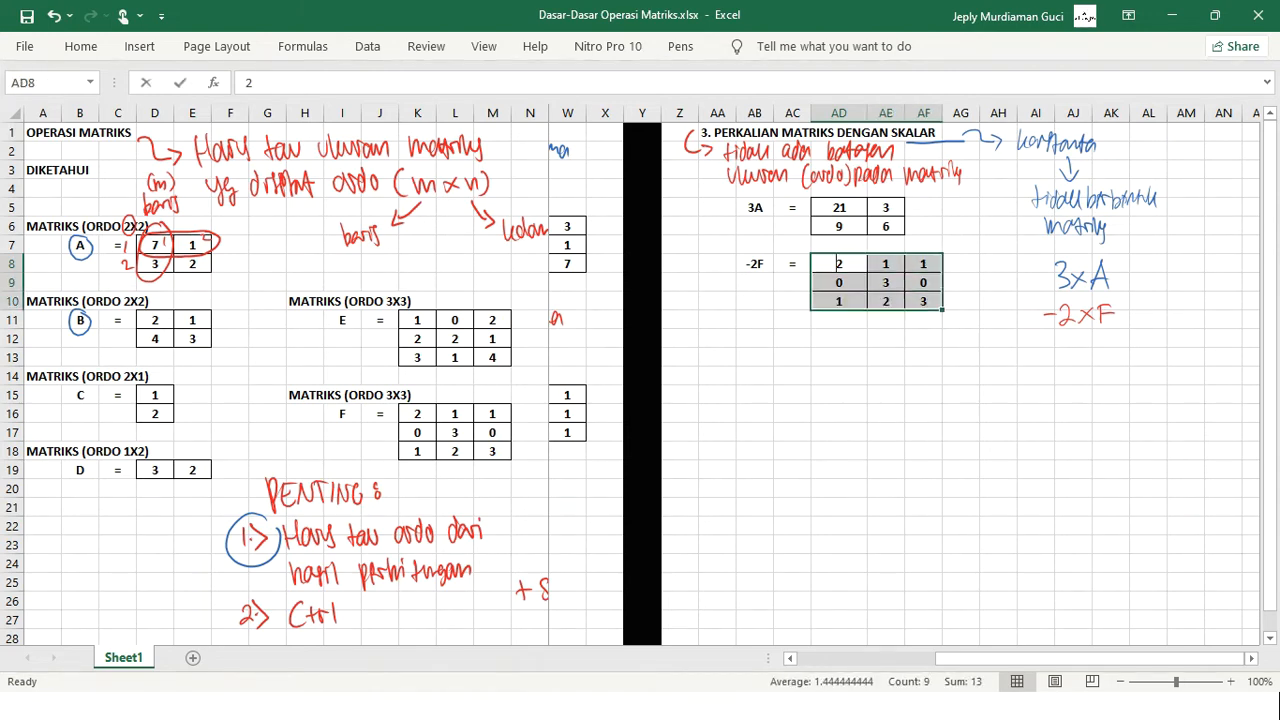
pyautogui.write('=')
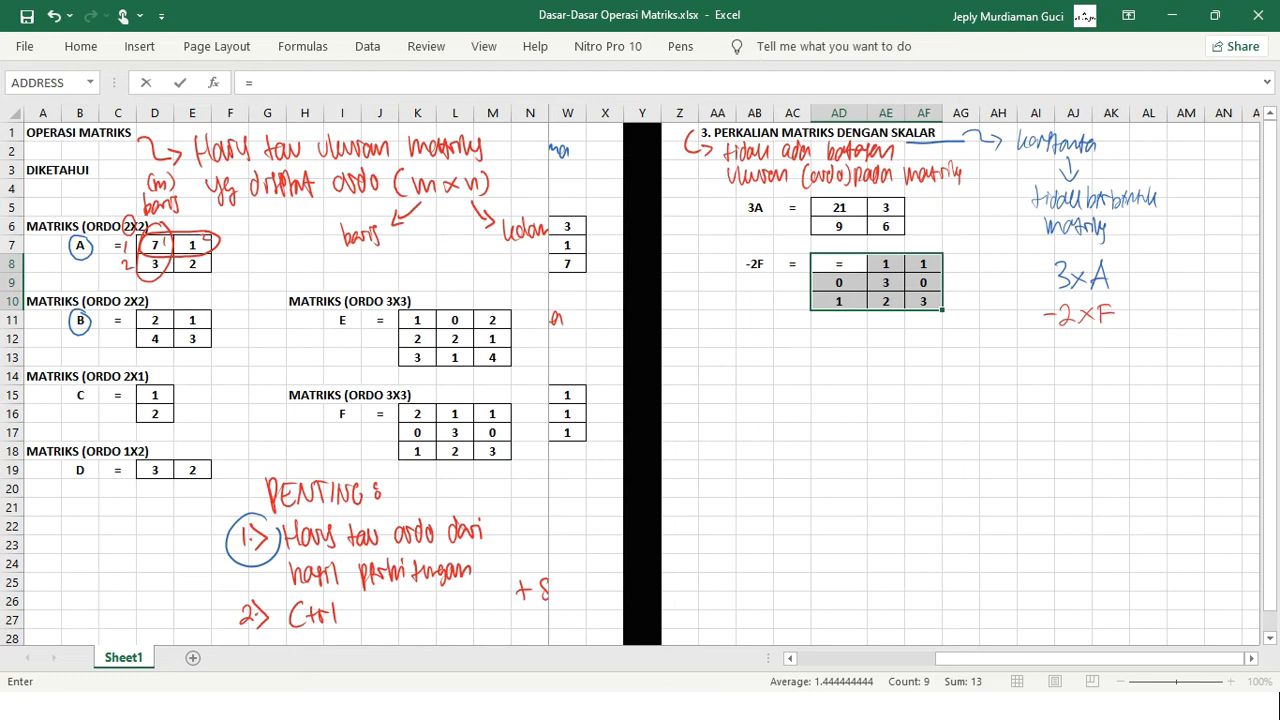
pyautogui.click(417, 414)
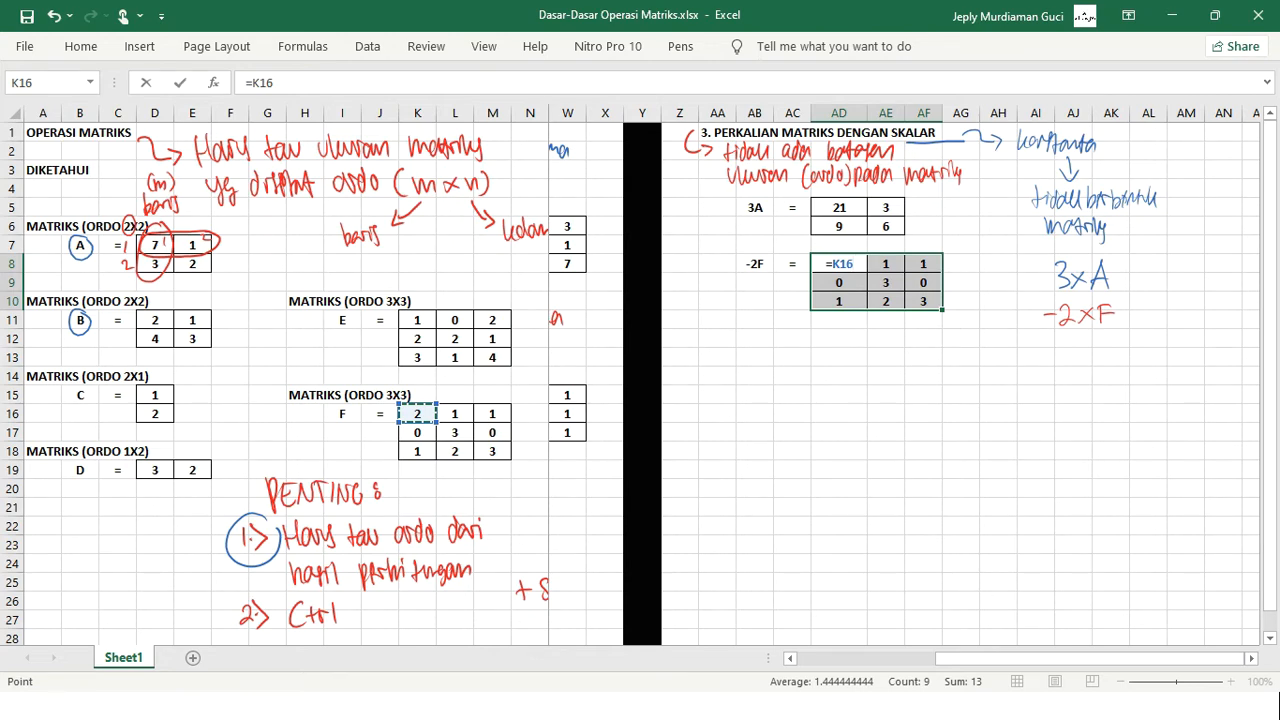
pyautogui.hotkey('shift', 'Right')
pyautogui.hotkey('shift', 'Right')
pyautogui.hotkey('shift', 'Down')
pyautogui.hotkey('shift', 'Down')
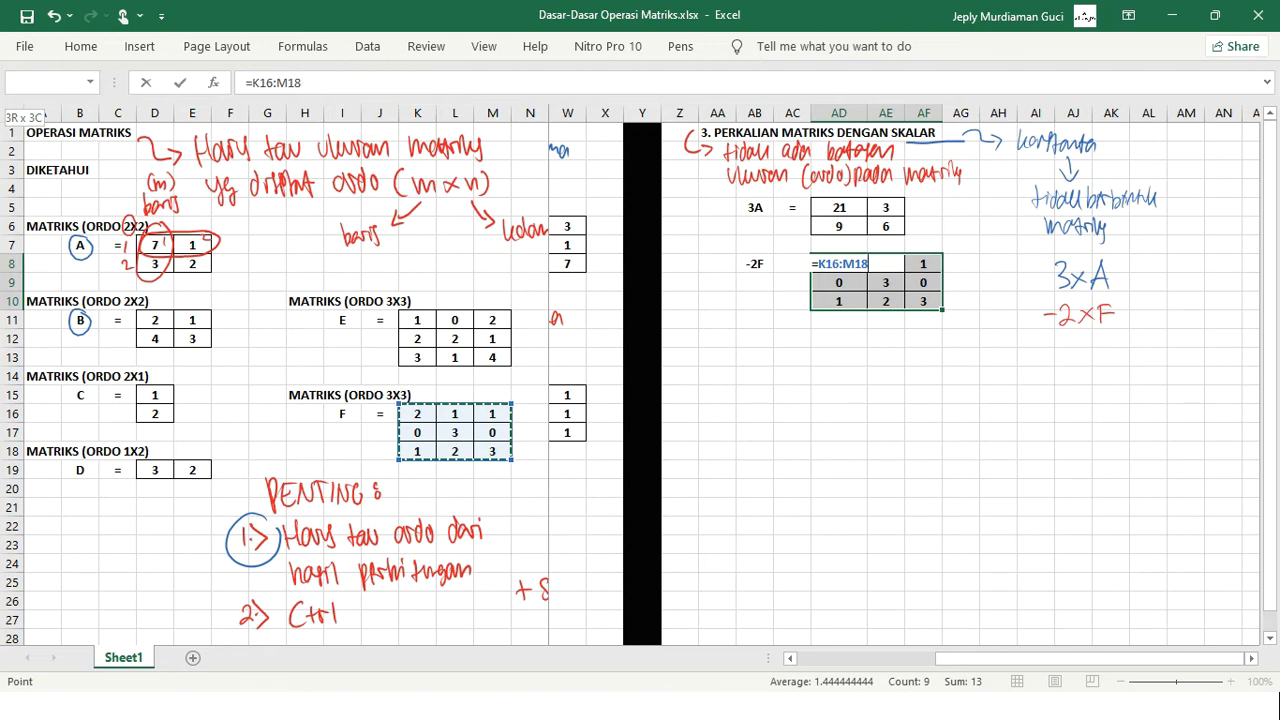
pyautogui.write('*')
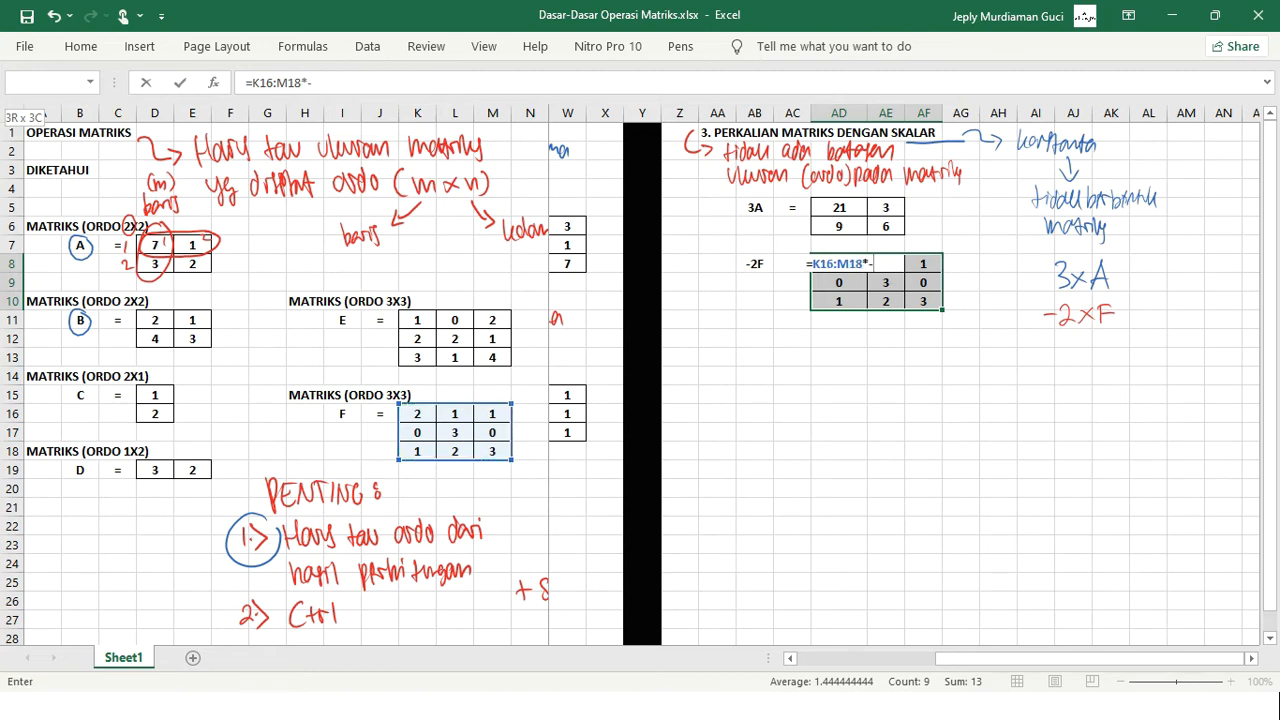
pyautogui.write('-2')
pyautogui.hotkey('ctrl', 'shift', 'Return')
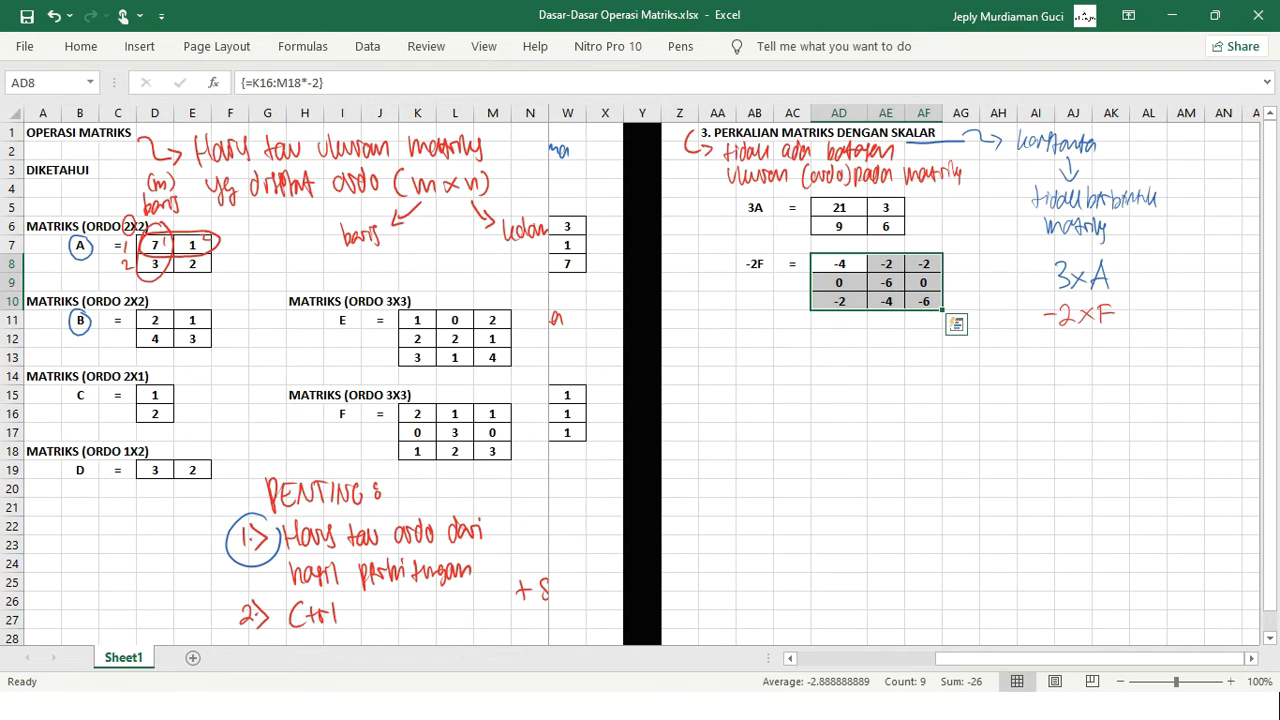
# Move the partly hidden handwritten "+ Shift + Enter" next to "Ctrl" in point 2 of the PENTING note.
pyautogui.click(380, 619)
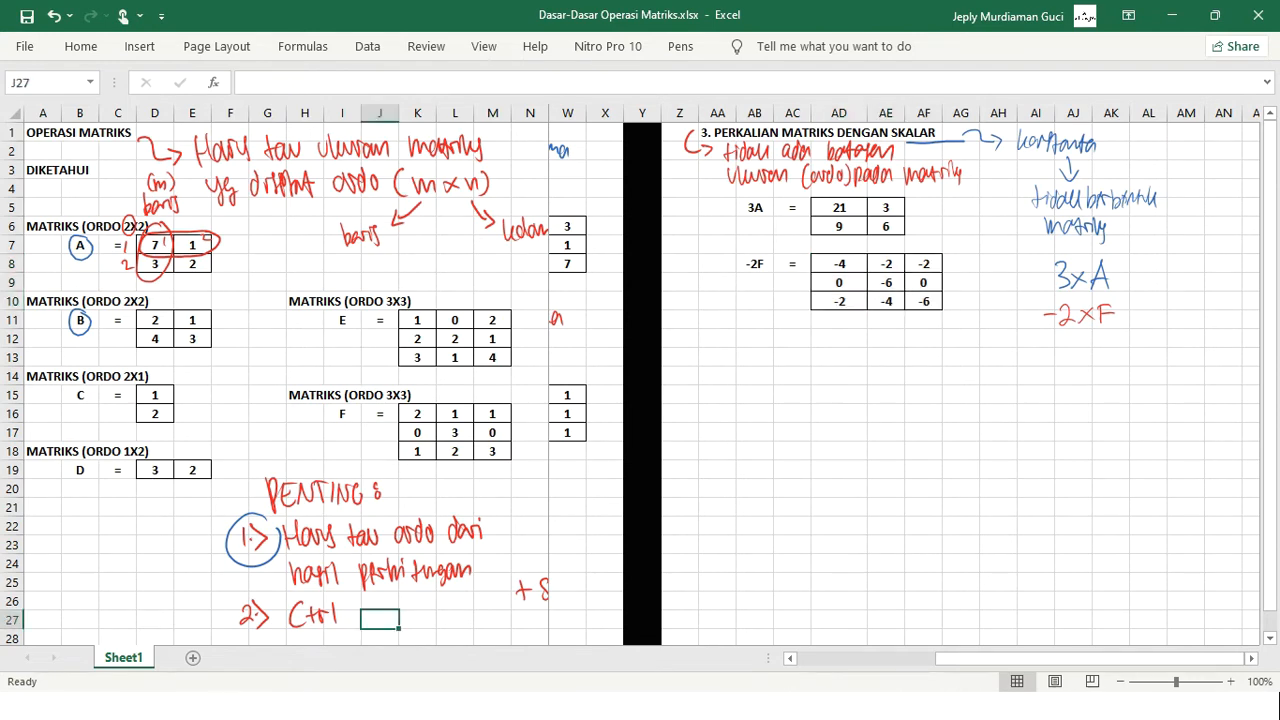
pyautogui.click(526, 590)
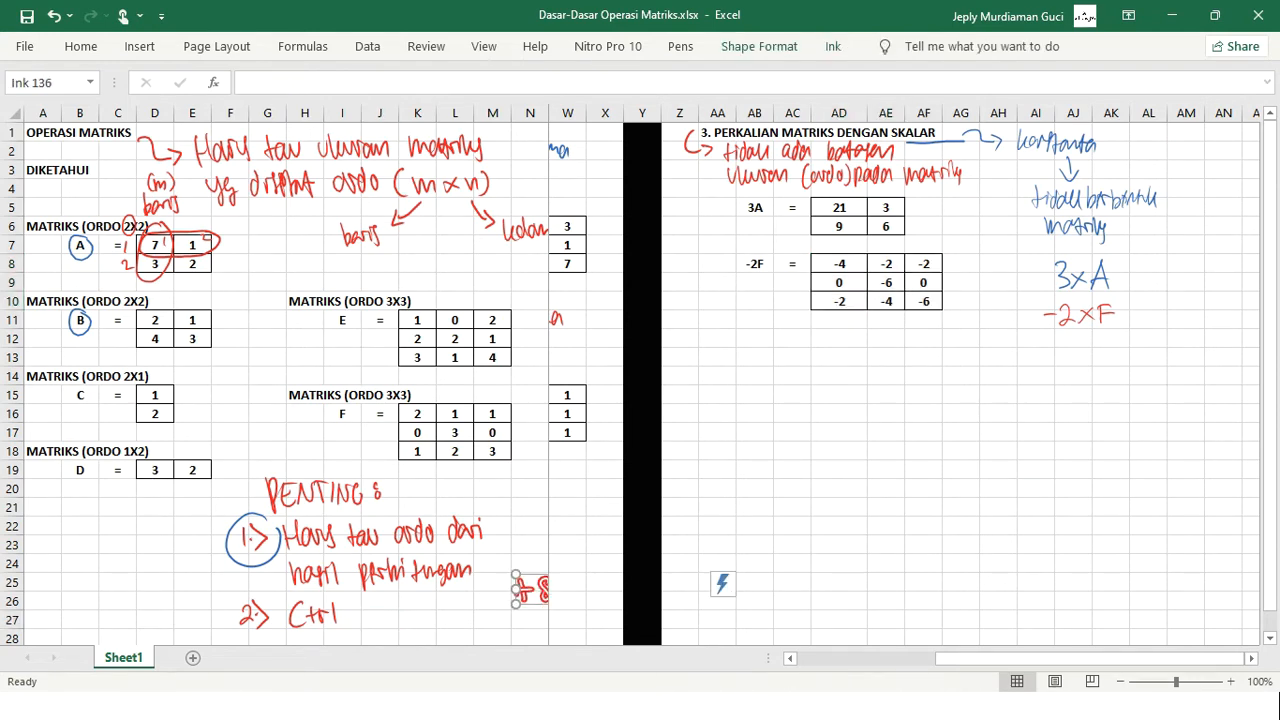
pyautogui.moveTo(526, 590); pyautogui.dragTo(350, 615)
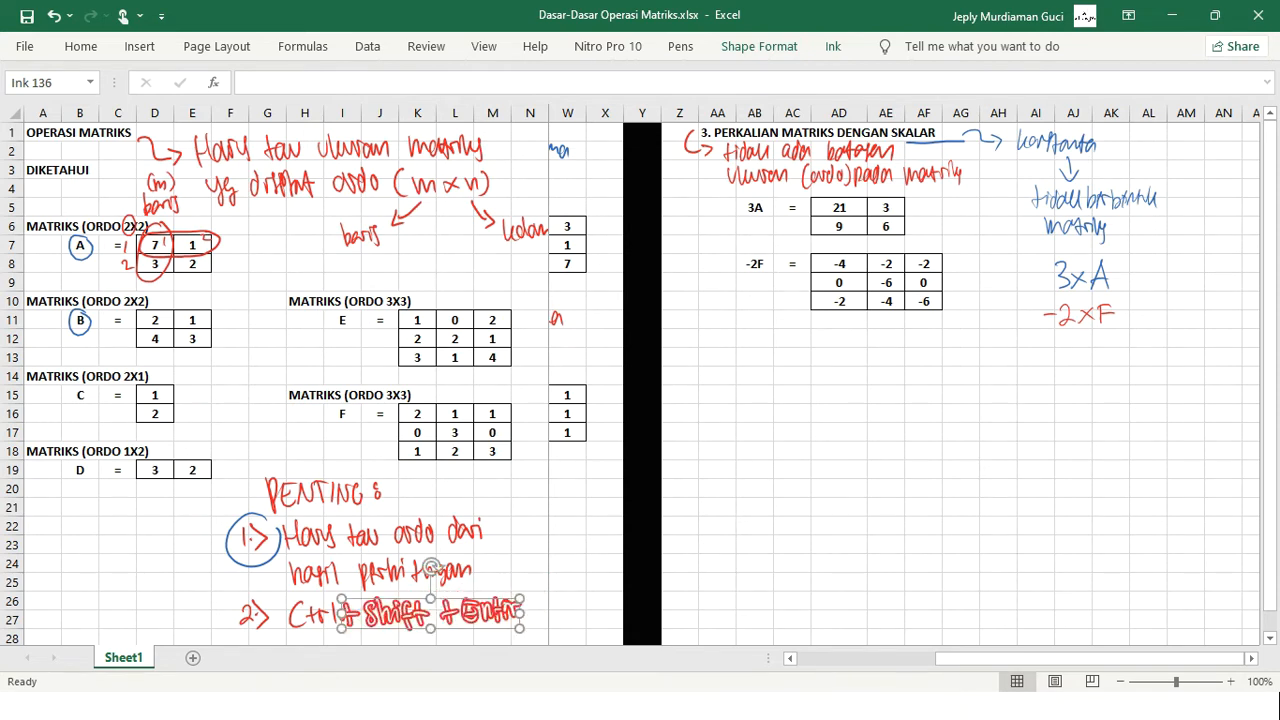
pyautogui.click(792, 469)
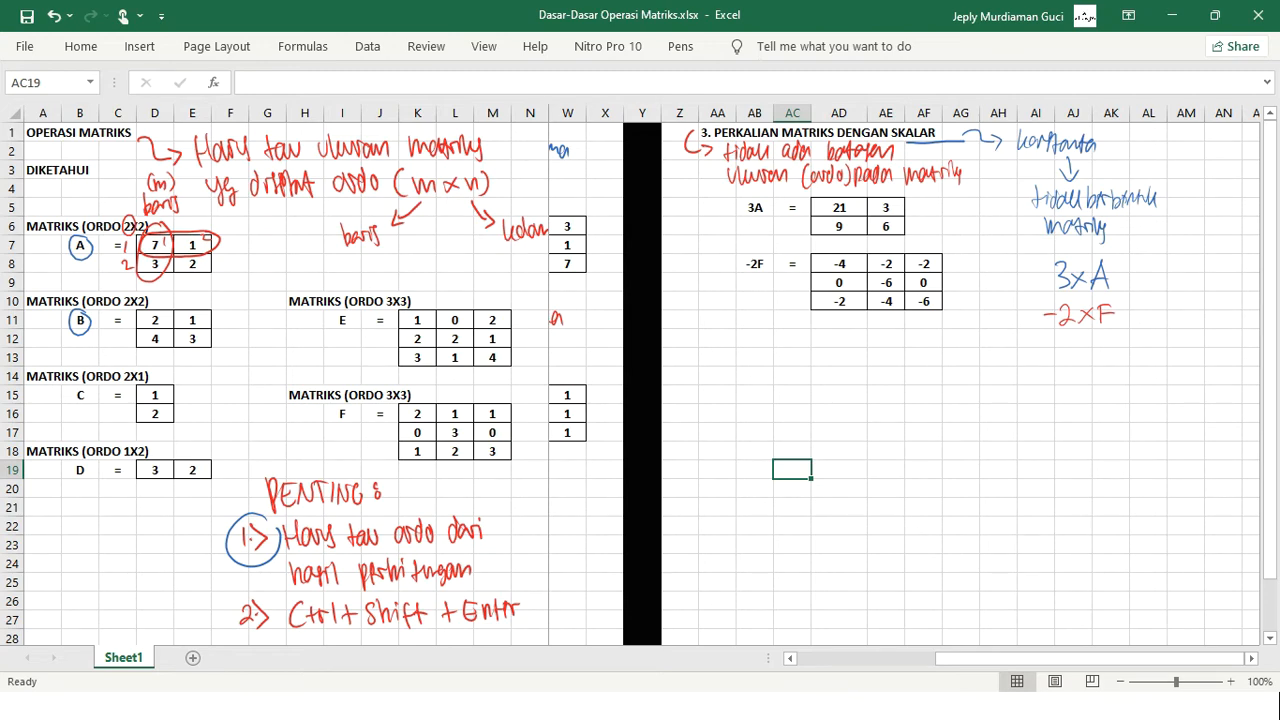
# Copy the section 3 heading from AA1:AF1 to AA13, below the -2F result.
pyautogui.moveTo(717, 132); pyautogui.dragTo(923, 132)
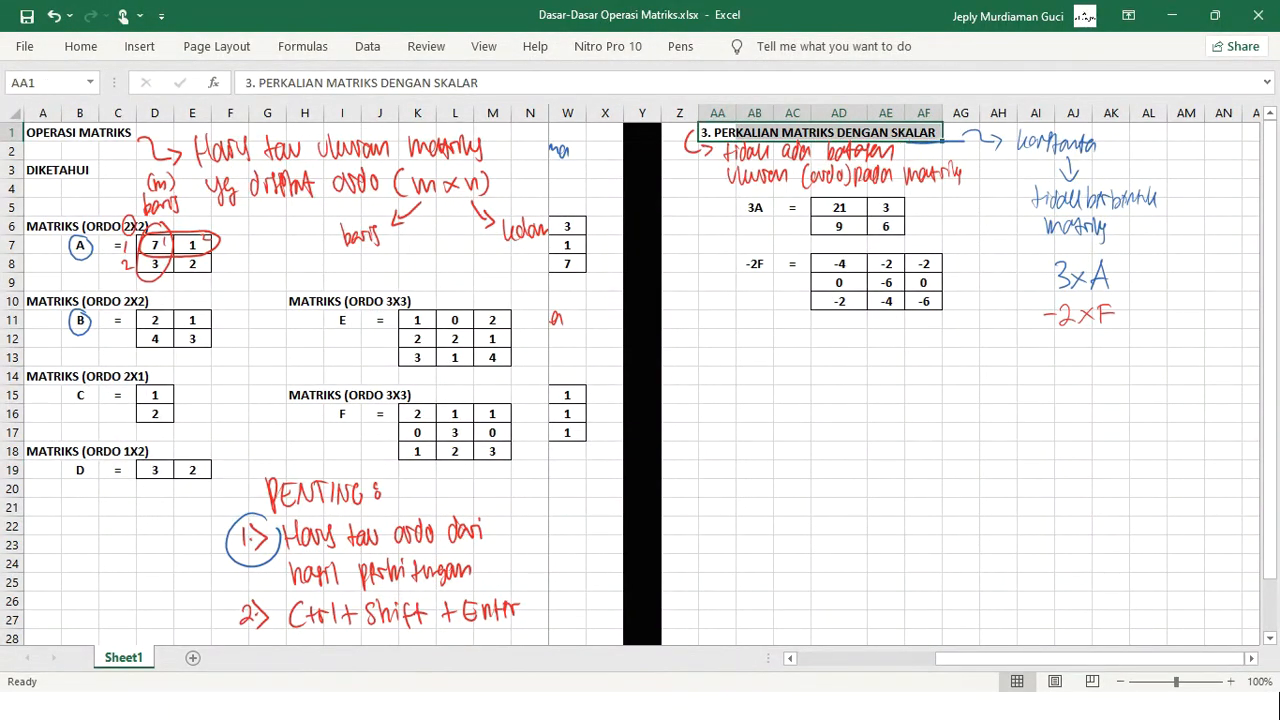
pyautogui.hotkey('ctrl', 'c')
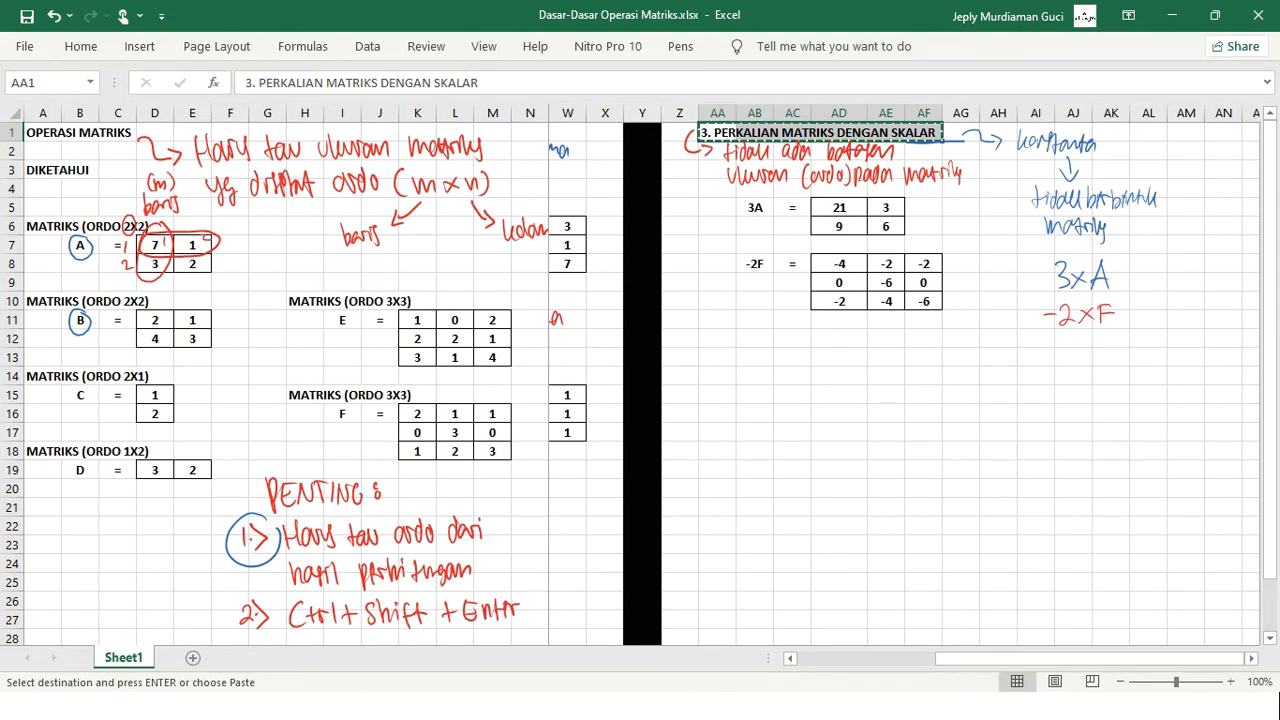
pyautogui.click(717, 357)
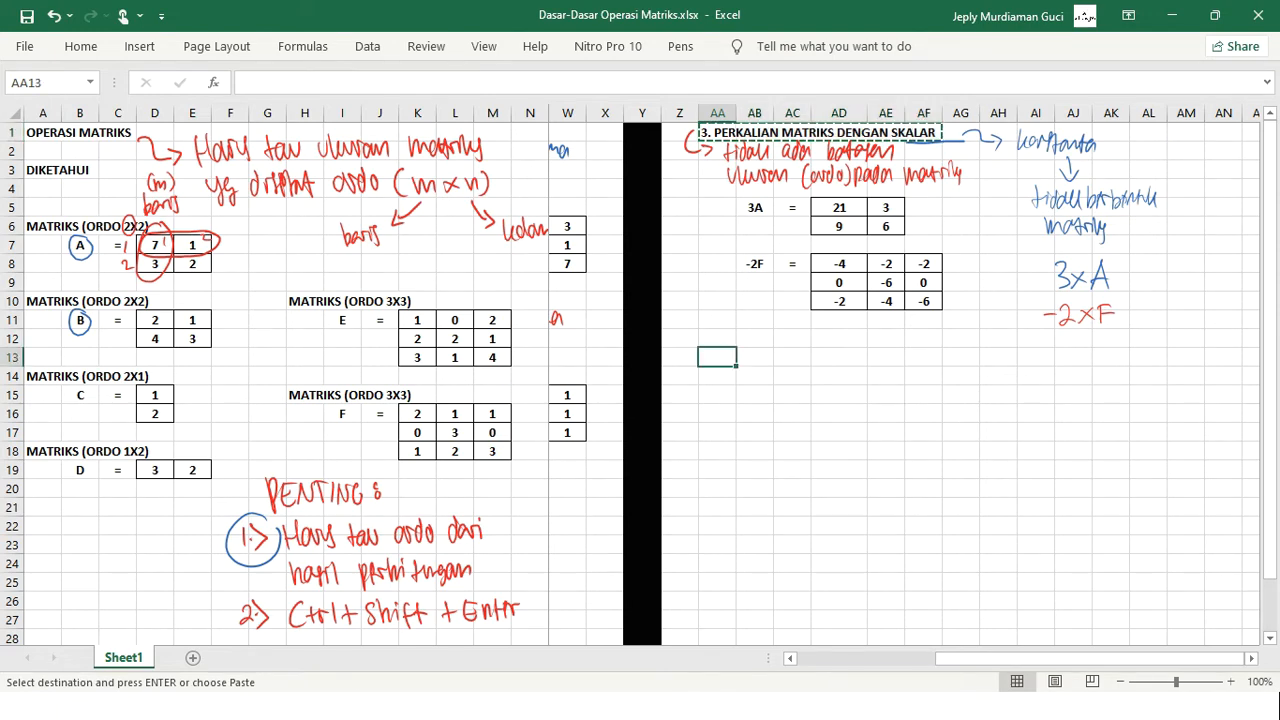
pyautogui.hotkey('ctrl', 'v')
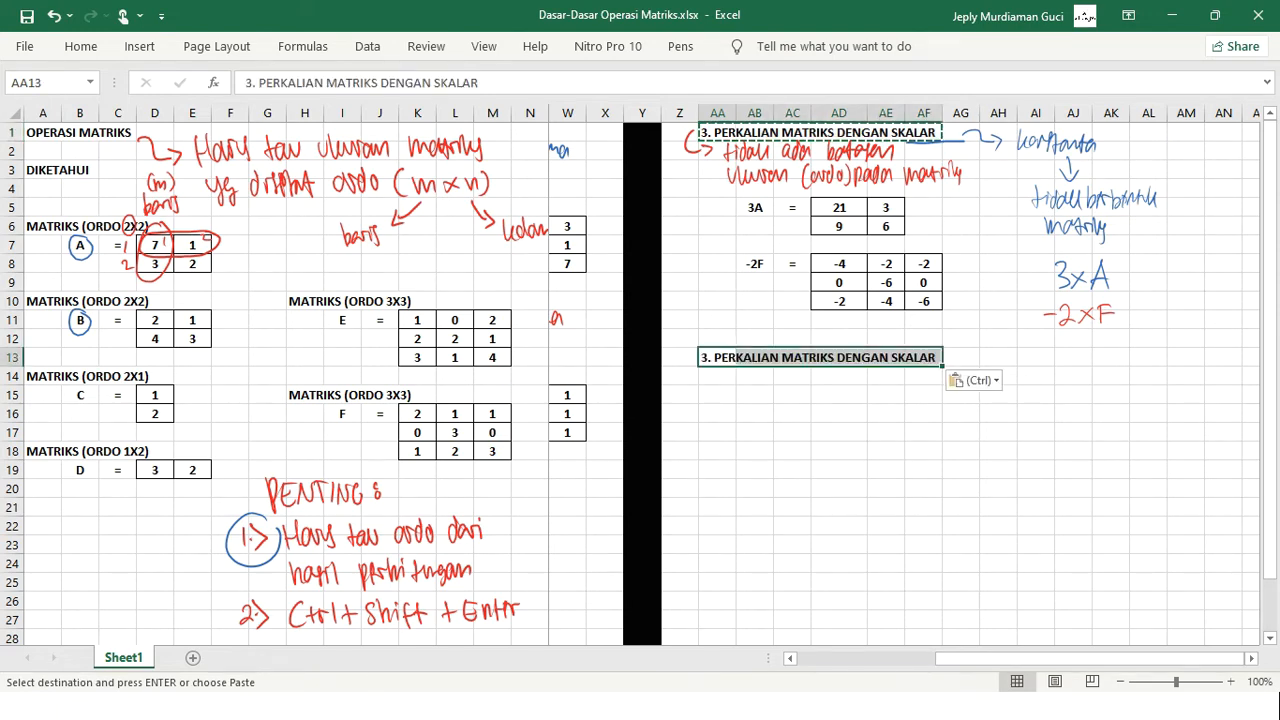
# Change the copied heading in AA13 to "4. PERKALIAN MATRIKS DENGAN MATRIKS".
pyautogui.press('F2')
pyautogui.press('Home')
pyautogui.press('Delete')
pyautogui.write('4')
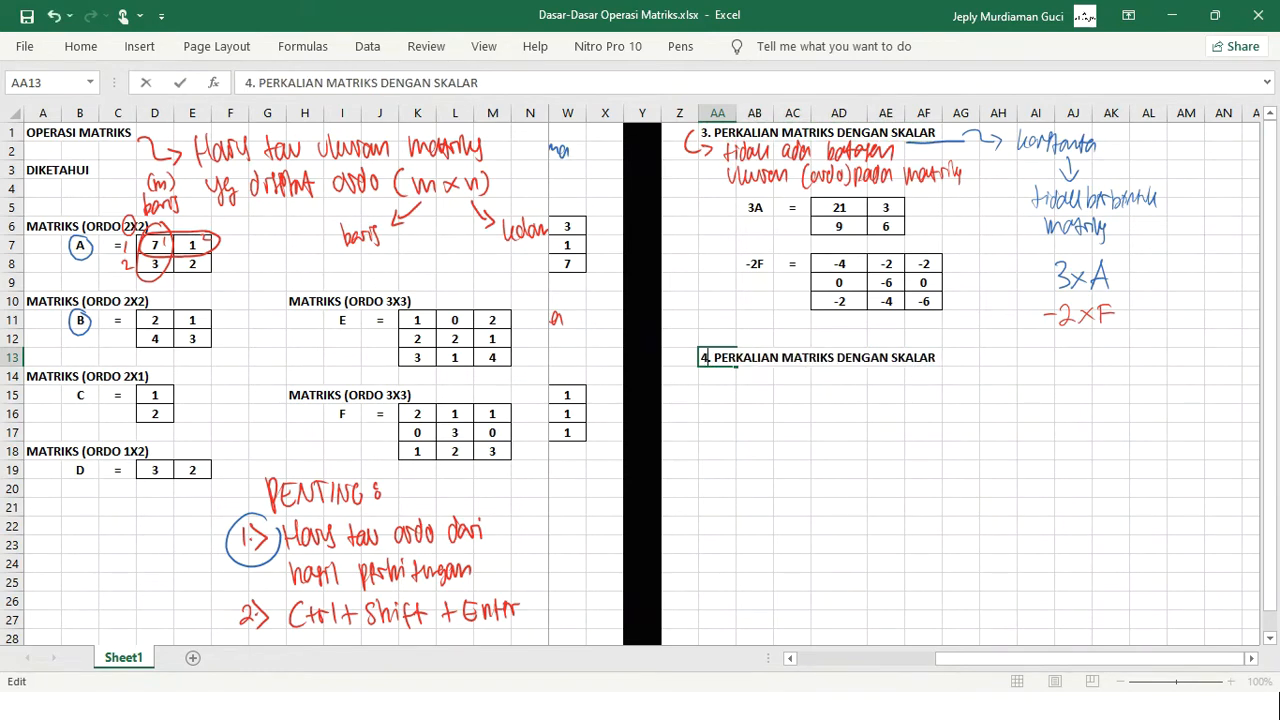
pyautogui.press('Return')
pyautogui.press('Up')
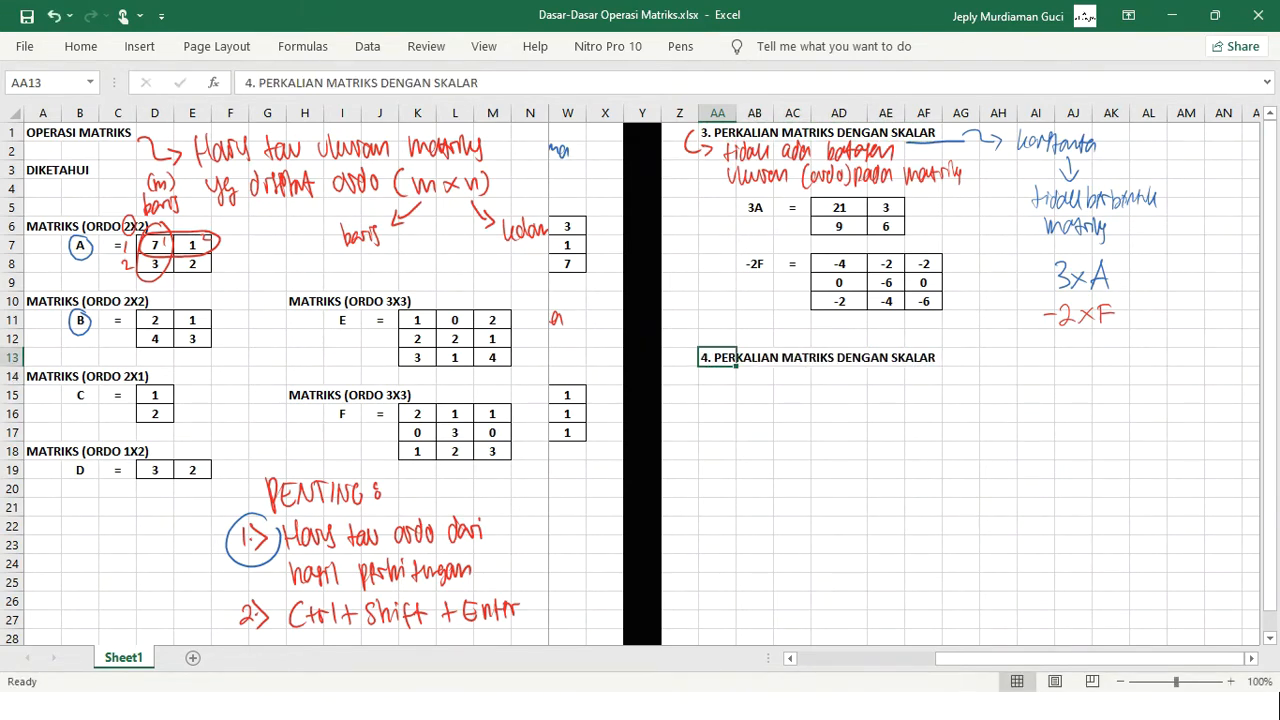
pyautogui.press('F2')
pyautogui.hotkey('ctrl', 'shift', 'Left')
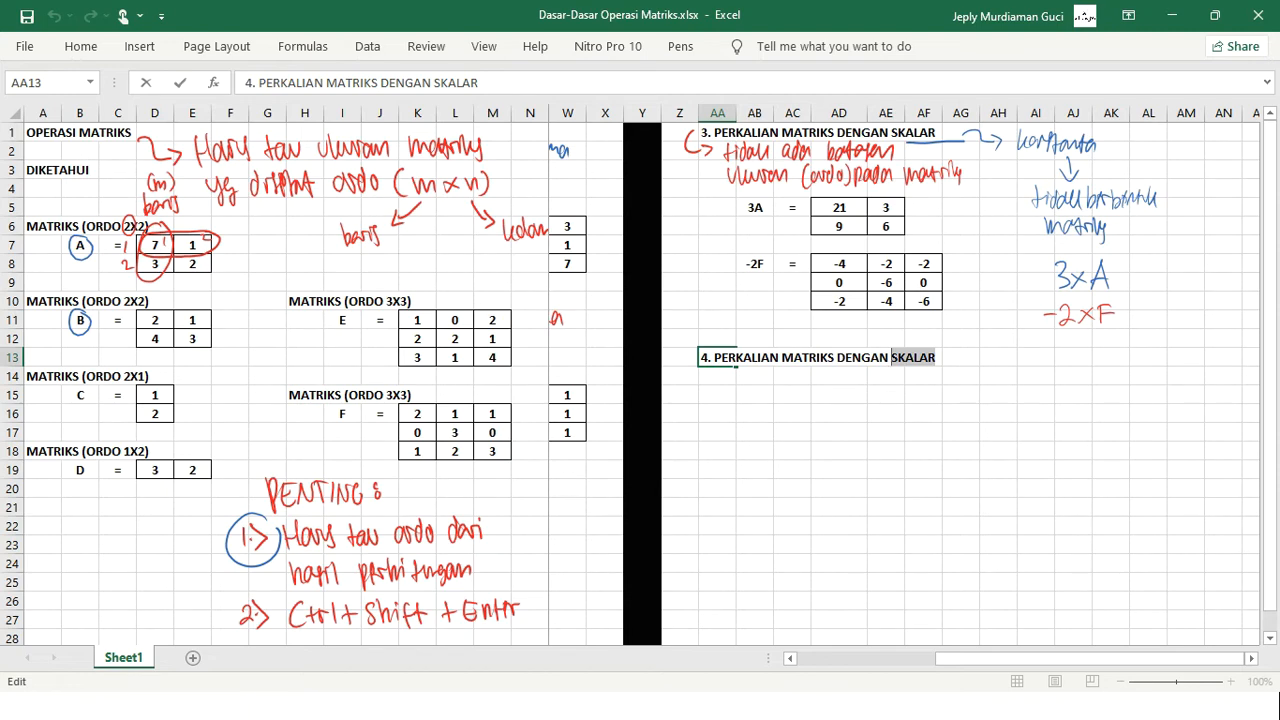
pyautogui.write('MATRIKS')
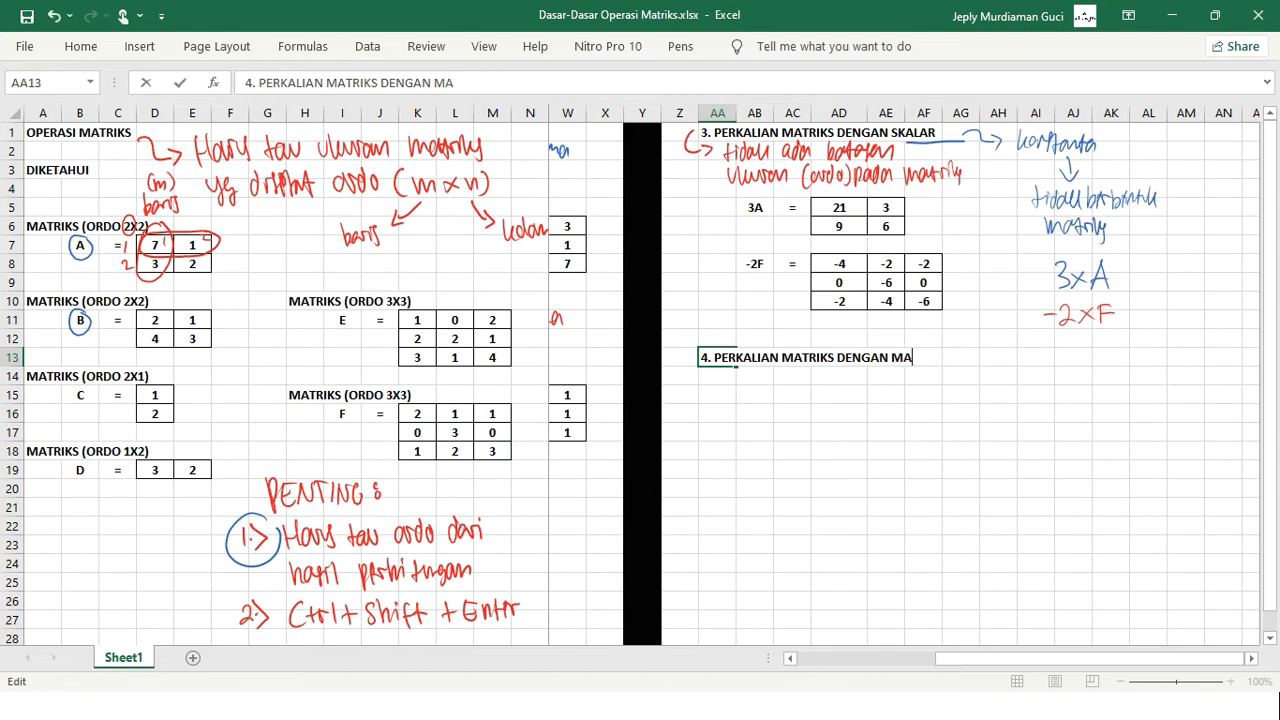
pyautogui.press('Return')
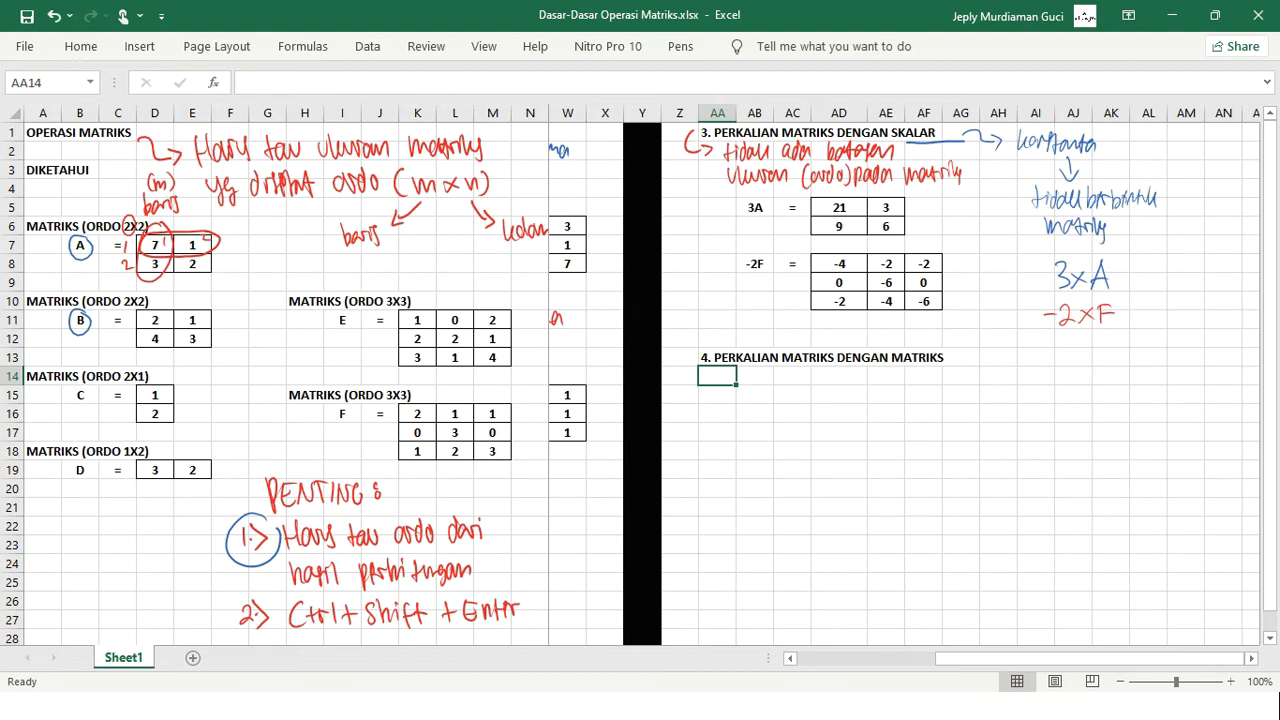
# Handwrite a red arrow with "Syarat :" beside the section 4 heading and "2 matriks" above it.
pyautogui.click(680, 46)
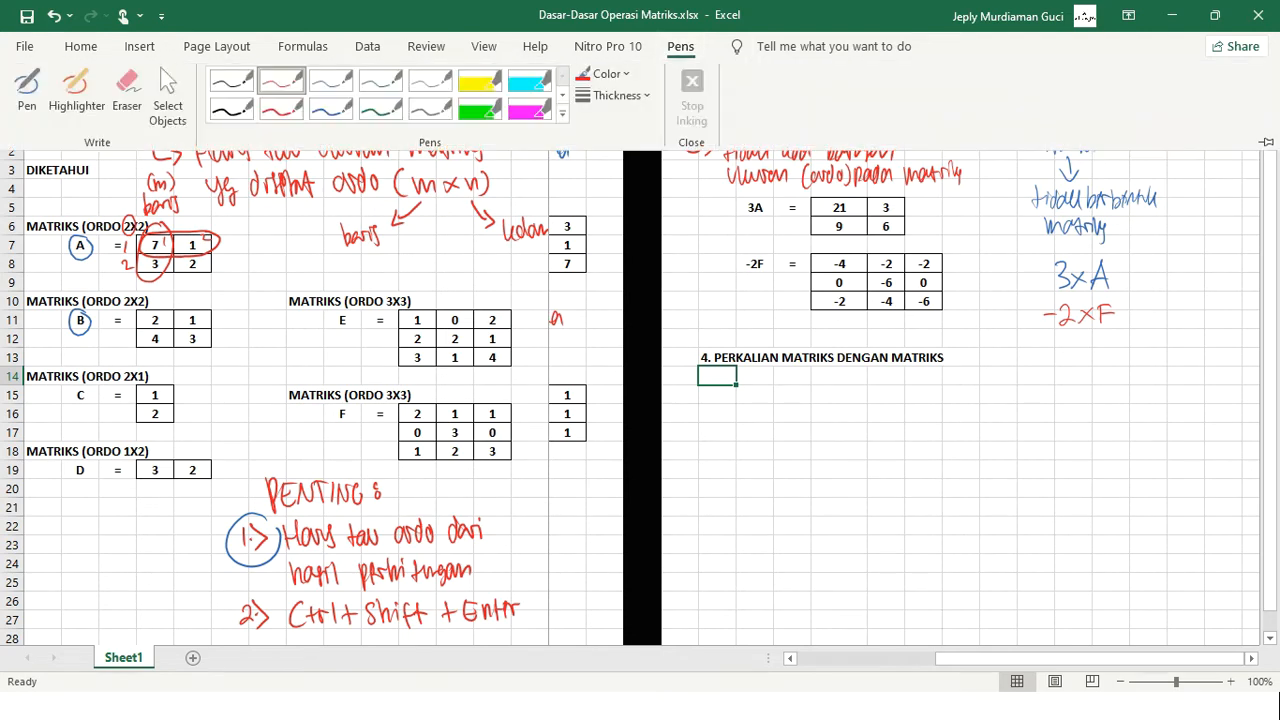
pyautogui.click(282, 81)
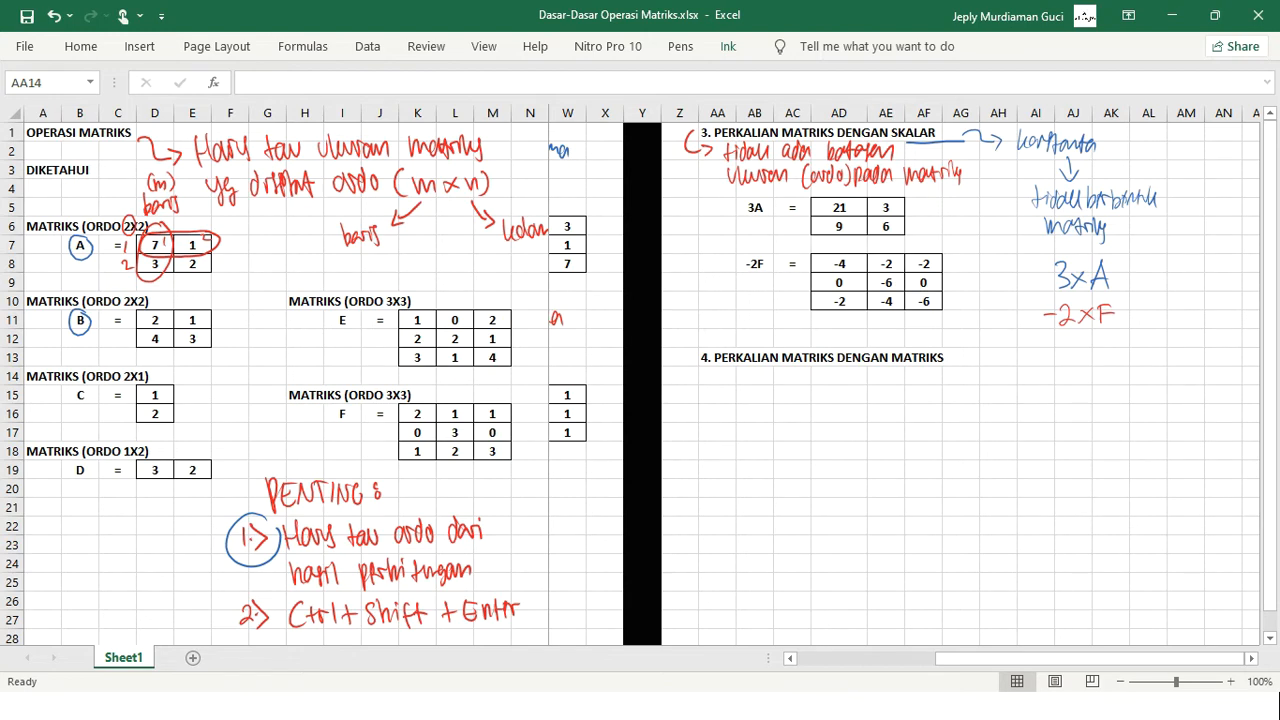
pyautogui.moveTo(958, 358)
pyautogui.mouseDown()
pyautogui.moveTo(996, 376)
pyautogui.moveTo(1022, 360)
pyautogui.moveTo(1036, 382)
pyautogui.moveTo(1060, 364)
pyautogui.moveTo(1078, 370)
pyautogui.mouseUp()
pyautogui.click(1092, 369)
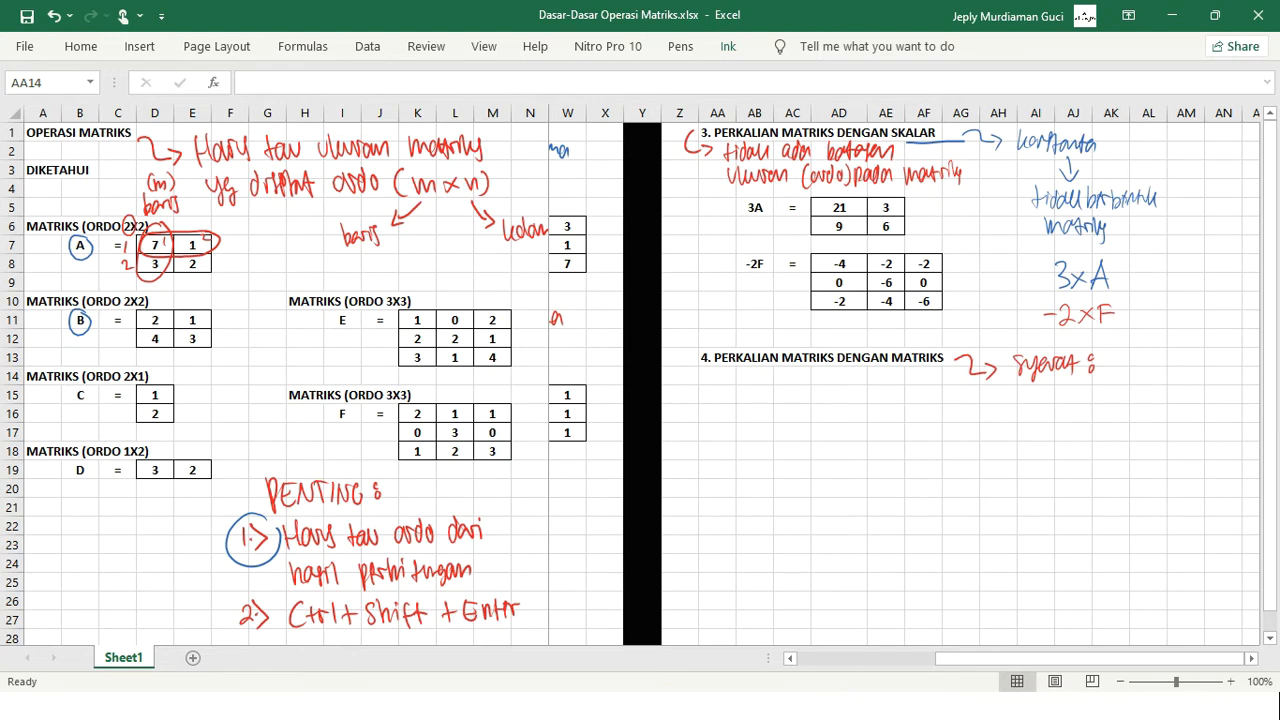
pyautogui.moveTo(777, 331); pyautogui.dragTo(834, 344)
pyautogui.moveTo(832, 330); pyautogui.dragTo(861, 348)
# Handwrite the condition "jumlah kolom matriks 1 = jumlah baris matriks 2" in red below "Syarat :".
pyautogui.moveTo(1022, 394)
pyautogui.mouseDown()
pyautogui.moveTo(1042, 406)
pyautogui.moveTo(1136, 402)
pyautogui.mouseUp()
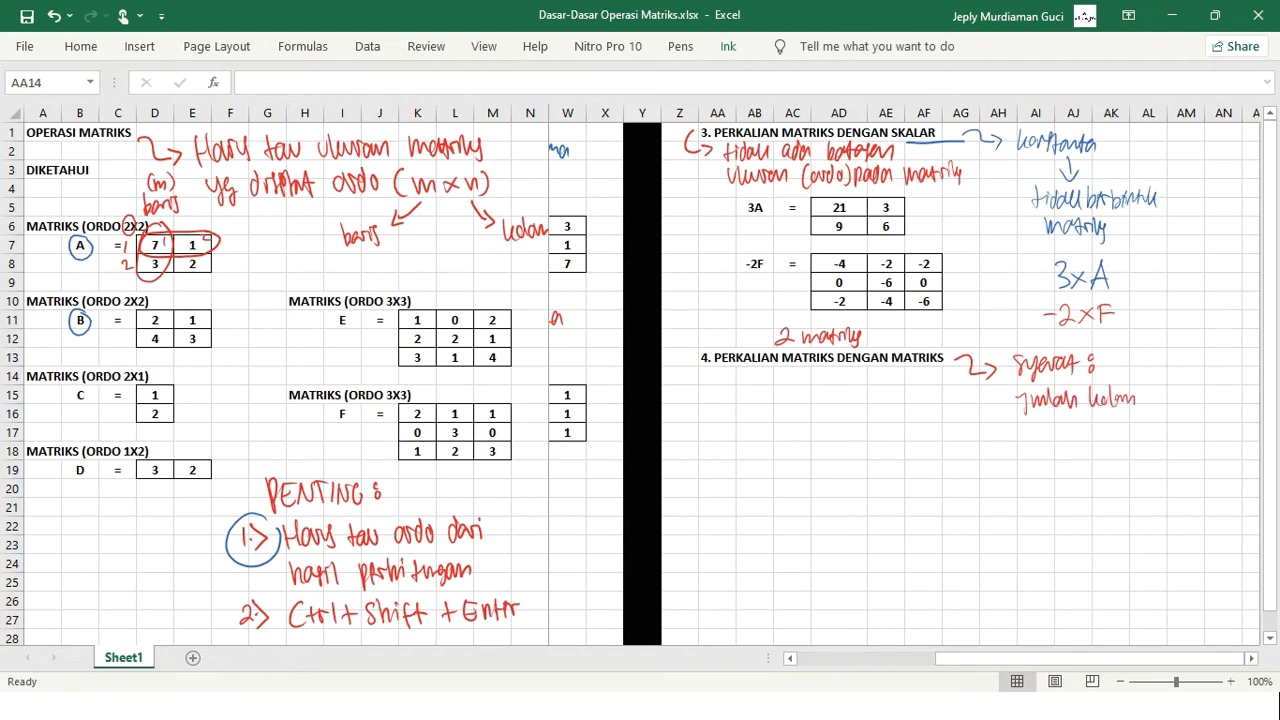
pyautogui.moveTo(1038, 424)
pyautogui.mouseDown()
pyautogui.moveTo(1138, 434)
pyautogui.moveTo(1088, 451)
pyautogui.mouseUp()
pyautogui.moveTo(1072, 461); pyautogui.dragTo(1090, 462)
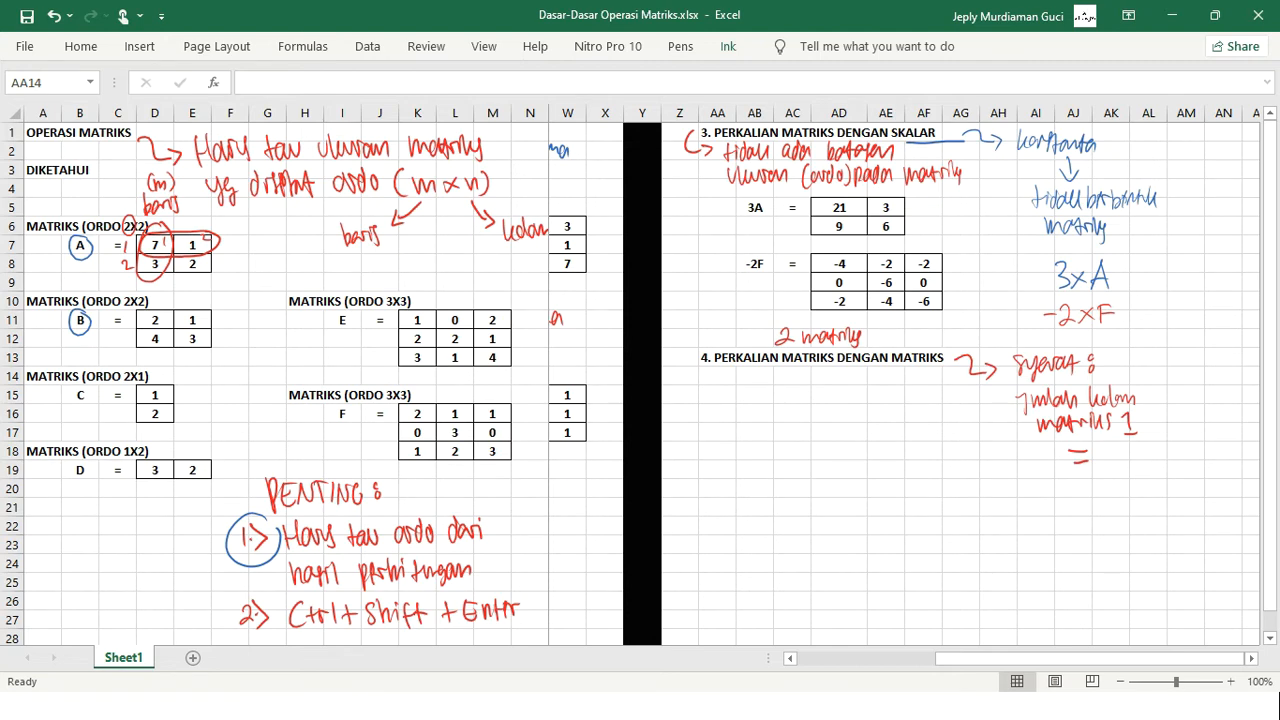
pyautogui.moveTo(1024, 474)
pyautogui.mouseDown()
pyautogui.moveTo(1030, 494)
pyautogui.moveTo(1128, 478)
pyautogui.mouseUp()
pyautogui.moveTo(1046, 522)
pyautogui.mouseDown()
pyautogui.moveTo(1058, 508)
pyautogui.moveTo(1114, 506)
pyautogui.mouseUp()
pyautogui.moveTo(1114, 504)
pyautogui.mouseDown()
pyautogui.moveTo(1114, 526)
pyautogui.moveTo(1140, 518)
pyautogui.mouseUp()
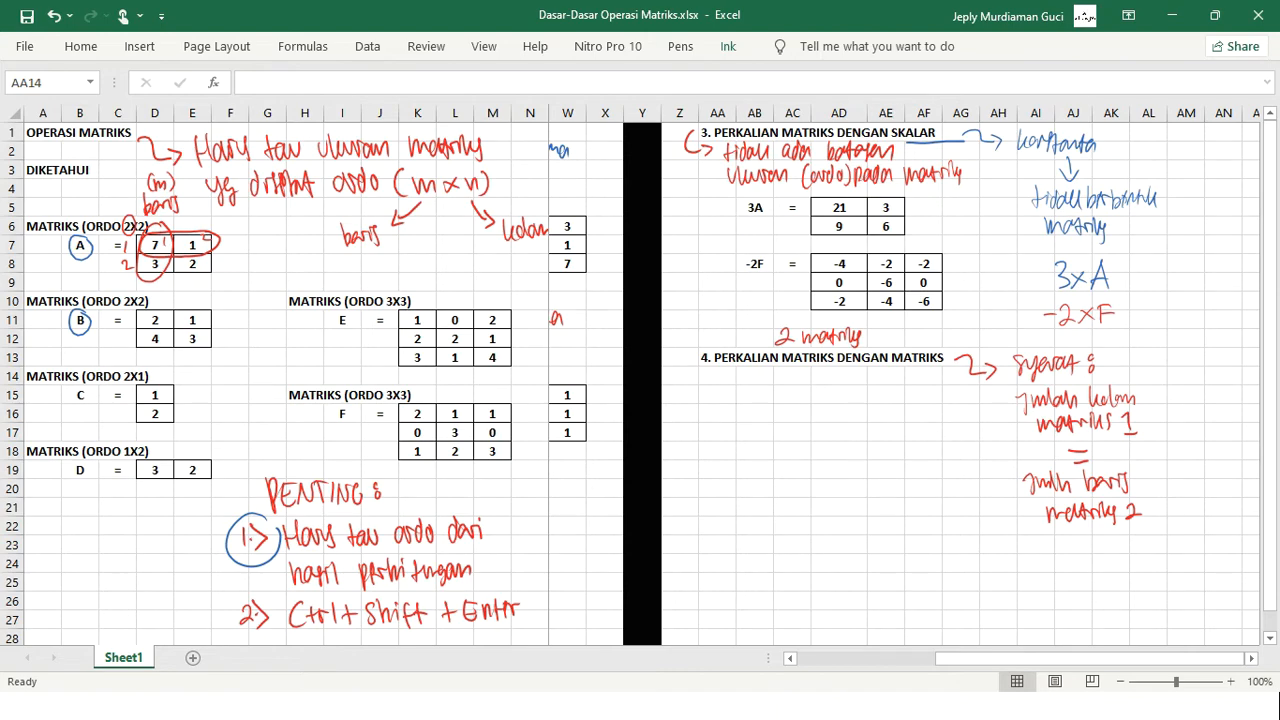
pyautogui.scroll(-1, 640, 380)
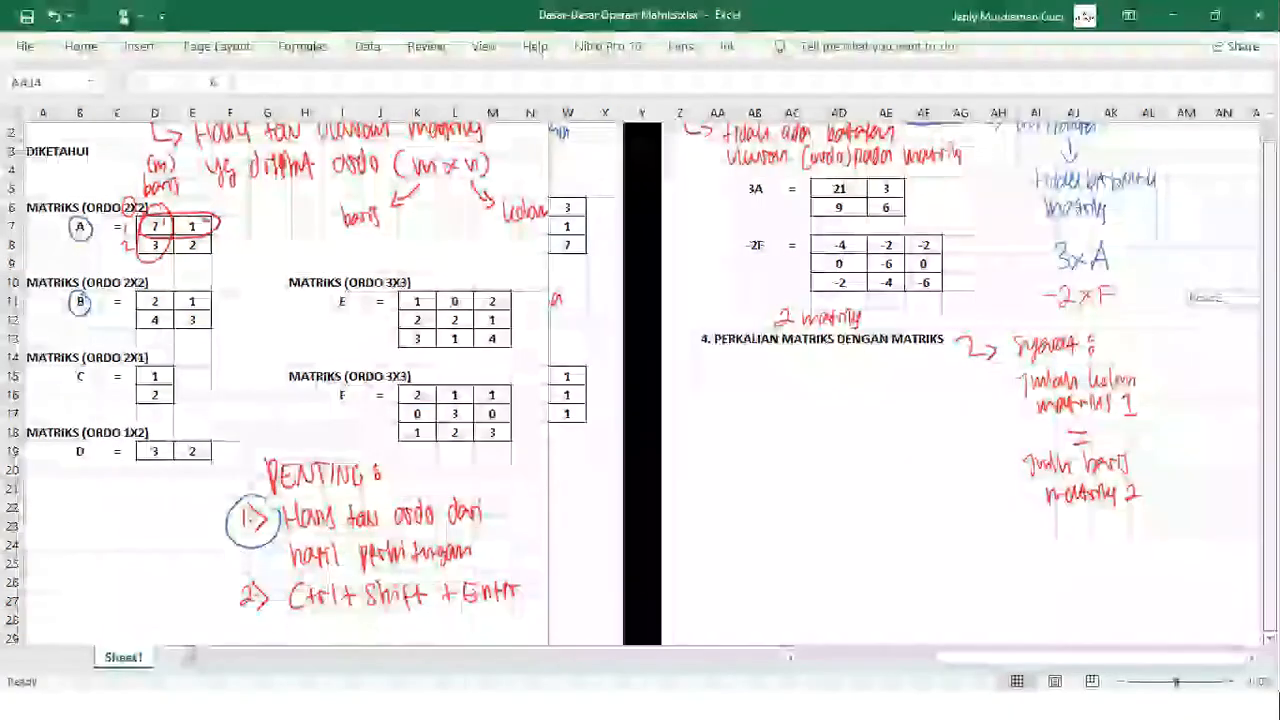
# Handwrite "A x B" in red below the section 4 condition, with the orders (m x r) under A and (r x n) under B.
pyautogui.moveTo(1017, 553)
pyautogui.mouseDown()
pyautogui.moveTo(1043, 537)
pyautogui.moveTo(1118, 541)
pyautogui.moveTo(1102, 542)
pyautogui.mouseUp()
pyautogui.moveTo(1172, 520); pyautogui.dragTo(1174, 543)
pyautogui.moveTo(1172, 520); pyautogui.dragTo(1176, 545)
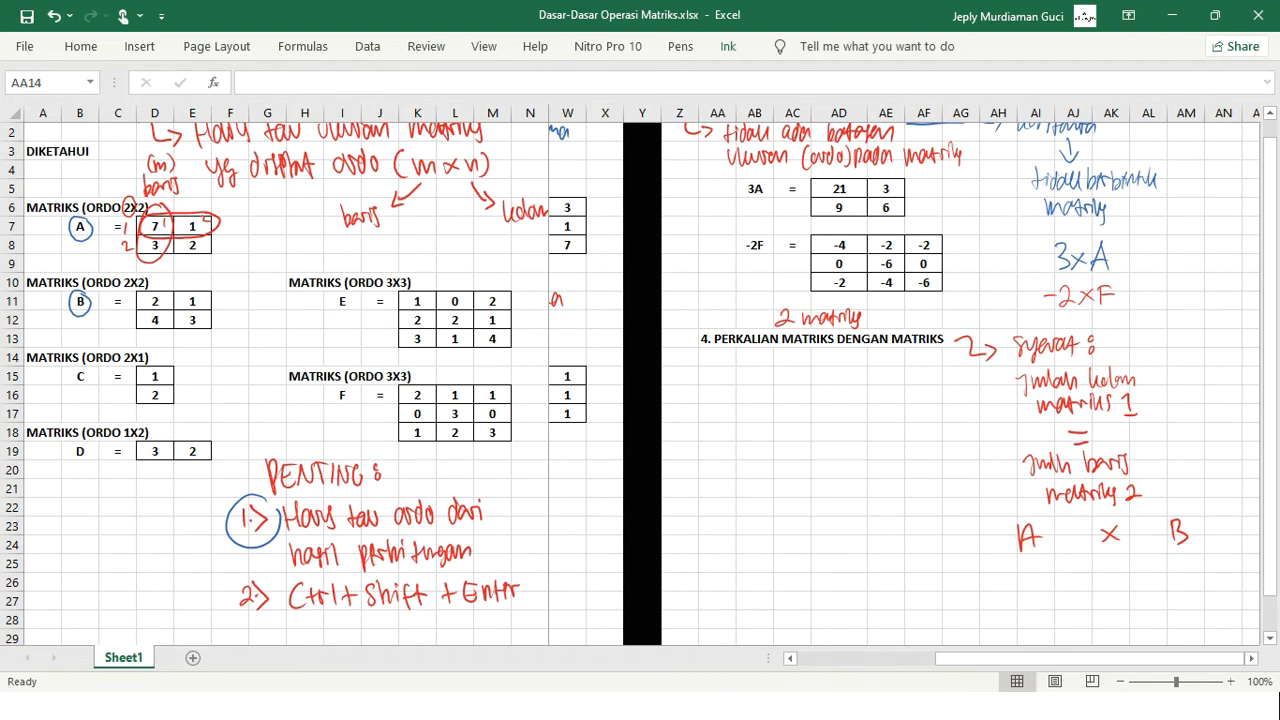
pyautogui.moveTo(991, 561)
pyautogui.mouseDown()
pyautogui.moveTo(988, 582)
pyautogui.moveTo(1008, 568)
pyautogui.moveTo(1030, 582)
pyautogui.moveTo(1016, 578)
pyautogui.mouseUp()
pyautogui.moveTo(1041, 570); pyautogui.dragTo(1060, 580)
pyautogui.moveTo(1159, 556)
pyautogui.mouseDown()
pyautogui.moveTo(1155, 582)
pyautogui.moveTo(1172, 566)
pyautogui.moveTo(1186, 577)
pyautogui.mouseUp()
pyautogui.moveTo(1186, 564)
pyautogui.mouseDown()
pyautogui.moveTo(1174, 578)
pyautogui.moveTo(1201, 568)
pyautogui.moveTo(1211, 583)
pyautogui.mouseUp()
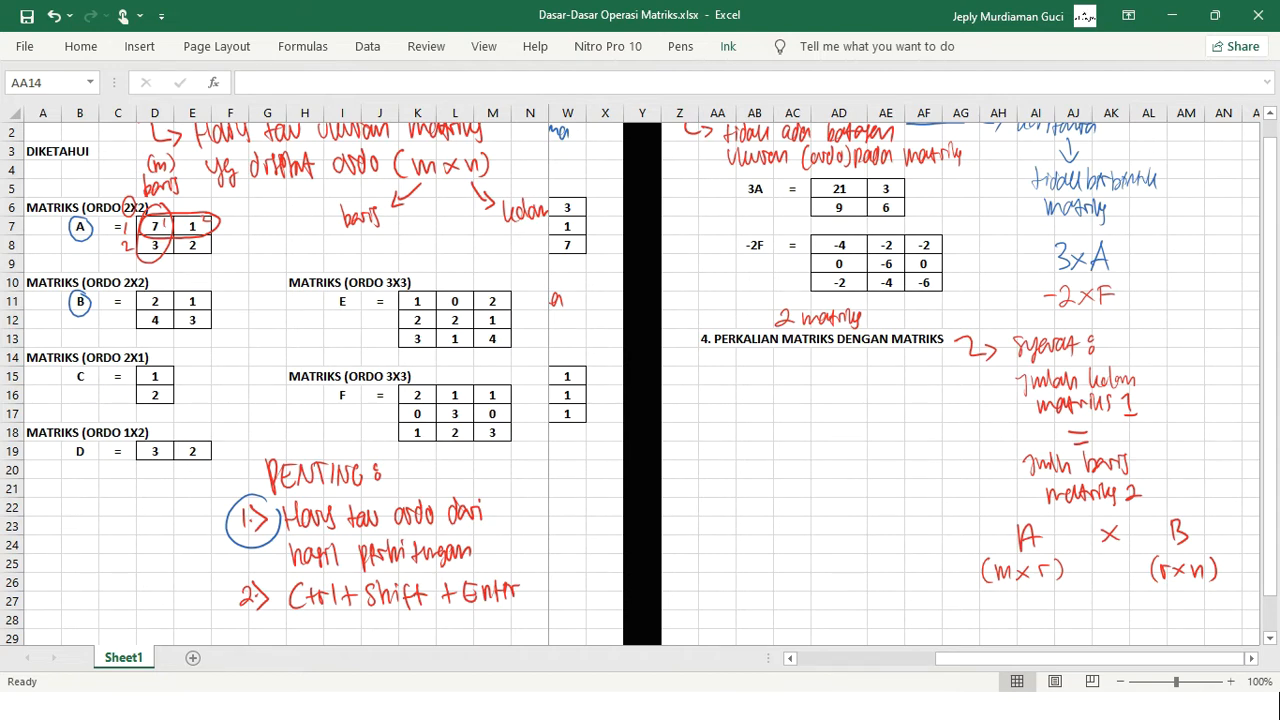
# Circle both r's in the orders of A and B in blue and link them with arrows to a handwritten "sama".
pyautogui.click(680, 46)
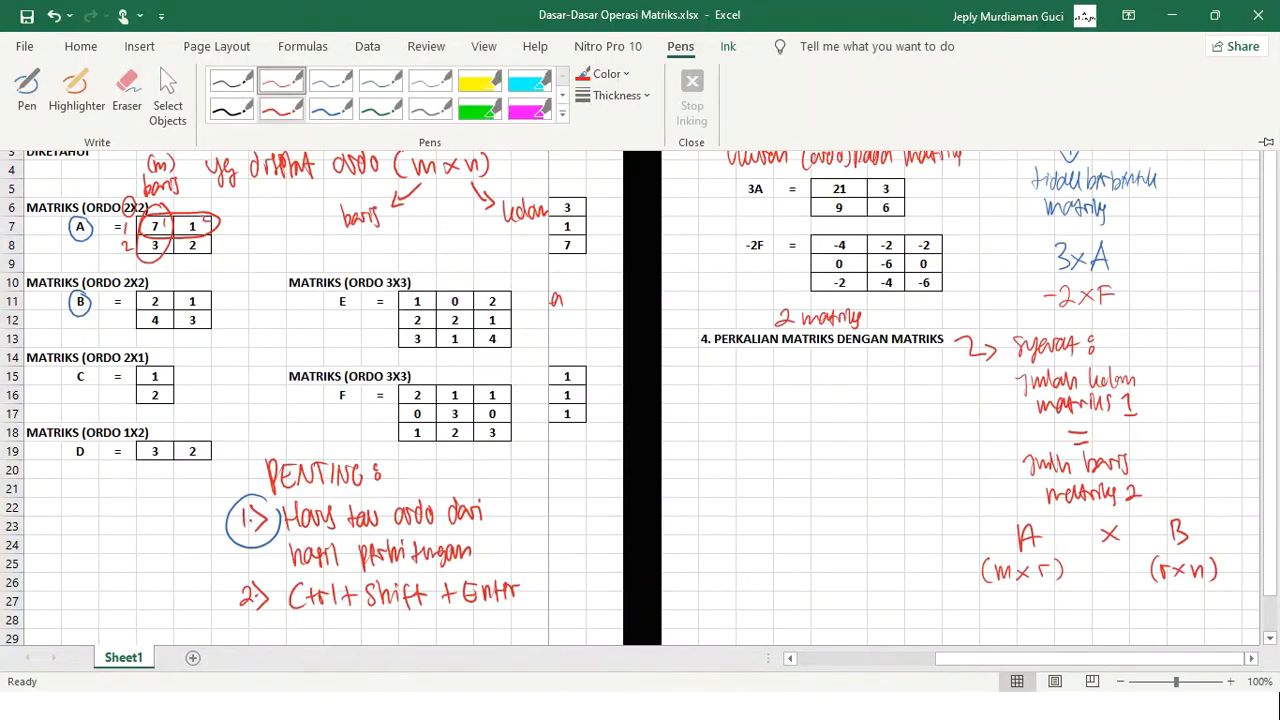
pyautogui.click(332, 81)
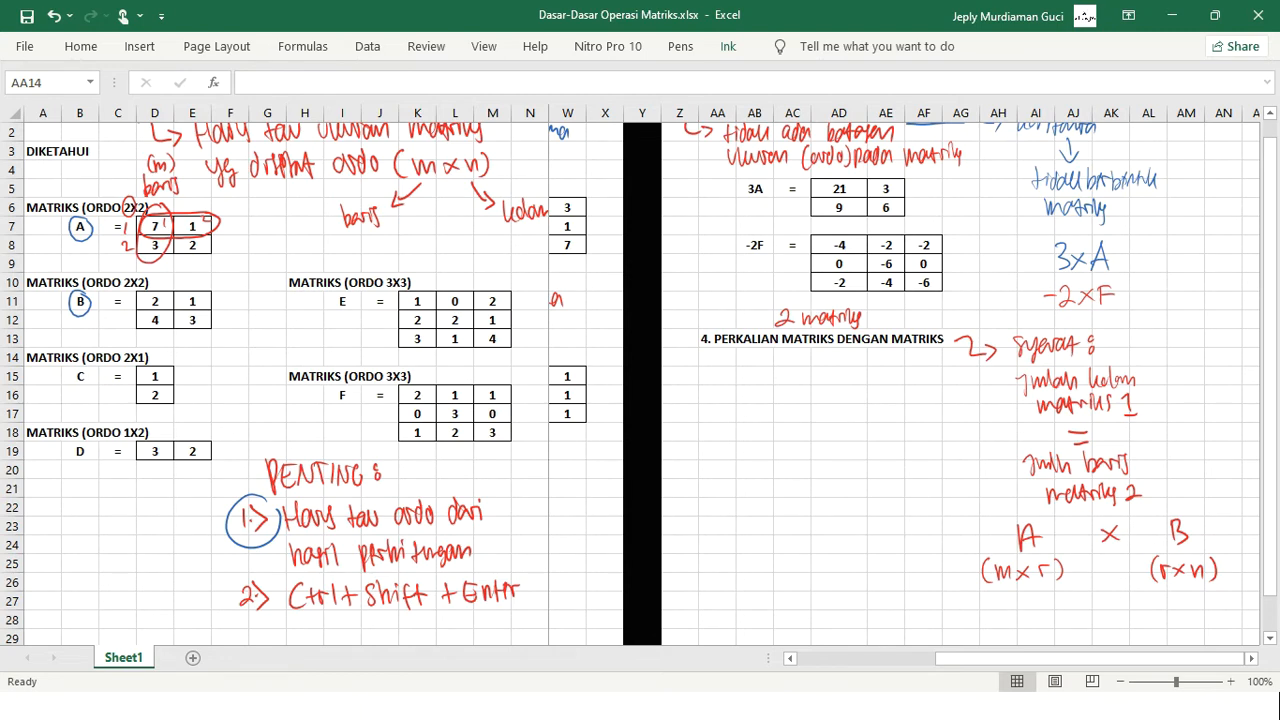
pyautogui.moveTo(1046, 553)
pyautogui.mouseDown()
pyautogui.moveTo(1032, 580)
pyautogui.moveTo(1058, 572)
pyautogui.moveTo(1049, 555)
pyautogui.mouseUp()
pyautogui.moveTo(1166, 557)
pyautogui.mouseDown()
pyautogui.moveTo(1150, 578)
pyautogui.moveTo(1168, 587)
pyautogui.moveTo(1173, 563)
pyautogui.mouseUp()
pyautogui.moveTo(1084, 592)
pyautogui.mouseDown()
pyautogui.moveTo(1121, 604)
pyautogui.moveTo(1071, 606)
pyautogui.mouseUp()
pyautogui.moveTo(1158, 588)
pyautogui.mouseDown()
pyautogui.moveTo(1132, 600)
pyautogui.moveTo(1140, 607)
pyautogui.mouseUp()
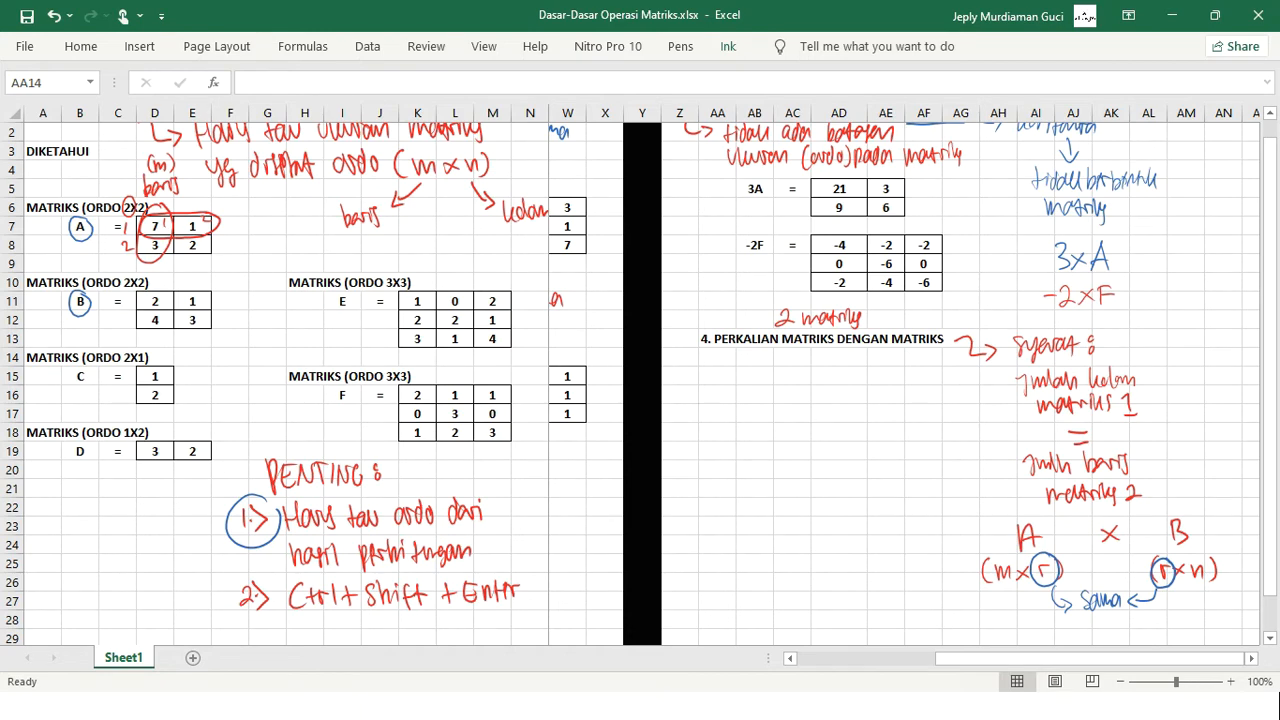
# Handwrite "= C" in red after the "A x B" note.
pyautogui.hscroll(1, 904, 385)
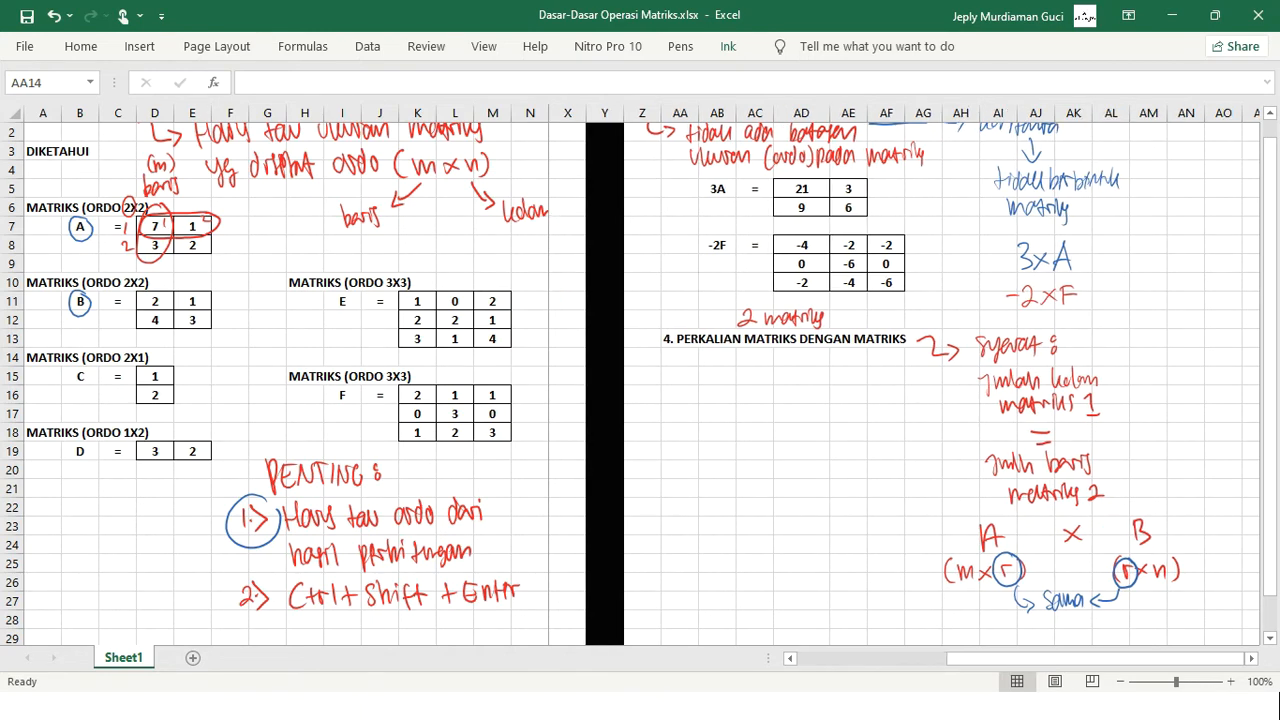
pyautogui.hscroll(1, 904, 385)
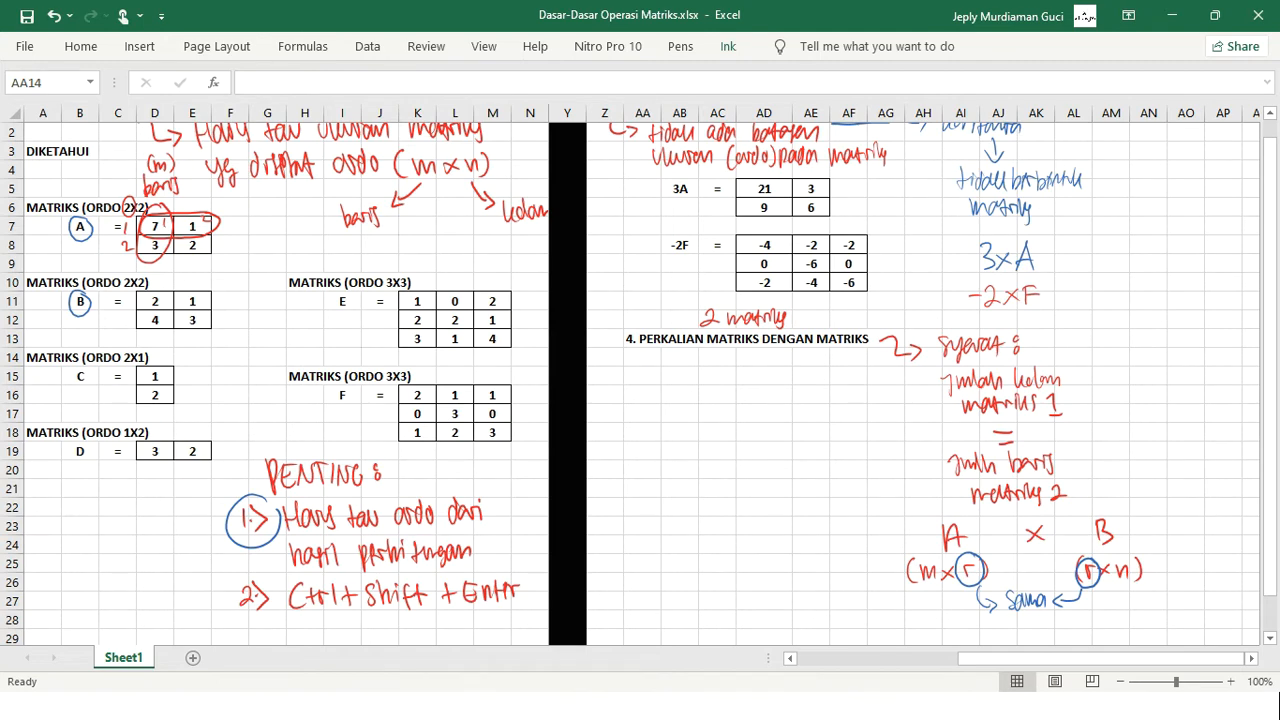
pyautogui.click(530, 507)
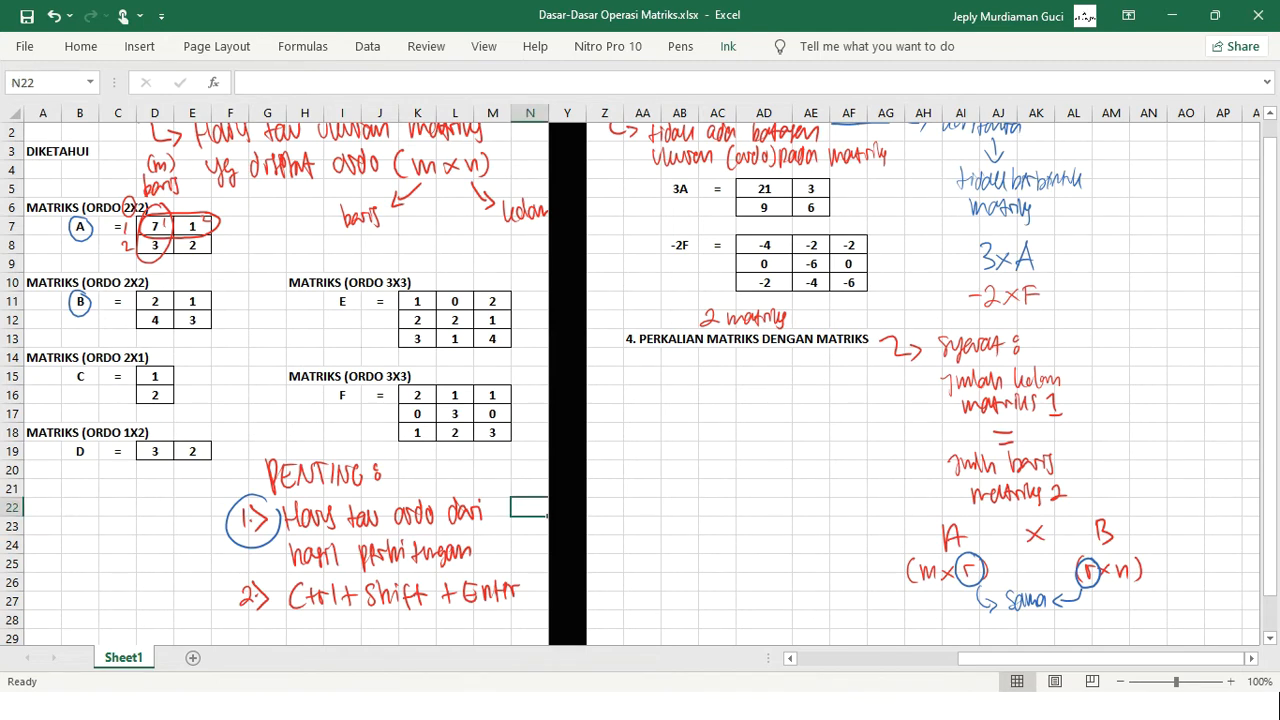
pyautogui.moveTo(530, 507); pyautogui.dragTo(682, 451)
pyautogui.click(736, 507)
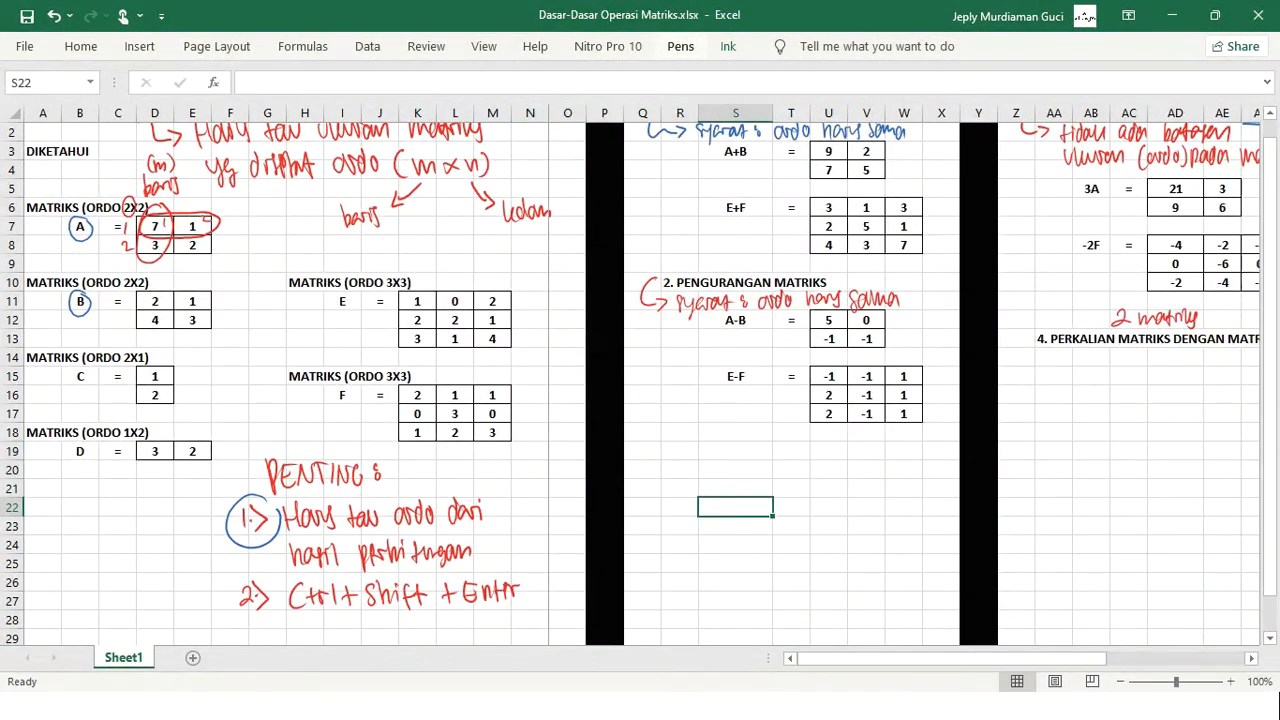
pyautogui.hscroll(6, 900, 380)
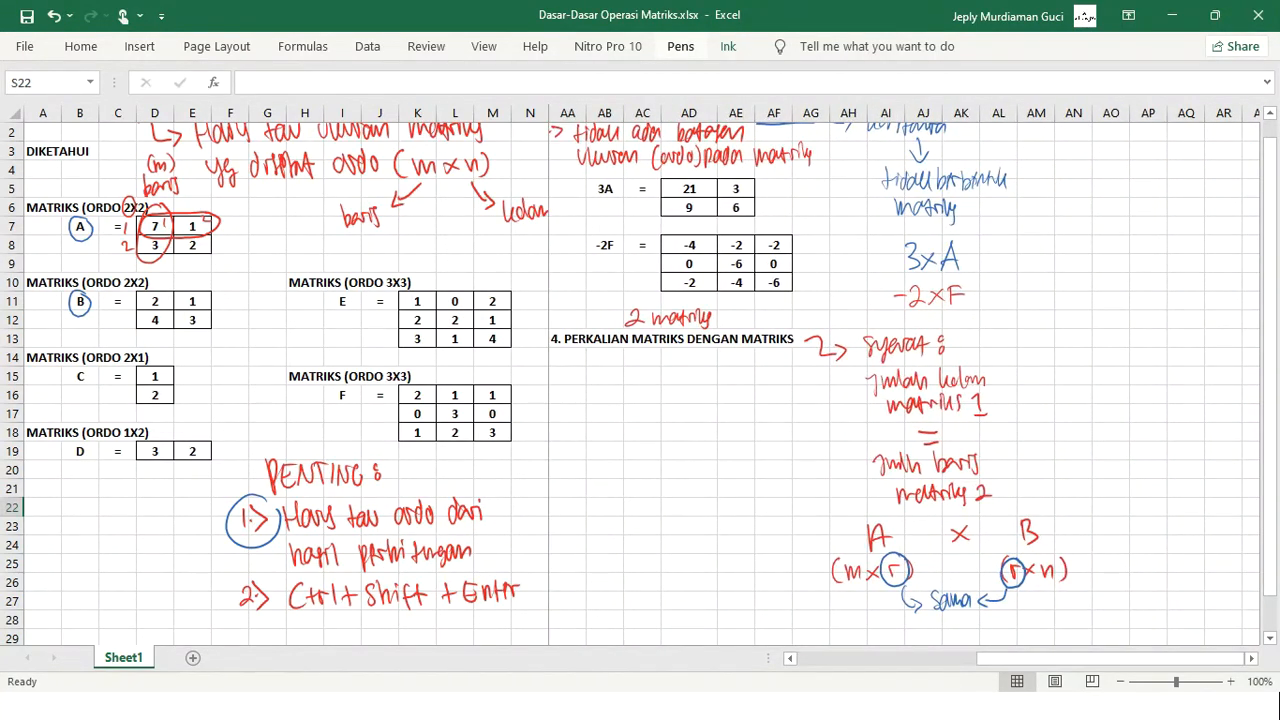
pyautogui.click(680, 46)
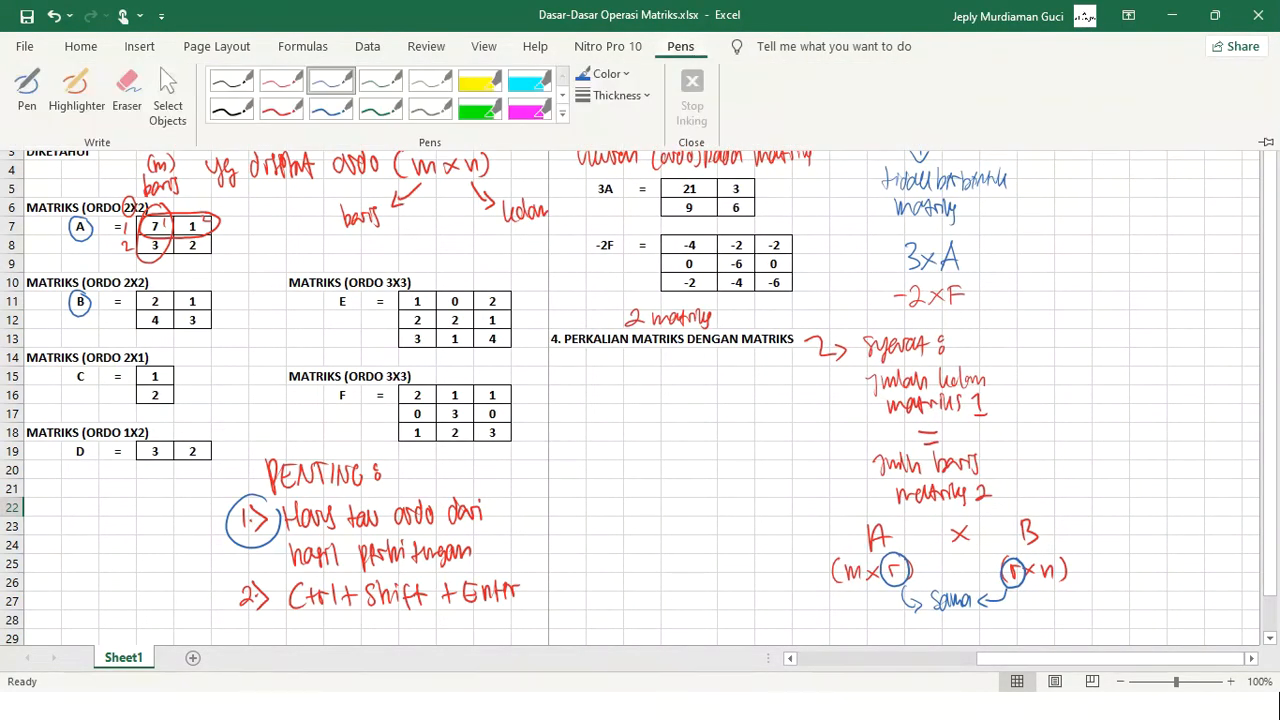
pyautogui.click(281, 81)
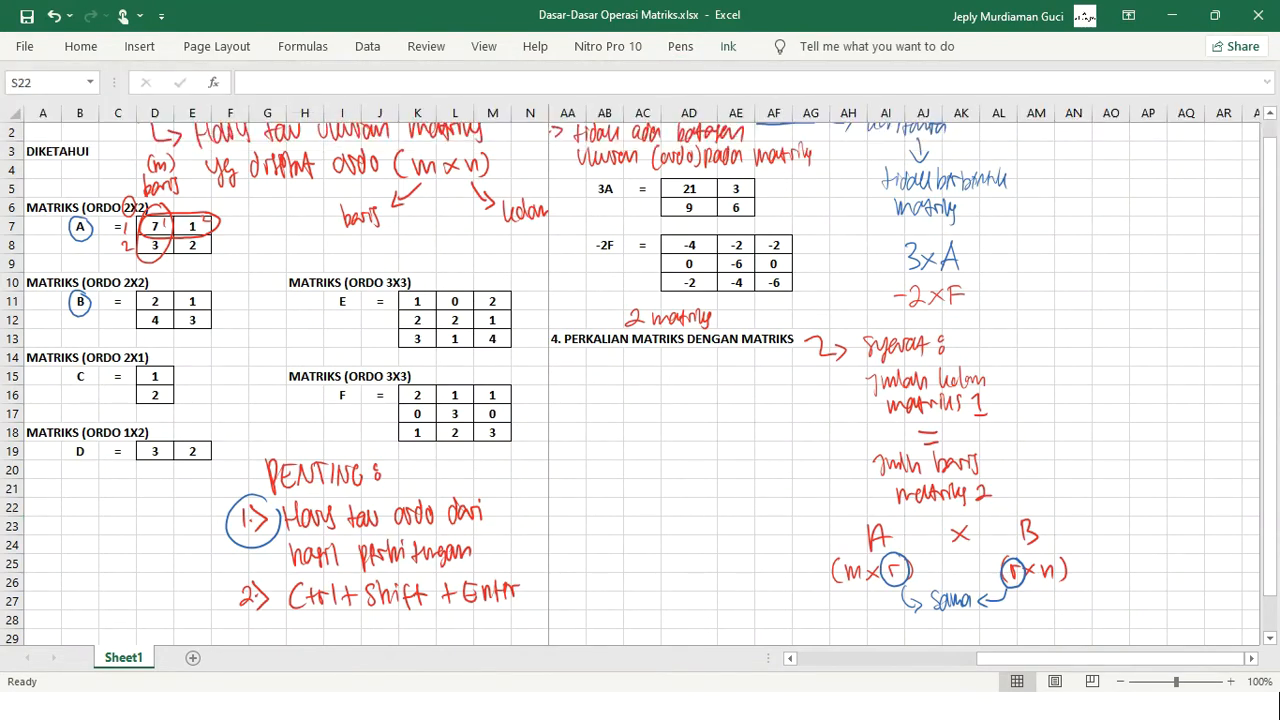
pyautogui.moveTo(1095, 535); pyautogui.dragTo(1158, 538)
# Handwrite the order (m x n) in green under C, and circle A's m and B's n with arrows leading to it.
pyautogui.click(680, 46)
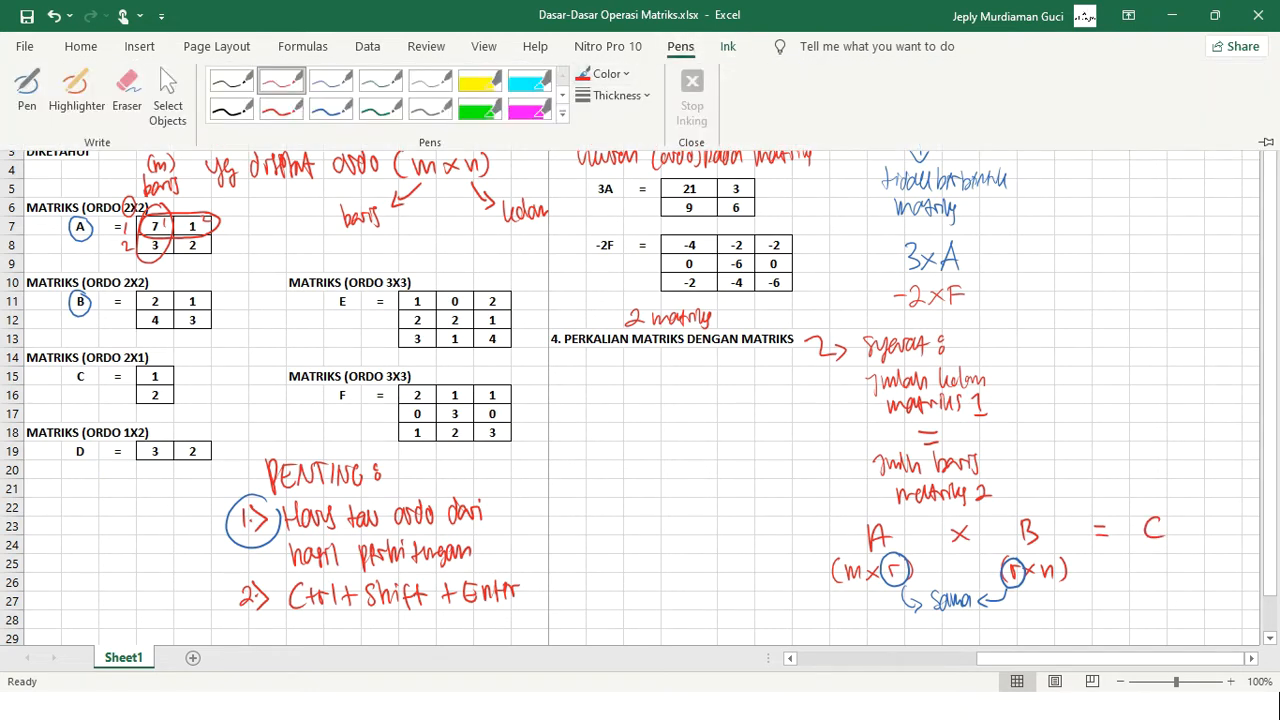
pyautogui.click(386, 78)
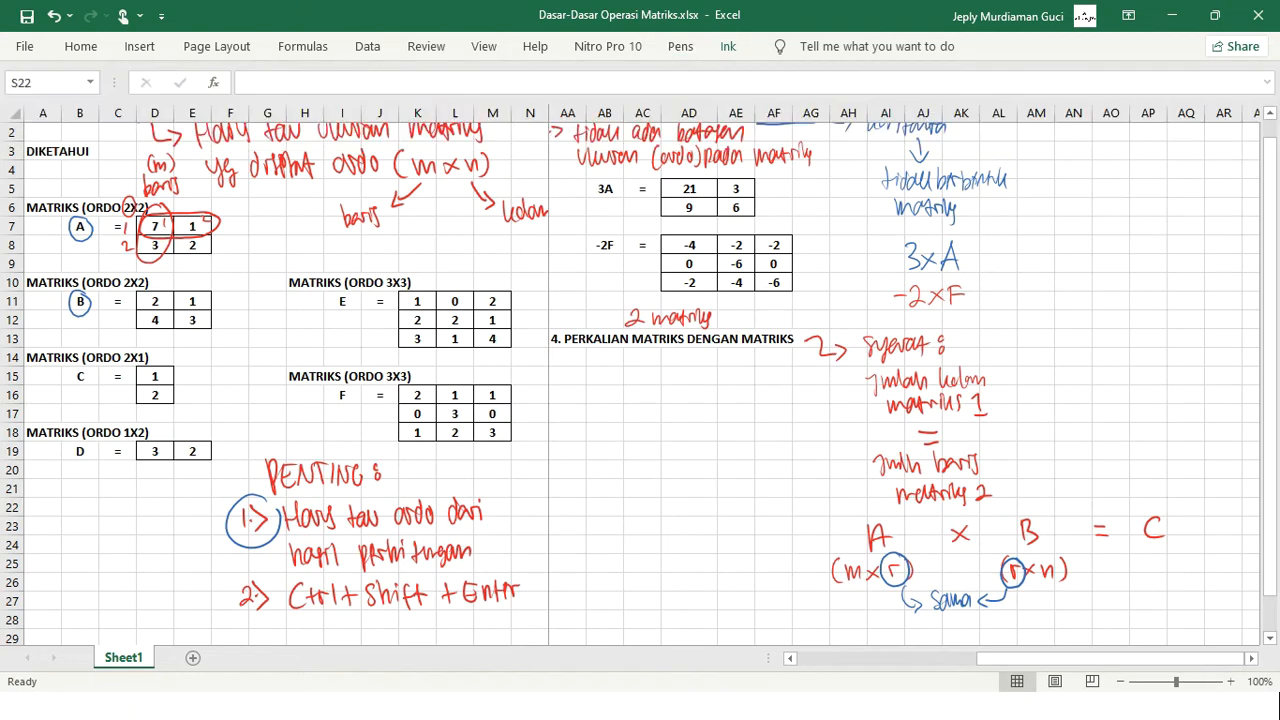
pyautogui.moveTo(1129, 552)
pyautogui.mouseDown()
pyautogui.moveTo(1126, 574)
pyautogui.moveTo(1168, 577)
pyautogui.mouseUp()
pyautogui.moveTo(1168, 564)
pyautogui.mouseDown()
pyautogui.moveTo(1158, 577)
pyautogui.moveTo(1189, 577)
pyautogui.mouseUp()
pyautogui.moveTo(1194, 555); pyautogui.dragTo(1195, 579)
pyautogui.moveTo(858, 555)
pyautogui.mouseDown()
pyautogui.moveTo(860, 592)
pyautogui.moveTo(868, 560)
pyautogui.moveTo(912, 628)
pyautogui.moveTo(1000, 637)
pyautogui.moveTo(1132, 594)
pyautogui.mouseUp()
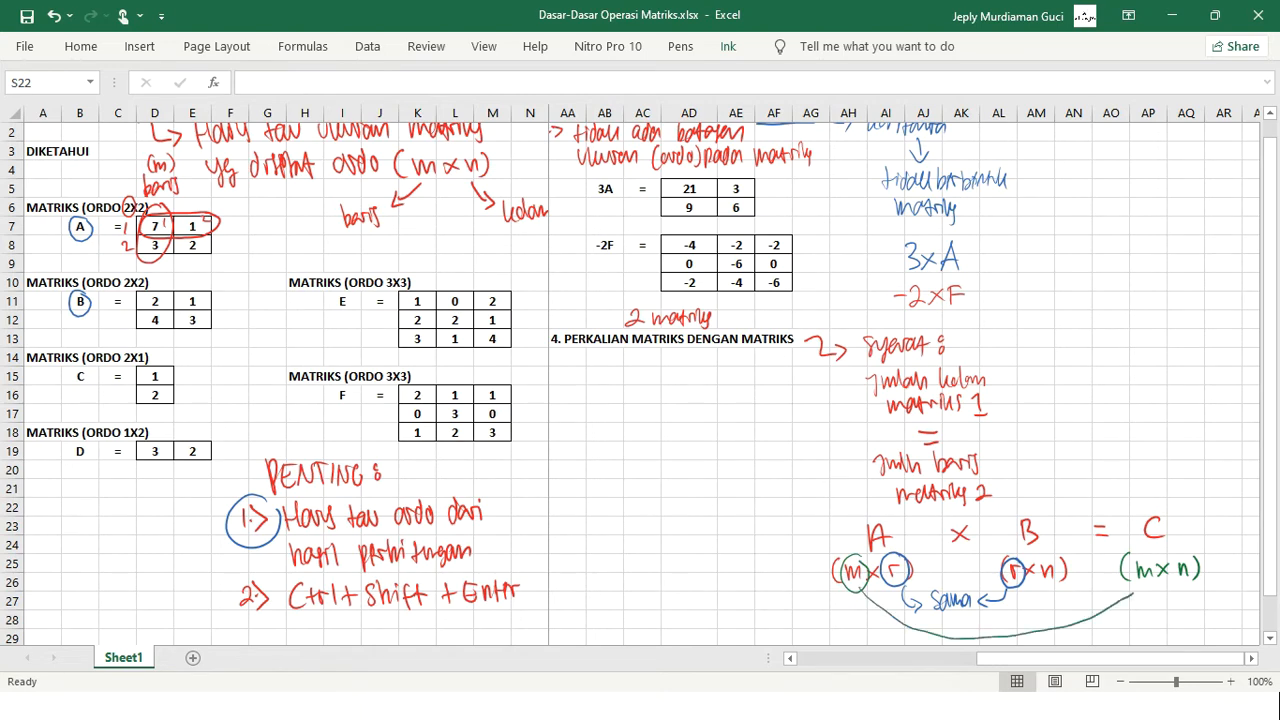
pyautogui.moveTo(1050, 557)
pyautogui.mouseDown()
pyautogui.moveTo(1034, 576)
pyautogui.moveTo(1060, 572)
pyautogui.moveTo(1098, 610)
pyautogui.moveTo(1182, 612)
pyautogui.moveTo(1199, 595)
pyautogui.mouseUp()
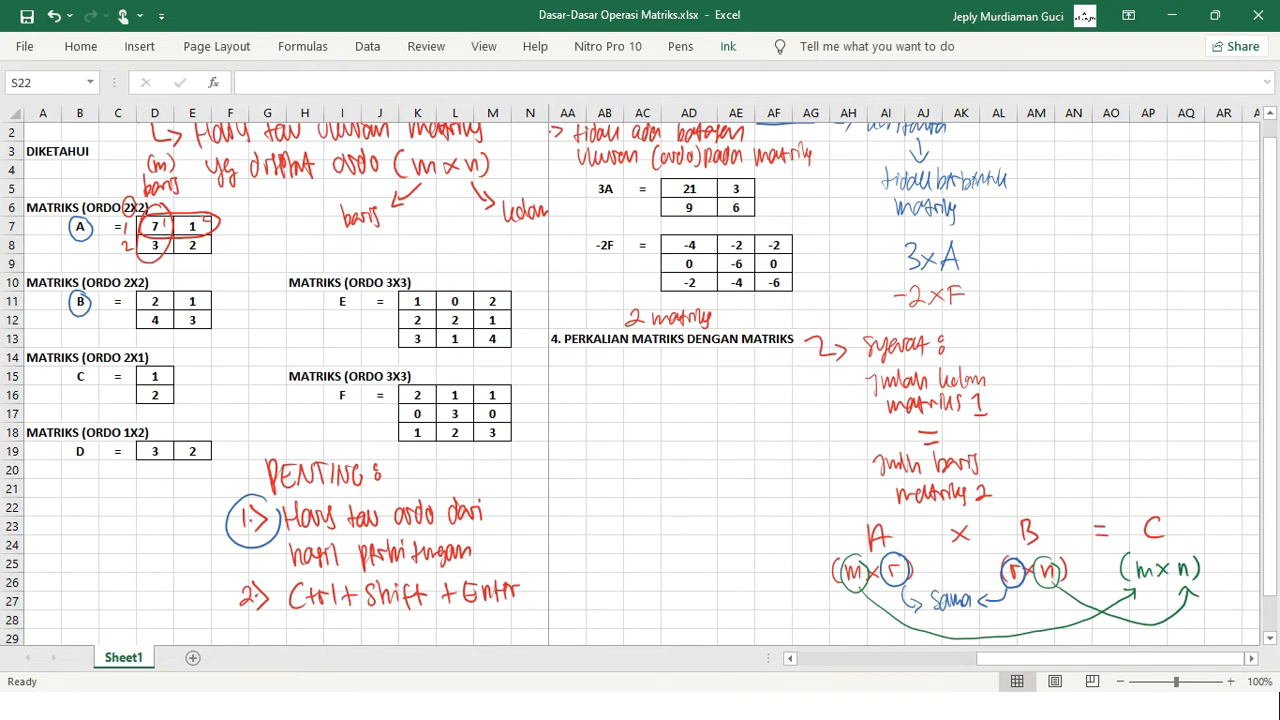
# Copy the matrix B block B11:E12 to AB15 under the section 4 heading.
pyautogui.click(80, 320)
pyautogui.press('Up')
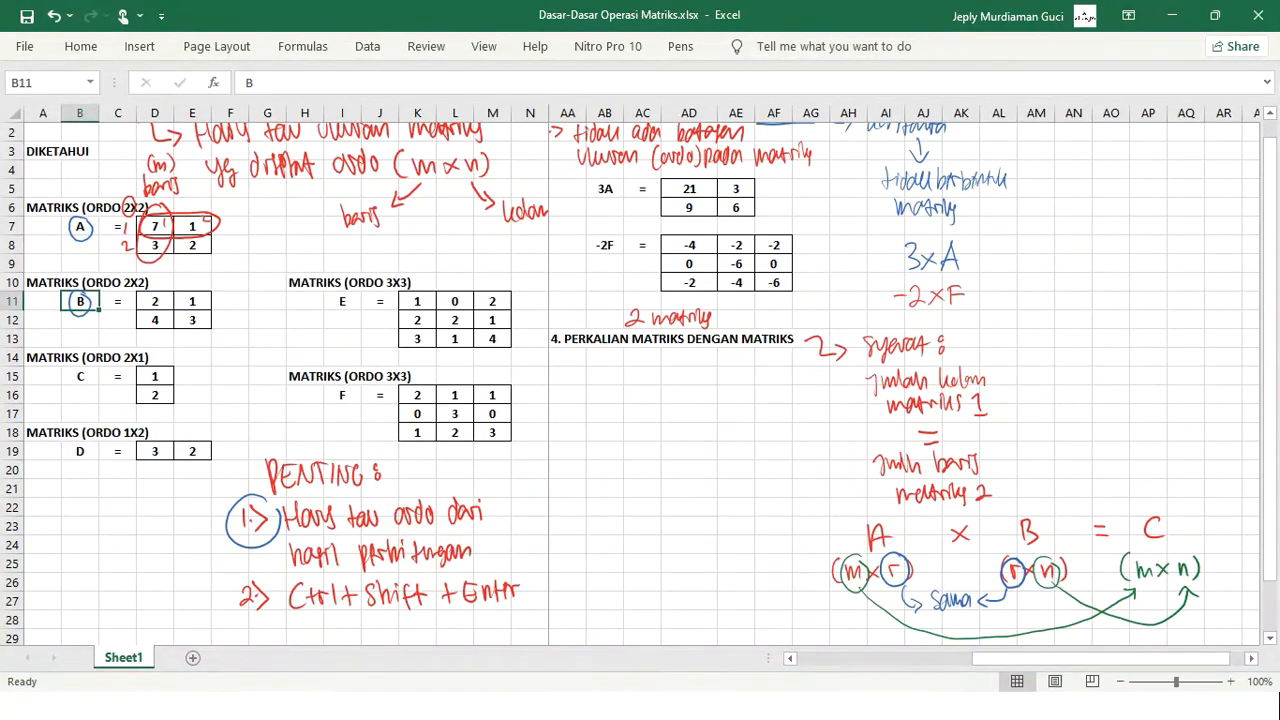
pyautogui.hotkey('shift', 'Right')
pyautogui.hotkey('shift', 'Right')
pyautogui.hotkey('shift', 'Right')
pyautogui.hotkey('shift', 'Down')
pyautogui.hotkey('ctrl', 'c')
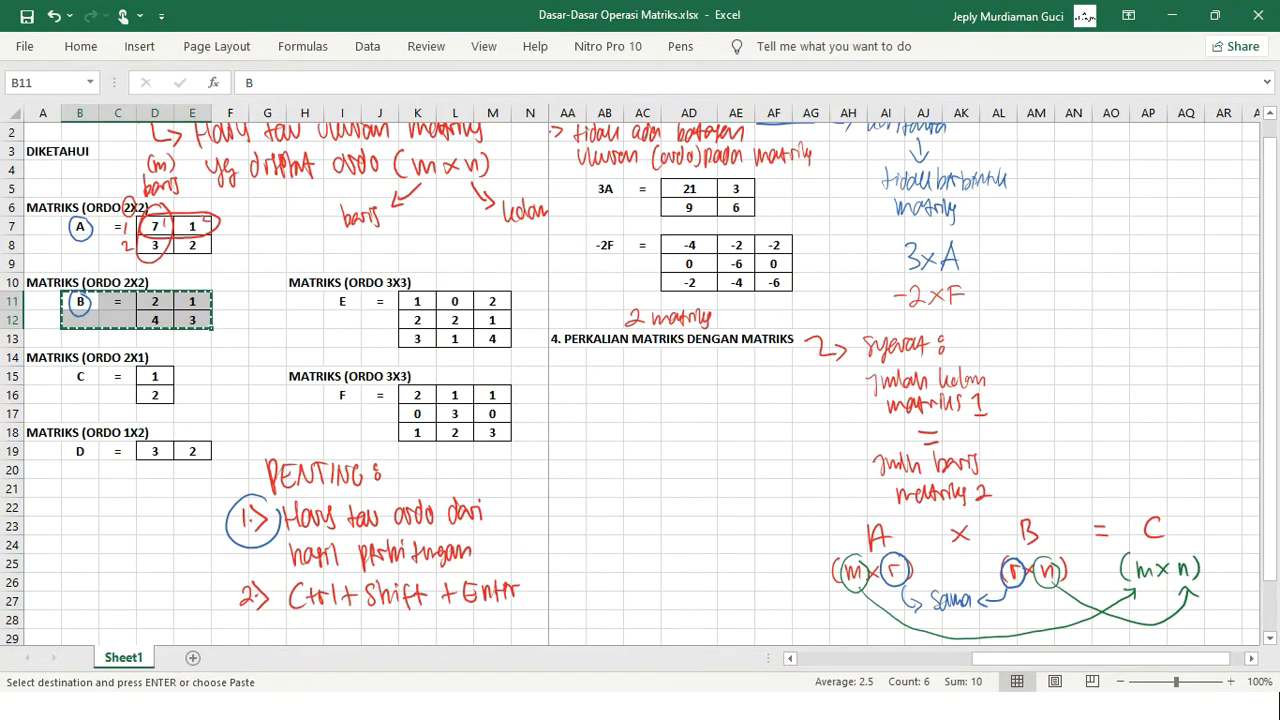
pyautogui.click(605, 376)
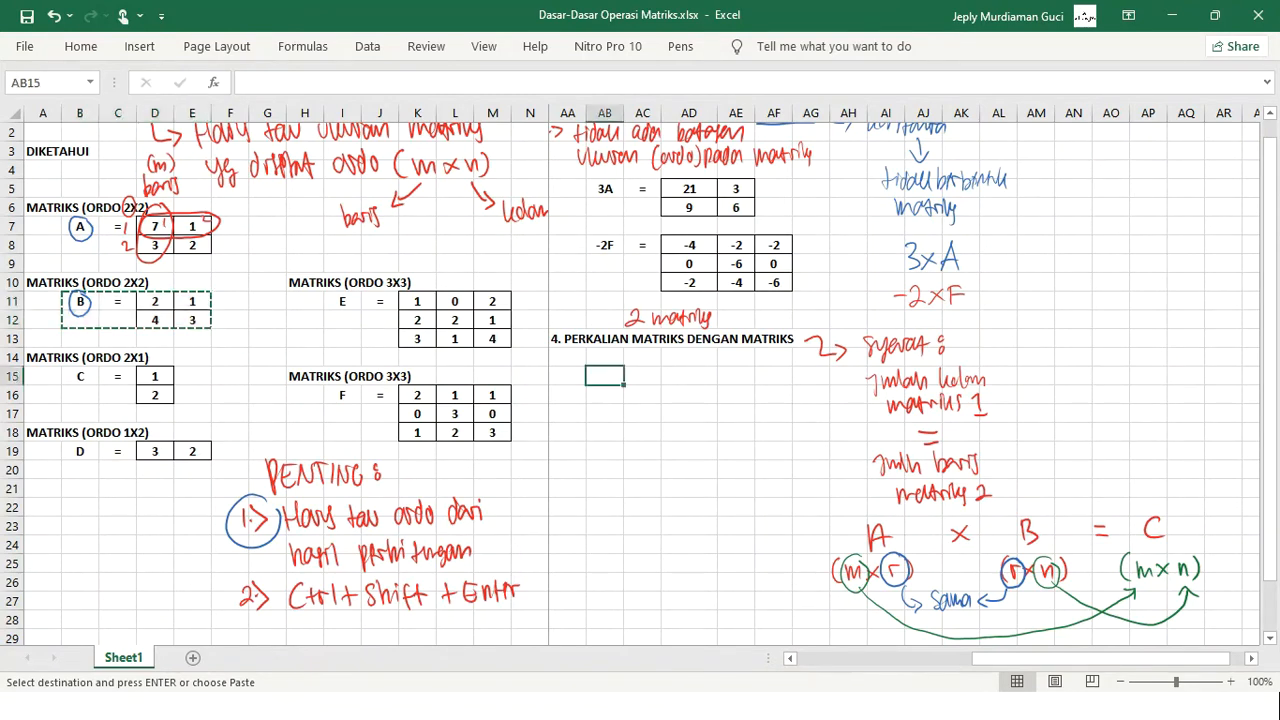
pyautogui.hotkey('ctrl', 'v')
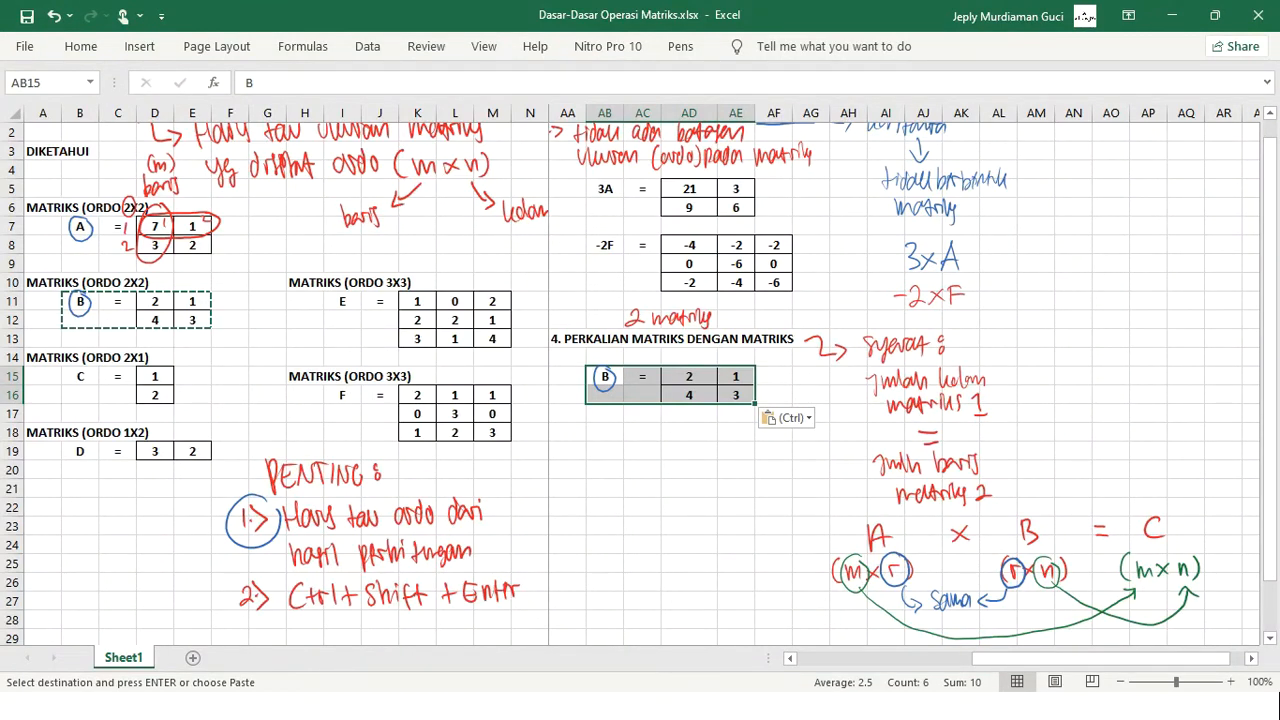
# Delete the copied blue ink circle at AB15 and change the cell's label to AXB.
pyautogui.click(605, 451)
pyautogui.click(605, 376)
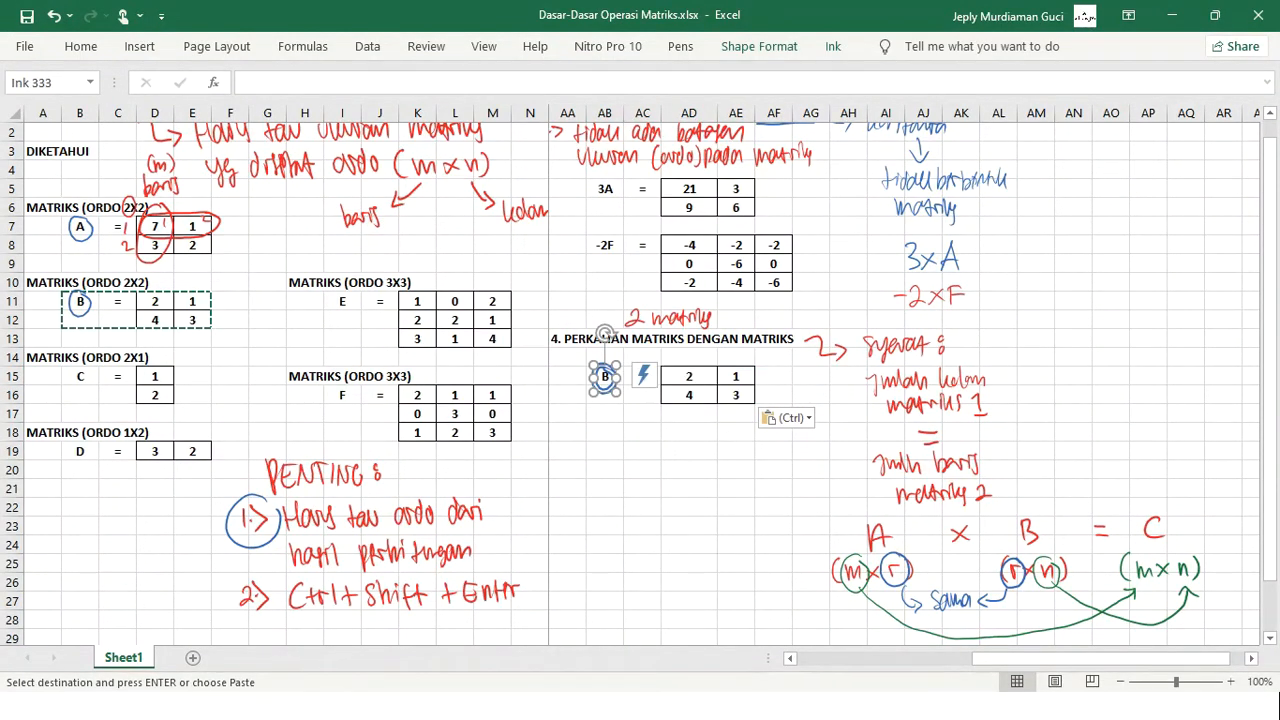
pyautogui.press('Delete')
pyautogui.click(605, 376)
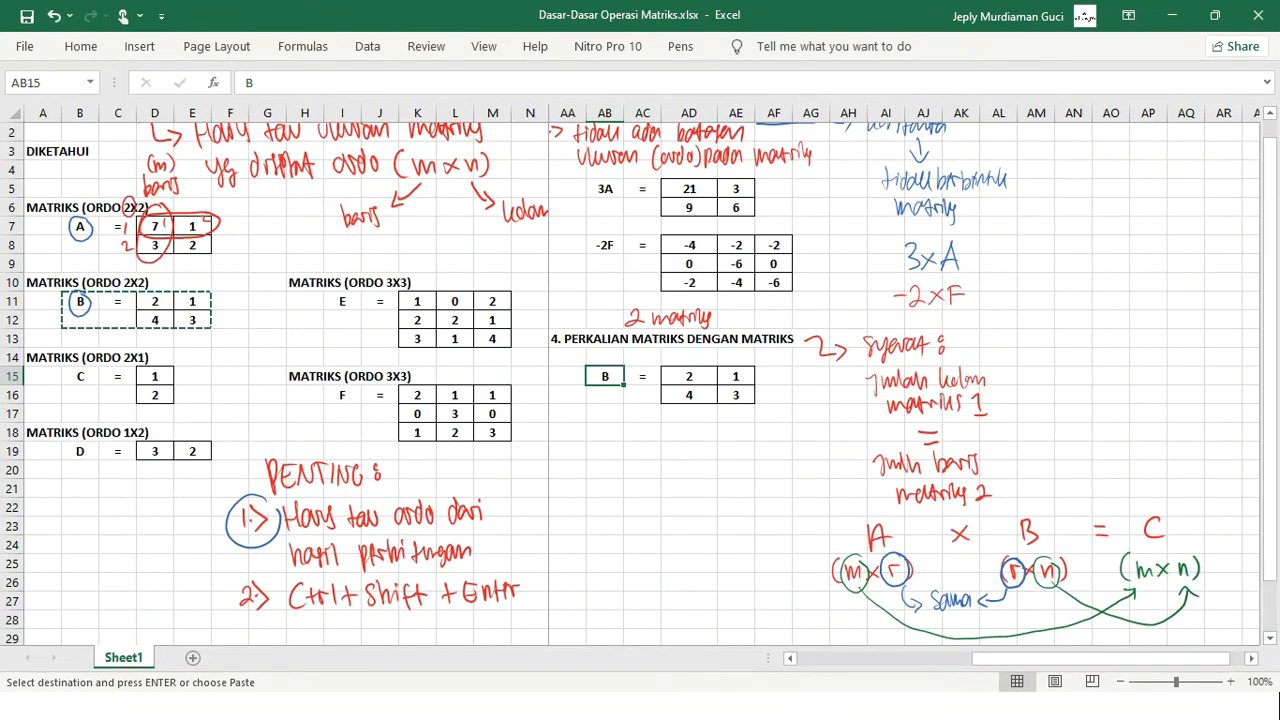
pyautogui.write('AXB')
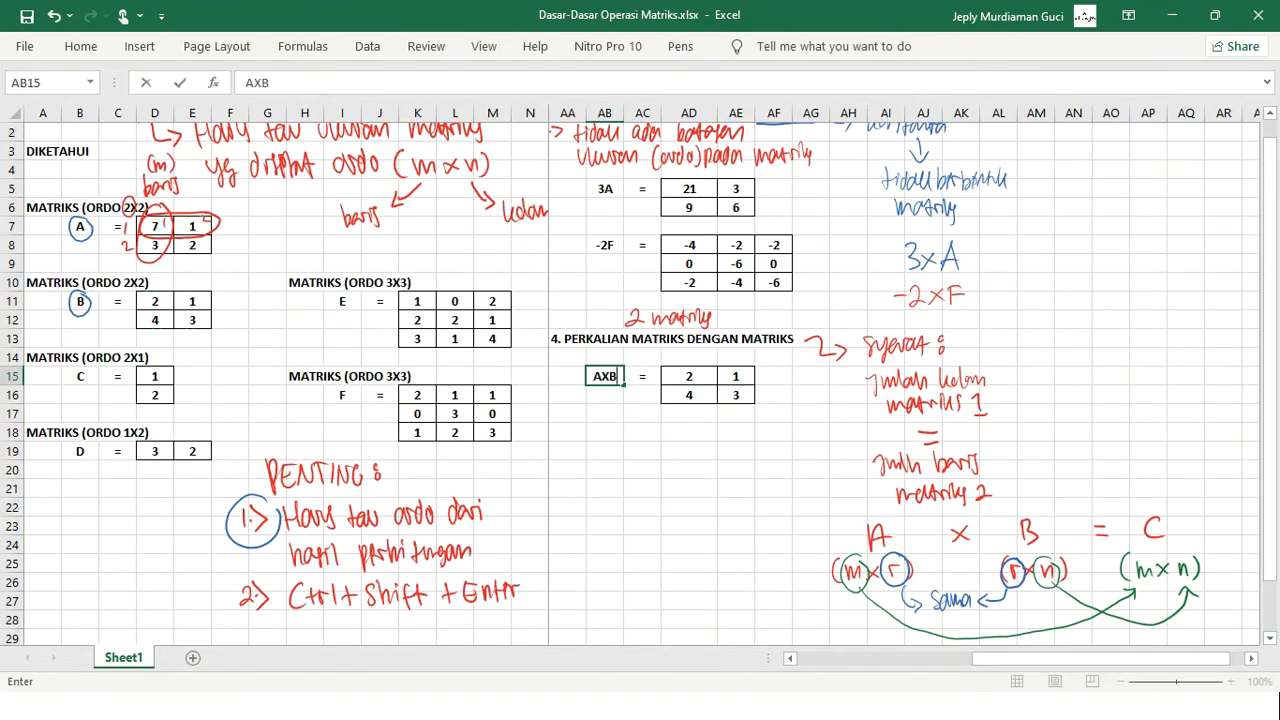
pyautogui.press('Return')
pyautogui.press('Up')
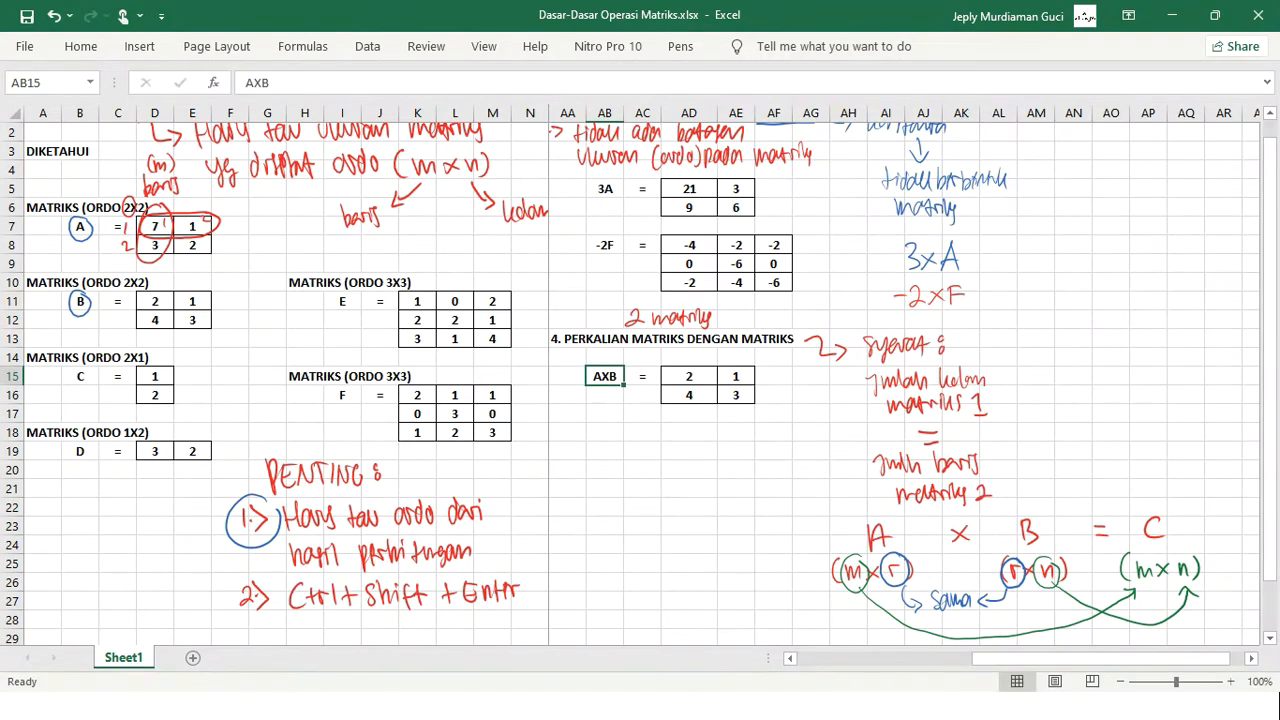
pyautogui.press('Right')
pyautogui.press('Right')
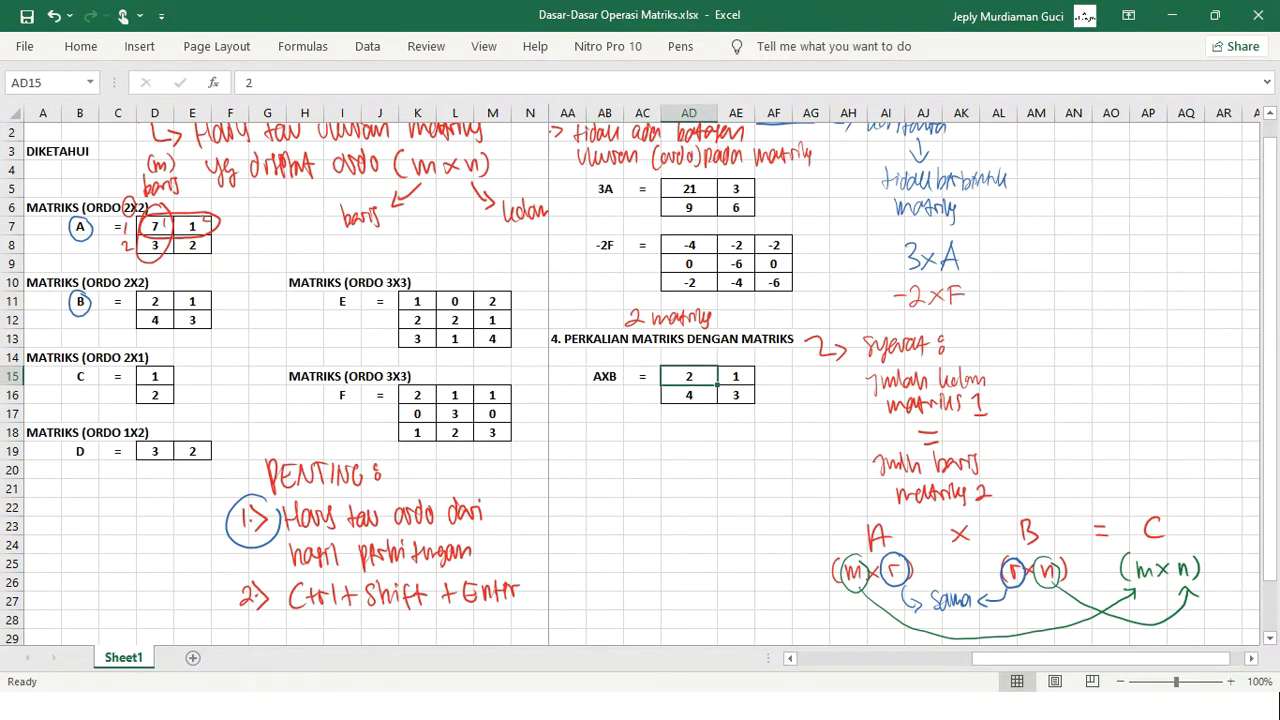
# Handwrite "= mmult" in blue beside the AXB result matrix.
pyautogui.scroll(1, 640, 383)
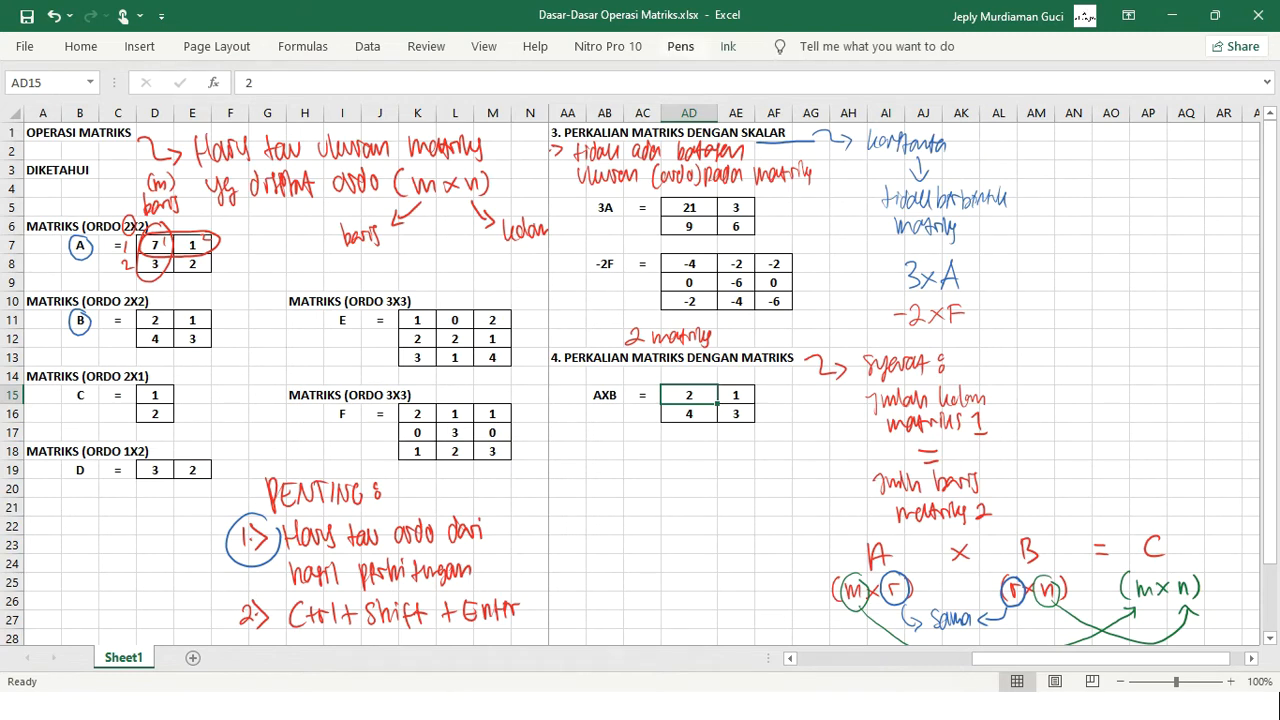
pyautogui.click(680, 46)
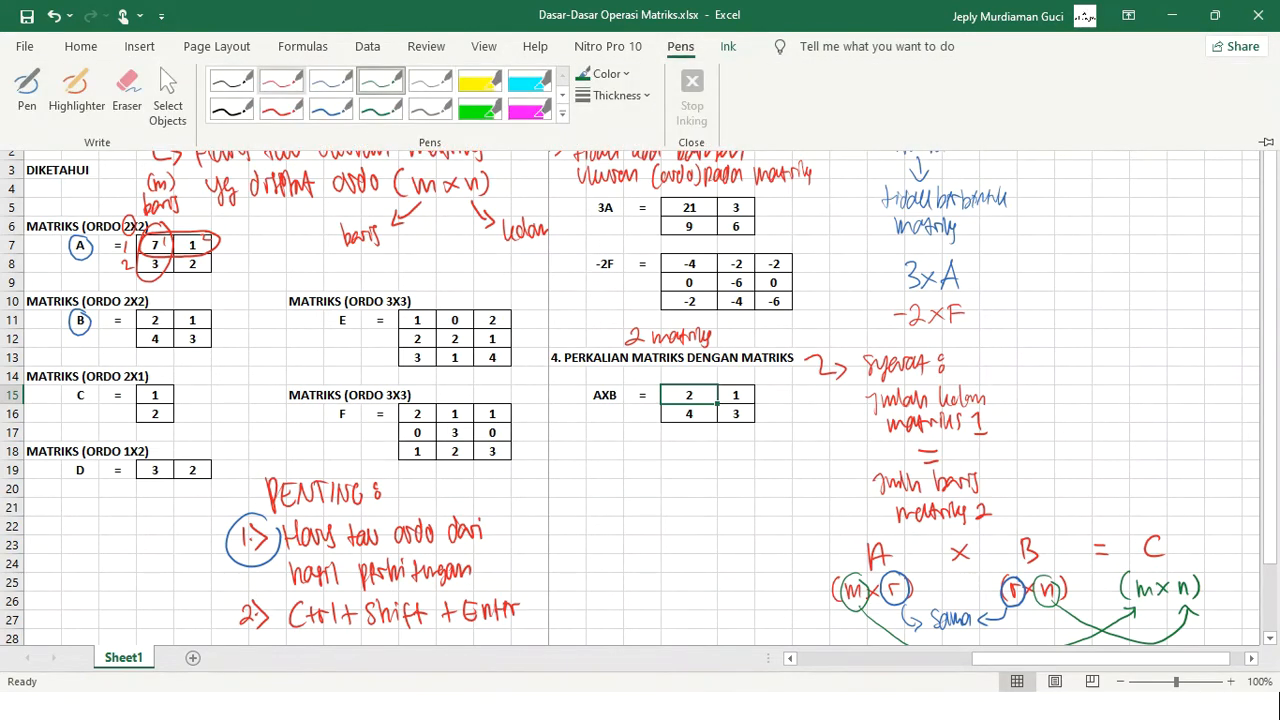
pyautogui.click(343, 82)
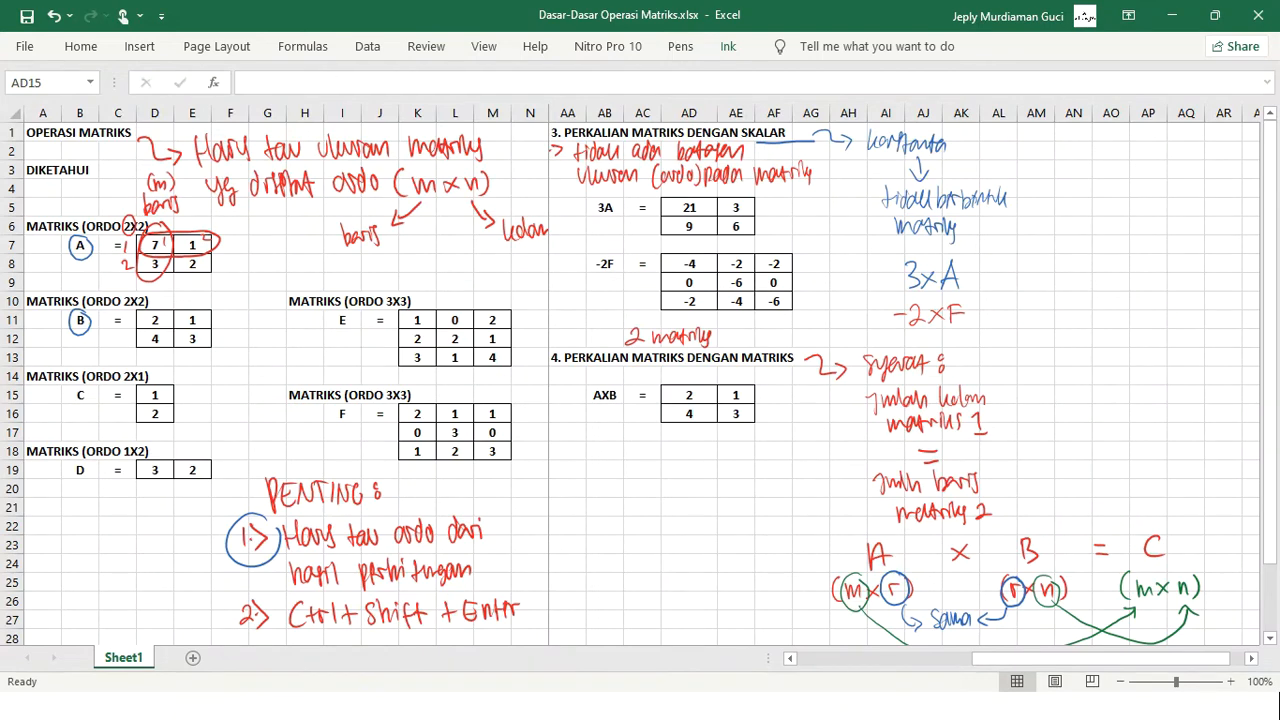
pyautogui.moveTo(781, 421)
pyautogui.mouseDown()
pyautogui.moveTo(791, 411)
pyautogui.moveTo(814, 424)
pyautogui.moveTo(822, 406)
pyautogui.moveTo(830, 424)
pyautogui.mouseUp()
# Enter the array formula =MMULT(D7:E8,D11:E12) across AD15:AE16 to multiply matrix A by matrix B.
pyautogui.moveTo(689, 395); pyautogui.dragTo(736, 414)
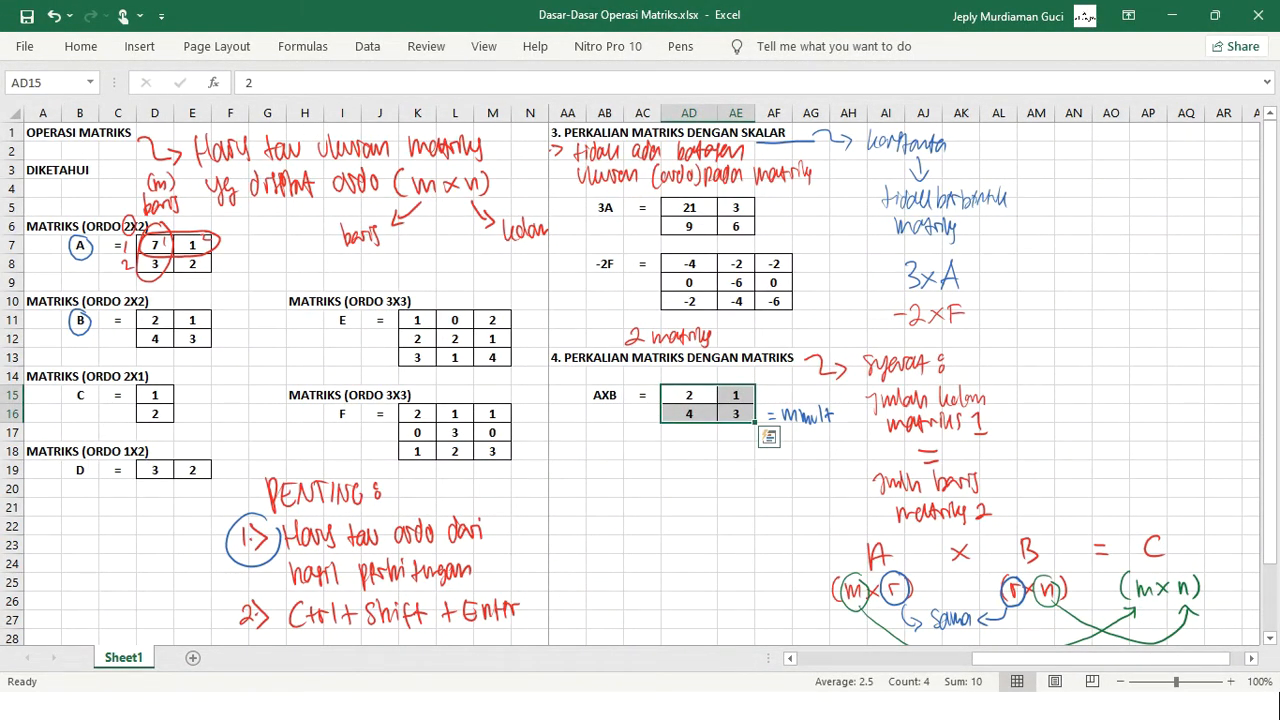
pyautogui.write('=')
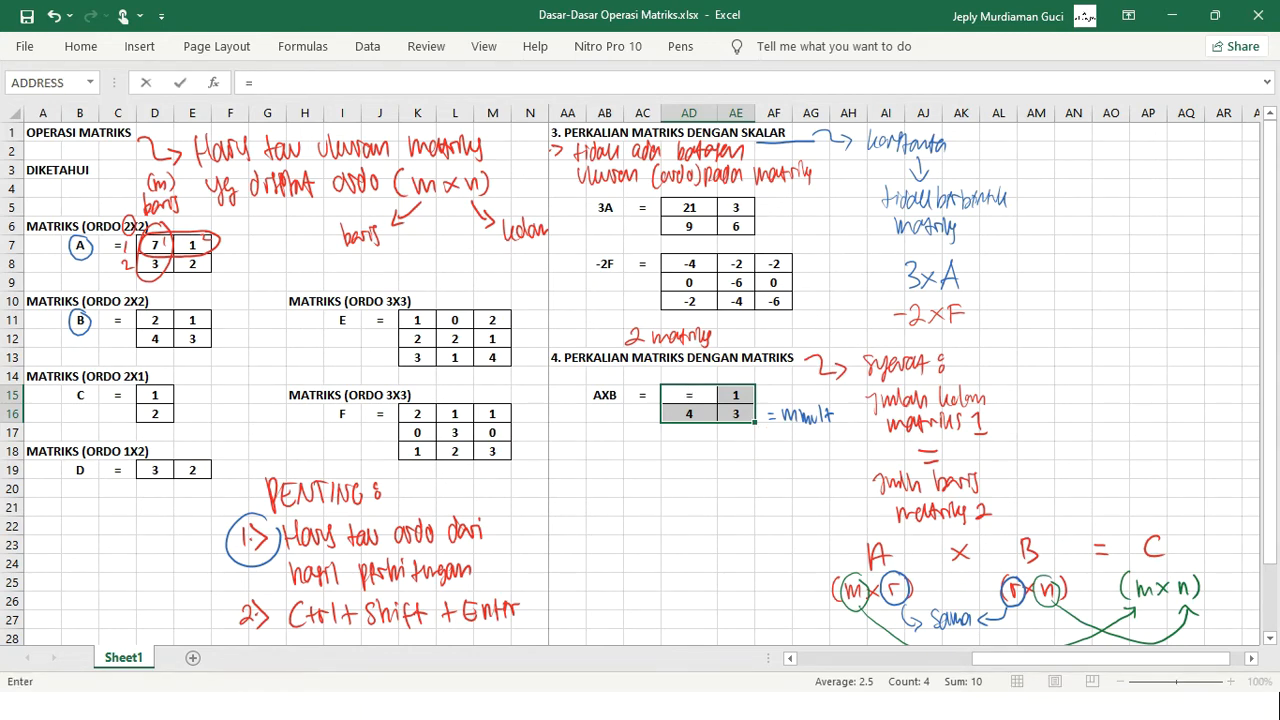
pyautogui.write('MM')
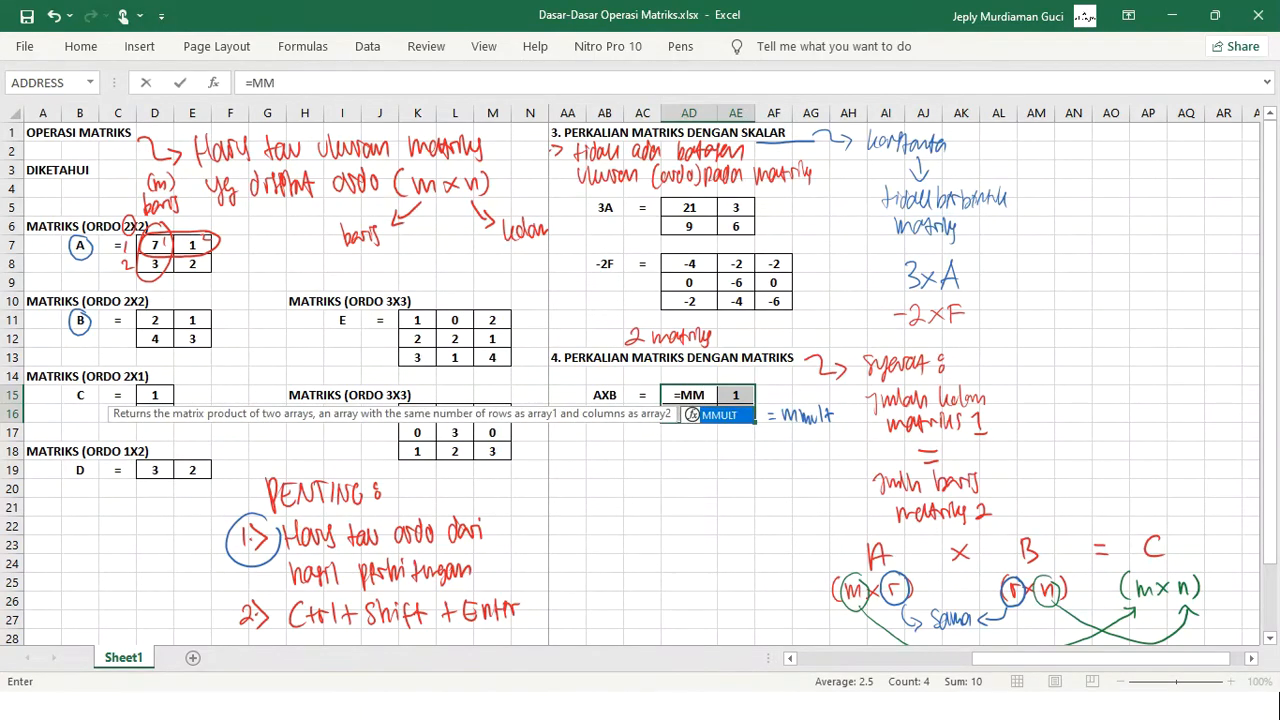
pyautogui.press('Tab')
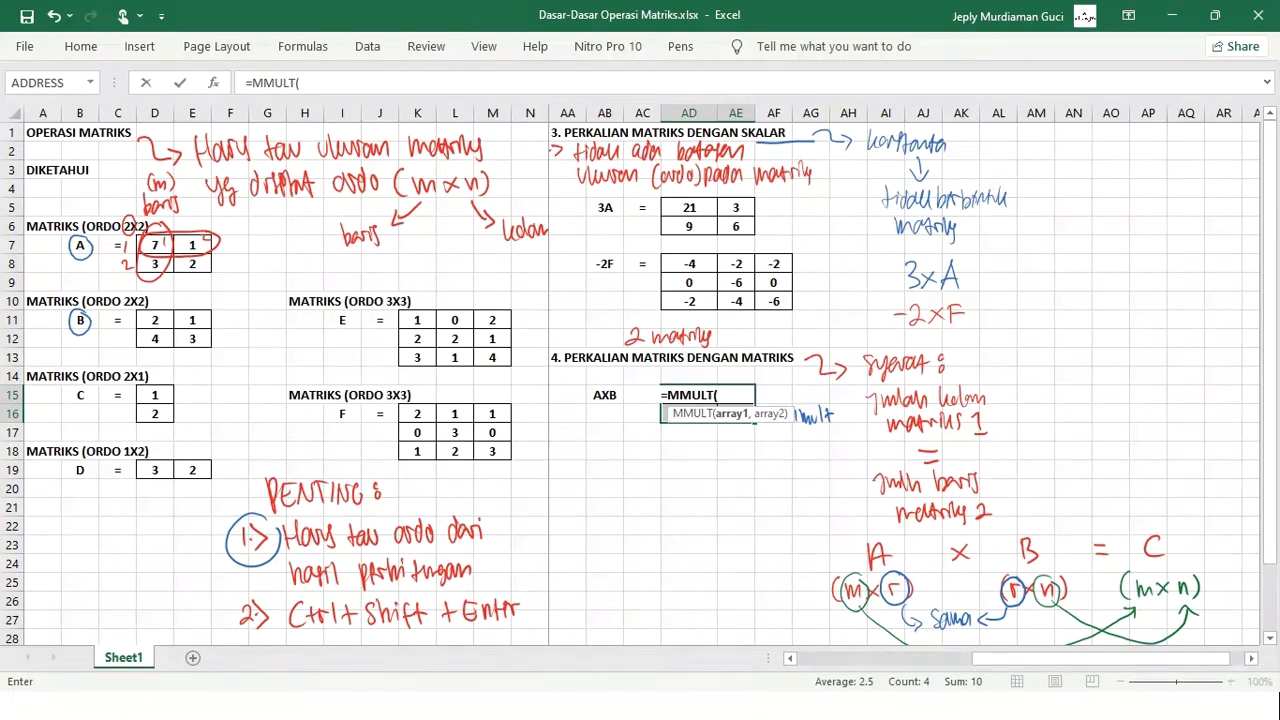
pyautogui.click(230, 264)
pyautogui.click(155, 264)
pyautogui.moveTo(155, 245); pyautogui.dragTo(192, 264)
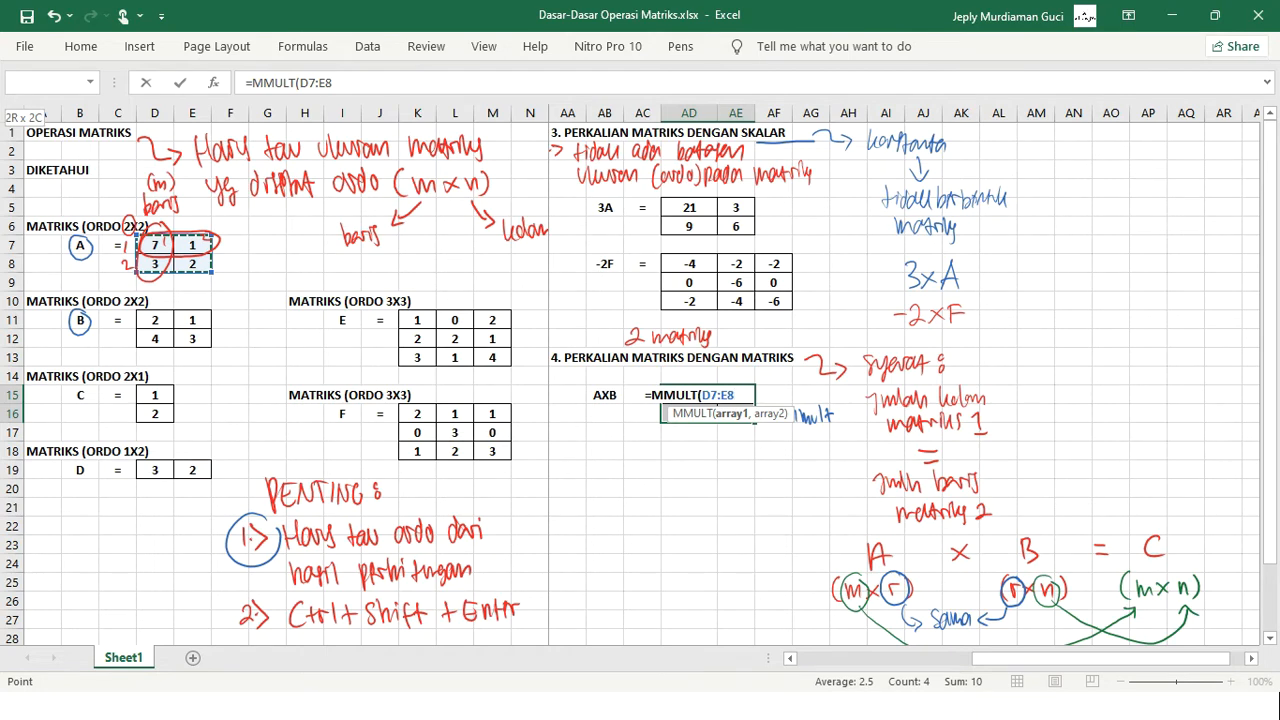
pyautogui.write(',')
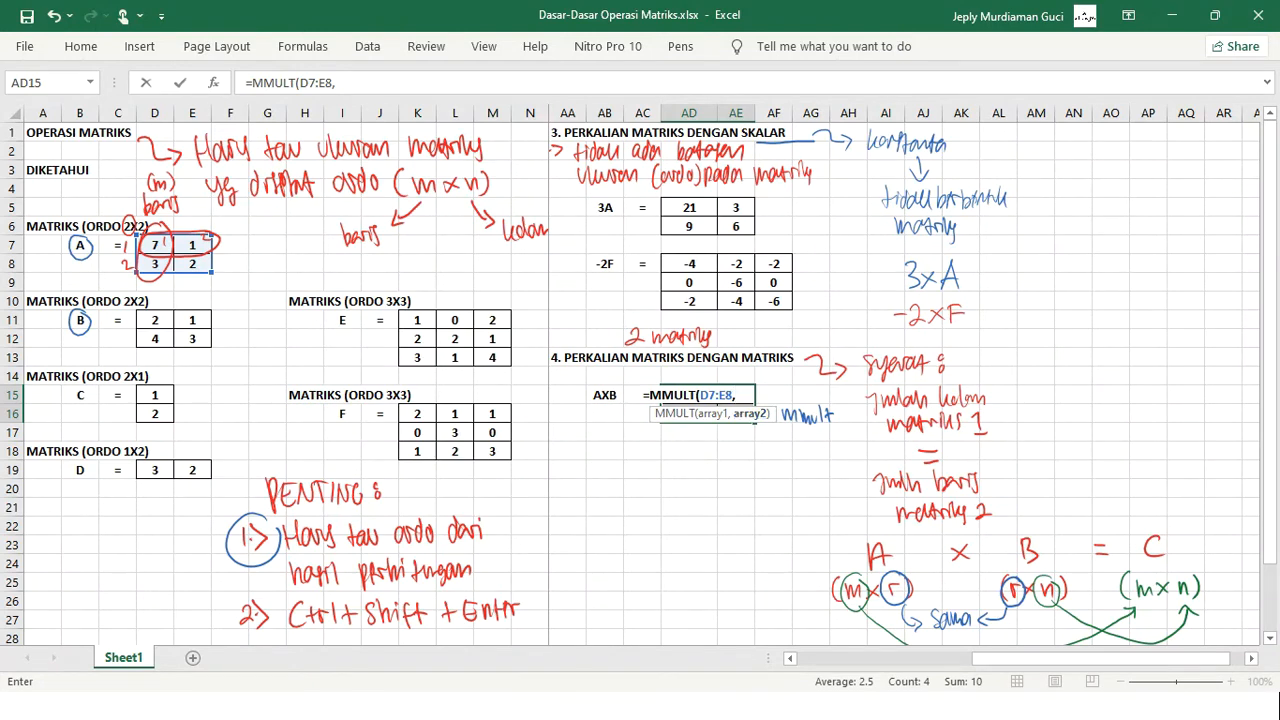
pyautogui.click(192, 339)
pyautogui.press('Up')
pyautogui.press('Left')
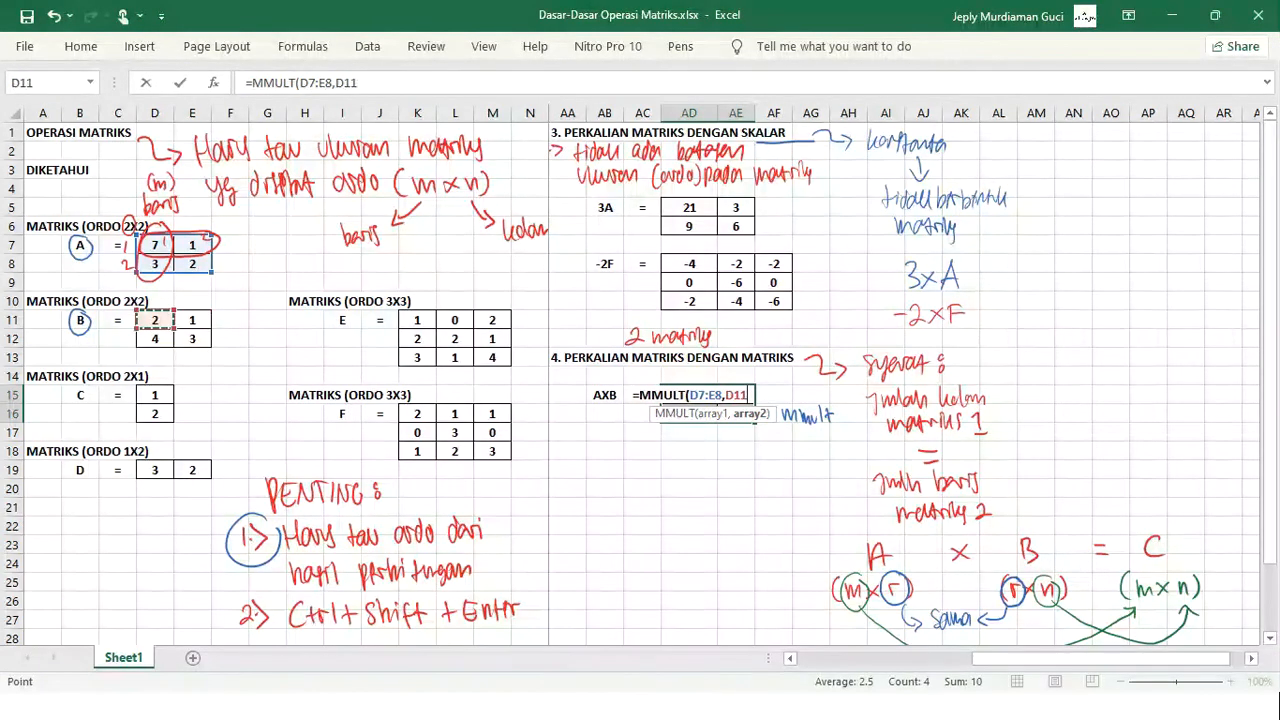
pyautogui.hotkey('shift', 'Right')
pyautogui.hotkey('shift', 'Down')
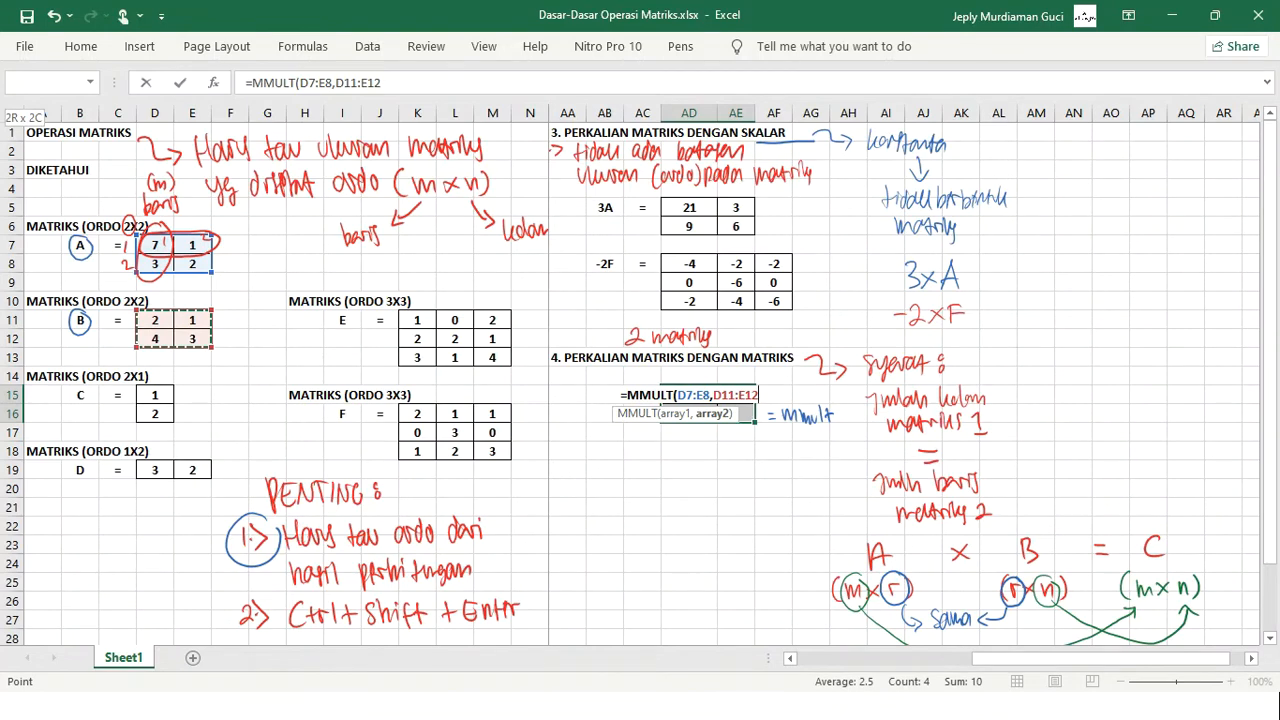
pyautogui.write(')')
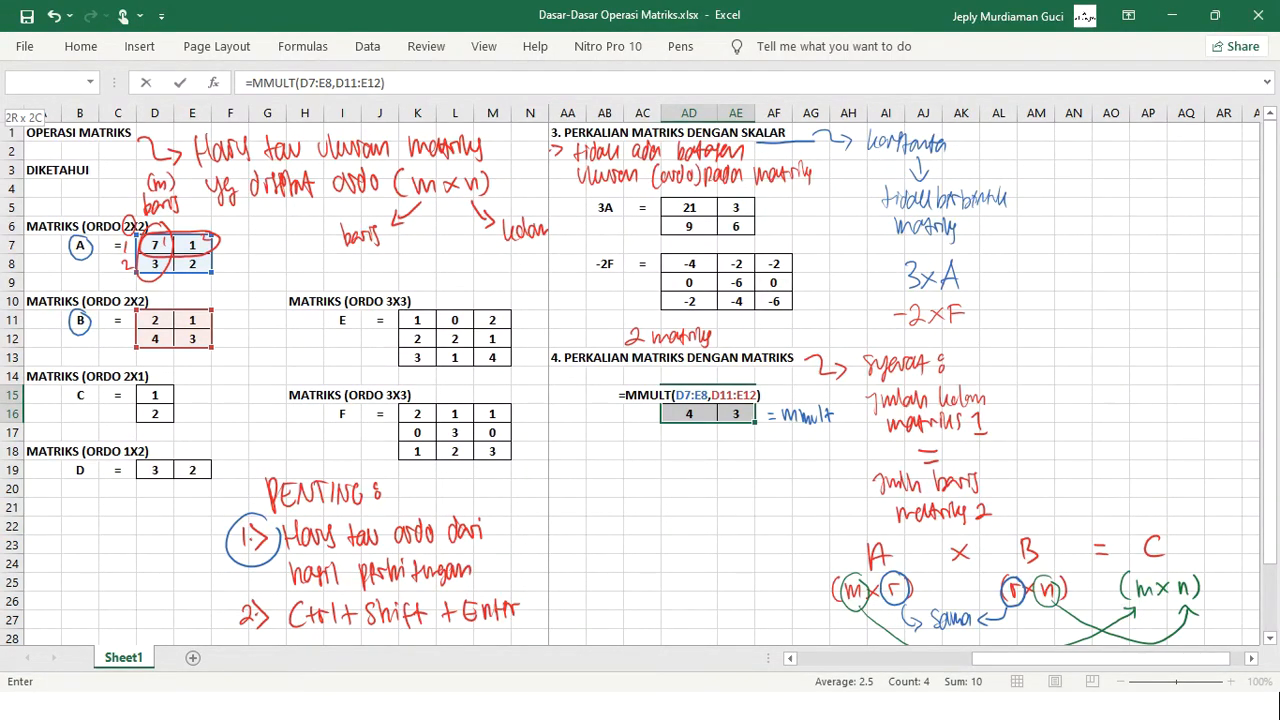
pyautogui.hotkey('ctrl', 'shift', 'Return')
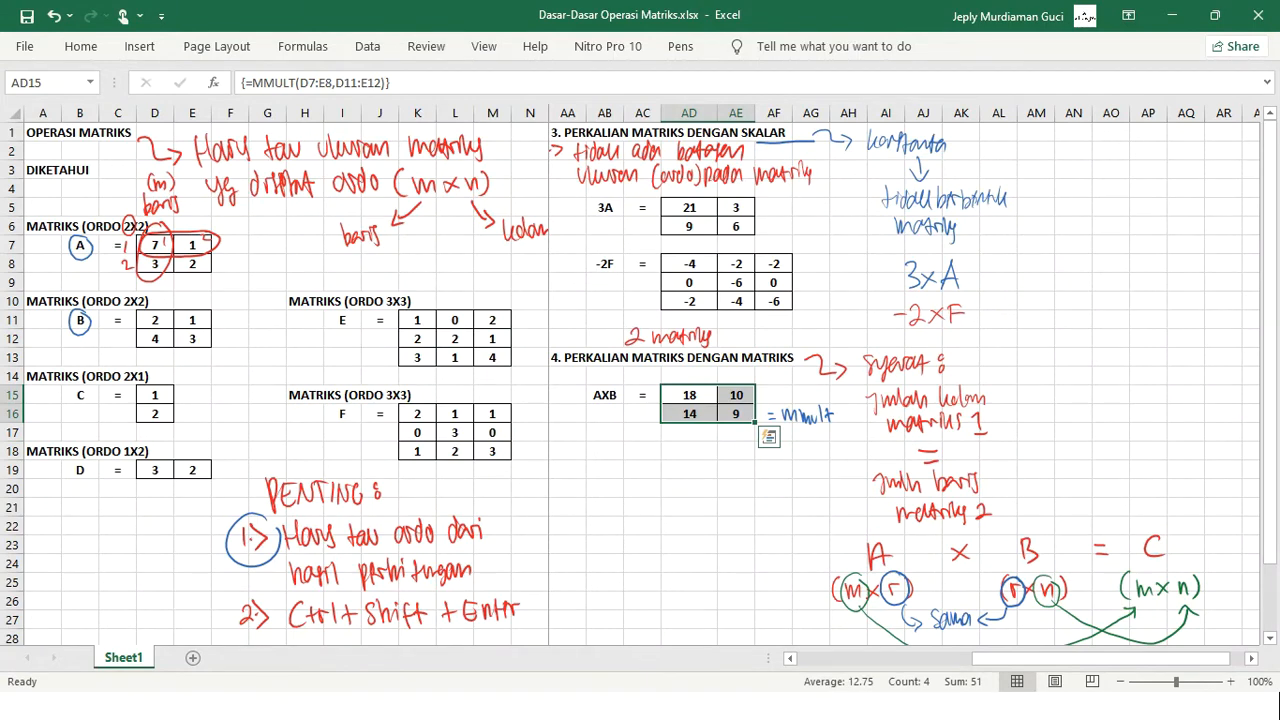
# Check the array formula in each cell of the AXB result matrix.
pyautogui.click(689, 395)
pyautogui.click(689, 414)
pyautogui.press('Up')
pyautogui.press('Right')
pyautogui.press('Down')
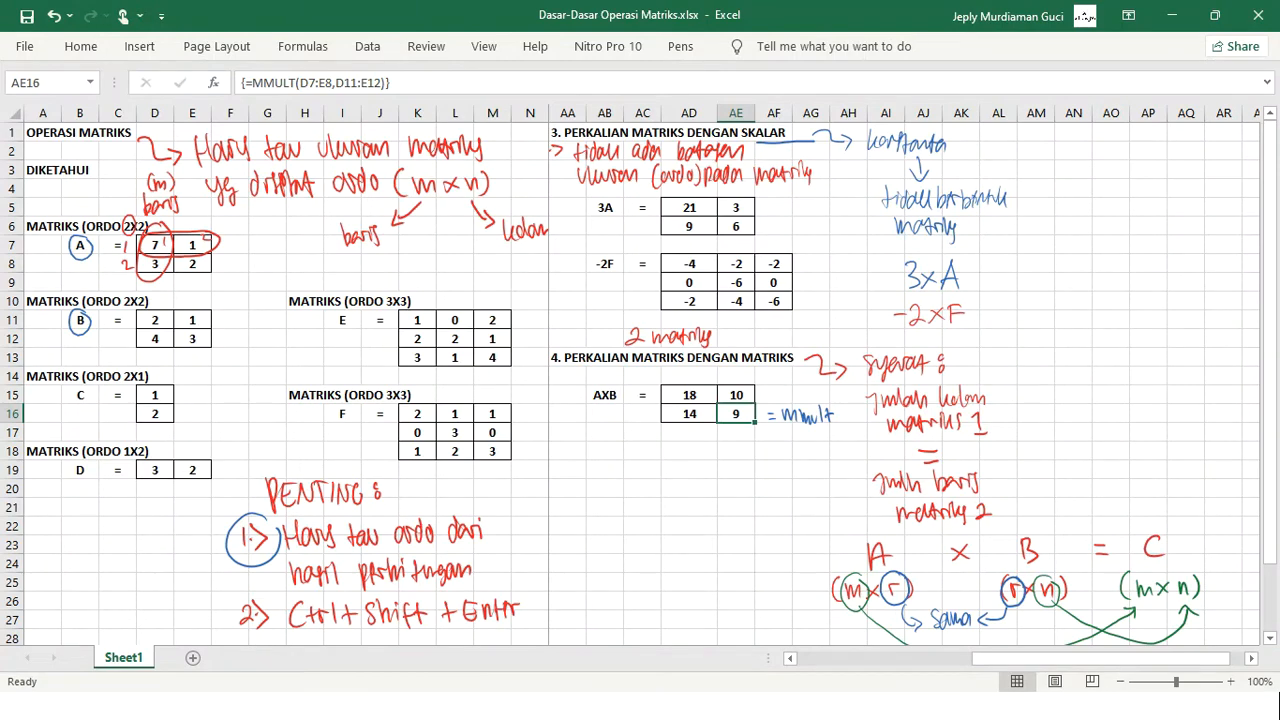
pyautogui.press('Left')
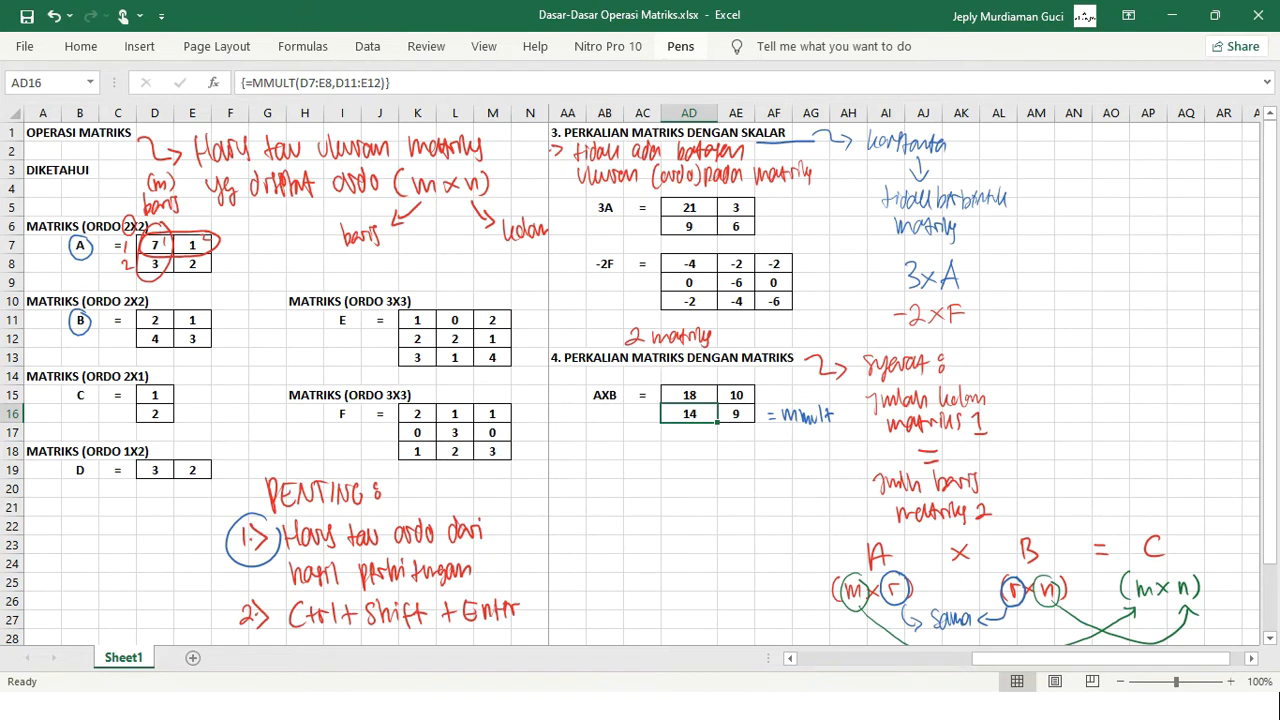
# Circle the 18 in the AXB result in red and draw an arrow from it down to the empty area below.
pyautogui.click(680, 46)
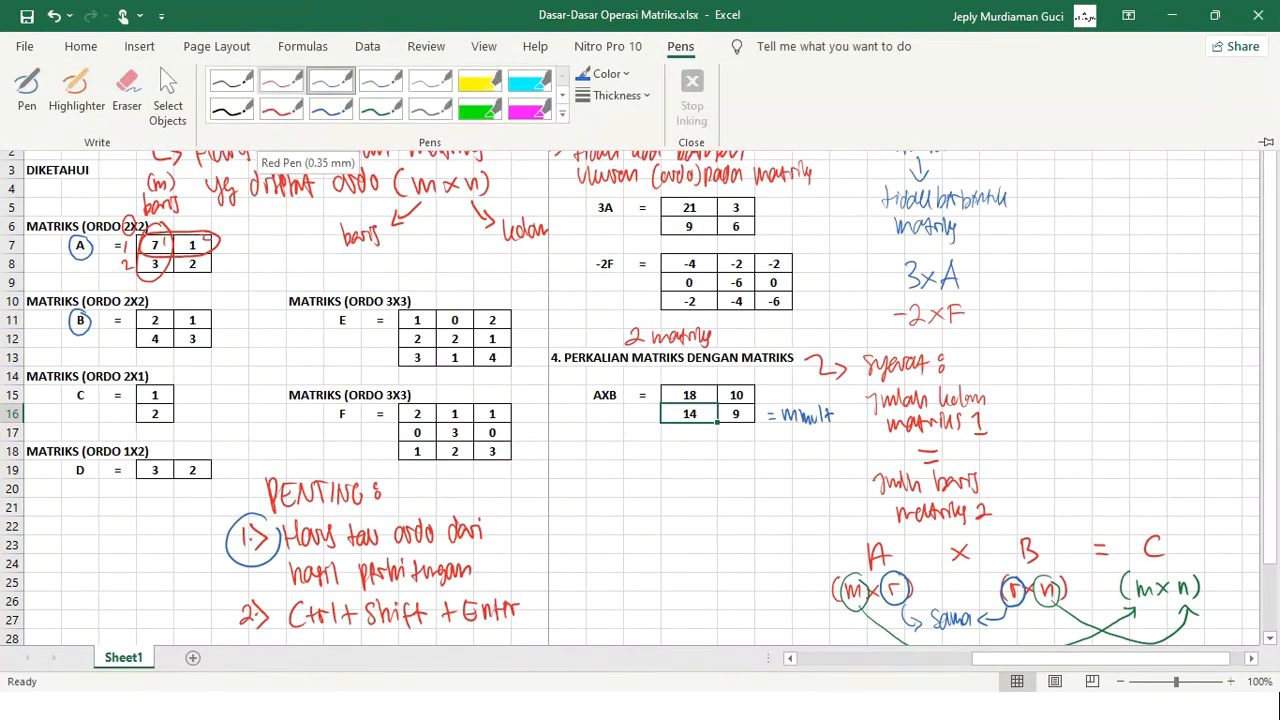
pyautogui.click(281, 82)
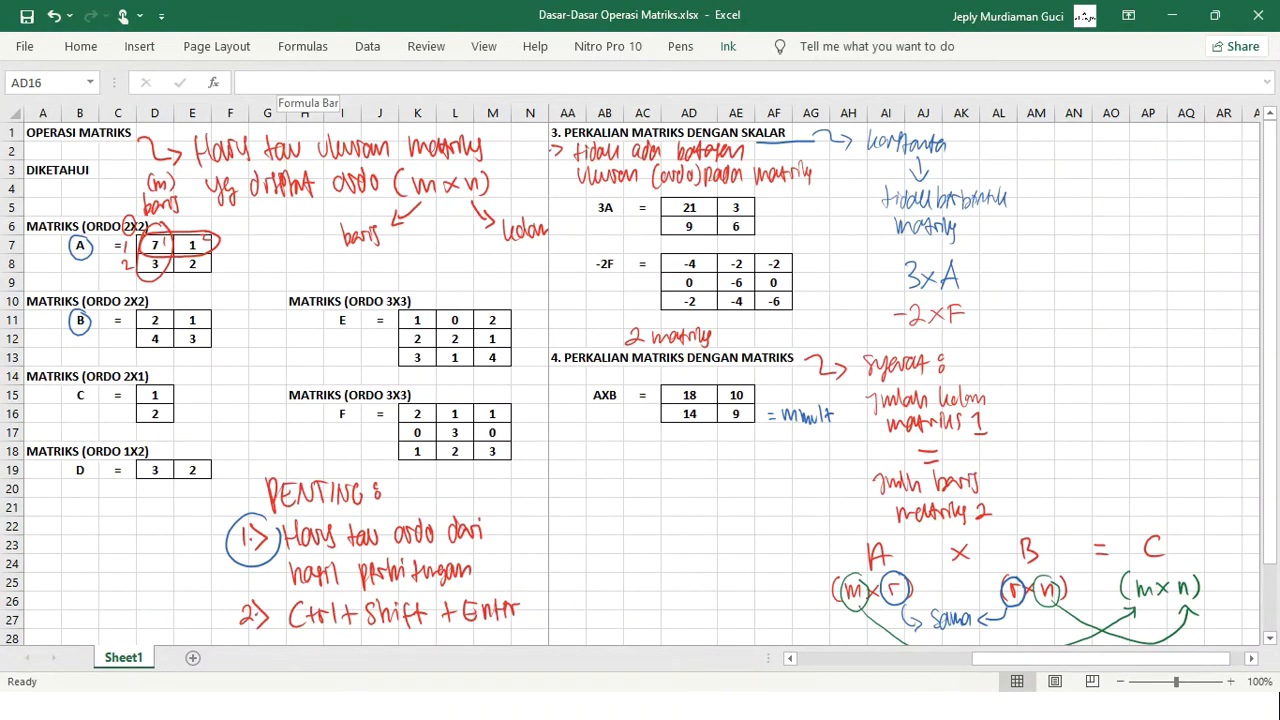
pyautogui.moveTo(696, 376)
pyautogui.mouseDown()
pyautogui.moveTo(670, 387)
pyautogui.moveTo(695, 411)
pyautogui.moveTo(706, 379)
pyautogui.mouseUp()
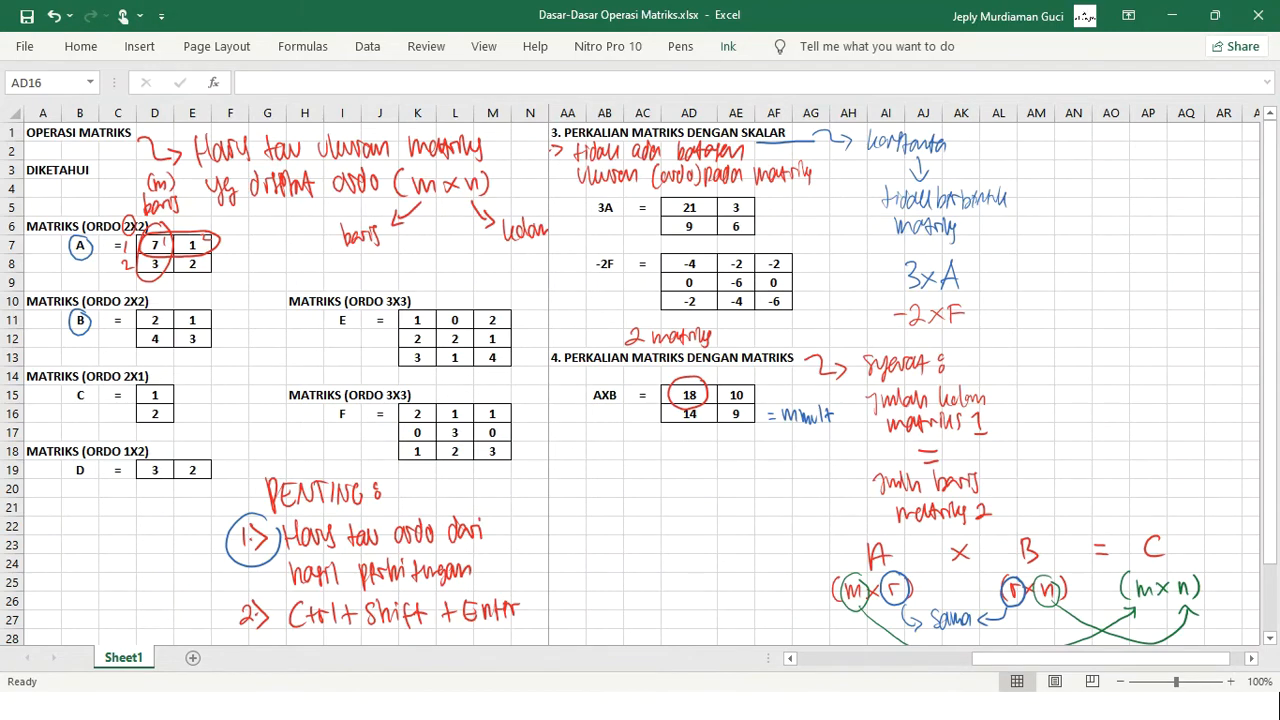
pyautogui.moveTo(659, 397)
pyautogui.mouseDown()
pyautogui.moveTo(633, 427)
pyautogui.moveTo(639, 448)
pyautogui.moveTo(590, 488)
pyautogui.mouseUp()
# Handwrite "Baris x kolom + baris x kolom + dst" in red under the arrow, then underline and number its terms 1 and 2.
pyautogui.moveTo(590, 470)
pyautogui.mouseDown()
pyautogui.moveTo(599, 486)
pyautogui.moveTo(652, 486)
pyautogui.moveTo(664, 466)
pyautogui.moveTo(680, 484)
pyautogui.moveTo(723, 486)
pyautogui.mouseUp()
pyautogui.moveTo(718, 480)
pyautogui.mouseDown()
pyautogui.moveTo(768, 479)
pyautogui.moveTo(783, 462)
pyautogui.moveTo(814, 480)
pyautogui.mouseUp()
pyautogui.moveTo(824, 466)
pyautogui.mouseDown()
pyautogui.moveTo(826, 478)
pyautogui.moveTo(834, 460)
pyautogui.moveTo(852, 476)
pyautogui.mouseUp()
pyautogui.moveTo(848, 462); pyautogui.dragTo(866, 470)
pyautogui.moveTo(866, 462); pyautogui.dragTo(878, 472)
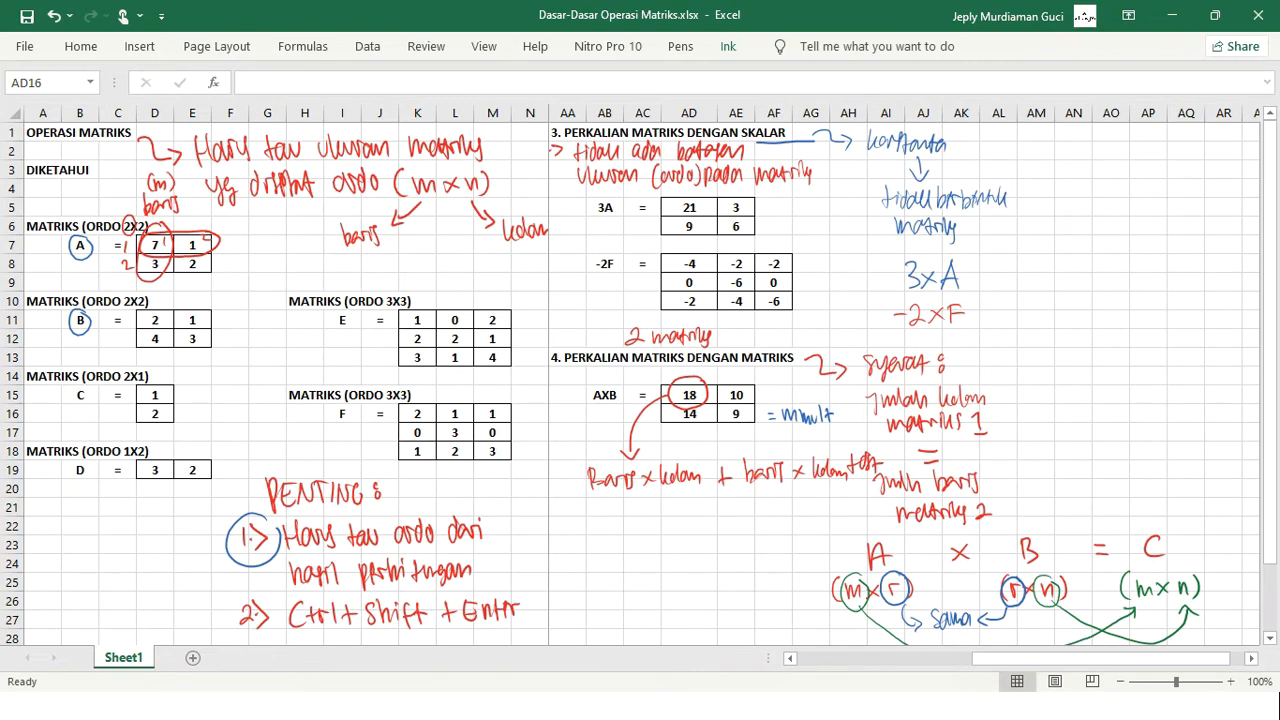
pyautogui.moveTo(601, 513)
pyautogui.mouseDown()
pyautogui.moveTo(712, 494)
pyautogui.moveTo(681, 528)
pyautogui.mouseUp()
pyautogui.moveTo(760, 503)
pyautogui.mouseDown()
pyautogui.moveTo(826, 491)
pyautogui.moveTo(815, 525)
pyautogui.mouseUp()
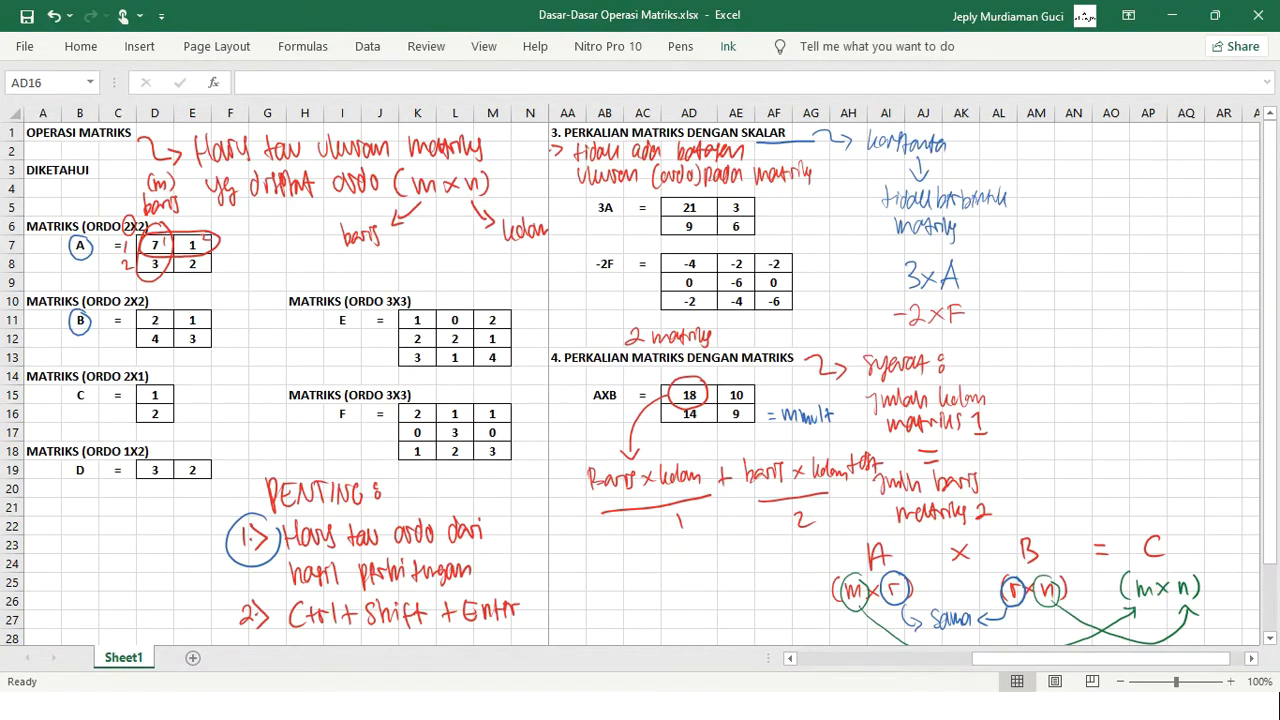
# In blue, tick the first "Baris" and "kolom", circle matrix A's 7 and matrix B's 2, and handwrite "7 x 2 +" below the rule.
pyautogui.click(680, 47)
pyautogui.click(333, 82)
pyautogui.moveTo(600, 456); pyautogui.dragTo(622, 458)
pyautogui.moveTo(162, 228); pyautogui.dragTo(170, 232)
pyautogui.moveTo(611, 547)
pyautogui.mouseDown()
pyautogui.moveTo(616, 565)
pyautogui.moveTo(652, 566)
pyautogui.mouseUp()
pyautogui.moveTo(653, 552); pyautogui.dragTo(637, 566)
pyautogui.moveTo(673, 454); pyautogui.dragTo(691, 452)
pyautogui.moveTo(160, 308); pyautogui.dragTo(158, 309)
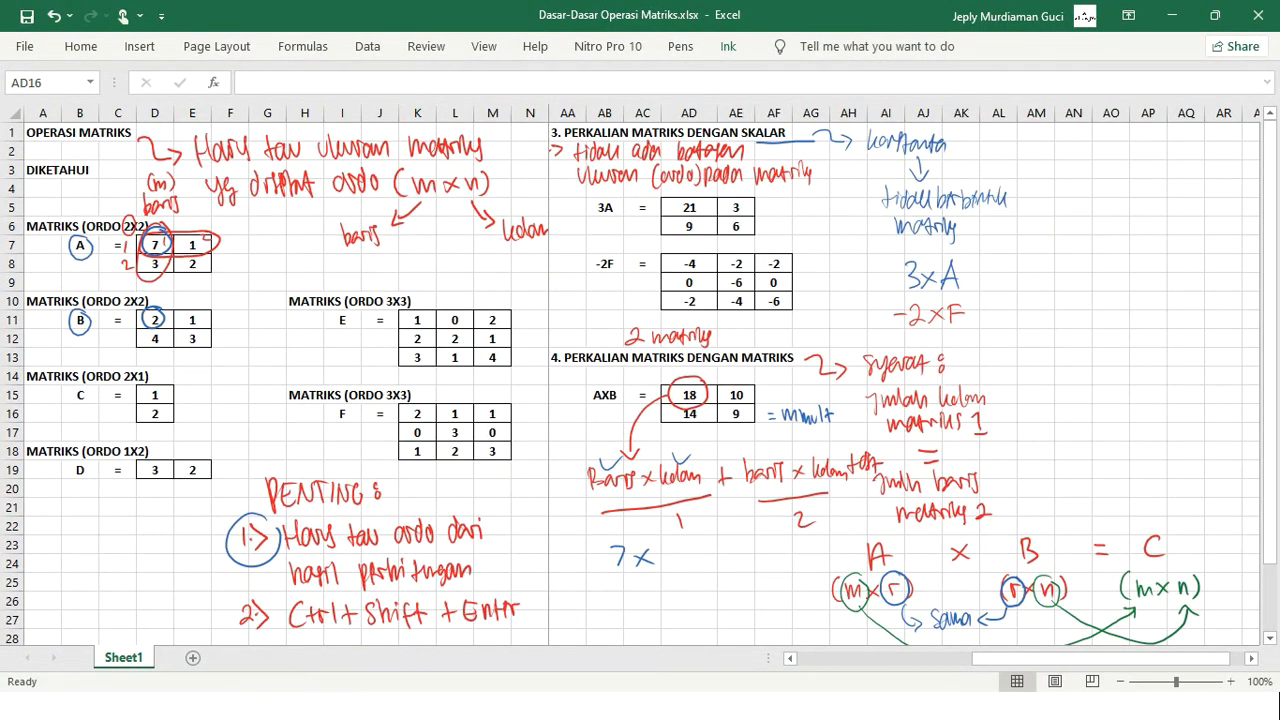
pyautogui.moveTo(667, 546)
pyautogui.mouseDown()
pyautogui.moveTo(685, 562)
pyautogui.moveTo(724, 553)
pyautogui.mouseUp()
# Circle matrix A's 1 and matrix B's 4 in blue and add "1 x 4" to the handwritten calculation.
pyautogui.moveTo(194, 229); pyautogui.dragTo(188, 231)
pyautogui.moveTo(755, 541)
pyautogui.mouseDown()
pyautogui.moveTo(754, 563)
pyautogui.moveTo(786, 558)
pyautogui.mouseUp()
pyautogui.moveTo(787, 543); pyautogui.dragTo(769, 557)
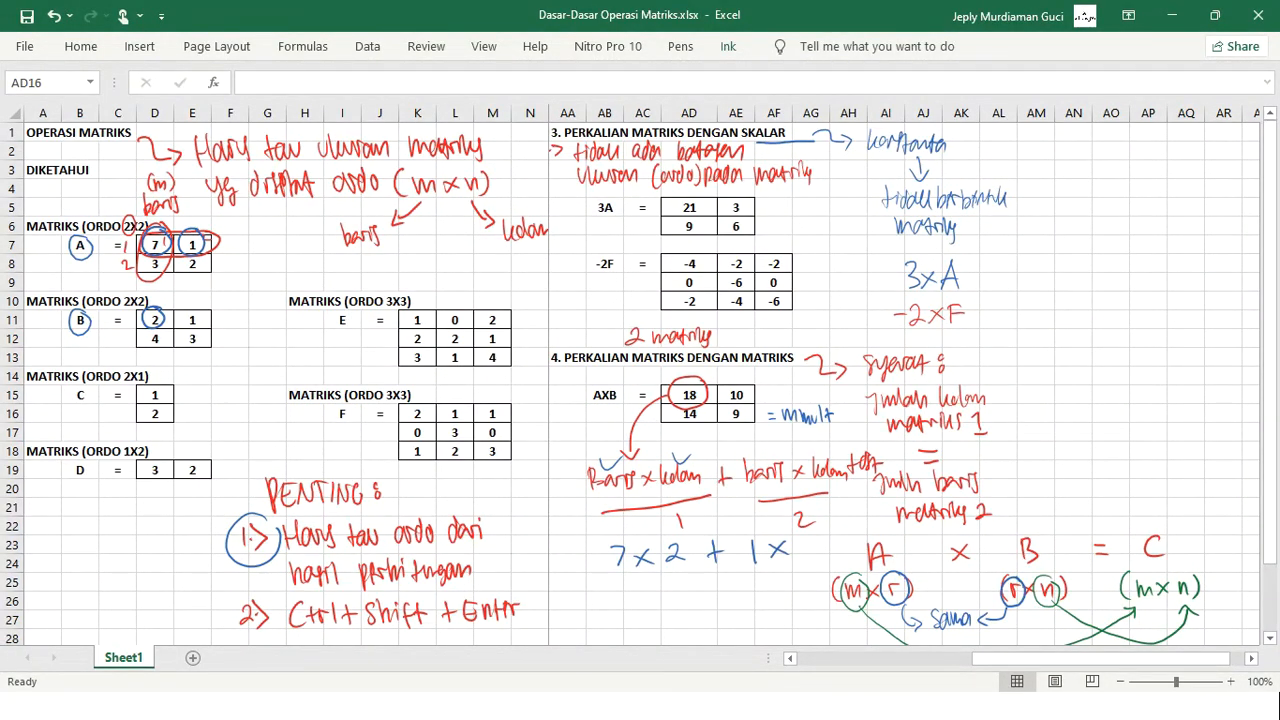
pyautogui.moveTo(160, 330); pyautogui.dragTo(138, 334)
pyautogui.moveTo(806, 541); pyautogui.dragTo(814, 563)
# Handwrite "14 + 4" and a circled 18 below the calculation, and tick the 18 in the AXB result.
pyautogui.moveTo(651, 575)
pyautogui.mouseDown()
pyautogui.moveTo(650, 594)
pyautogui.moveTo(676, 588)
pyautogui.mouseUp()
pyautogui.moveTo(670, 578)
pyautogui.mouseDown()
pyautogui.moveTo(670, 596)
pyautogui.moveTo(709, 592)
pyautogui.mouseUp()
pyautogui.moveTo(702, 582); pyautogui.dragTo(750, 583)
pyautogui.moveTo(745, 570)
pyautogui.mouseDown()
pyautogui.moveTo(745, 594)
pyautogui.moveTo(673, 625)
pyautogui.moveTo(690, 598)
pyautogui.moveTo(676, 592)
pyautogui.mouseUp()
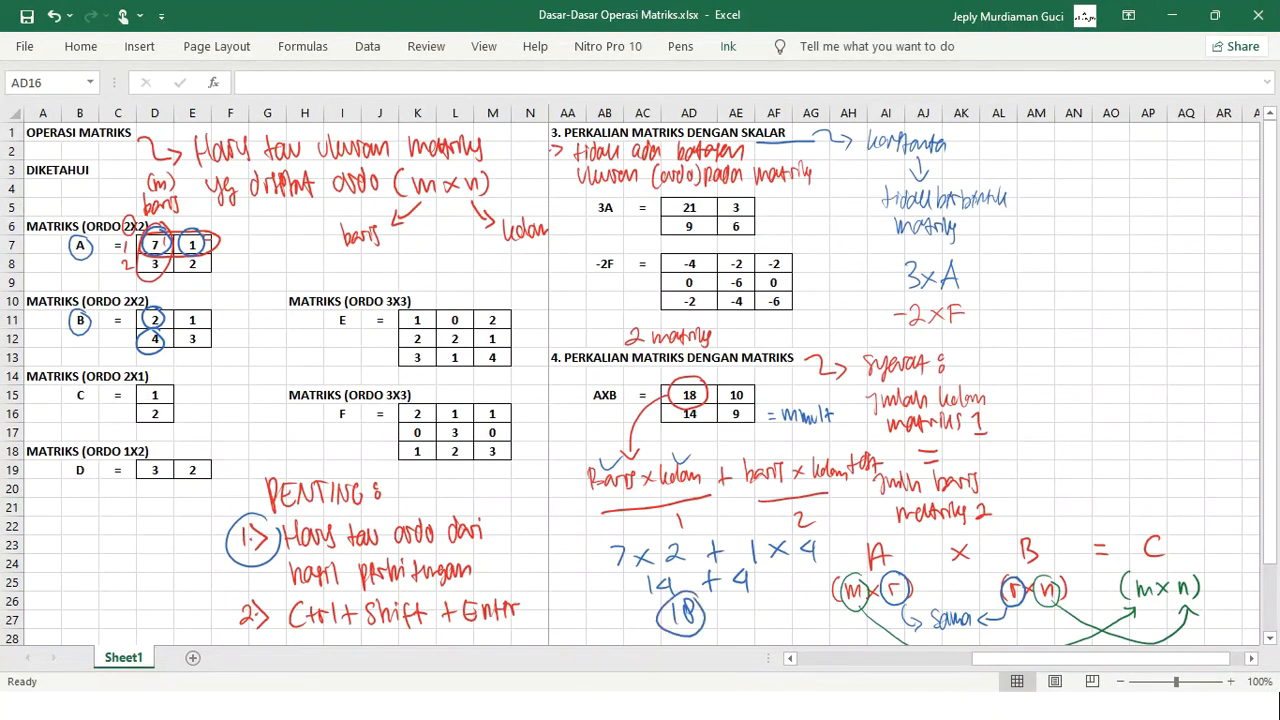
pyautogui.moveTo(658, 375); pyautogui.dragTo(672, 387)
# Copy the AXB block AB15:AE16 to AB30.
pyautogui.scroll(-3, 640, 380)
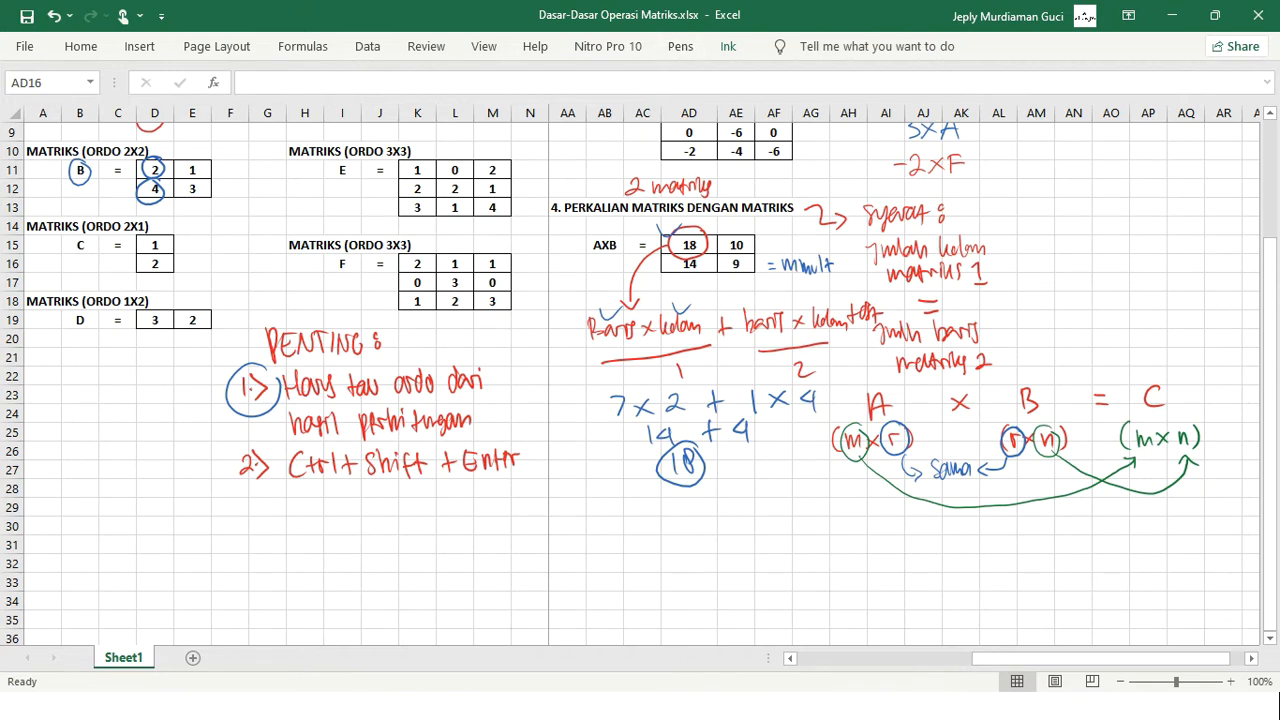
pyautogui.click(605, 245)
pyautogui.moveTo(605, 245); pyautogui.dragTo(745, 264)
pyautogui.hotkey('ctrl', 'c')
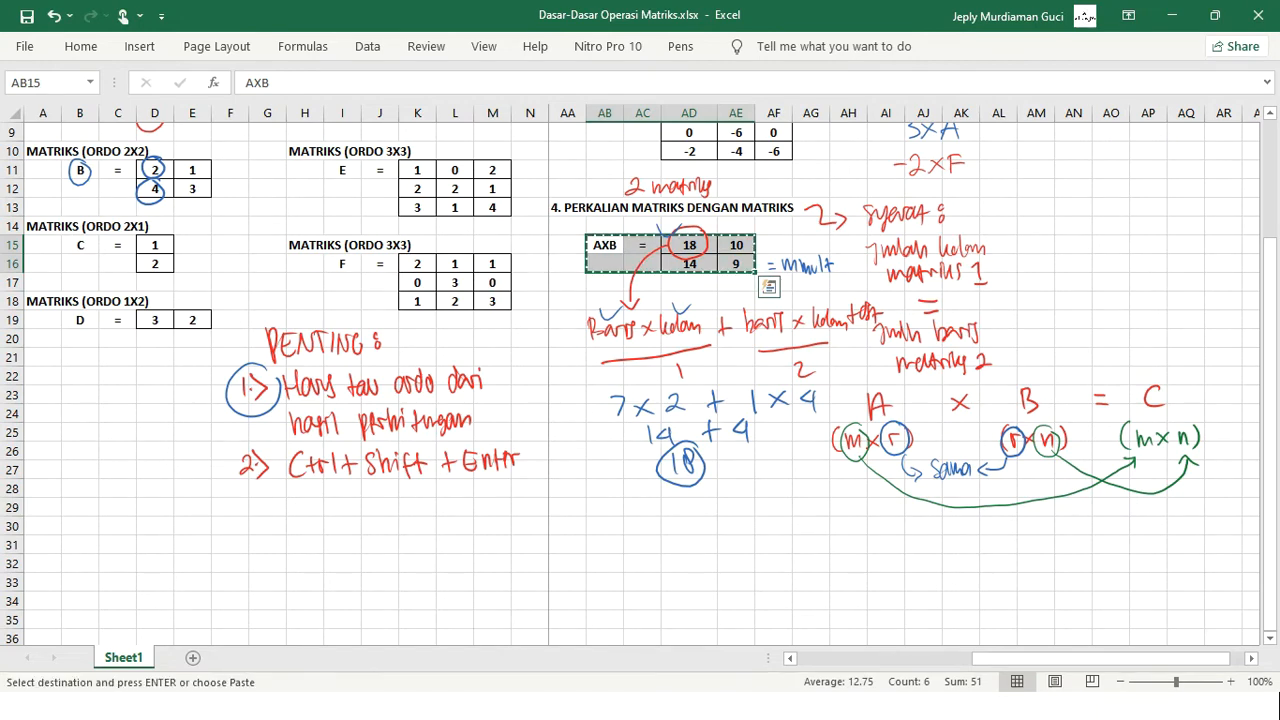
pyautogui.press('Down')
pyautogui.press('Down')
pyautogui.press('Down')
pyautogui.press('Down')
pyautogui.press('Down')
pyautogui.press('Down')
pyautogui.press('Down')
pyautogui.press('Down')
pyautogui.press('Down')
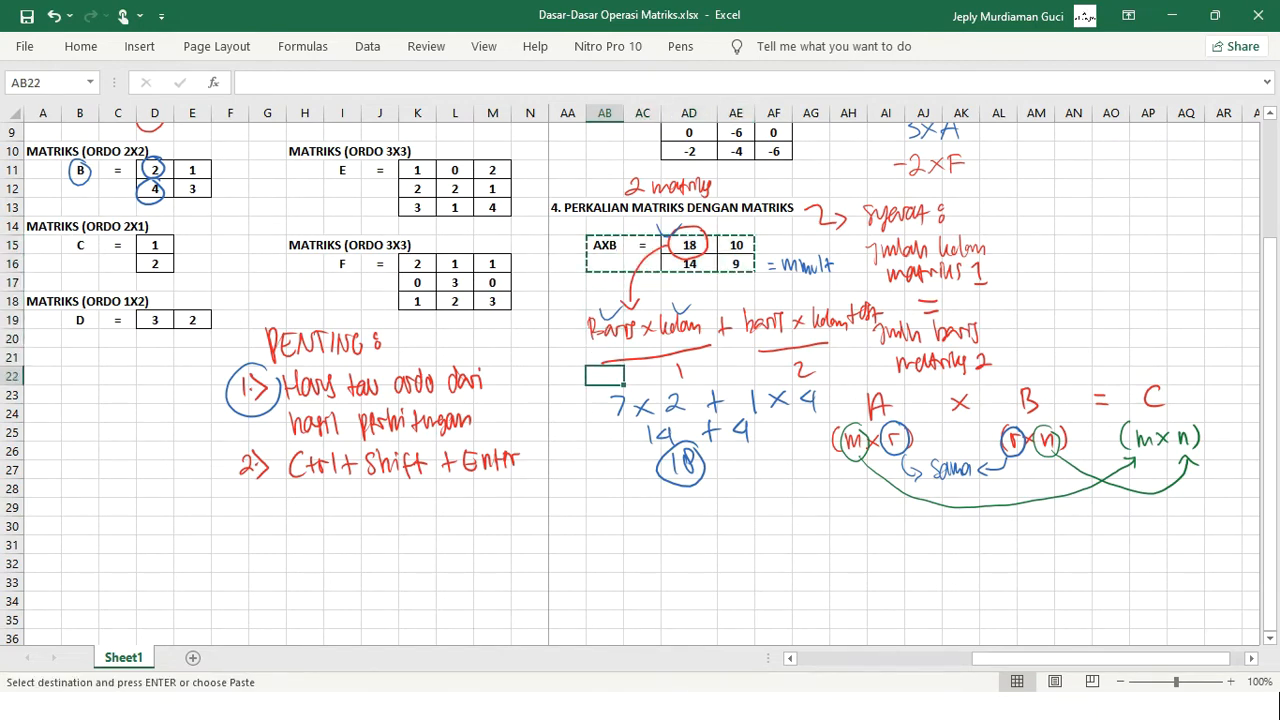
pyautogui.press('Down')
pyautogui.press('Down')
pyautogui.press('Down')
pyautogui.press('Down')
pyautogui.press('Down')
pyautogui.press('Down')
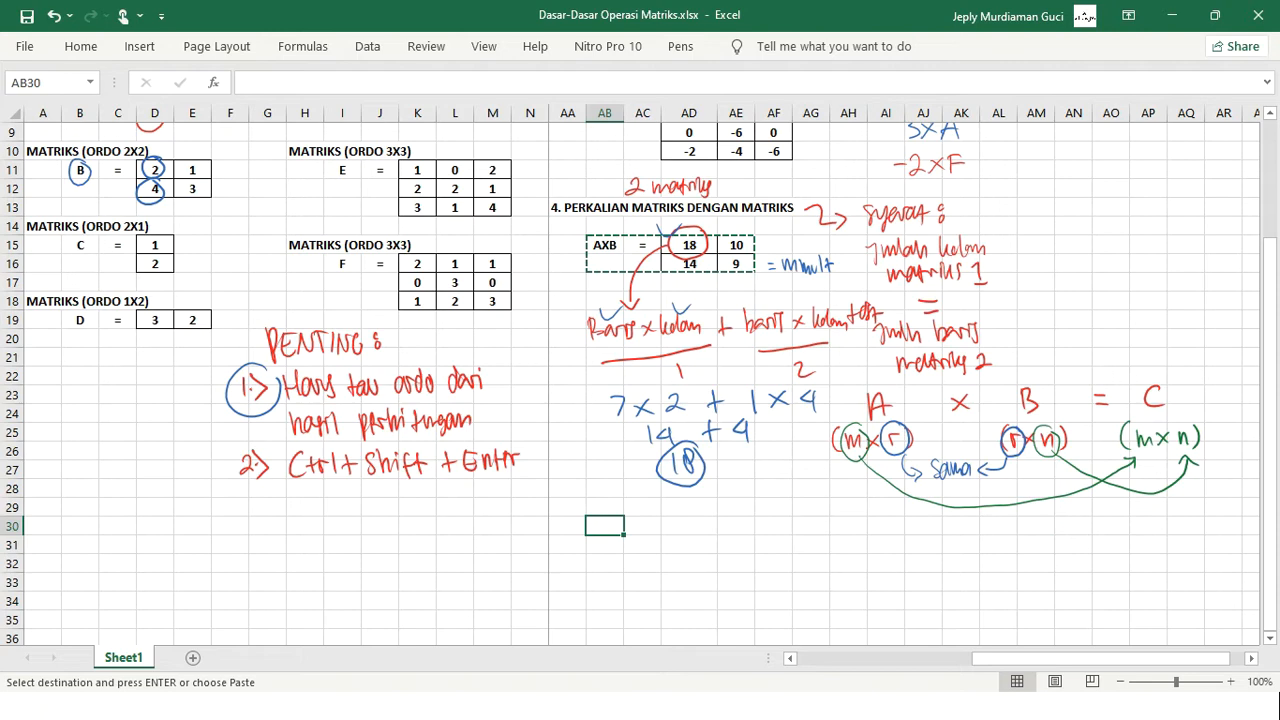
pyautogui.hotkey('ctrl', 'v')
pyautogui.press('Escape')
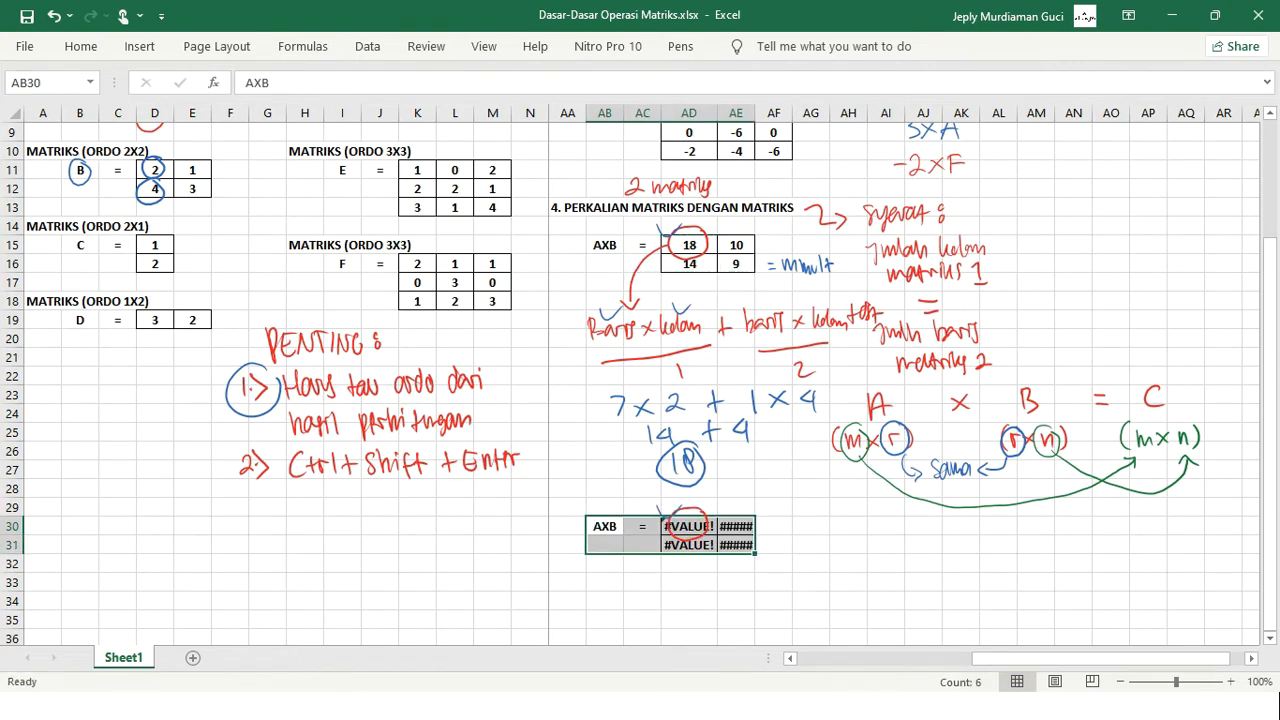
# Delete the copied red circle and blue tick ink at AD30 and change the block's label to CXD.
pyautogui.click(689, 507)
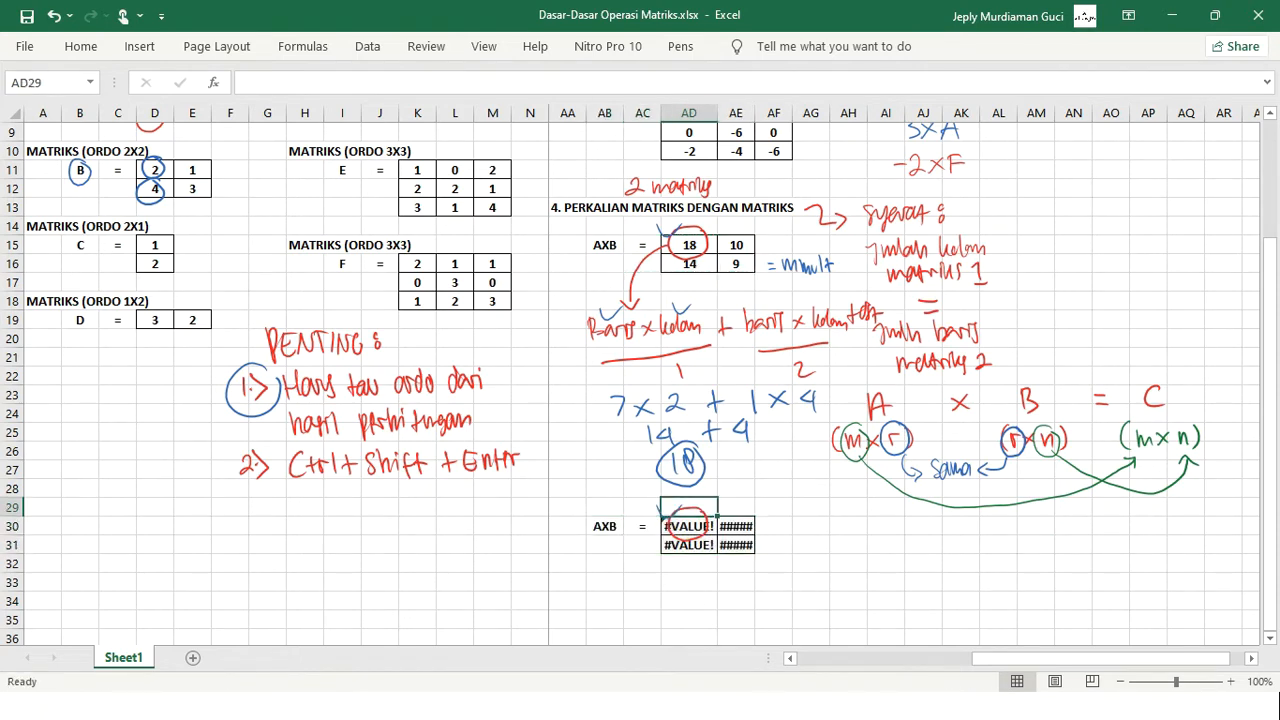
pyautogui.click(689, 510)
pyautogui.press('Delete')
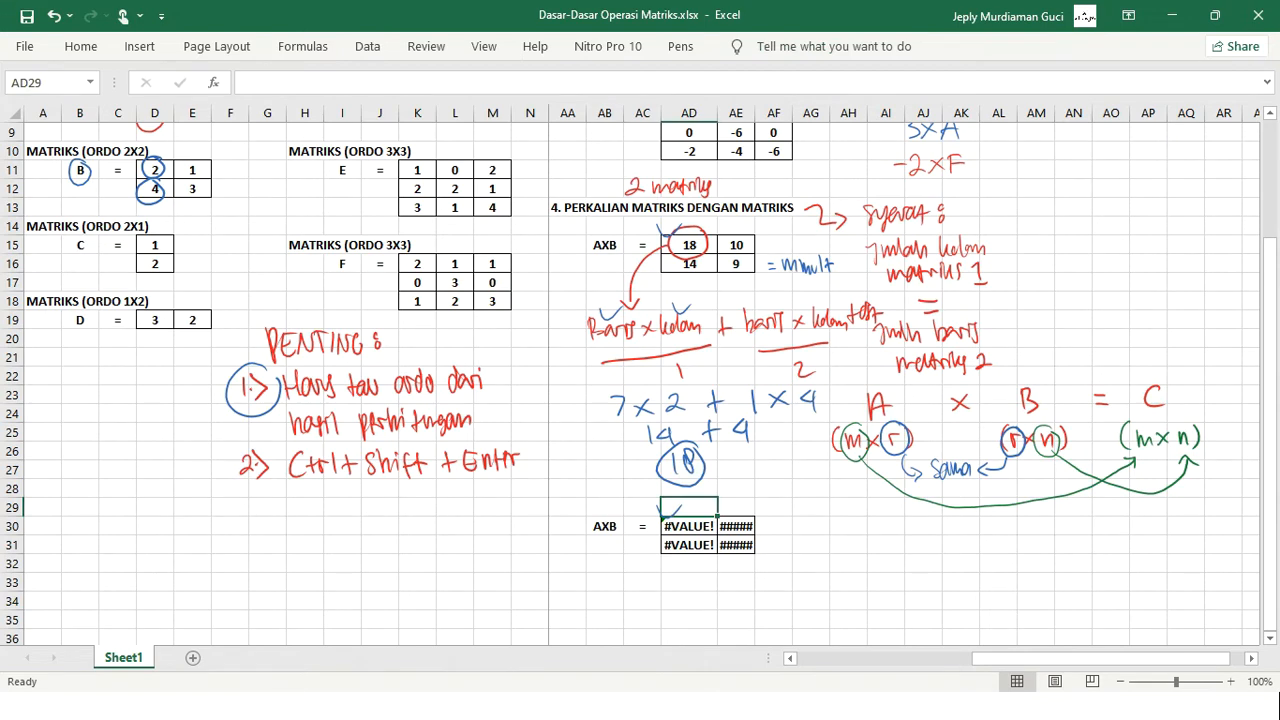
pyautogui.click(668, 509)
pyautogui.press('Delete')
pyautogui.click(605, 526)
pyautogui.write('CXD')
pyautogui.press('Return')
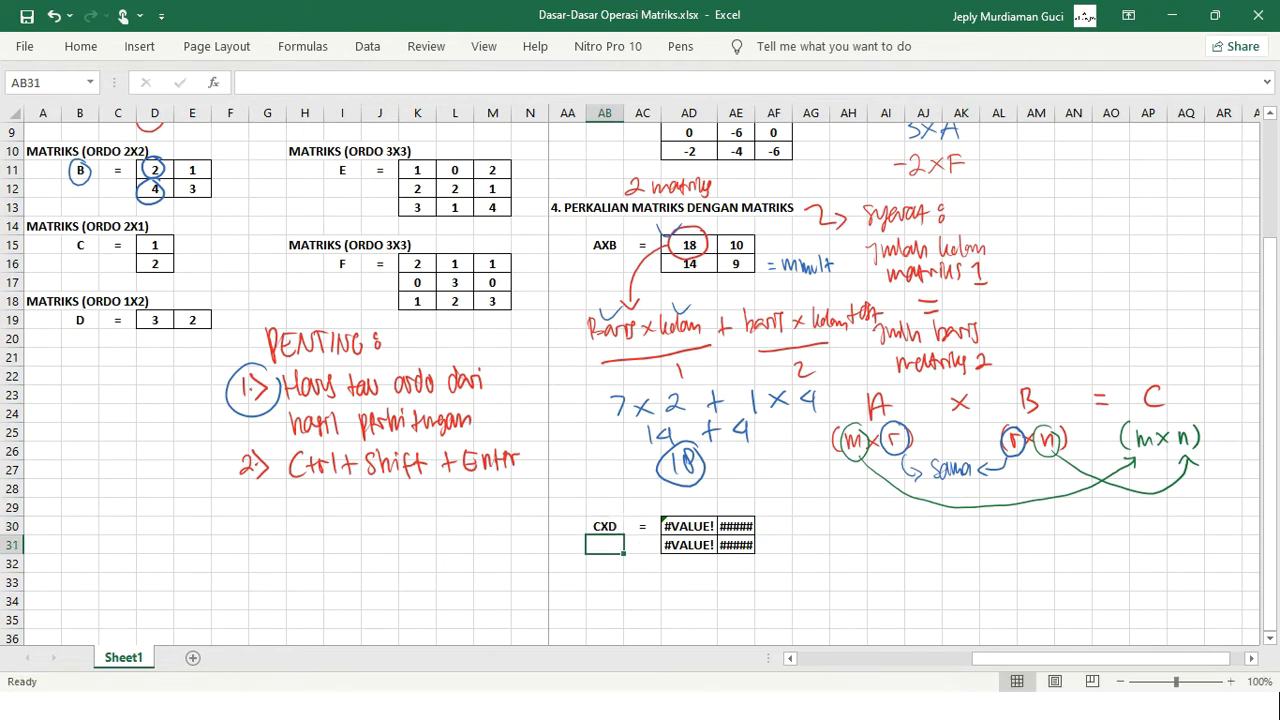
# Handwrite "C x D" in red below the PENTING notes, circle matrix C's order in its heading, and write "2 x 1" under C.
pyautogui.moveTo(688, 526); pyautogui.dragTo(736, 545)
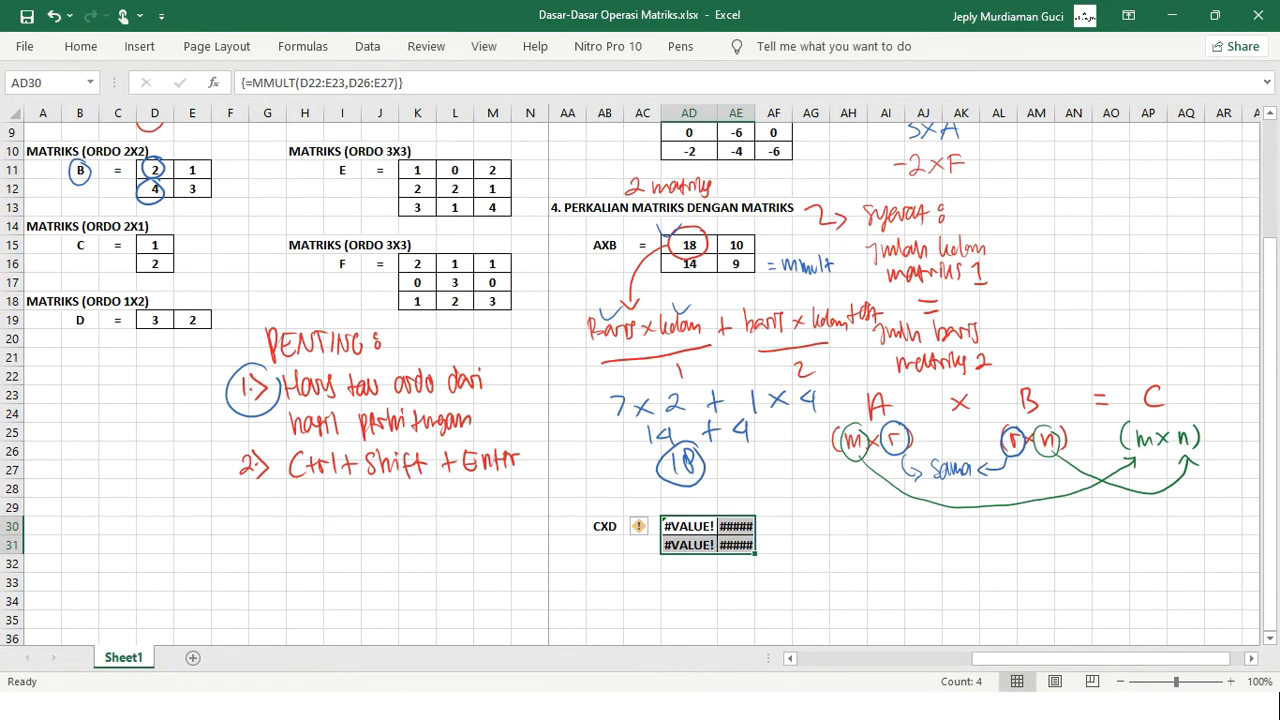
pyautogui.click(680, 46)
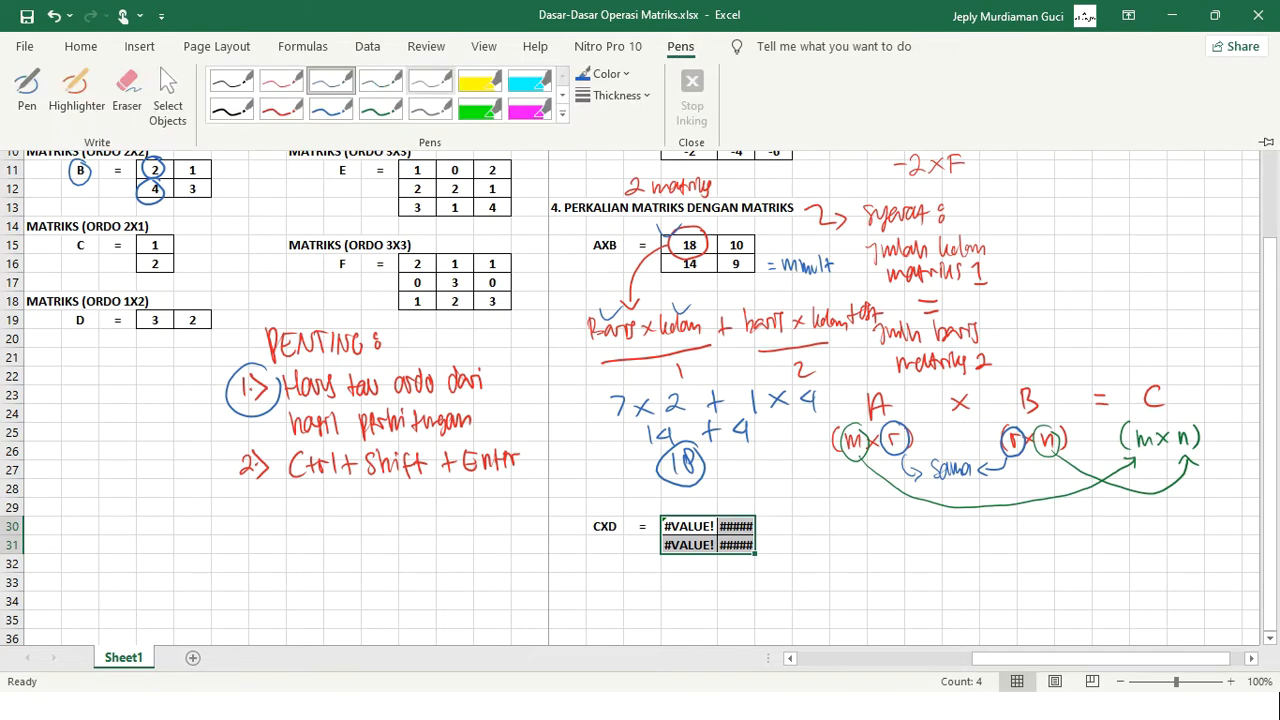
pyautogui.click(281, 81)
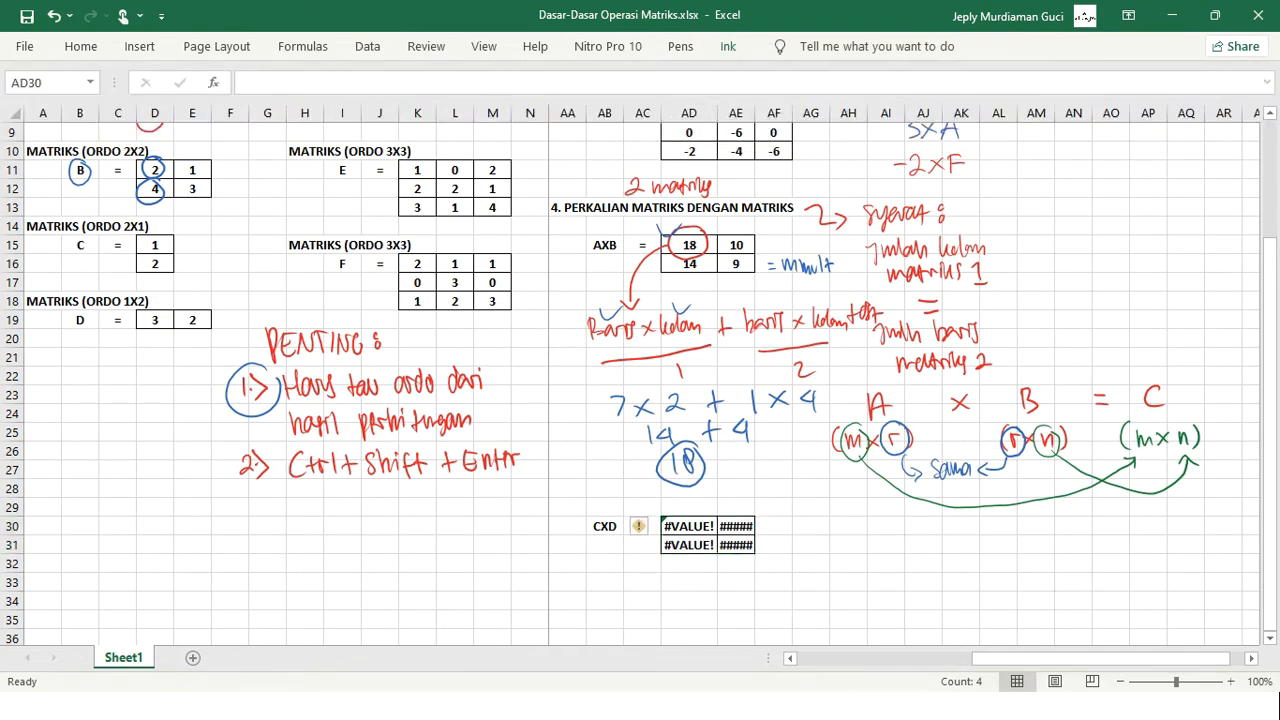
pyautogui.moveTo(107, 522); pyautogui.dragTo(108, 545)
pyautogui.moveTo(150, 214); pyautogui.dragTo(146, 210)
pyautogui.moveTo(60, 566)
pyautogui.mouseDown()
pyautogui.moveTo(81, 584)
pyautogui.moveTo(112, 583)
pyautogui.mouseUp()
pyautogui.moveTo(150, 522)
pyautogui.mouseDown()
pyautogui.moveTo(133, 544)
pyautogui.moveTo(193, 545)
pyautogui.mouseUp()
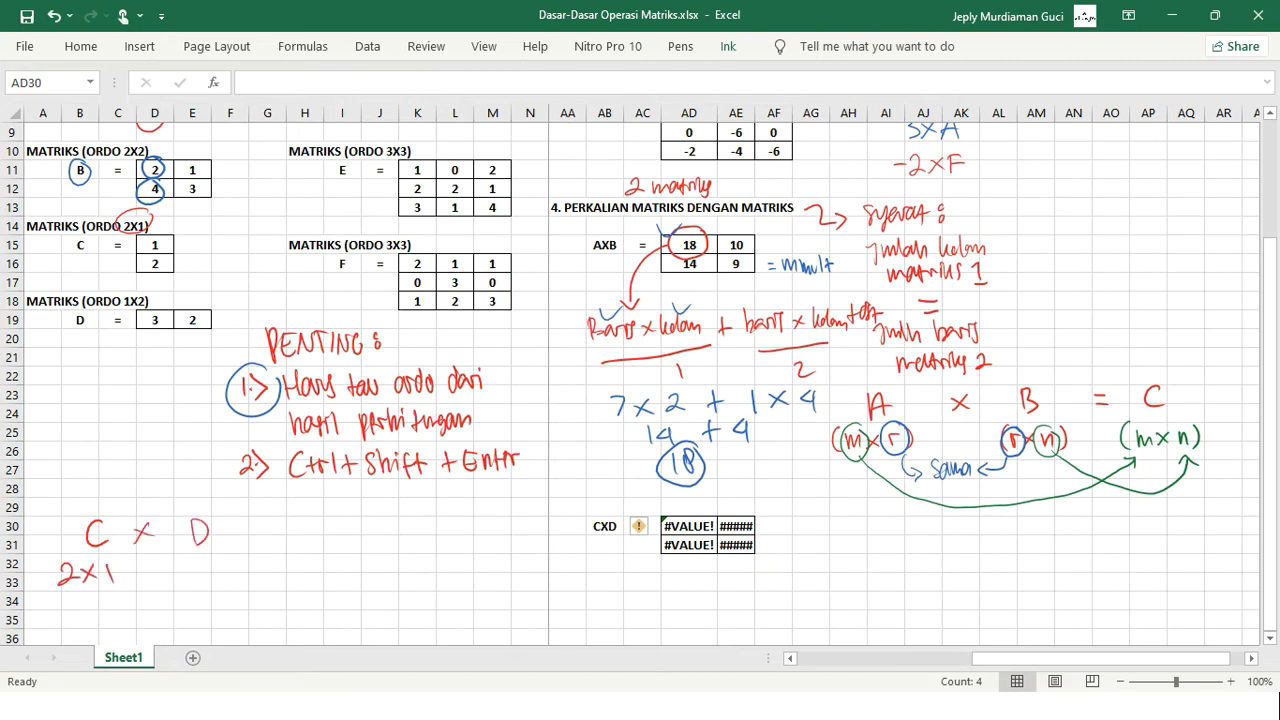
# Circle matrix D's order in its heading, write "1 x 2" under D, mark the two inner 1s, and add an equals sign.
pyautogui.moveTo(150, 298); pyautogui.dragTo(146, 292)
pyautogui.moveTo(181, 565); pyautogui.dragTo(181, 583)
pyautogui.moveTo(197, 567)
pyautogui.mouseDown()
pyautogui.moveTo(208, 582)
pyautogui.moveTo(197, 580)
pyautogui.moveTo(234, 578)
pyautogui.mouseUp()
pyautogui.moveTo(108, 566); pyautogui.dragTo(178, 563)
pyautogui.moveTo(261, 525); pyautogui.dragTo(280, 534)
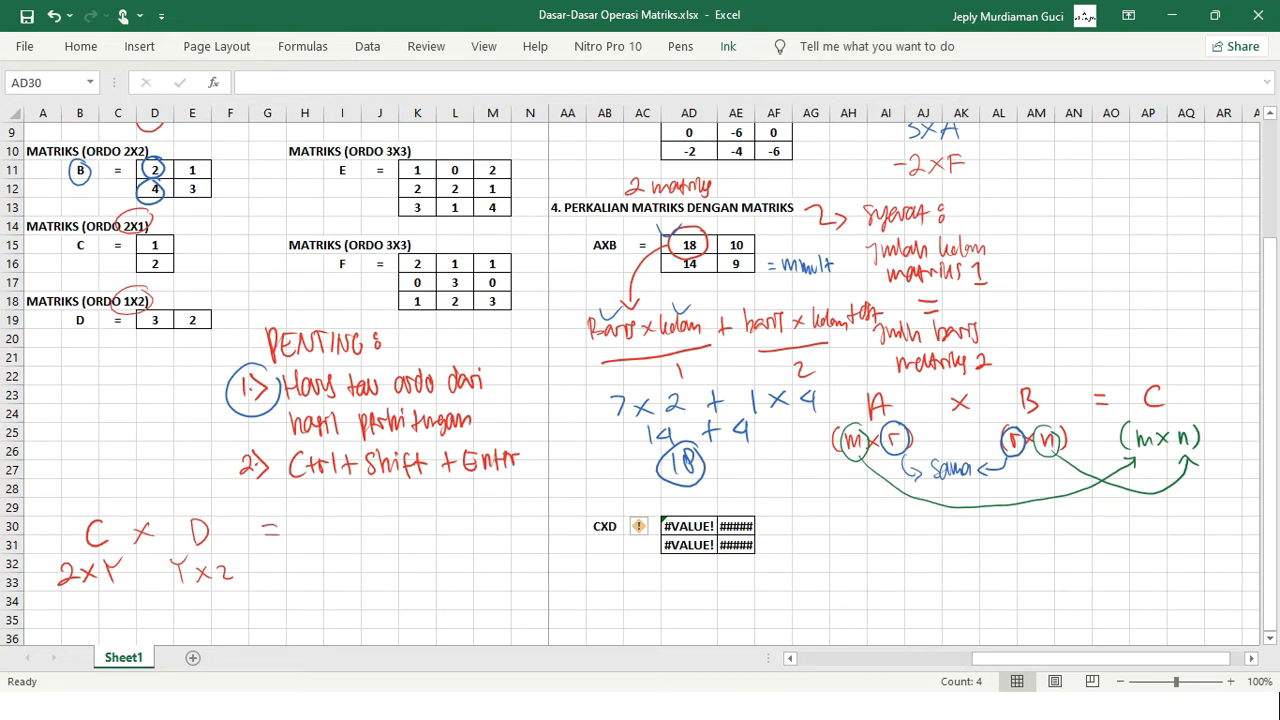
# Circle the outer 2s of both handwritten orders and write "(2 x 2)" after the equals sign.
pyautogui.moveTo(72, 551); pyautogui.dragTo(80, 556)
pyautogui.moveTo(311, 520)
pyautogui.mouseDown()
pyautogui.moveTo(318, 566)
pyautogui.moveTo(345, 550)
pyautogui.mouseUp()
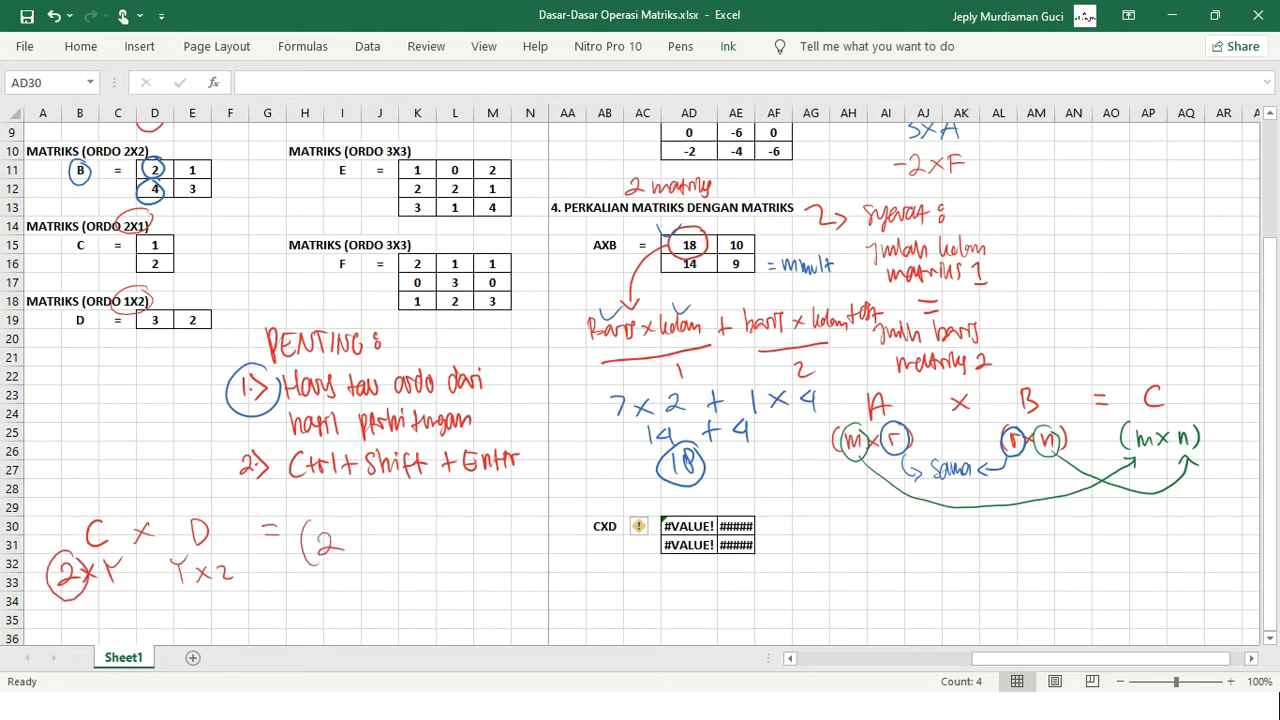
pyautogui.moveTo(230, 558); pyautogui.dragTo(222, 562)
pyautogui.moveTo(343, 534)
pyautogui.mouseDown()
pyautogui.moveTo(364, 552)
pyautogui.moveTo(393, 550)
pyautogui.mouseUp()
pyautogui.moveTo(390, 524); pyautogui.dragTo(391, 568)
# Draw a red curly bracket beside the CXD result matrix and handwrite "2 x 2" next to it.
pyautogui.moveTo(773, 500); pyautogui.dragTo(780, 569)
pyautogui.moveTo(803, 521)
pyautogui.mouseDown()
pyautogui.moveTo(839, 535)
pyautogui.moveTo(824, 536)
pyautogui.mouseUp()
pyautogui.moveTo(846, 520); pyautogui.dragTo(862, 535)
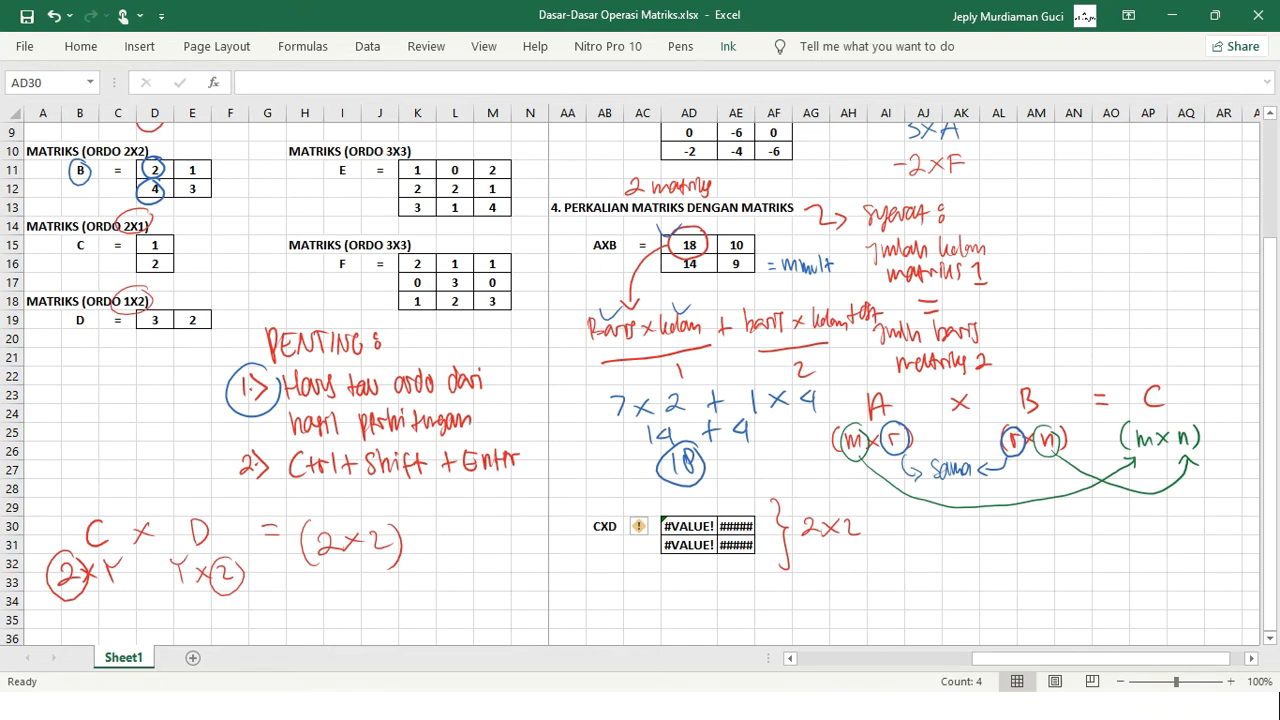
# Start an MMULT formula across AD30:AE31 for the CXD result.
pyautogui.moveTo(689, 526); pyautogui.dragTo(736, 545)
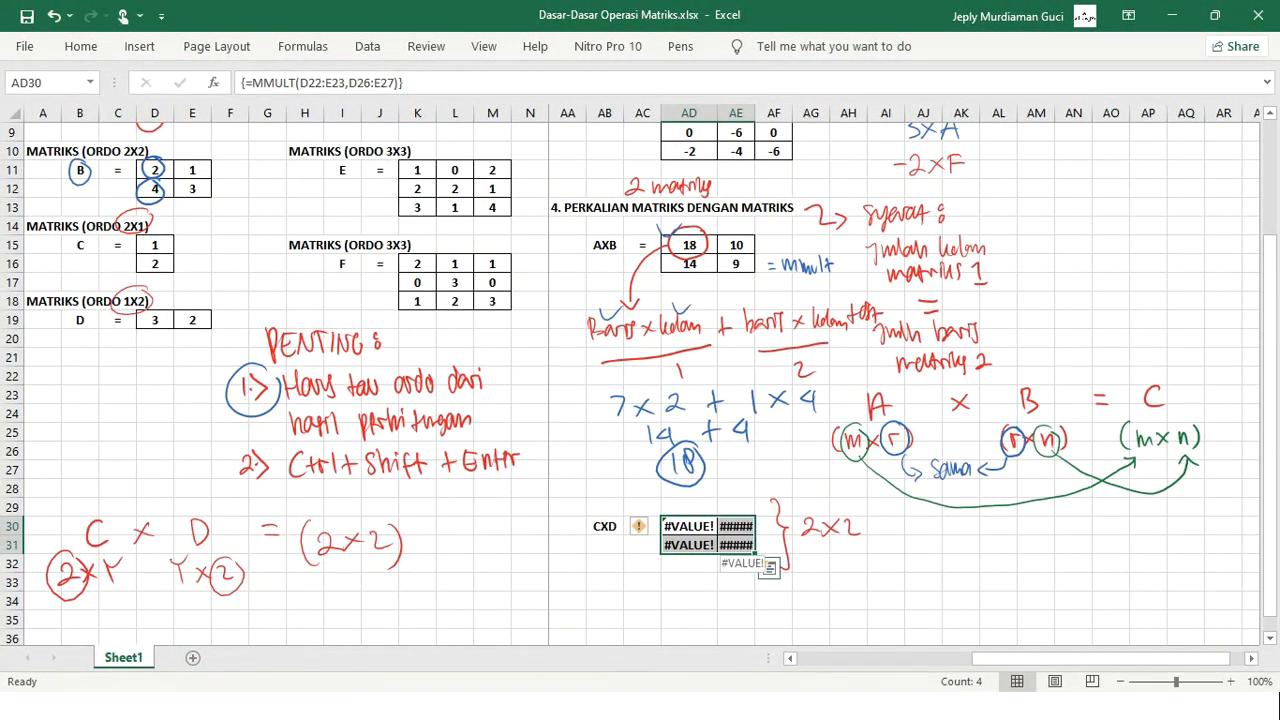
pyautogui.write('=MM')
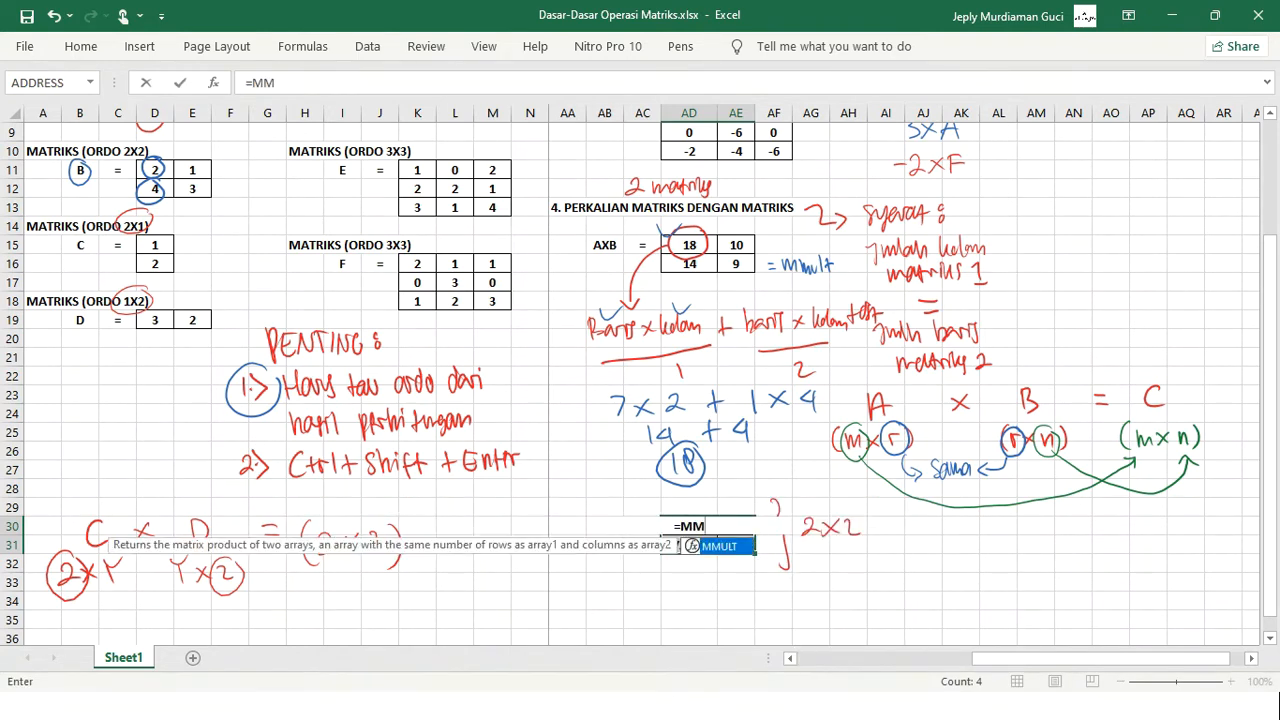
pyautogui.press('Tab')
pyautogui.write('(')
pyautogui.press('BackSpace')
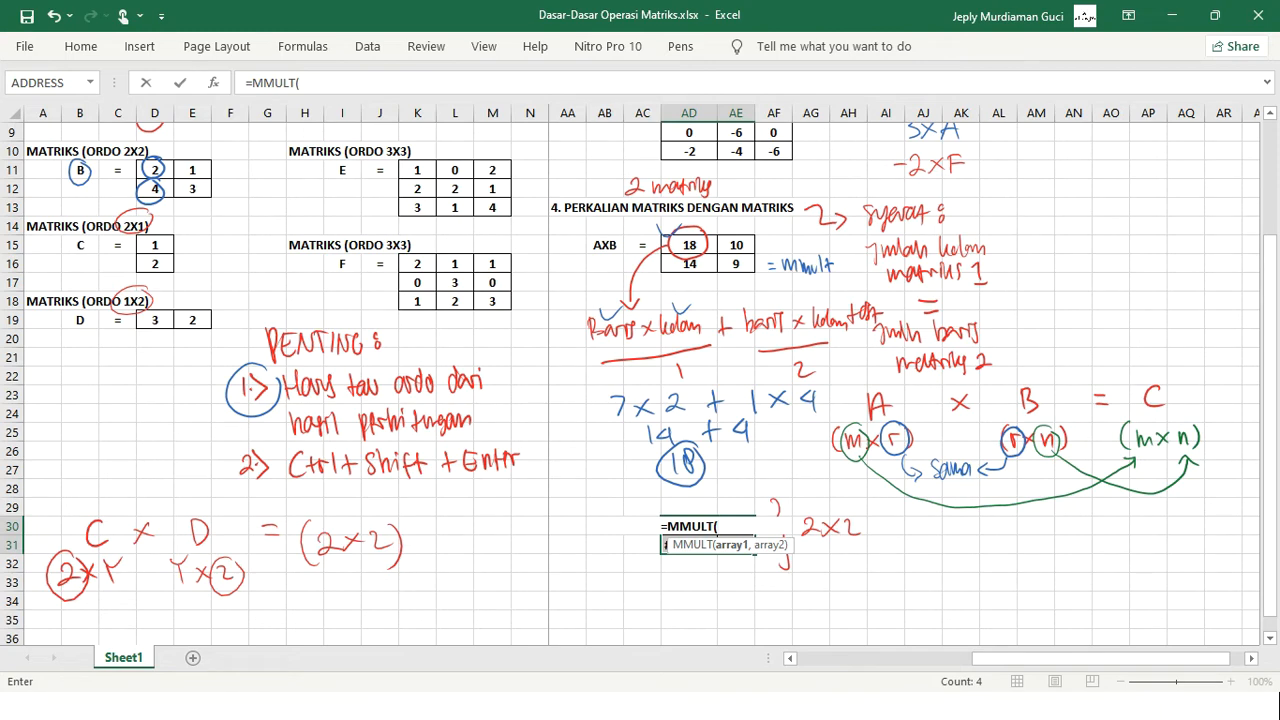
# Complete the C×D result in AD30:AE31 as an MMULT array formula multiplying D15:D16 by D19:E19.
pyautogui.click(155, 245)
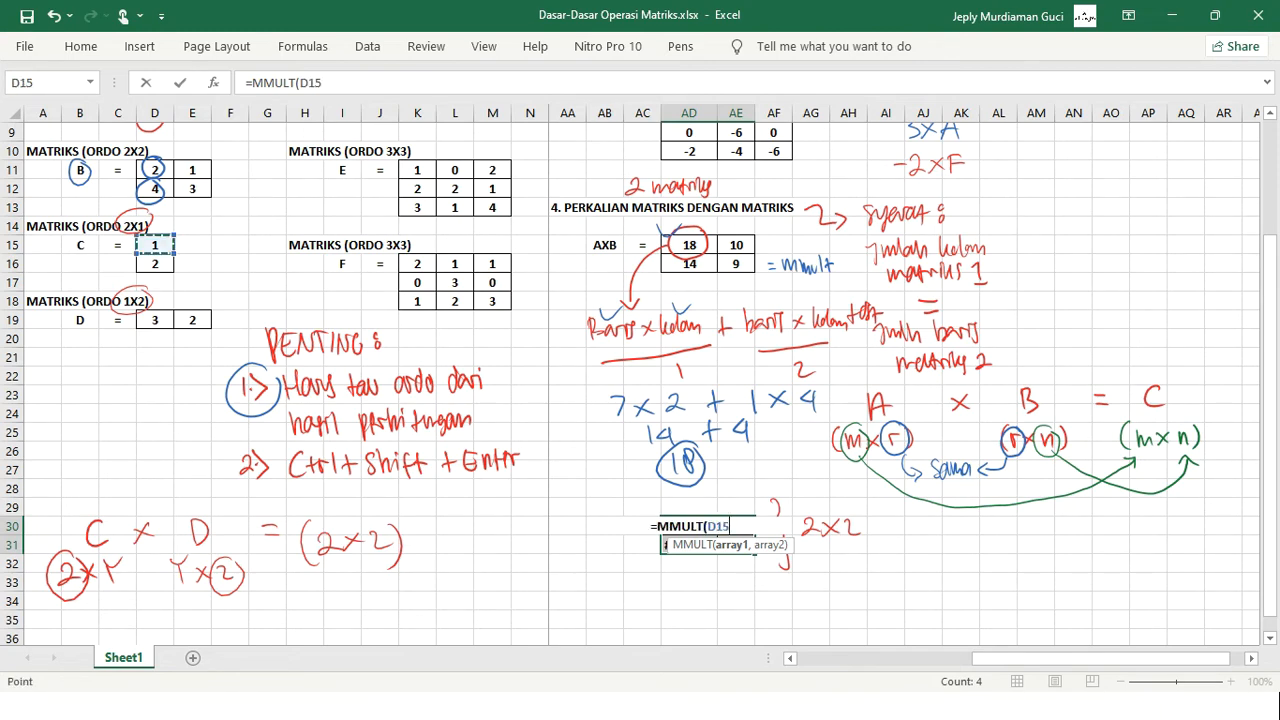
pyautogui.moveTo(155, 245); pyautogui.dragTo(155, 264)
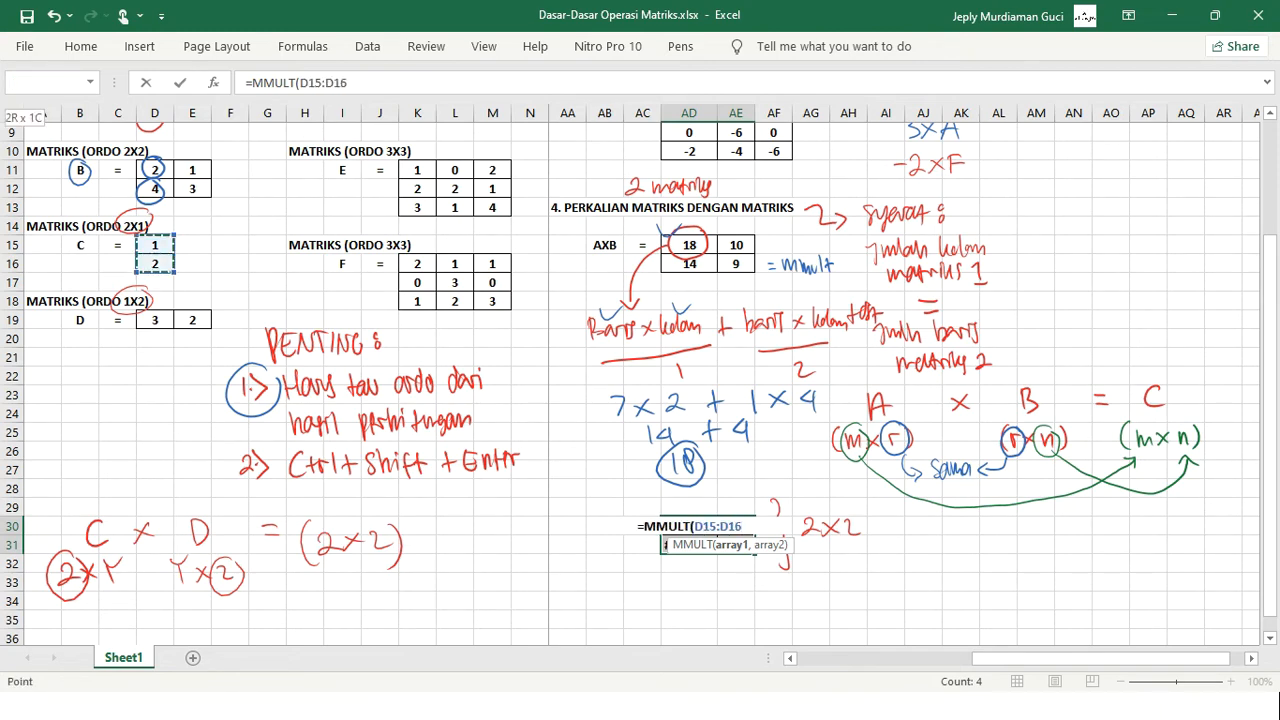
pyautogui.write(',')
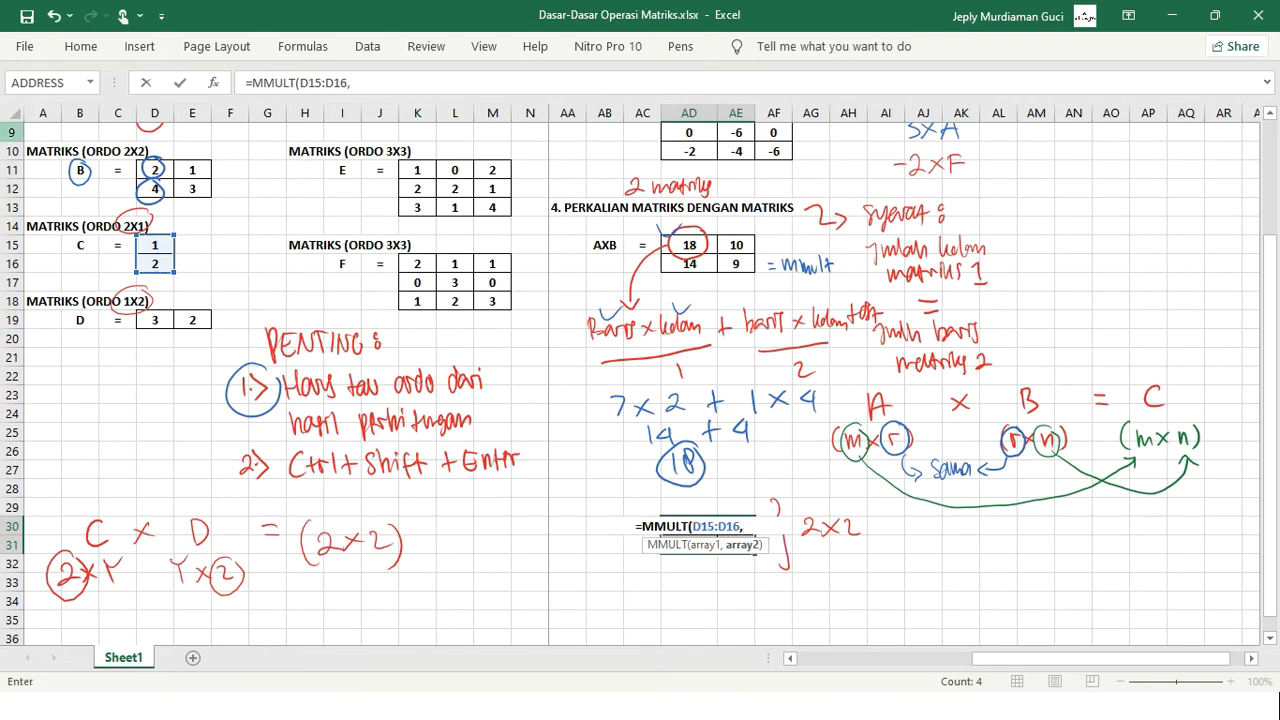
pyautogui.moveTo(155, 320); pyautogui.dragTo(192, 320)
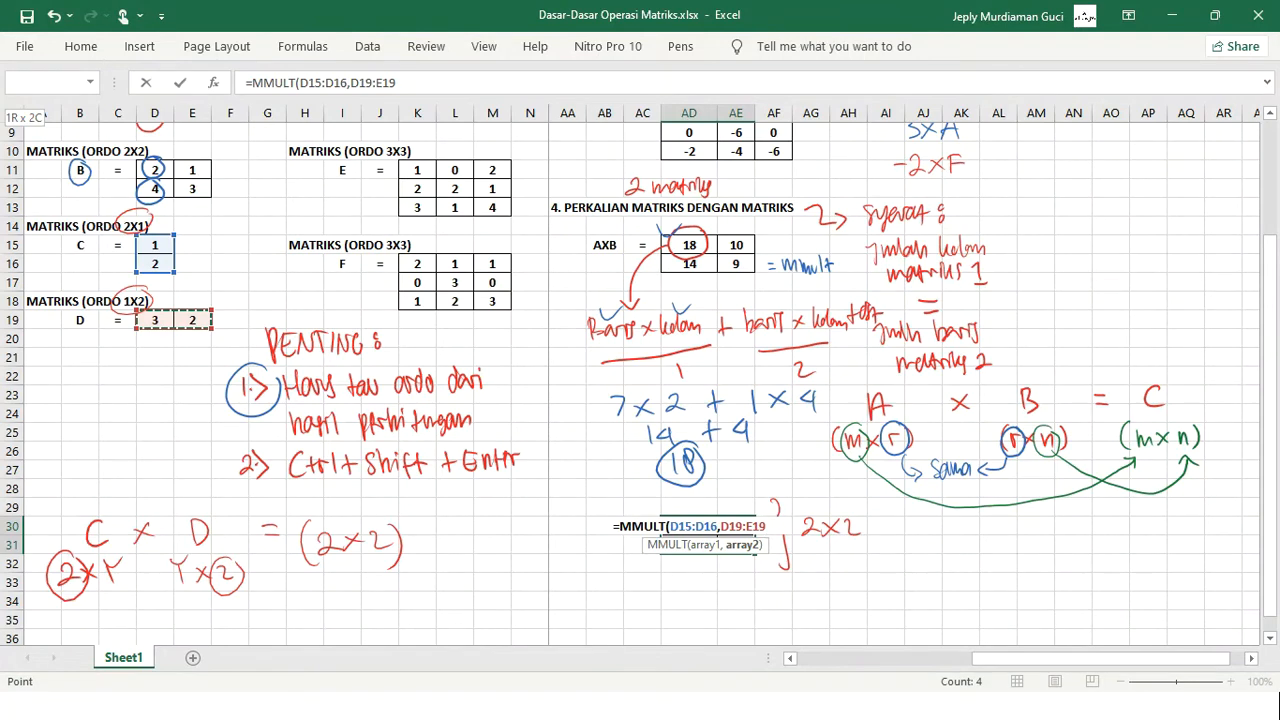
pyautogui.write(')')
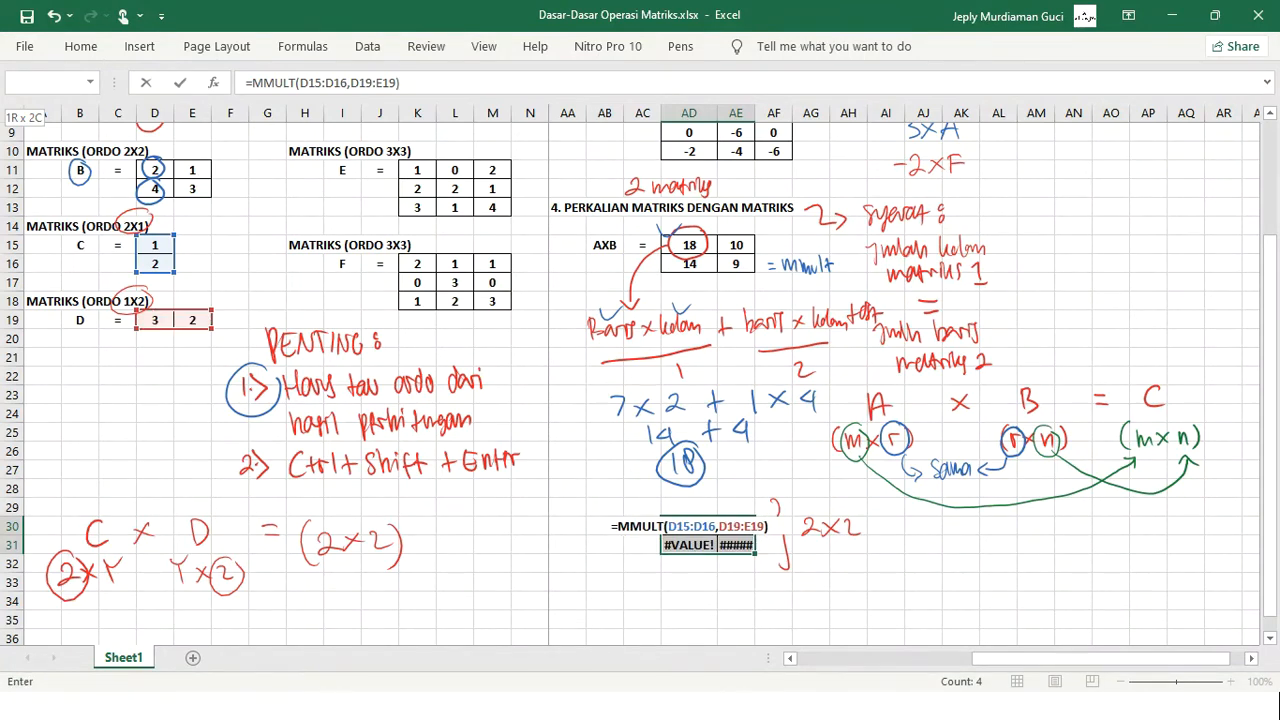
pyautogui.hotkey('ctrl', 'shift', 'Return')
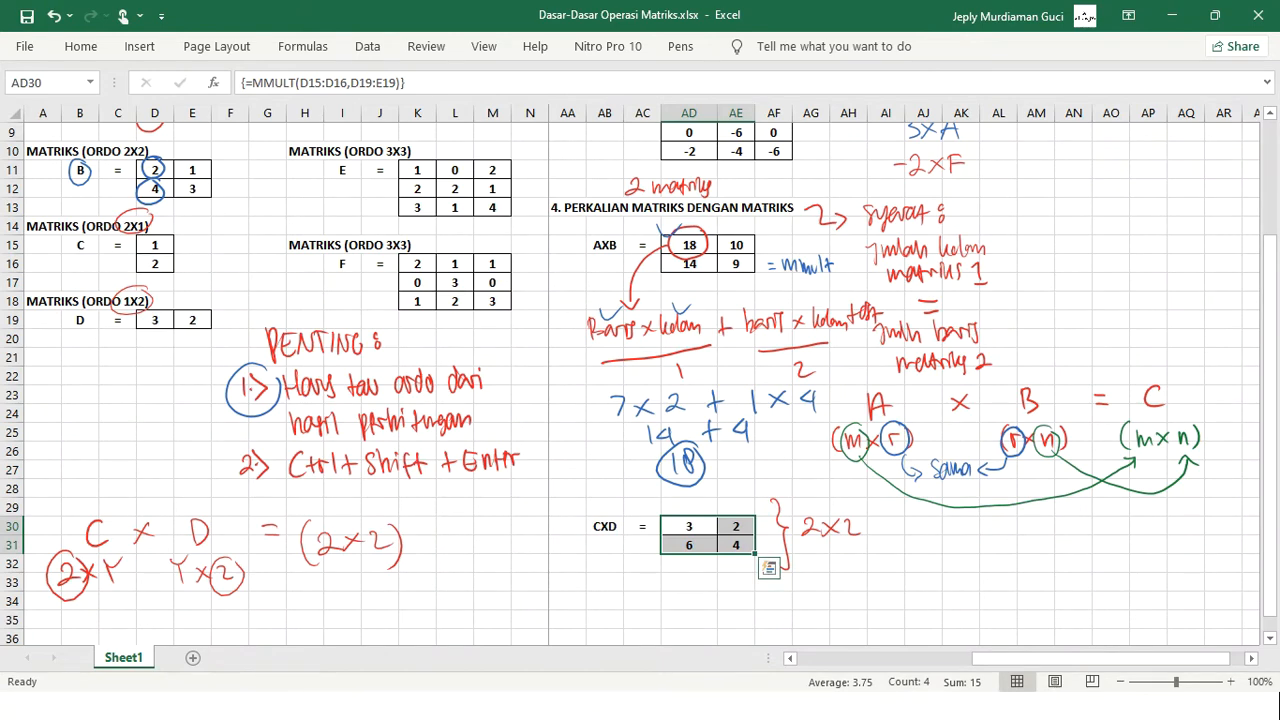
pyautogui.click(689, 526)
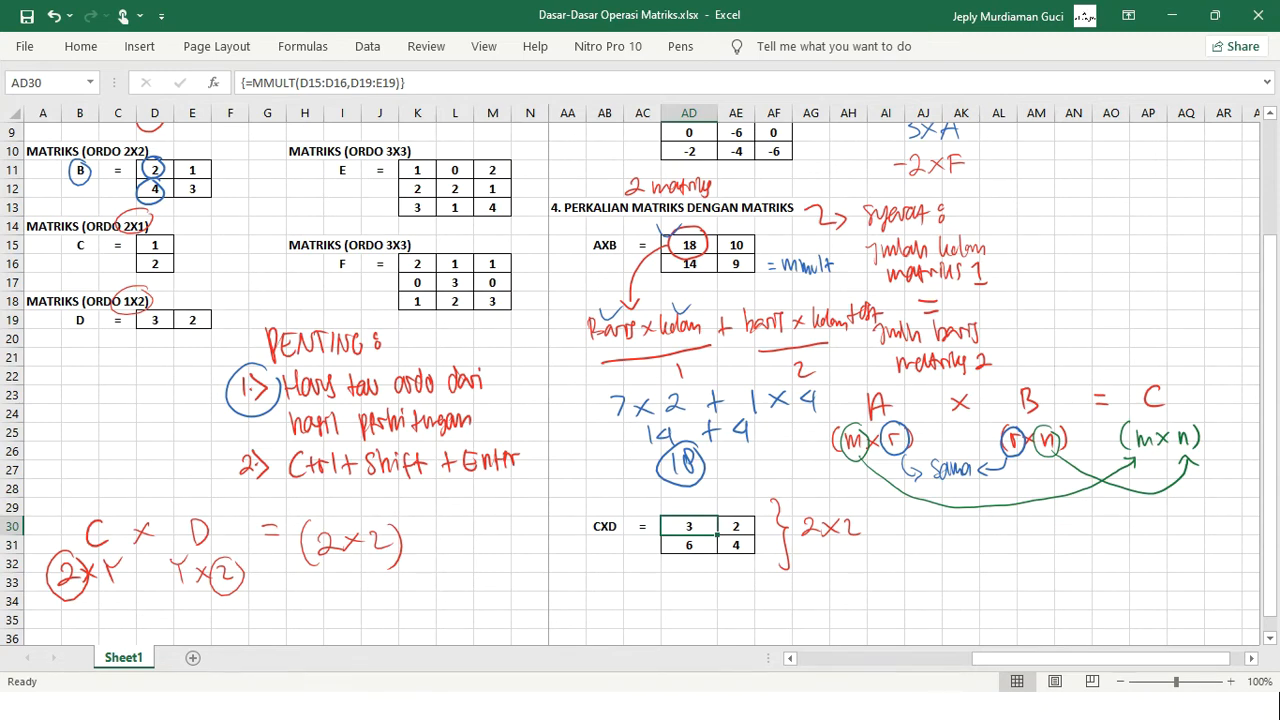
# Fill the whole column AR with black as a divider beside the matrix multiplication sections.
pyautogui.scroll(-2, 640, 375)
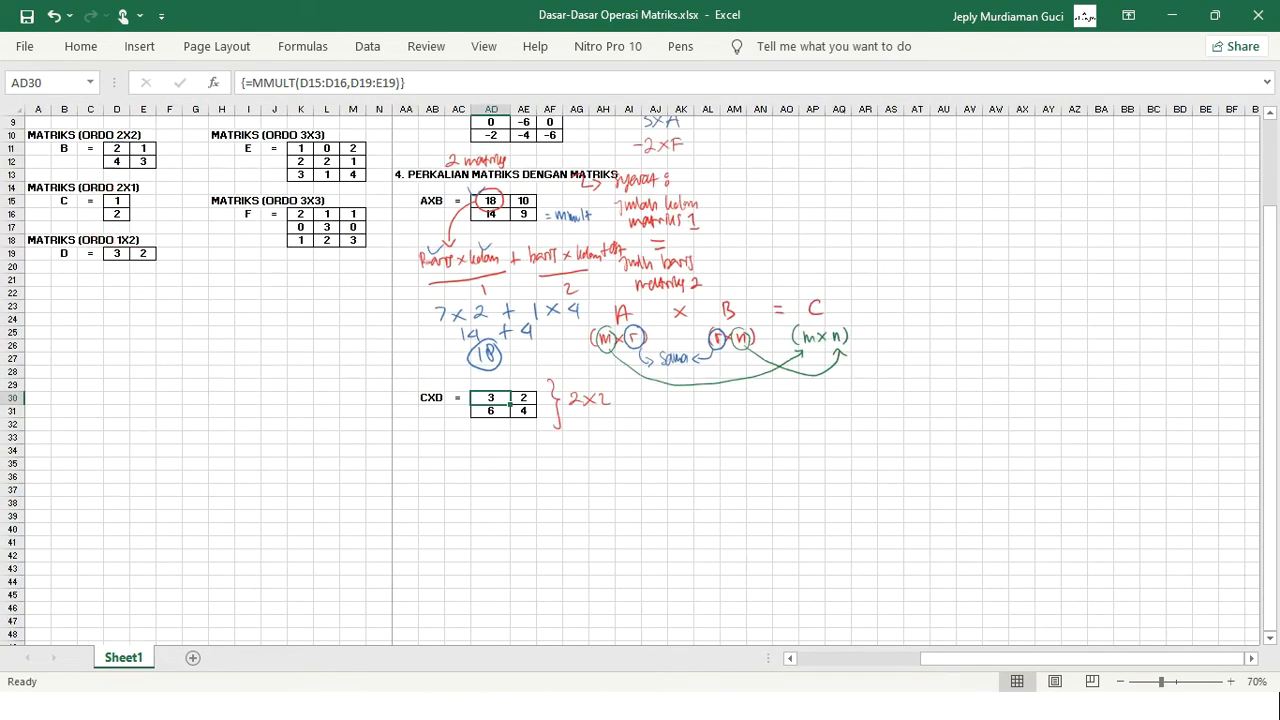
pyautogui.scroll(1, 640, 375)
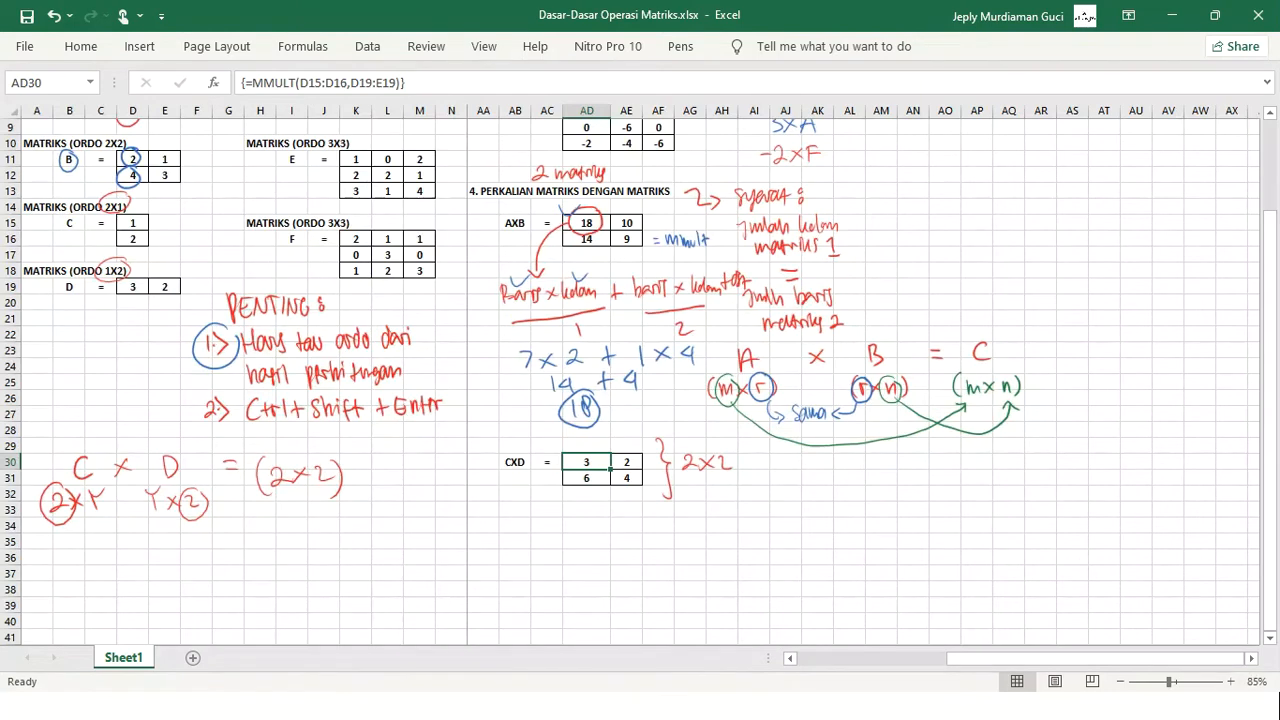
pyautogui.scroll(3, 640, 380)
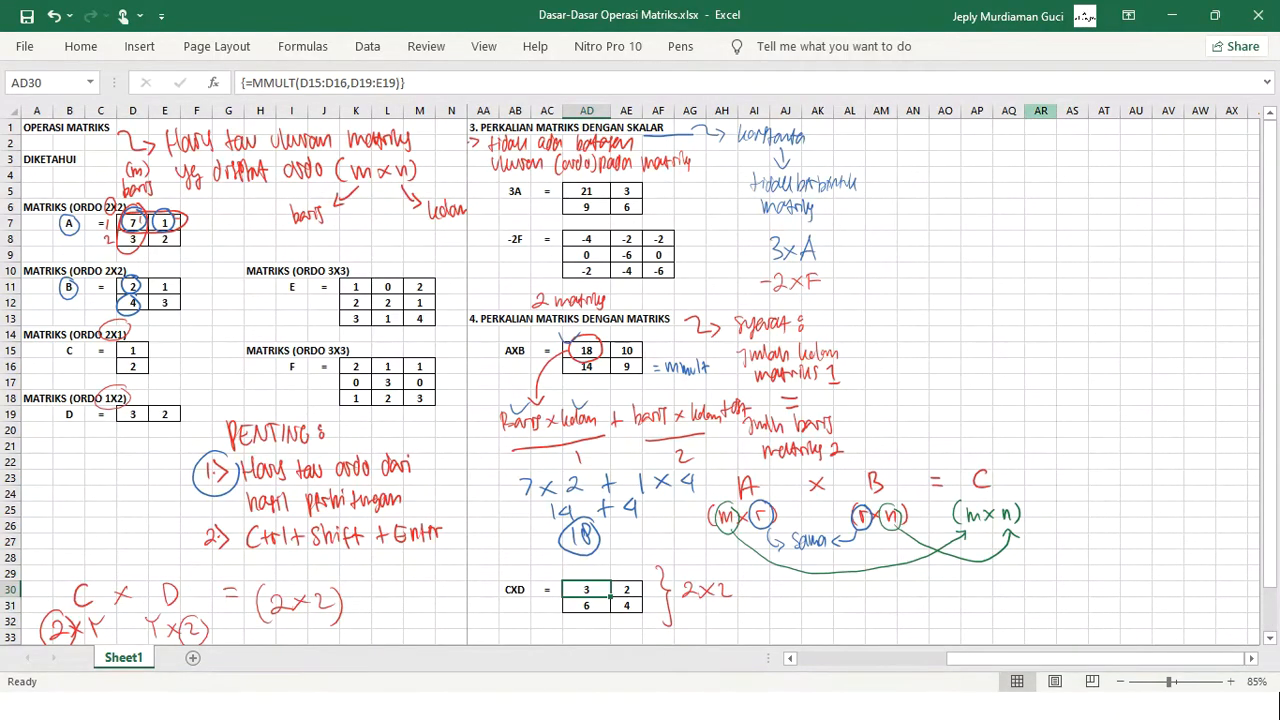
pyautogui.click(1041, 110)
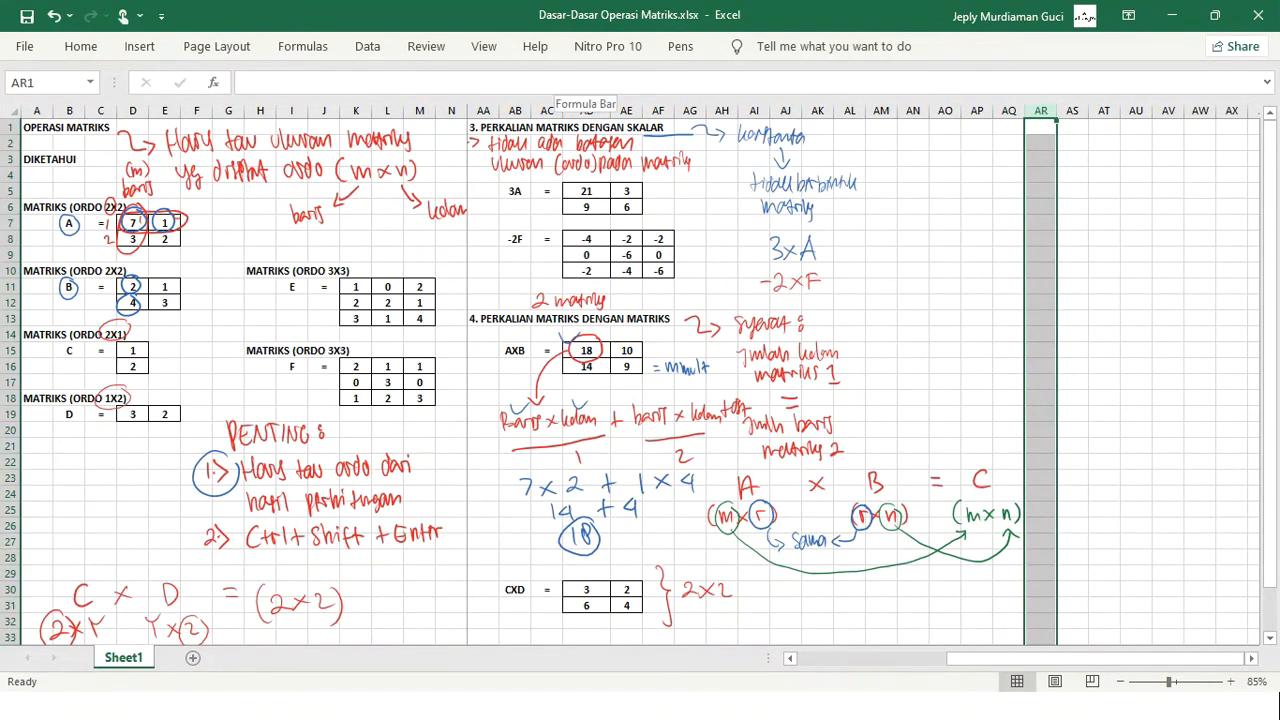
pyautogui.click(81, 46)
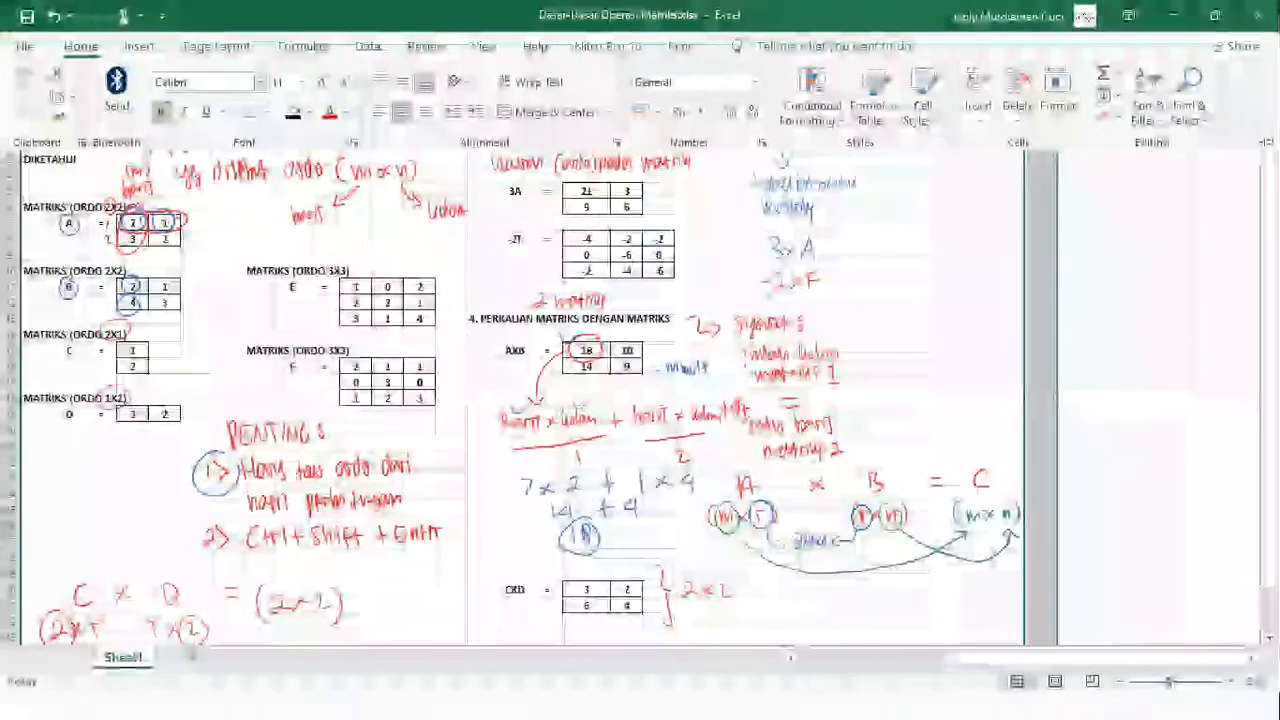
pyautogui.click(293, 112)
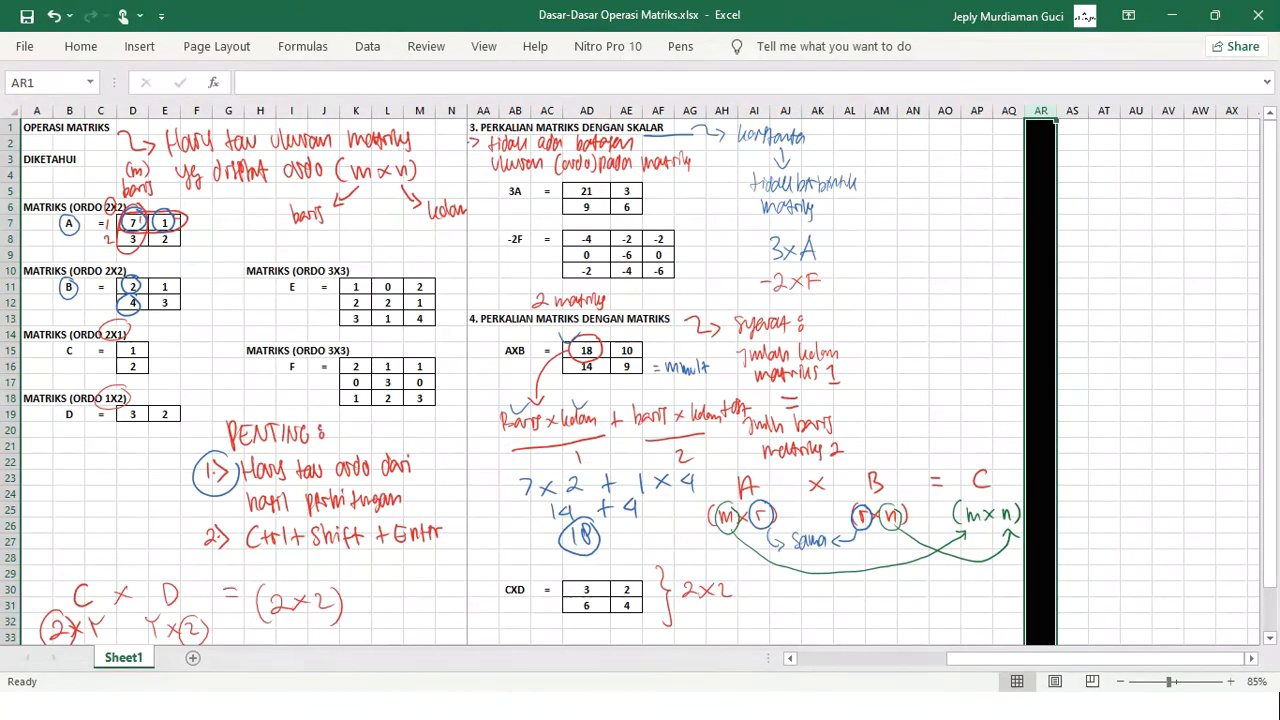
# Copy the scalar multiplication heading from AA1 into AT1, past the black divider column.
pyautogui.click(483, 127)
pyautogui.hotkey('ctrl', 'c')
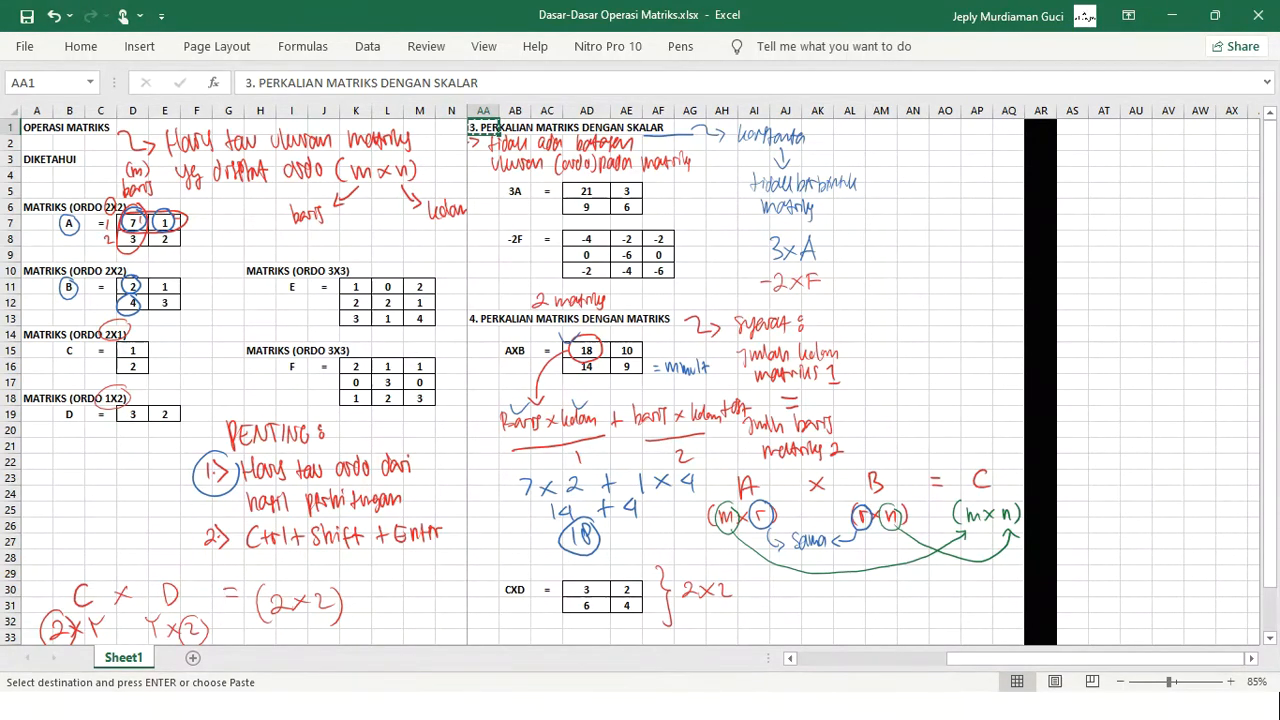
pyautogui.click(1072, 127)
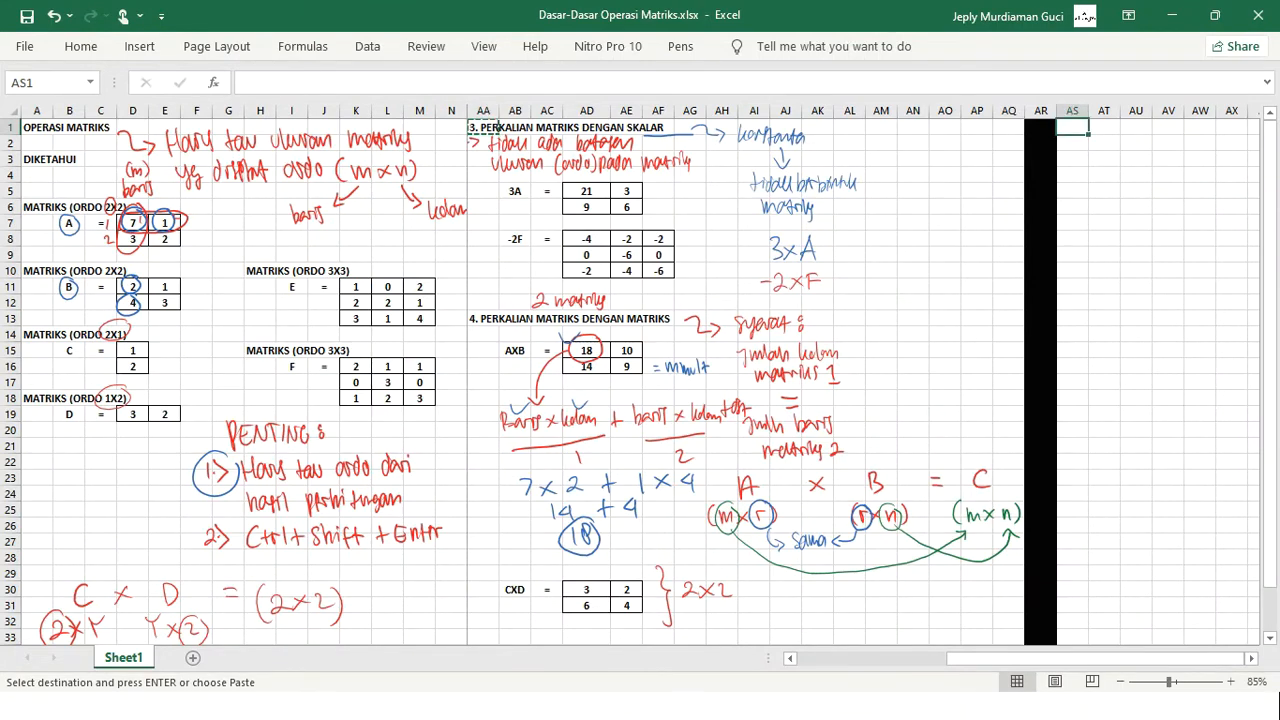
pyautogui.click(1104, 127)
pyautogui.hotkey('ctrl', 'v')
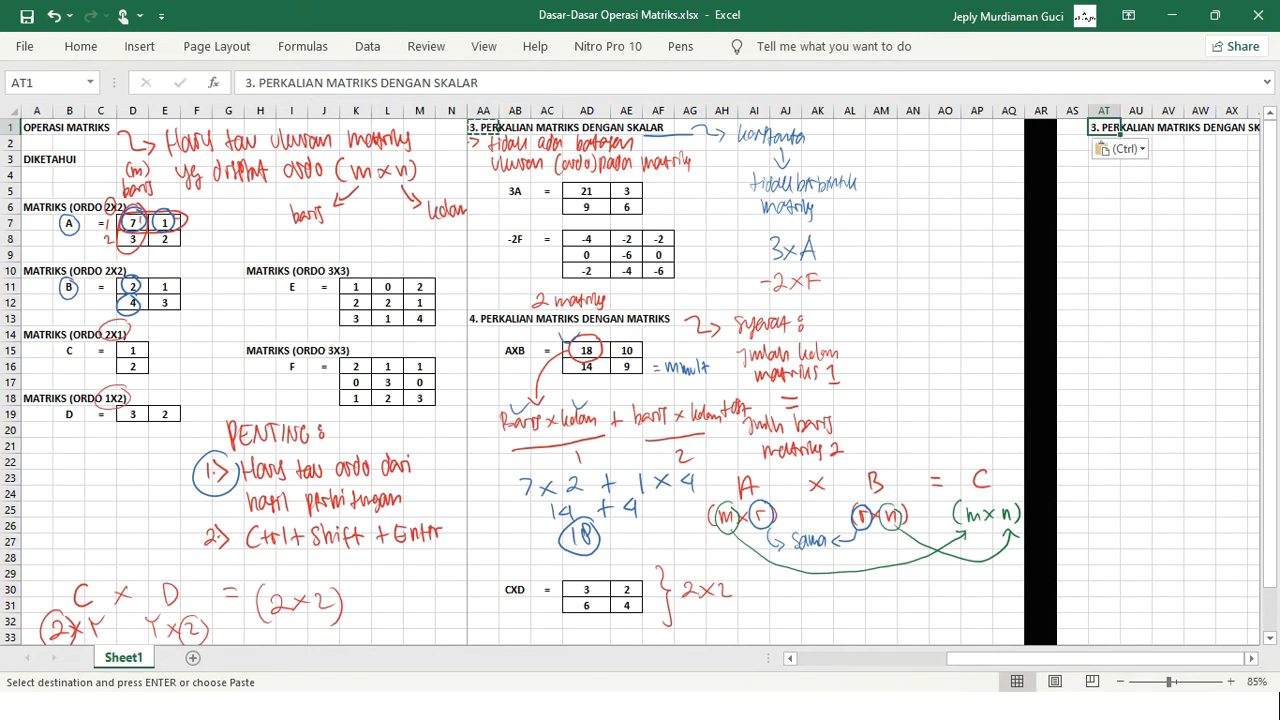
# Replace the heading text in AT1 with "5. TRANSPOSE MATRIKS".
pyautogui.hscroll(4, 860, 380)
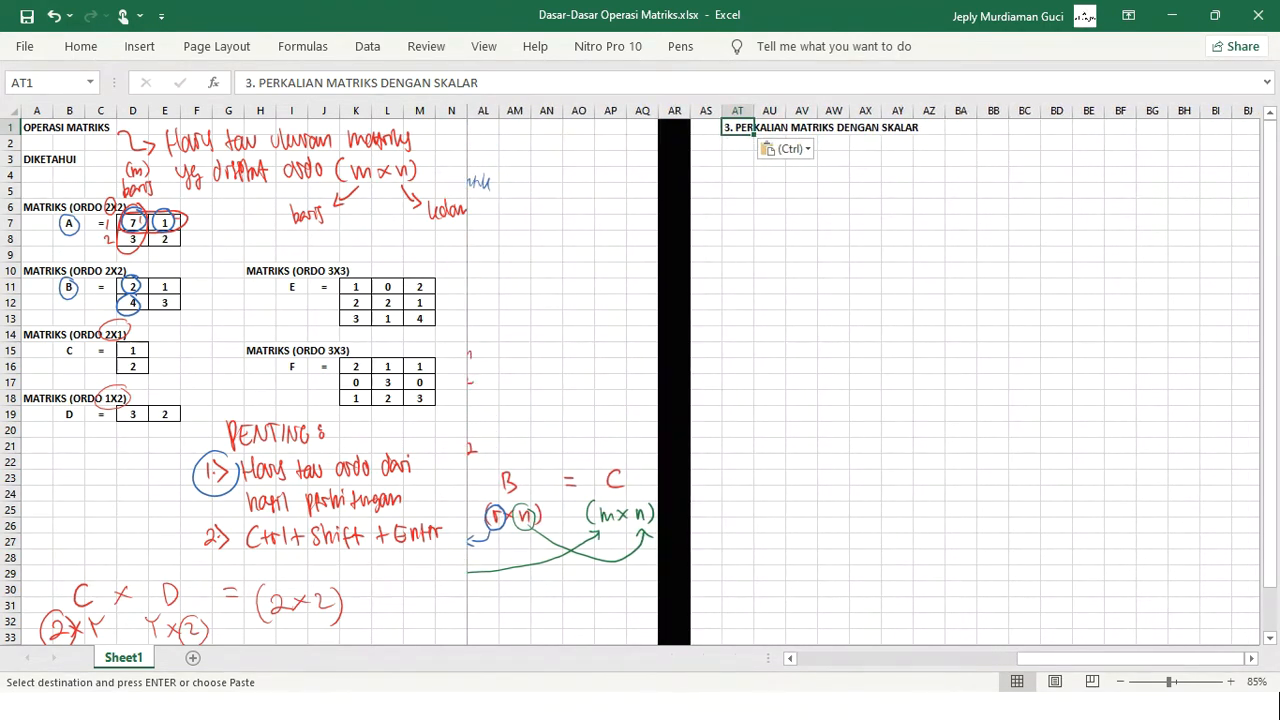
pyautogui.hscroll(1, 860, 380)
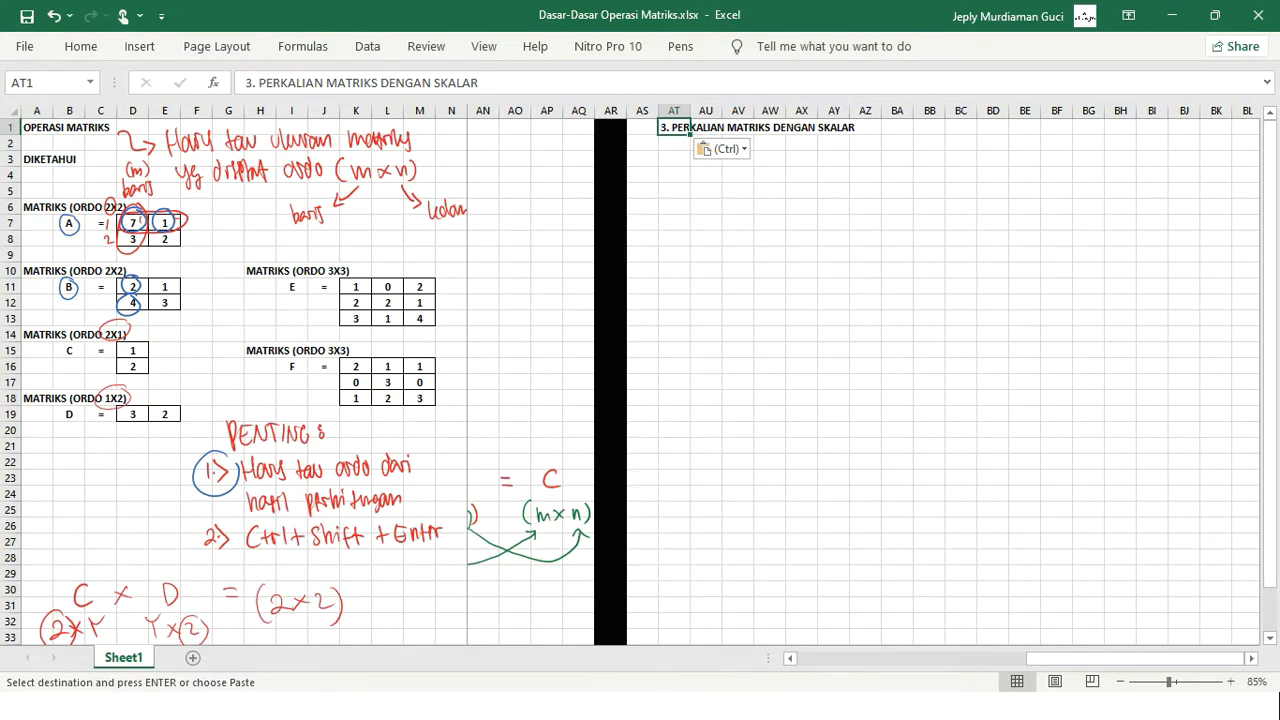
pyautogui.write('5')
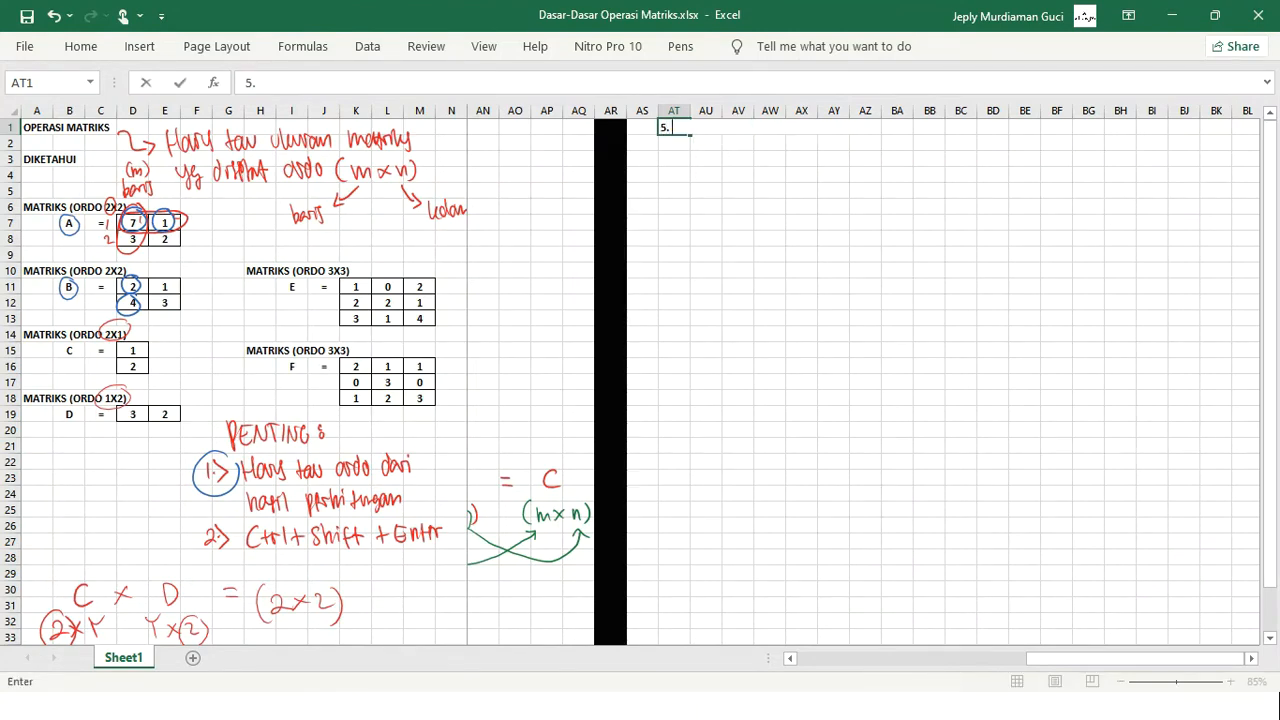
pyautogui.write('. TRANSPOS')
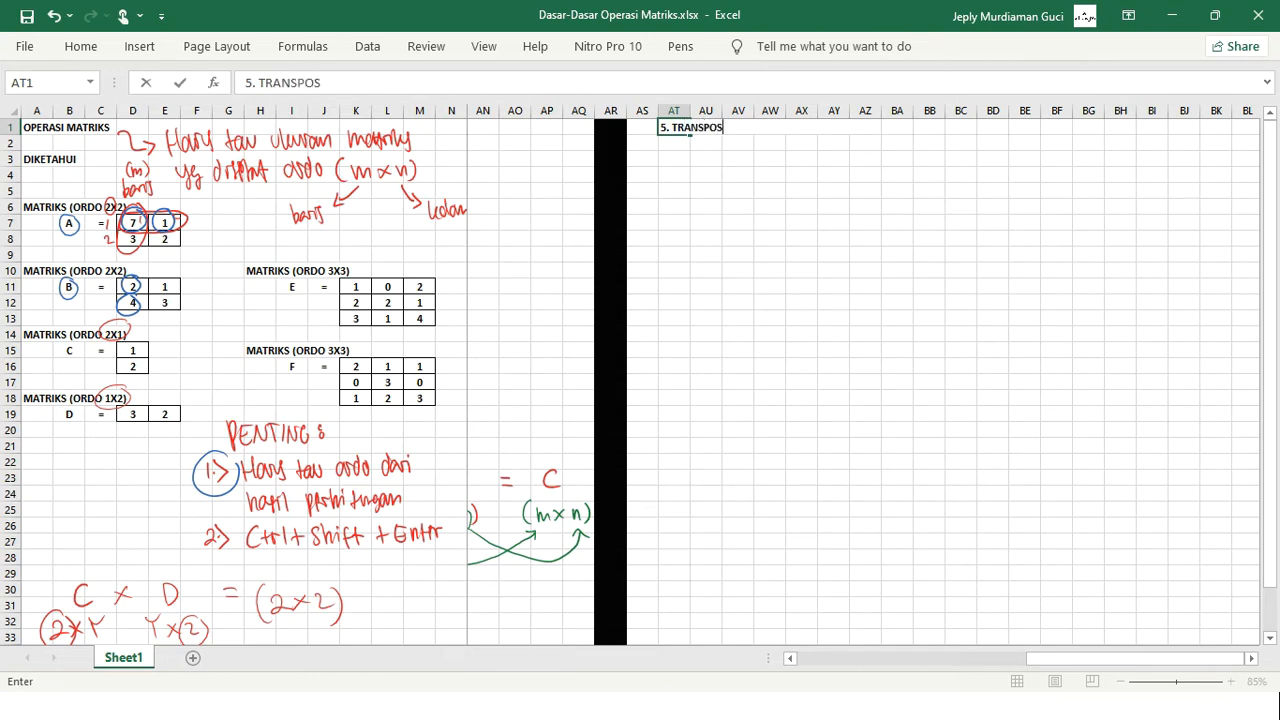
pyautogui.write('E MATRIKS')
pyautogui.press('Return')
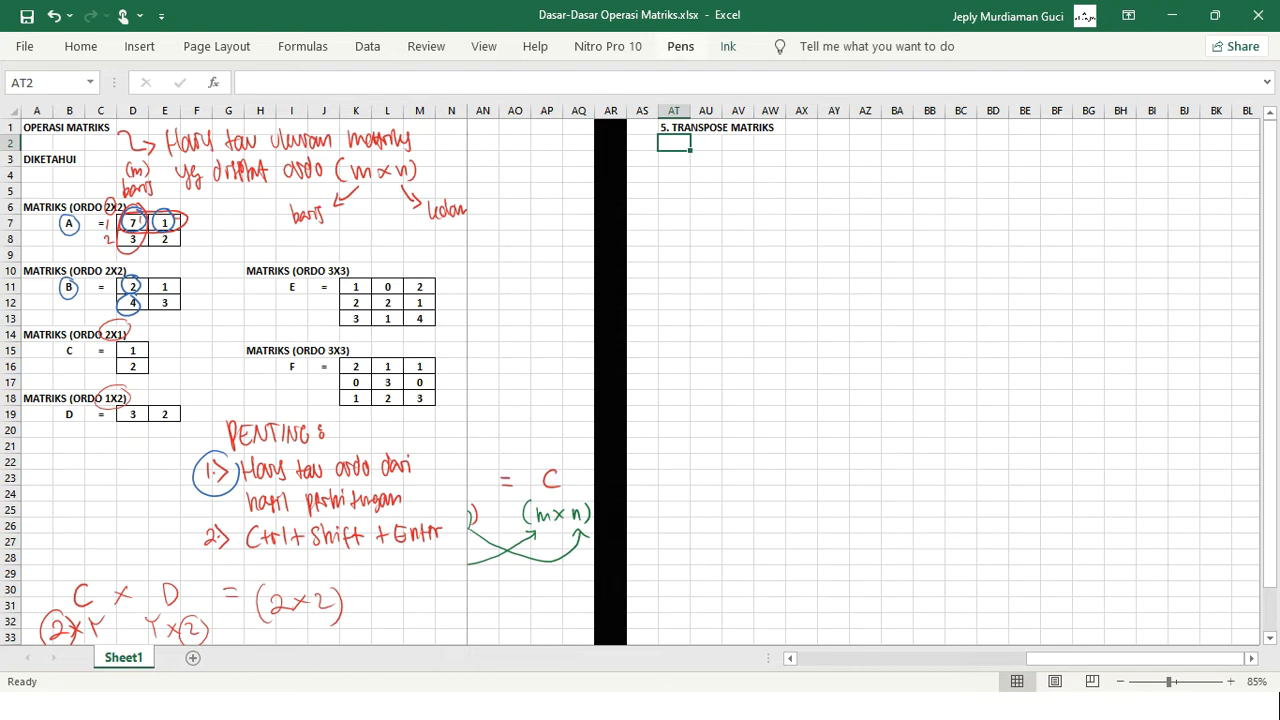
# Handwrite in red ink beside the transpose heading an arrow with "baris → kolom", "kolom → baris" and the symbol Aᵗ below.
pyautogui.click(680, 46)
pyautogui.click(282, 81)
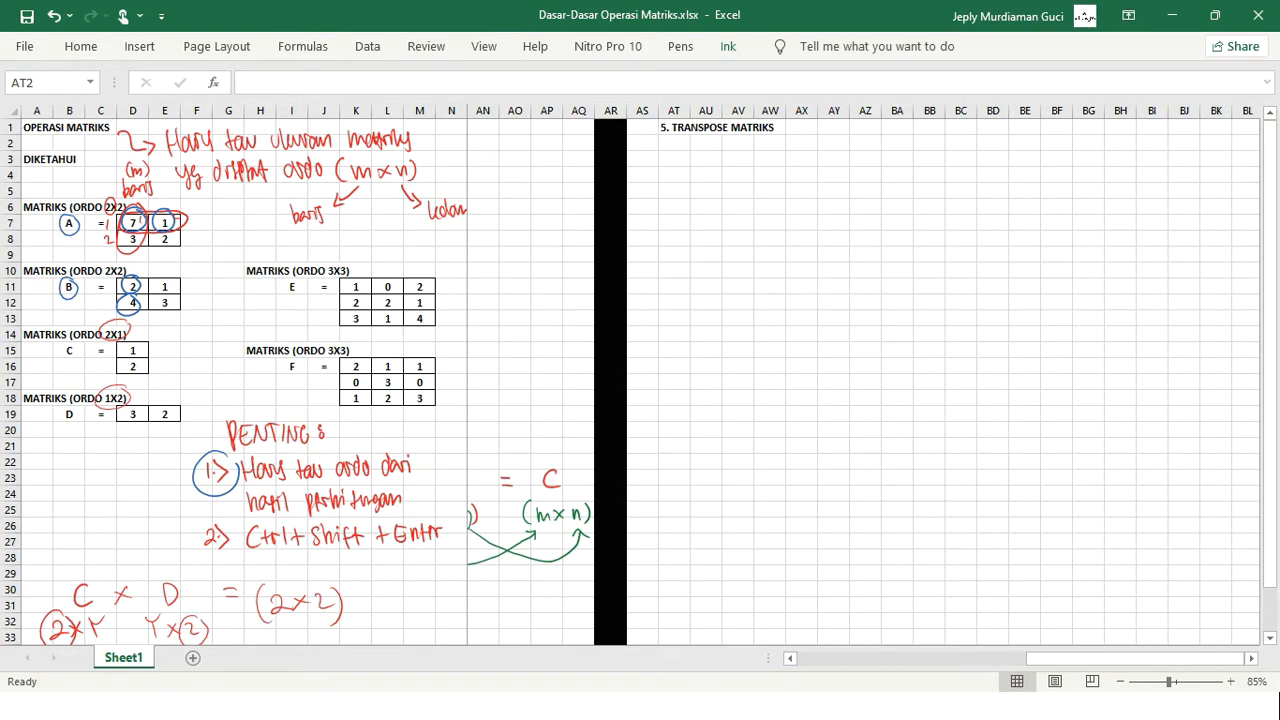
pyautogui.moveTo(789, 124)
pyautogui.mouseDown()
pyautogui.moveTo(838, 146)
pyautogui.moveTo(956, 134)
pyautogui.moveTo(987, 145)
pyautogui.mouseUp()
pyautogui.moveTo(1000, 133); pyautogui.dragTo(1001, 145)
pyautogui.moveTo(1012, 127); pyautogui.dragTo(1016, 146)
pyautogui.moveTo(1024, 146)
pyautogui.mouseDown()
pyautogui.moveTo(1036, 136)
pyautogui.moveTo(1042, 150)
pyautogui.mouseUp()
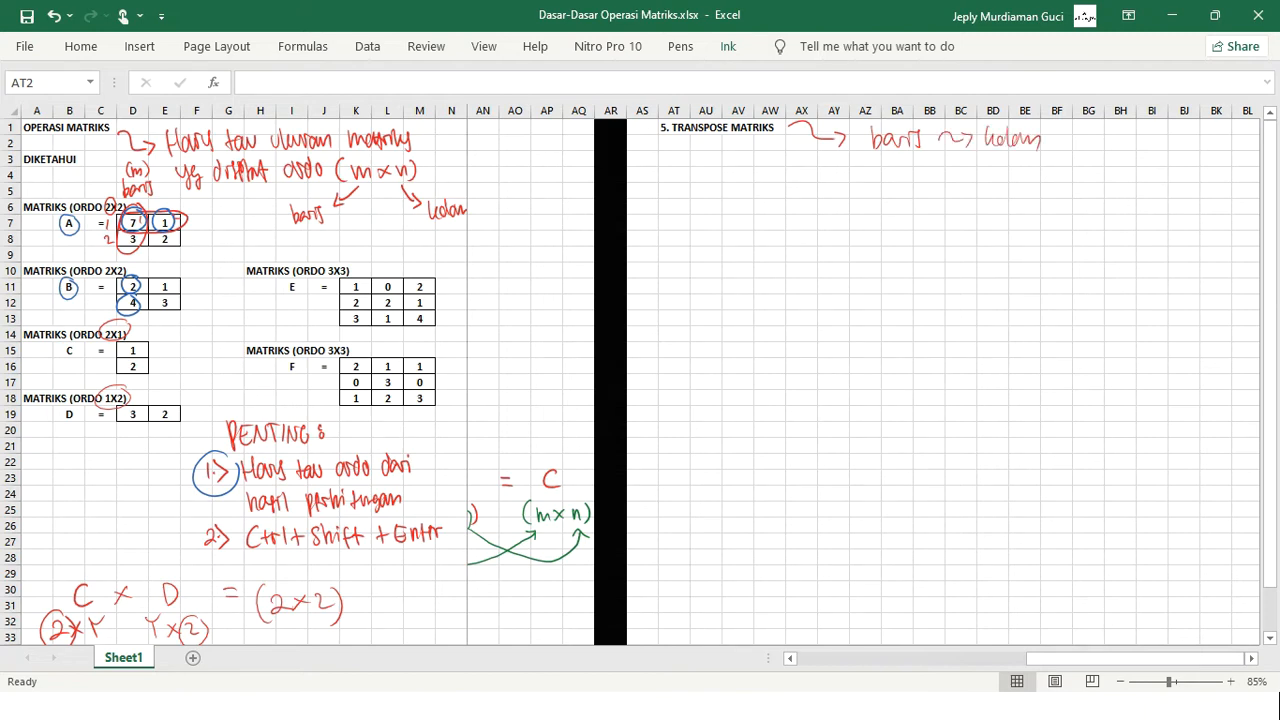
pyautogui.moveTo(877, 158)
pyautogui.mouseDown()
pyautogui.moveTo(892, 178)
pyautogui.moveTo(960, 166)
pyautogui.moveTo(1028, 186)
pyautogui.mouseUp()
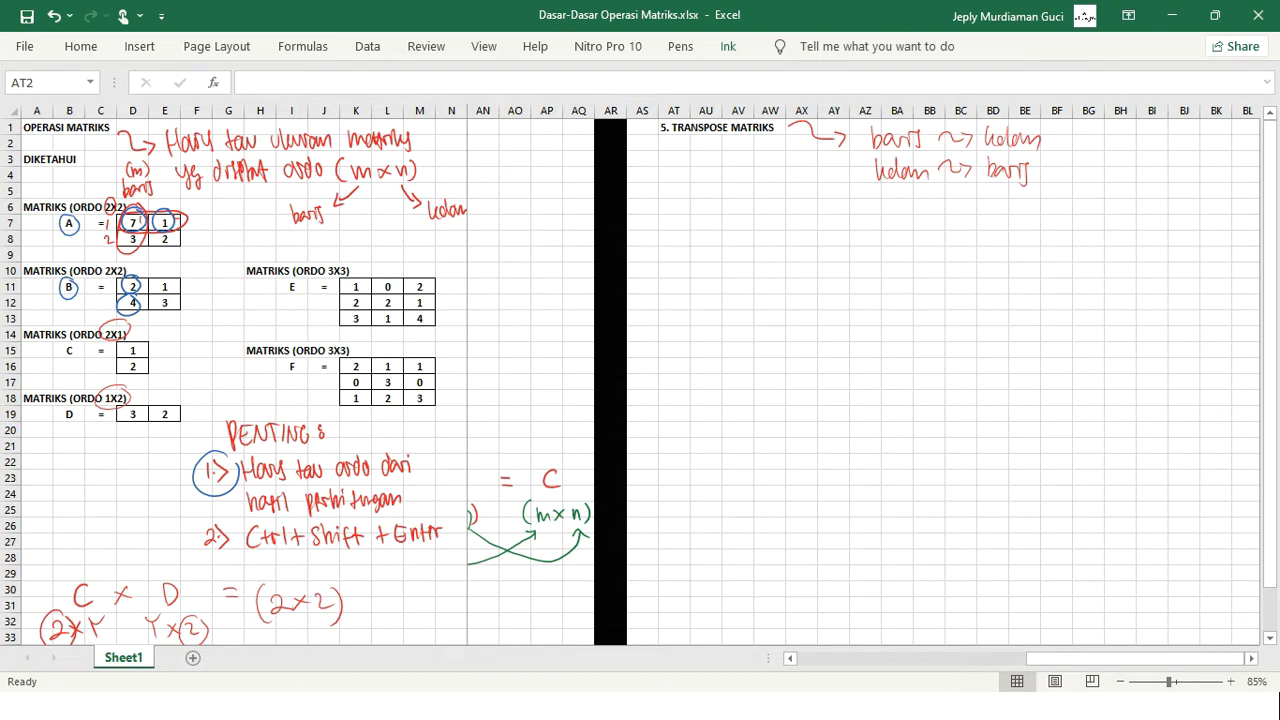
pyautogui.moveTo(914, 237)
pyautogui.mouseDown()
pyautogui.moveTo(919, 202)
pyautogui.moveTo(928, 234)
pyautogui.mouseUp()
pyautogui.moveTo(918, 223); pyautogui.dragTo(938, 206)
# Copy matrix A with its label and equals sign from B7:E8 to AU3 under the transpose heading.
pyautogui.click(139, 226)
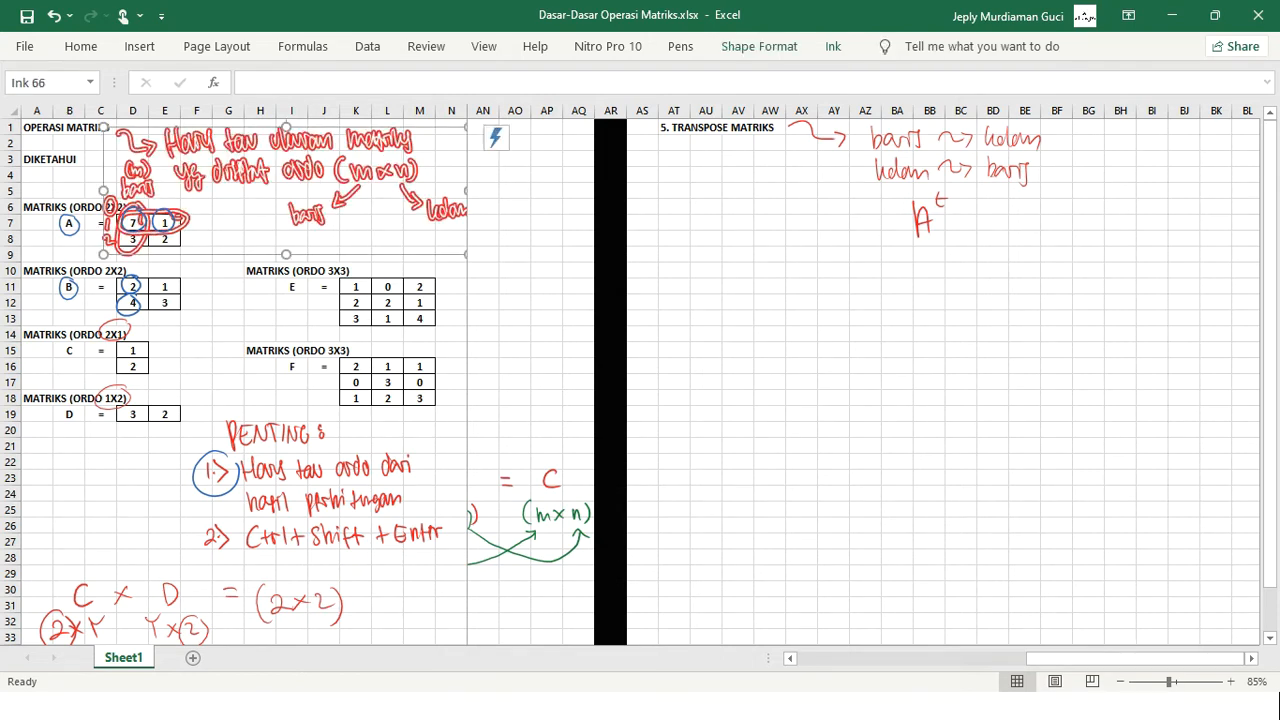
pyautogui.click(196, 287)
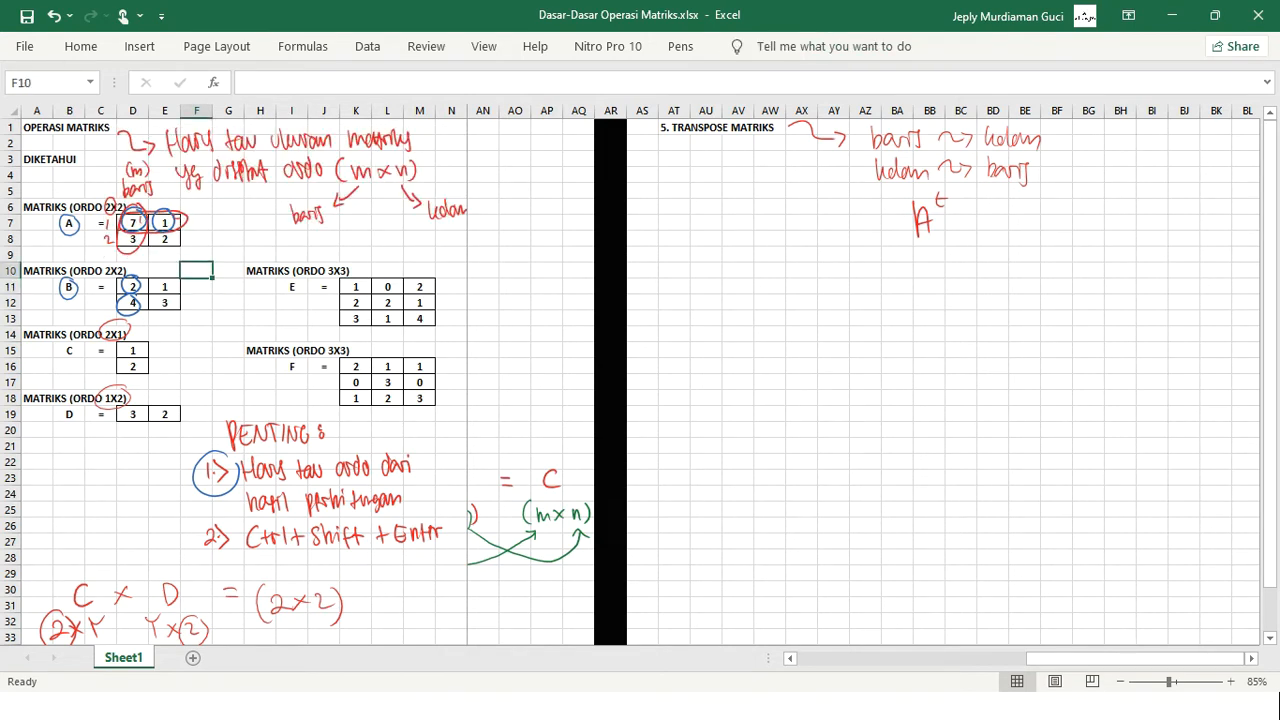
pyautogui.moveTo(164, 238); pyautogui.dragTo(132, 222)
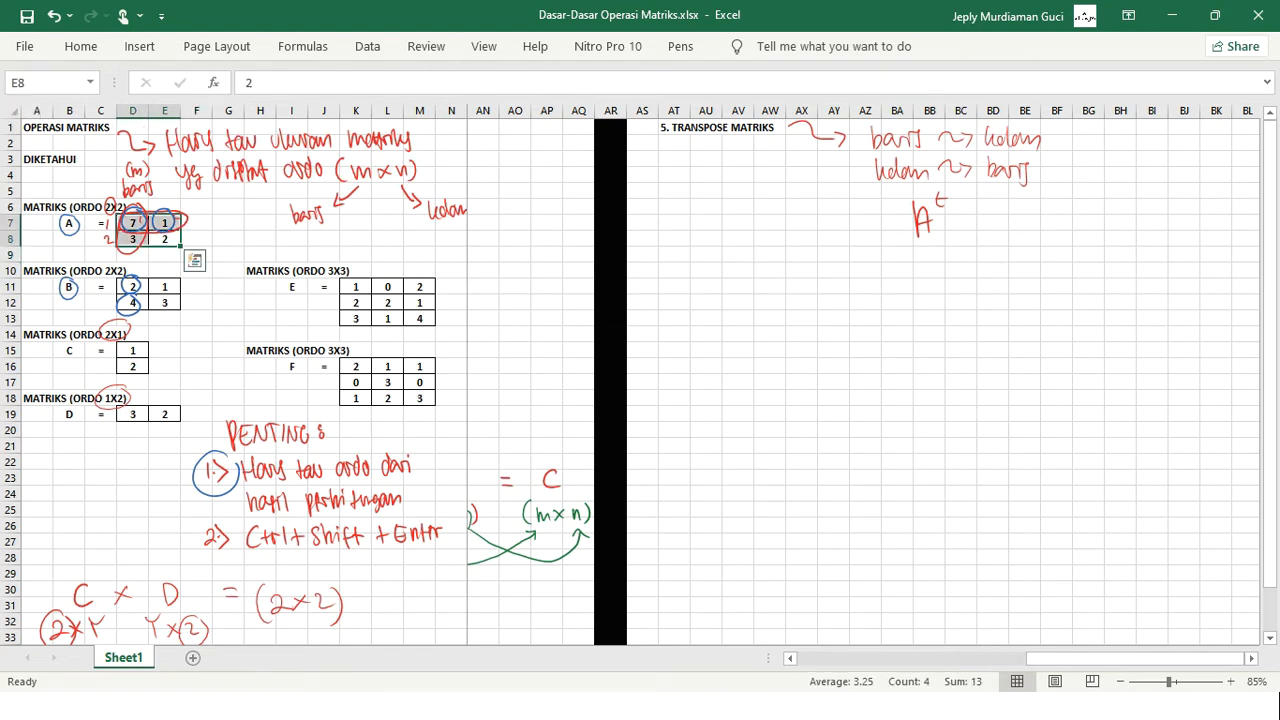
pyautogui.hotkey('ctrl', 'q')
pyautogui.press('Left')
pyautogui.press('Left')
pyautogui.press('Left')
pyautogui.press('Escape')
pyautogui.press('Left')
pyautogui.press('Left')
pyautogui.press('Left')
pyautogui.press('Up')
pyautogui.hotkey('shift', 'Right')
pyautogui.hotkey('shift', 'Right')
pyautogui.hotkey('shift', 'Right')
pyautogui.hotkey('shift', 'Down')
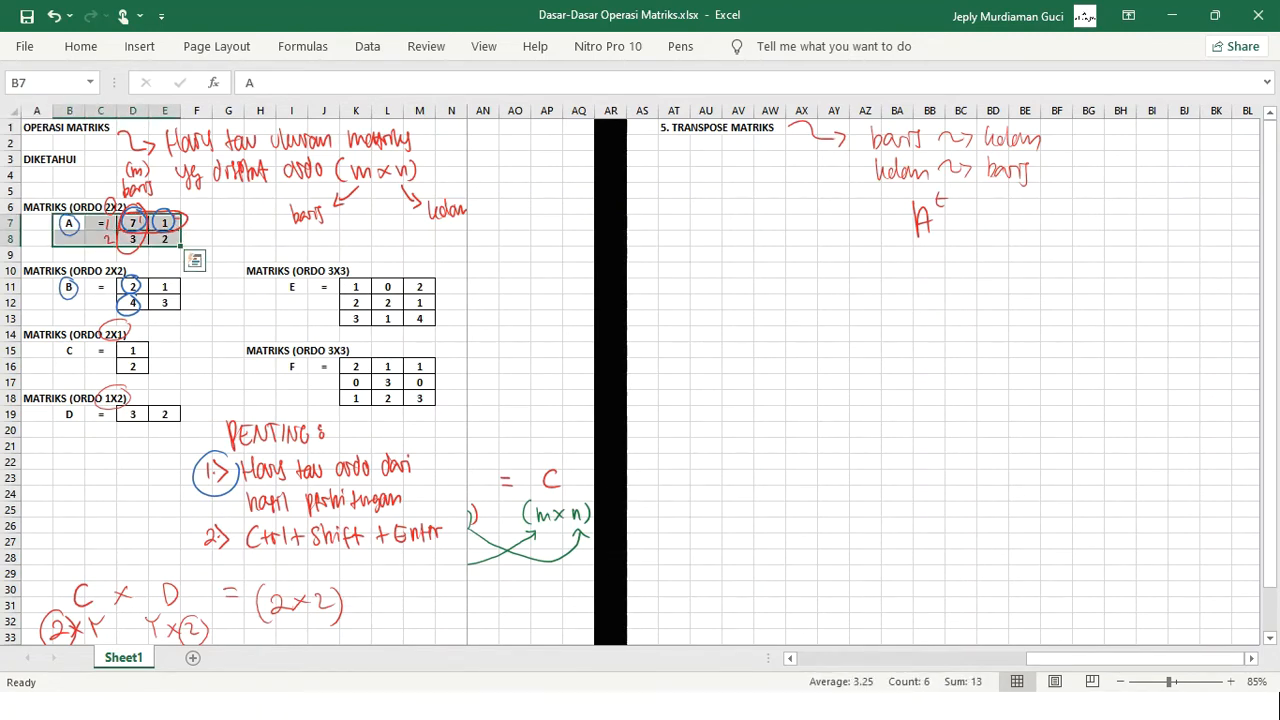
pyautogui.hotkey('ctrl', 'c')
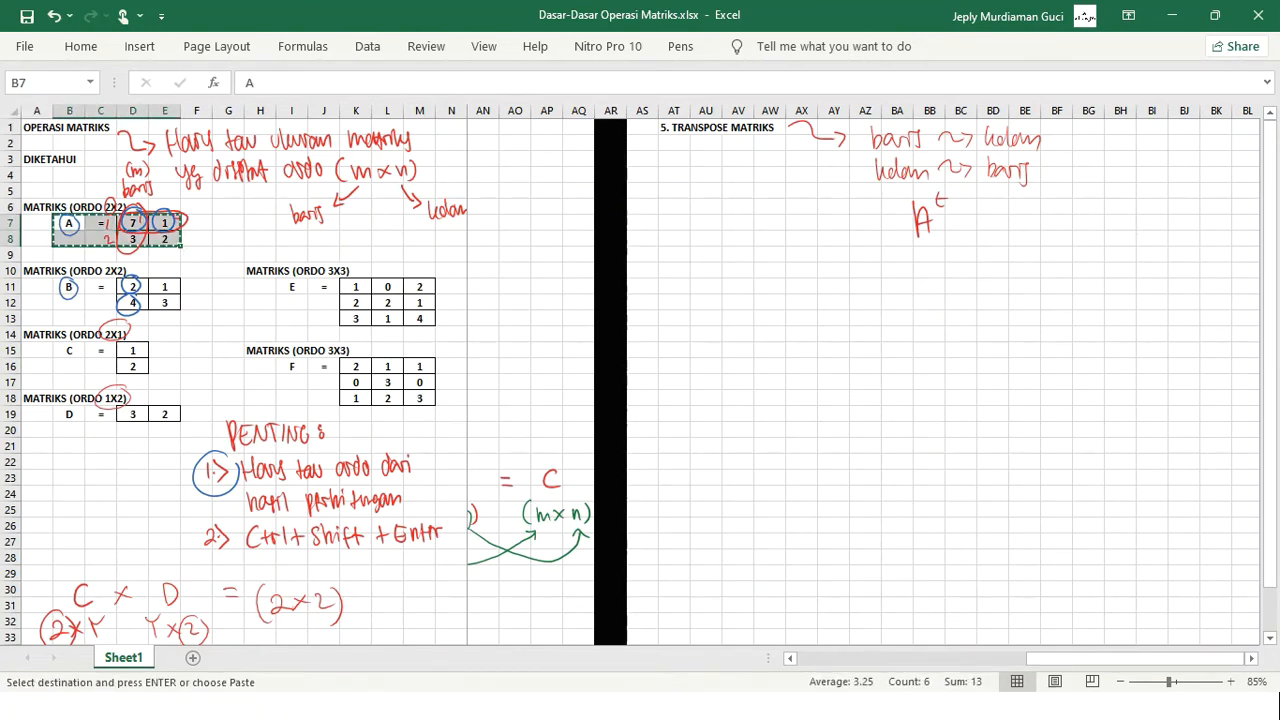
pyautogui.click(706, 159)
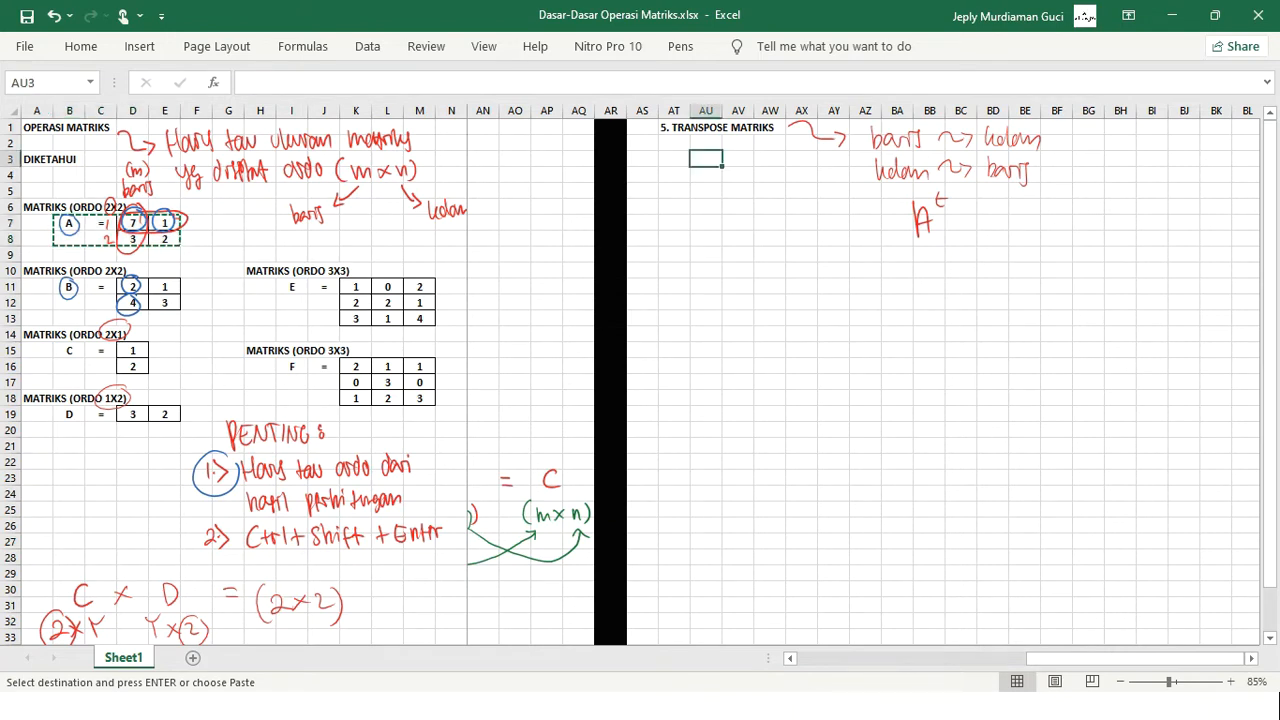
pyautogui.hotkey('ctrl', 'v')
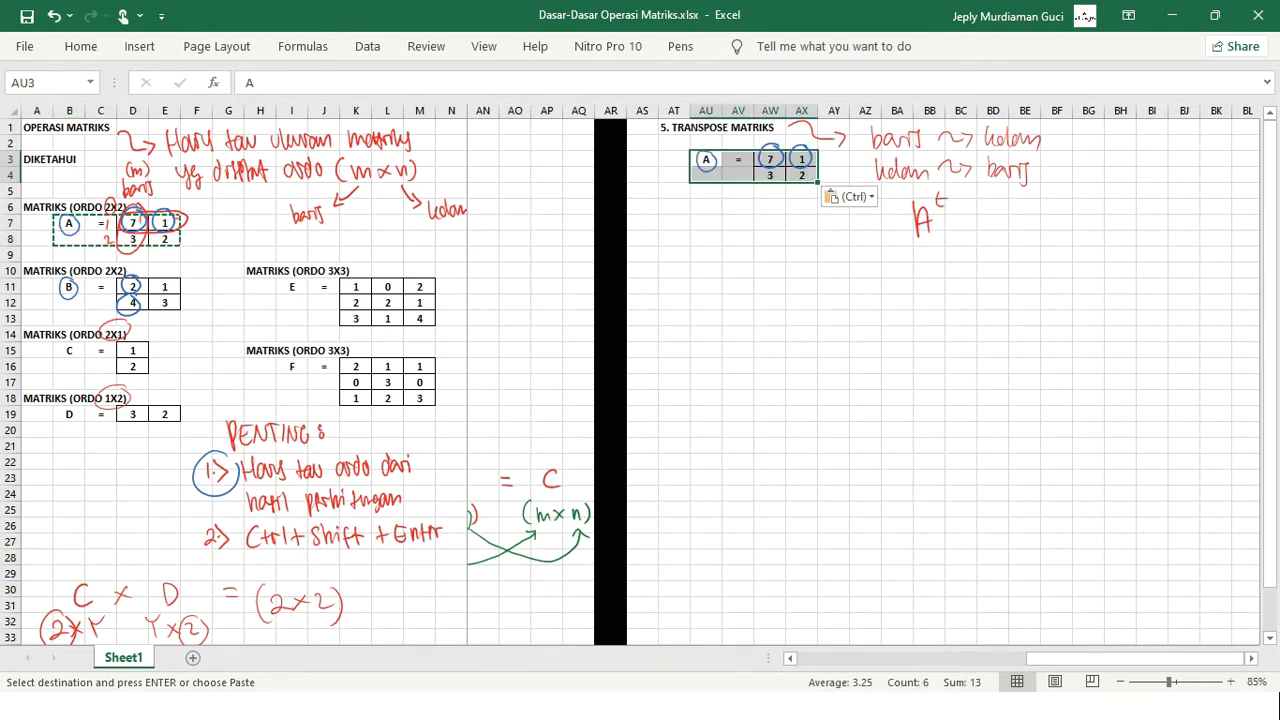
# Delete the three ink circles that were pasted along with matrix A around its label and first-row values.
pyautogui.click(801, 223)
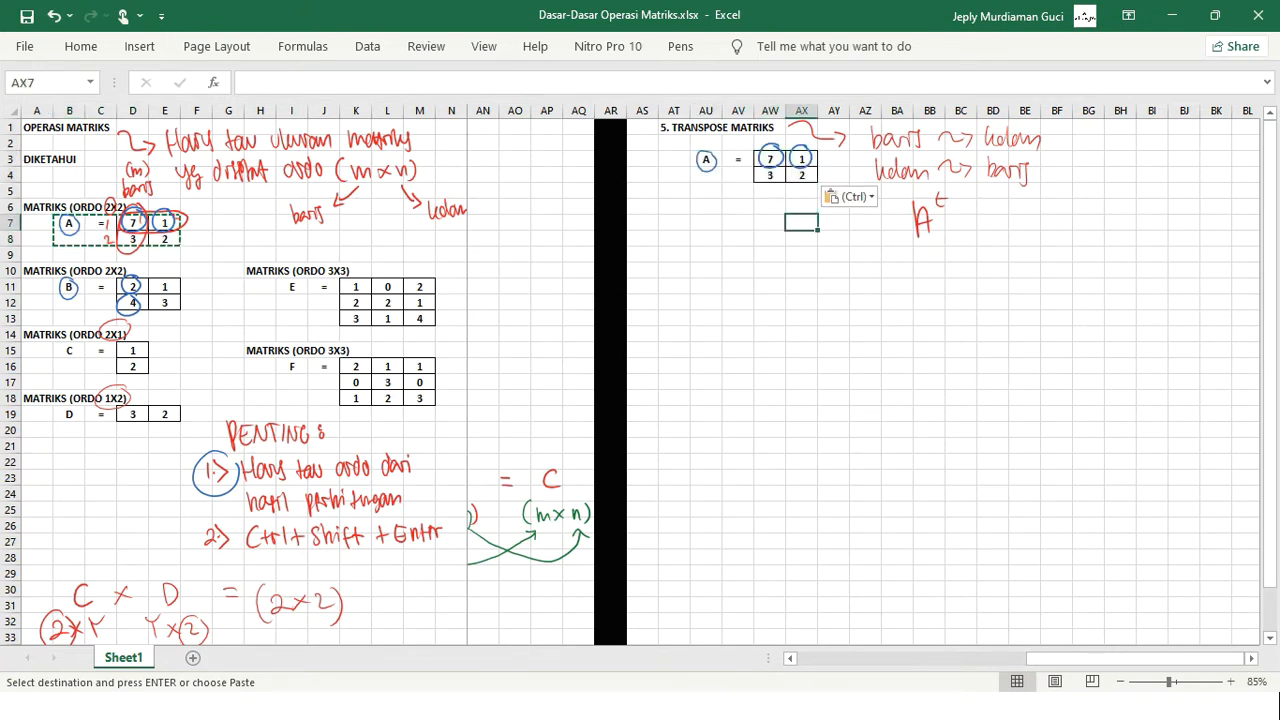
pyautogui.click(781, 158)
pyautogui.press('Delete')
pyautogui.click(811, 157)
pyautogui.press('Delete')
pyautogui.click(706, 160)
pyautogui.press('Delete')
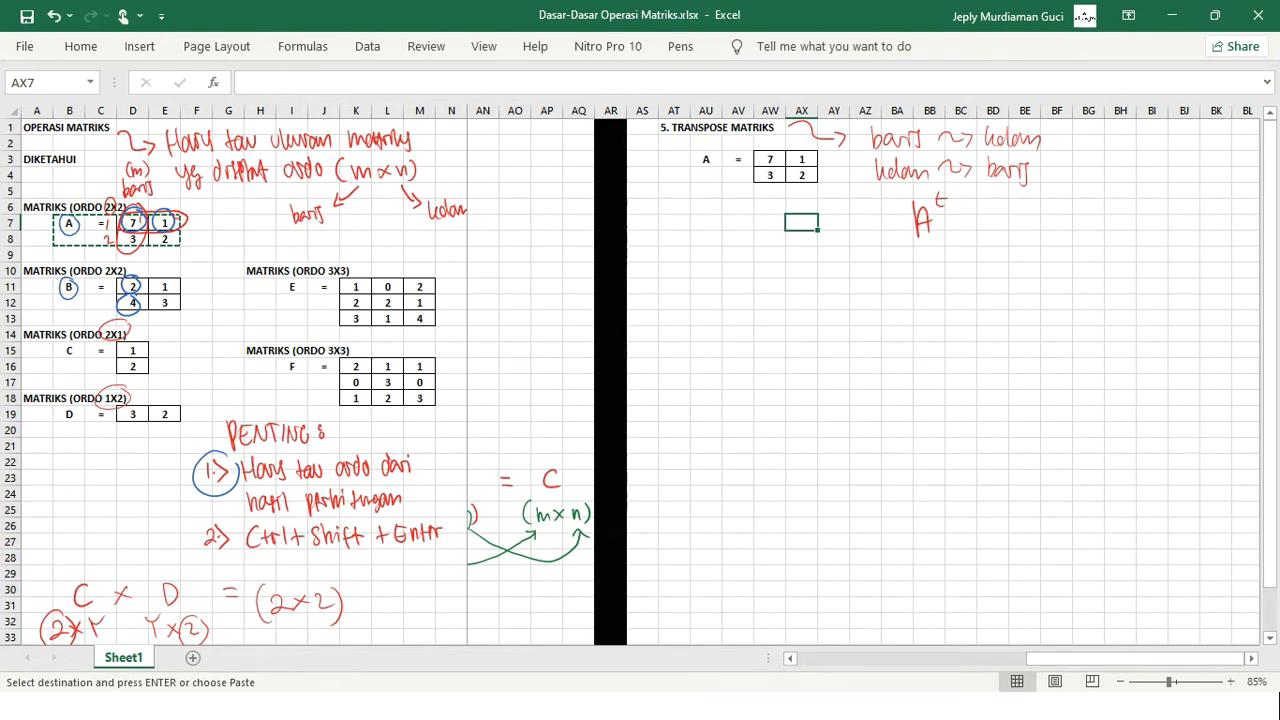
# Change the label in AU3 to "At" with the t formatted as superscript, and save the workbook.
pyautogui.doubleClick(709, 160)
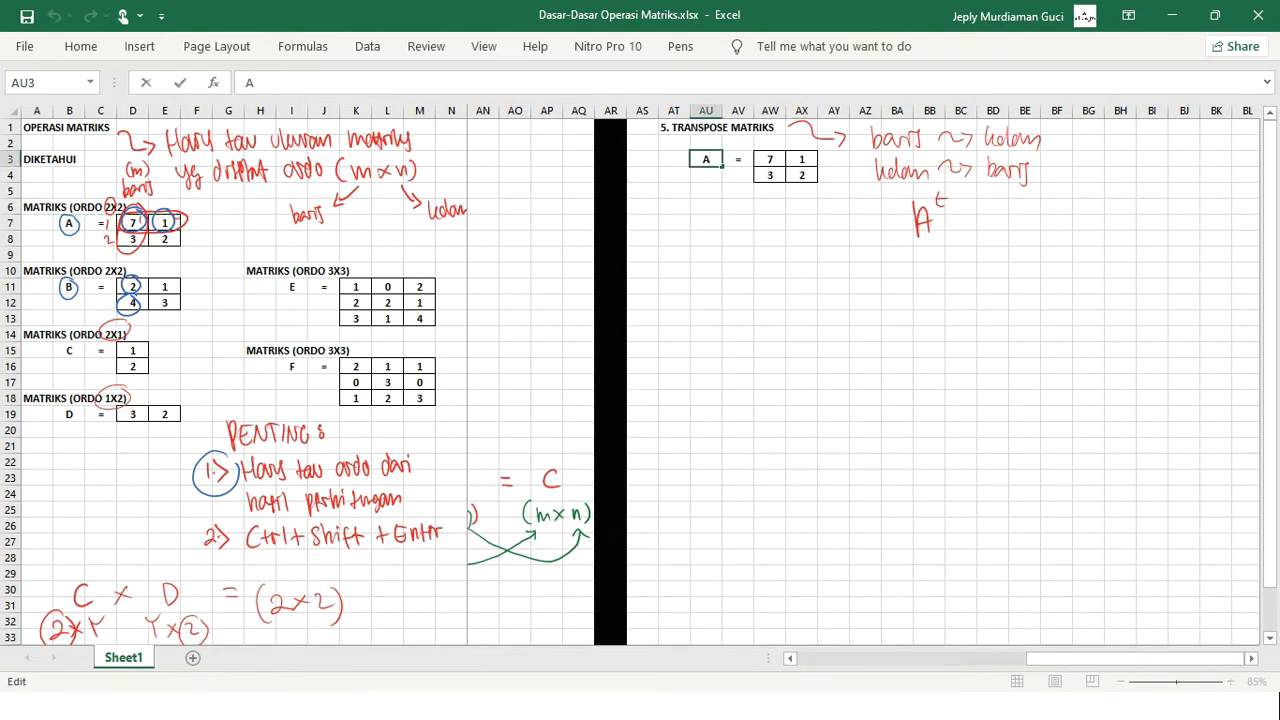
pyautogui.press('capslock')
pyautogui.write('t')
pyautogui.press('capslock')
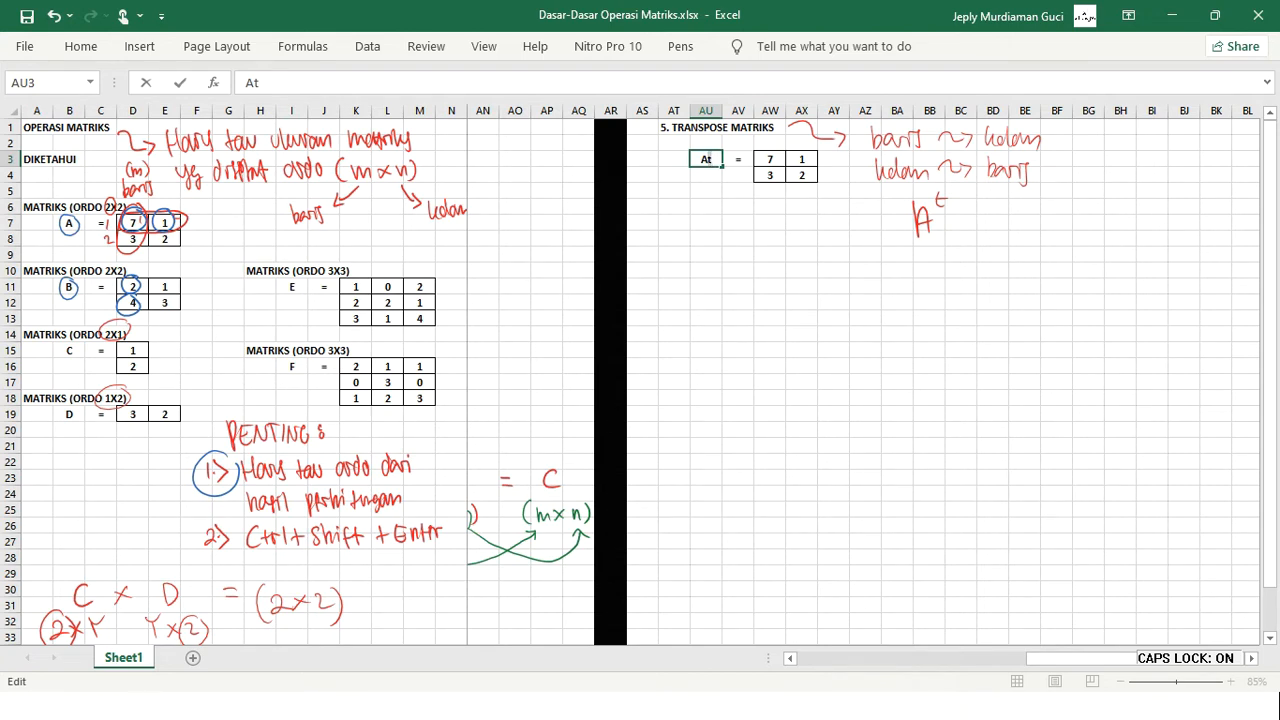
pyautogui.click(81, 47)
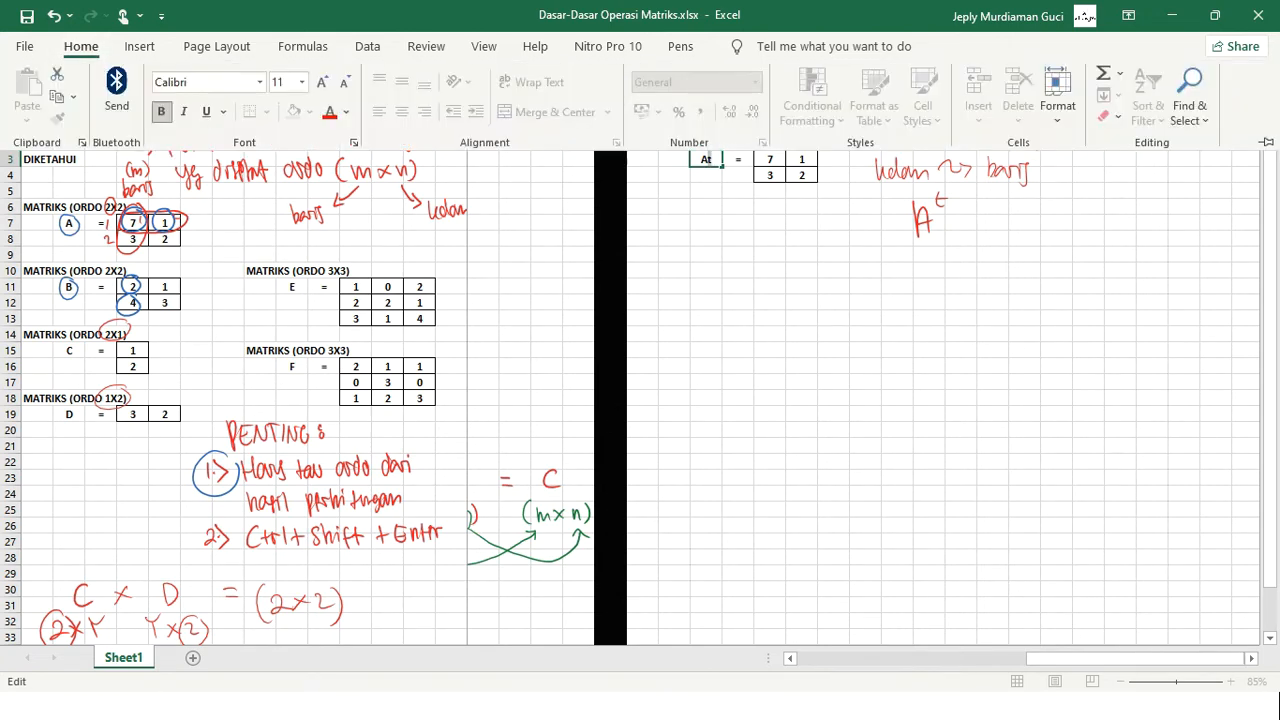
pyautogui.click(354, 142)
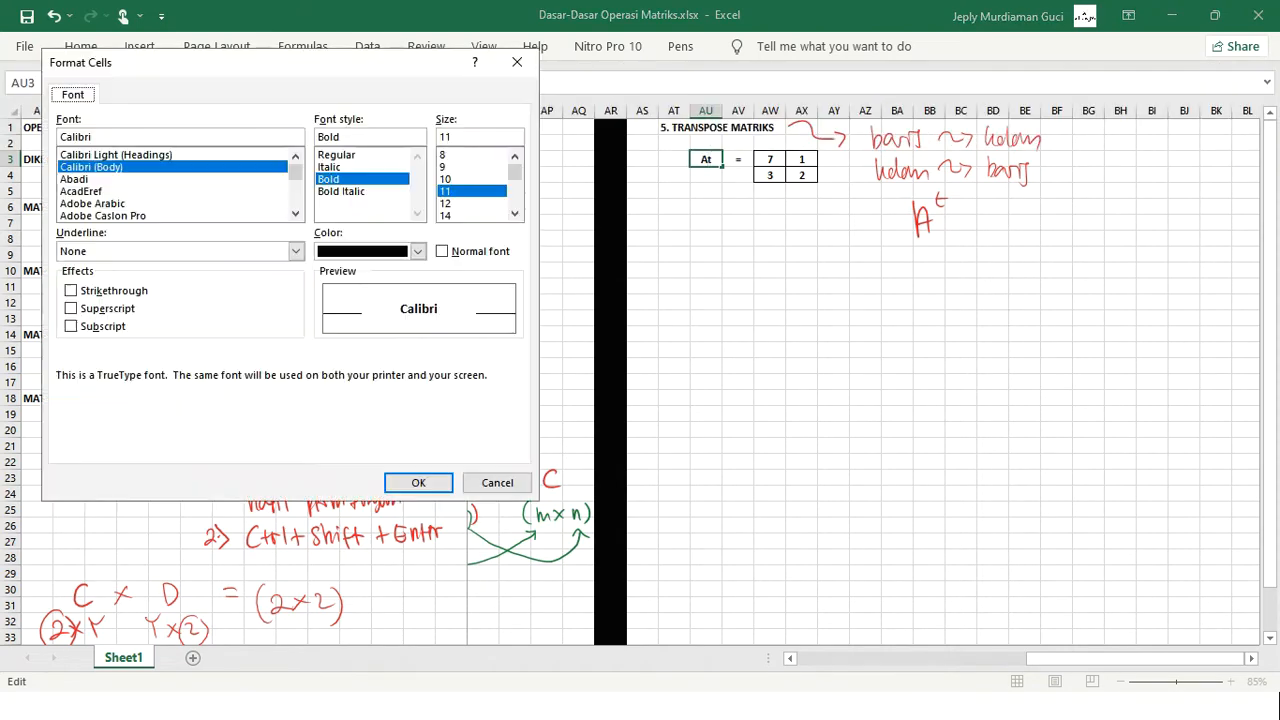
pyautogui.hotkey('alt', 'e')
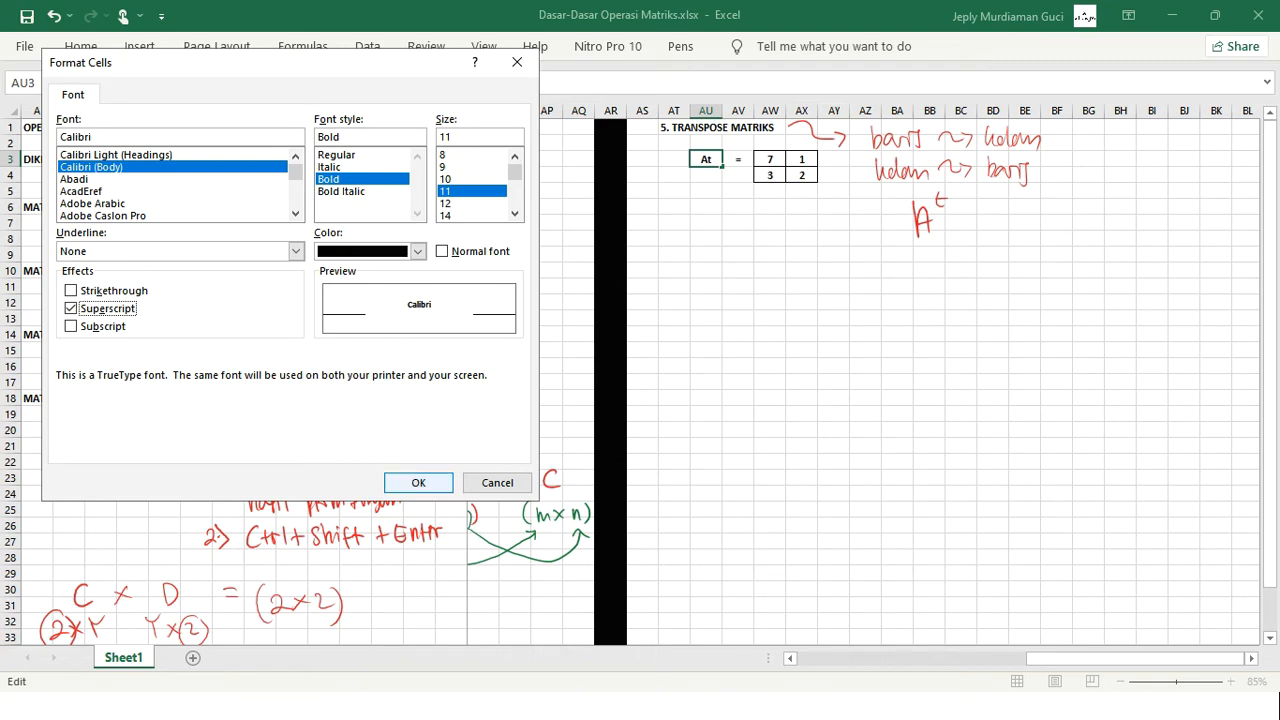
pyautogui.click(418, 483)
pyautogui.click(738, 288)
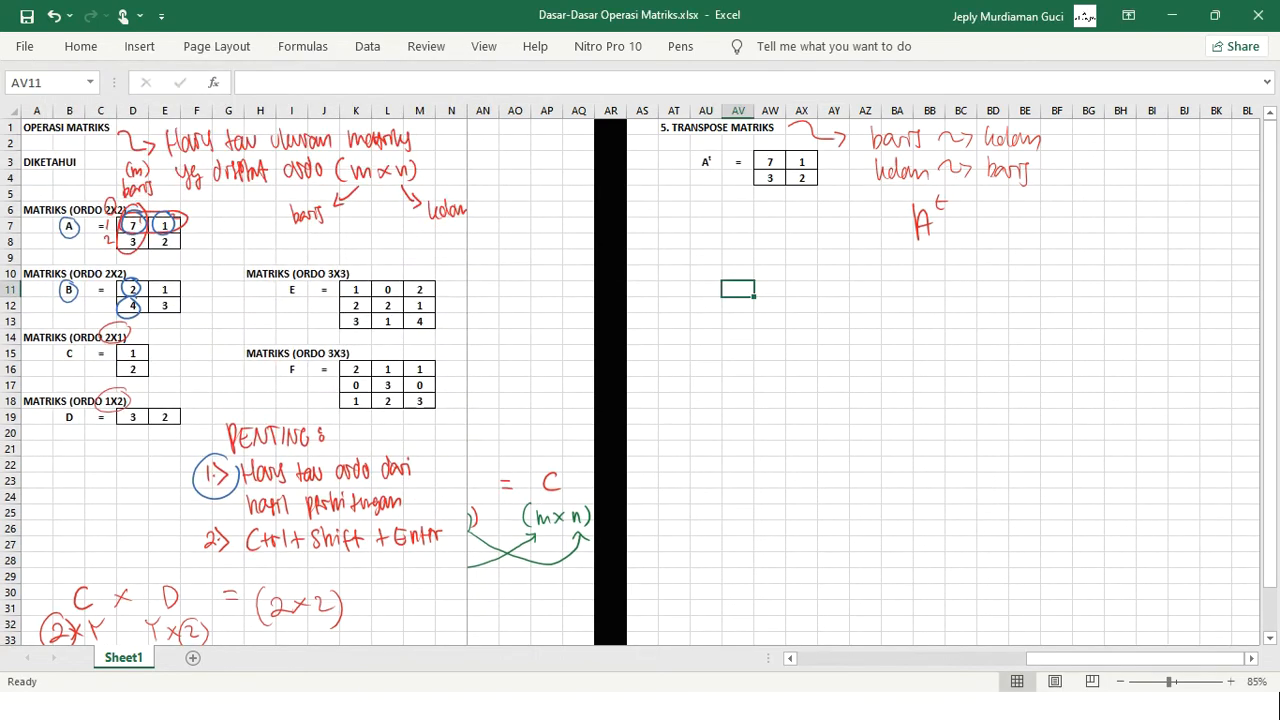
pyautogui.hotkey('ctrl', 's')
# Handwrite "= transpose (...)" in red ink below the copied matrix, beside the Aᵗ symbol.
pyautogui.click(680, 46)
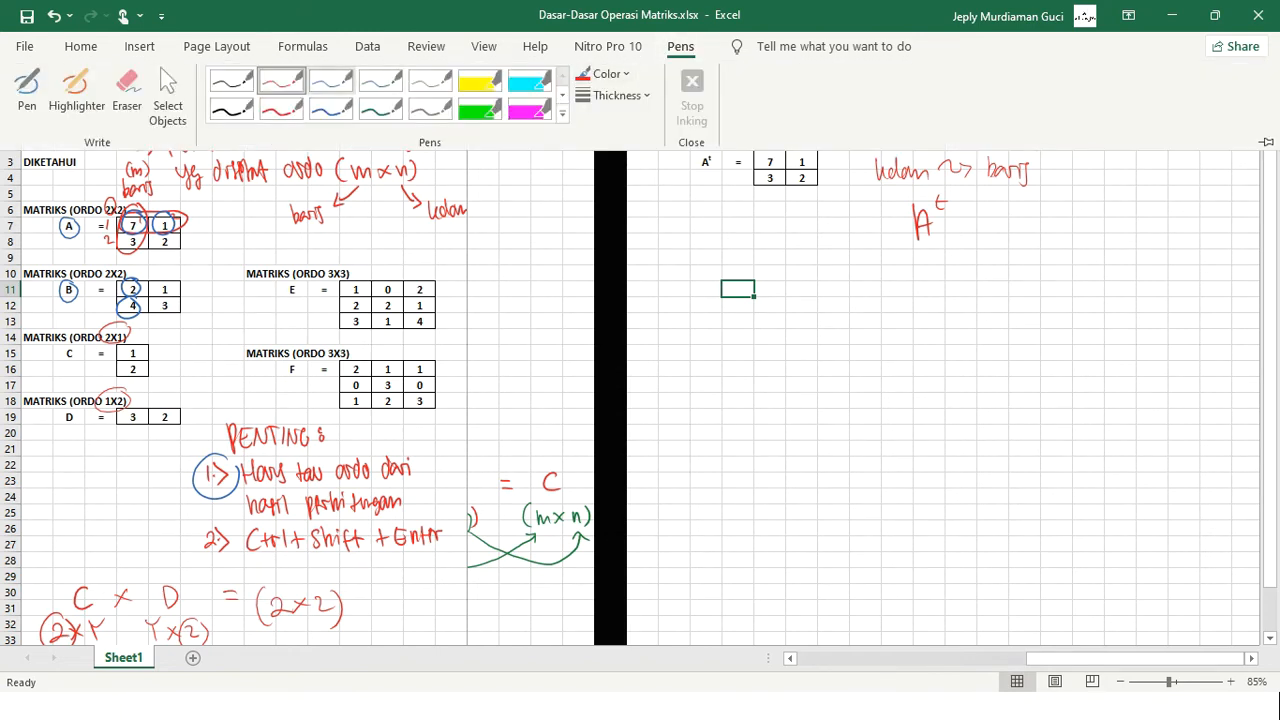
pyautogui.click(282, 81)
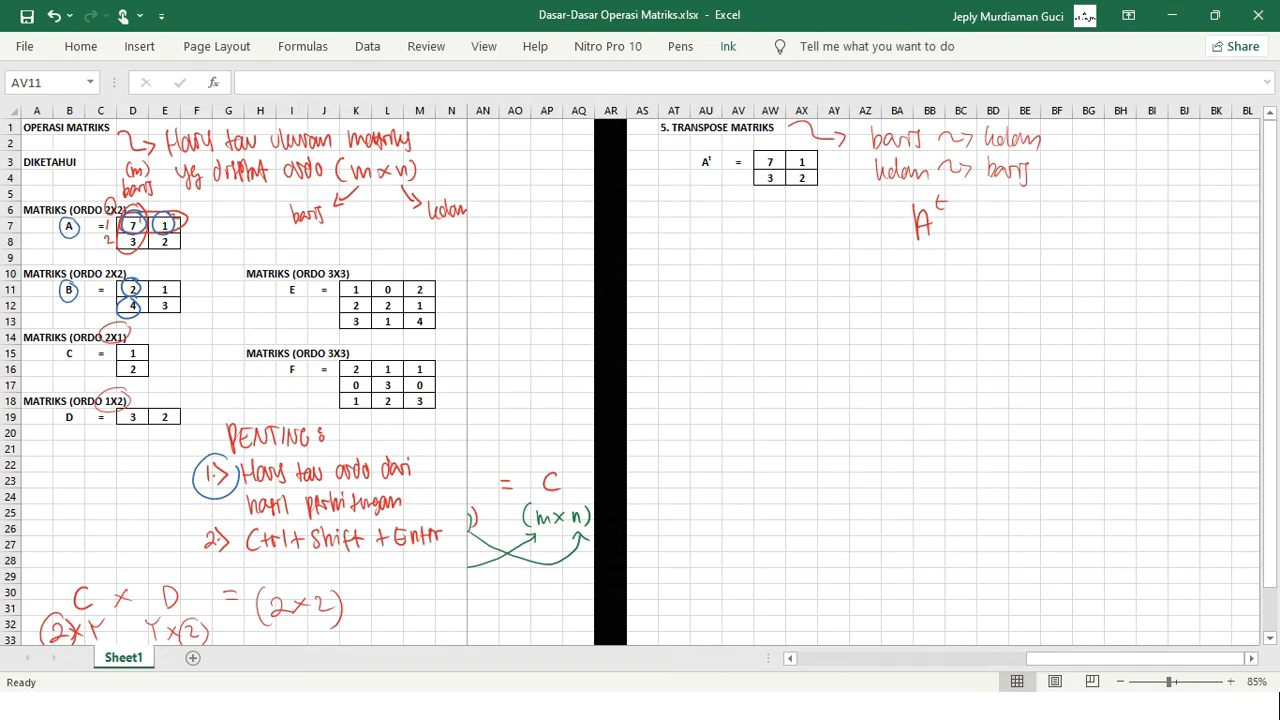
pyautogui.moveTo(780, 201)
pyautogui.mouseDown()
pyautogui.moveTo(779, 221)
pyautogui.moveTo(787, 209)
pyautogui.mouseUp()
pyautogui.moveTo(786, 208); pyautogui.dragTo(815, 211)
pyautogui.moveTo(820, 201); pyautogui.dragTo(815, 218)
pyautogui.moveTo(828, 204)
pyautogui.mouseDown()
pyautogui.moveTo(828, 227)
pyautogui.moveTo(829, 214)
pyautogui.mouseUp()
pyautogui.moveTo(838, 206)
pyautogui.mouseDown()
pyautogui.moveTo(841, 219)
pyautogui.moveTo(855, 214)
pyautogui.mouseUp()
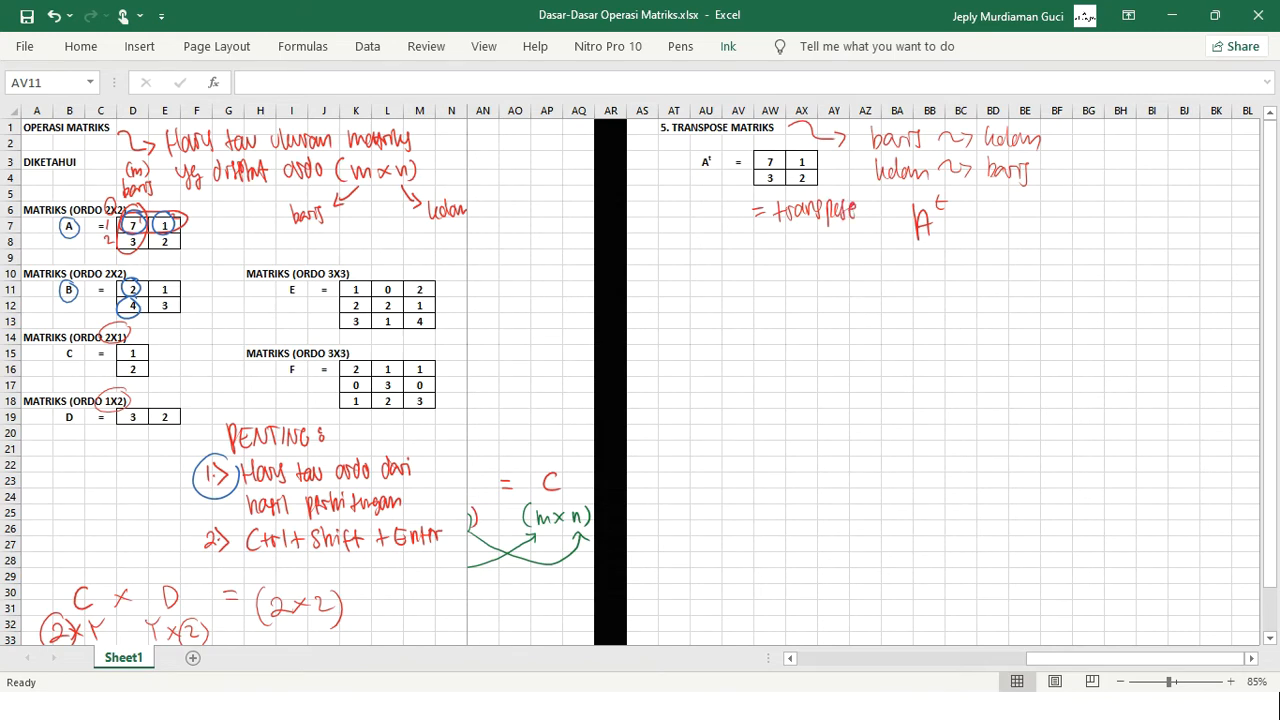
pyautogui.moveTo(868, 198)
pyautogui.mouseDown()
pyautogui.moveTo(863, 224)
pyautogui.moveTo(897, 229)
pyautogui.mouseUp()
pyautogui.click(873, 214)
pyautogui.click(880, 214)
pyautogui.click(887, 214)
# Fill AW3:AX4 with the array formula =TRANSPOSE(D7:E8) to transpose matrix A.
pyautogui.moveTo(770, 162)
pyautogui.mouseDown()
pyautogui.moveTo(801, 163)
pyautogui.moveTo(801, 178)
pyautogui.mouseUp()
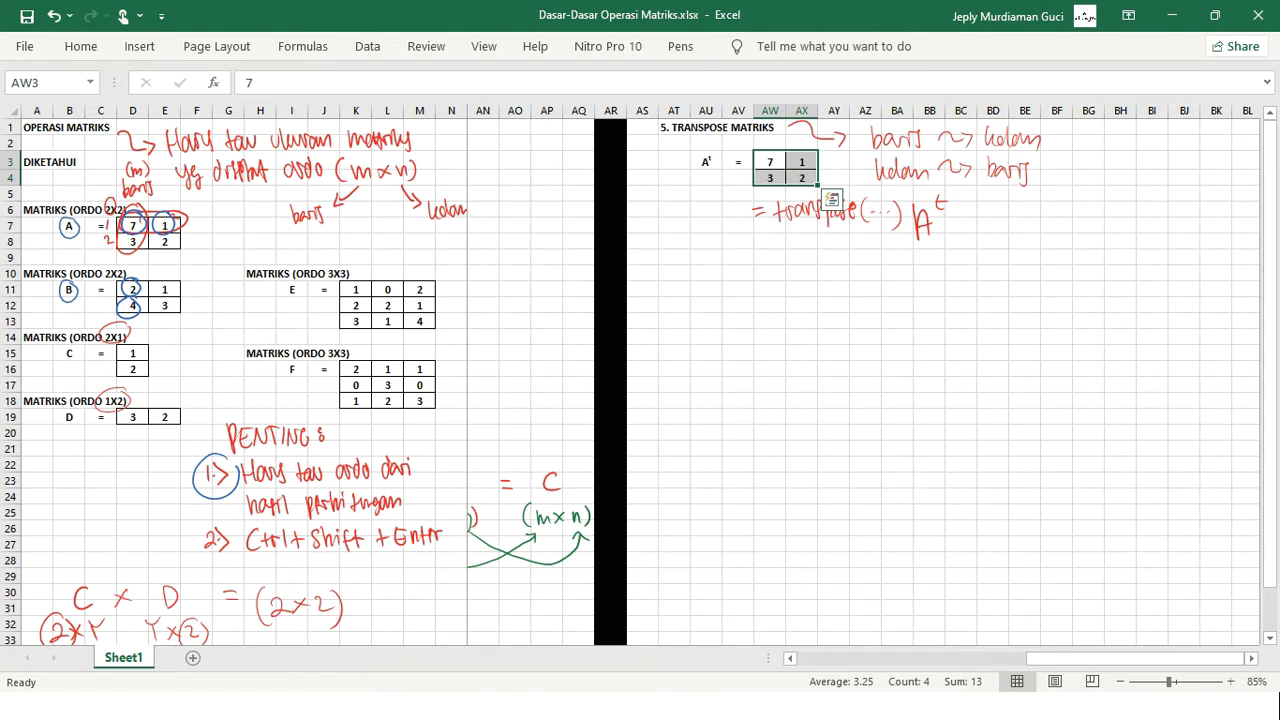
pyautogui.write('=')
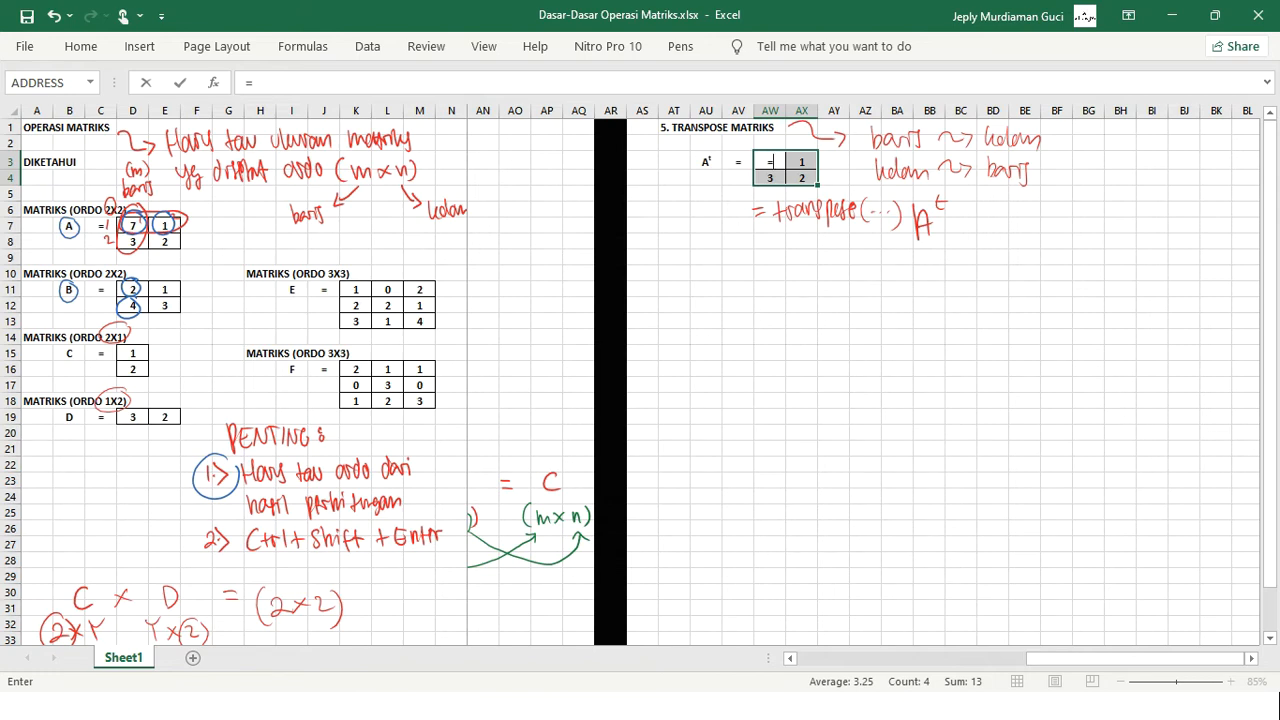
pyautogui.write('TR')
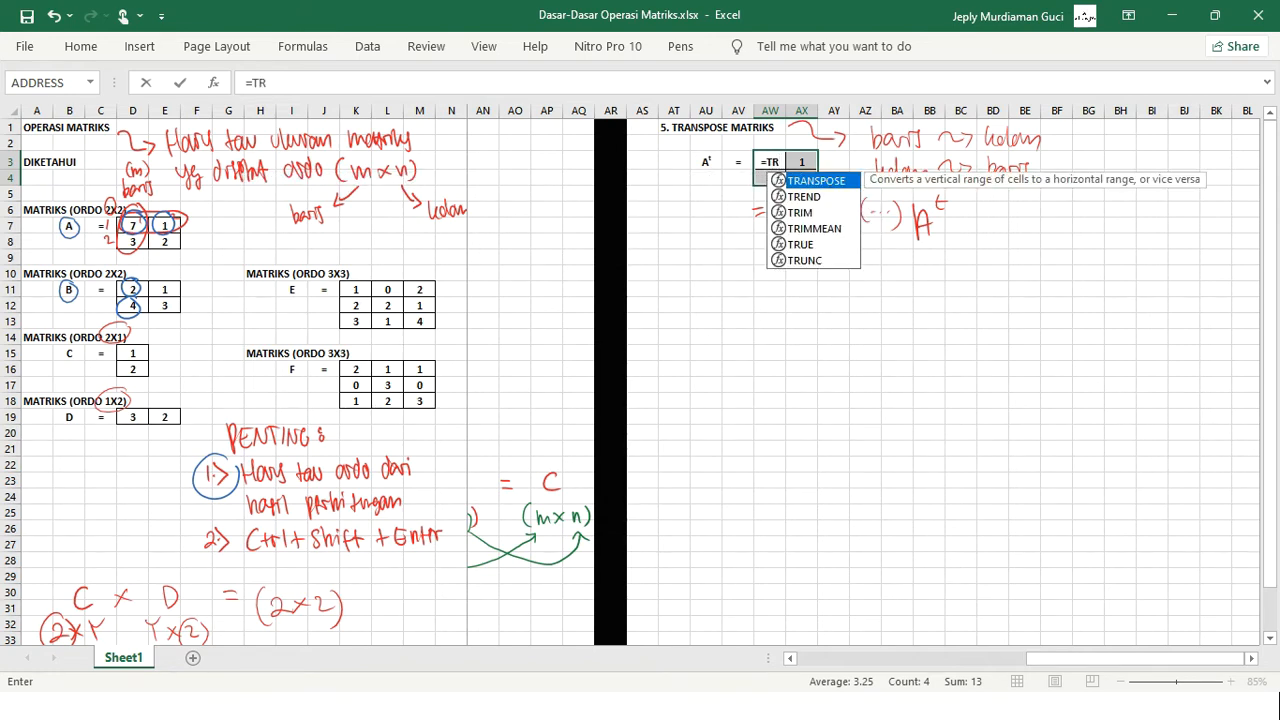
pyautogui.press('Tab')
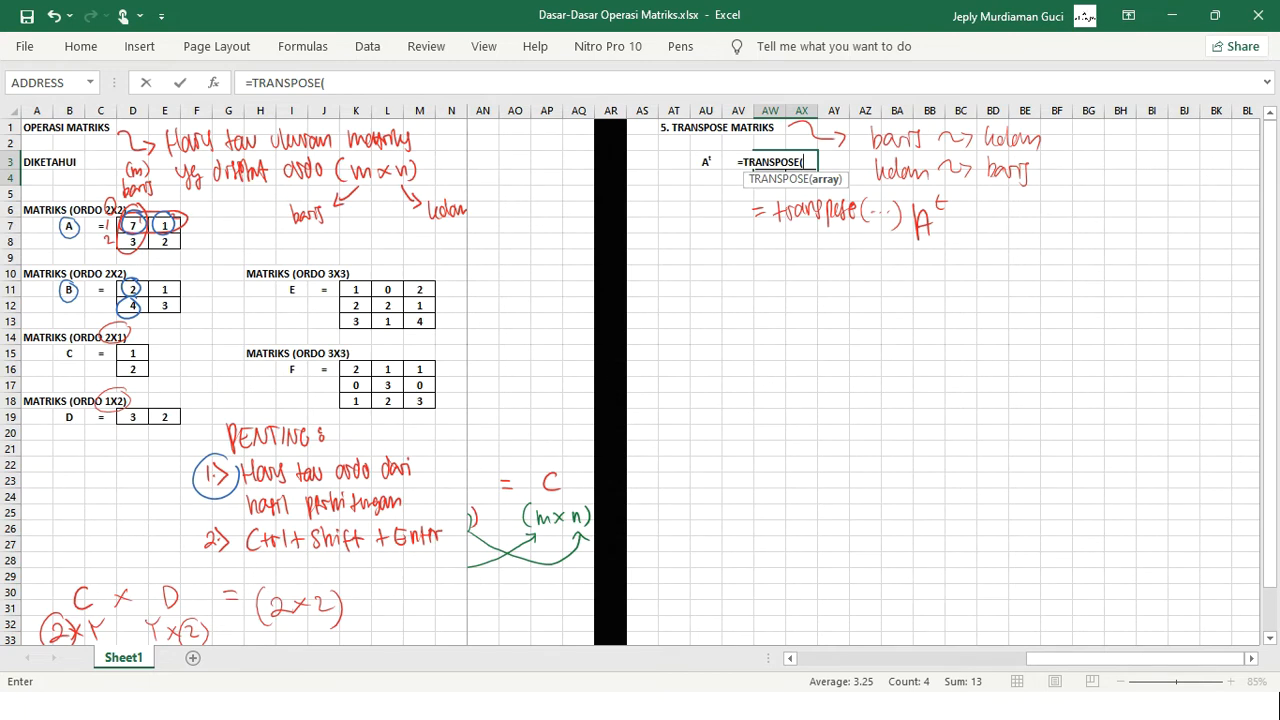
pyautogui.click(197, 242)
pyautogui.click(165, 242)
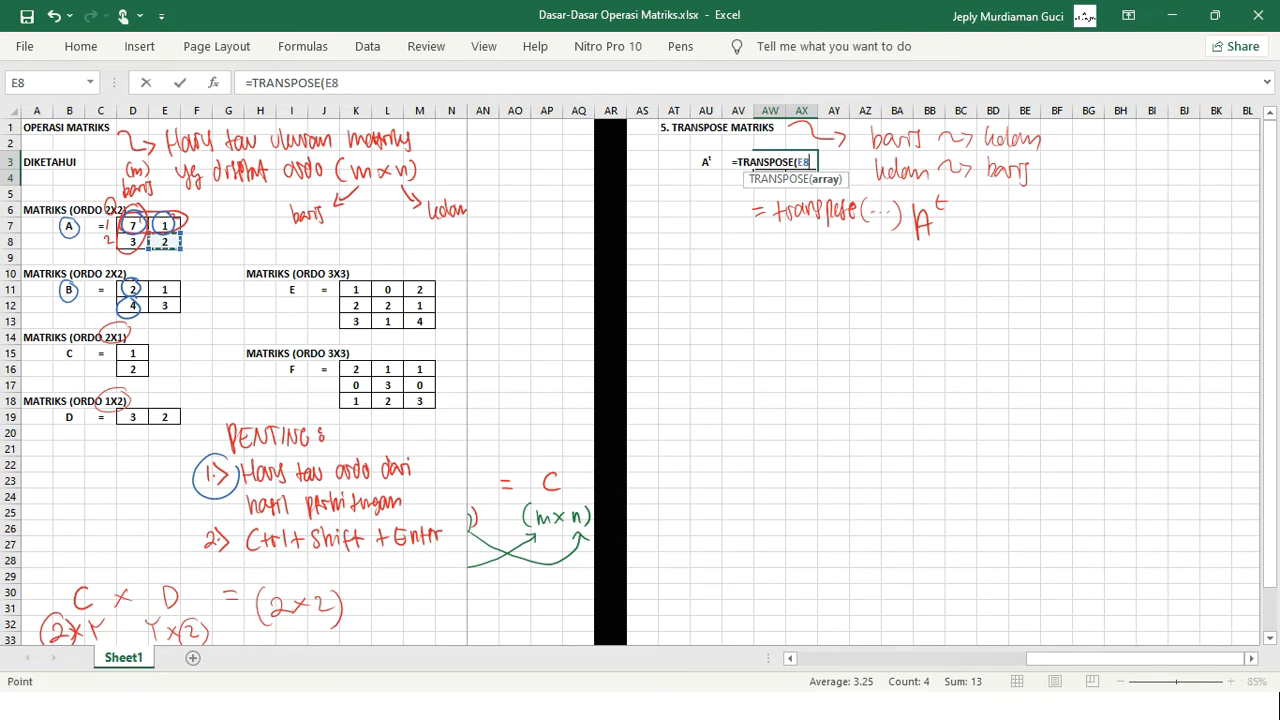
pyautogui.moveTo(132, 226); pyautogui.dragTo(165, 242)
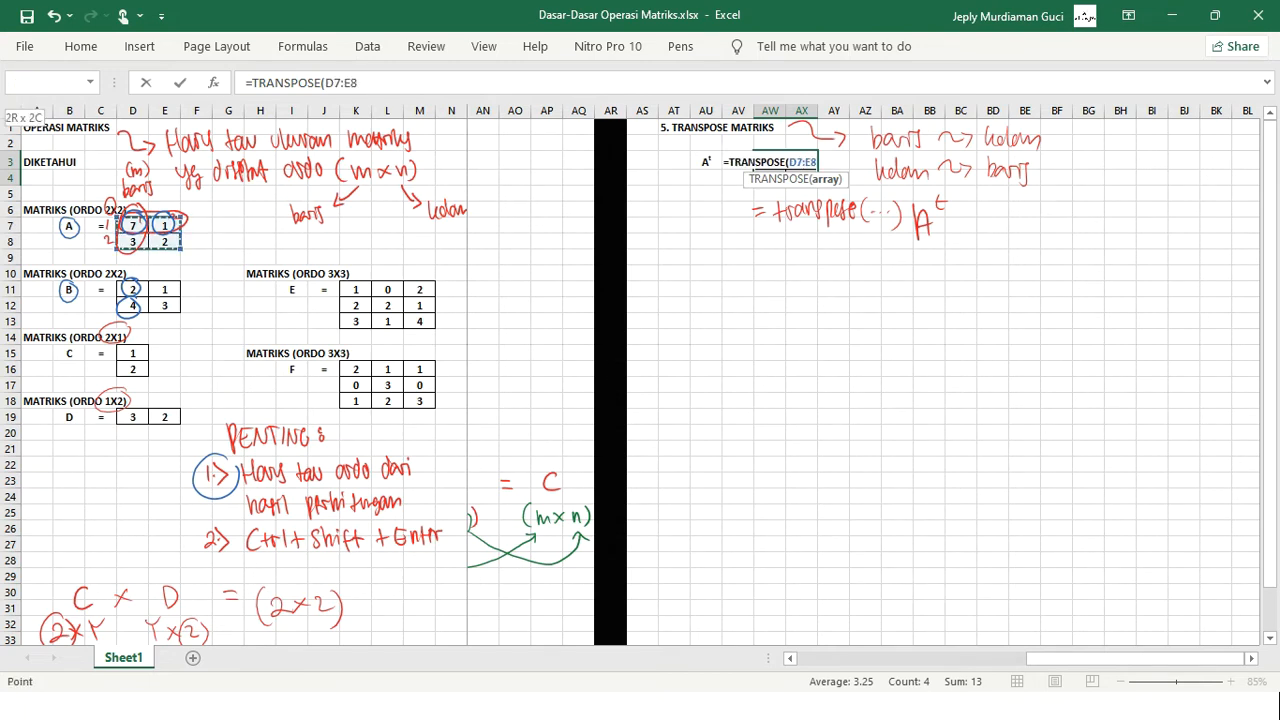
pyautogui.write(')')
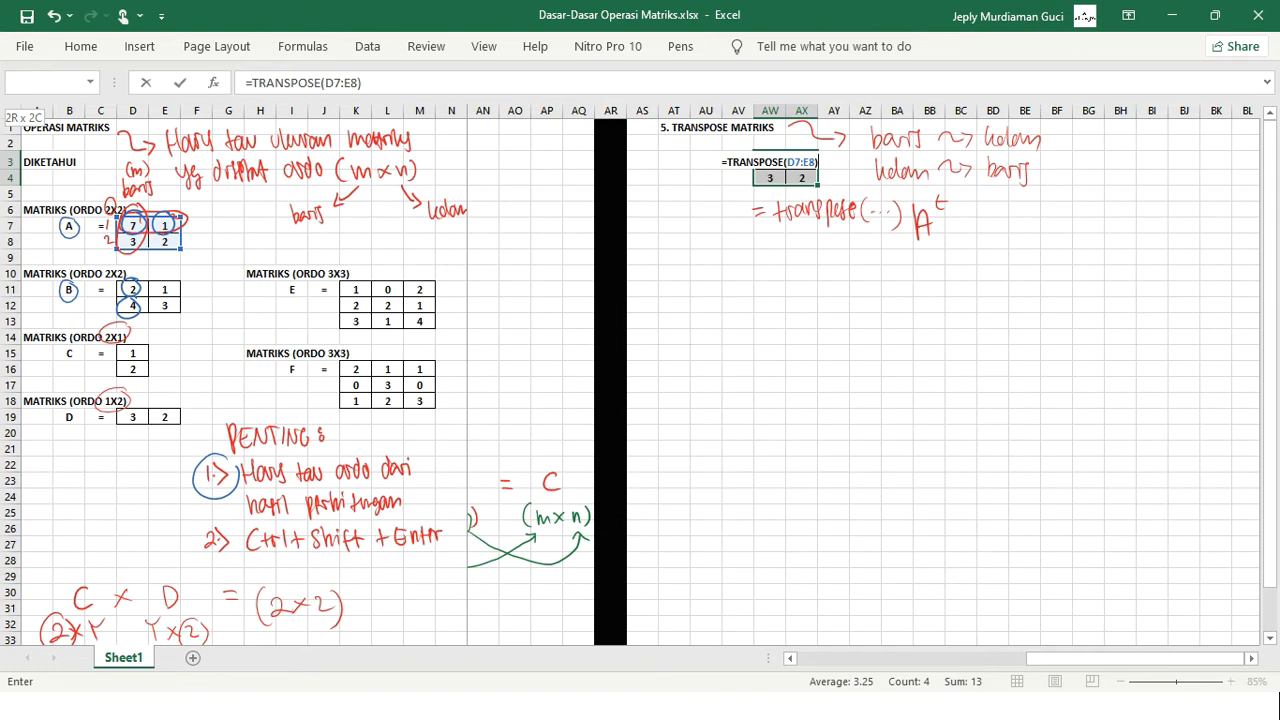
pyautogui.hotkey('ctrl', 'shift', 'Return')
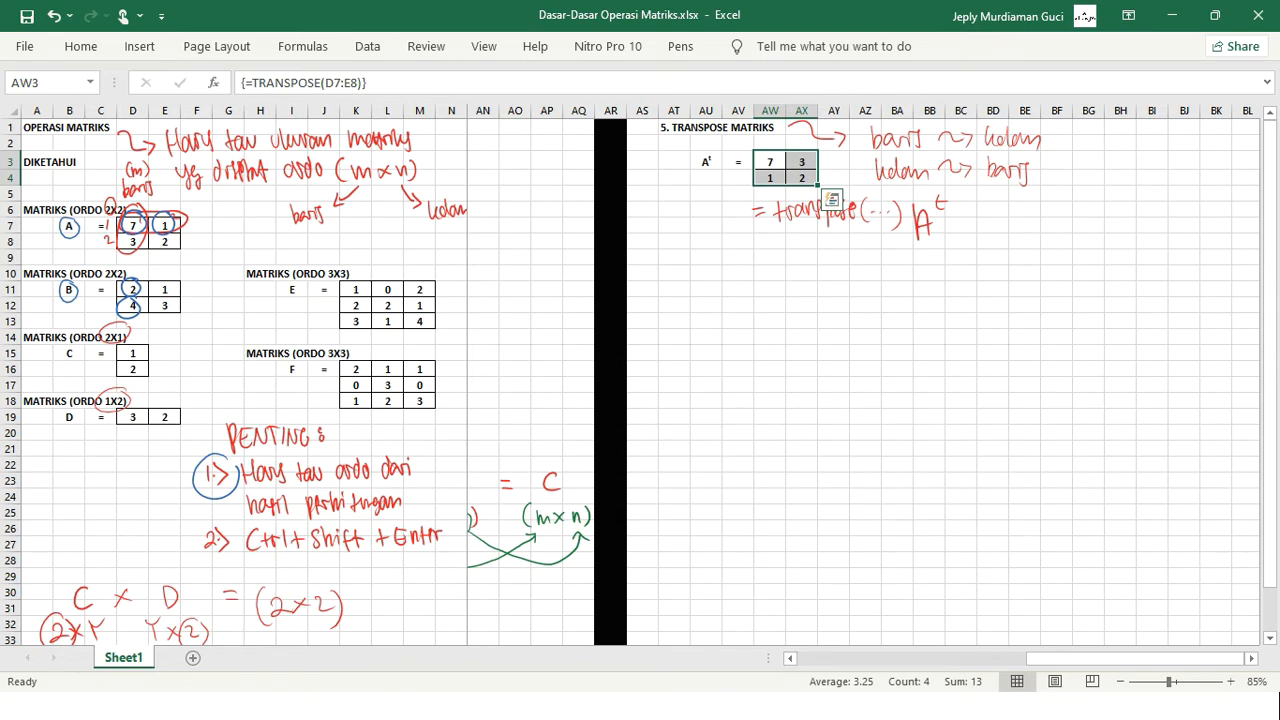
pyautogui.click(738, 194)
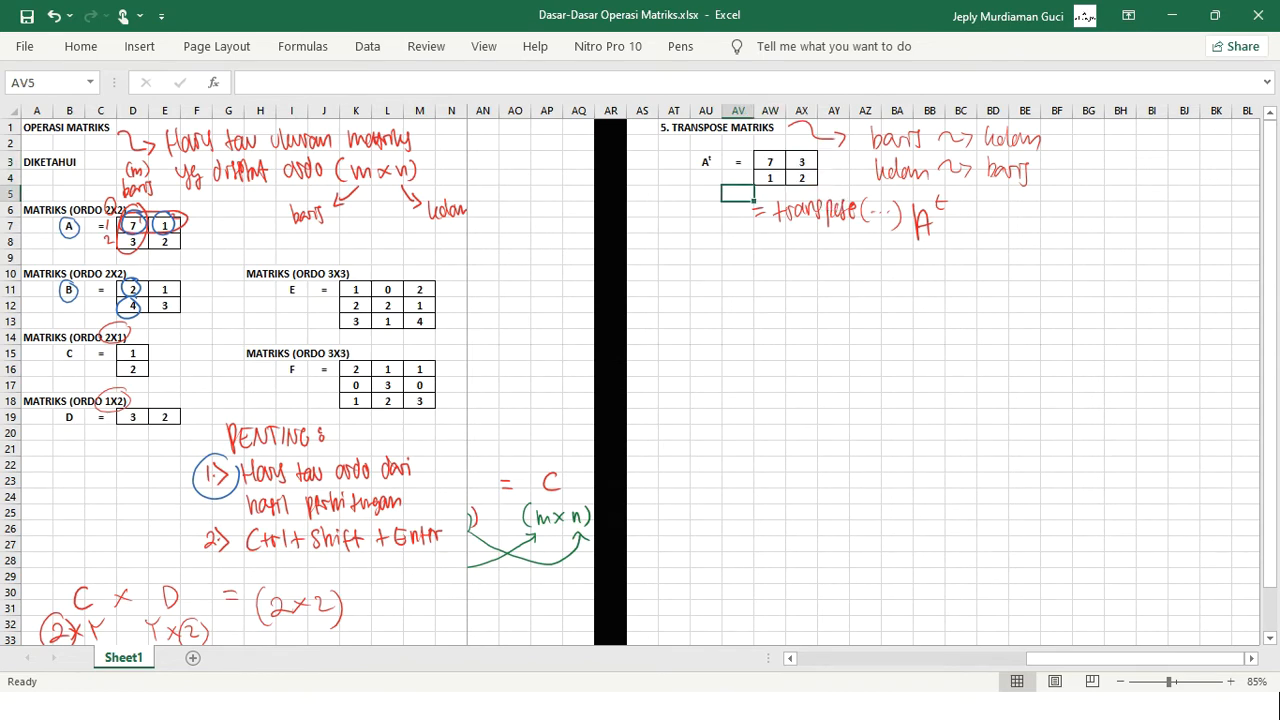
# Delete the blue ink circles around the 7 and the 1 in the first row of the original matrix A.
pyautogui.click(168, 225)
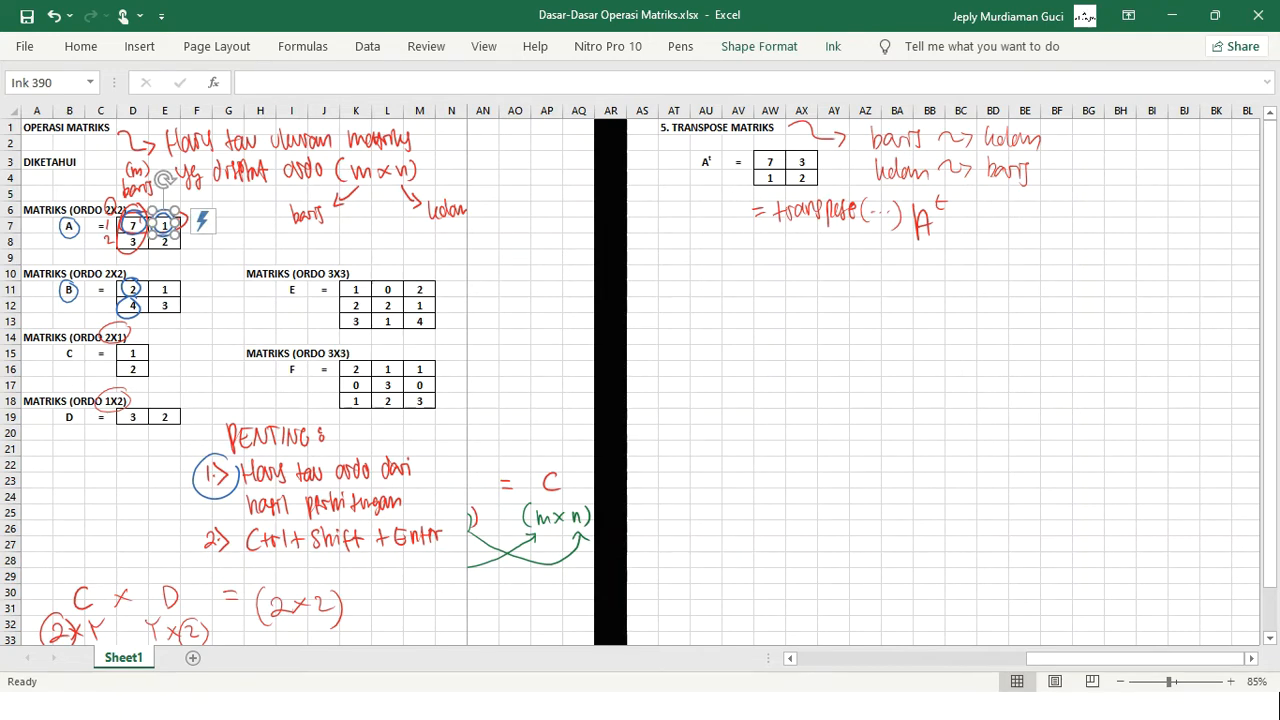
pyautogui.press('Delete')
pyautogui.click(133, 225)
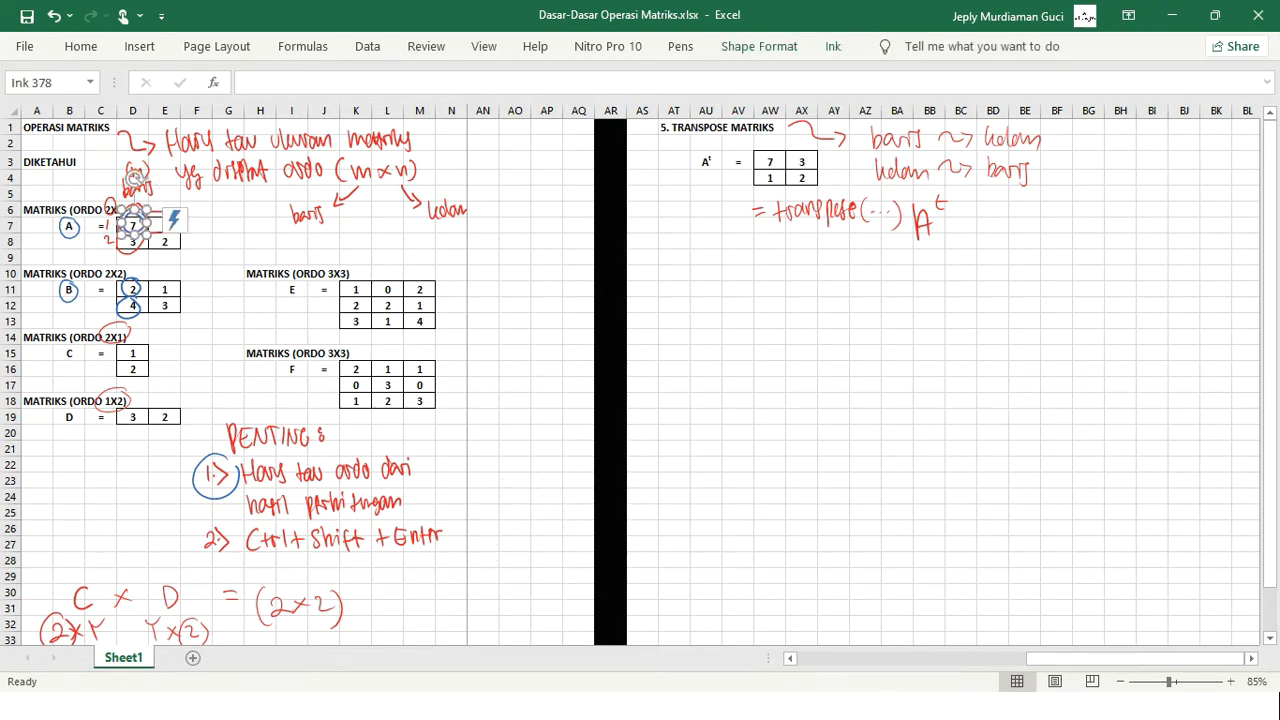
pyautogui.press('Delete')
pyautogui.click(133, 222)
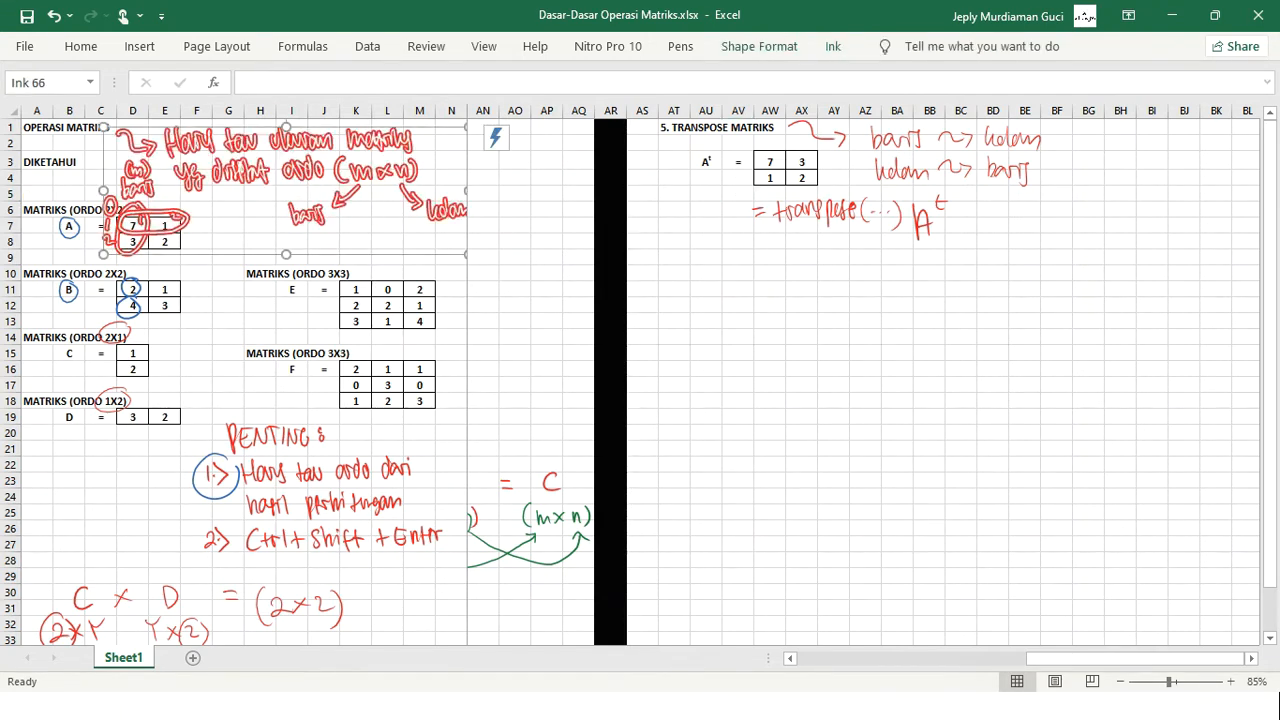
pyautogui.click(228, 273)
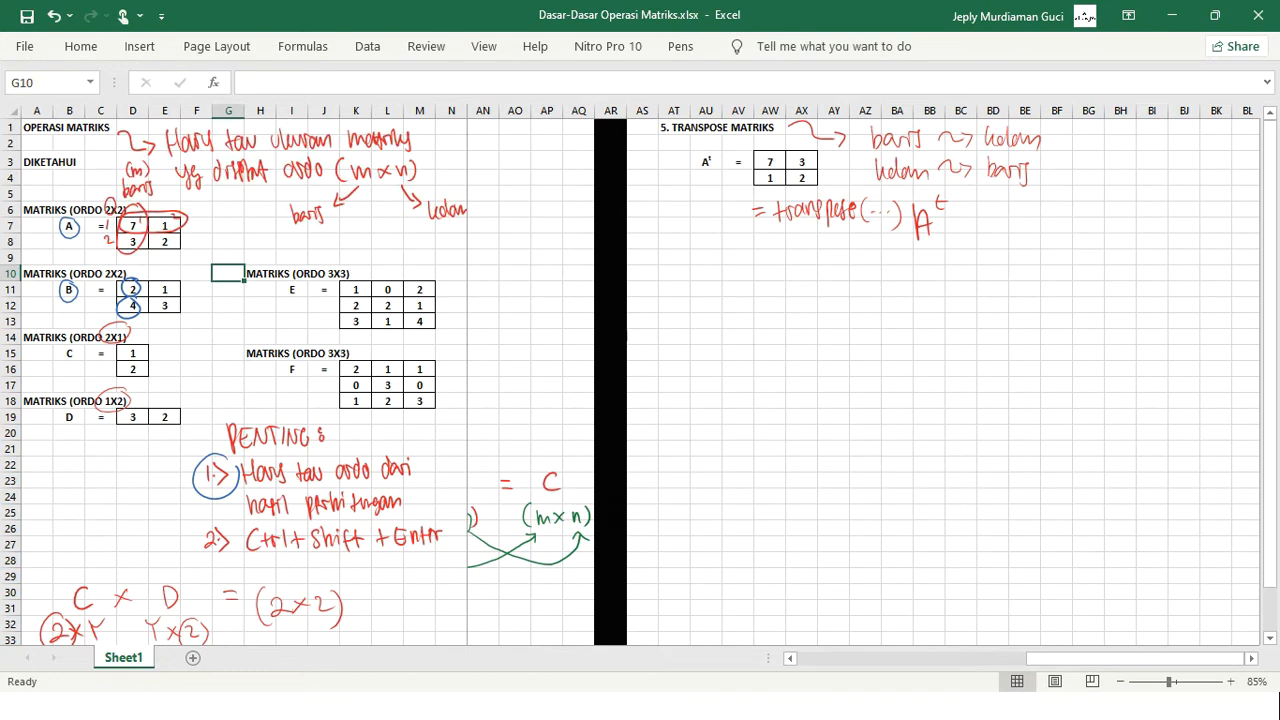
pyautogui.click(133, 222)
pyautogui.click(228, 273)
# In blue ink, tick the "baris → kolom" note and circle matrix A's first column and the transposed matrix's first row.
pyautogui.click(680, 46)
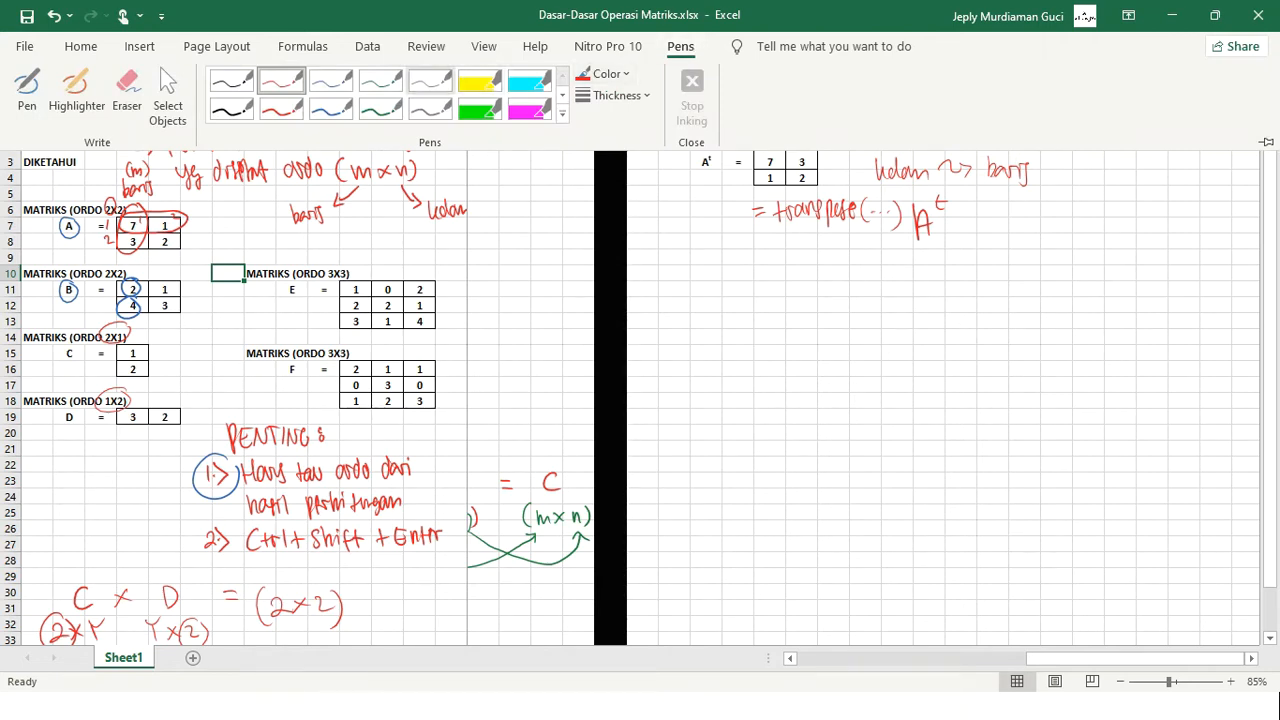
pyautogui.click(331, 81)
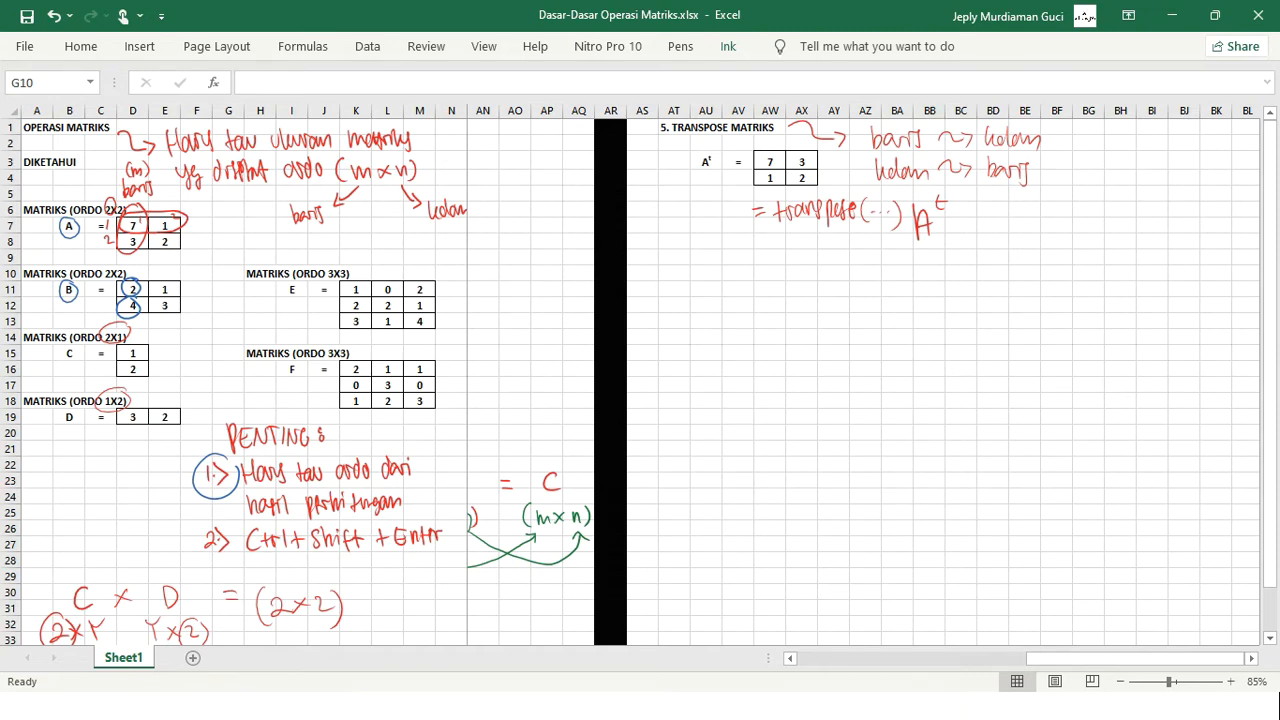
pyautogui.moveTo(1053, 137); pyautogui.dragTo(1075, 132)
pyautogui.moveTo(128, 210); pyautogui.dragTo(140, 212)
pyautogui.moveTo(142, 214); pyautogui.dragTo(136, 260)
pyautogui.moveTo(800, 146); pyautogui.dragTo(806, 148)
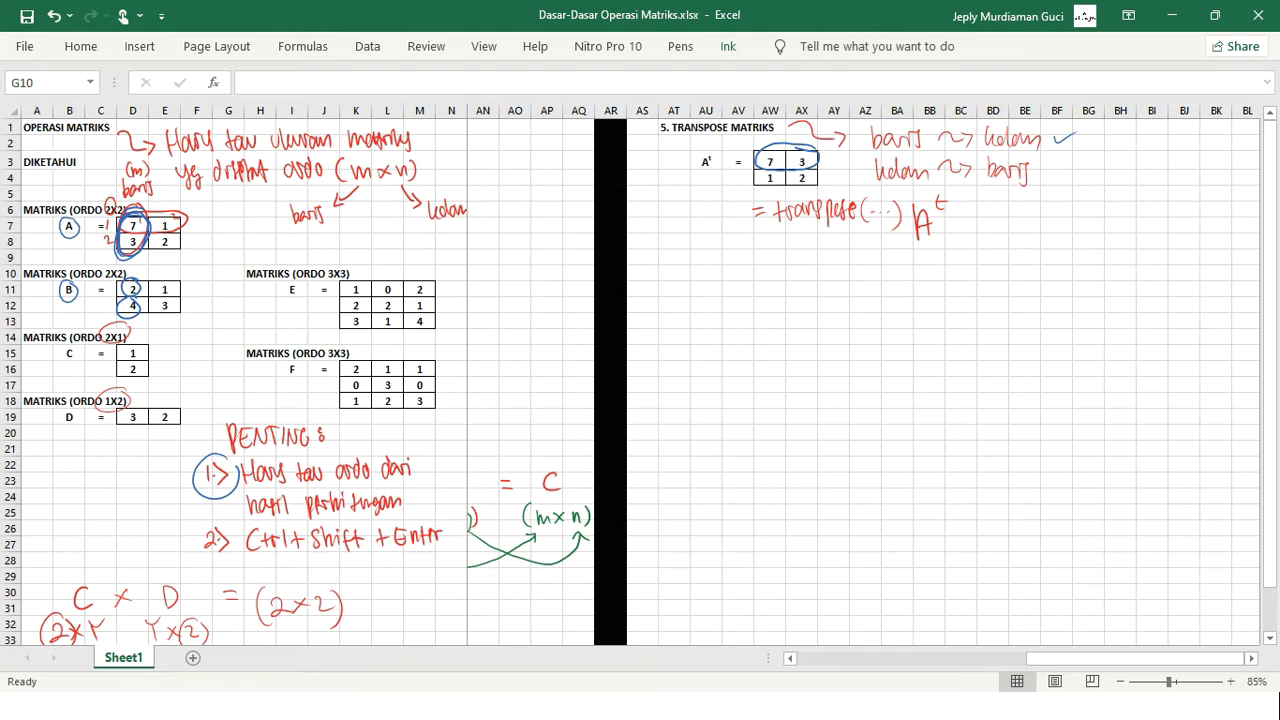
# Circle matrix A's second column and the transposed matrix's second row in blue ink, and tick the "kolom → baris" note.
pyautogui.moveTo(168, 207); pyautogui.dragTo(162, 210)
pyautogui.moveTo(818, 168); pyautogui.dragTo(822, 180)
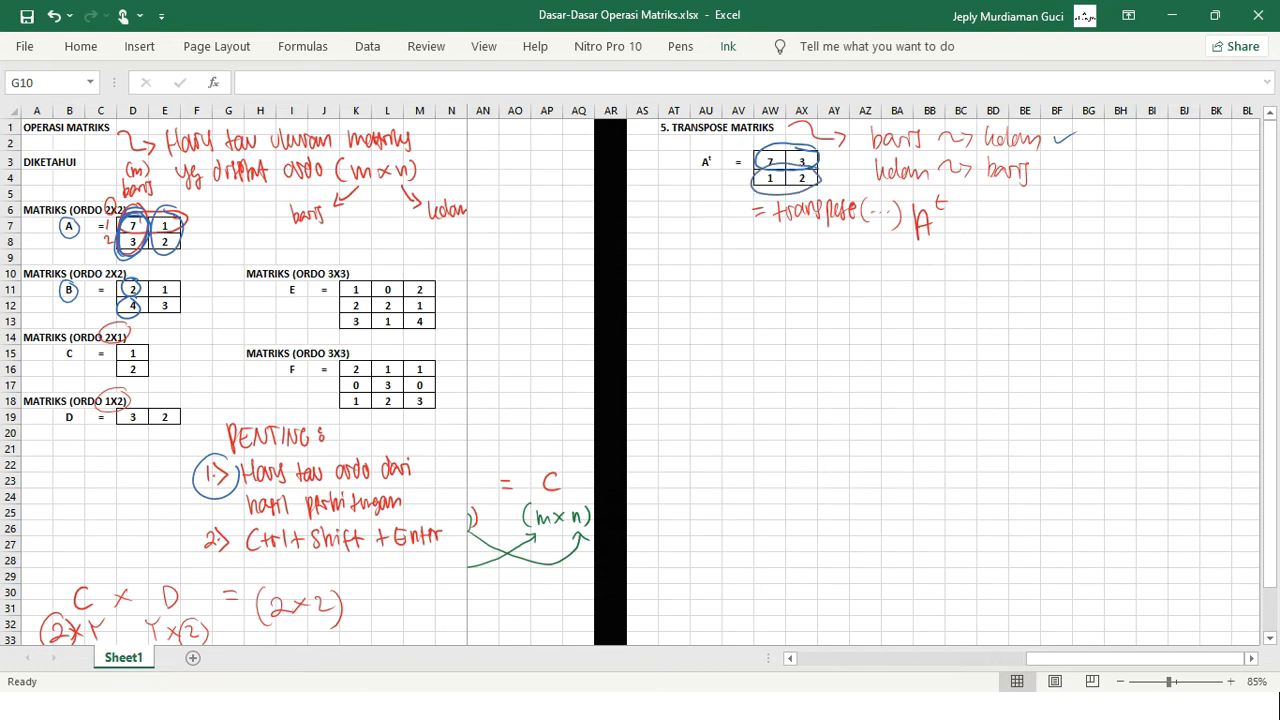
pyautogui.moveTo(1043, 170); pyautogui.dragTo(1067, 164)
# Copy the "5. TRANSPOSE MATRIKS" heading from AT1 to AT9.
pyautogui.moveTo(673, 127); pyautogui.dragTo(738, 127)
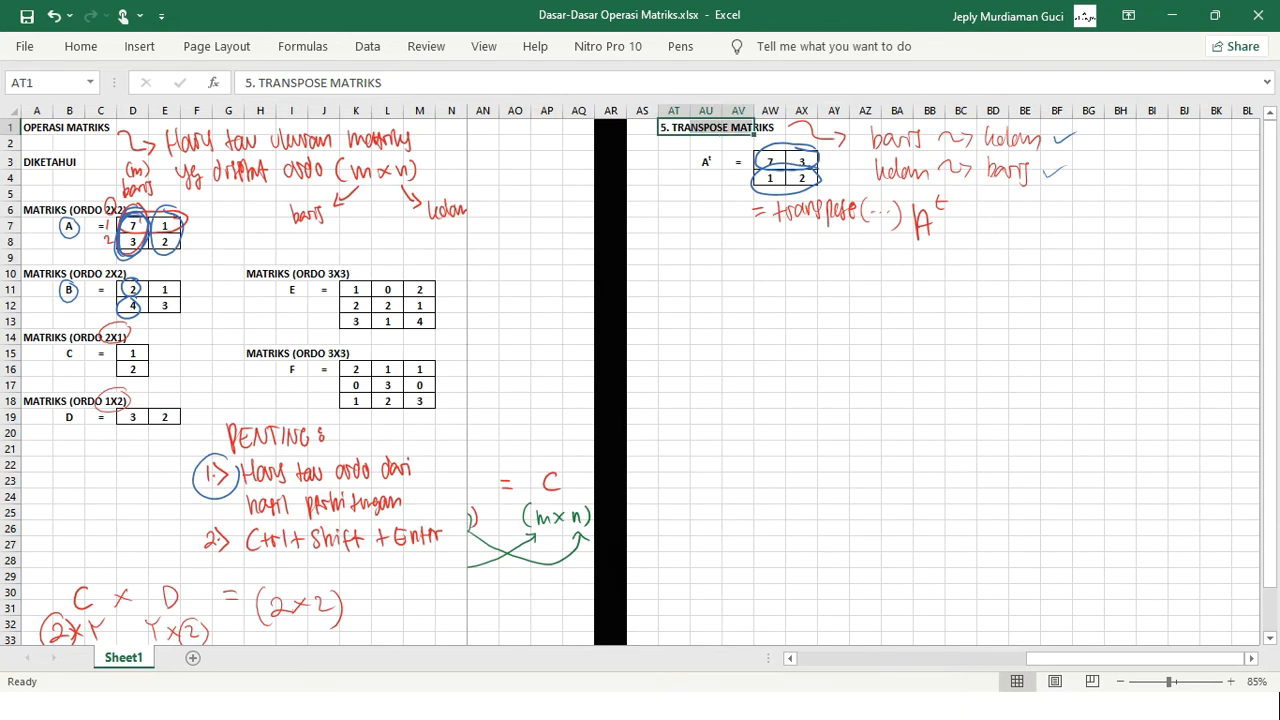
pyautogui.hotkey('ctrl', 'c')
pyautogui.press('Down')
pyautogui.press('Down')
pyautogui.press('Down')
pyautogui.press('Down')
pyautogui.press('Down')
pyautogui.press('Down')
pyautogui.press('Down')
pyautogui.press('Down')
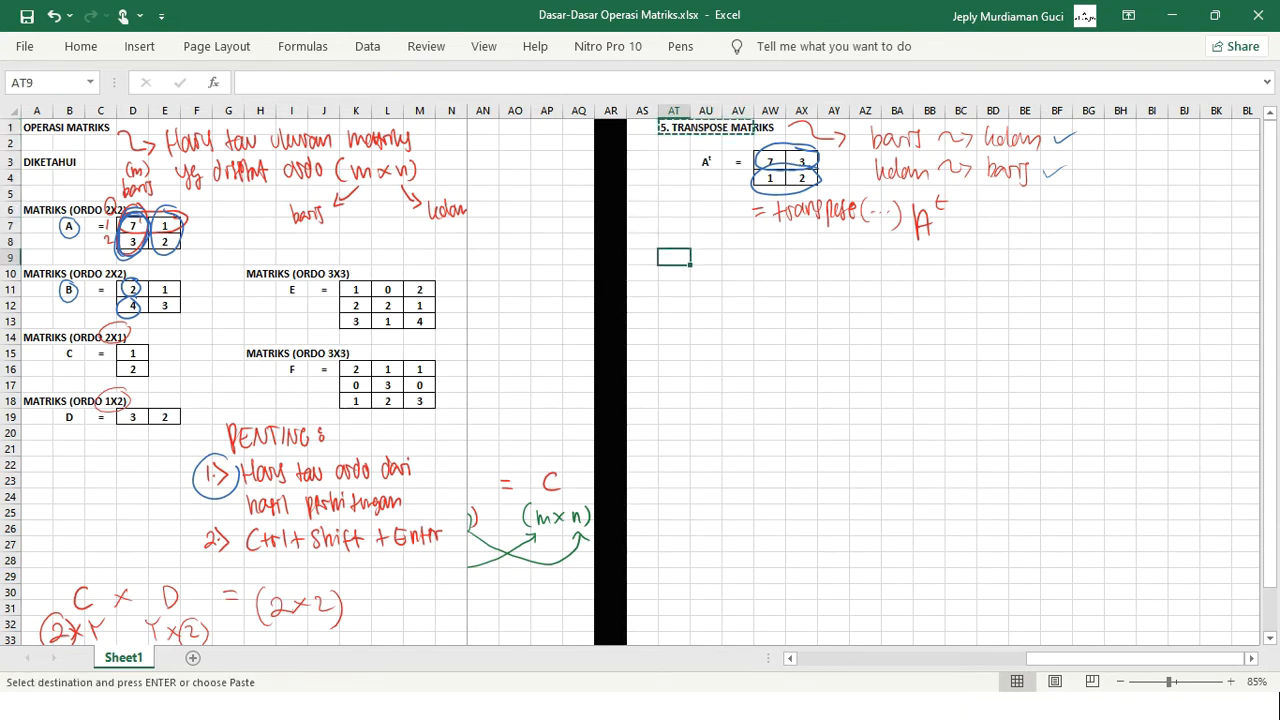
pyautogui.hotkey('ctrl', 'v')
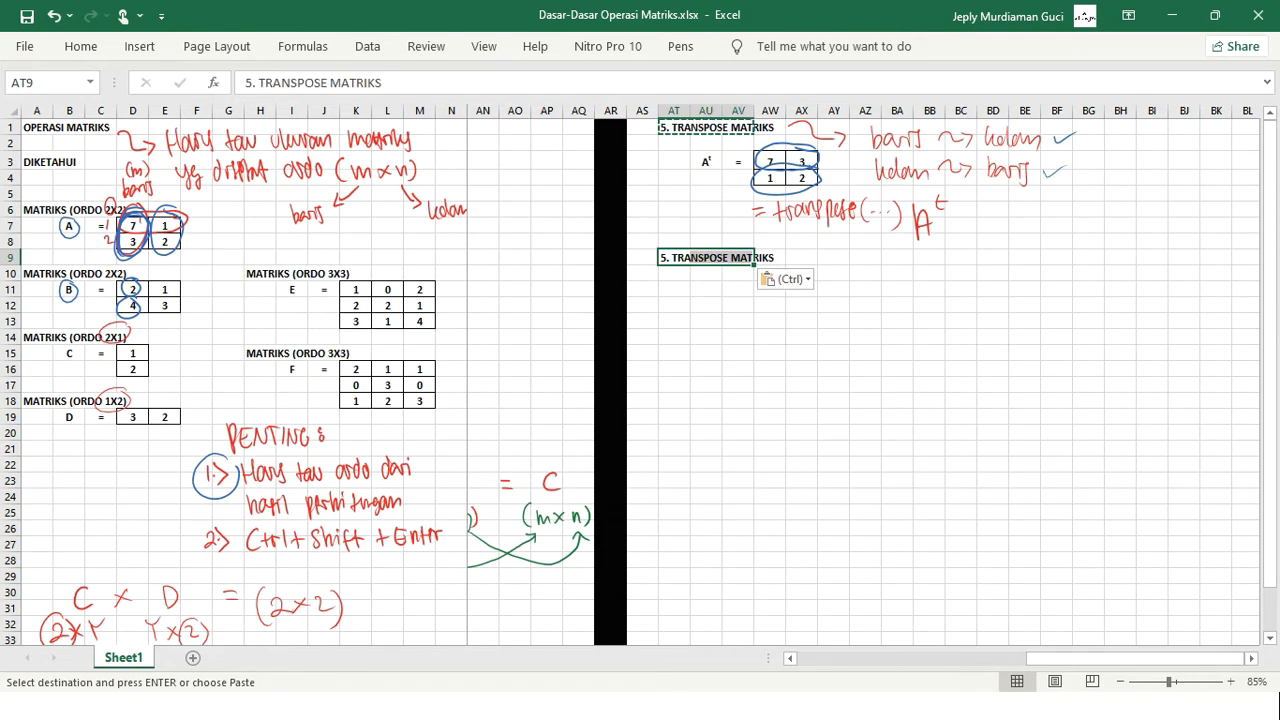
# Change the heading text in AT9 to "6. DETERMINAN".
pyautogui.press('F2')
pyautogui.press('Home')
pyautogui.press('Delete')
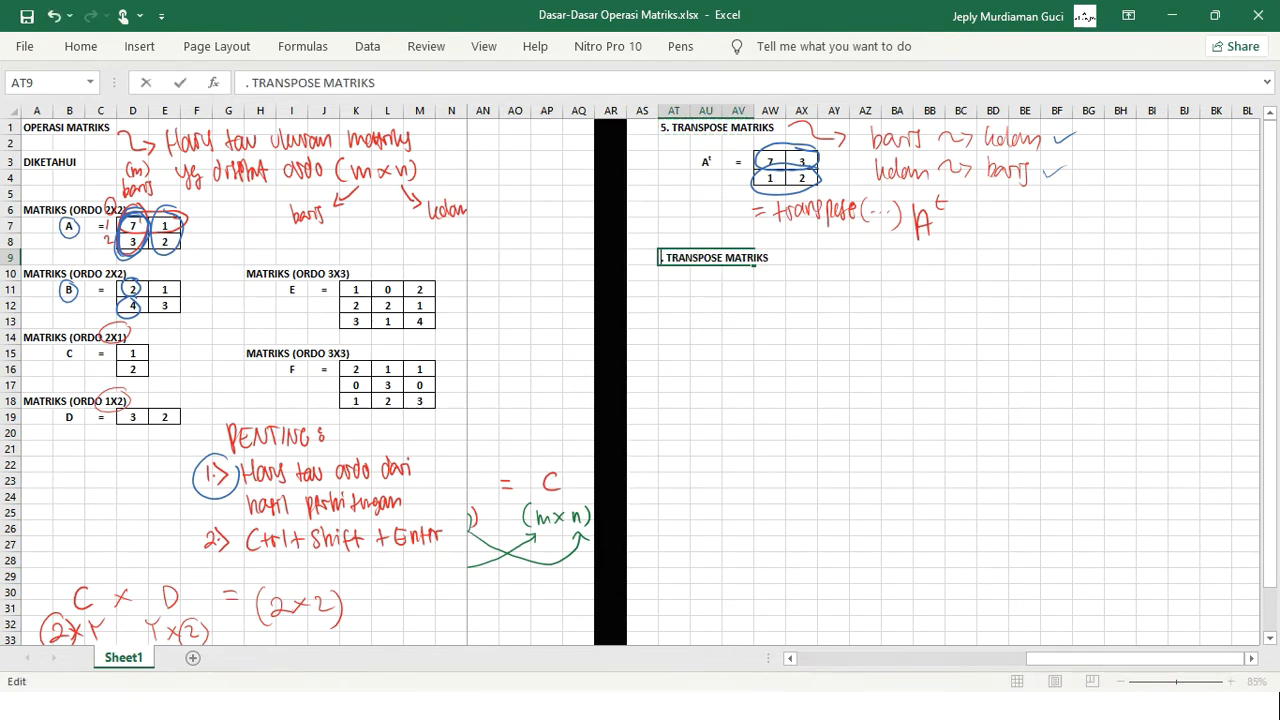
pyautogui.write('6')
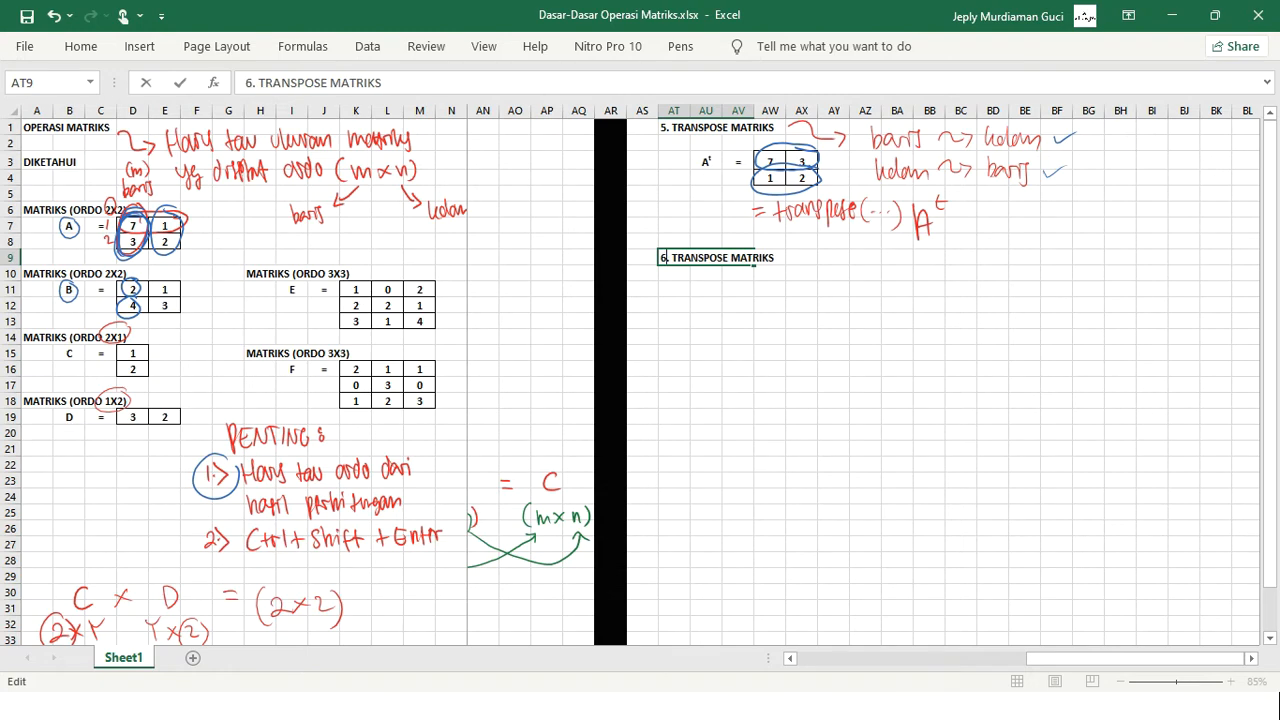
pyautogui.press('Right')
pyautogui.hotkey('shift', 'Right')
pyautogui.hotkey('shift', 'Right')
pyautogui.hotkey('shift', 'Right')
pyautogui.hotkey('shift', 'Right')
pyautogui.hotkey('shift', 'Right')
pyautogui.hotkey('shift', 'Right')
pyautogui.hotkey('shift', 'Right')
pyautogui.hotkey('shift', 'Right')
pyautogui.hotkey('shift', 'Right')
pyautogui.hotkey('shift', 'Right')
pyautogui.hotkey('shift', 'Right')
pyautogui.hotkey('shift', 'Right')
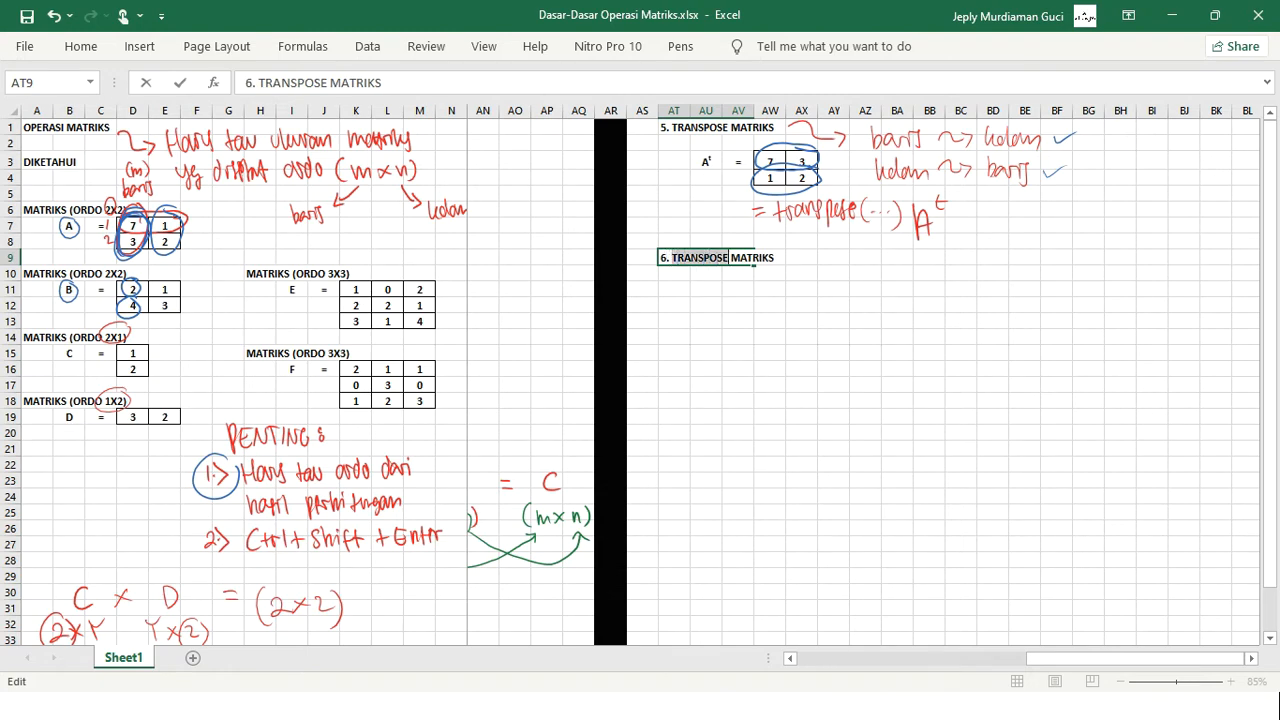
pyautogui.hotkey('shift', 'Right')
pyautogui.hotkey('shift', 'Right')
pyautogui.hotkey('shift', 'Right')
pyautogui.hotkey('shift', 'Right')
pyautogui.hotkey('shift', 'Right')
pyautogui.write('DE')
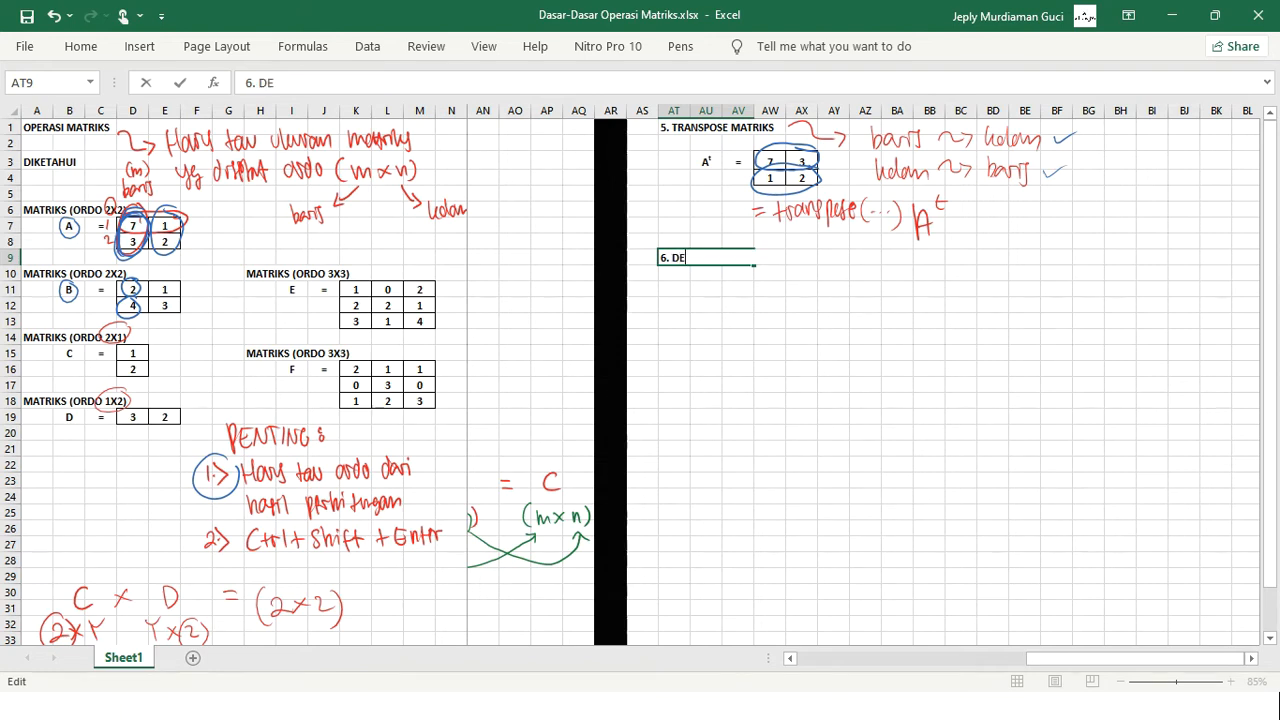
pyautogui.write('TERMINAN')
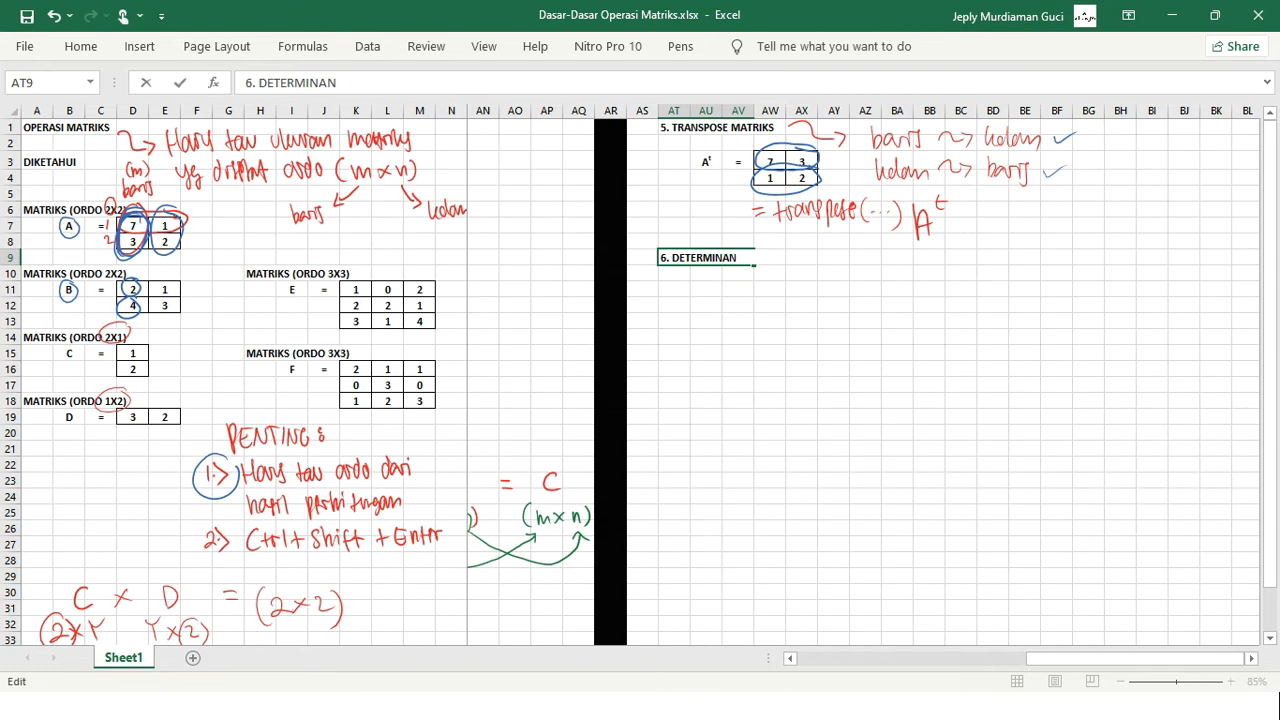
pyautogui.click(1025, 592)
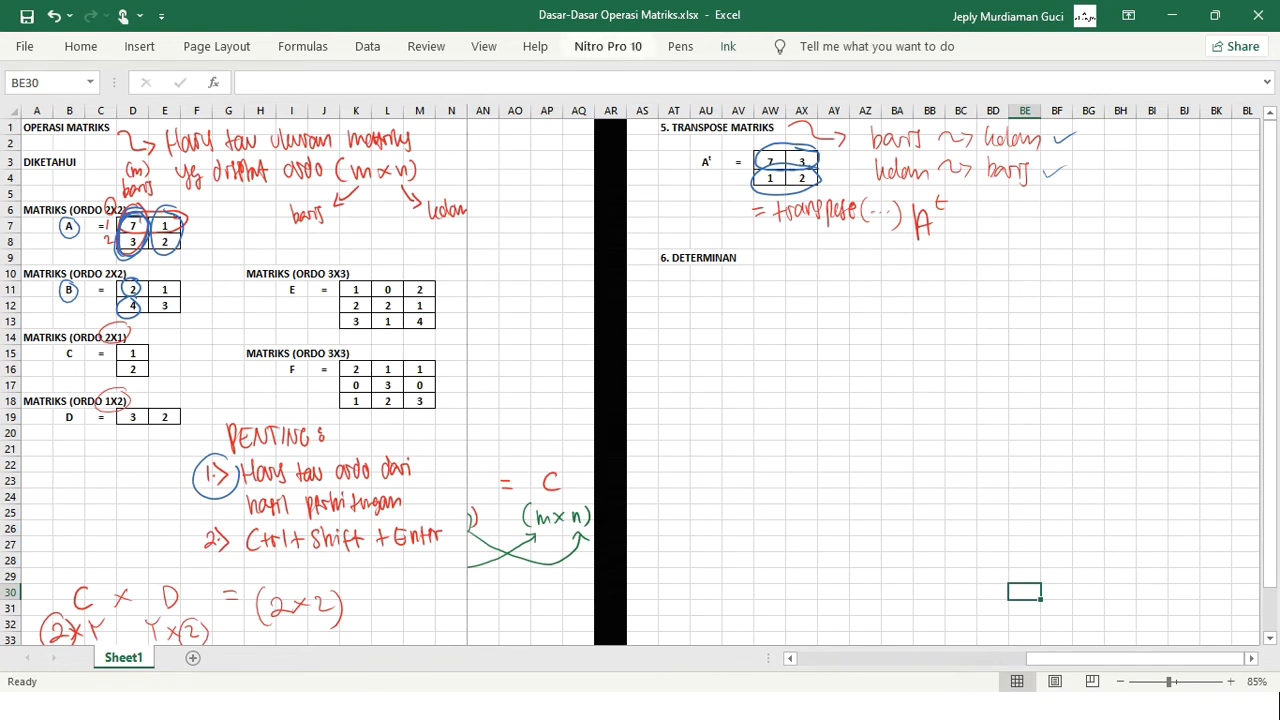
# In red ink, draw an arrow from the "6. DETERMINAN" heading and handwrite "det A atau |A|" beside it.
pyautogui.click(680, 46)
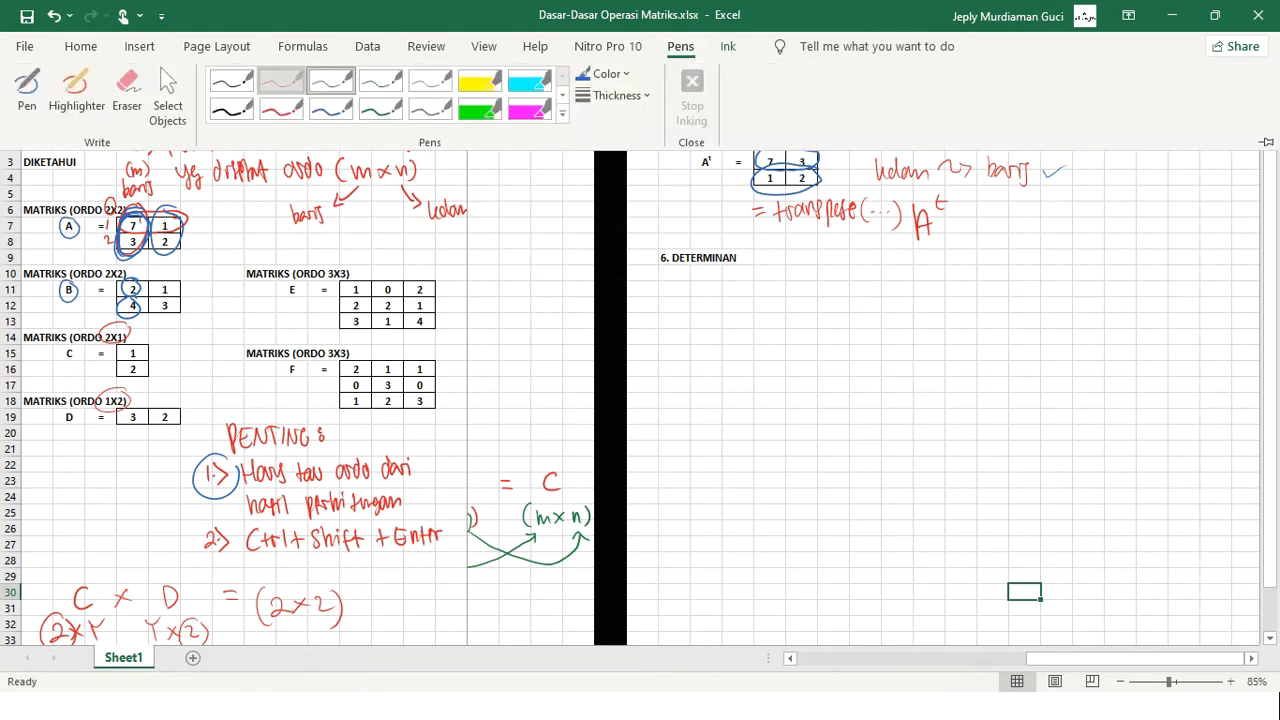
pyautogui.click(282, 81)
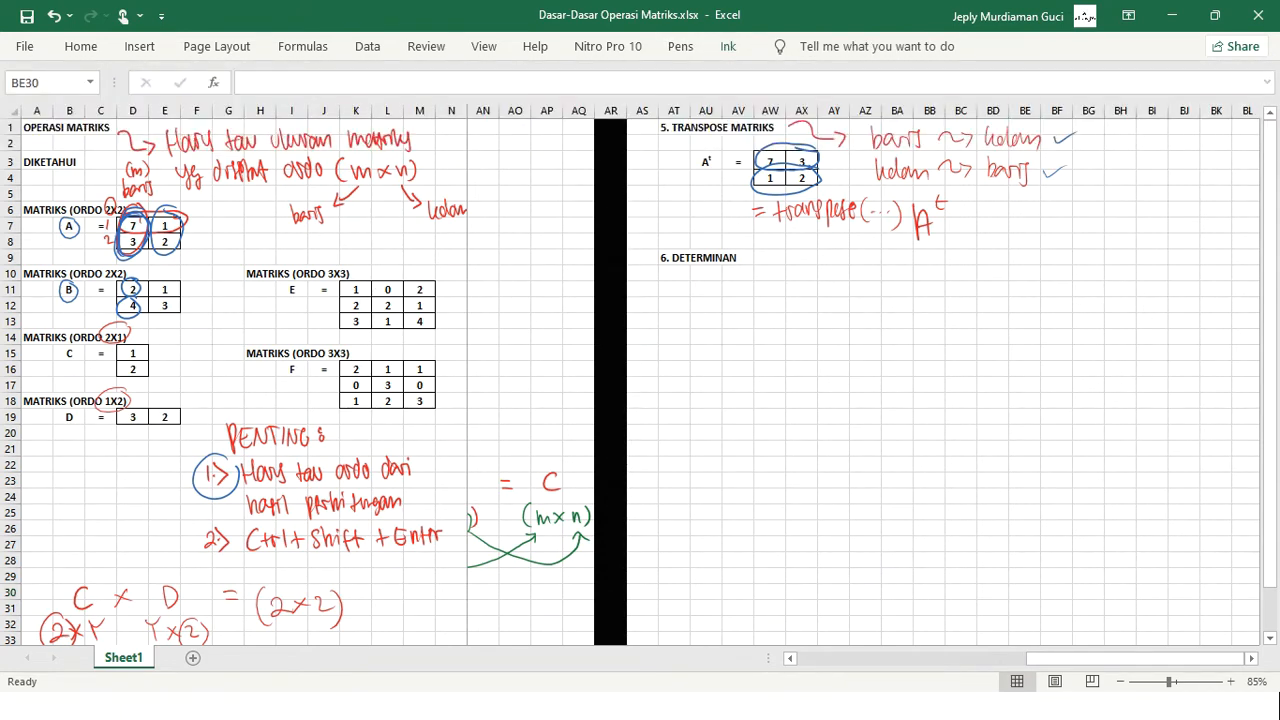
pyautogui.moveTo(756, 257); pyautogui.dragTo(798, 281)
pyautogui.moveTo(828, 268); pyautogui.dragTo(837, 282)
pyautogui.moveTo(842, 263)
pyautogui.mouseDown()
pyautogui.moveTo(842, 283)
pyautogui.moveTo(871, 282)
pyautogui.mouseUp()
pyautogui.moveTo(859, 273); pyautogui.dragTo(957, 280)
pyautogui.moveTo(961, 257); pyautogui.dragTo(967, 280)
pyautogui.moveTo(958, 270); pyautogui.dragTo(973, 284)
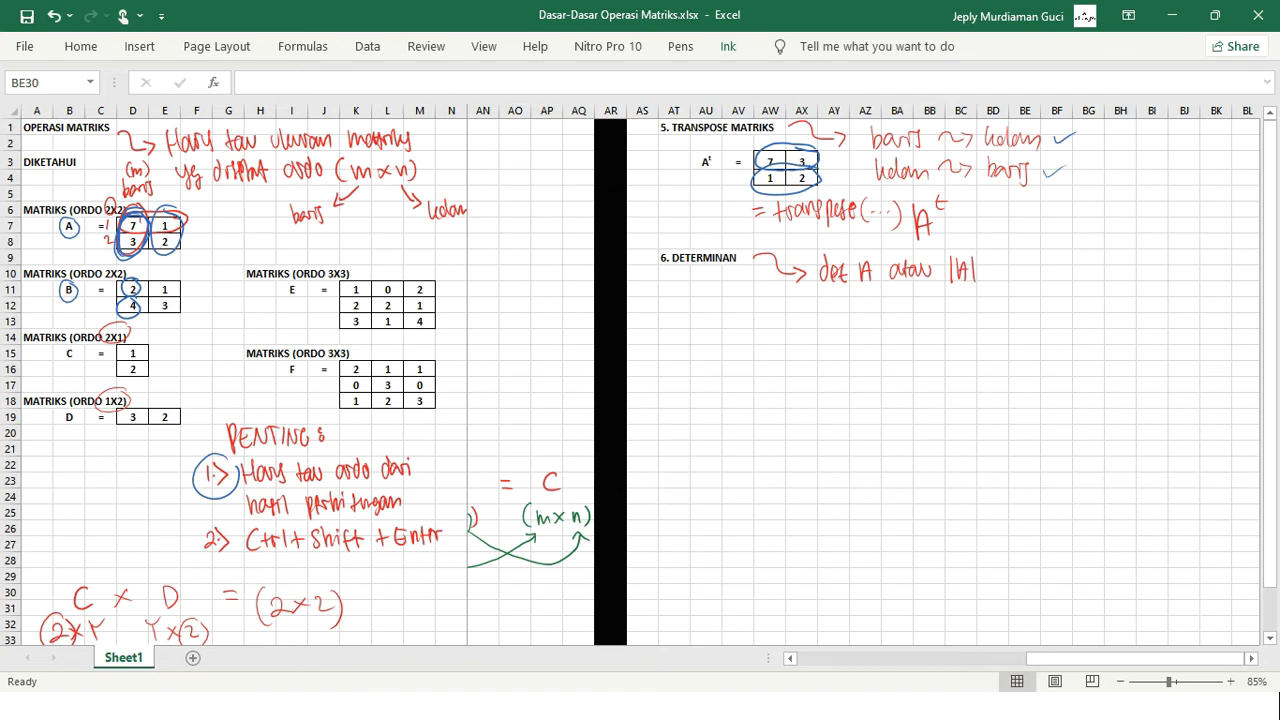
# Draw a red arrow below |A| and handwrite "persyaratan", "jumlah baris = jmlh kolom" and "m = n".
pyautogui.moveTo(984, 266)
pyautogui.mouseDown()
pyautogui.moveTo(1004, 286)
pyautogui.moveTo(950, 330)
pyautogui.moveTo(976, 306)
pyautogui.moveTo(992, 330)
pyautogui.moveTo(1050, 316)
pyautogui.mouseUp()
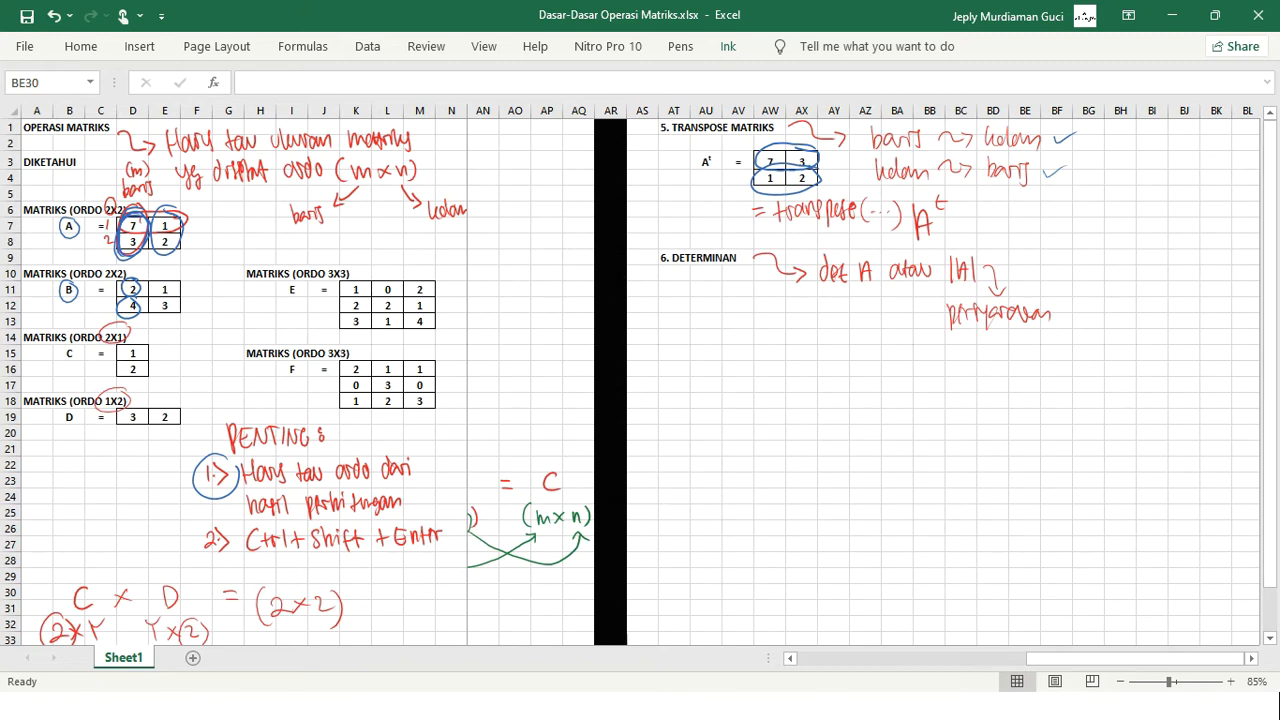
pyautogui.moveTo(960, 338)
pyautogui.mouseDown()
pyautogui.moveTo(966, 358)
pyautogui.moveTo(1094, 354)
pyautogui.moveTo(1107, 340)
pyautogui.mouseUp()
pyautogui.moveTo(1108, 344)
pyautogui.mouseDown()
pyautogui.moveTo(1115, 329)
pyautogui.moveTo(1135, 348)
pyautogui.moveTo(1178, 346)
pyautogui.mouseUp()
pyautogui.moveTo(1032, 364); pyautogui.dragTo(1115, 378)
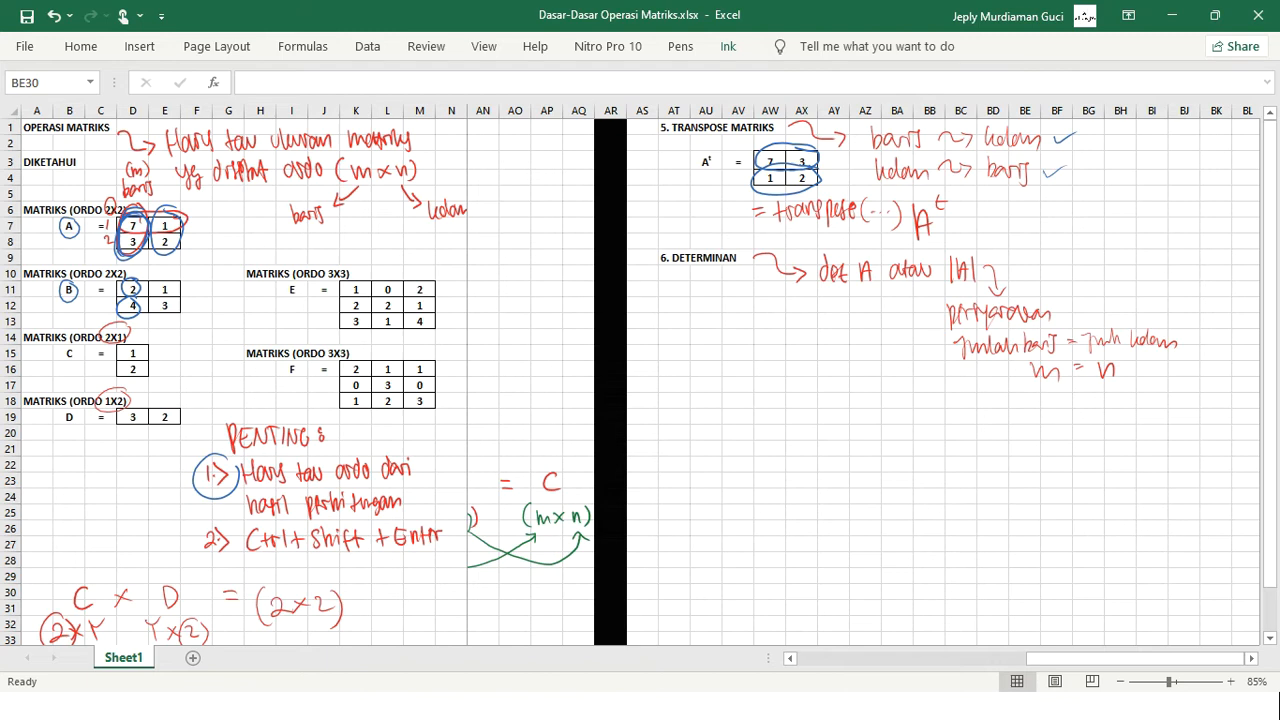
# Circle the labels of matrices C and D in red ink and mark each with a cross.
pyautogui.moveTo(74, 341); pyautogui.dragTo(49, 371)
pyautogui.moveTo(55, 358)
pyautogui.mouseDown()
pyautogui.moveTo(37, 368)
pyautogui.moveTo(66, 408)
pyautogui.moveTo(45, 435)
pyautogui.mouseUp()
pyautogui.moveTo(45, 418); pyautogui.dragTo(31, 434)
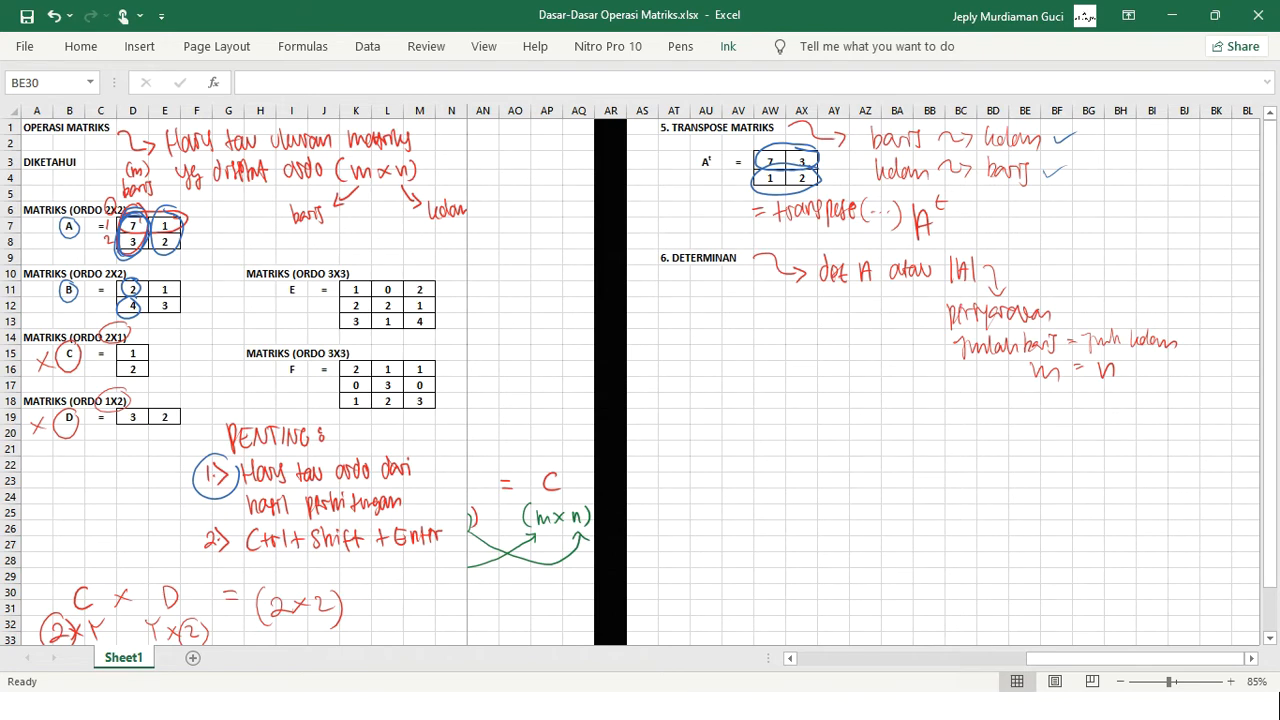
pyautogui.moveTo(706, 161); pyautogui.dragTo(740, 163)
pyautogui.click(768, 183)
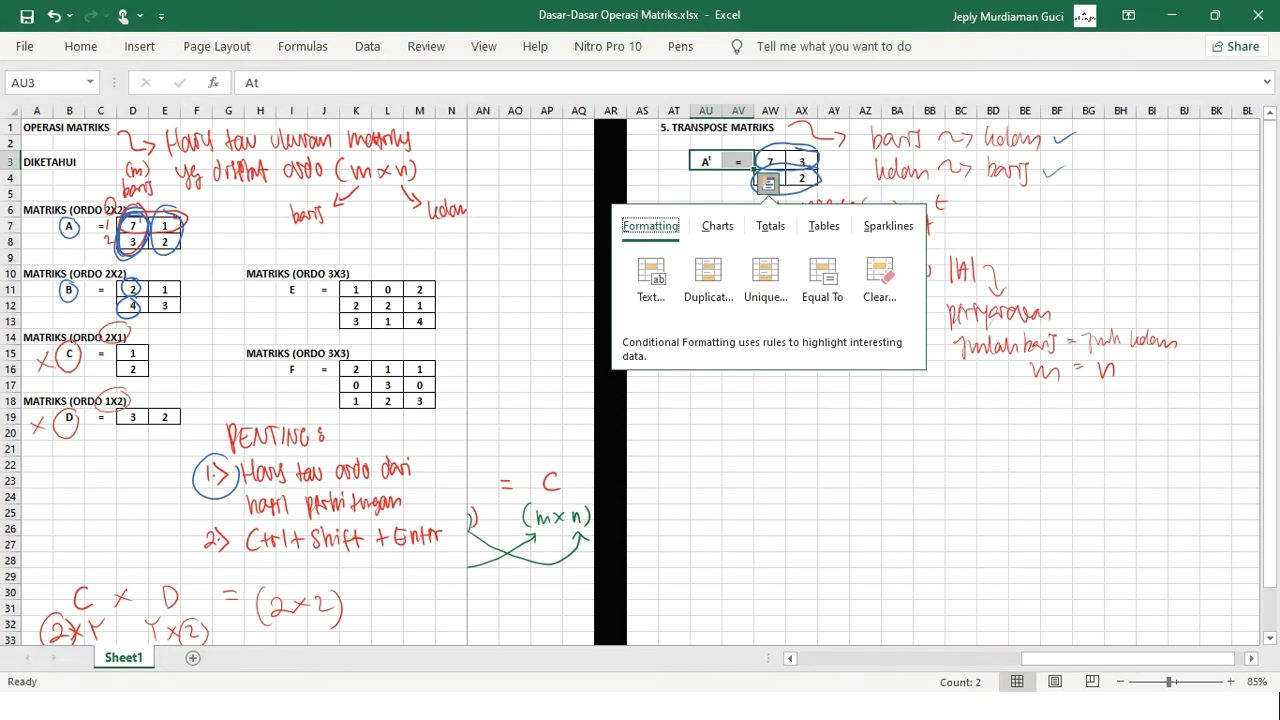
pyautogui.click(738, 385)
pyautogui.click(738, 385)
# Copy the transpose label and its equals sign from AU3:AV3 to AU12.
pyautogui.moveTo(706, 161); pyautogui.dragTo(738, 161)
pyautogui.hotkey('ctrl', 'c')
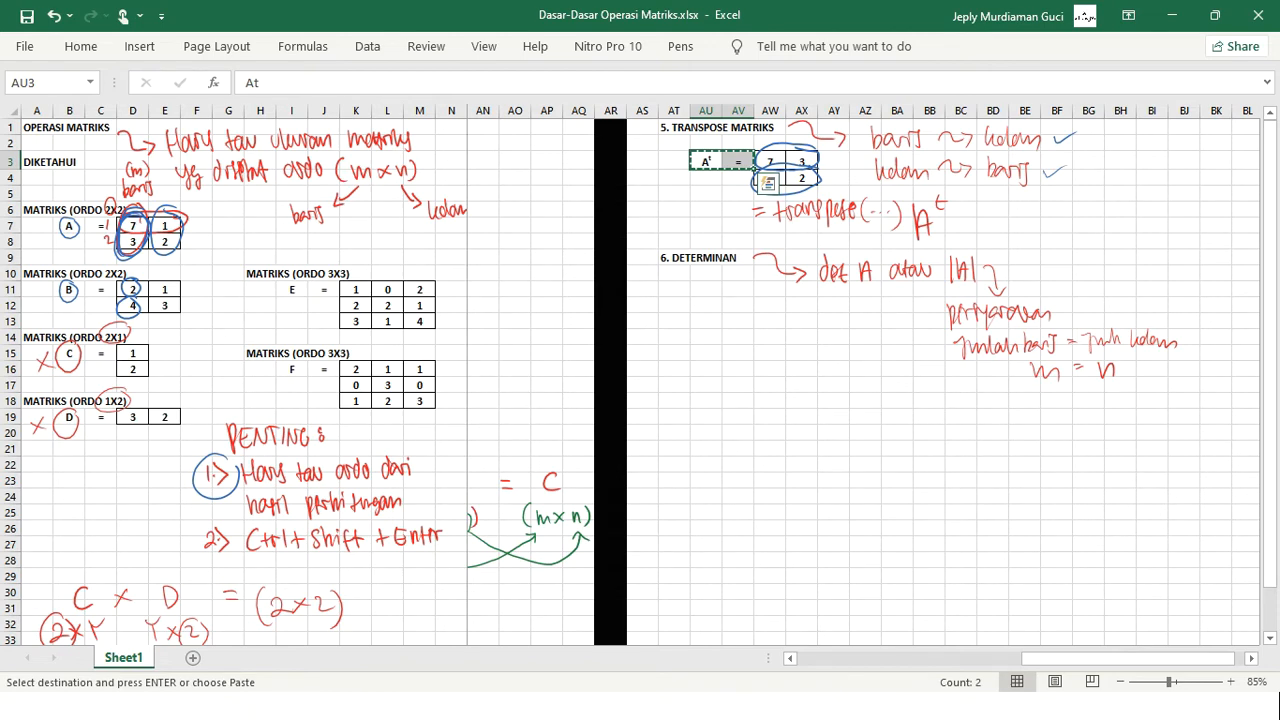
pyautogui.click(706, 289)
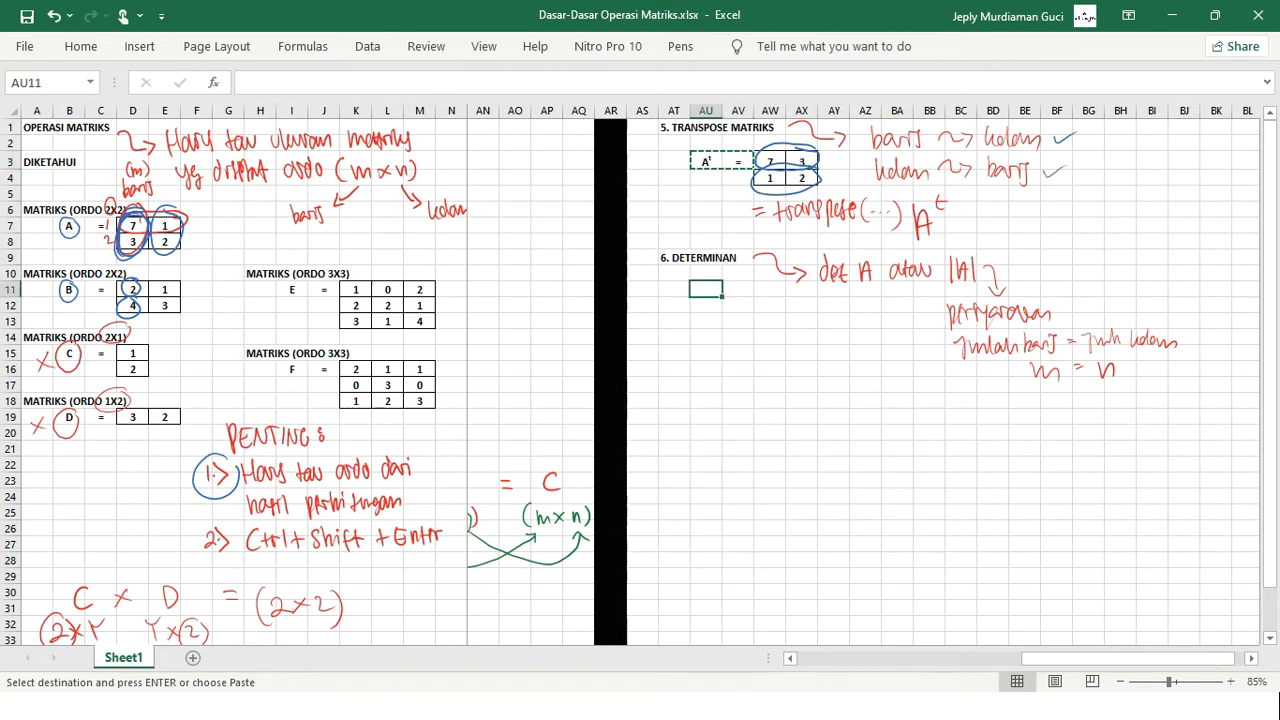
pyautogui.click(706, 305)
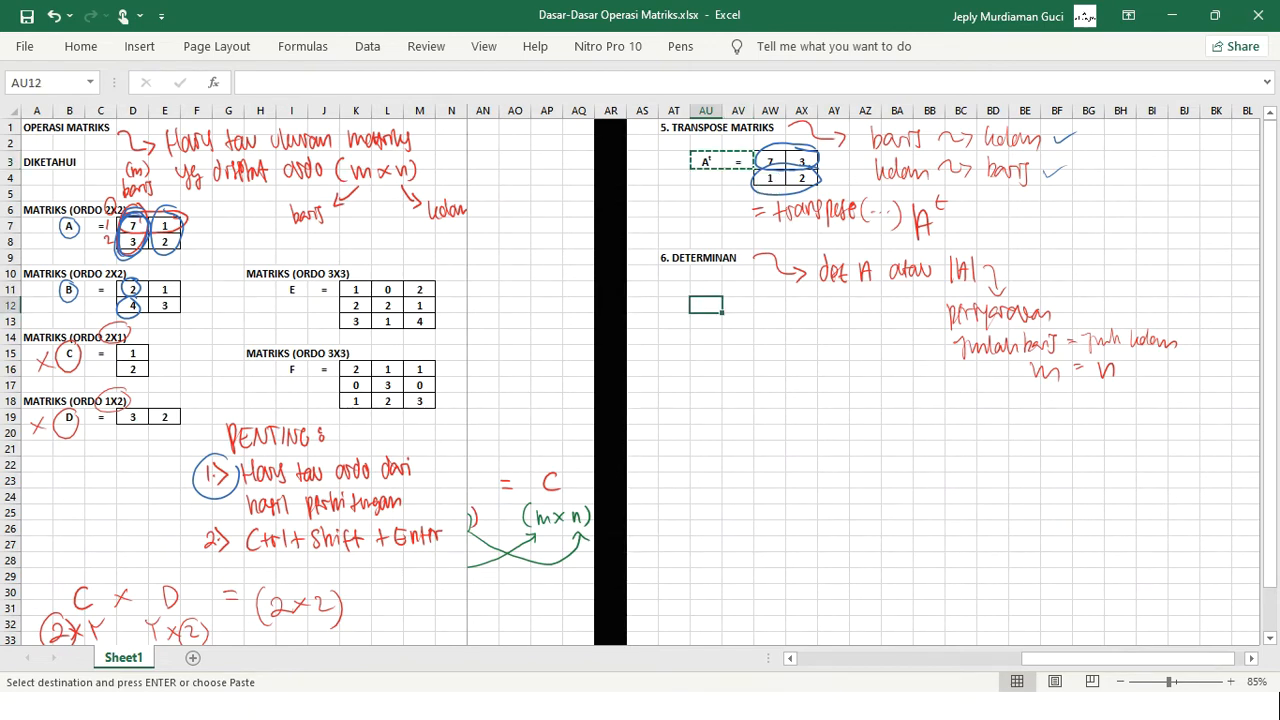
pyautogui.hotkey('ctrl', 'v')
# Change the label in AU12 to "det A".
pyautogui.press('F2')
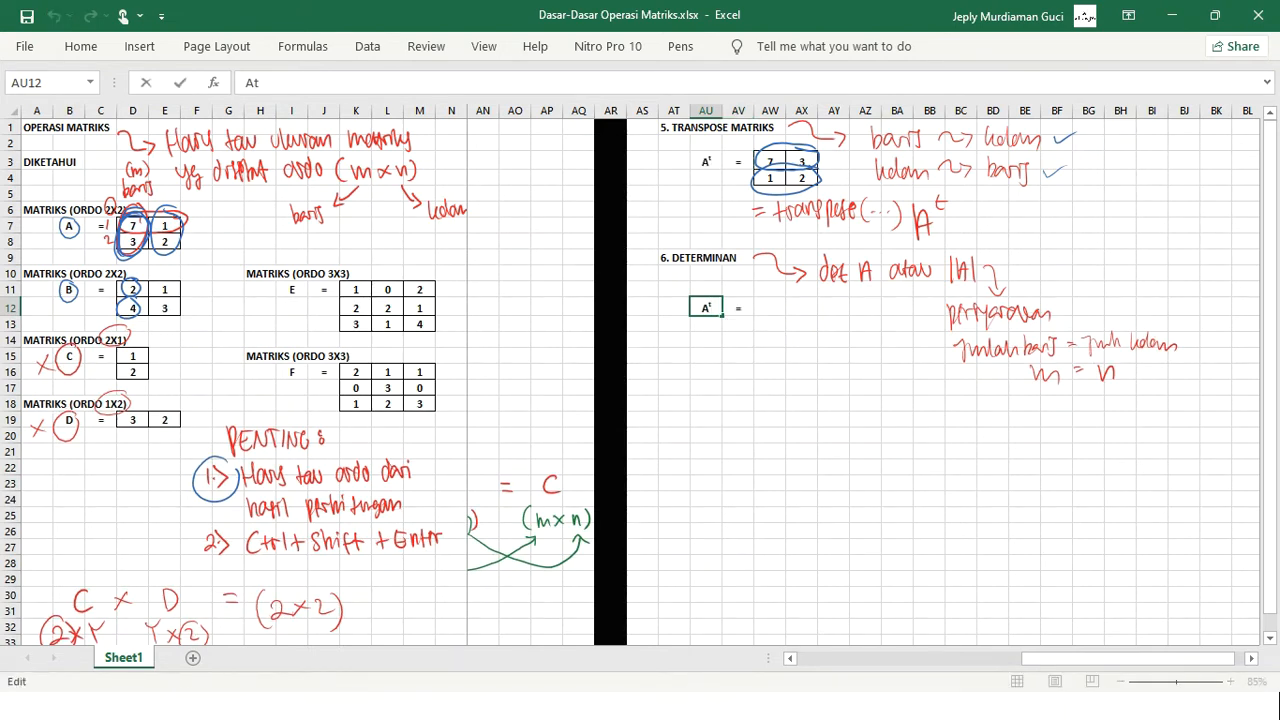
pyautogui.press('BackSpace')
pyautogui.press('capslock')
pyautogui.press('Home')
pyautogui.write('det')
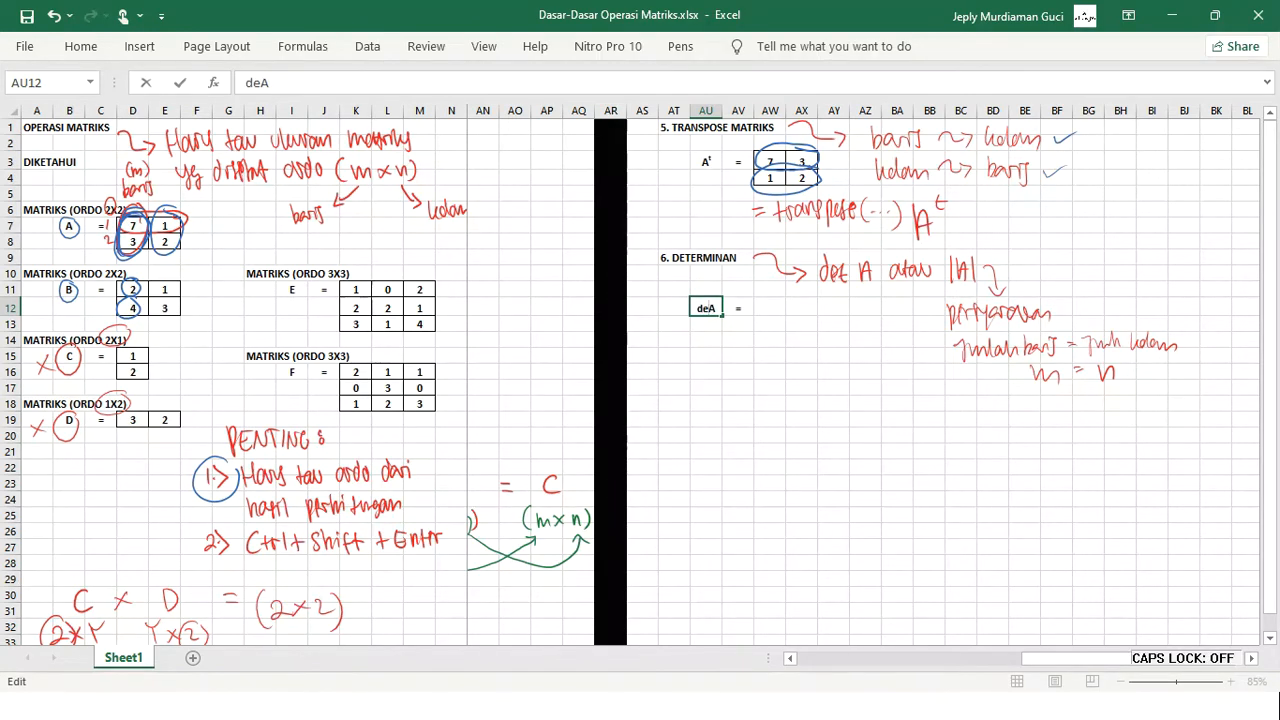
pyautogui.press('capslock')
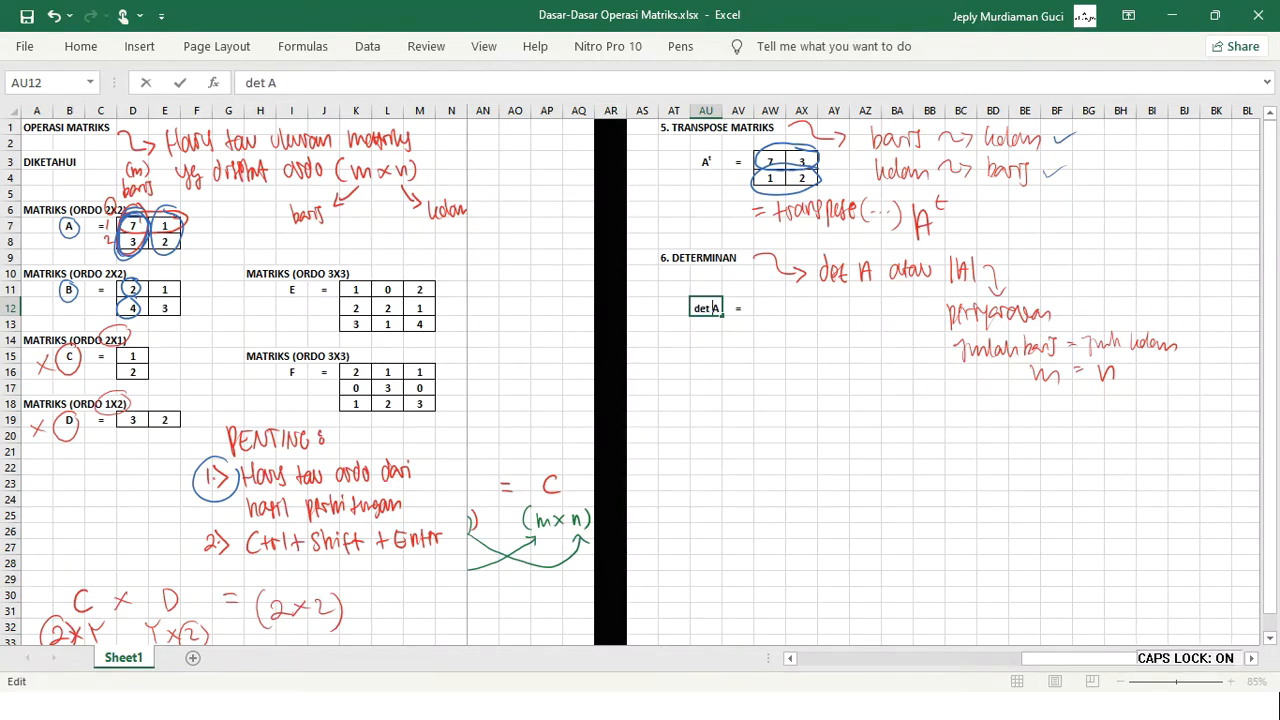
pyautogui.press('Return')
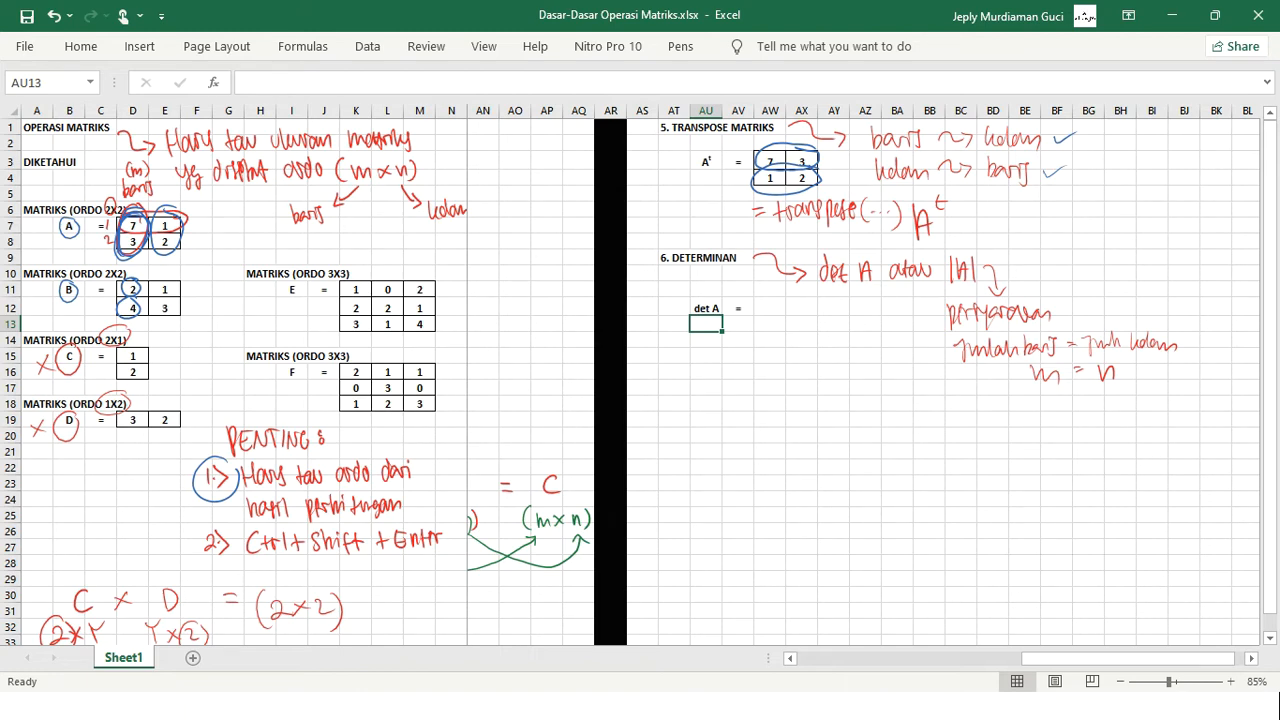
# Handwrite the formula note "= MDETERM (...)" in red ink beneath the det A row.
pyautogui.click(770, 308)
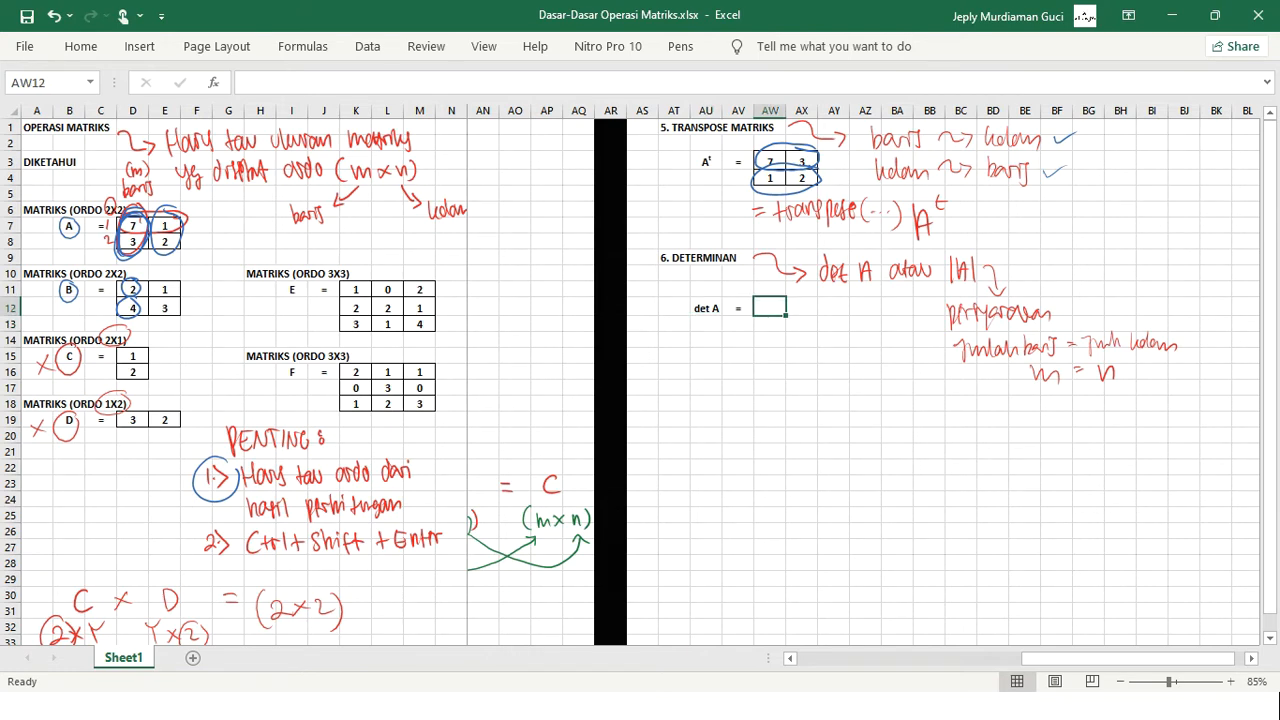
pyautogui.click(680, 46)
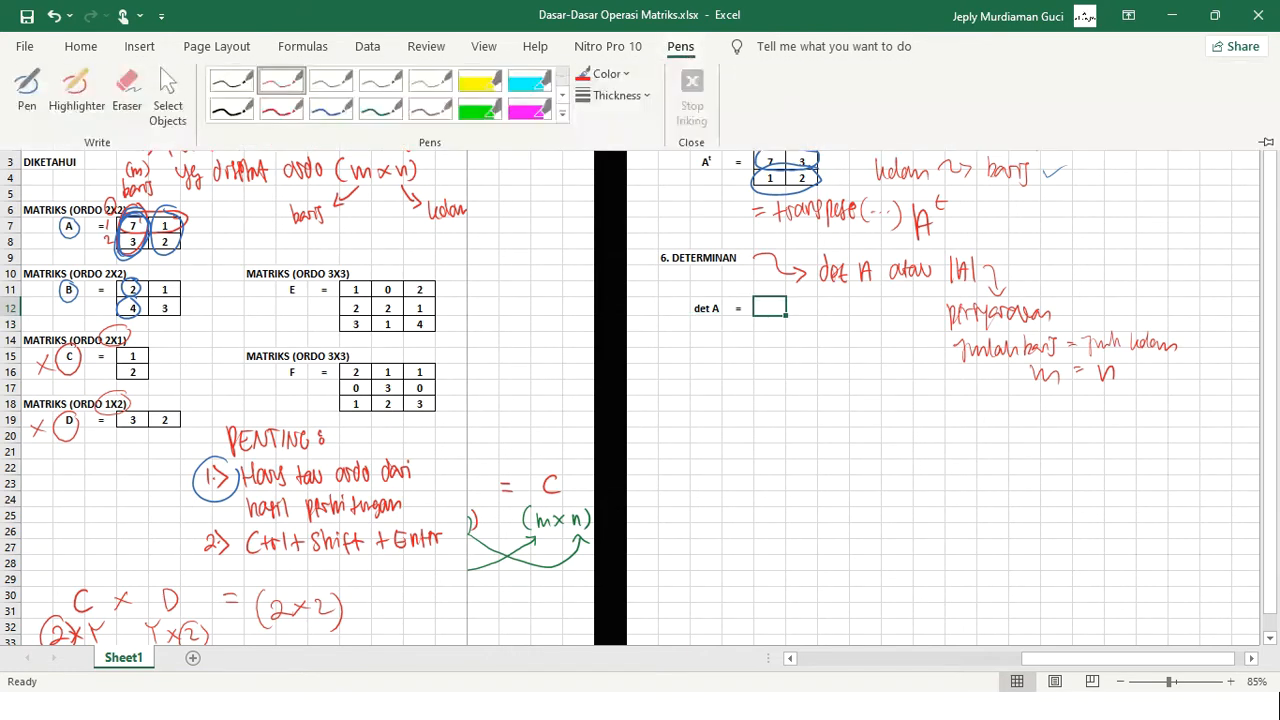
pyautogui.click(282, 81)
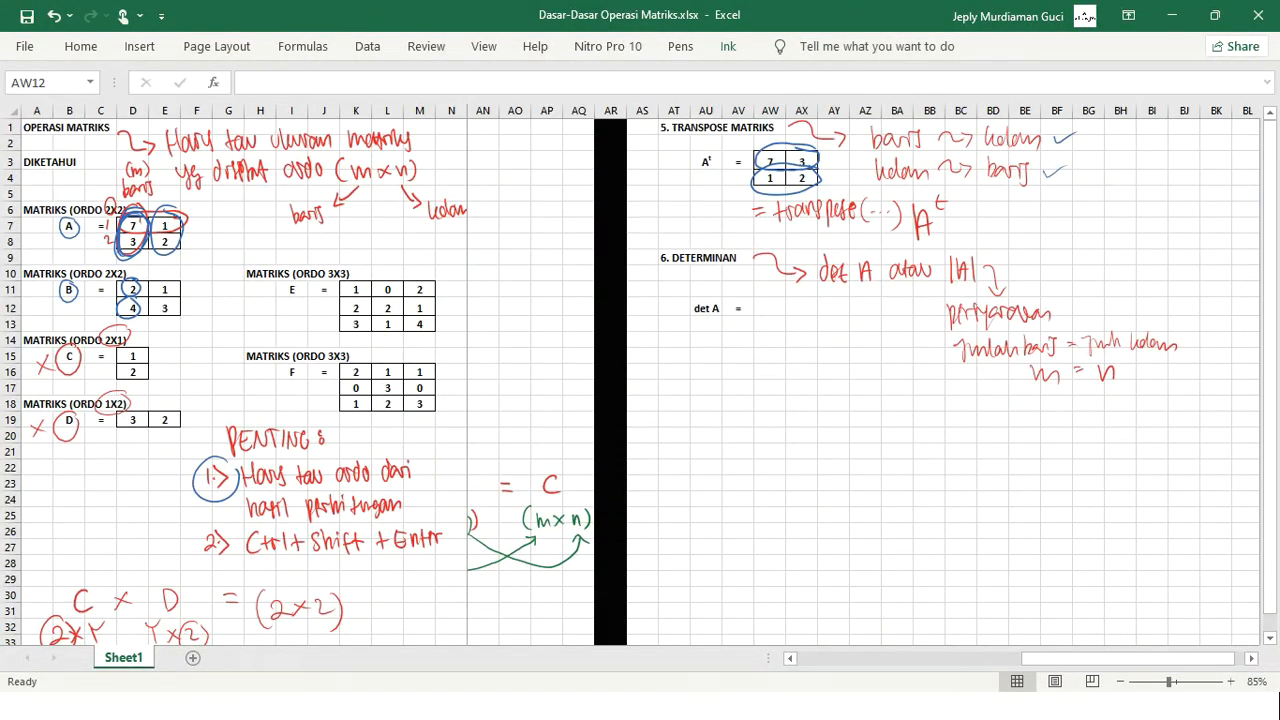
pyautogui.moveTo(762, 350)
pyautogui.mouseDown()
pyautogui.moveTo(846, 352)
pyautogui.moveTo(858, 338)
pyautogui.moveTo(914, 354)
pyautogui.mouseUp()
pyautogui.click(887, 343)
pyautogui.click(894, 343)
pyautogui.click(901, 343)
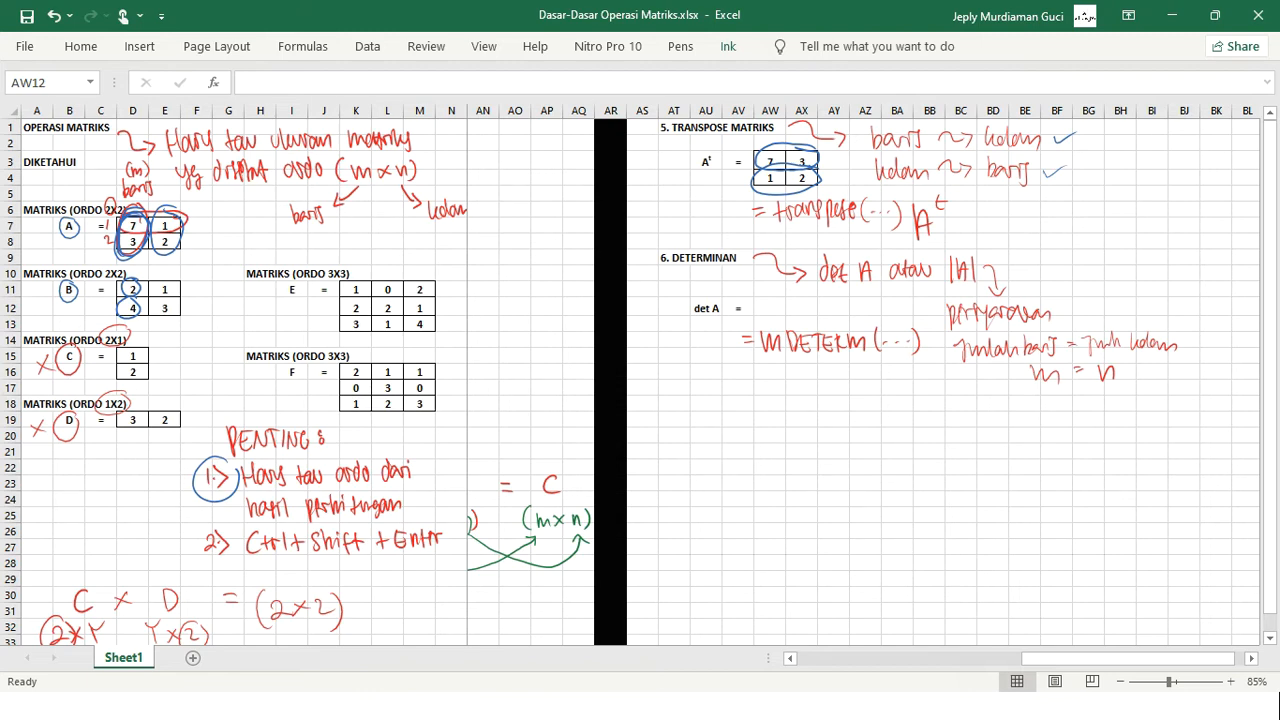
pyautogui.press('Escape')
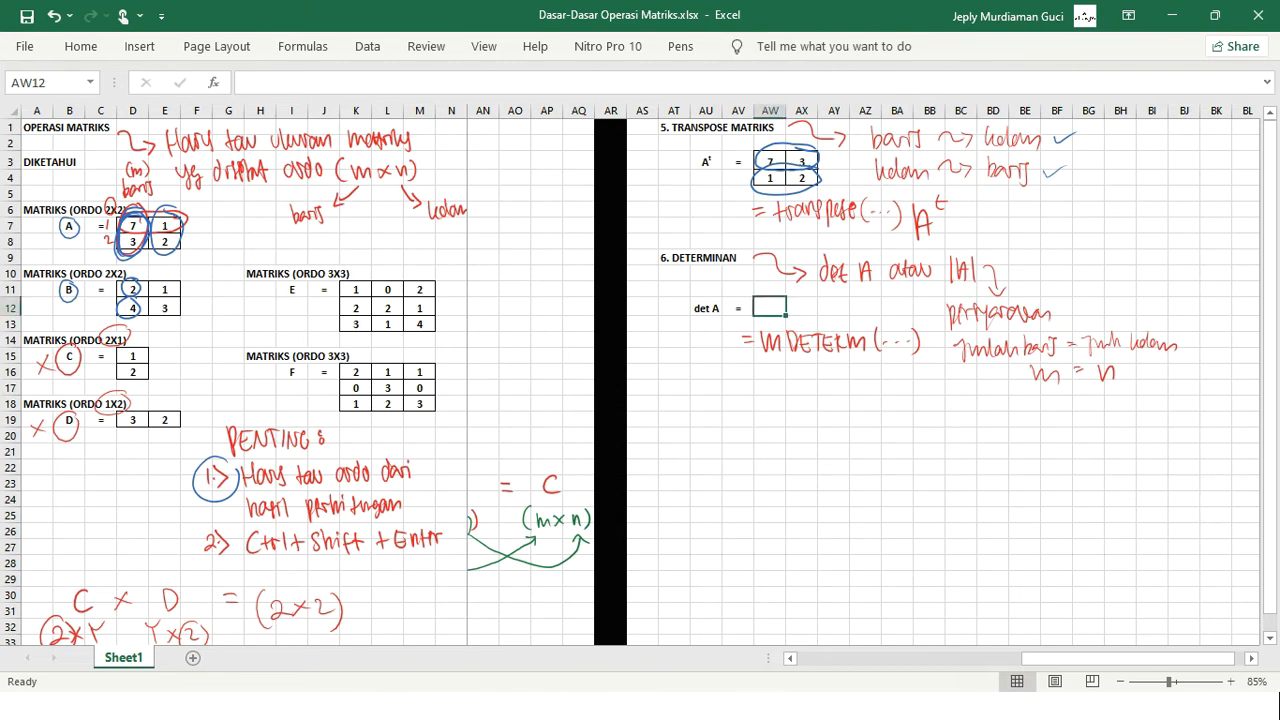
# Try the formula =MDETER(D7:E8) for matrix A's determinant in AW12, and undo the entry.
pyautogui.write('=')
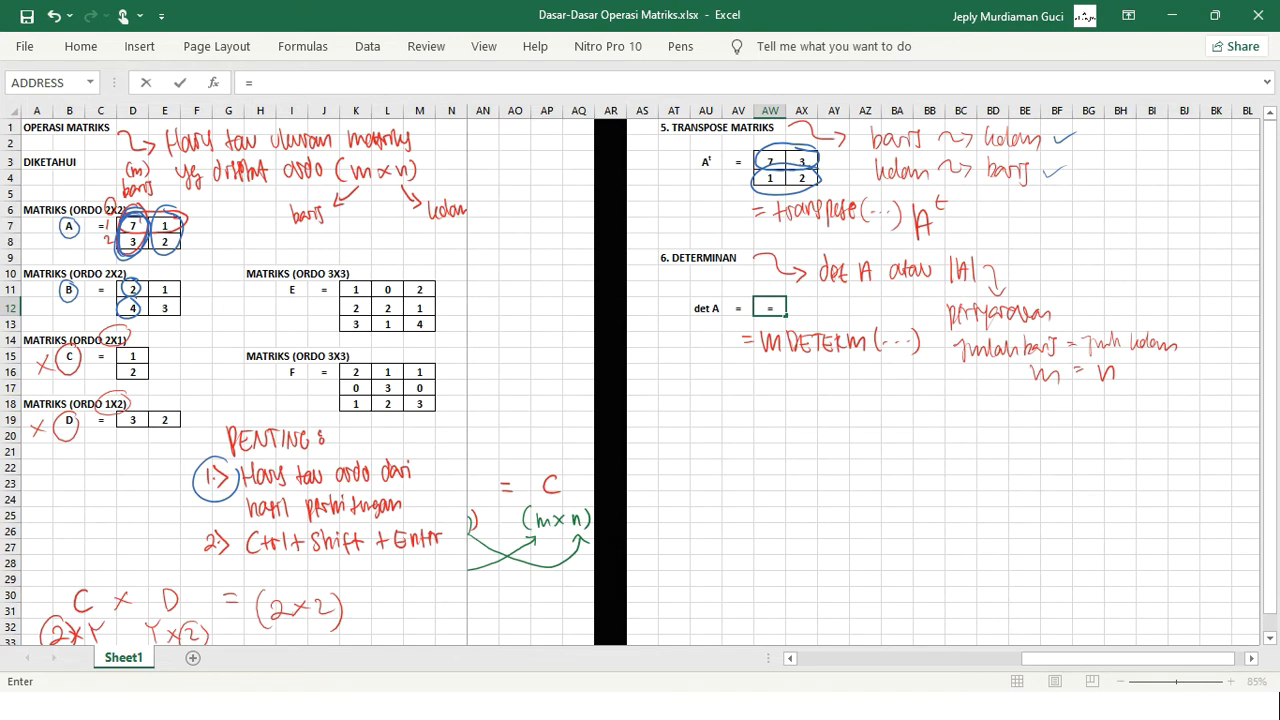
pyautogui.write('MDET')
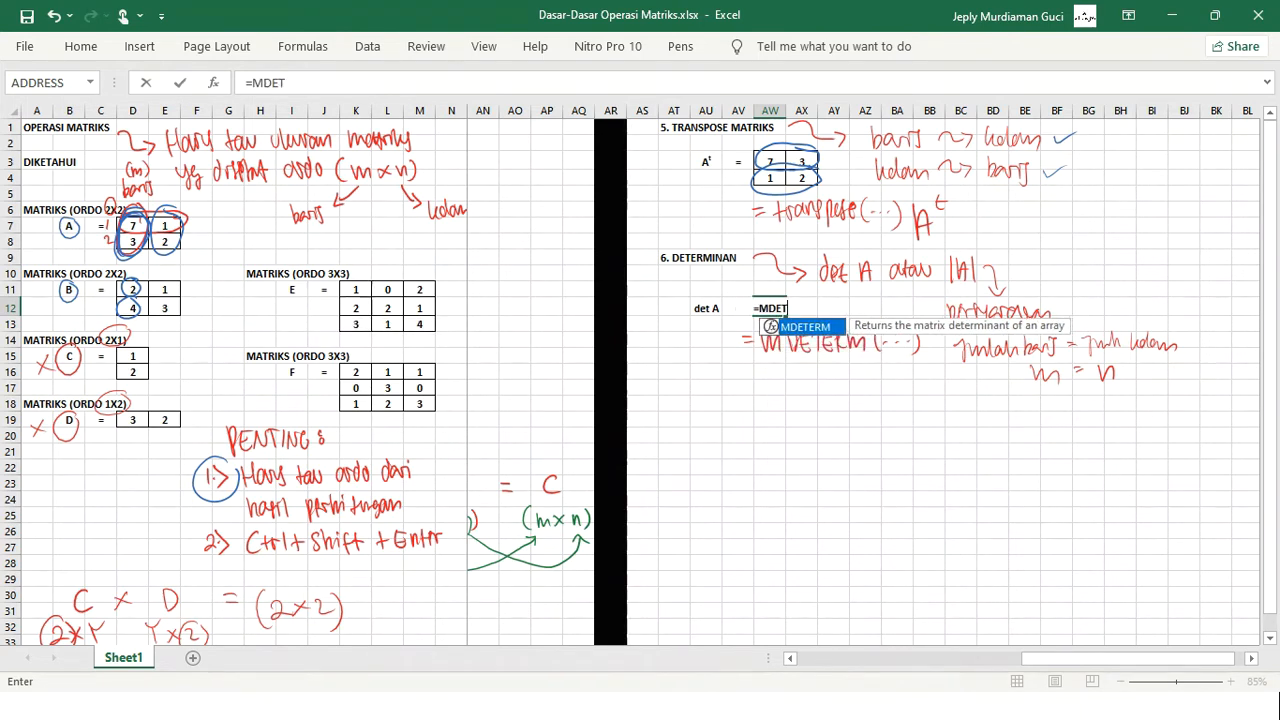
pyautogui.write('ER(')
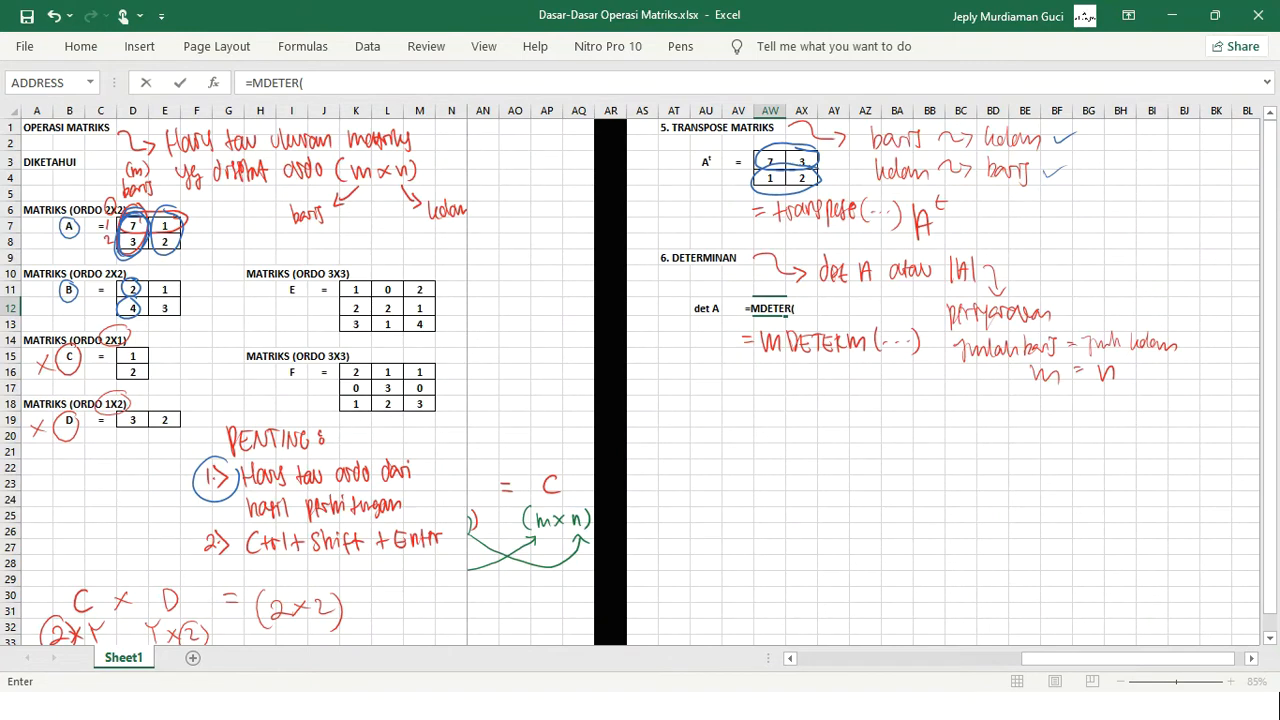
pyautogui.click(197, 242)
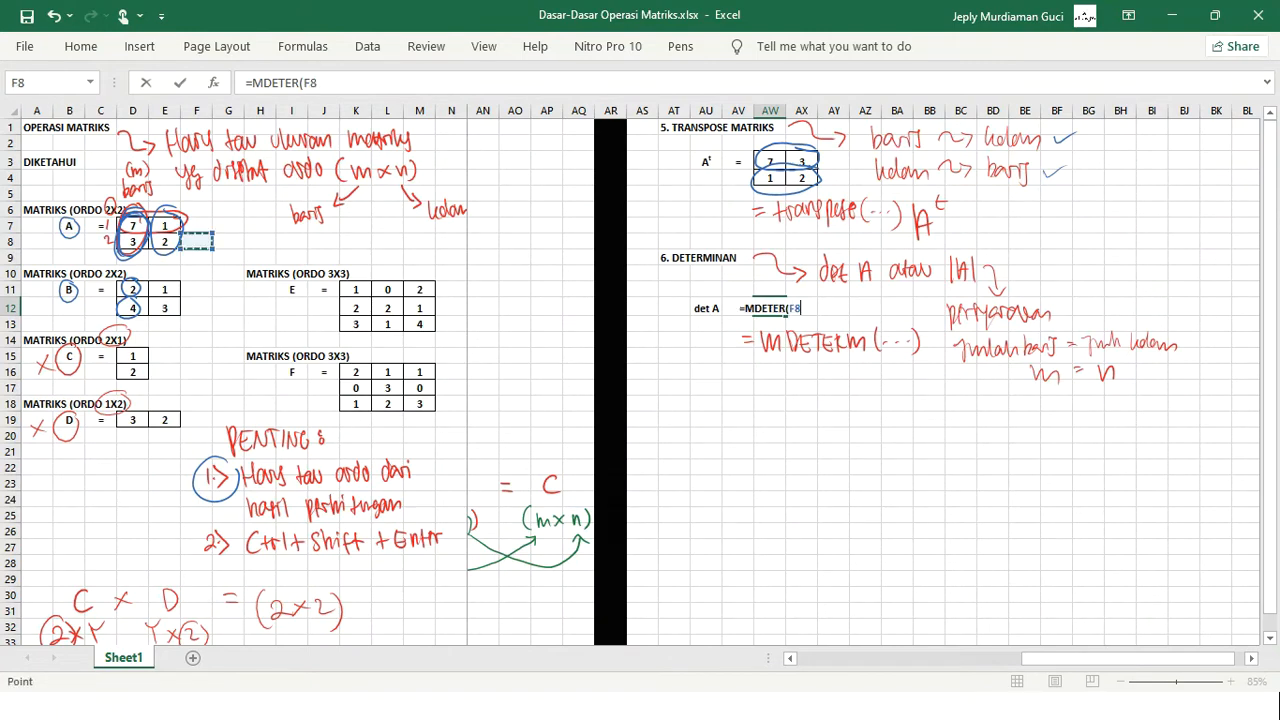
pyautogui.press('Left')
pyautogui.press('Left')
pyautogui.press('Up')
pyautogui.hotkey('shift', 'Right')
pyautogui.hotkey('shift', 'Down')
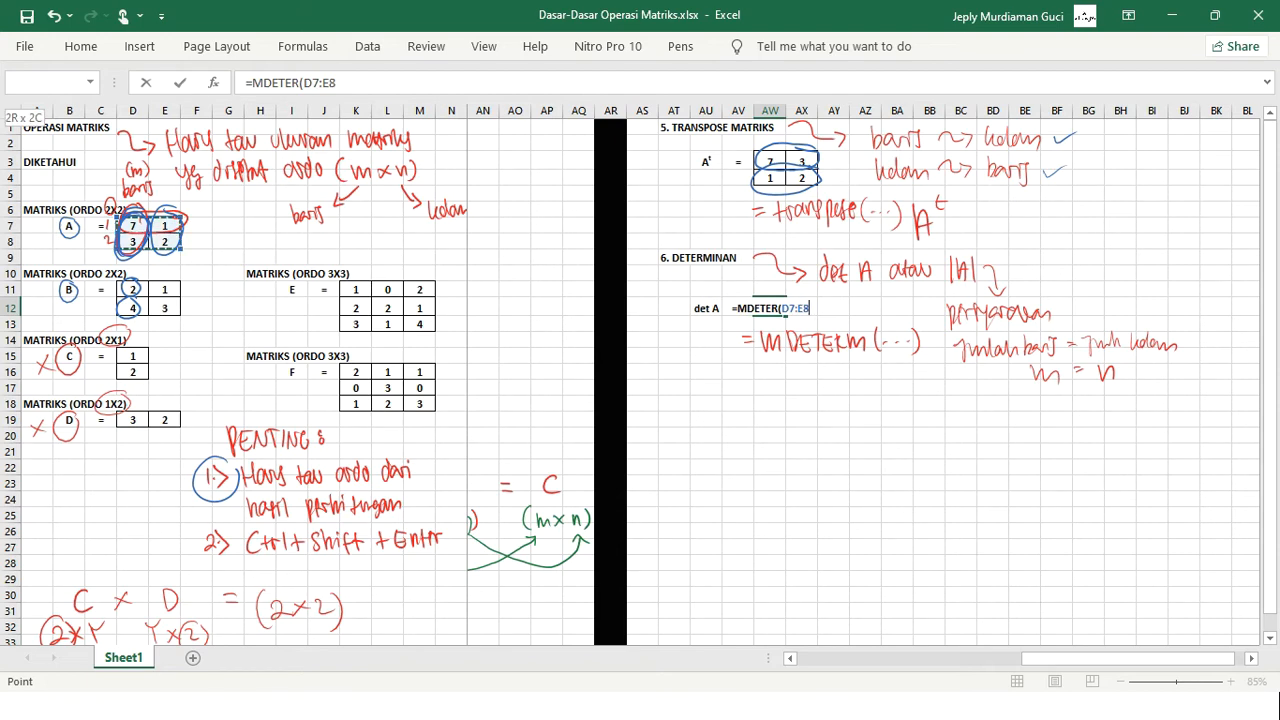
pyautogui.write(')')
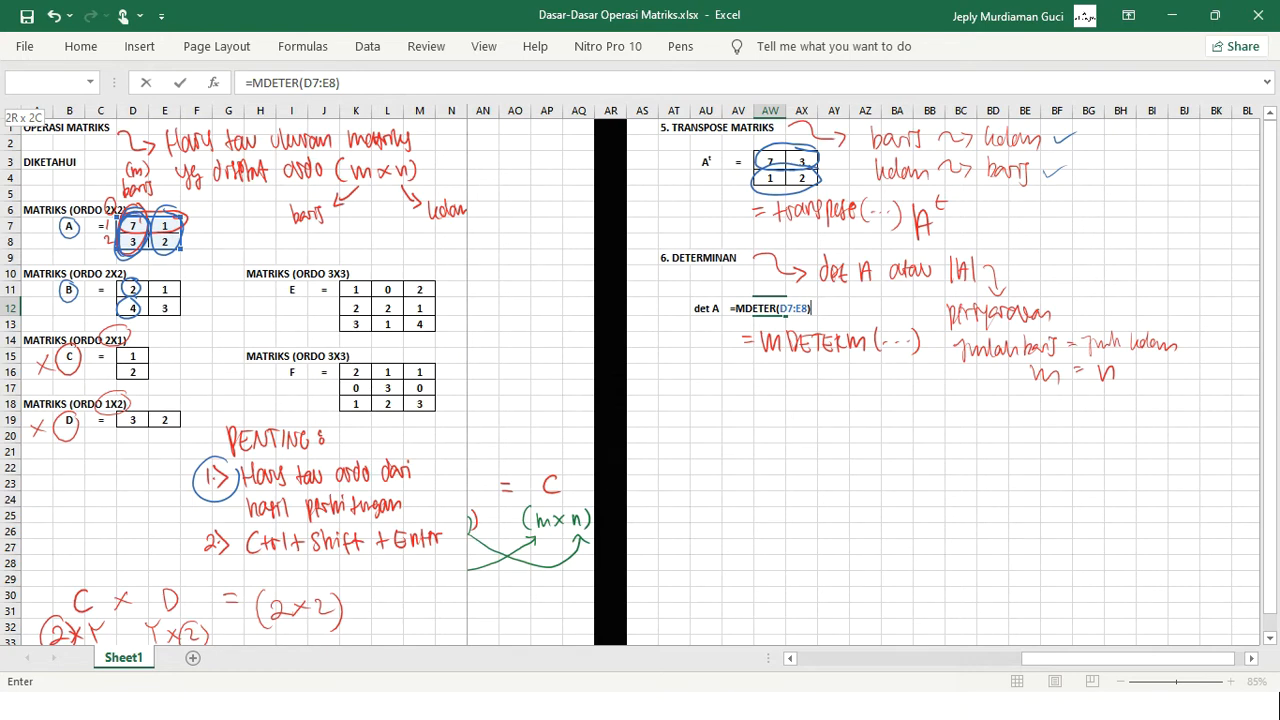
pyautogui.press('Return')
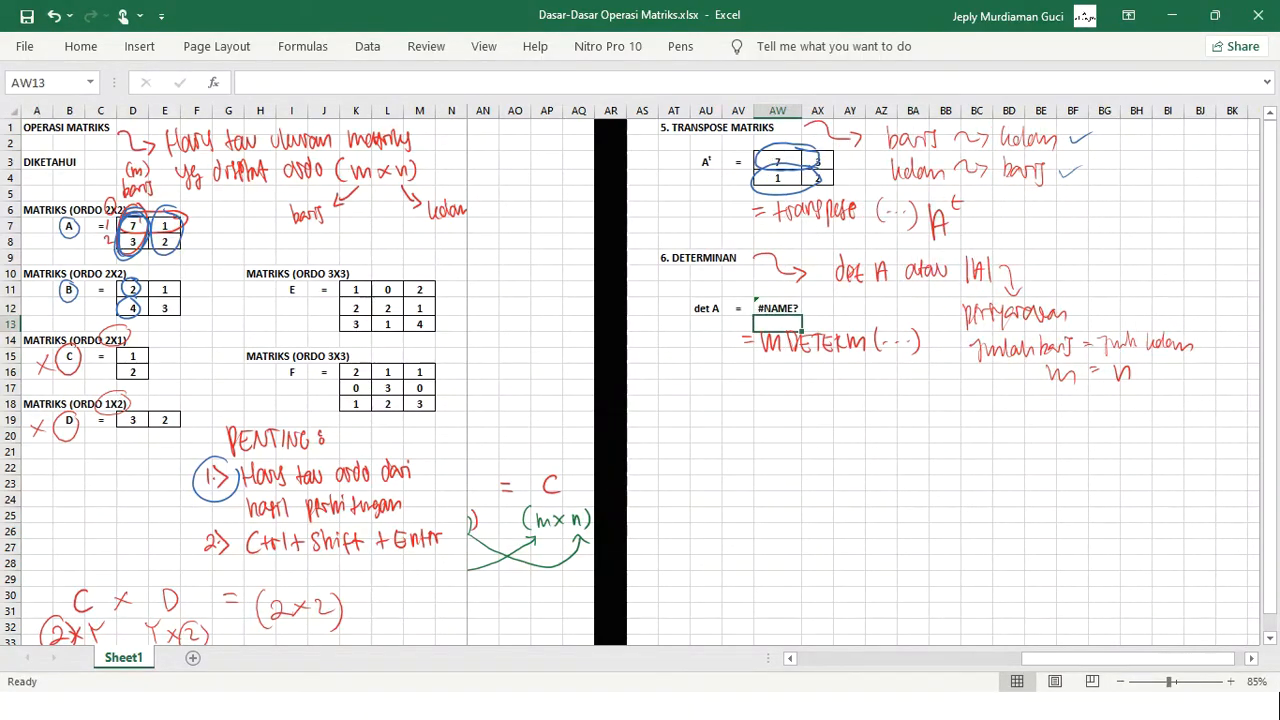
pyautogui.hotkey('ctrl', 'z')
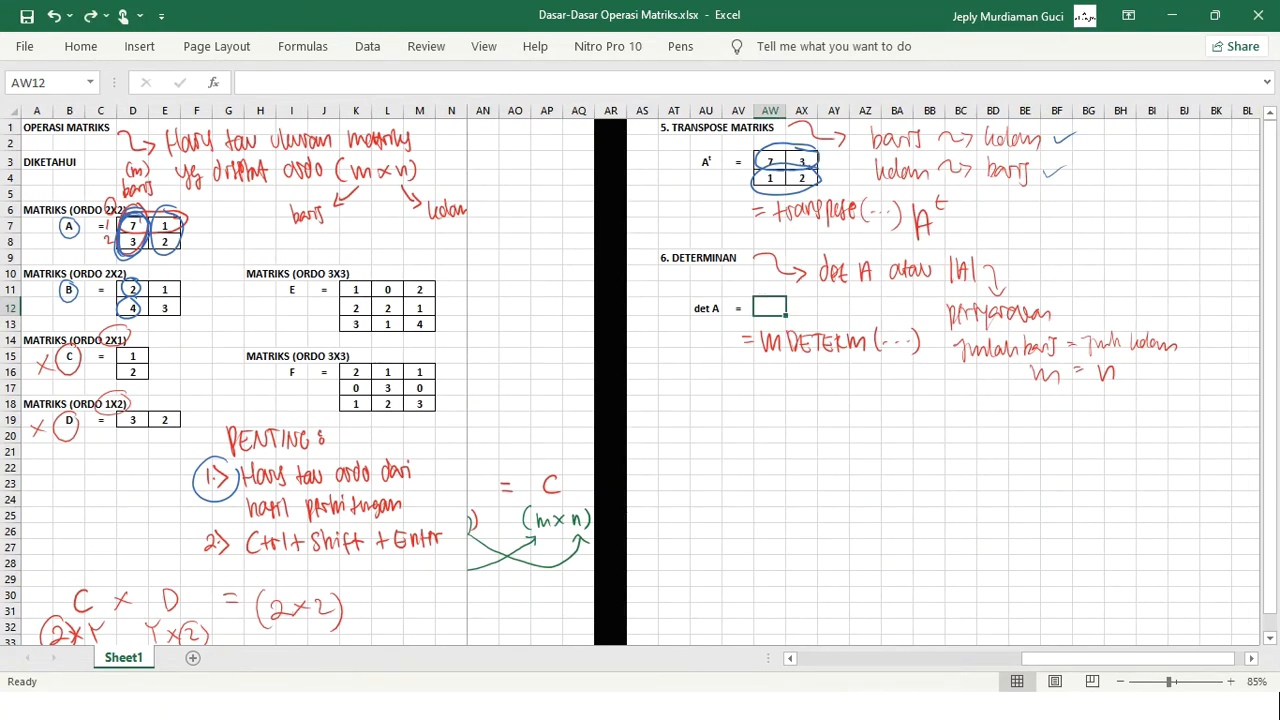
# Compute matrix A's determinant in AW12 with the array formula =MDETERM(D7:E8).
pyautogui.write('=MDE')
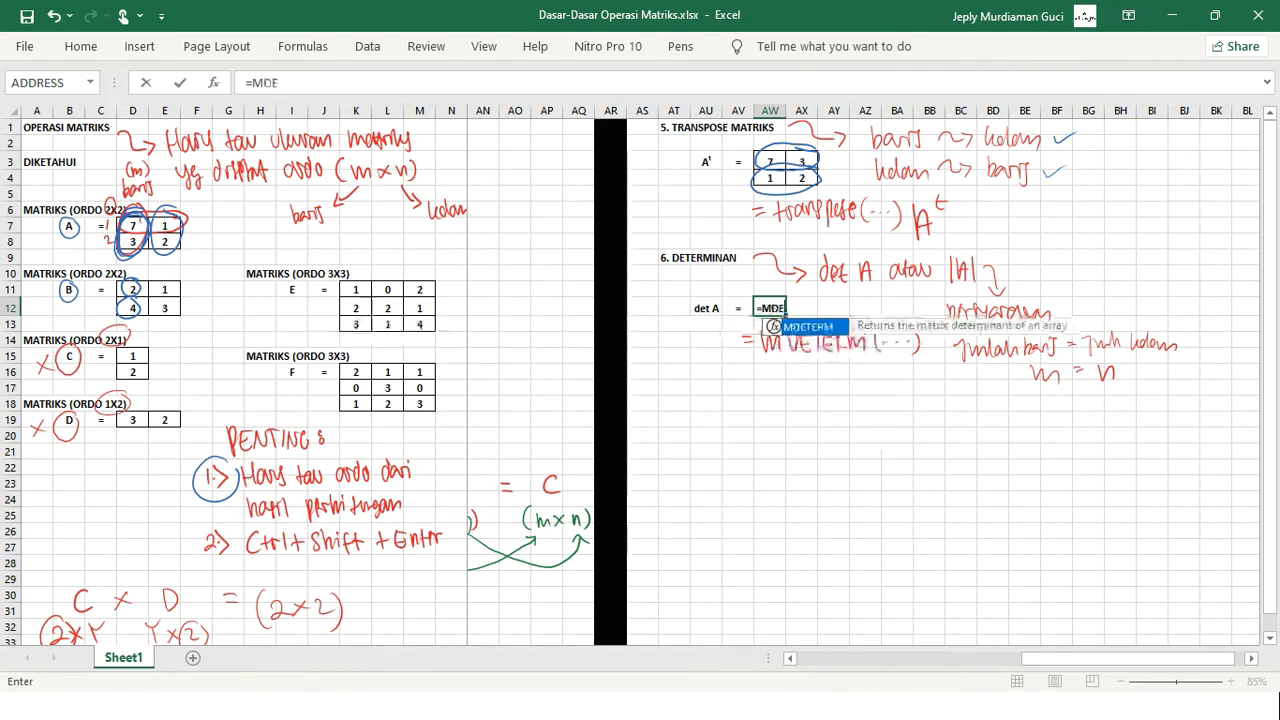
pyautogui.write('TERM(')
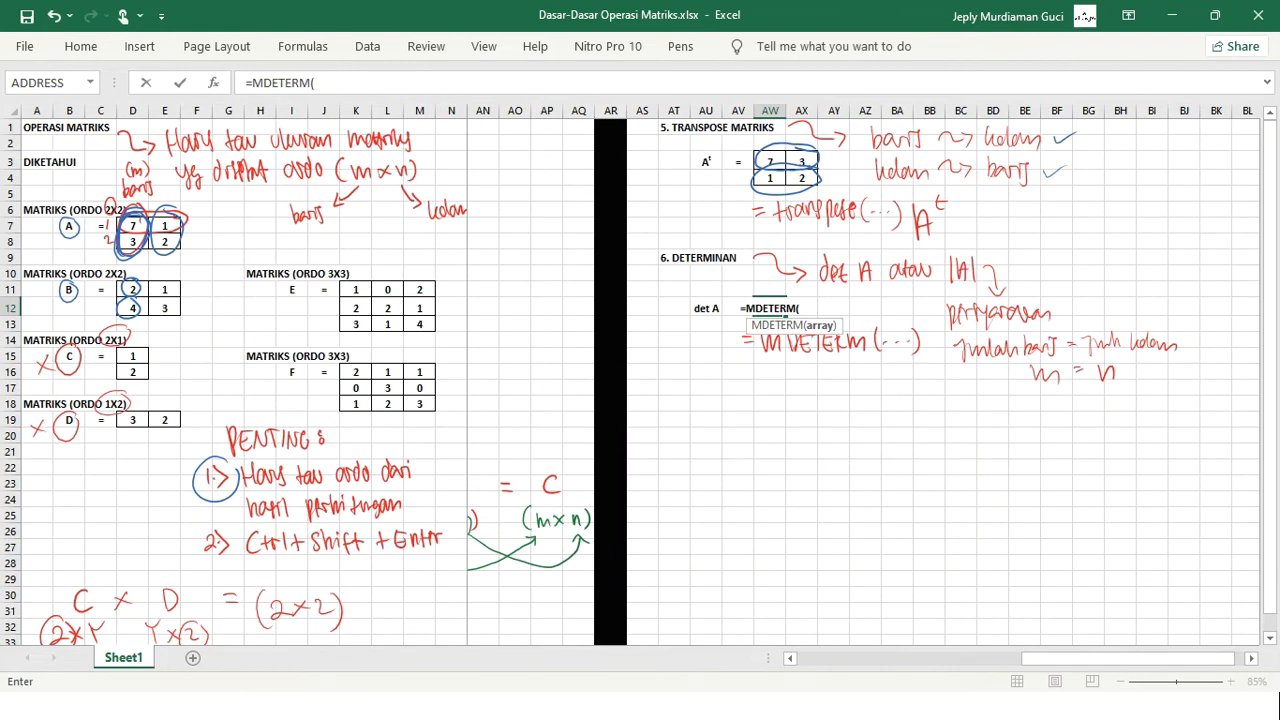
pyautogui.click(228, 242)
pyautogui.click(165, 226)
pyautogui.moveTo(132, 226); pyautogui.dragTo(165, 242)
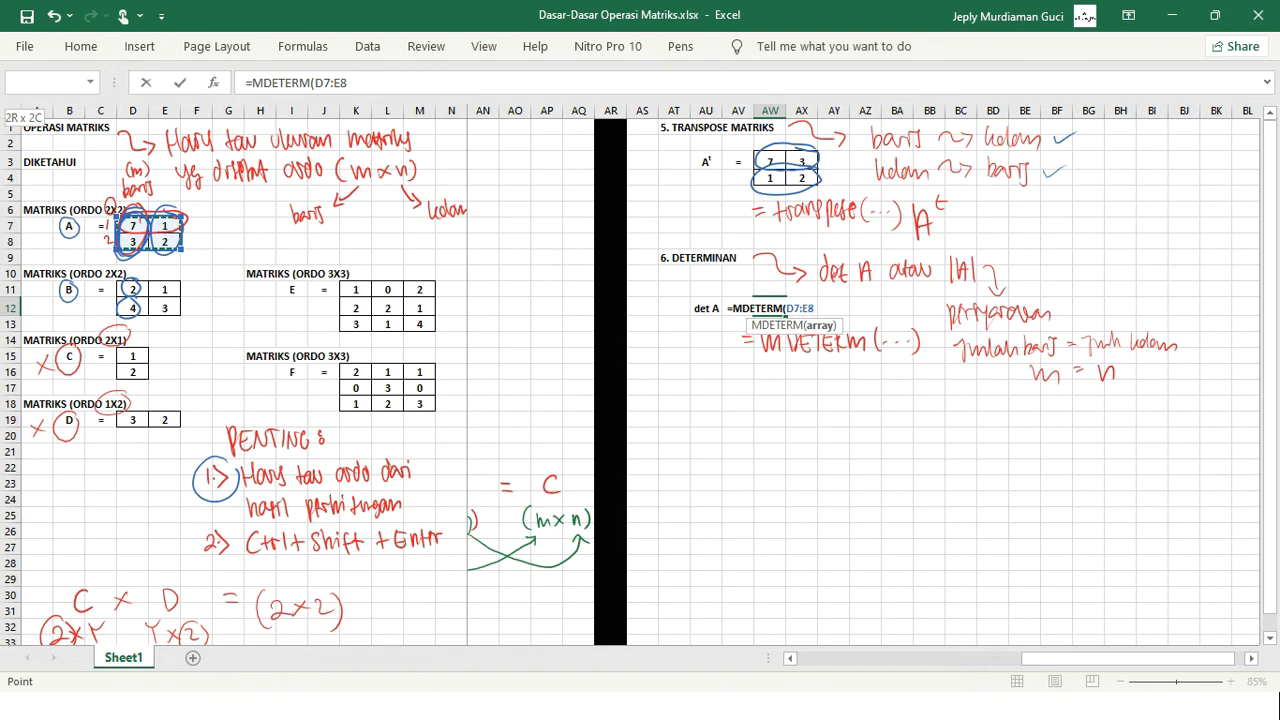
pyautogui.hotkey('ctrl', 'shift', 'Return')
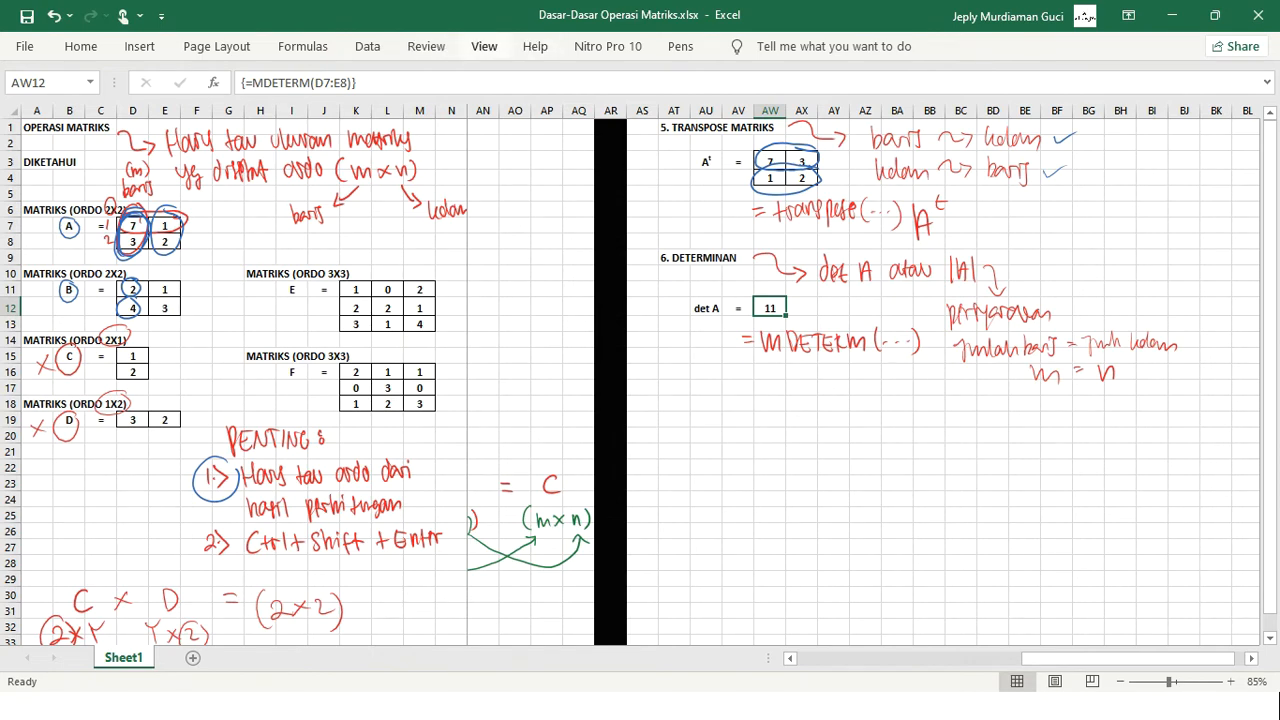
pyautogui.click(680, 46)
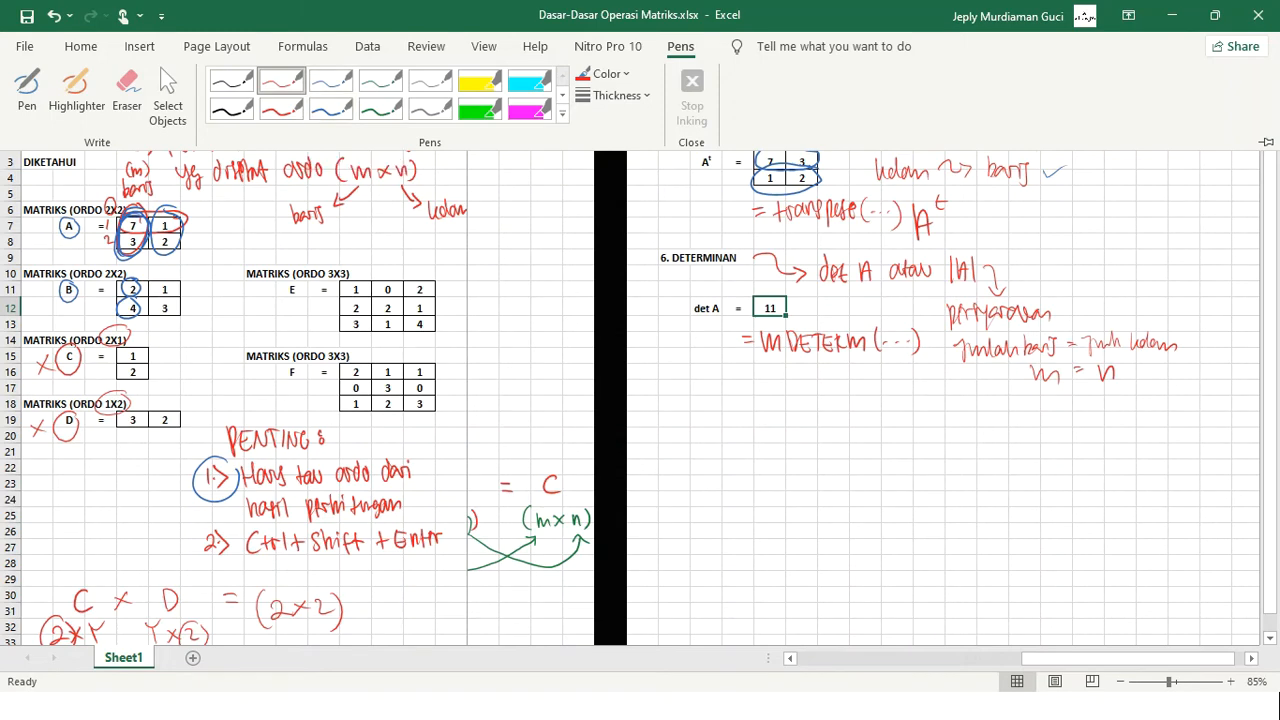
pyautogui.click(196, 242)
pyautogui.click(196, 242)
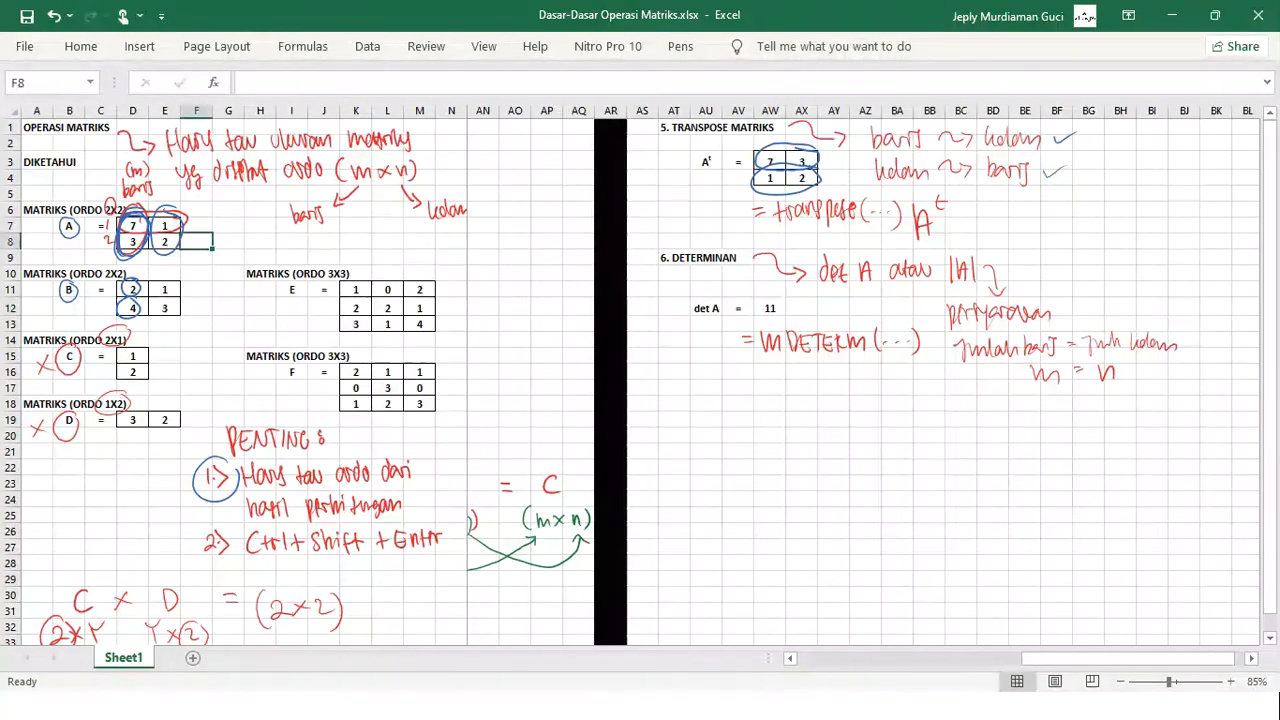
# Copy the matrix A block with its label from B7:E8 to AU17.
pyautogui.click(165, 242)
pyautogui.moveTo(165, 242); pyautogui.dragTo(69, 226)
pyautogui.hotkey('ctrl', 'c')
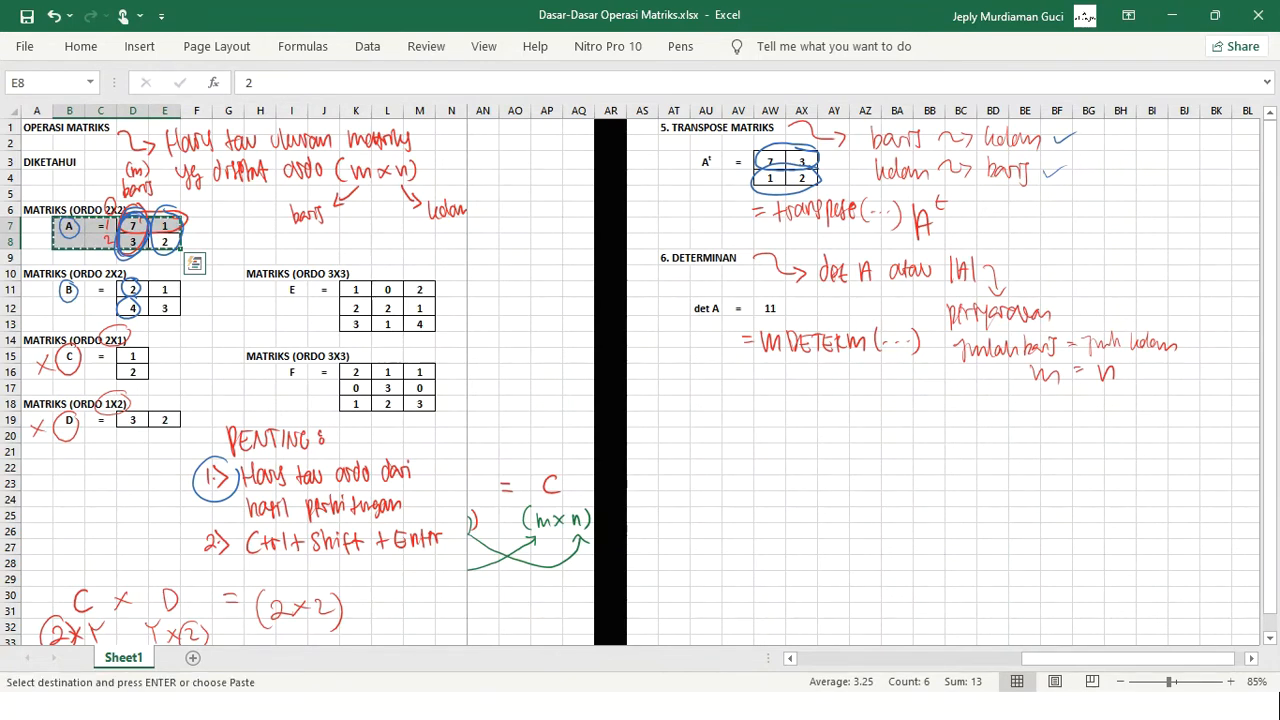
pyautogui.click(706, 387)
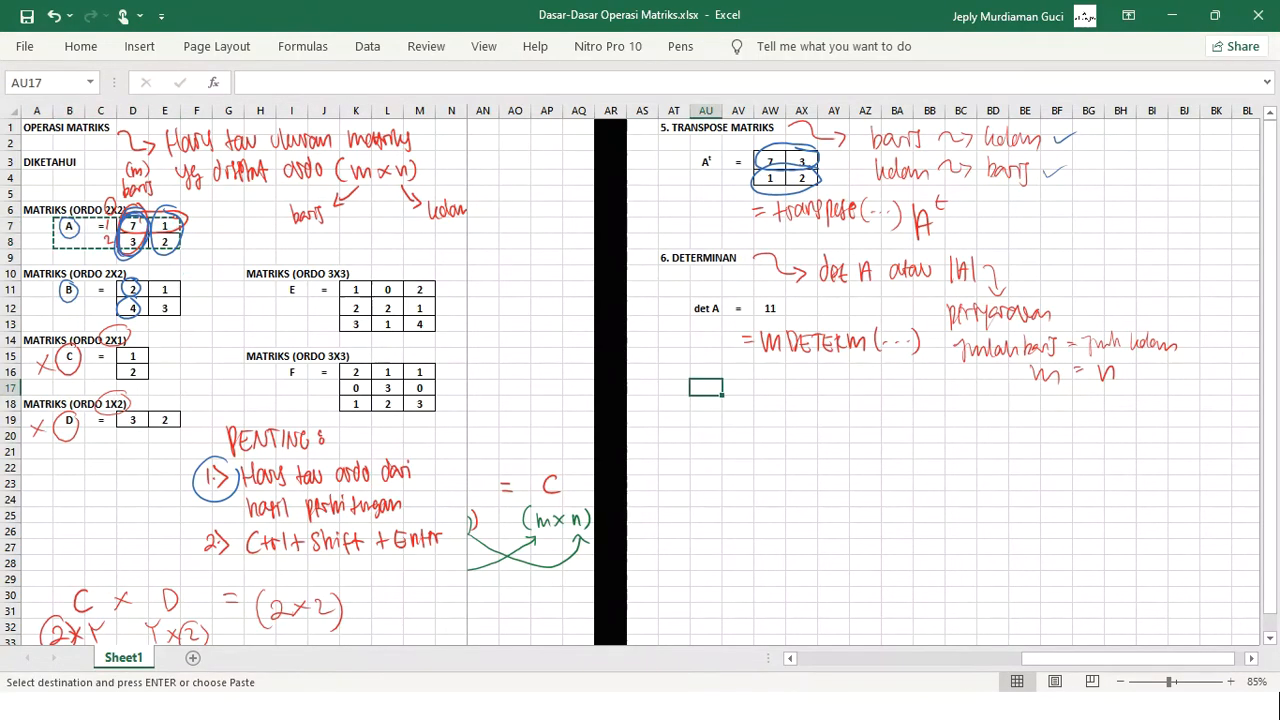
pyautogui.hotkey('ctrl', 'v')
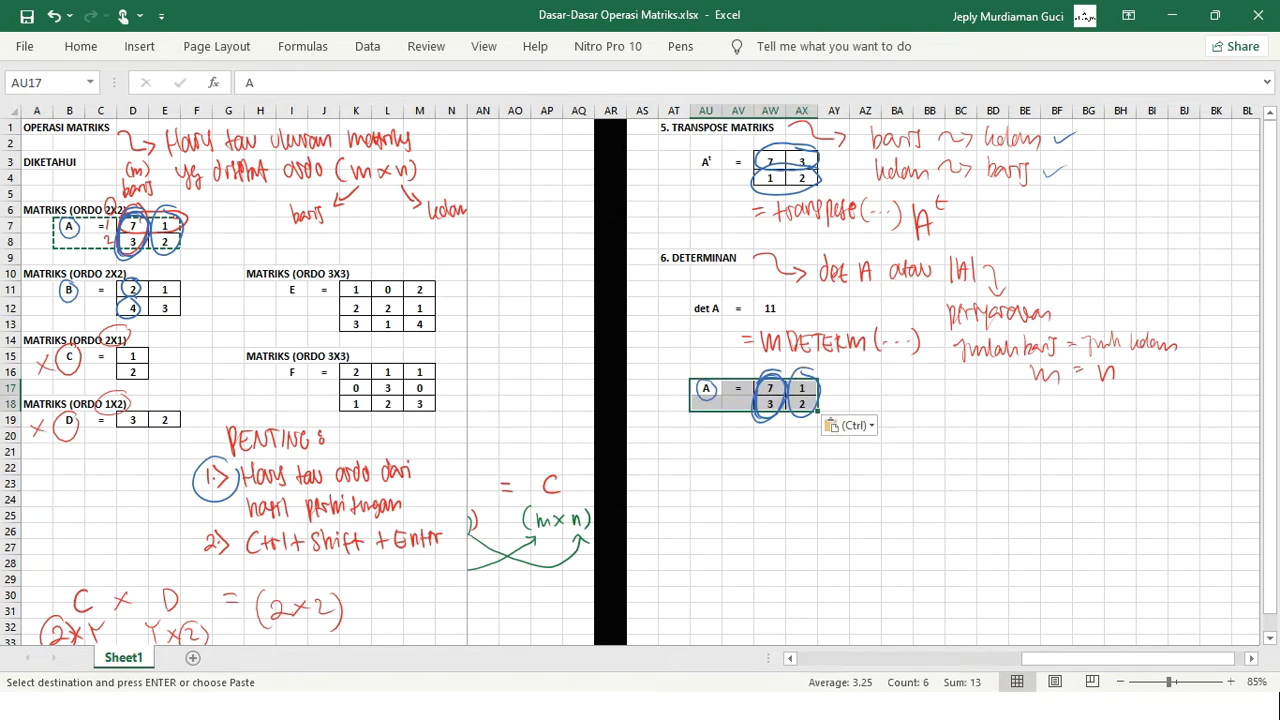
# Delete the blue ink marks that came along with the copied matrix A at AU17:AX18.
pyautogui.click(770, 467)
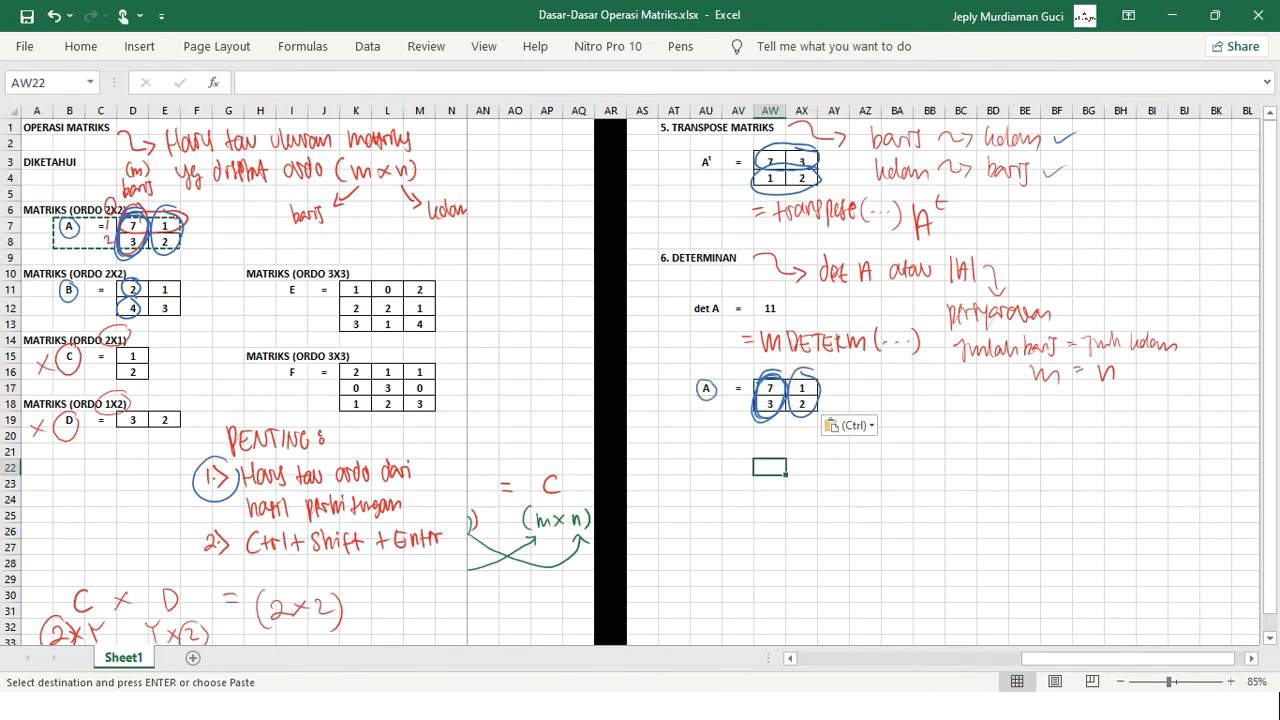
pyautogui.click(762, 398)
pyautogui.press('Delete')
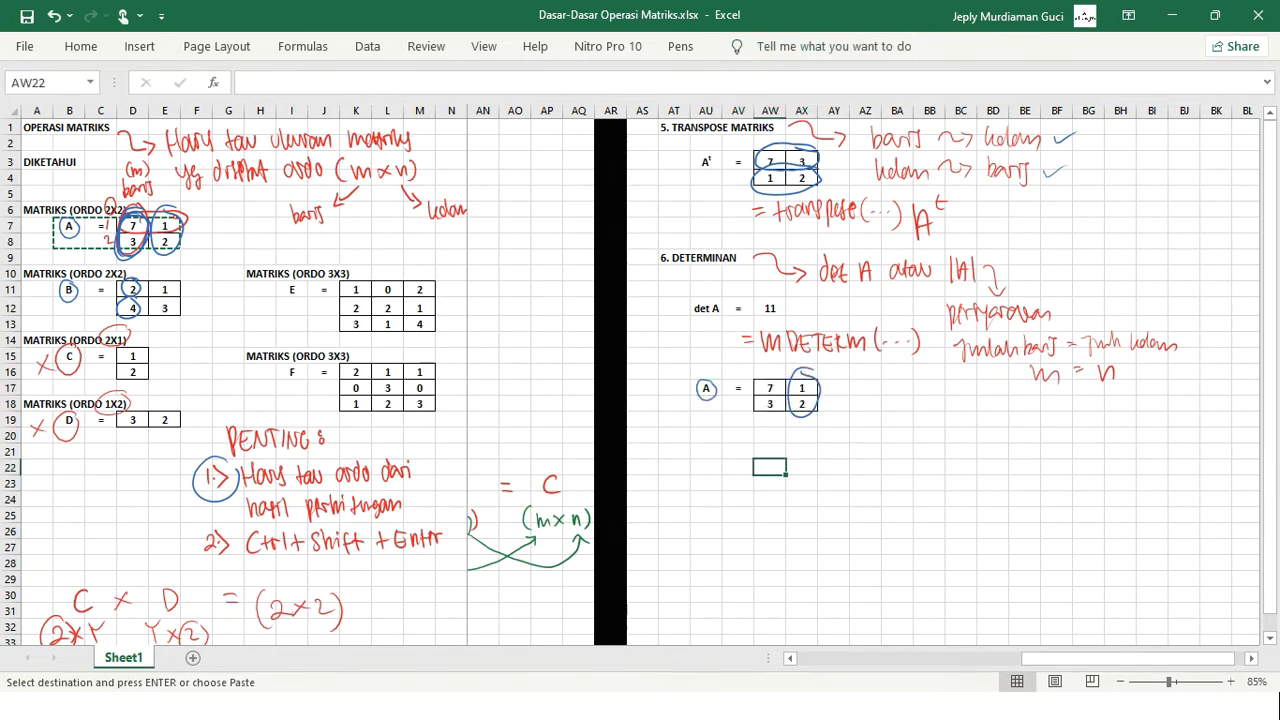
pyautogui.click(789, 395)
pyautogui.press('Delete')
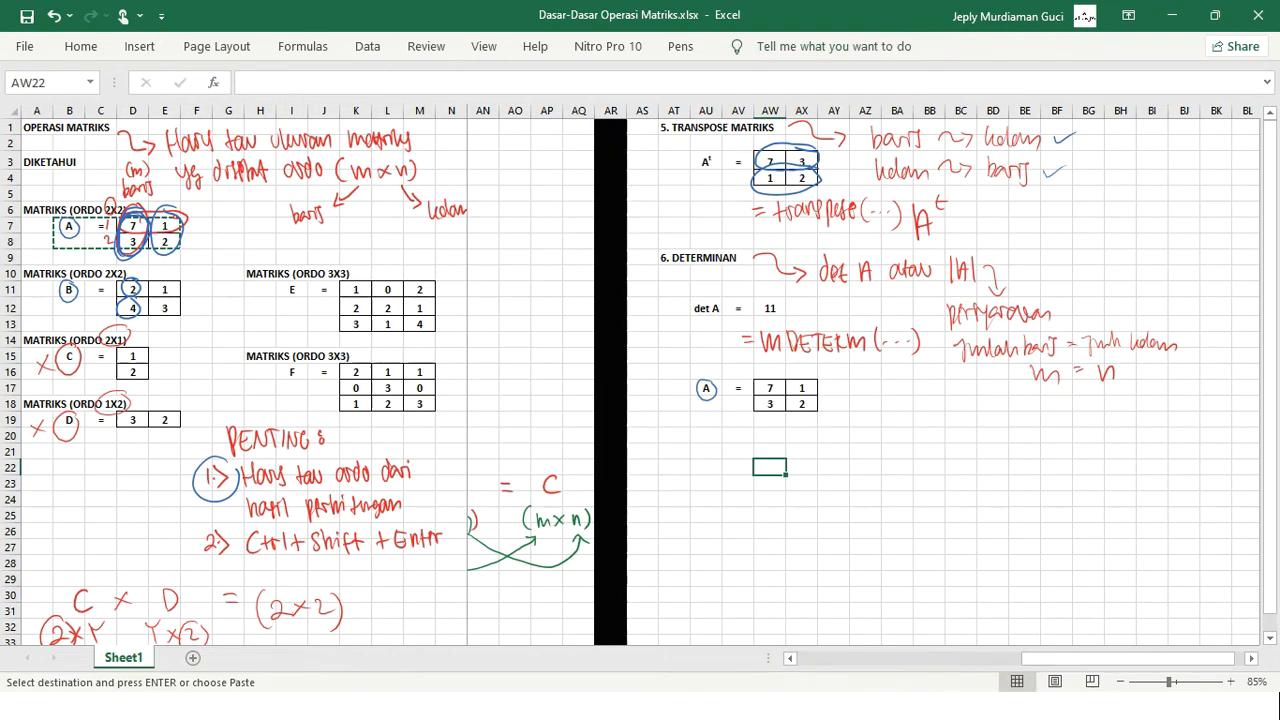
pyautogui.click(706, 389)
pyautogui.press('Delete')
# In blue ink, write |A| below the copied matrix A and loop its main diagonal, 7 and 2.
pyautogui.click(680, 46)
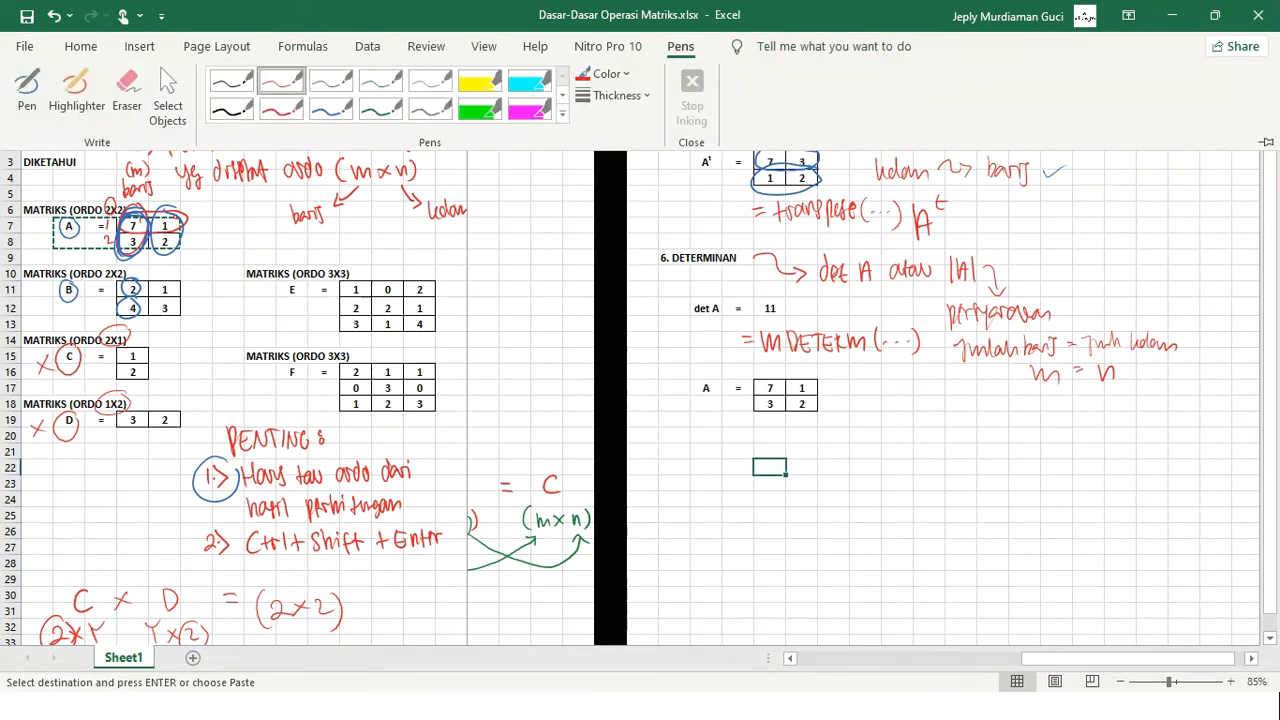
pyautogui.click(331, 82)
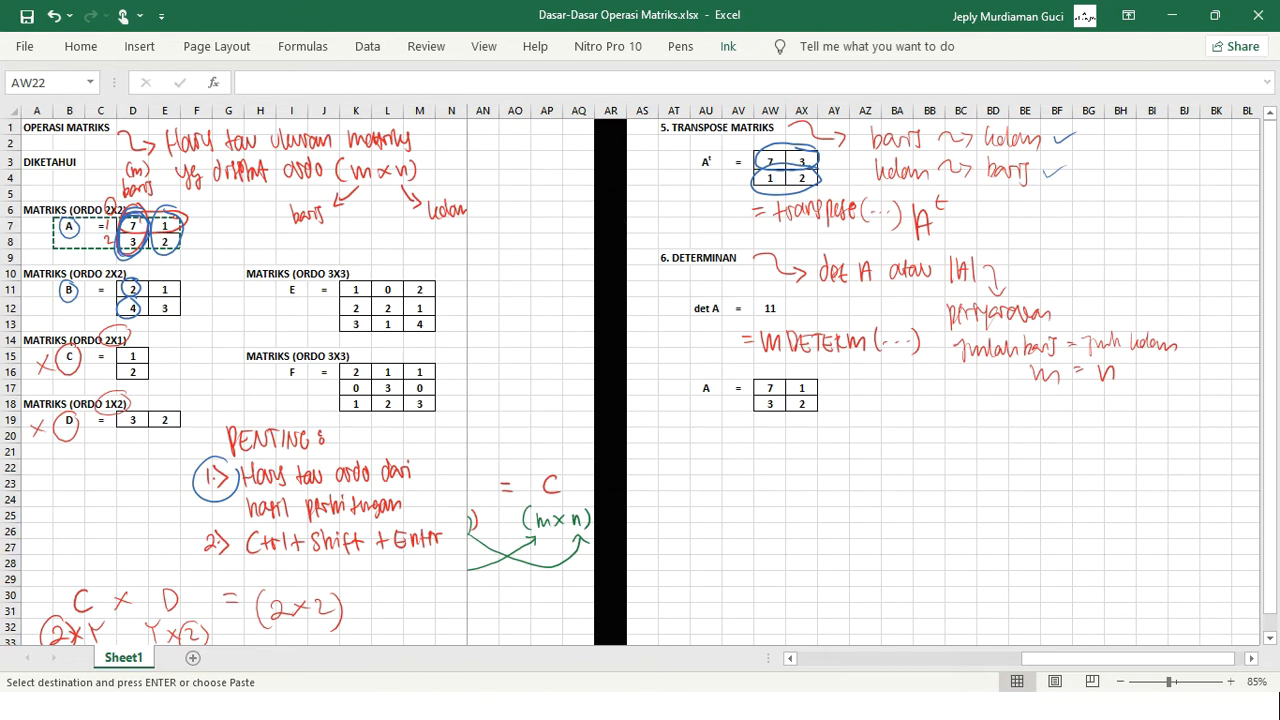
pyautogui.moveTo(721, 425)
pyautogui.mouseDown()
pyautogui.moveTo(721, 447)
pyautogui.moveTo(740, 430)
pyautogui.moveTo(748, 446)
pyautogui.mouseUp()
pyautogui.moveTo(757, 381)
pyautogui.mouseDown()
pyautogui.moveTo(798, 411)
pyautogui.moveTo(797, 391)
pyautogui.moveTo(771, 375)
pyautogui.mouseUp()
# In red ink, loop the copied matrix's other diagonal, 3 and 1, and write "= 7·2 − 3·1" after |A|.
pyautogui.click(680, 46)
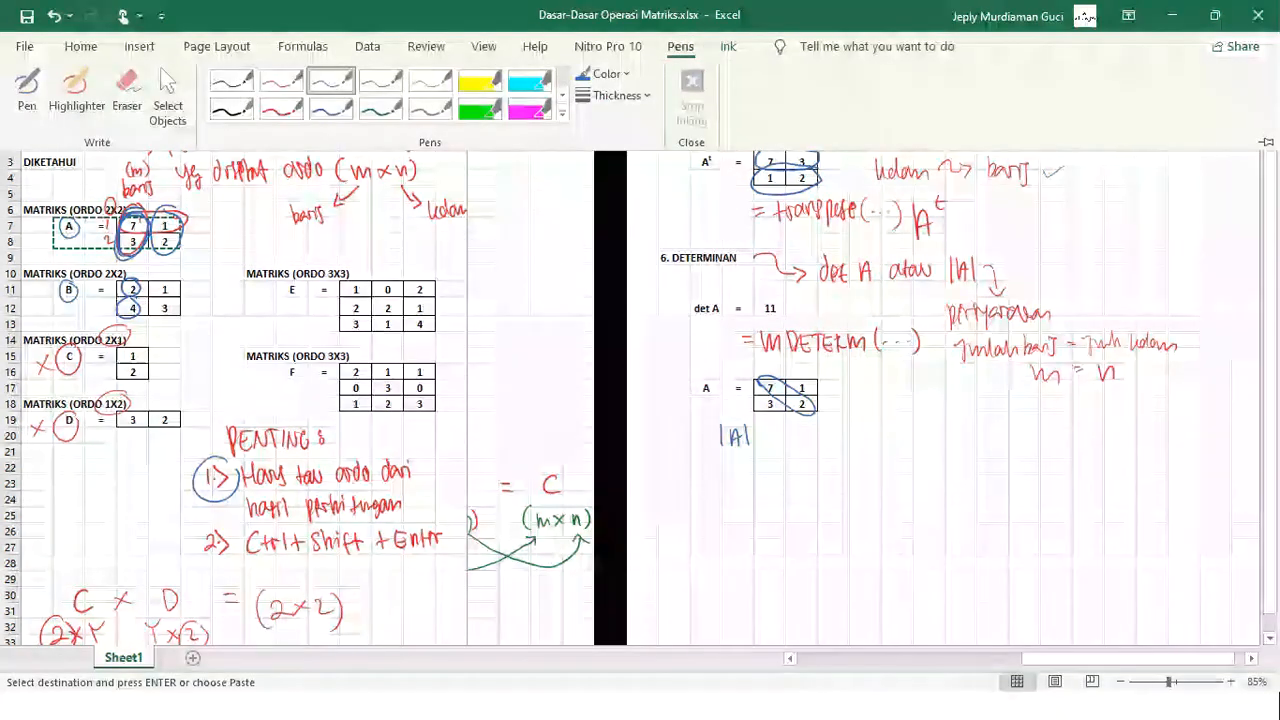
pyautogui.click(331, 81)
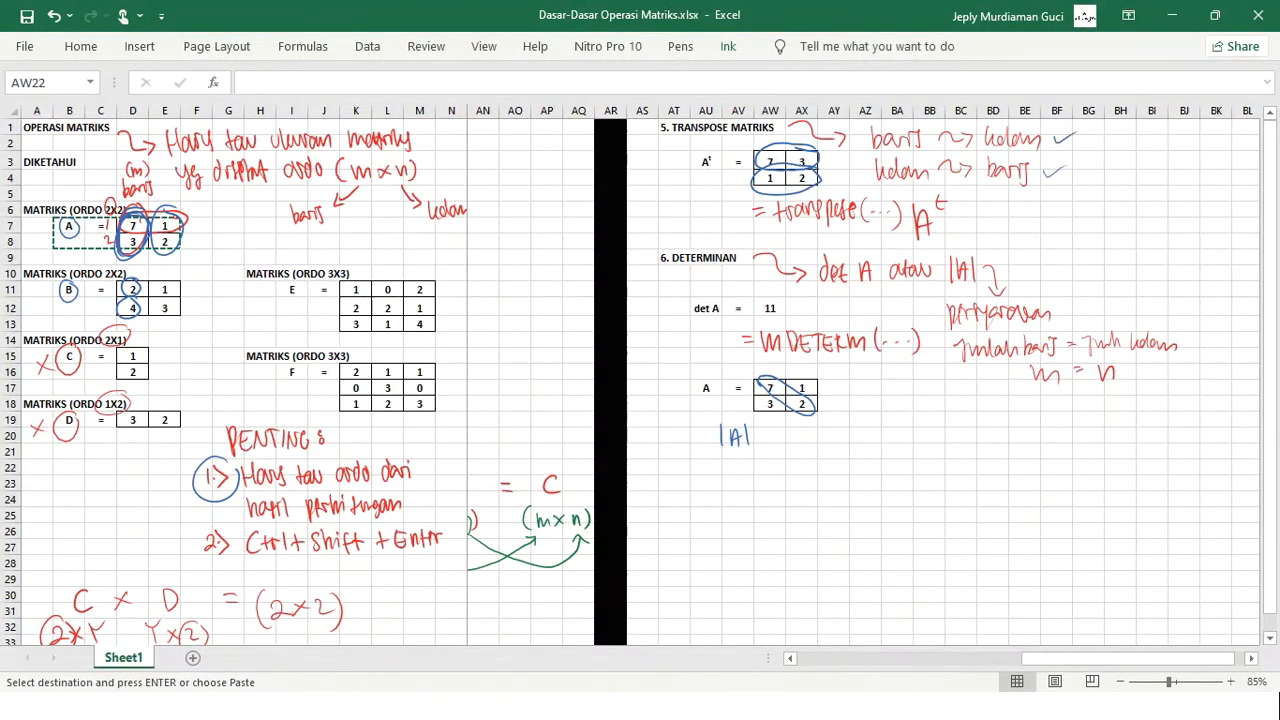
pyautogui.moveTo(800, 381)
pyautogui.mouseDown()
pyautogui.moveTo(768, 398)
pyautogui.moveTo(766, 415)
pyautogui.moveTo(806, 400)
pyautogui.mouseUp()
pyautogui.moveTo(784, 428)
pyautogui.mouseDown()
pyautogui.moveTo(797, 427)
pyautogui.moveTo(789, 443)
pyautogui.moveTo(885, 437)
pyautogui.mouseUp()
pyautogui.click(807, 435)
pyautogui.click(873, 435)
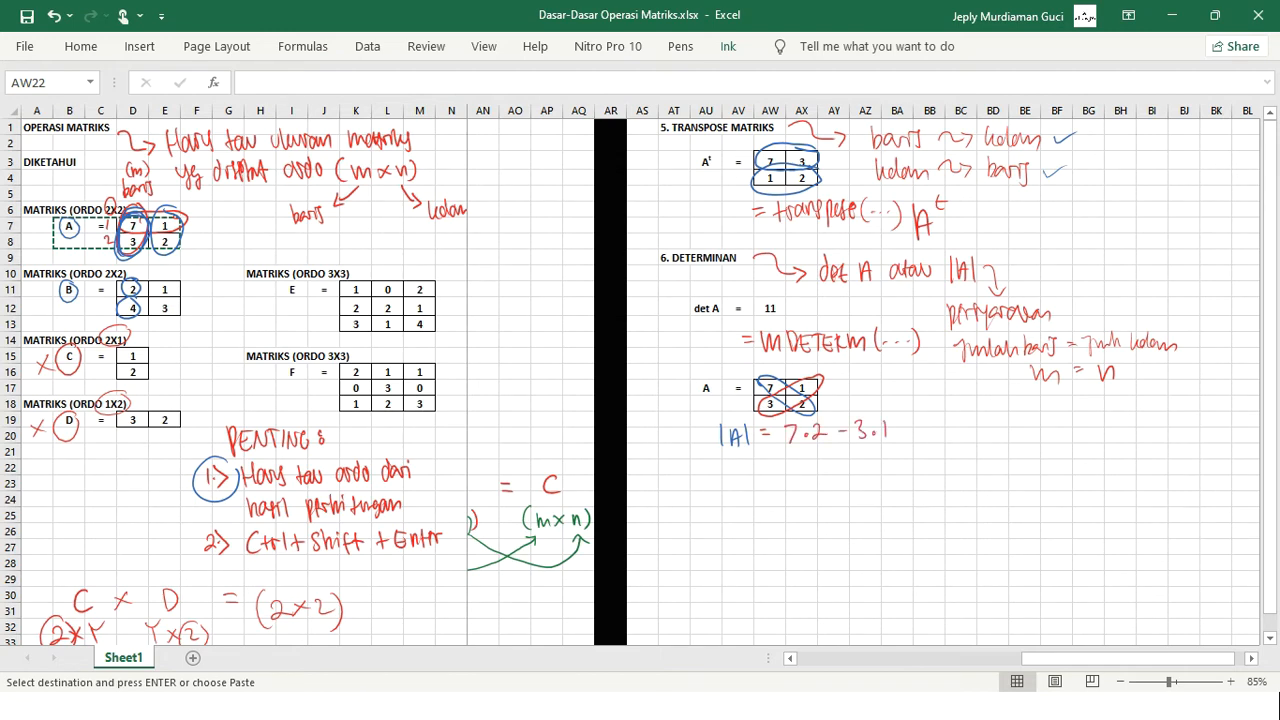
# Handwrite "= 14 − 3 = 11" in red ink, and circle and tick the det A result in AW12.
pyautogui.moveTo(798, 449)
pyautogui.mouseDown()
pyautogui.moveTo(797, 467)
pyautogui.moveTo(821, 459)
pyautogui.mouseUp()
pyautogui.moveTo(816, 451)
pyautogui.mouseDown()
pyautogui.moveTo(816, 466)
pyautogui.moveTo(842, 463)
pyautogui.mouseUp()
pyautogui.moveTo(867, 455); pyautogui.dragTo(878, 455)
pyautogui.moveTo(867, 462); pyautogui.dragTo(879, 461)
pyautogui.moveTo(882, 450)
pyautogui.mouseDown()
pyautogui.moveTo(882, 466)
pyautogui.moveTo(911, 465)
pyautogui.mouseUp()
pyautogui.moveTo(778, 296); pyautogui.dragTo(815, 297)
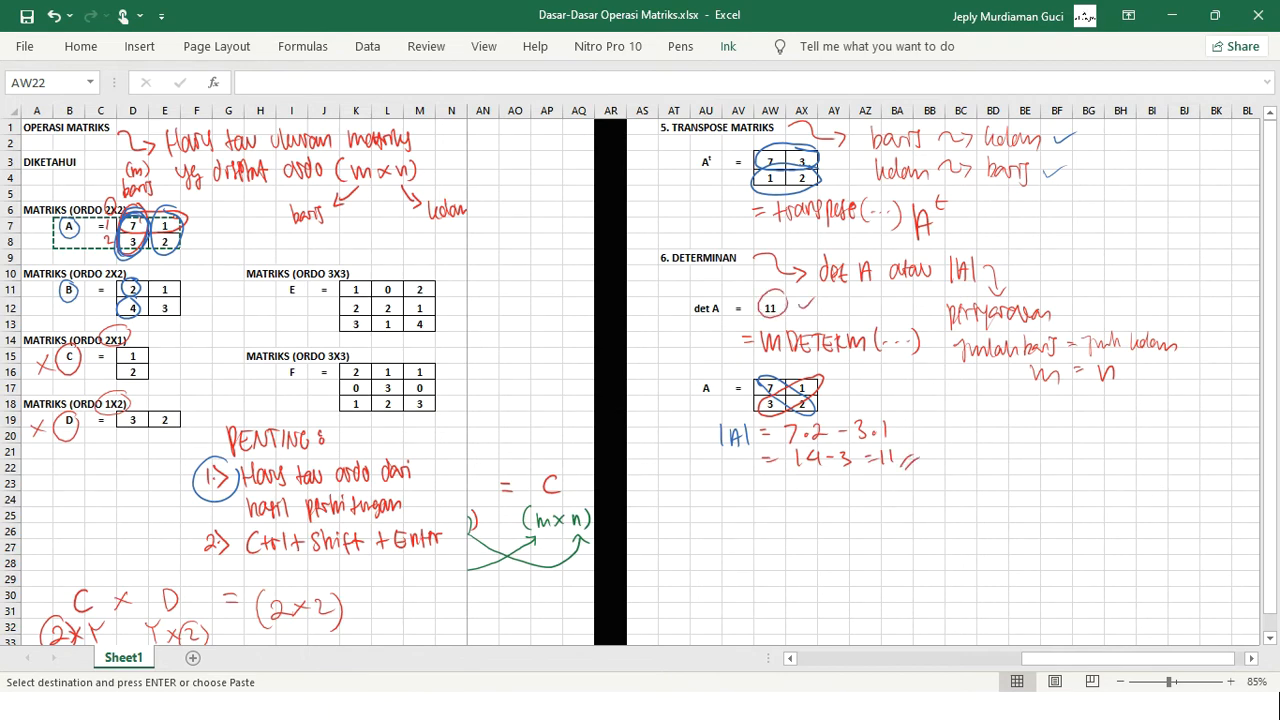
pyautogui.press('Escape')
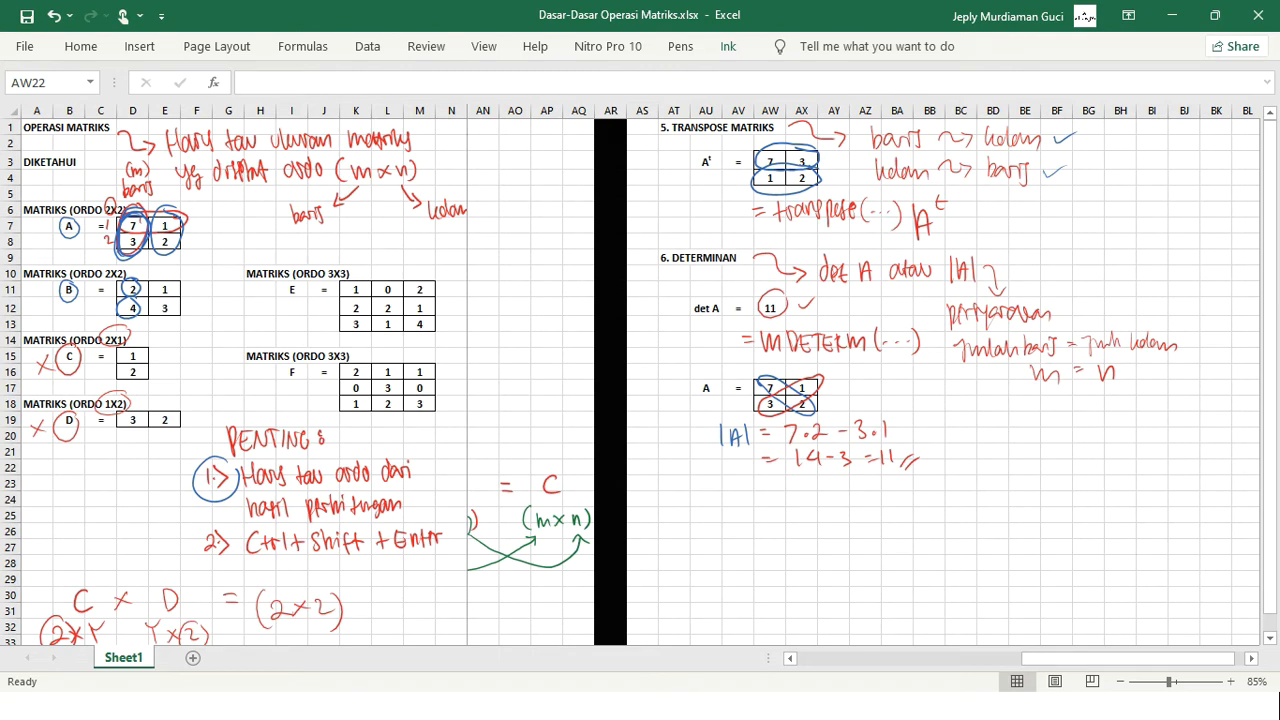
# Copy the "det A =" label from AU12:AV12 to AU24 and change its text to "det E".
pyautogui.moveTo(706, 308); pyautogui.dragTo(738, 308)
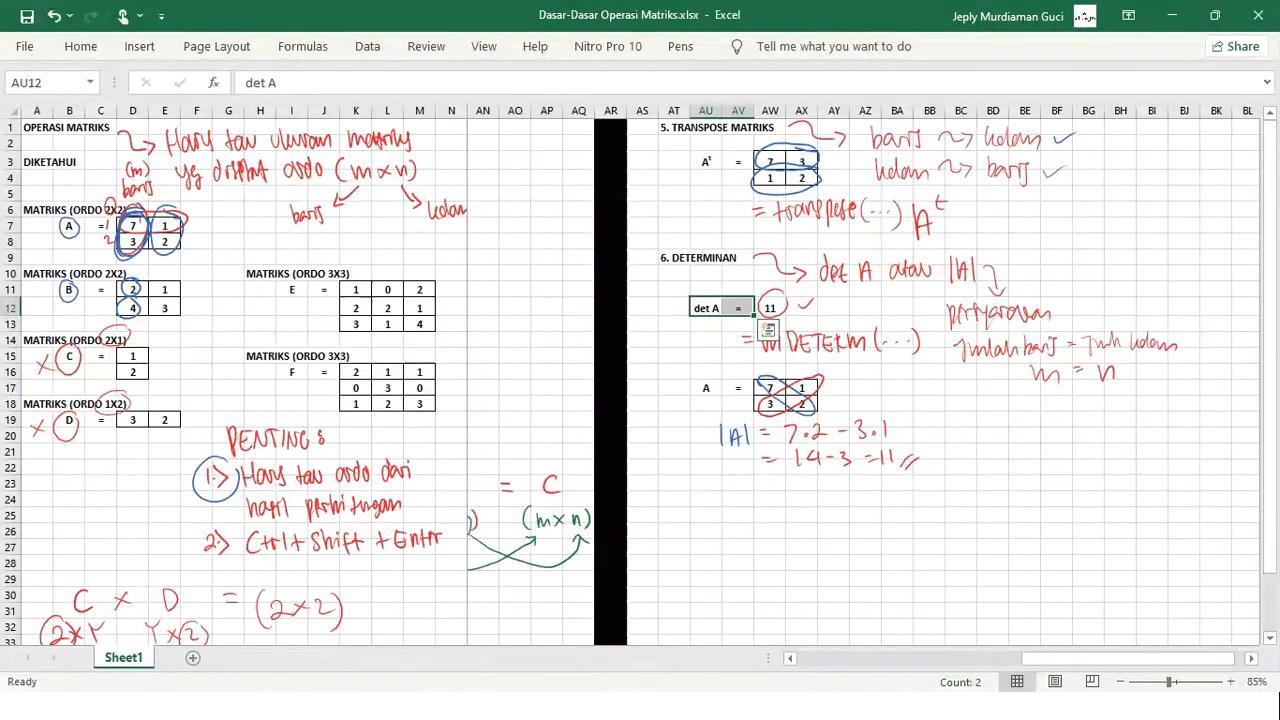
pyautogui.hotkey('ctrl', 'c')
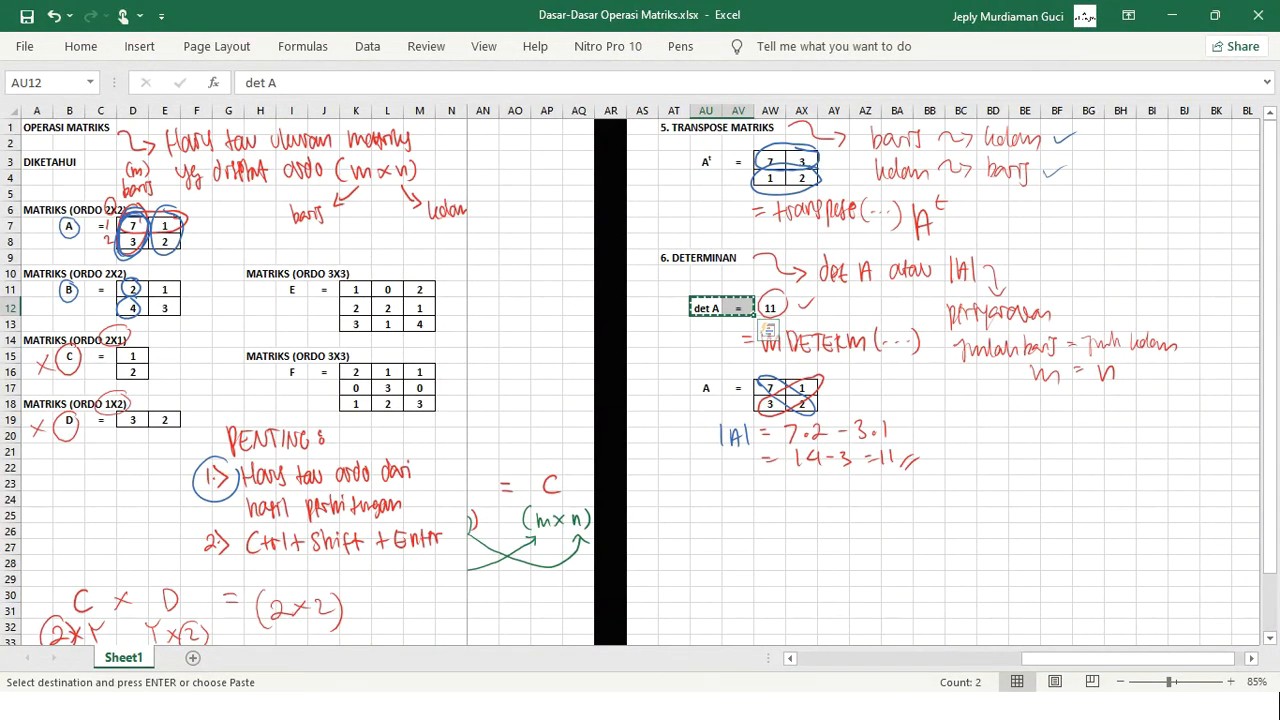
pyautogui.click(706, 499)
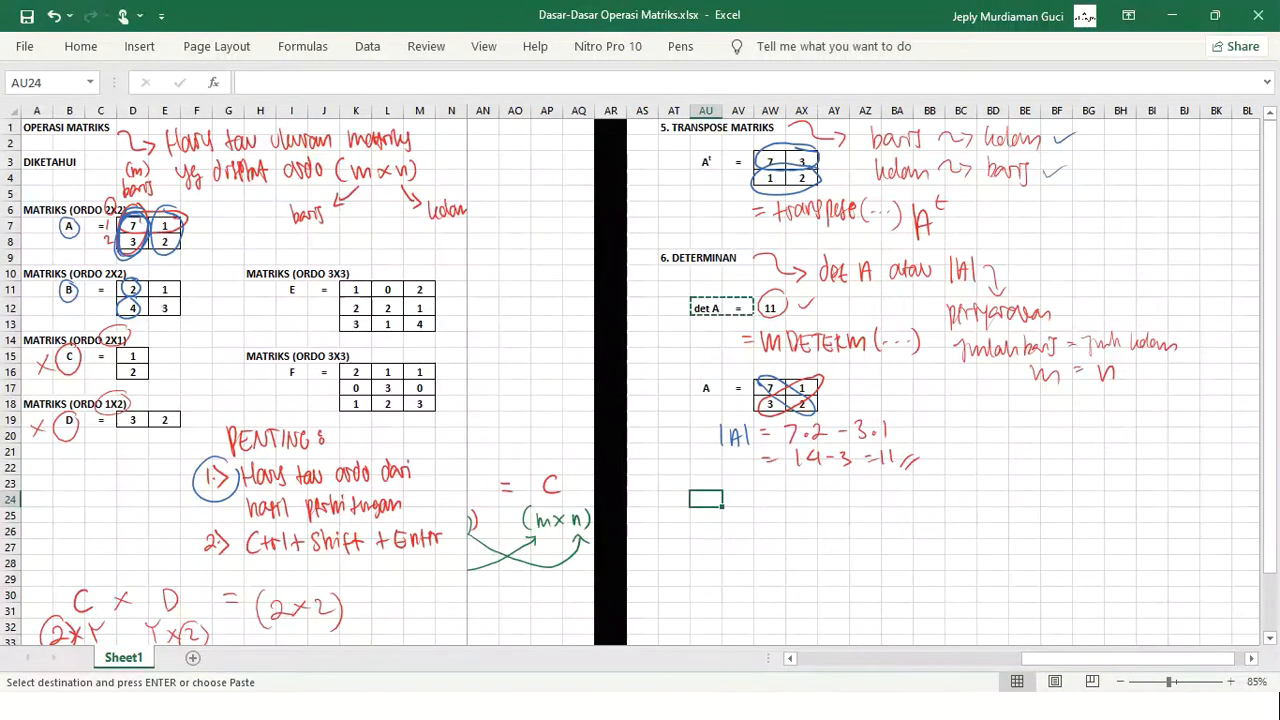
pyautogui.hotkey('ctrl', 'v')
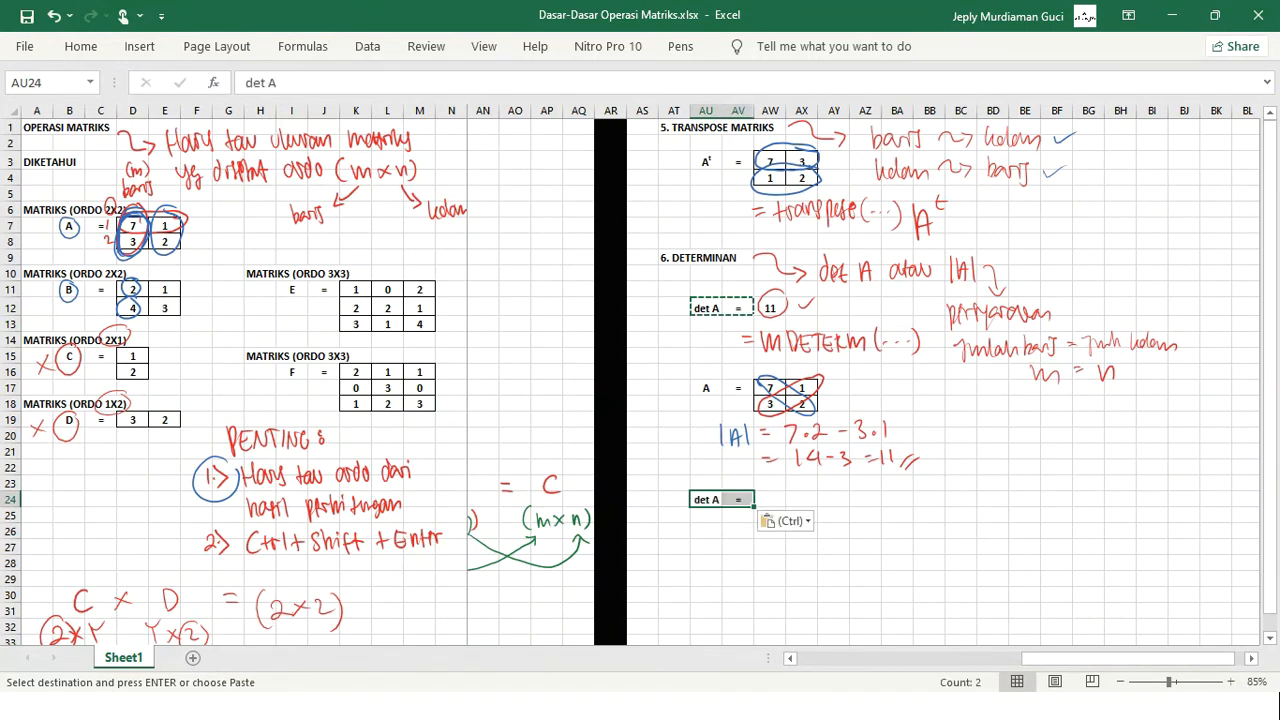
pyautogui.press('F2')
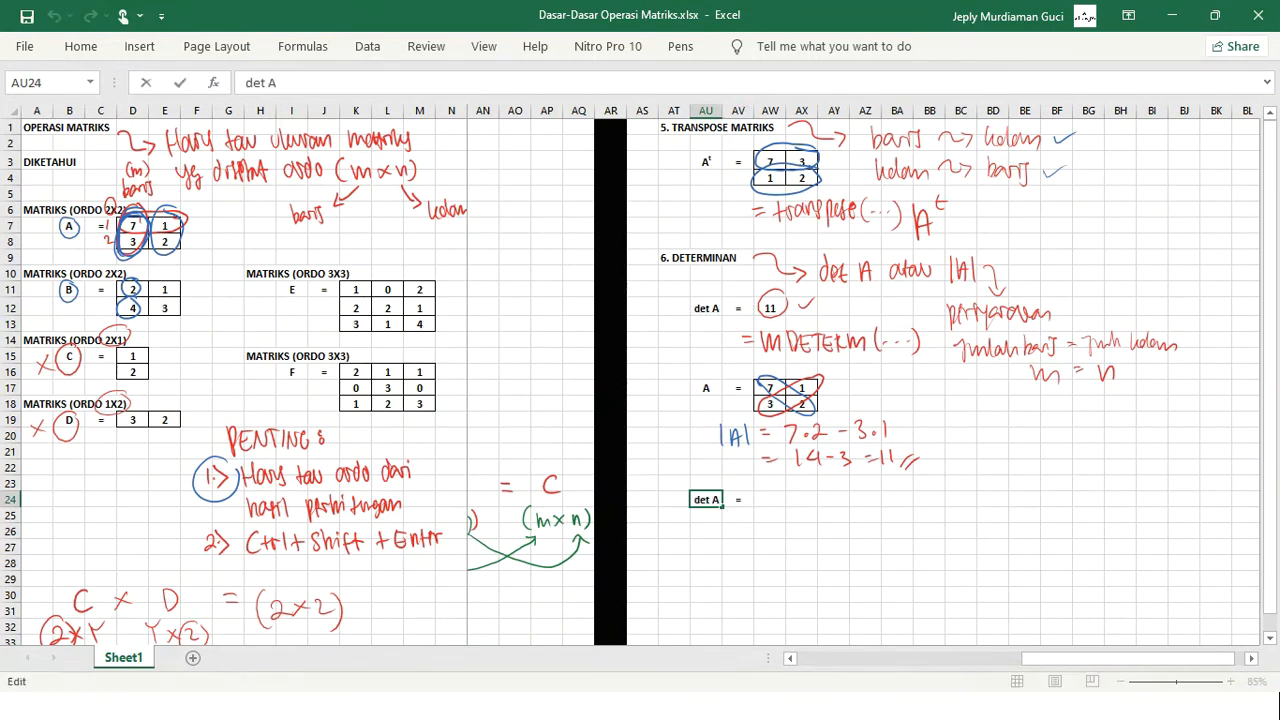
pyautogui.press('BackSpace')
pyautogui.write('E')
pyautogui.press('Return')
# Compute matrix E's determinant in AW24 with the array formula =MDETERM(K11:M13).
pyautogui.press('Up')
pyautogui.press('Right')
pyautogui.press('Right')
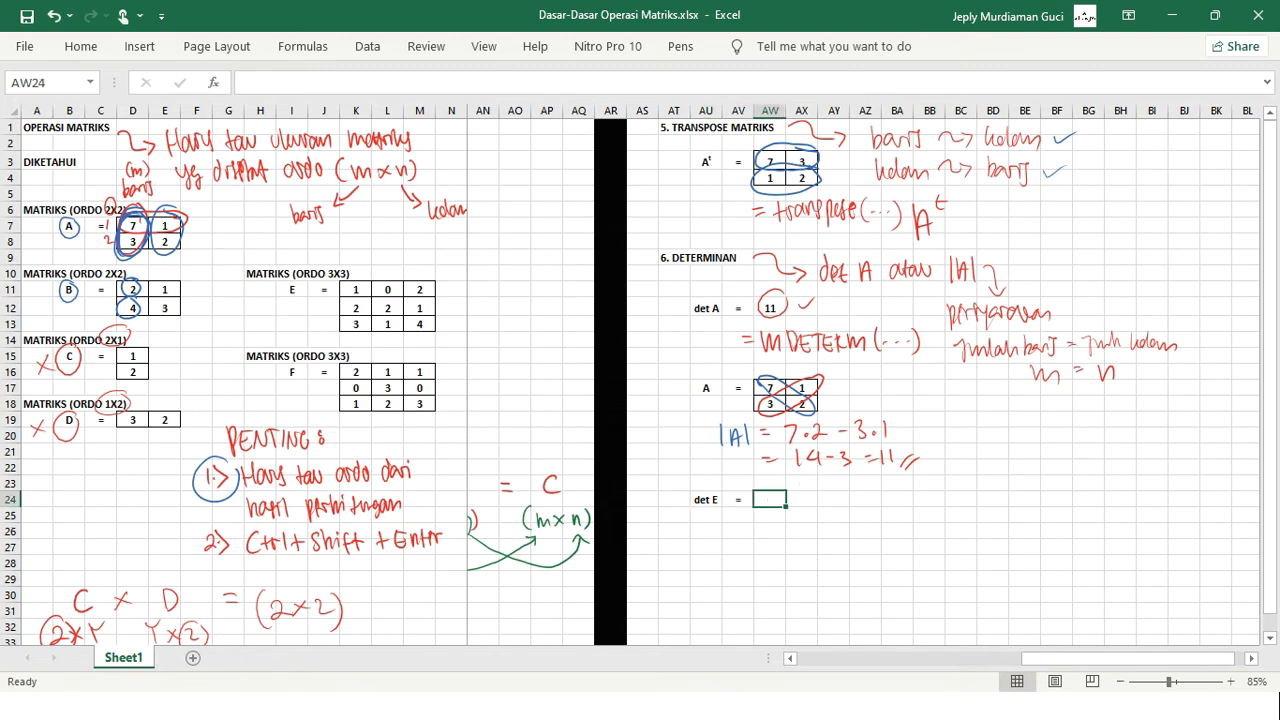
pyautogui.write('=')
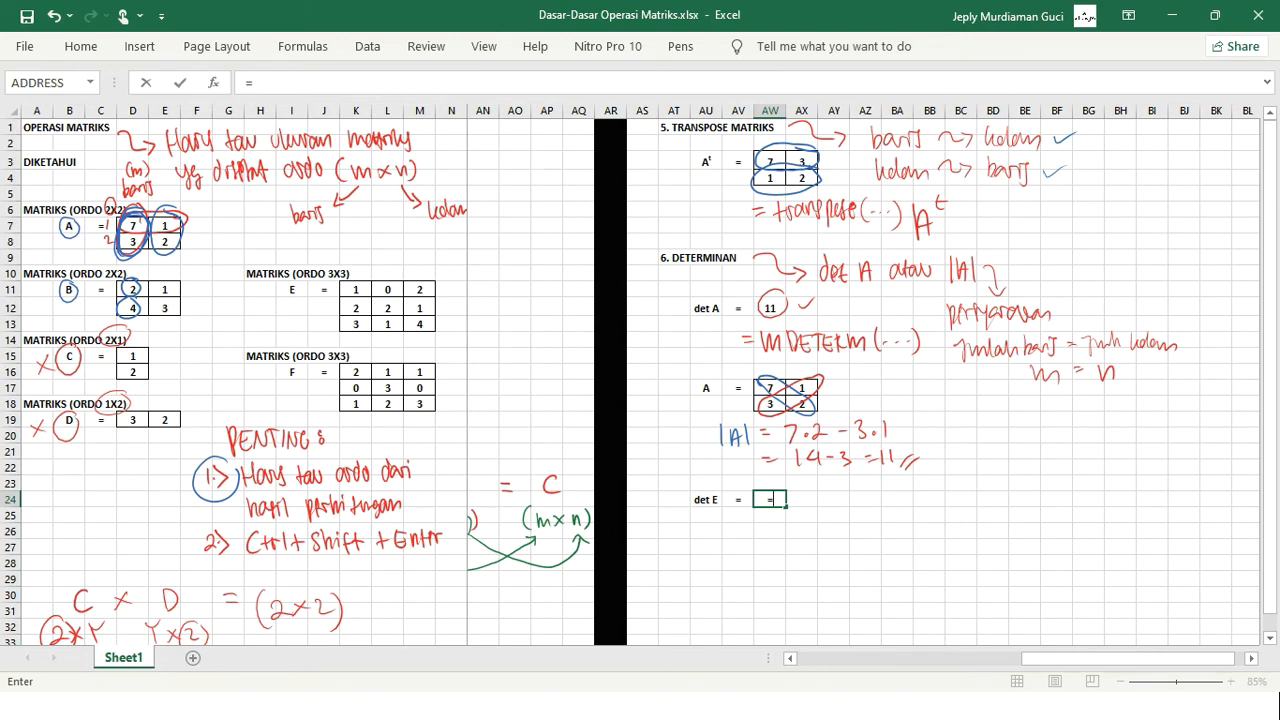
pyautogui.write('MDETE')
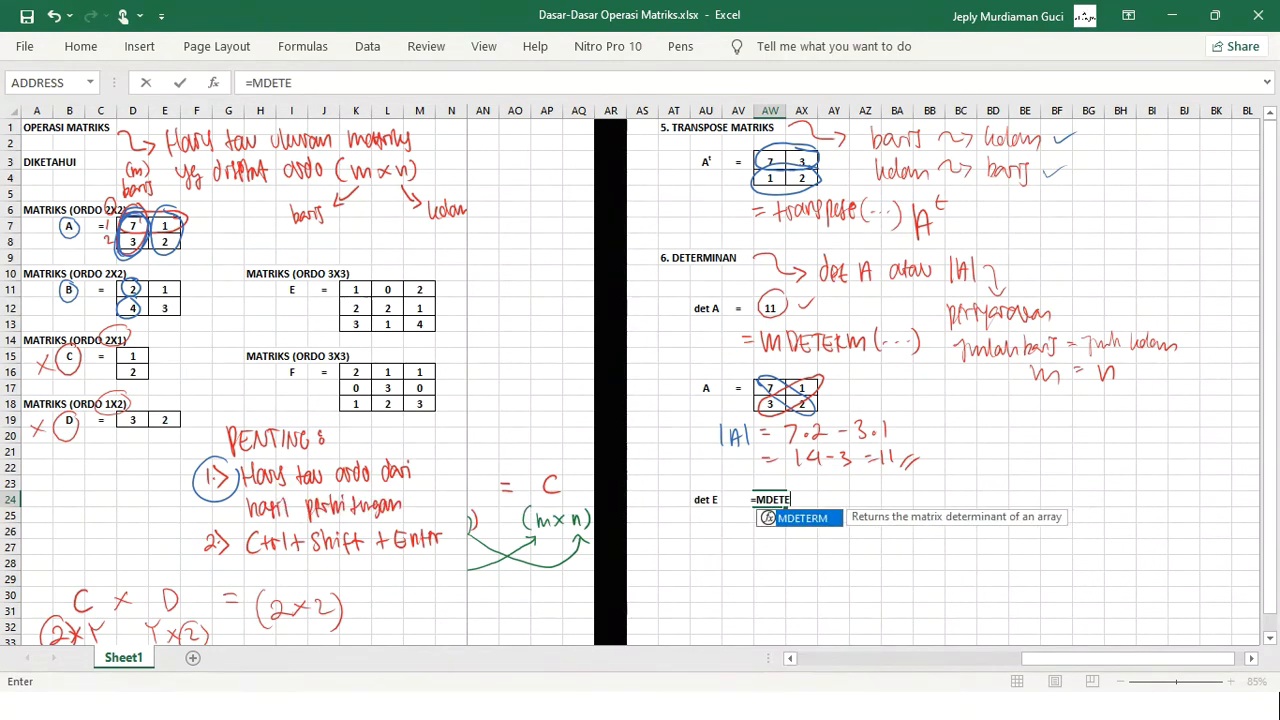
pyautogui.write('RM(')
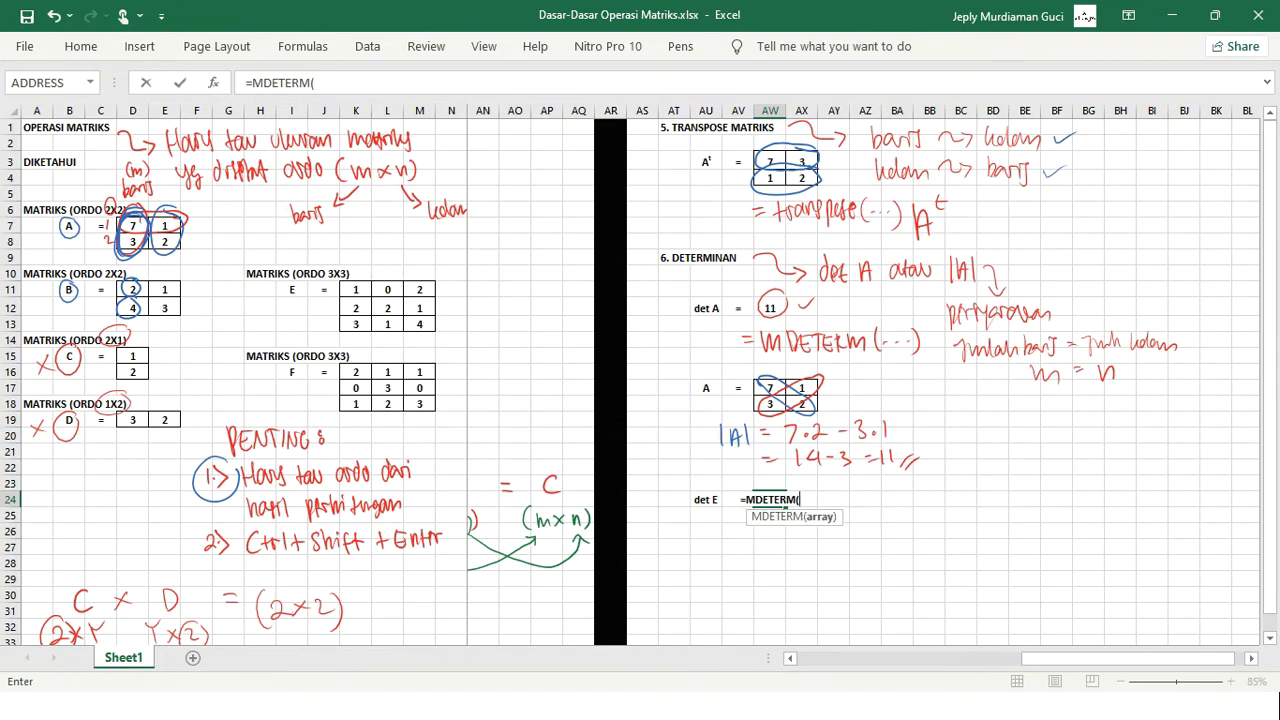
pyautogui.moveTo(355, 289); pyautogui.dragTo(419, 324)
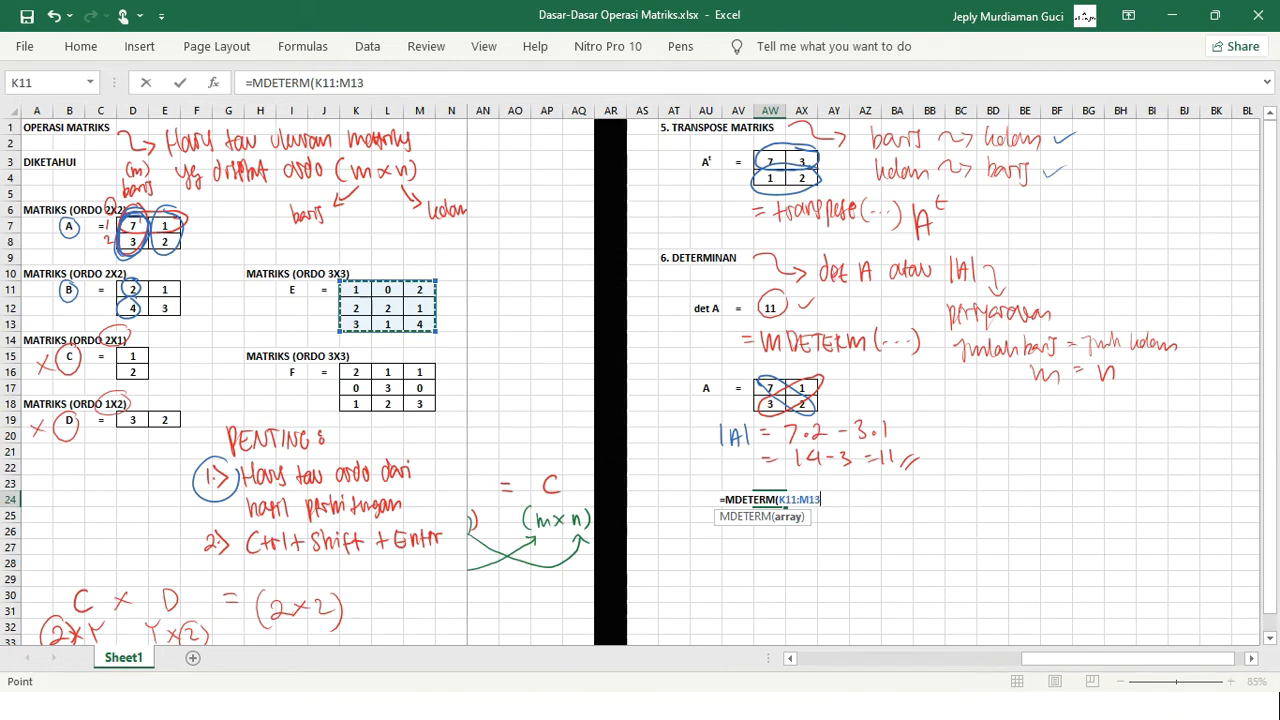
pyautogui.write(')')
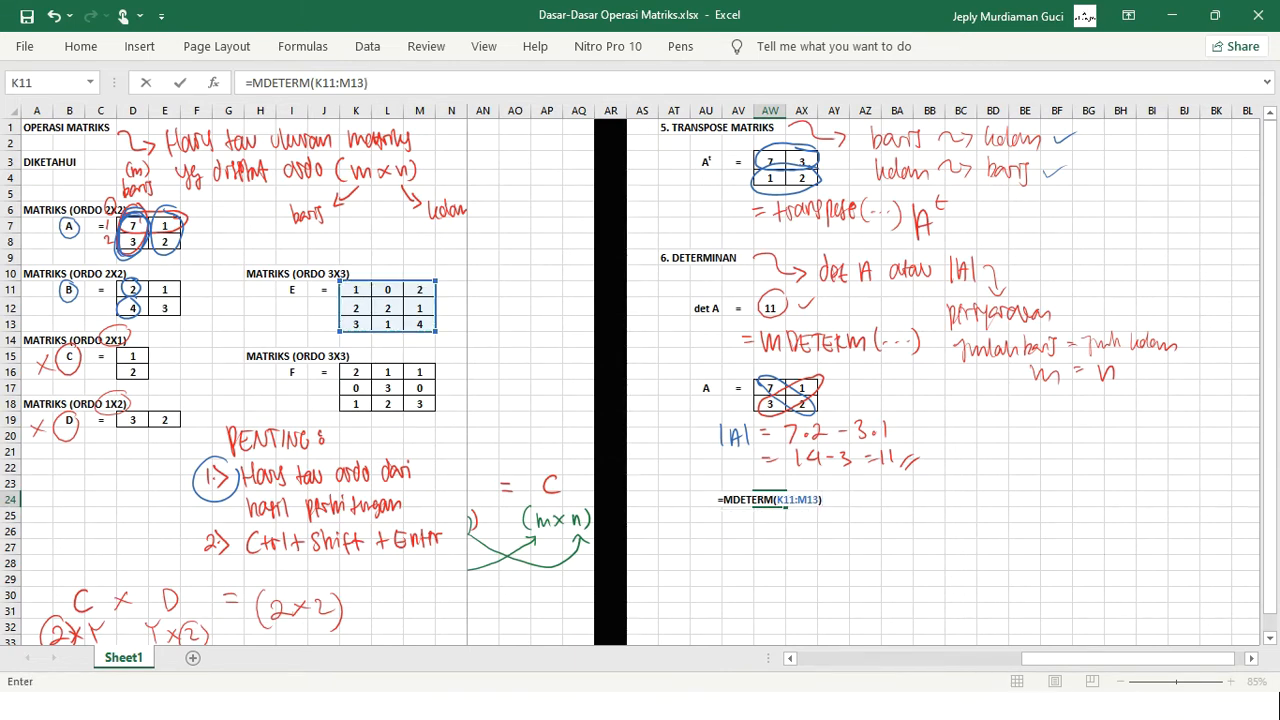
pyautogui.hotkey('ctrl', 'shift', 'Return')
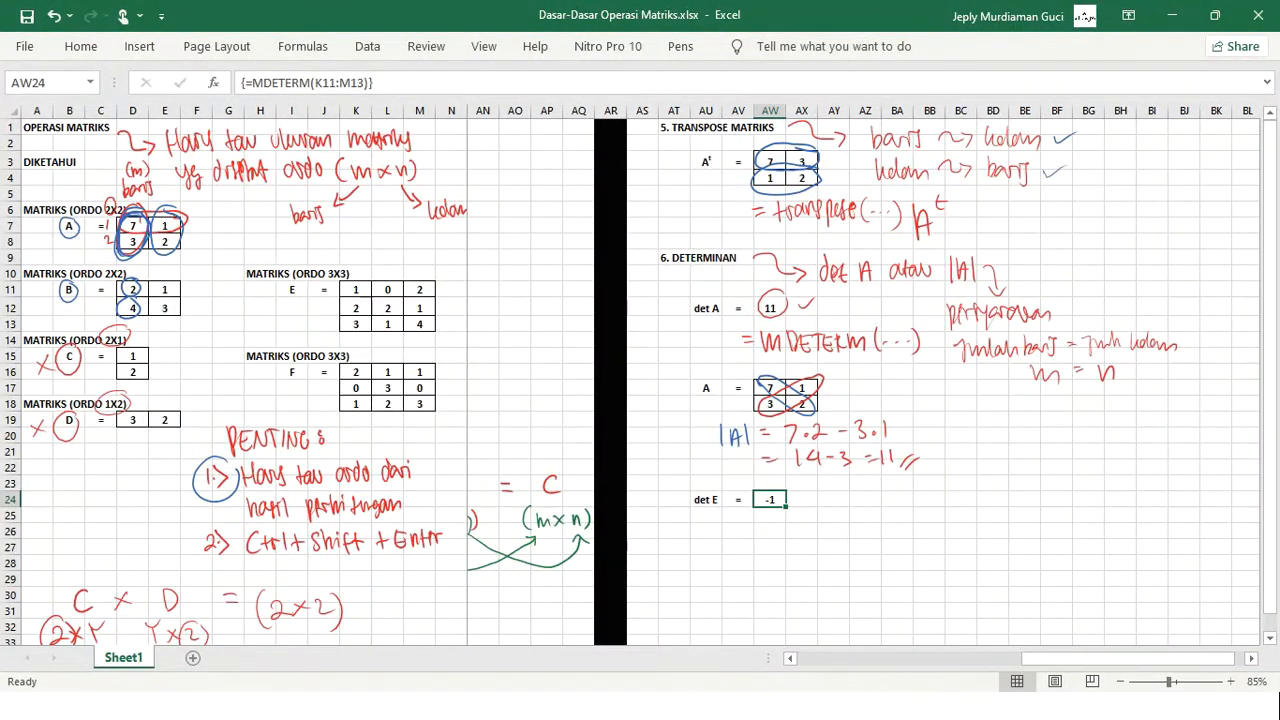
# Copy the matrix E block with its label from I11:M13 to AU26.
pyautogui.click(801, 500)
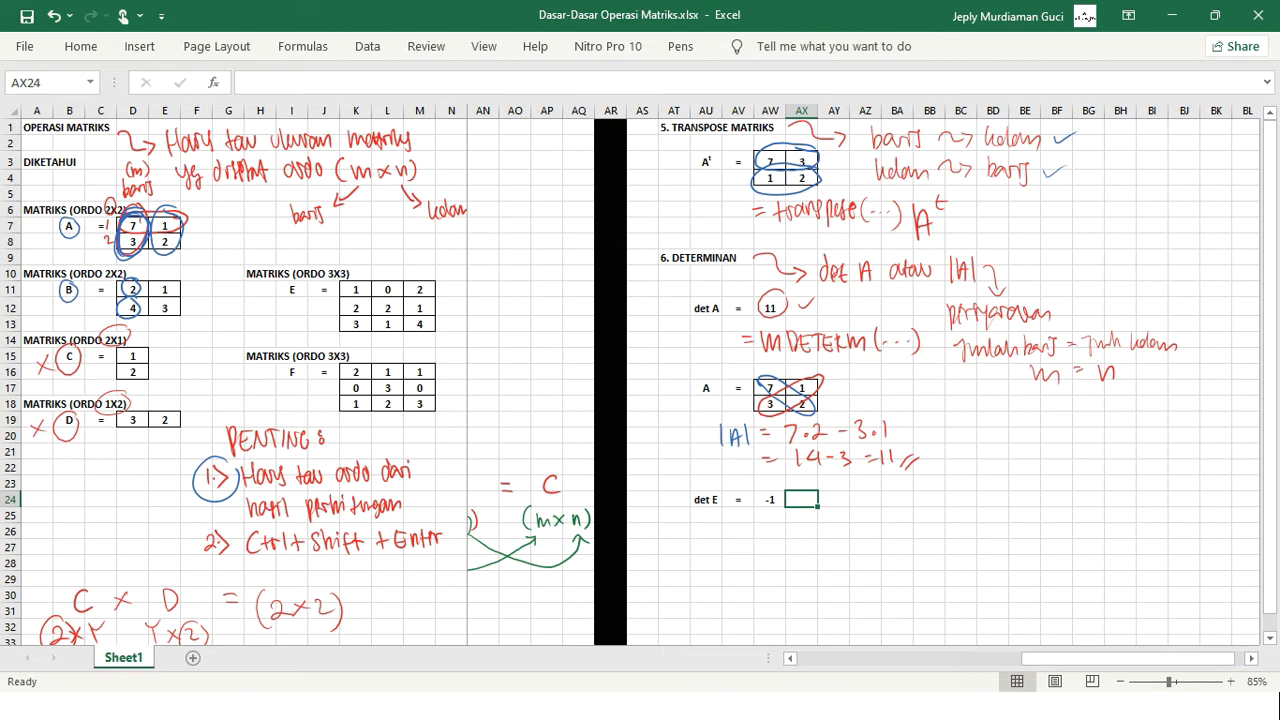
pyautogui.moveTo(291, 290); pyautogui.dragTo(419, 324)
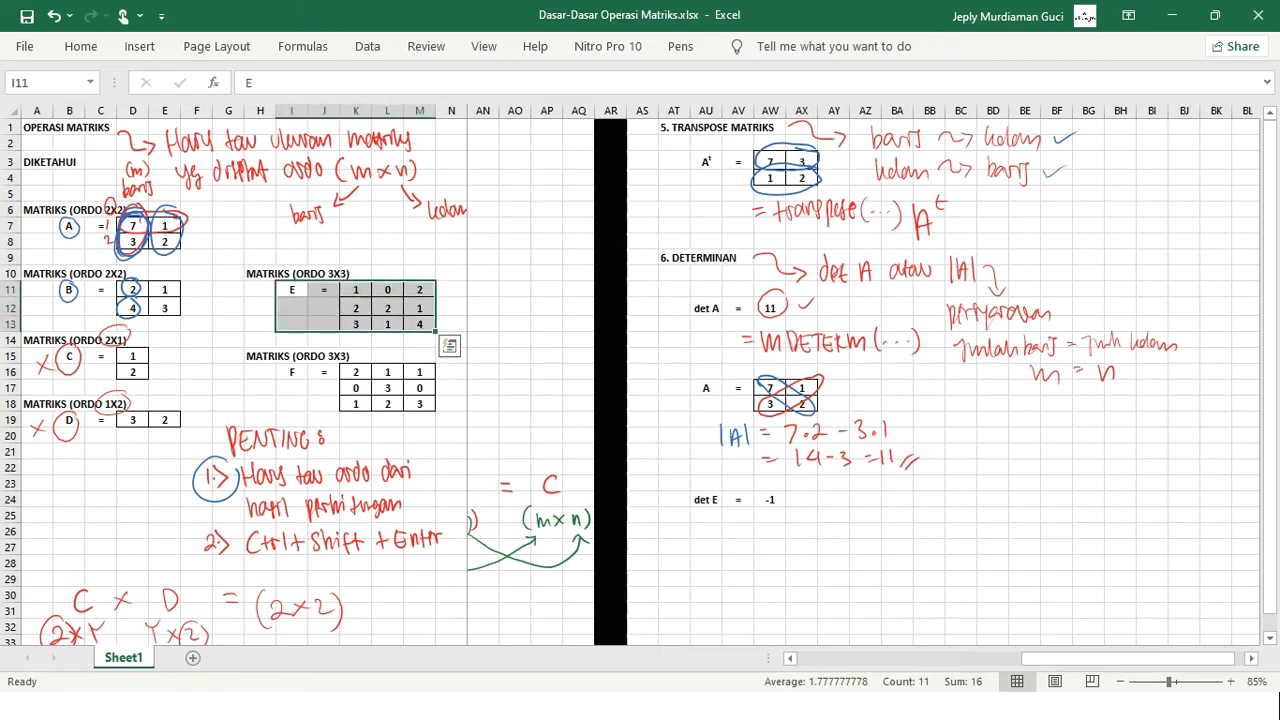
pyautogui.hotkey('ctrl', 'c')
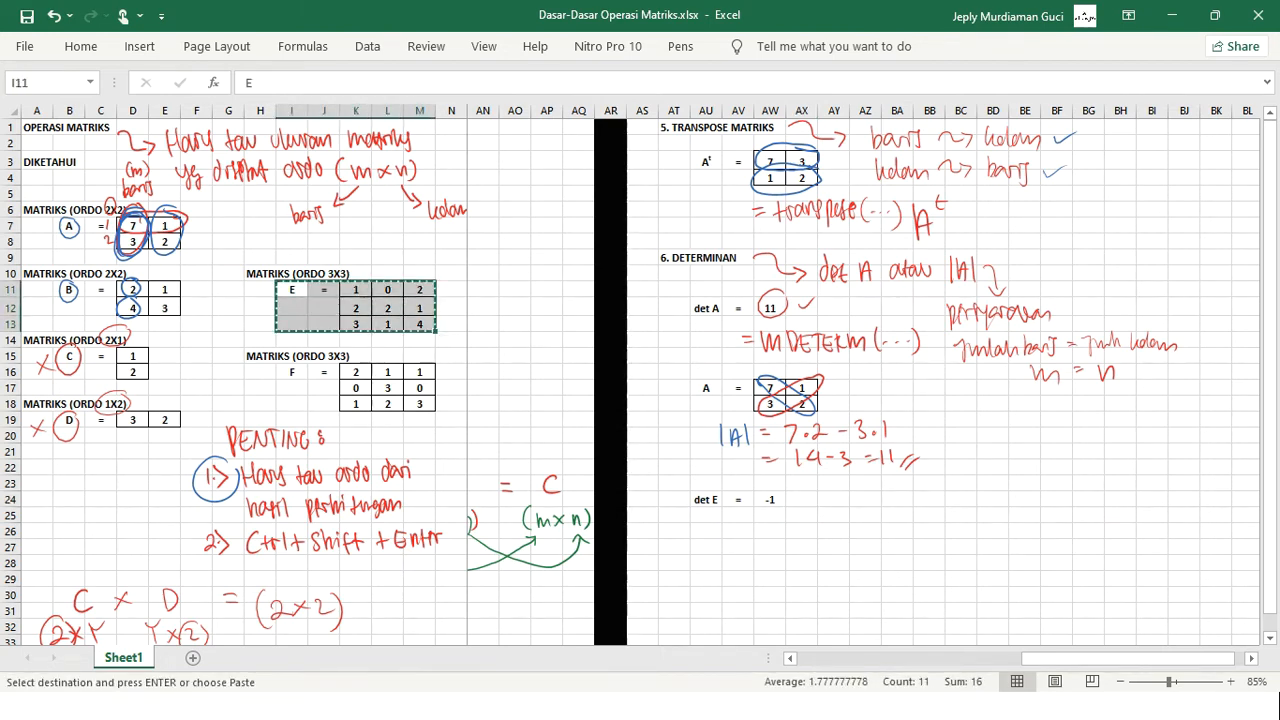
pyautogui.click(706, 532)
pyautogui.hotkey('ctrl', 'v')
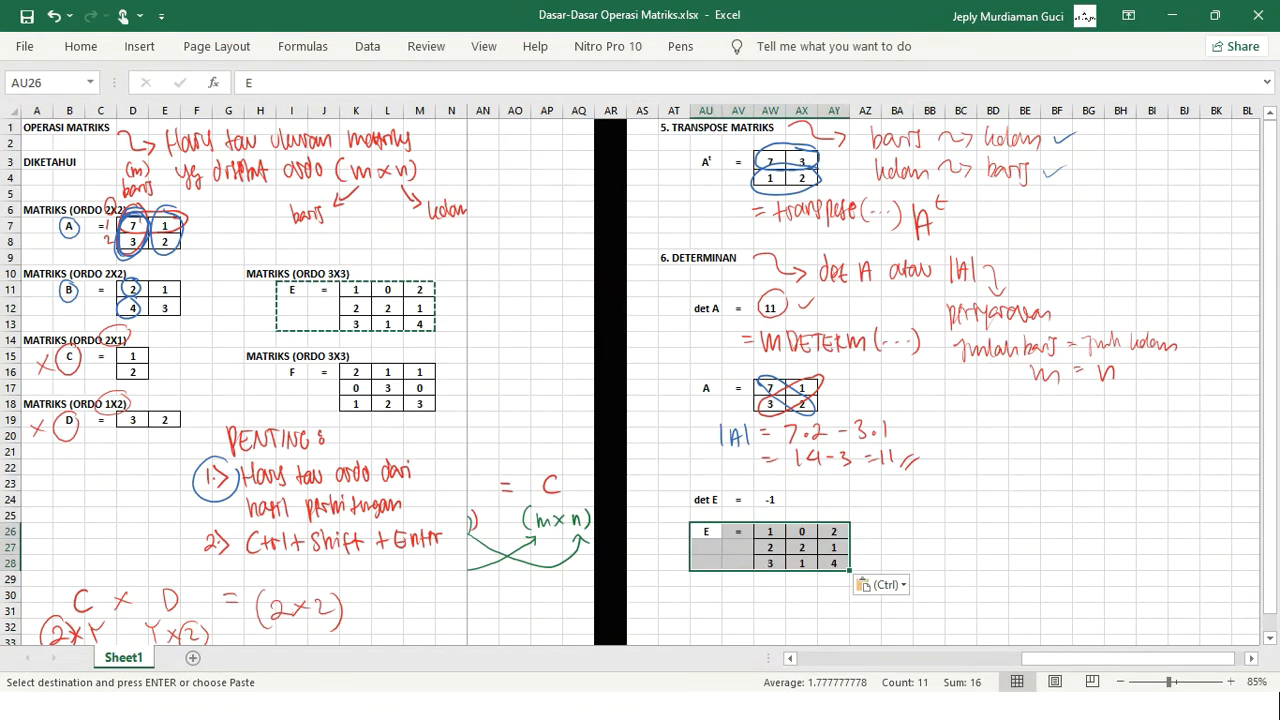
pyautogui.click(897, 532)
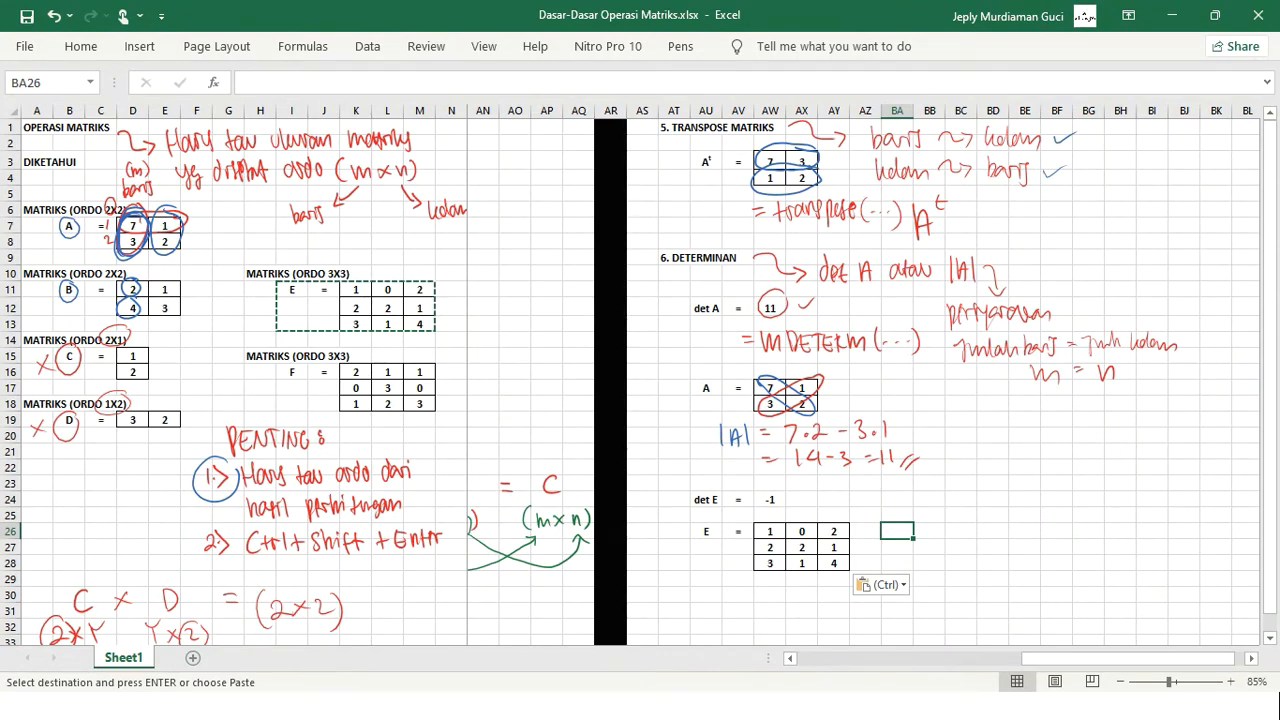
# Handwrite red column numbers 1, 2, 3 above the copied matrix E and 1, 2 above the two columns beside it.
pyautogui.click(681, 47)
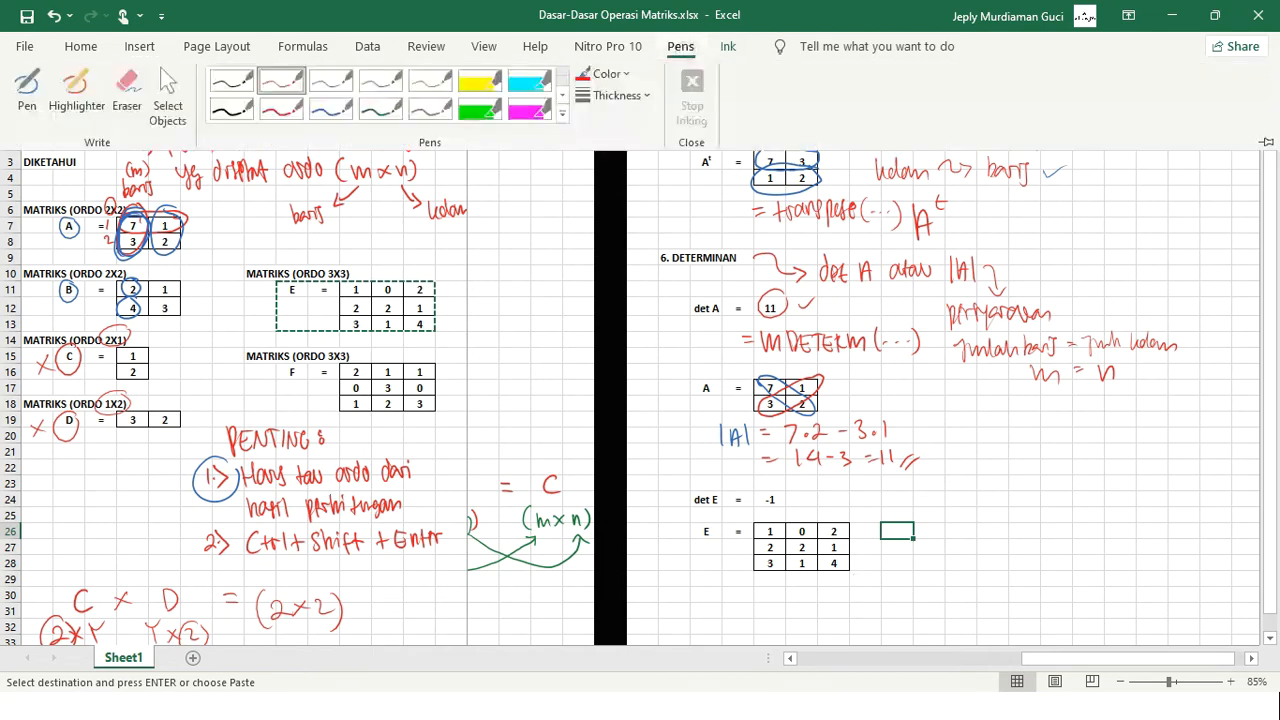
pyautogui.press('Escape')
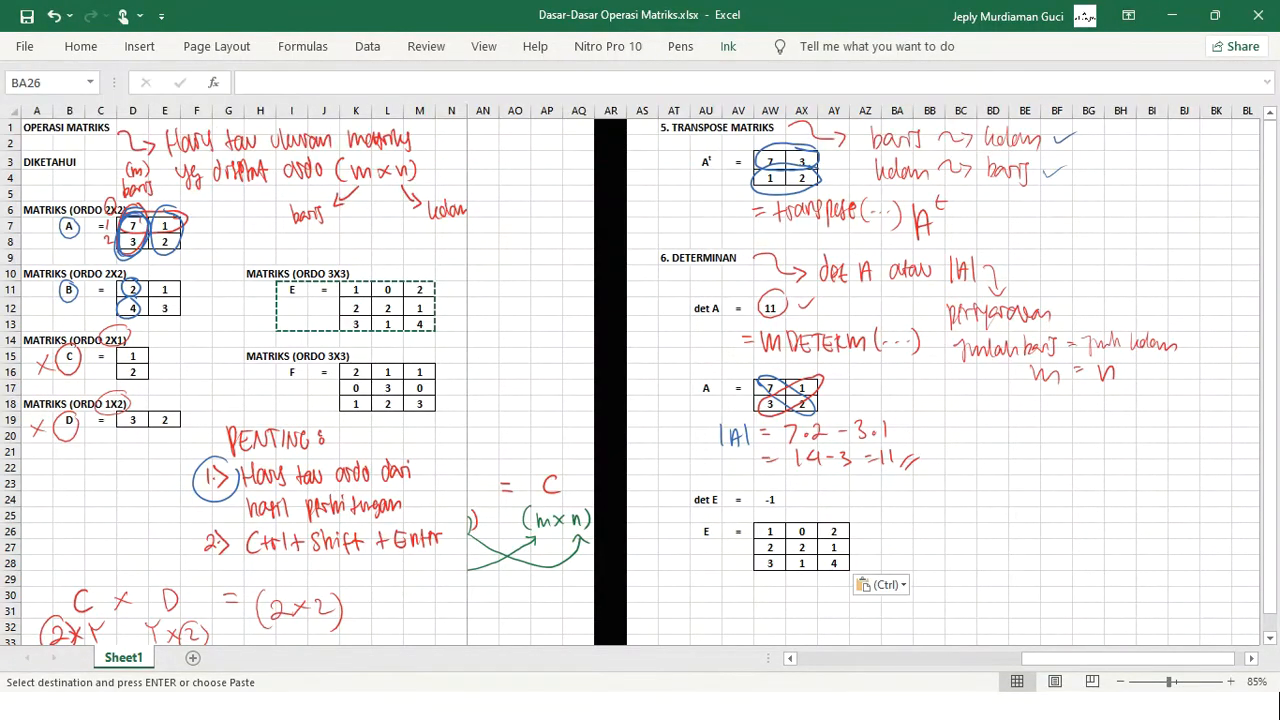
pyautogui.moveTo(770, 513); pyautogui.dragTo(833, 521)
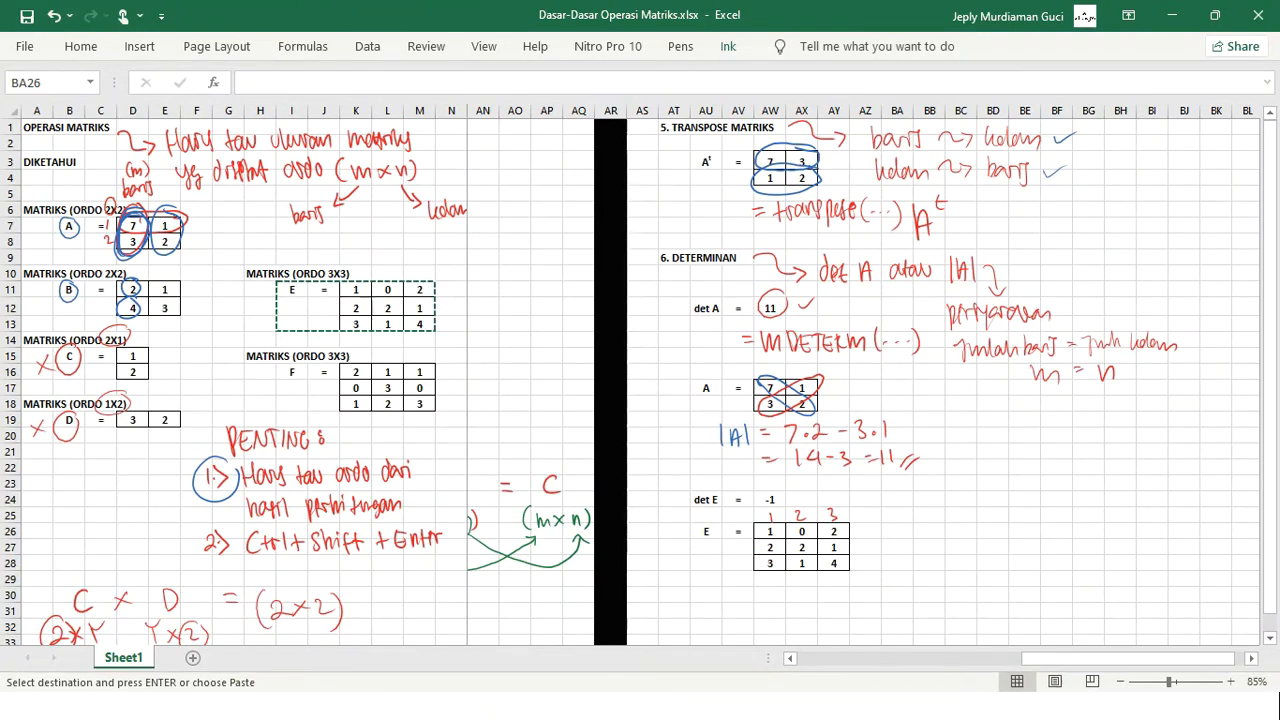
pyautogui.moveTo(867, 510); pyautogui.dragTo(905, 518)
pyautogui.press('Escape')
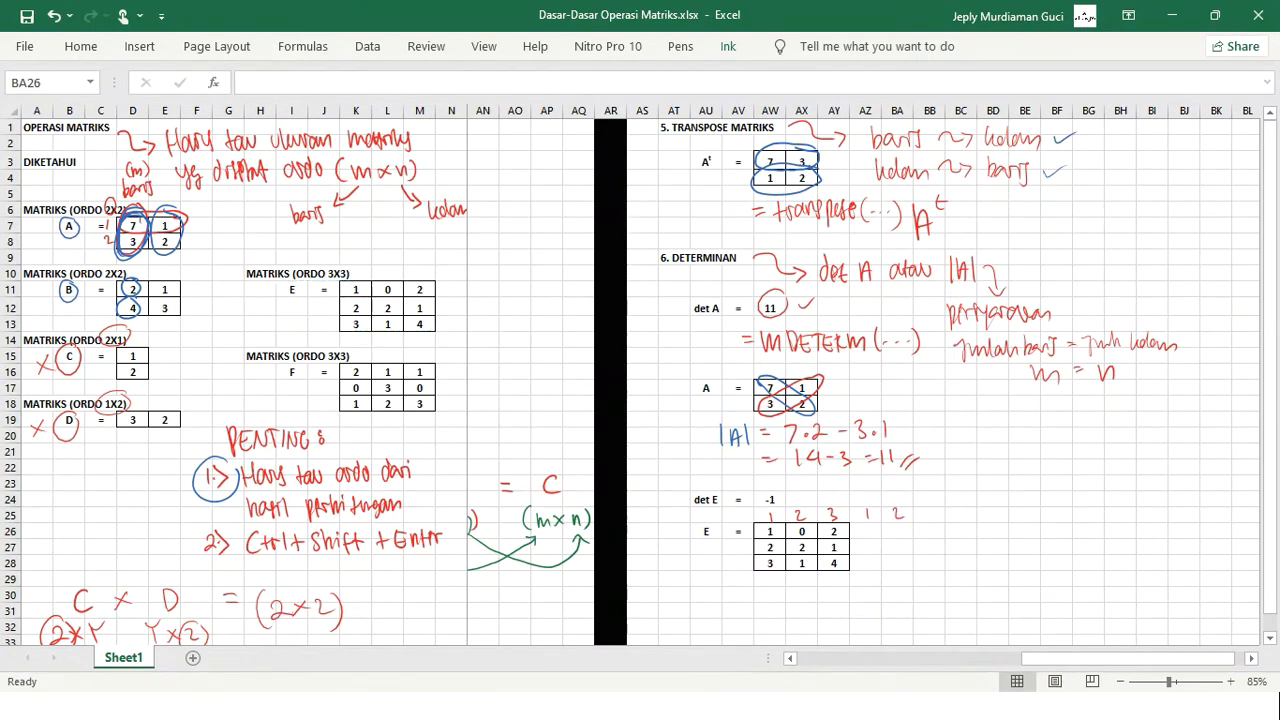
# Copy the first two columns of matrix E, AW26:AX28, to AZ26 as values only, without borders.
pyautogui.moveTo(770, 531); pyautogui.dragTo(801, 563)
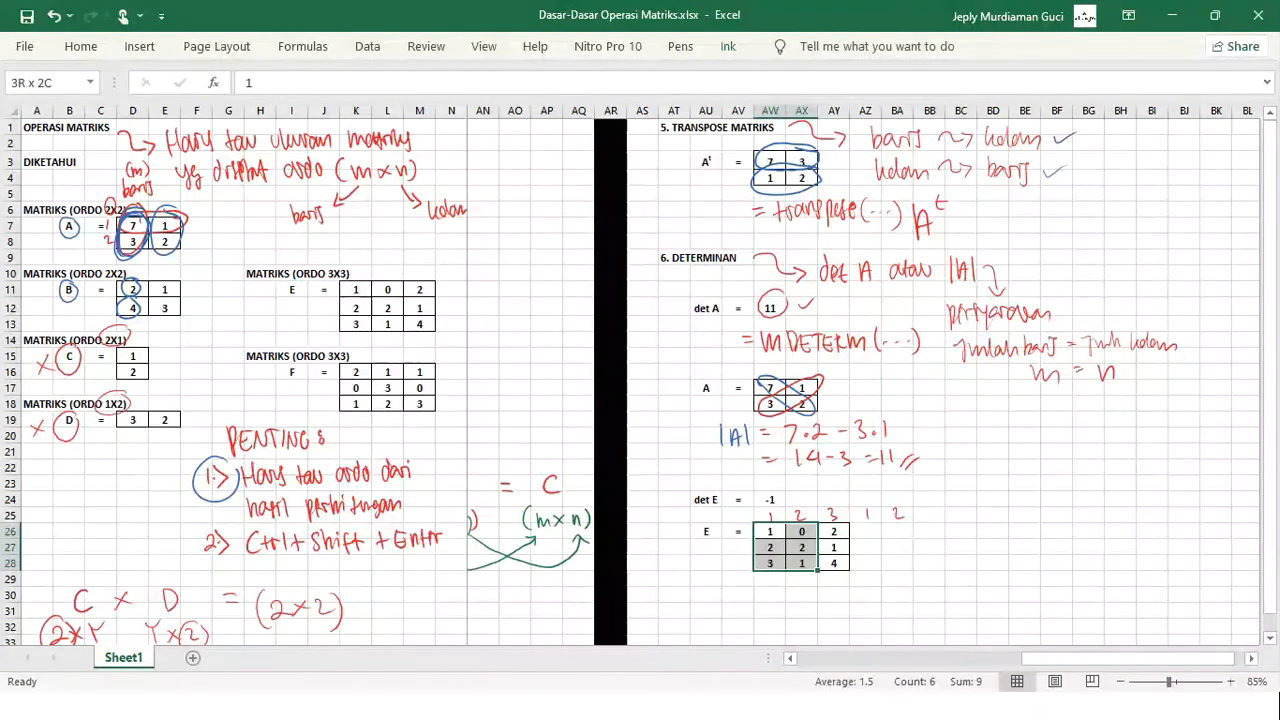
pyautogui.hotkey('ctrl', 'c')
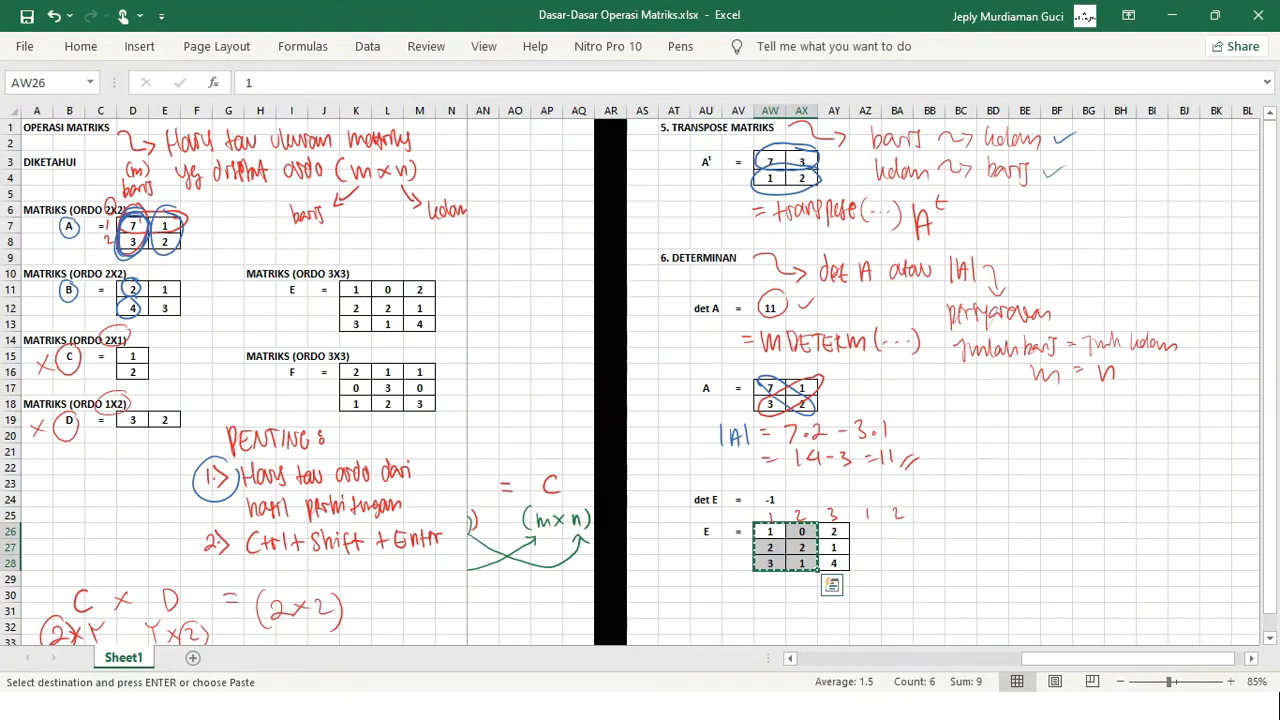
pyautogui.click(865, 532)
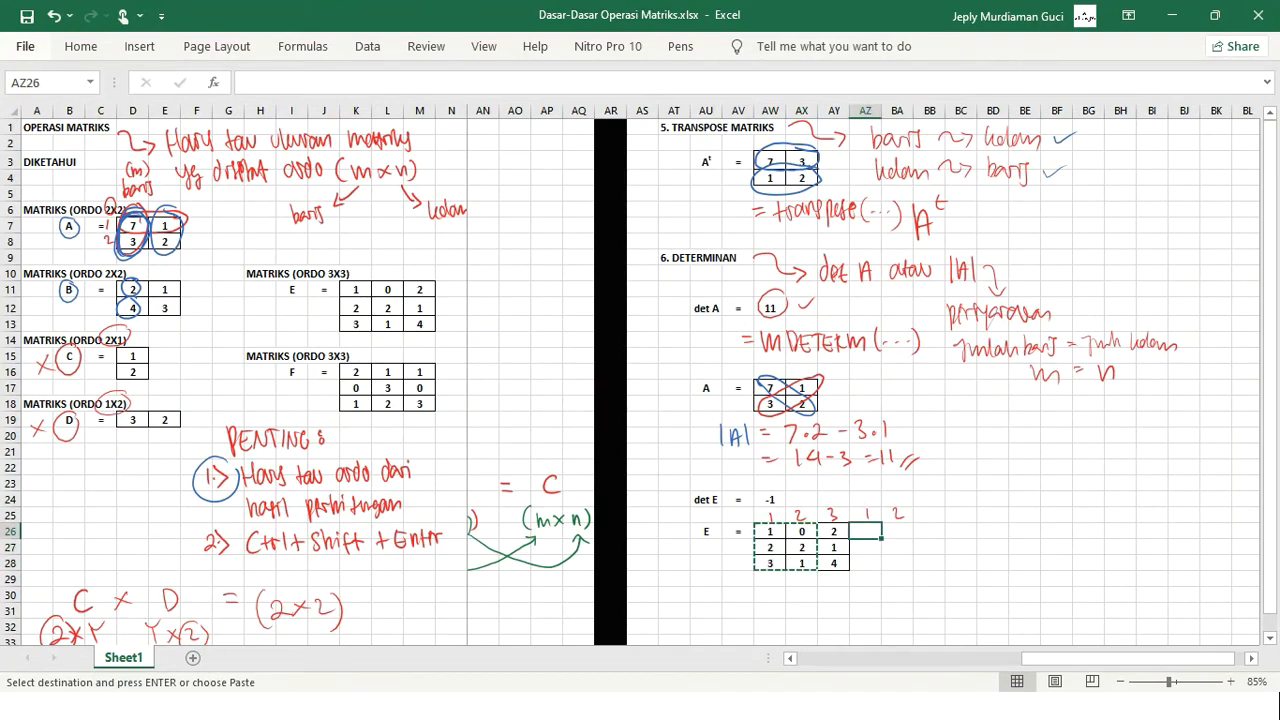
pyautogui.click(81, 46)
pyautogui.click(27, 120)
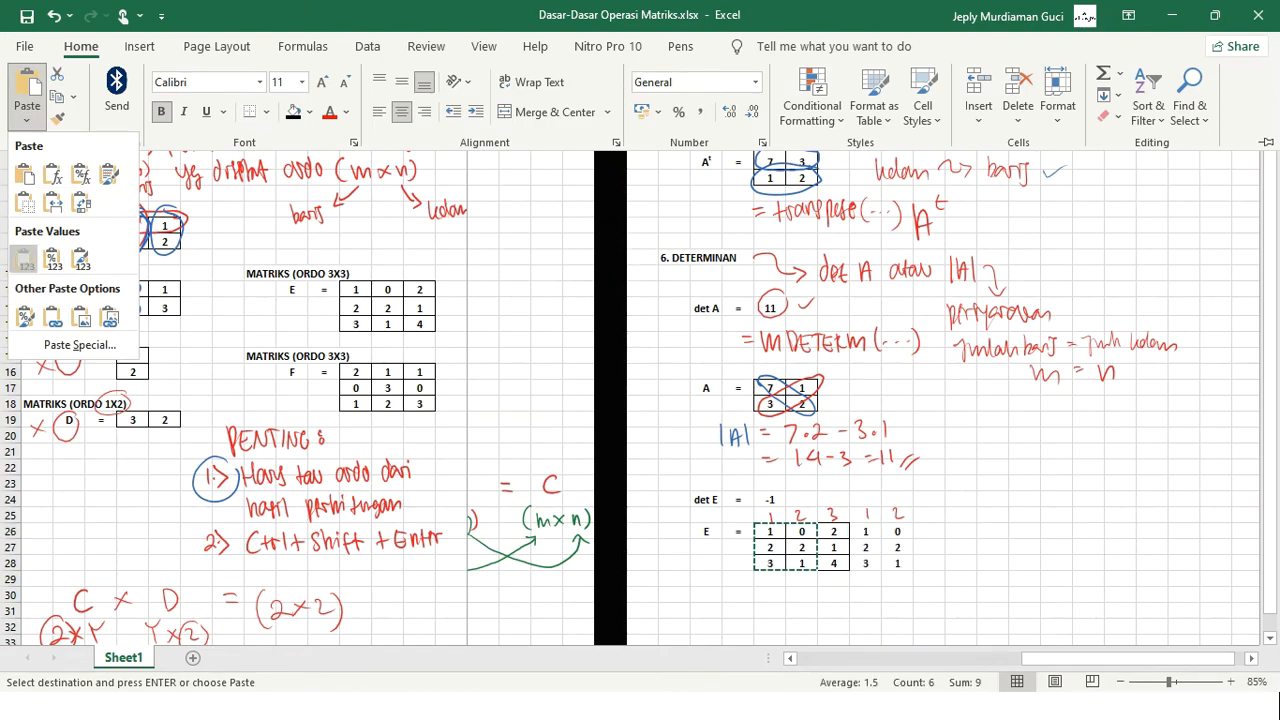
pyautogui.click(25, 260)
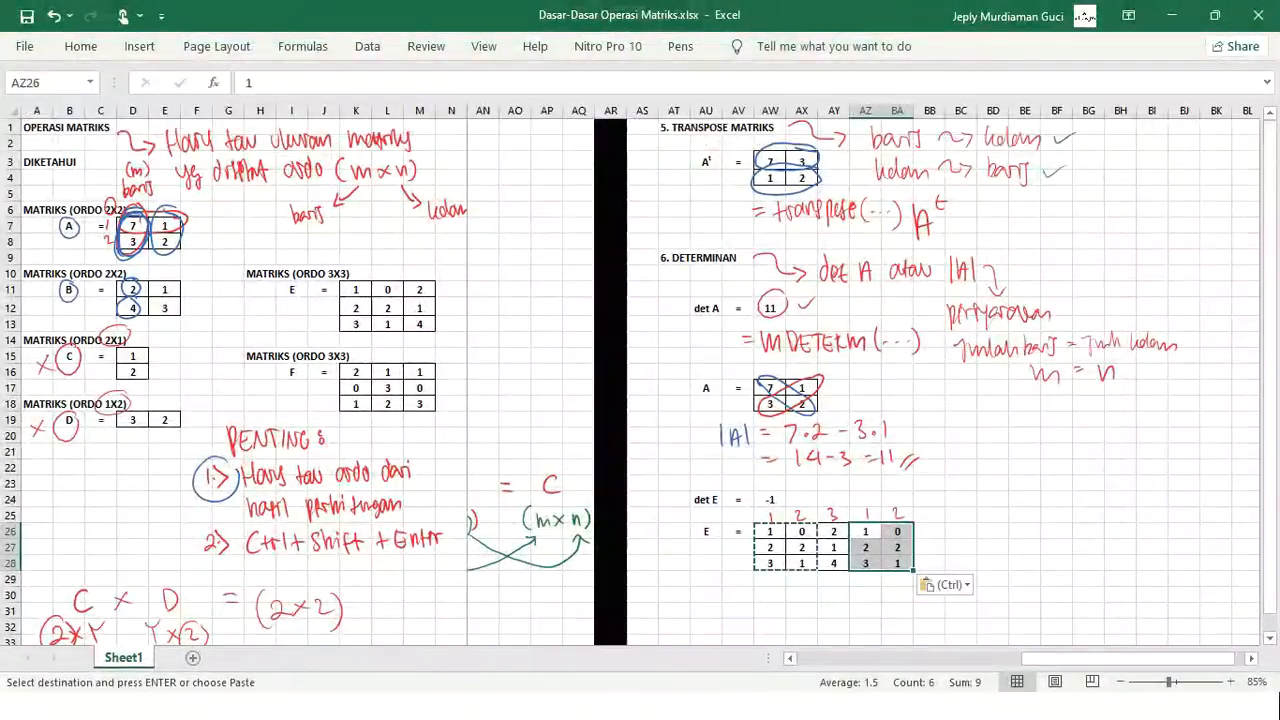
pyautogui.click(961, 515)
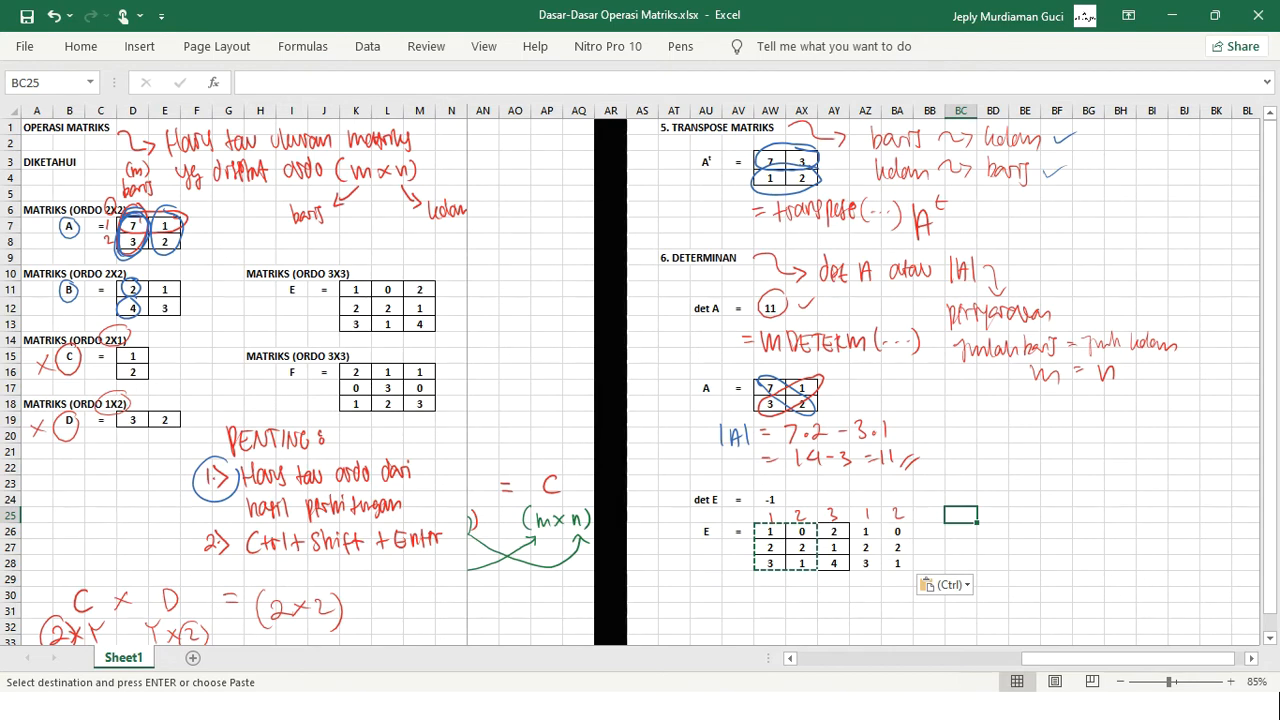
pyautogui.doubleClick(961, 483)
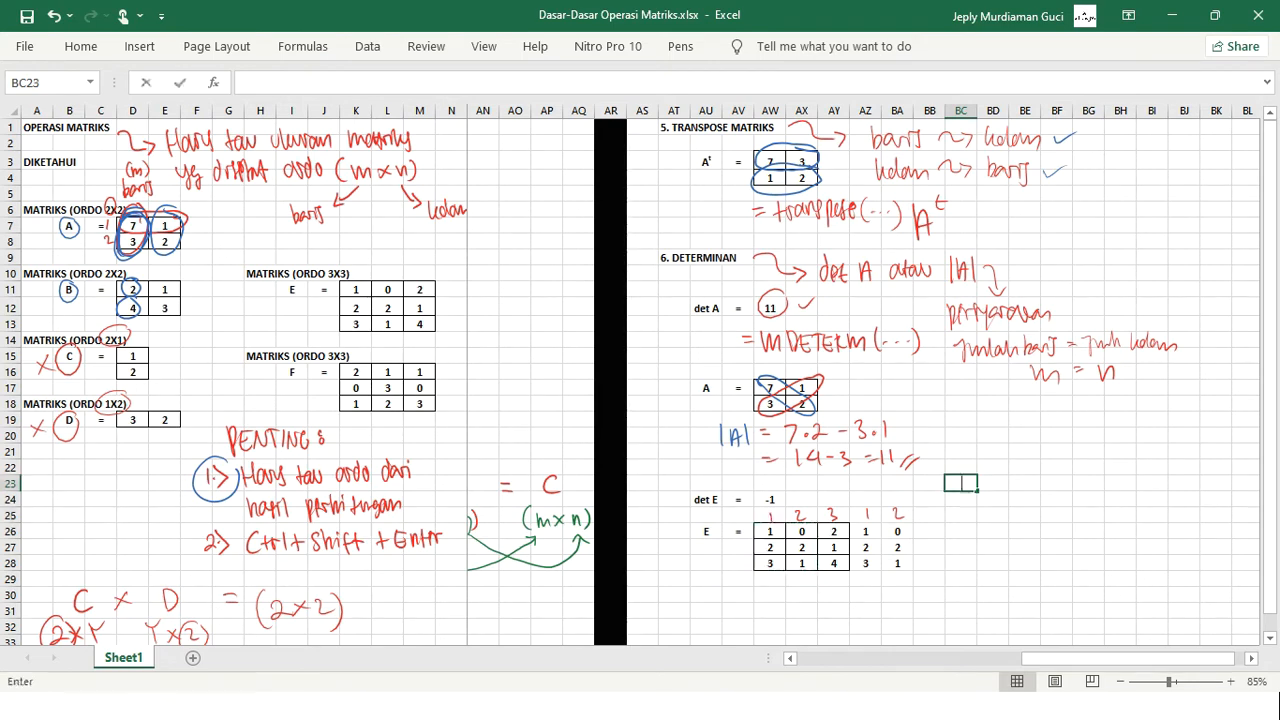
pyautogui.click(993, 483)
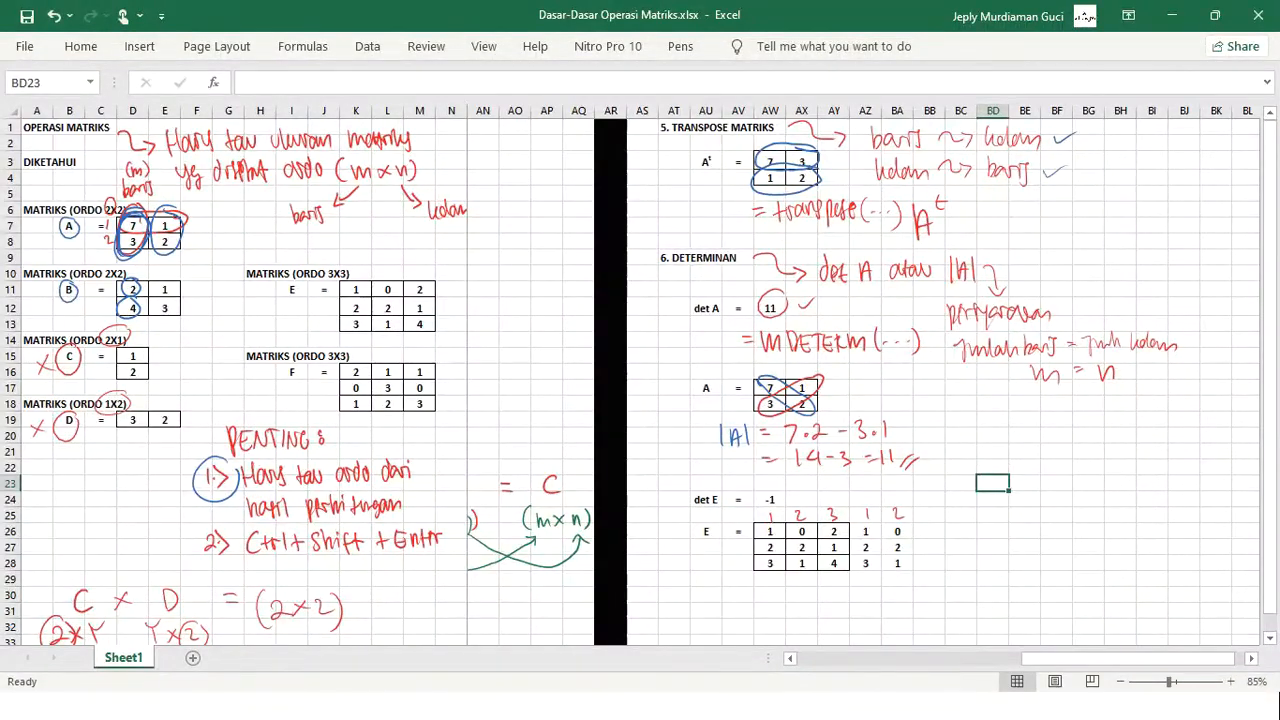
# With the red pen, loop matrix E's main diagonal 1, 2, 4 and draw an arrow from the matrix to a handwritten "|E| =".
pyautogui.click(680, 46)
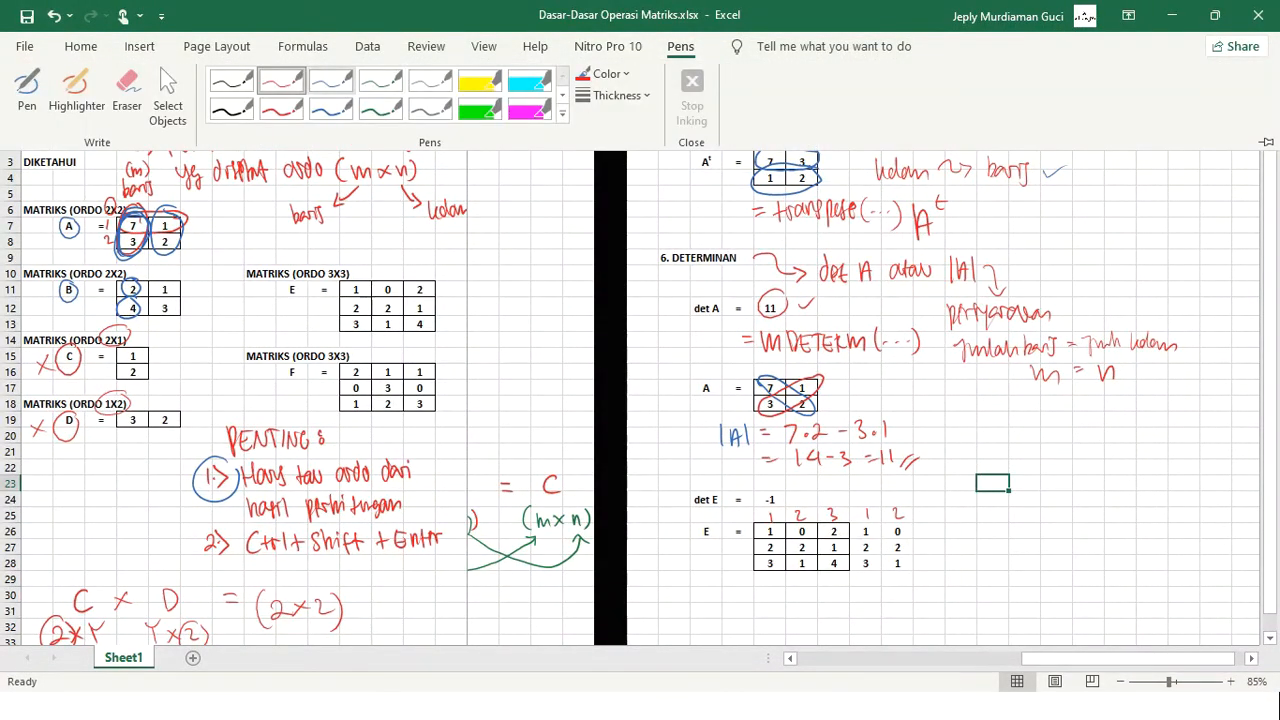
pyautogui.click(282, 81)
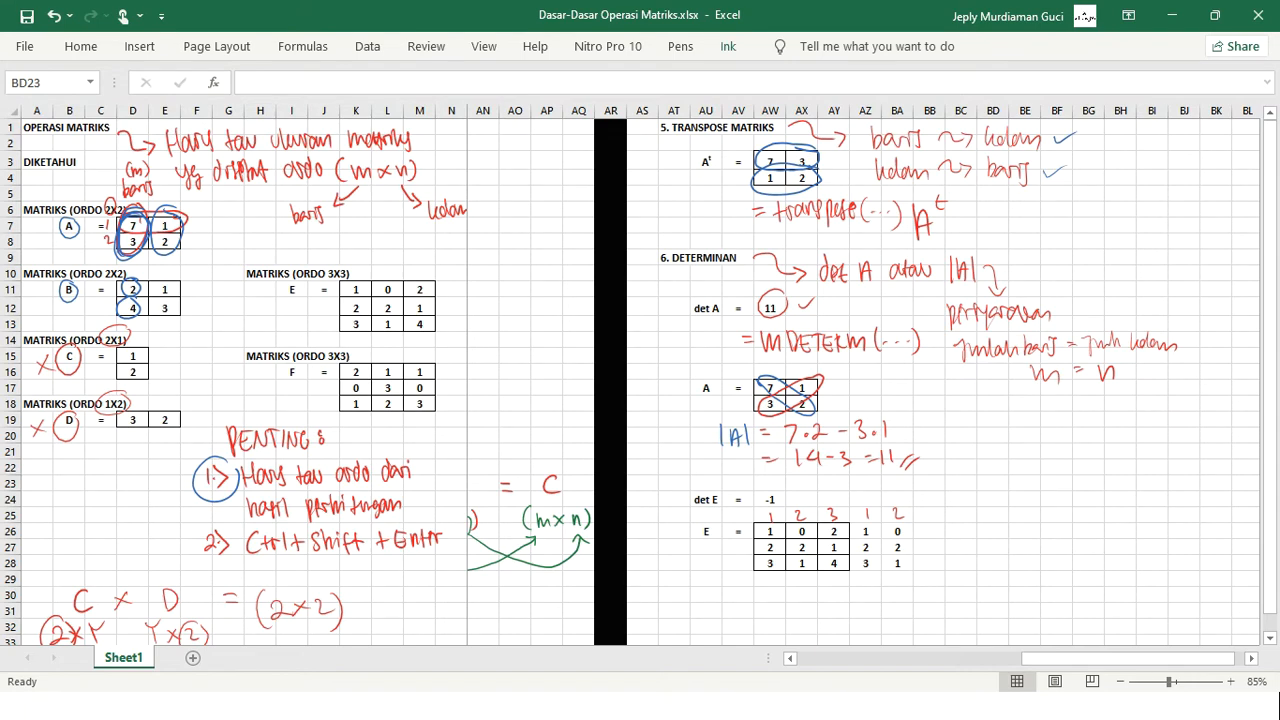
pyautogui.moveTo(760, 524)
pyautogui.mouseDown()
pyautogui.moveTo(812, 564)
pyautogui.moveTo(848, 571)
pyautogui.moveTo(791, 533)
pyautogui.moveTo(757, 529)
pyautogui.mouseUp()
pyautogui.moveTo(936, 518)
pyautogui.mouseDown()
pyautogui.moveTo(968, 436)
pyautogui.moveTo(967, 447)
pyautogui.moveTo(993, 442)
pyautogui.moveTo(1006, 423)
pyautogui.mouseUp()
pyautogui.moveTo(994, 433); pyautogui.dragTo(1004, 432)
pyautogui.moveTo(993, 442); pyautogui.dragTo(1014, 444)
pyautogui.moveTo(1021, 430); pyautogui.dragTo(1029, 435)
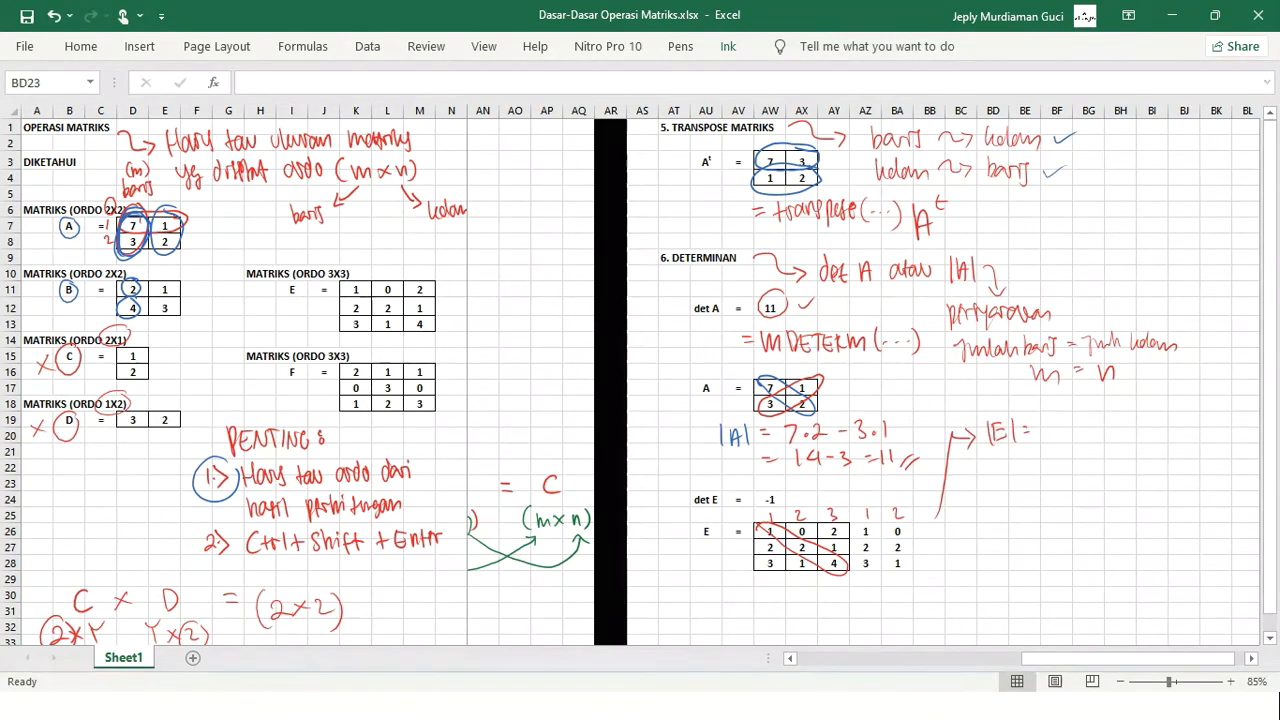
# Handwrite "(1·2·4 + 0·1·3 + 2·2·1)" and a minus sign below in red, looping the other two downward diagonals of the extended matrix.
pyautogui.moveTo(1046, 421); pyautogui.dragTo(1044, 440)
pyautogui.moveTo(1054, 424)
pyautogui.mouseDown()
pyautogui.moveTo(1054, 437)
pyautogui.moveTo(1097, 430)
pyautogui.mouseUp()
pyautogui.click(1063, 431)
pyautogui.click(1084, 431)
pyautogui.moveTo(1096, 421)
pyautogui.mouseDown()
pyautogui.moveTo(1097, 436)
pyautogui.moveTo(1112, 435)
pyautogui.mouseUp()
pyautogui.moveTo(1106, 429); pyautogui.dragTo(1118, 428)
pyautogui.moveTo(796, 524); pyautogui.dragTo(818, 531)
pyautogui.moveTo(1139, 420); pyautogui.dragTo(1188, 432)
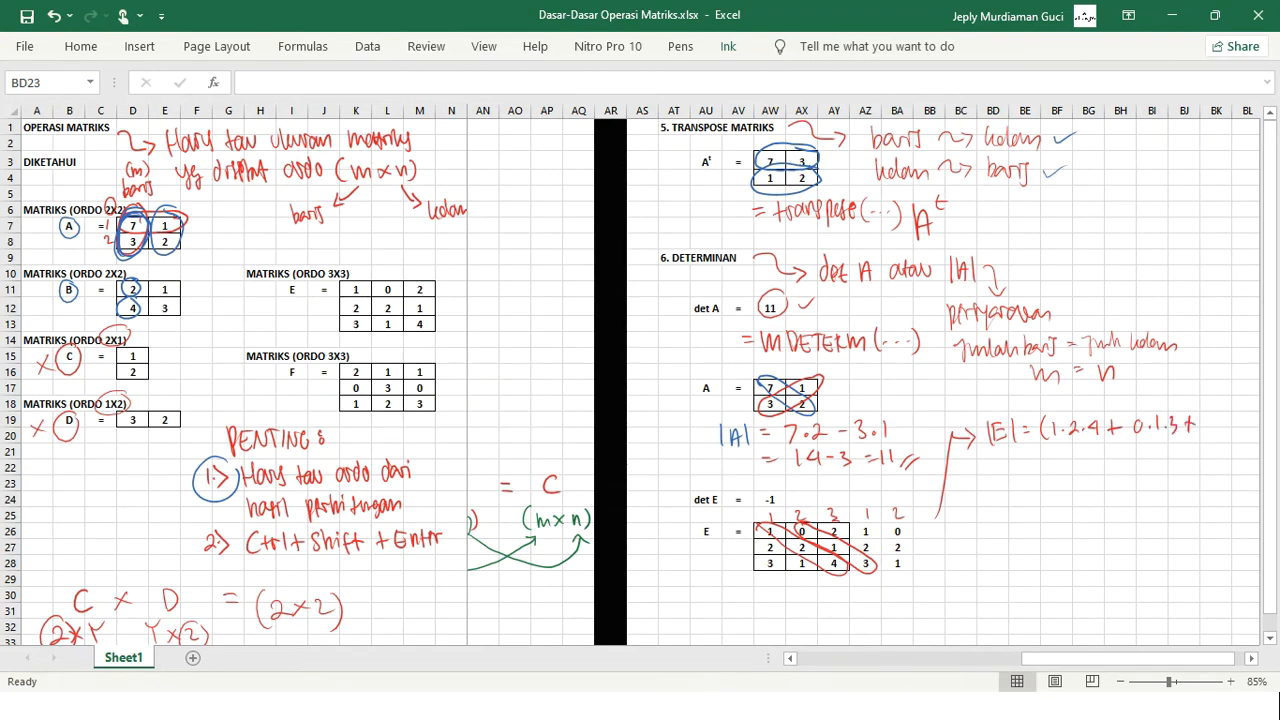
pyautogui.moveTo(842, 542)
pyautogui.mouseDown()
pyautogui.moveTo(902, 574)
pyautogui.moveTo(838, 526)
pyautogui.mouseUp()
pyautogui.moveTo(1201, 418); pyautogui.dragTo(1242, 435)
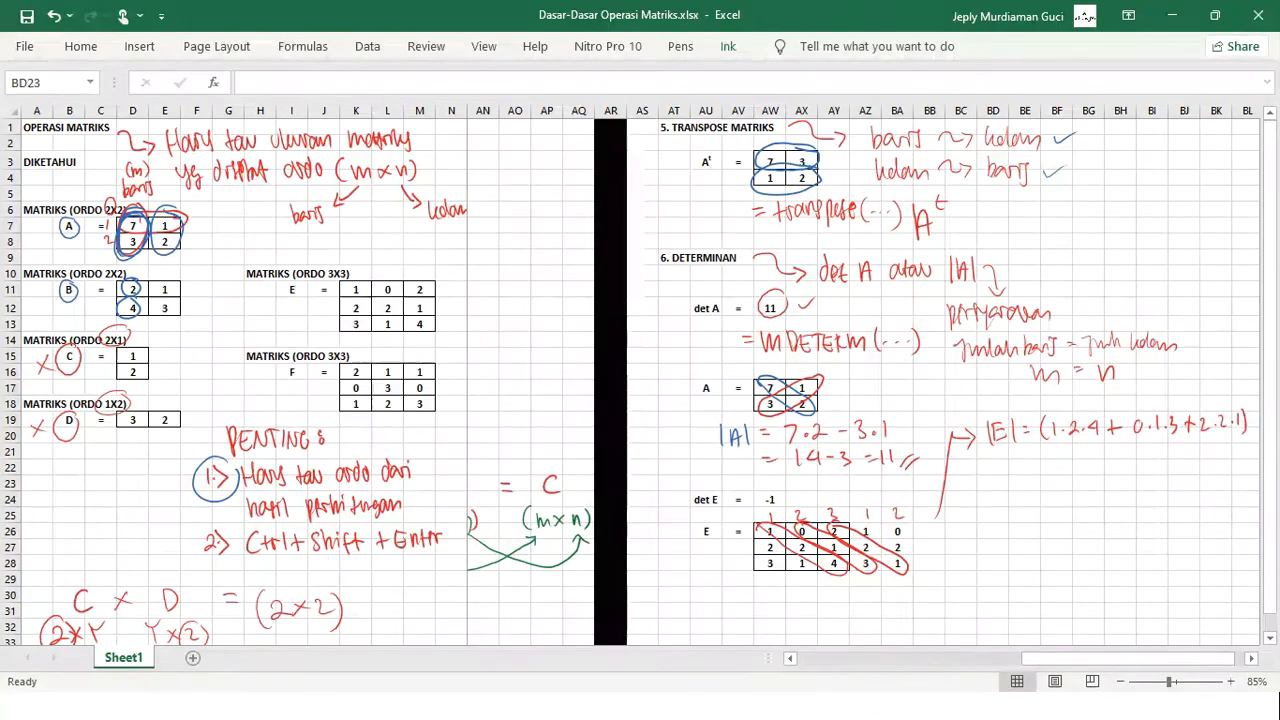
pyautogui.moveTo(1025, 457); pyautogui.dragTo(1040, 456)
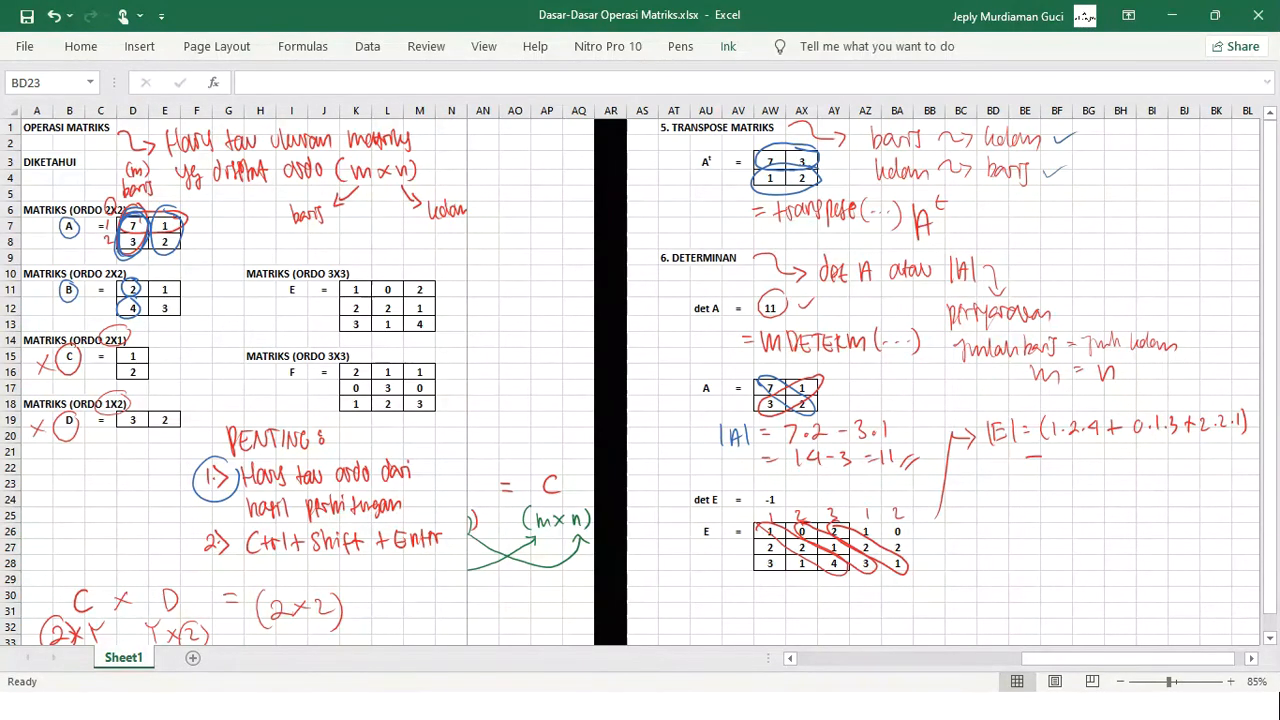
# In blue ink, loop the three upward diagonals of the extended matrix and write "(3·2·2 + 1·1·1 + 4·2·0)" after the minus sign.
pyautogui.click(680, 46)
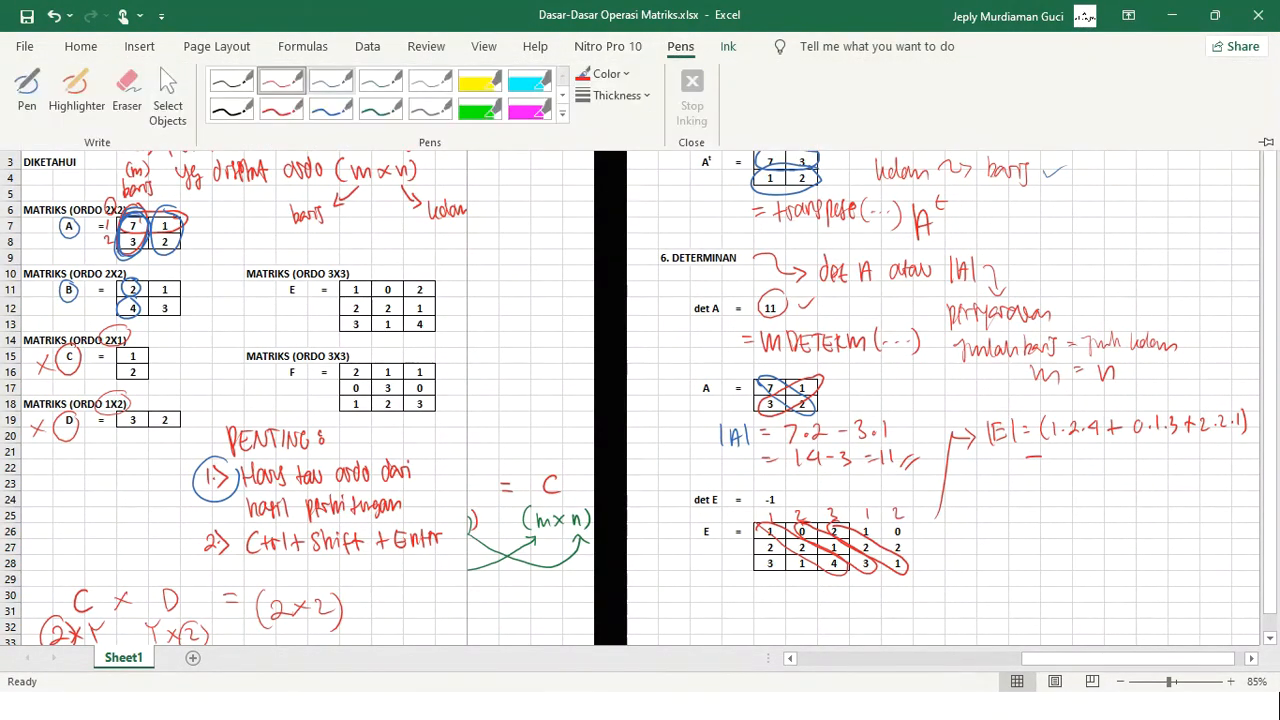
pyautogui.click(336, 80)
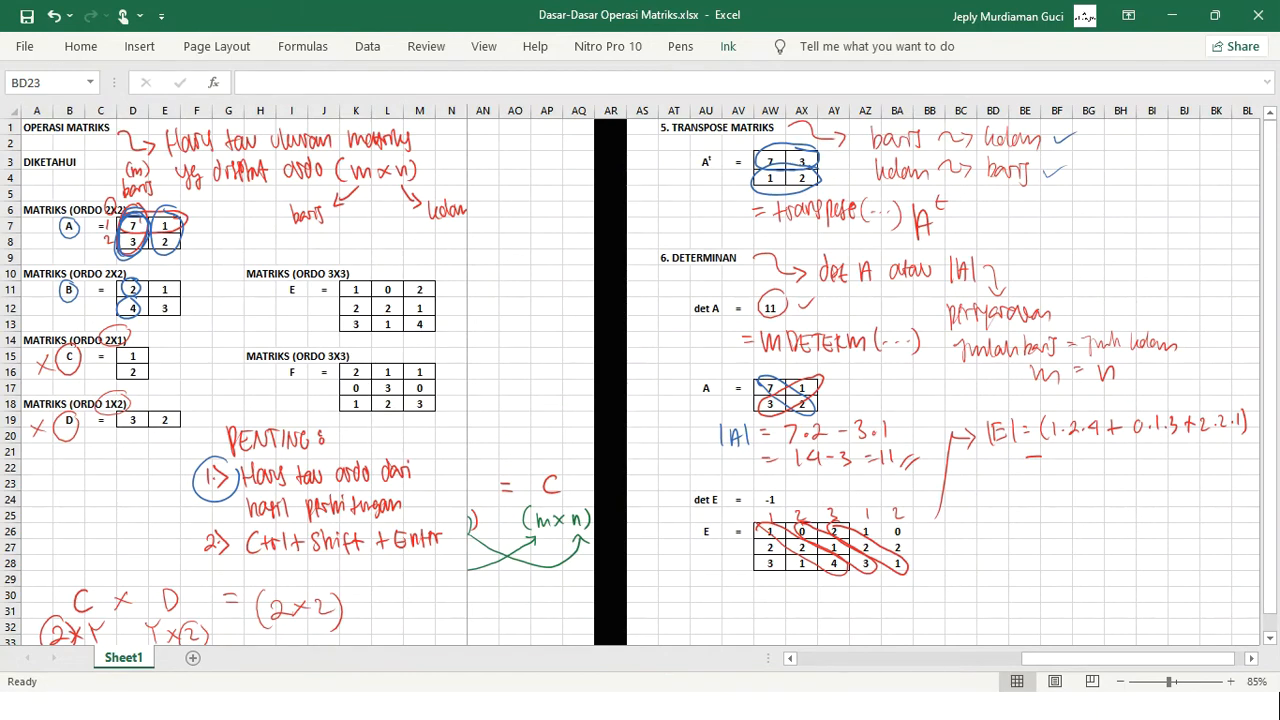
pyautogui.moveTo(760, 564)
pyautogui.mouseDown()
pyautogui.moveTo(846, 518)
pyautogui.moveTo(840, 540)
pyautogui.moveTo(756, 575)
pyautogui.mouseUp()
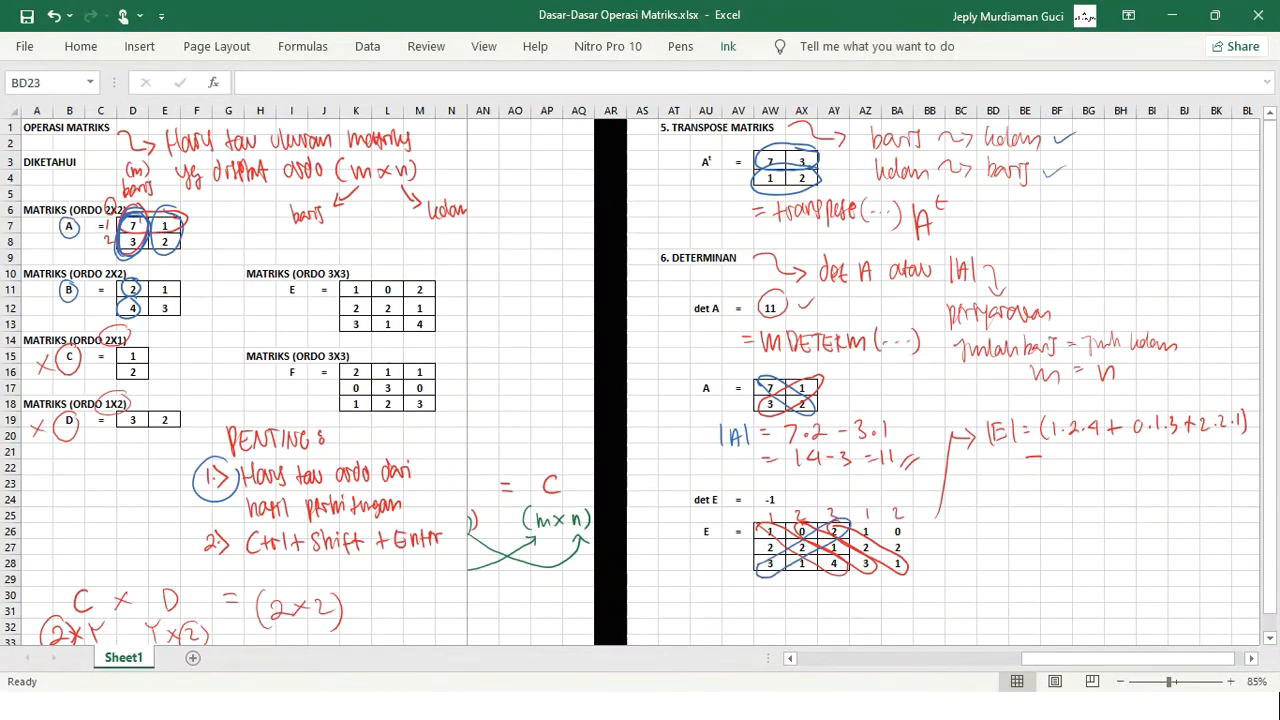
pyautogui.moveTo(1051, 452)
pyautogui.mouseDown()
pyautogui.moveTo(1046, 470)
pyautogui.moveTo(1102, 464)
pyautogui.mouseUp()
pyautogui.moveTo(1113, 449)
pyautogui.mouseDown()
pyautogui.moveTo(1113, 466)
pyautogui.moveTo(1120, 458)
pyautogui.mouseUp()
pyautogui.moveTo(836, 538)
pyautogui.mouseDown()
pyautogui.moveTo(870, 523)
pyautogui.moveTo(877, 540)
pyautogui.moveTo(817, 568)
pyautogui.moveTo(784, 566)
pyautogui.mouseUp()
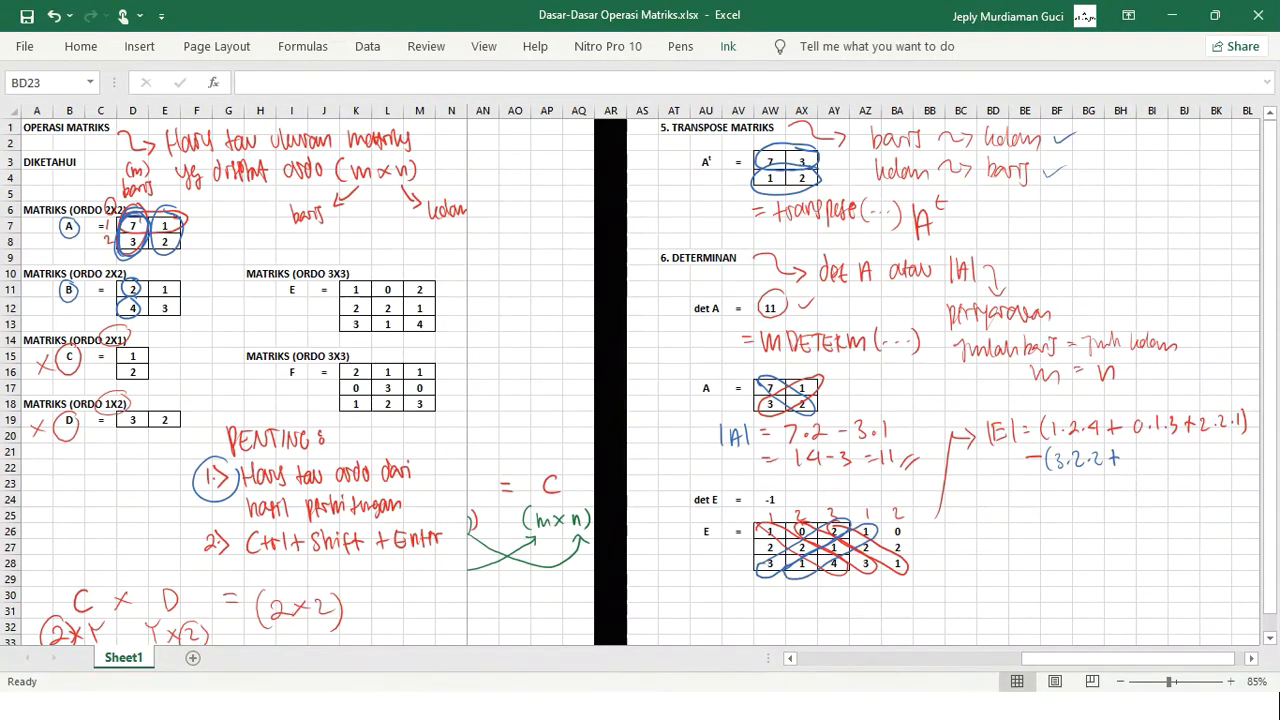
pyautogui.moveTo(1130, 449)
pyautogui.mouseDown()
pyautogui.moveTo(1131, 464)
pyautogui.moveTo(1182, 462)
pyautogui.mouseUp()
pyautogui.moveTo(1176, 456); pyautogui.dragTo(1188, 455)
pyautogui.moveTo(824, 562)
pyautogui.mouseDown()
pyautogui.moveTo(904, 522)
pyautogui.moveTo(820, 580)
pyautogui.mouseUp()
pyautogui.moveTo(1204, 447); pyautogui.dragTo(1242, 463)
pyautogui.click(1225, 457)
# Handwrite the evaluated products "= (8+0+4) - (12+1+0)" in blue below the two diagonal sums.
pyautogui.moveTo(1026, 486); pyautogui.dragTo(1036, 485)
pyautogui.moveTo(1027, 492); pyautogui.dragTo(1036, 492)
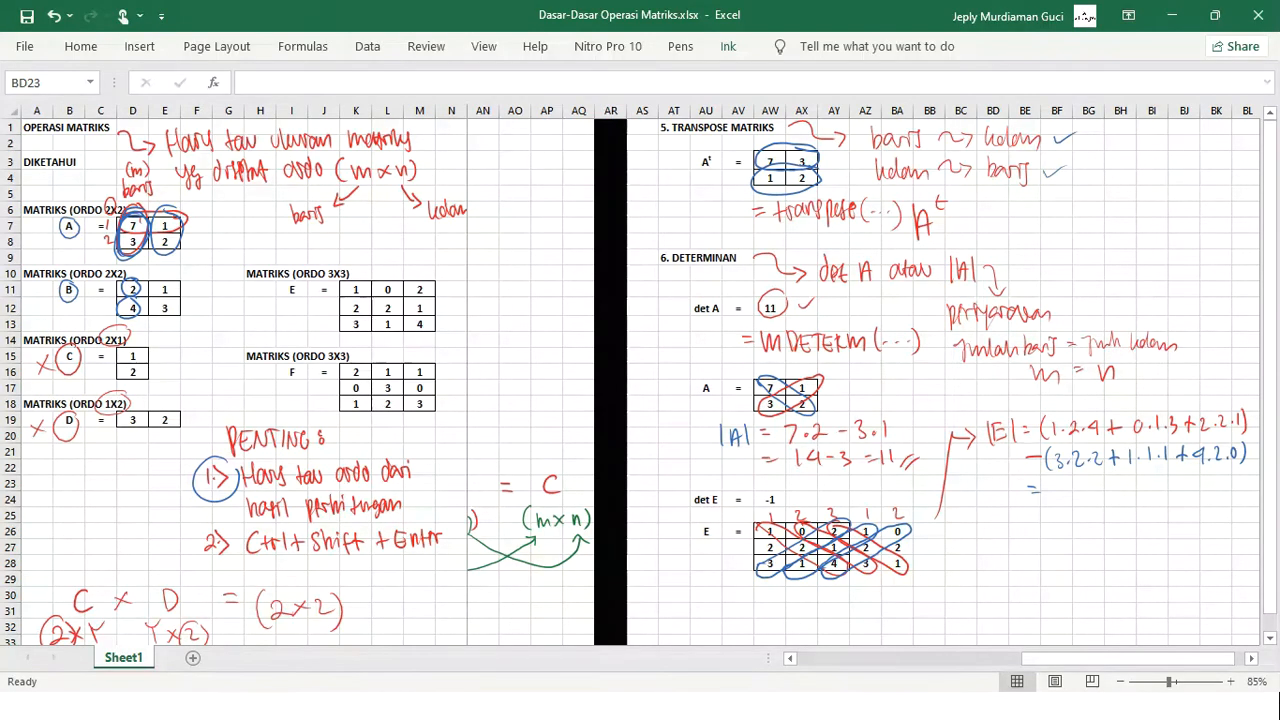
pyautogui.moveTo(1071, 481)
pyautogui.mouseDown()
pyautogui.moveTo(1065, 493)
pyautogui.moveTo(1070, 480)
pyautogui.moveTo(1085, 497)
pyautogui.moveTo(1093, 489)
pyautogui.mouseUp()
pyautogui.moveTo(1100, 483)
pyautogui.mouseDown()
pyautogui.moveTo(1043, 491)
pyautogui.moveTo(1050, 503)
pyautogui.mouseUp()
pyautogui.moveTo(1121, 480); pyautogui.dragTo(1121, 496)
pyautogui.moveTo(1113, 488)
pyautogui.mouseDown()
pyautogui.moveTo(1158, 499)
pyautogui.moveTo(1174, 487)
pyautogui.mouseUp()
pyautogui.moveTo(1184, 474); pyautogui.dragTo(1184, 496)
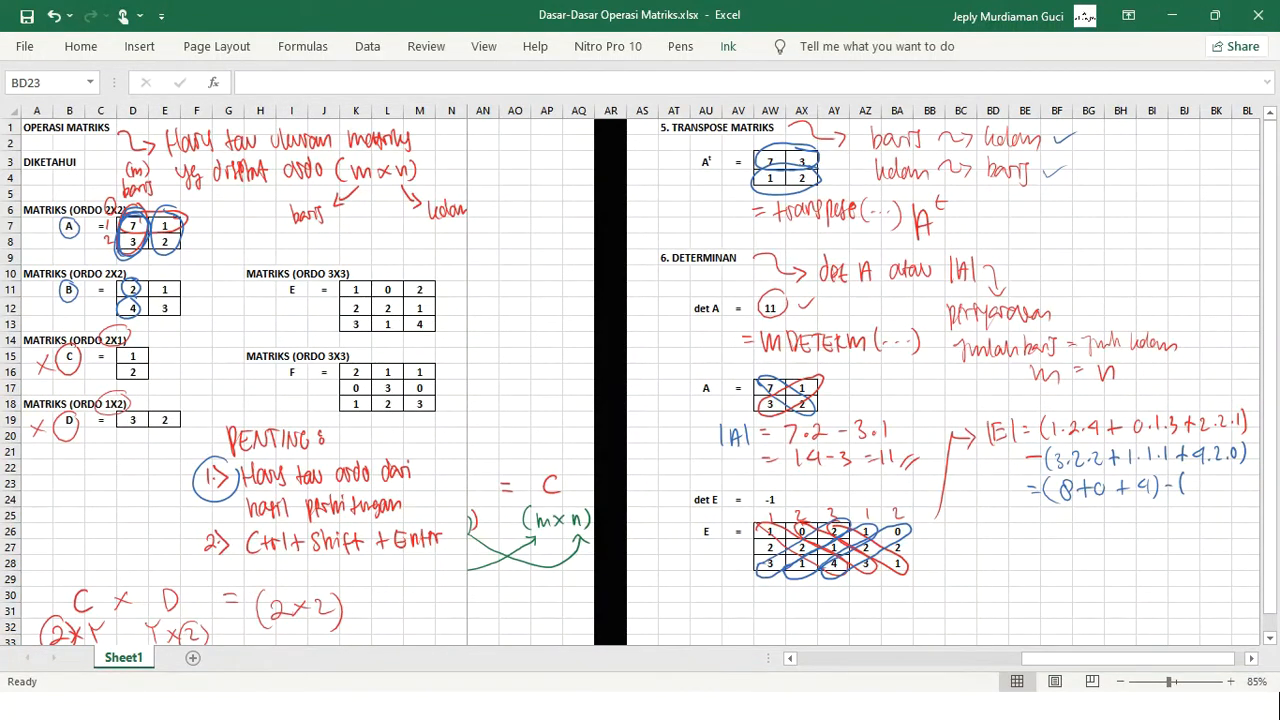
pyautogui.moveTo(1190, 475)
pyautogui.mouseDown()
pyautogui.moveTo(1192, 490)
pyautogui.moveTo(1225, 488)
pyautogui.mouseUp()
pyautogui.moveTo(1221, 482); pyautogui.dragTo(1238, 477)
pyautogui.moveTo(1243, 467); pyautogui.dragTo(1241, 491)
# Finish the blue calculation with "= 12 - 13" and "= -1", mark it with a double slash, and circle the det E value in AW24.
pyautogui.moveTo(1035, 516); pyautogui.dragTo(1045, 516)
pyautogui.moveTo(1035, 521); pyautogui.dragTo(1078, 528)
pyautogui.moveTo(1084, 516); pyautogui.dragTo(1139, 527)
pyautogui.moveTo(1046, 544); pyautogui.dragTo(1057, 544)
pyautogui.moveTo(1046, 549); pyautogui.dragTo(1087, 550)
pyautogui.moveTo(1095, 538); pyautogui.dragTo(1106, 573)
pyautogui.moveTo(772, 474)
pyautogui.mouseDown()
pyautogui.moveTo(793, 492)
pyautogui.moveTo(782, 477)
pyautogui.mouseUp()
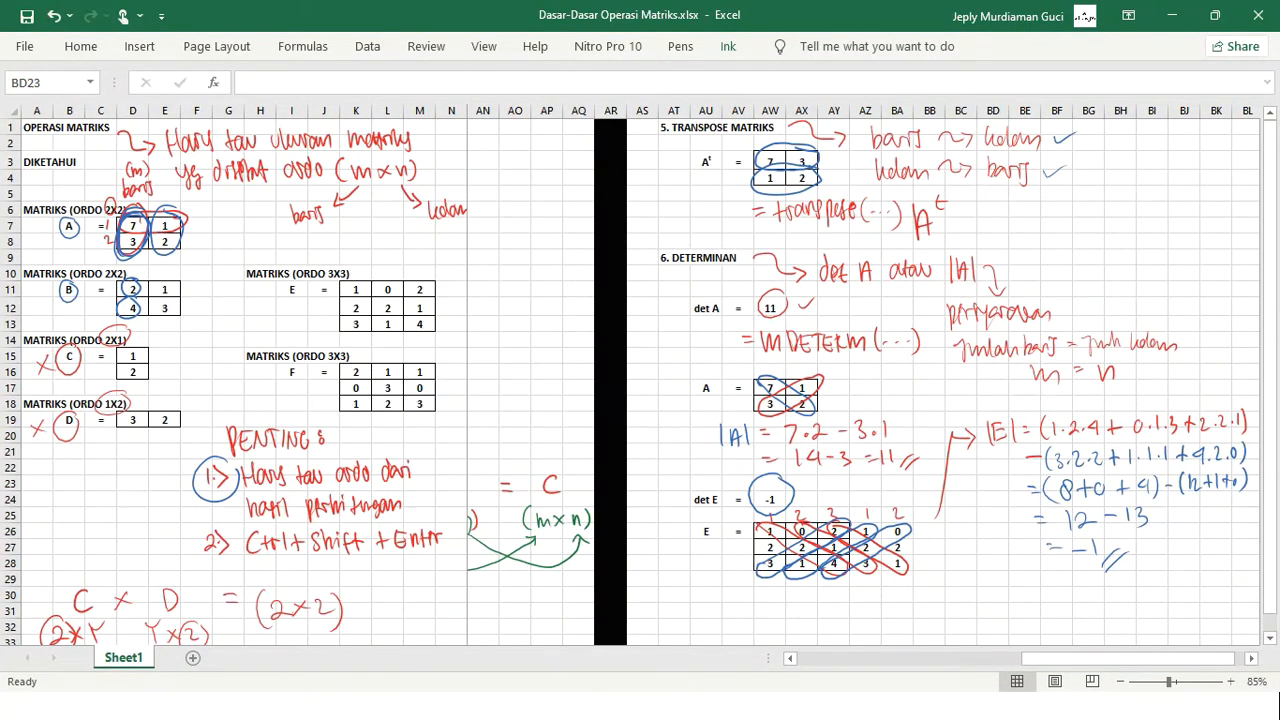
# Fill column BM with black as a divider after the determinant section.
pyautogui.moveTo(676, 258); pyautogui.dragTo(706, 258)
pyautogui.hscroll(2, 864, 380)
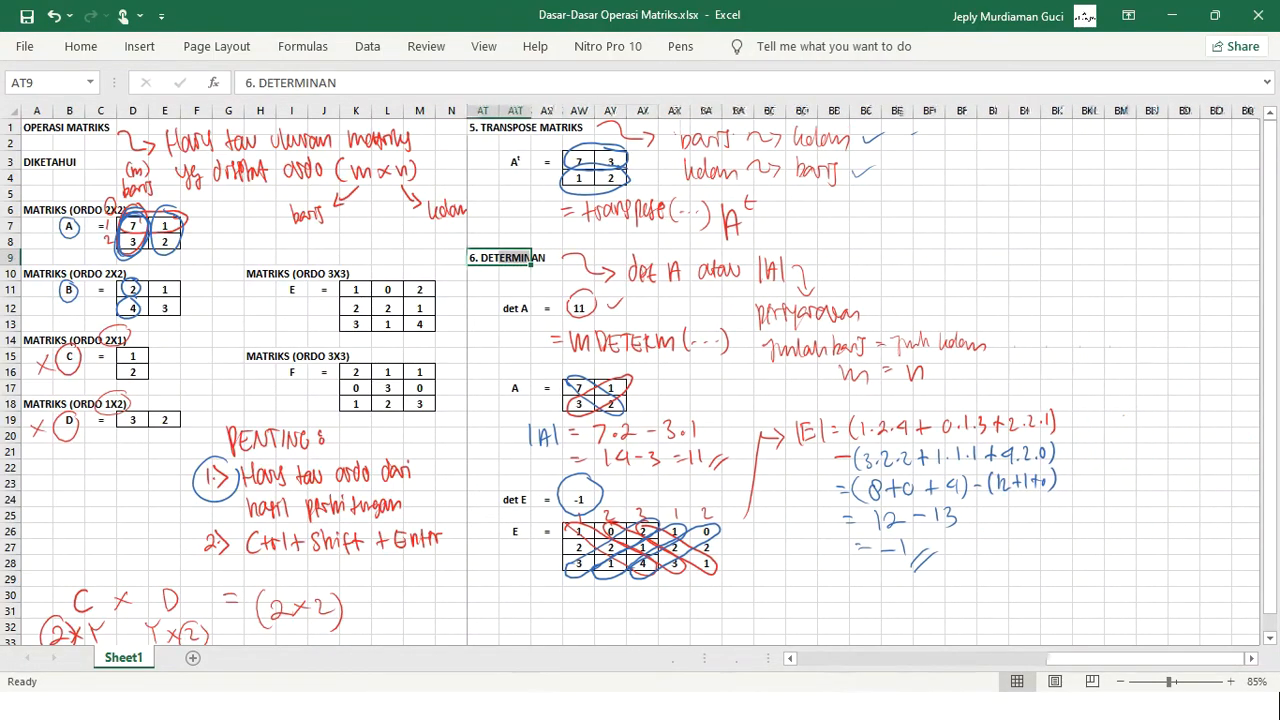
pyautogui.hscroll(-1, 864, 380)
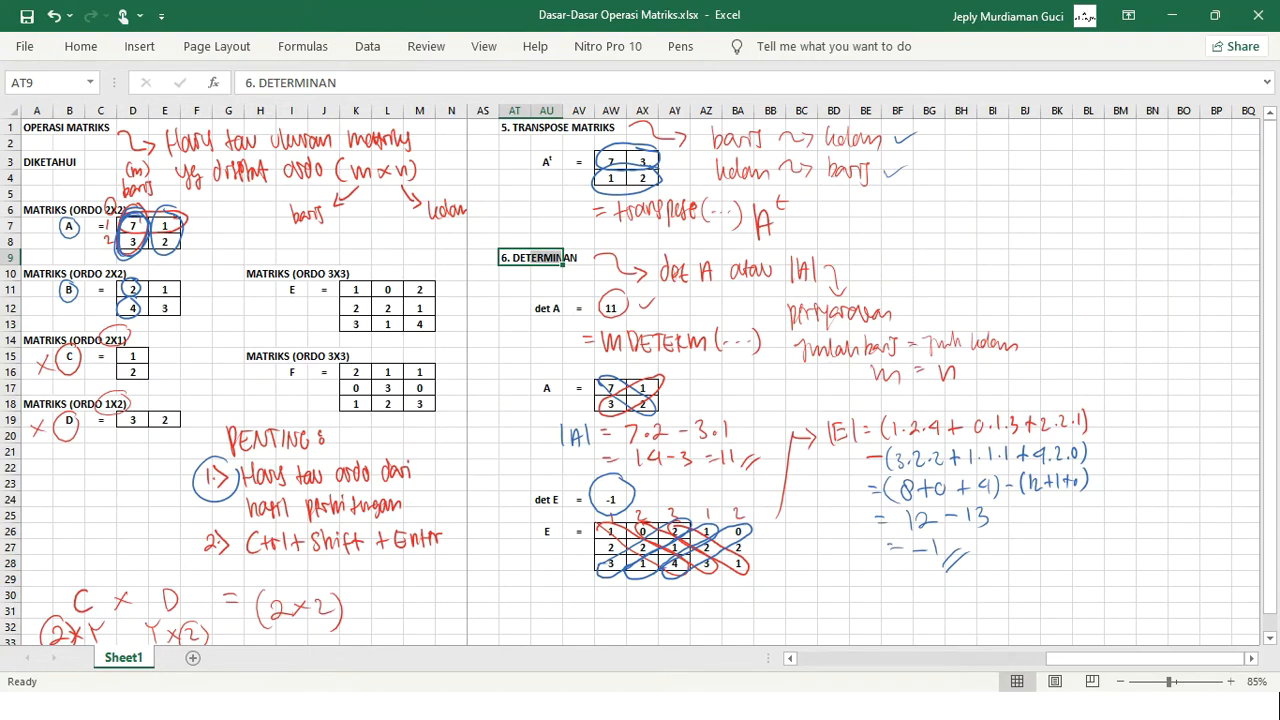
pyautogui.click(1120, 111)
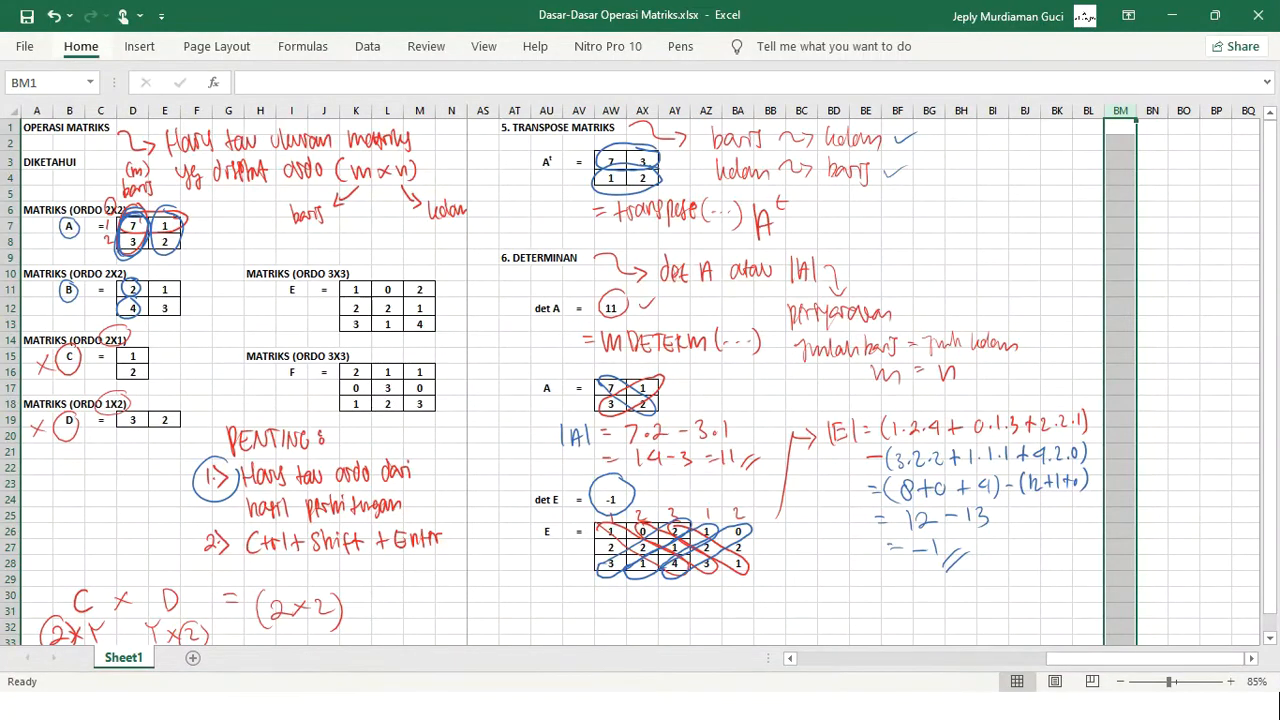
pyautogui.click(80, 46)
pyautogui.click(293, 112)
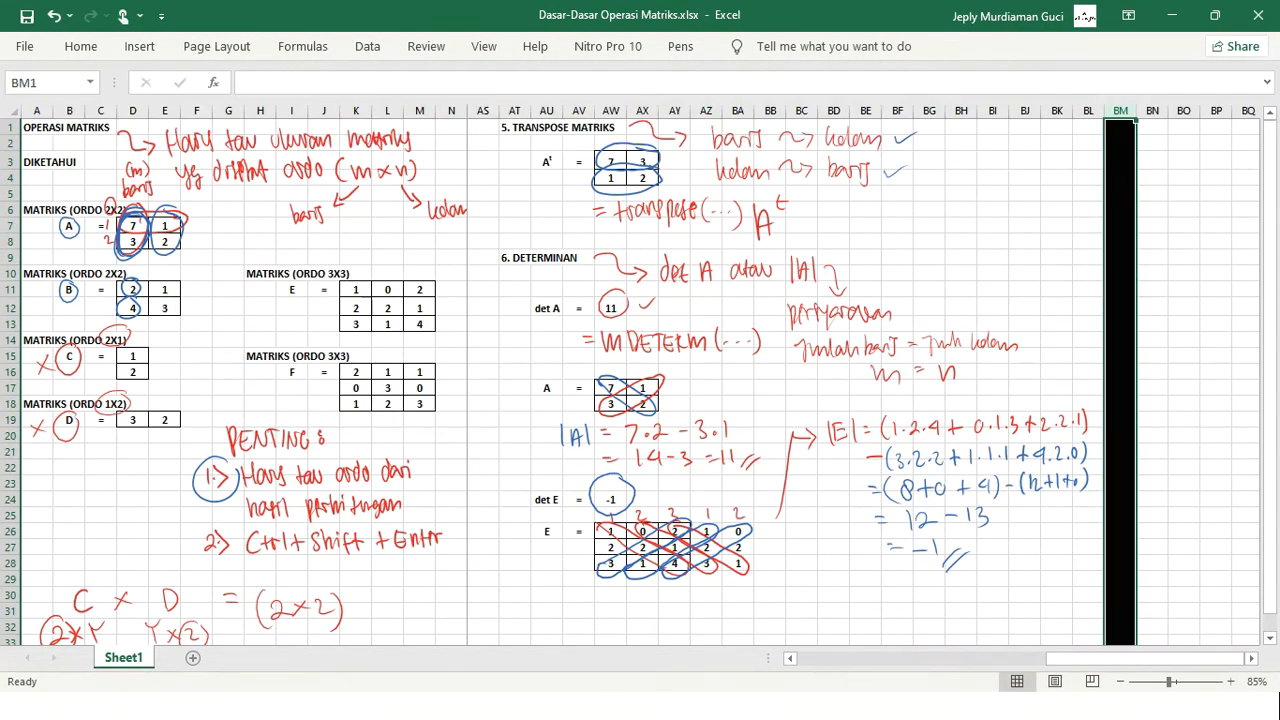
# Copy the "6. DETERMINAN" heading to BO1 and change its text to "7. INVERS MATRIKS".
pyautogui.moveTo(515, 258); pyautogui.dragTo(547, 258)
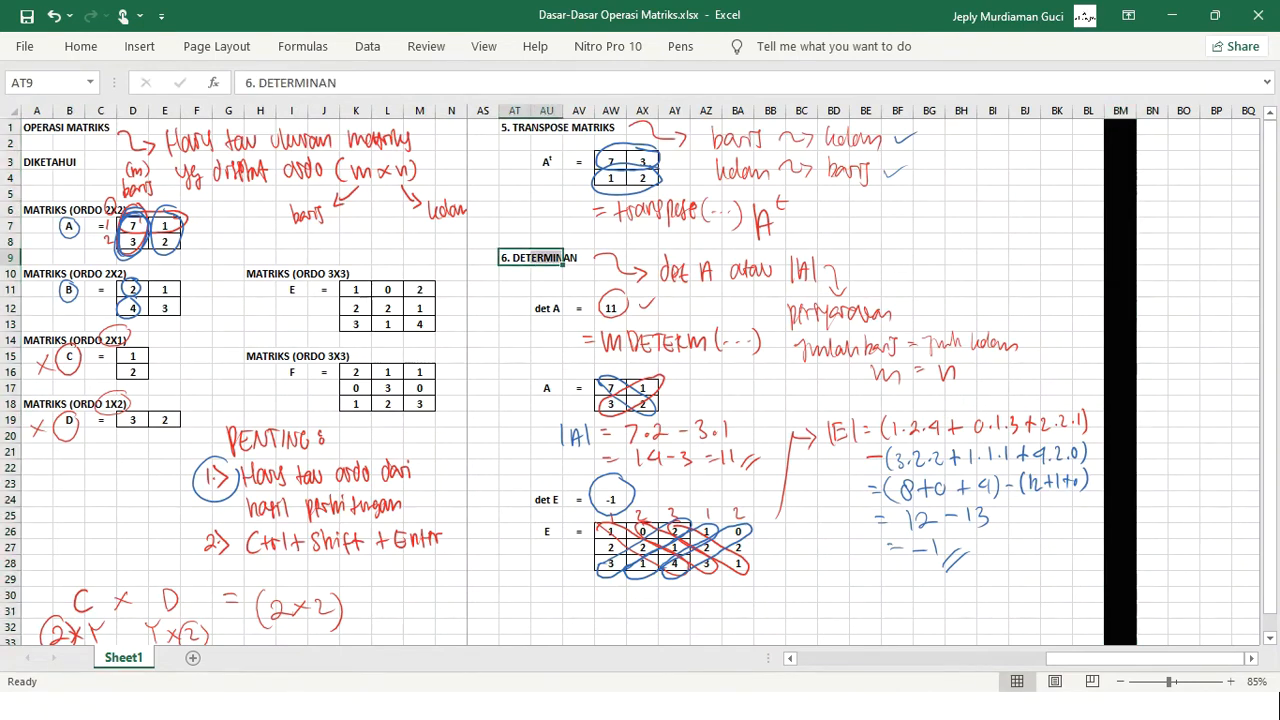
pyautogui.hotkey('ctrl', 'c')
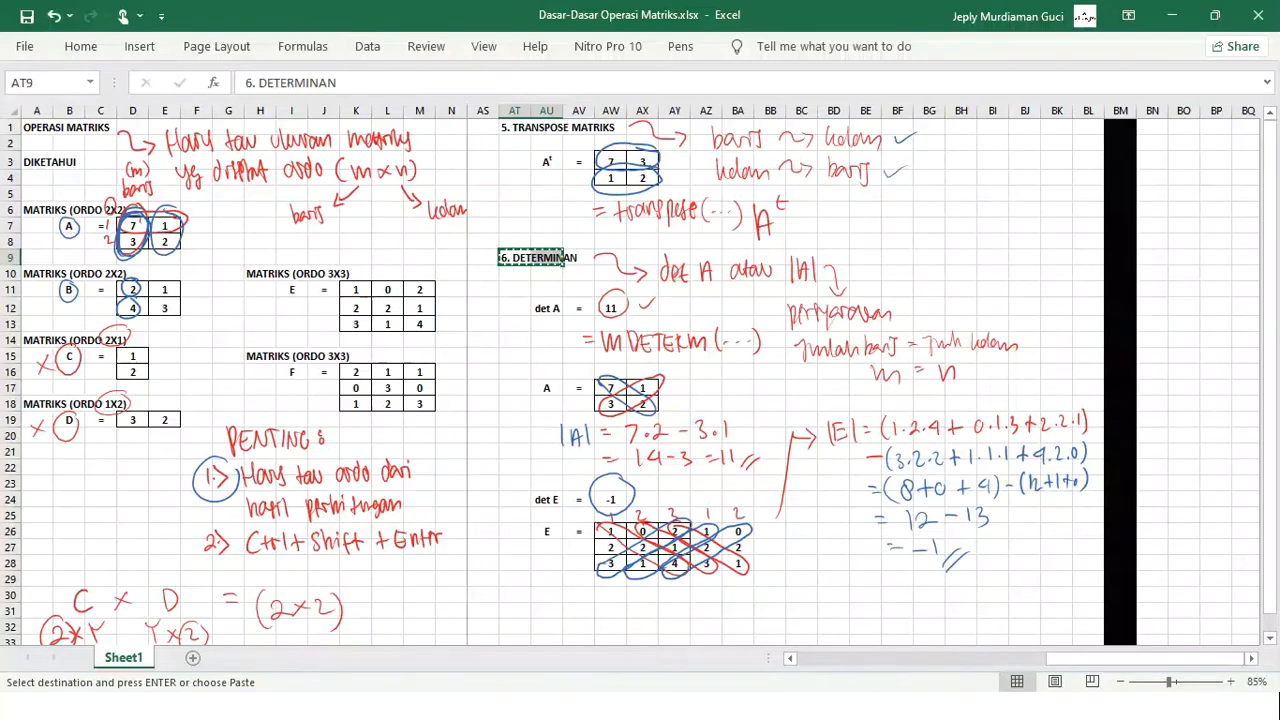
pyautogui.click(1184, 127)
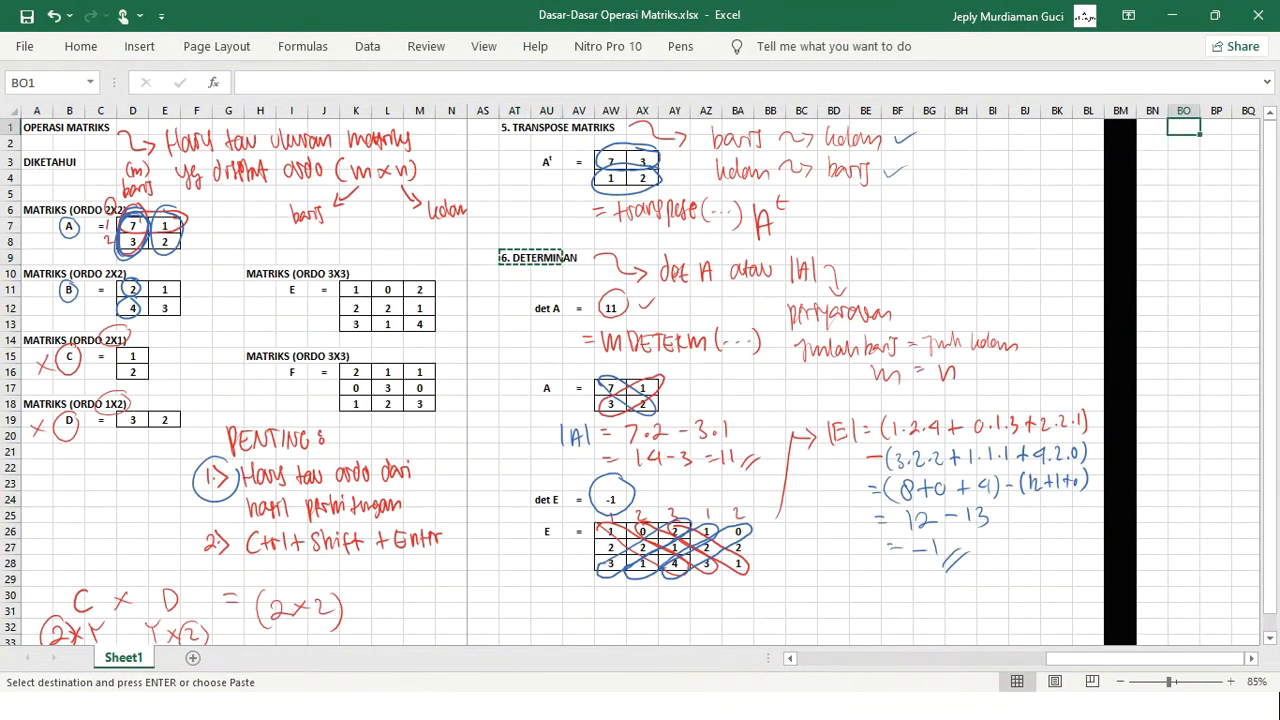
pyautogui.hotkey('ctrl', 'v')
pyautogui.hscroll(3, 860, 380)
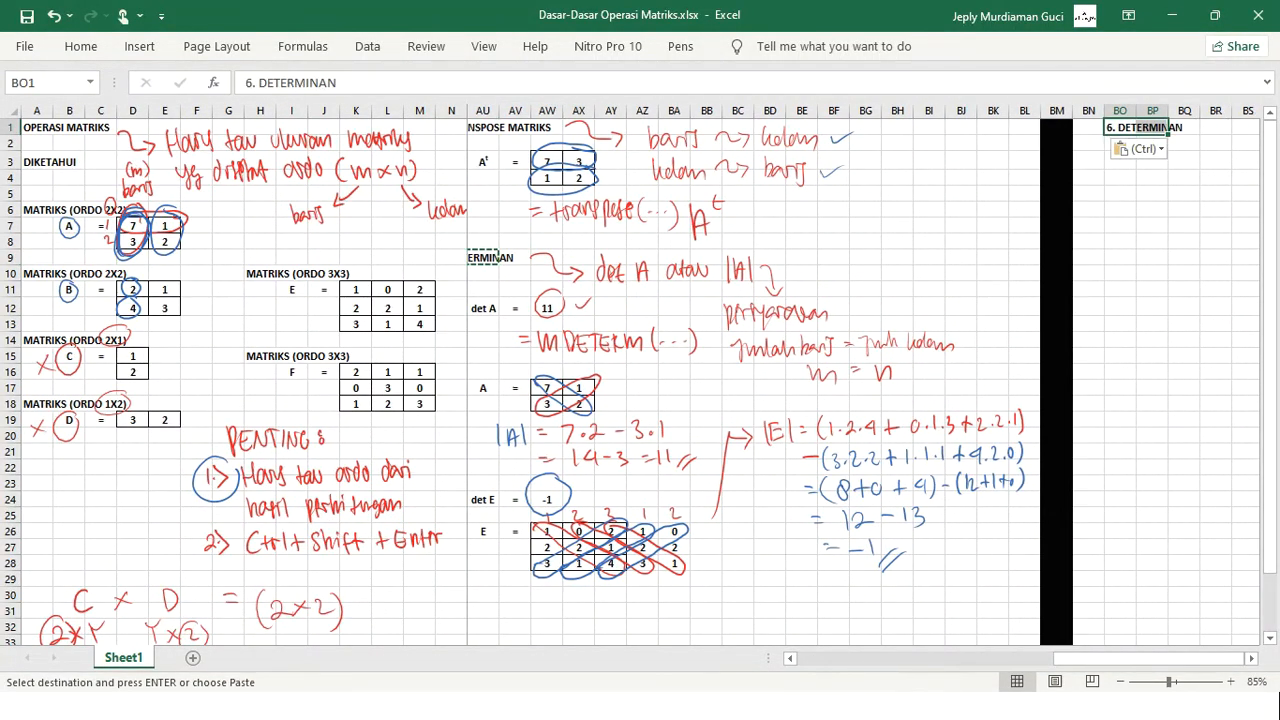
pyautogui.hscroll(5, 860, 380)
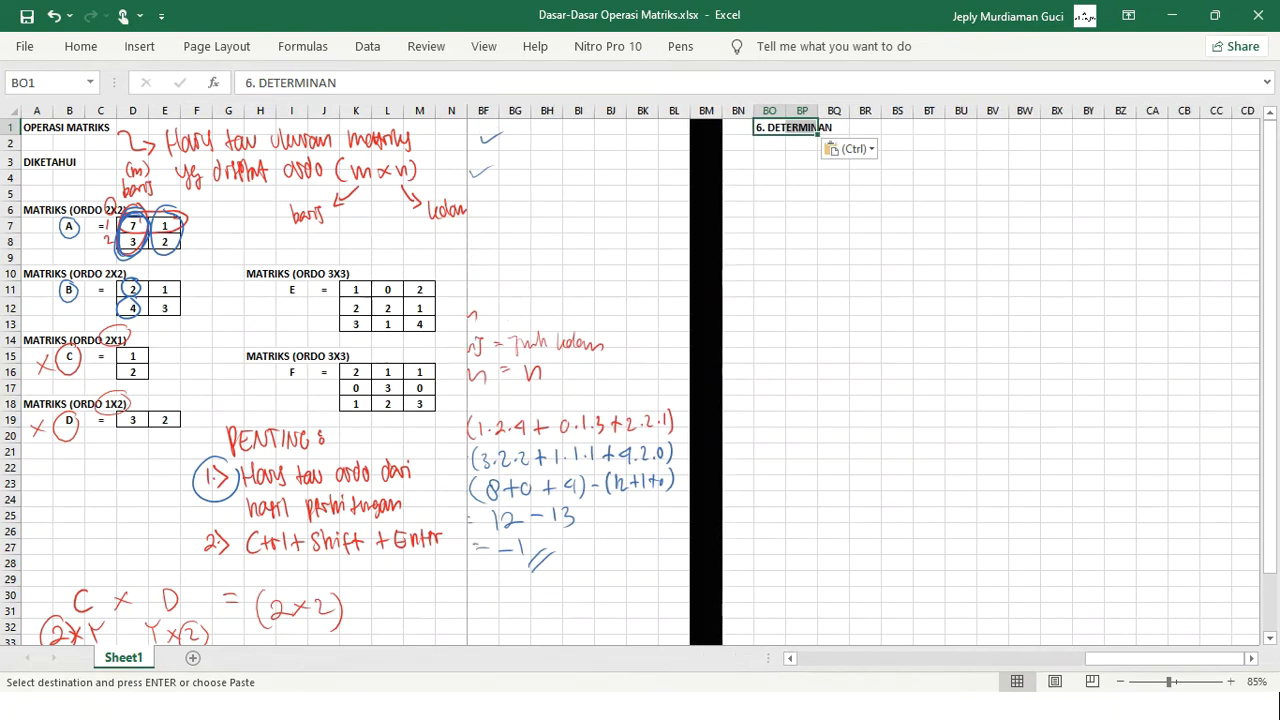
pyautogui.write('.')
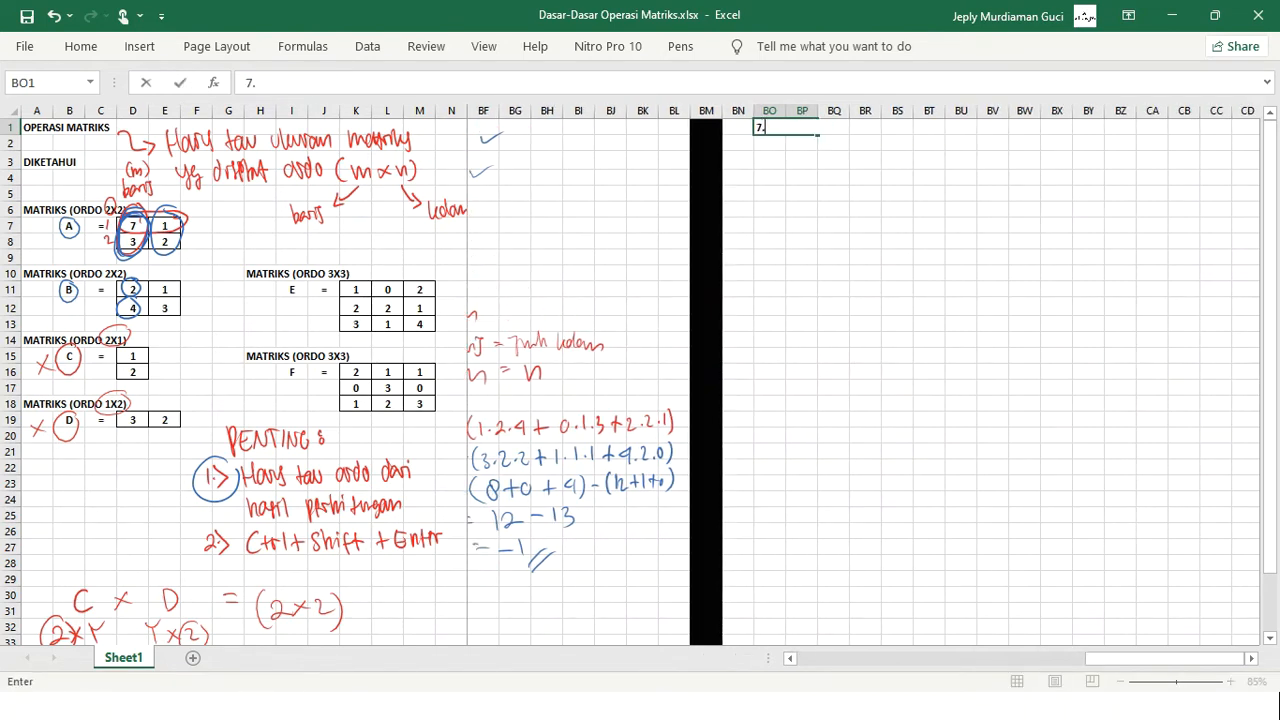
pyautogui.write(' INVERS MATRIKS')
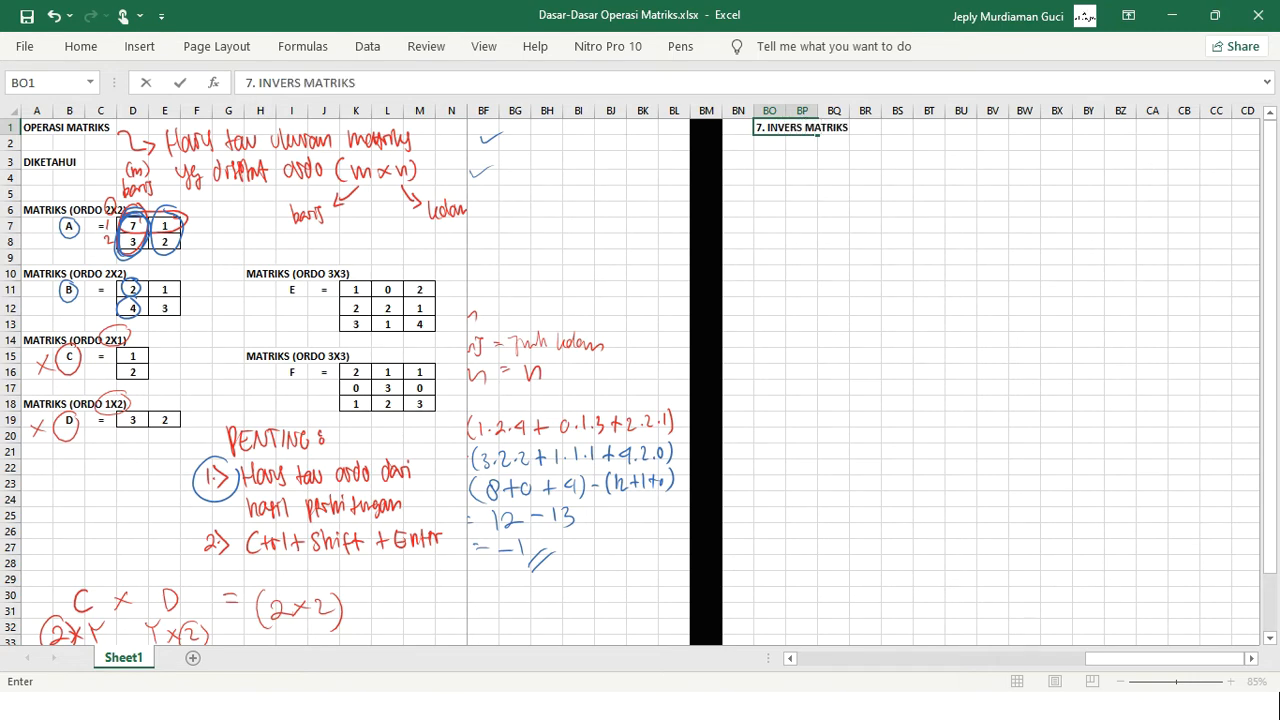
pyautogui.press('Tab')
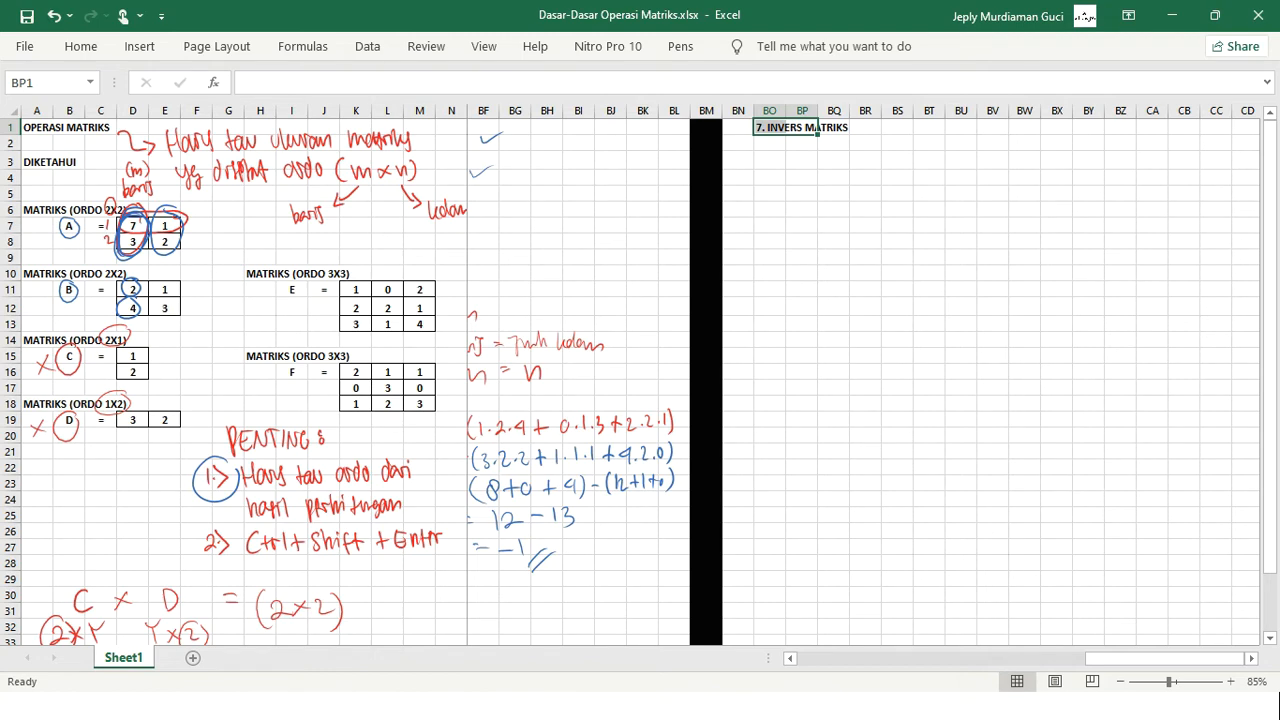
# Handwrite a red arrow from the "7. INVERS MATRIKS" heading with the note "pada matriks A", another arrow and "A⁻¹".
pyautogui.click(1024, 356)
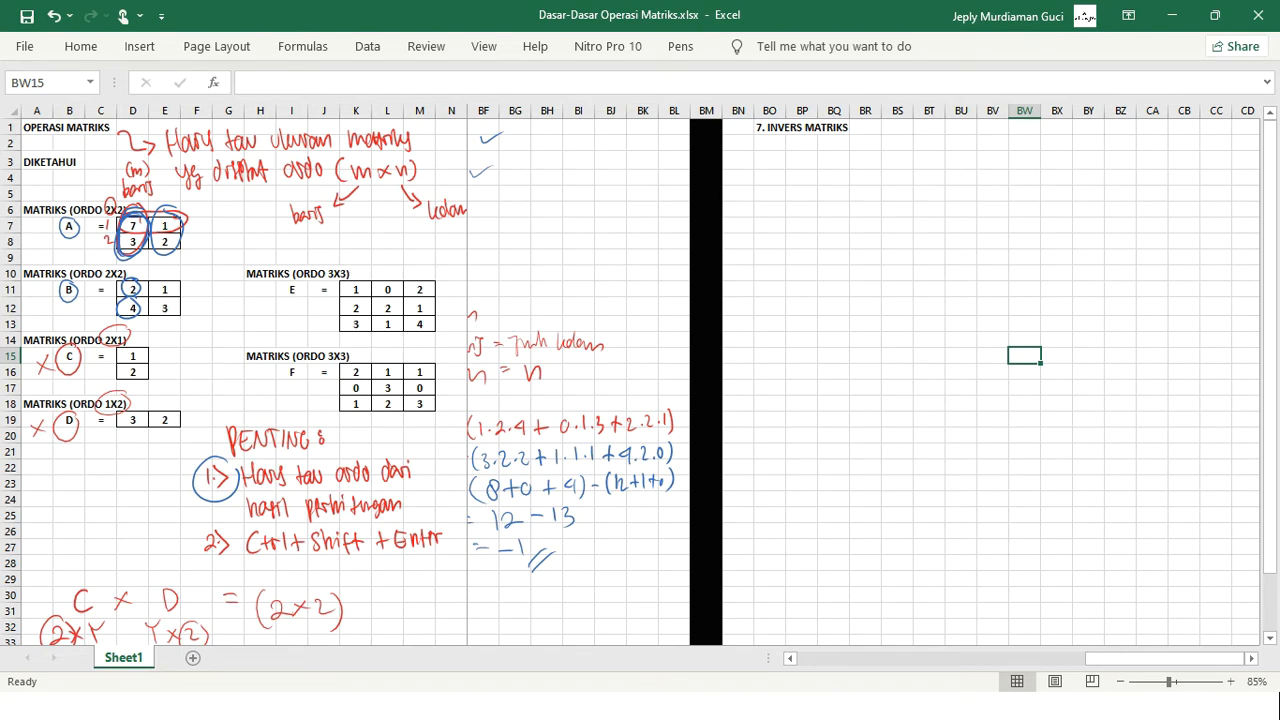
pyautogui.click(680, 47)
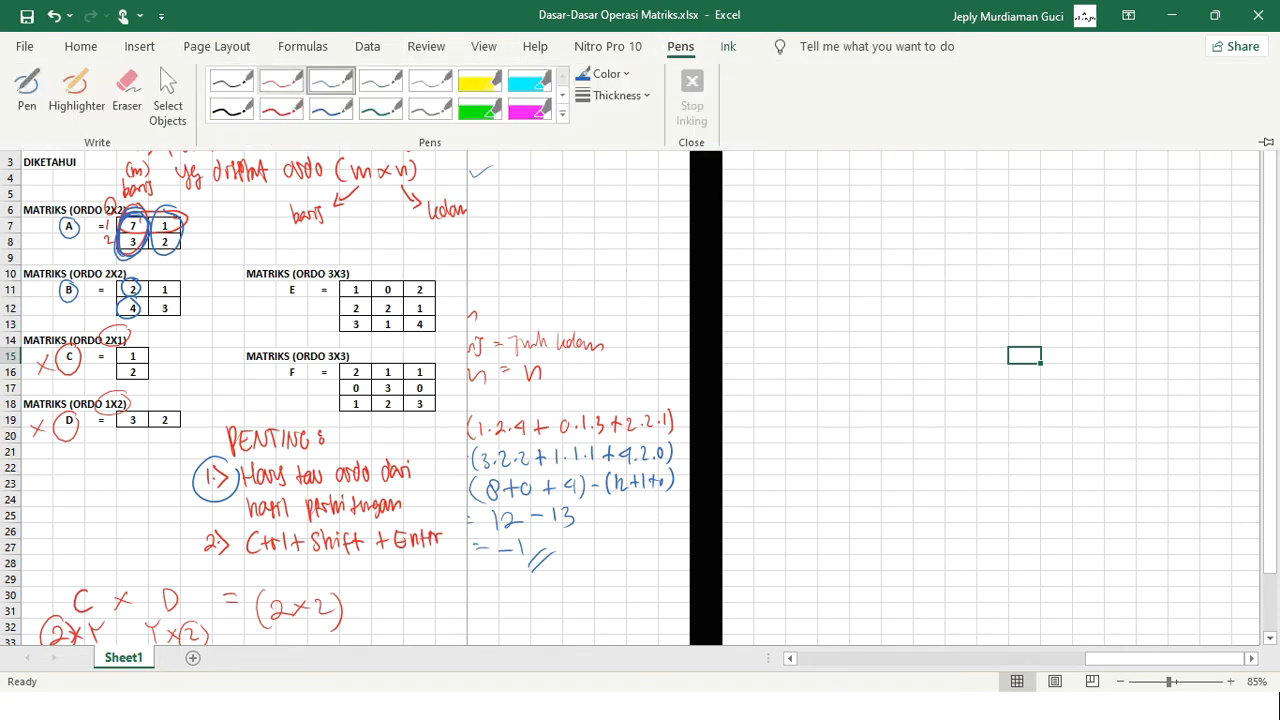
pyautogui.click(283, 81)
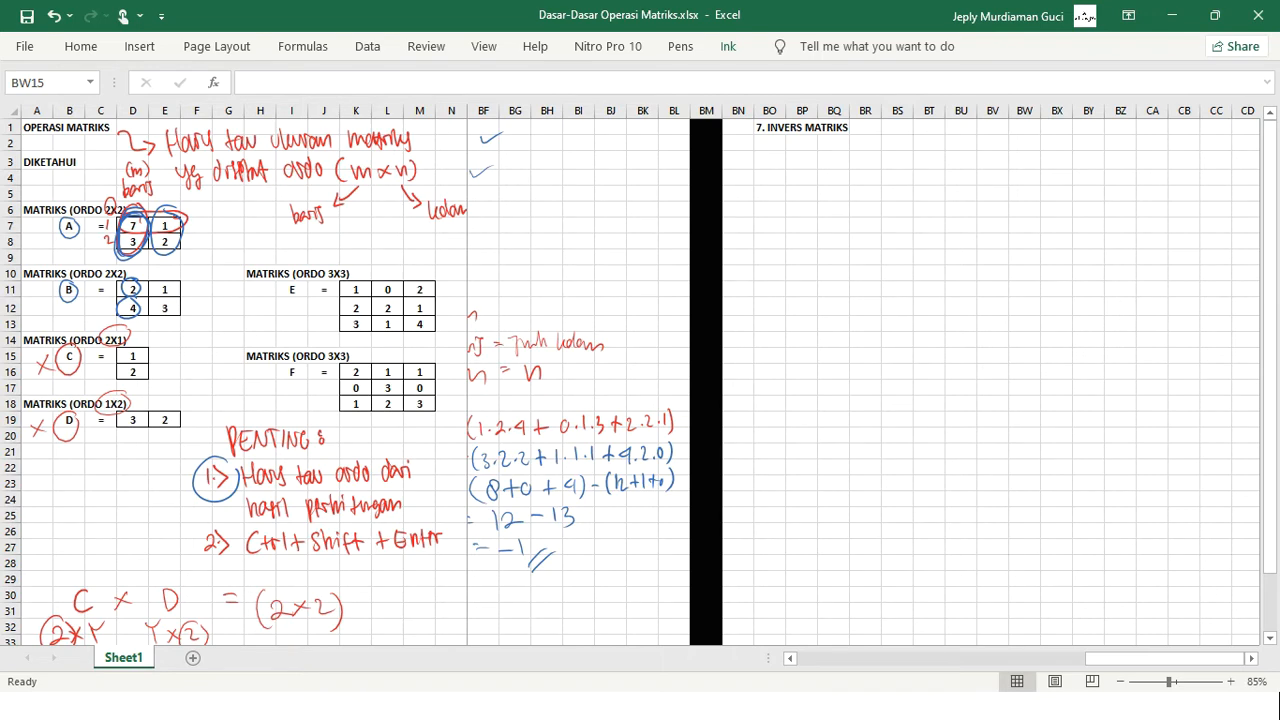
pyautogui.moveTo(857, 126)
pyautogui.mouseDown()
pyautogui.moveTo(1018, 150)
pyautogui.moveTo(1032, 138)
pyautogui.moveTo(1040, 156)
pyautogui.moveTo(1058, 136)
pyautogui.moveTo(1064, 156)
pyautogui.mouseUp()
pyautogui.moveTo(1054, 146); pyautogui.dragTo(1068, 144)
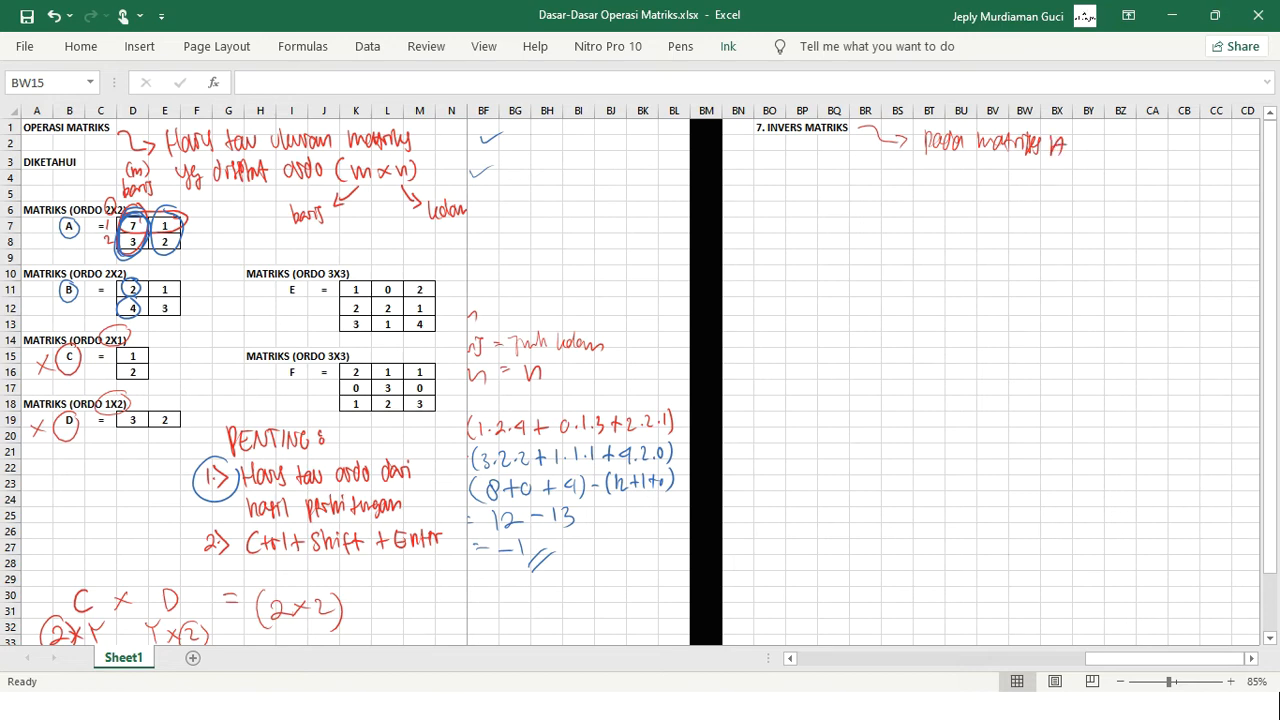
pyautogui.moveTo(1075, 146)
pyautogui.mouseDown()
pyautogui.moveTo(1128, 158)
pyautogui.moveTo(1142, 131)
pyautogui.mouseUp()
pyautogui.moveTo(1148, 124); pyautogui.dragTo(1148, 140)
pyautogui.hscroll(3, 870, 380)
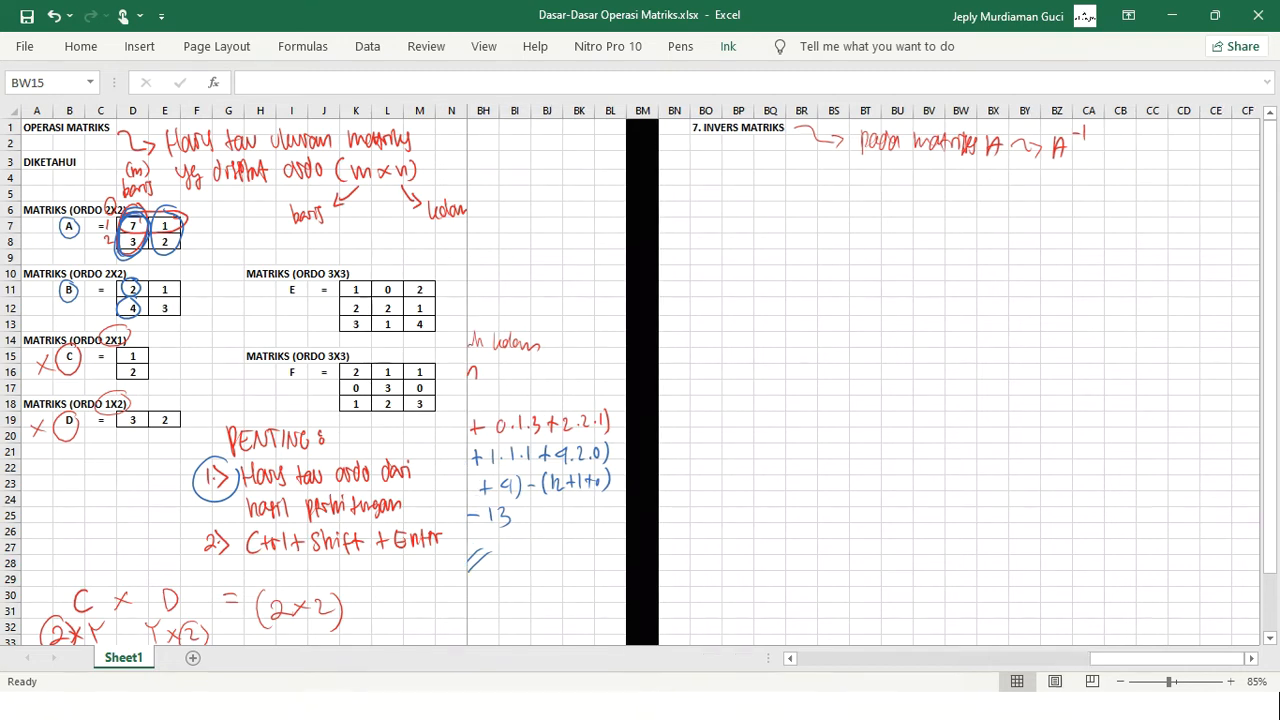
pyautogui.hscroll(3, 870, 380)
pyautogui.moveTo(1088, 467); pyautogui.dragTo(1058, 467)
pyautogui.click(1024, 451)
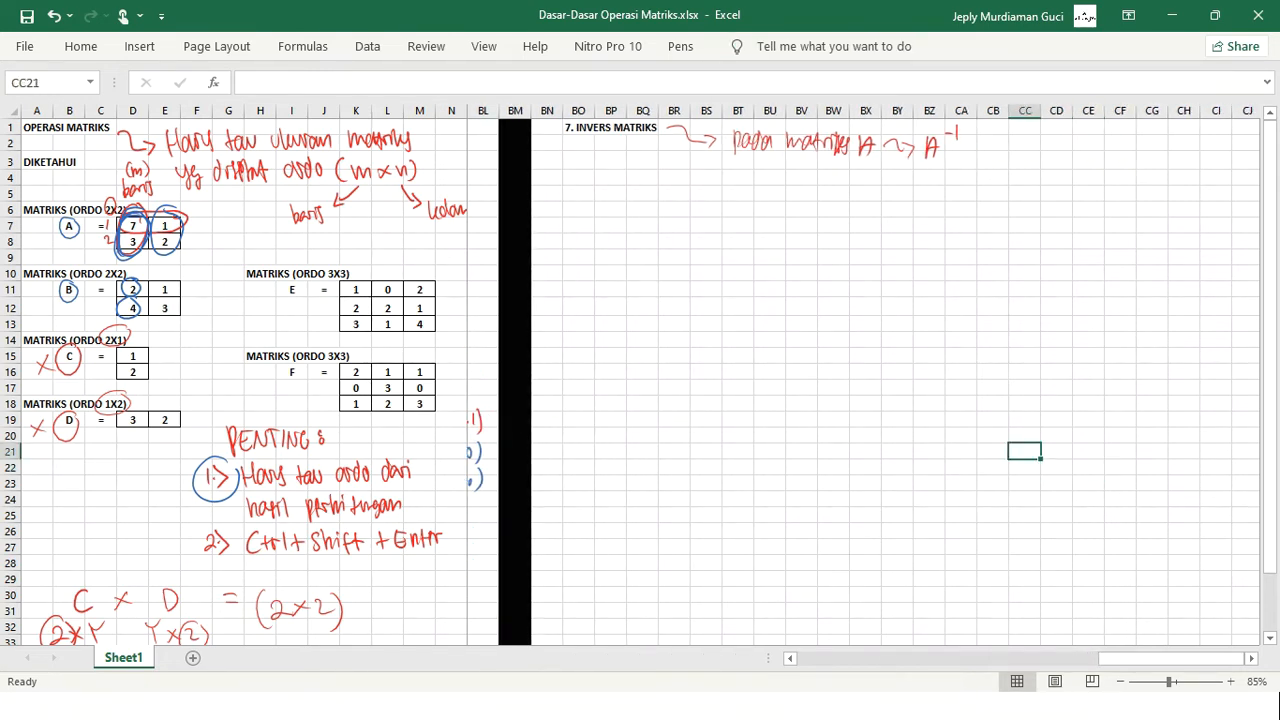
# Handwrite a second arrow and the note "Hasil ordo = ordo awal" in blue below the red note, and circle matrix A.
pyautogui.hscroll(1, 870, 380)
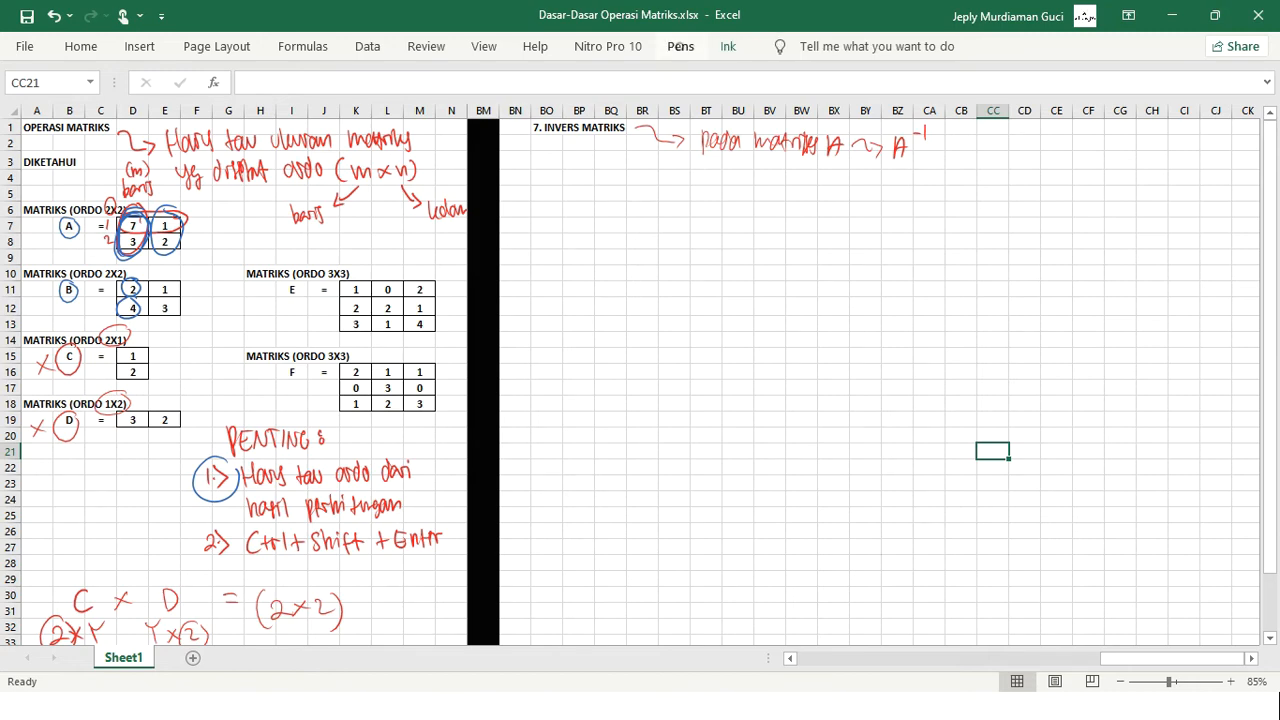
pyautogui.click(680, 47)
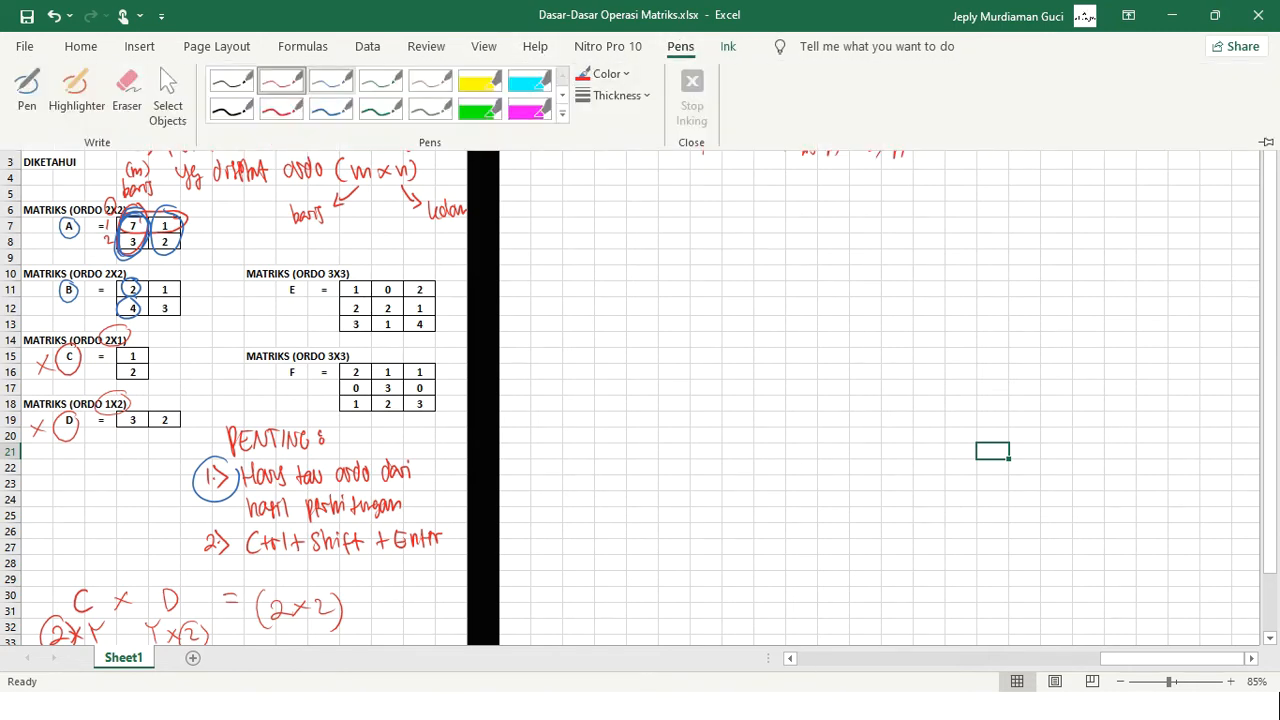
pyautogui.click(331, 81)
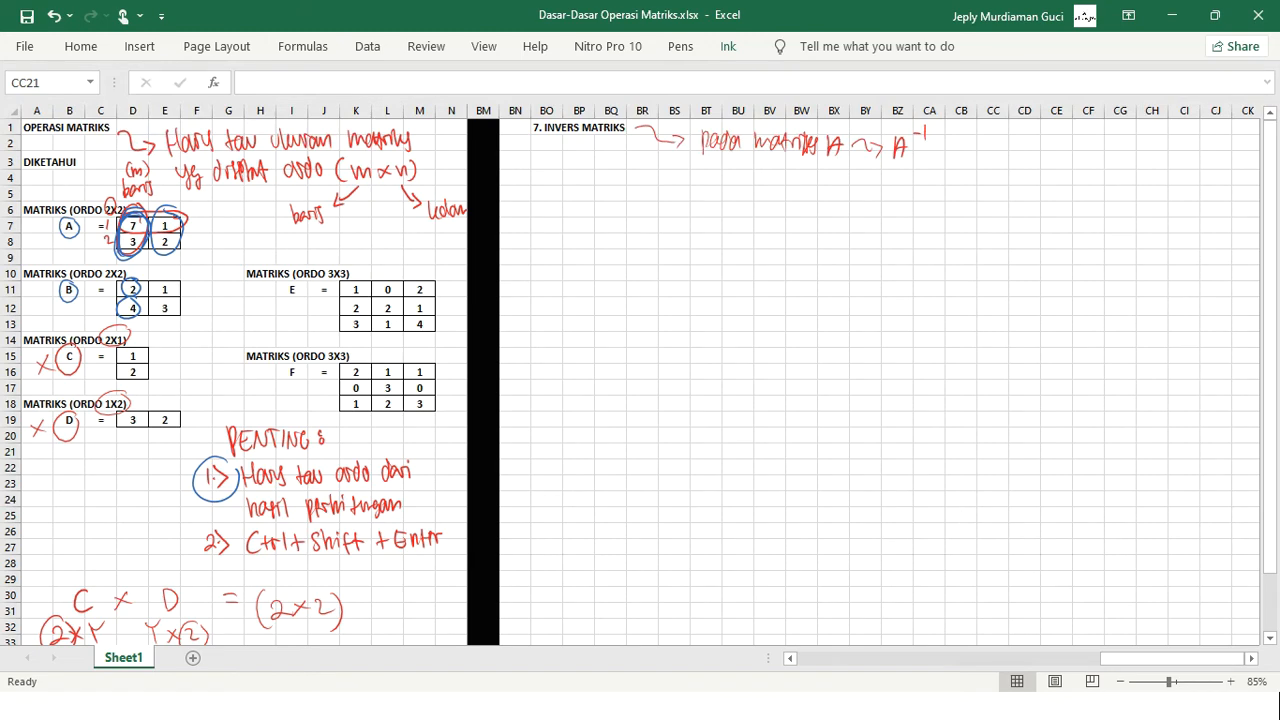
pyautogui.moveTo(620, 139); pyautogui.dragTo(698, 186)
pyautogui.moveTo(698, 176); pyautogui.dragTo(712, 175)
pyautogui.moveTo(716, 165)
pyautogui.mouseDown()
pyautogui.moveTo(716, 184)
pyautogui.moveTo(738, 187)
pyautogui.mouseUp()
pyautogui.moveTo(742, 164)
pyautogui.mouseDown()
pyautogui.moveTo(743, 187)
pyautogui.moveTo(772, 172)
pyautogui.mouseUp()
pyautogui.moveTo(780, 174)
pyautogui.mouseDown()
pyautogui.moveTo(783, 185)
pyautogui.moveTo(829, 174)
pyautogui.mouseUp()
pyautogui.moveTo(818, 182); pyautogui.dragTo(856, 184)
pyautogui.moveTo(864, 176); pyautogui.dragTo(878, 184)
pyautogui.moveTo(887, 176); pyautogui.dragTo(940, 185)
pyautogui.moveTo(946, 165); pyautogui.dragTo(947, 189)
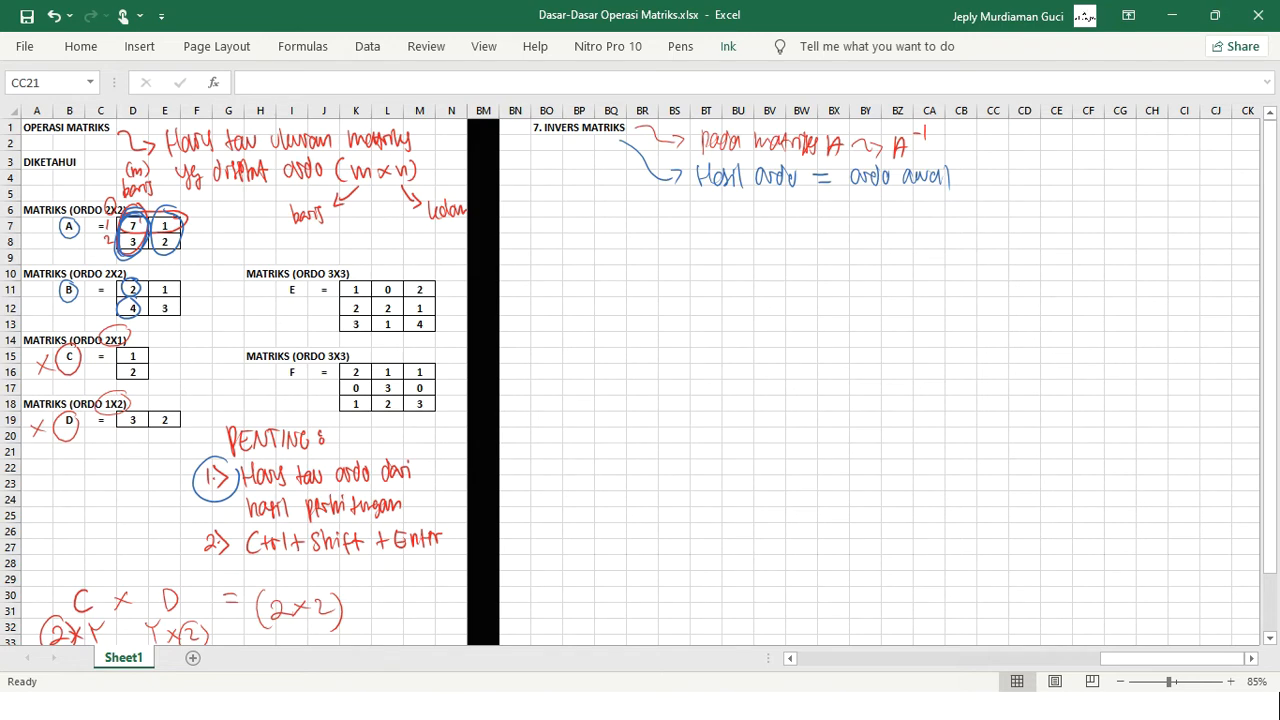
pyautogui.moveTo(125, 192); pyautogui.dragTo(140, 189)
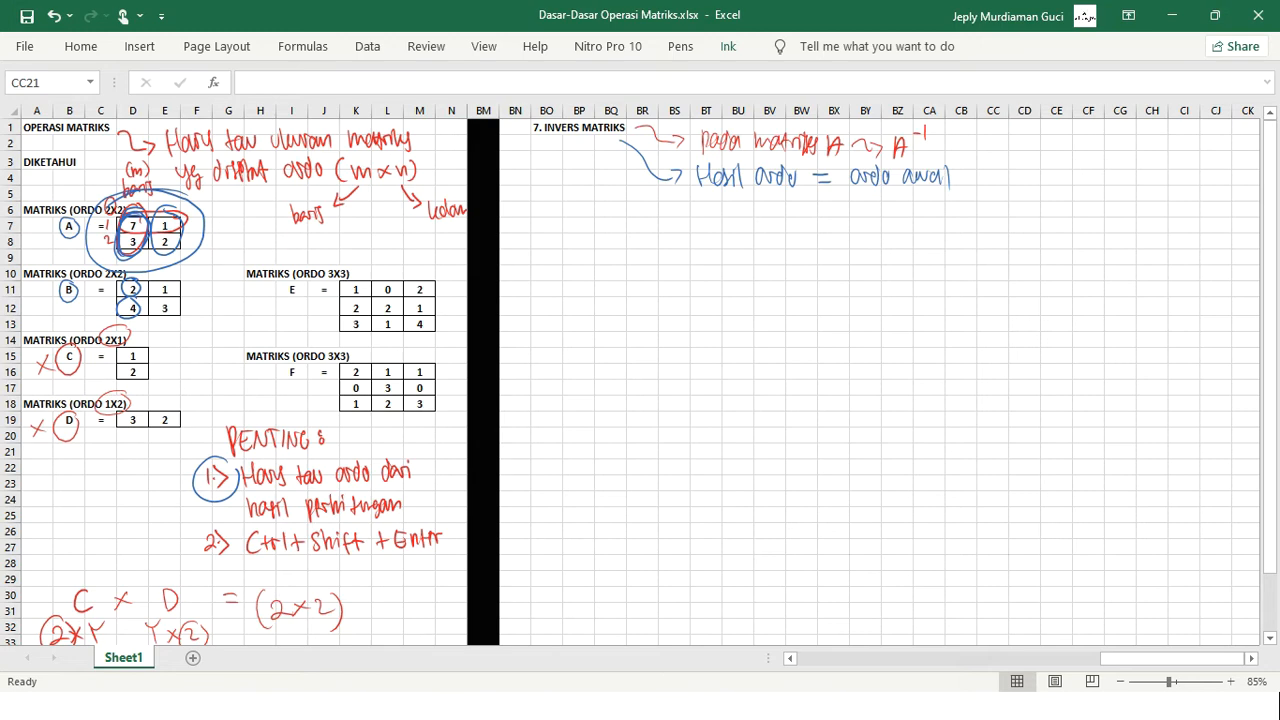
pyautogui.click(260, 241)
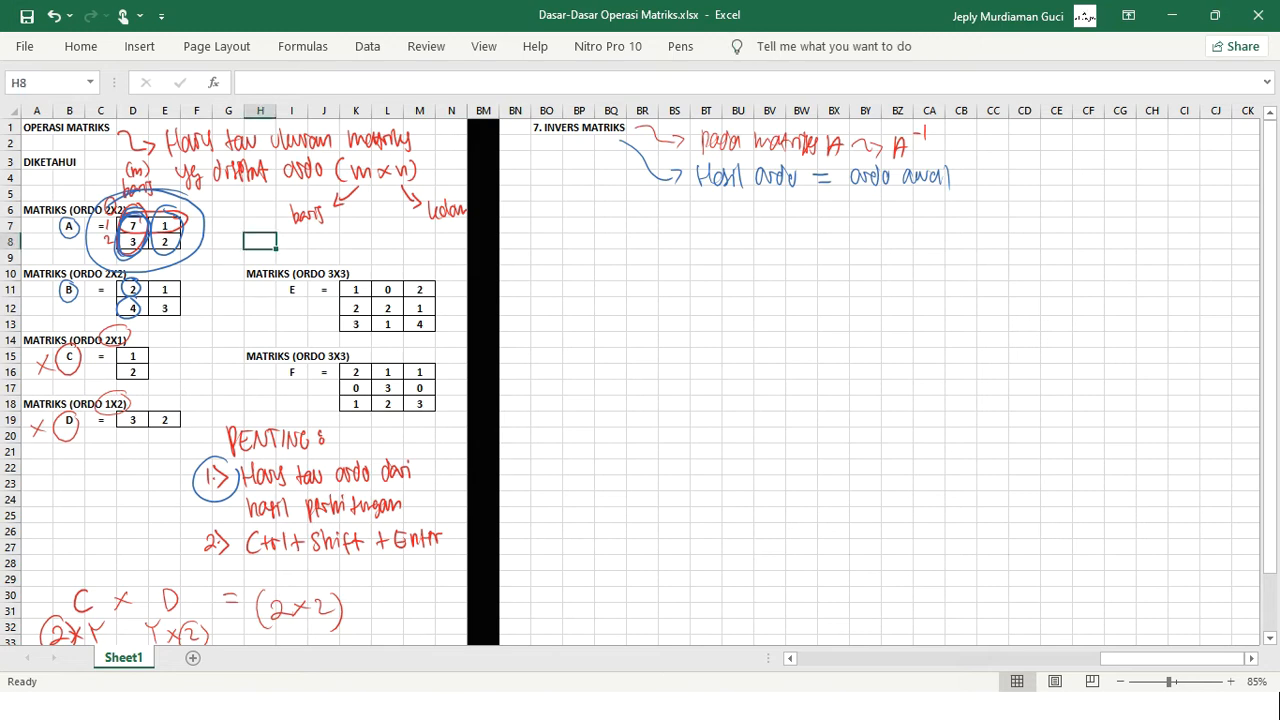
# Copy the matrix B block B11:E12 to BP6 as the template for the inverse result.
pyautogui.press('Left')
pyautogui.press('Down')
pyautogui.press('Down')
pyautogui.press('Down')
pyautogui.press('Left')
pyautogui.press('Left')
pyautogui.press('Down')
pyautogui.hotkey('shift', 'Up')
pyautogui.hotkey('shift', 'Left')
pyautogui.hotkey('shift', 'Left')
pyautogui.hotkey('shift', 'Left')
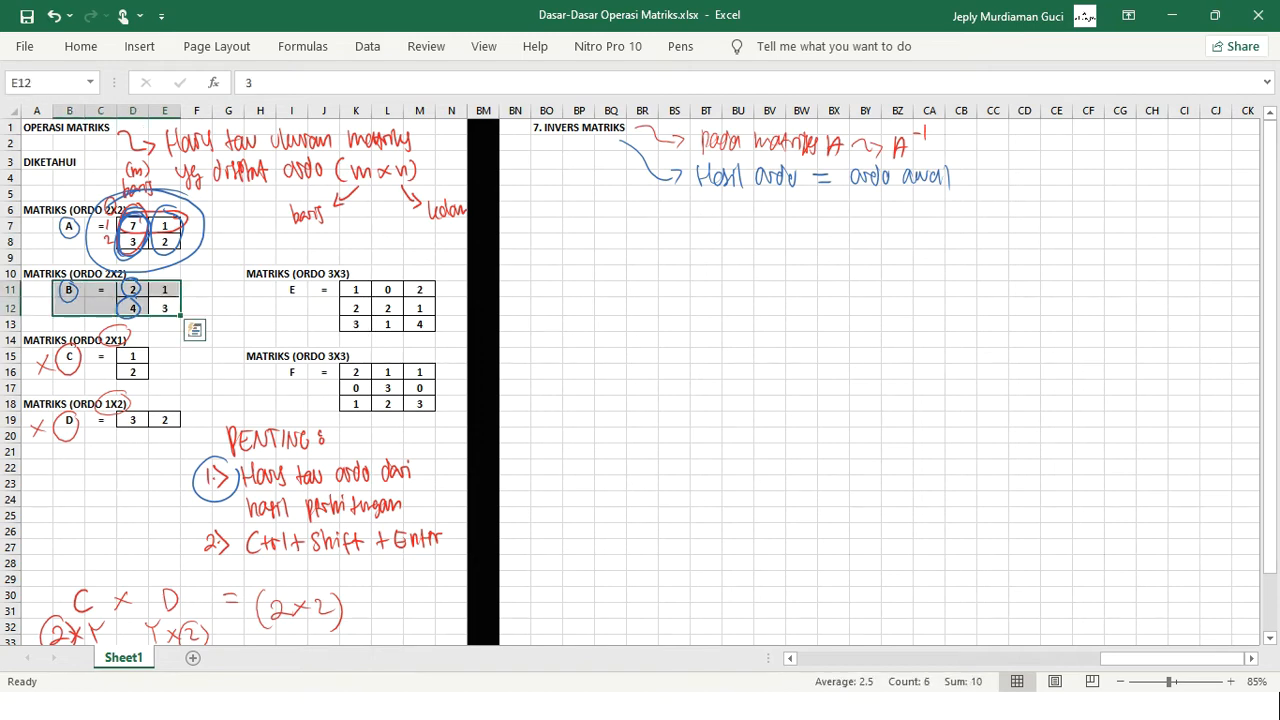
pyautogui.hotkey('ctrl', 'c')
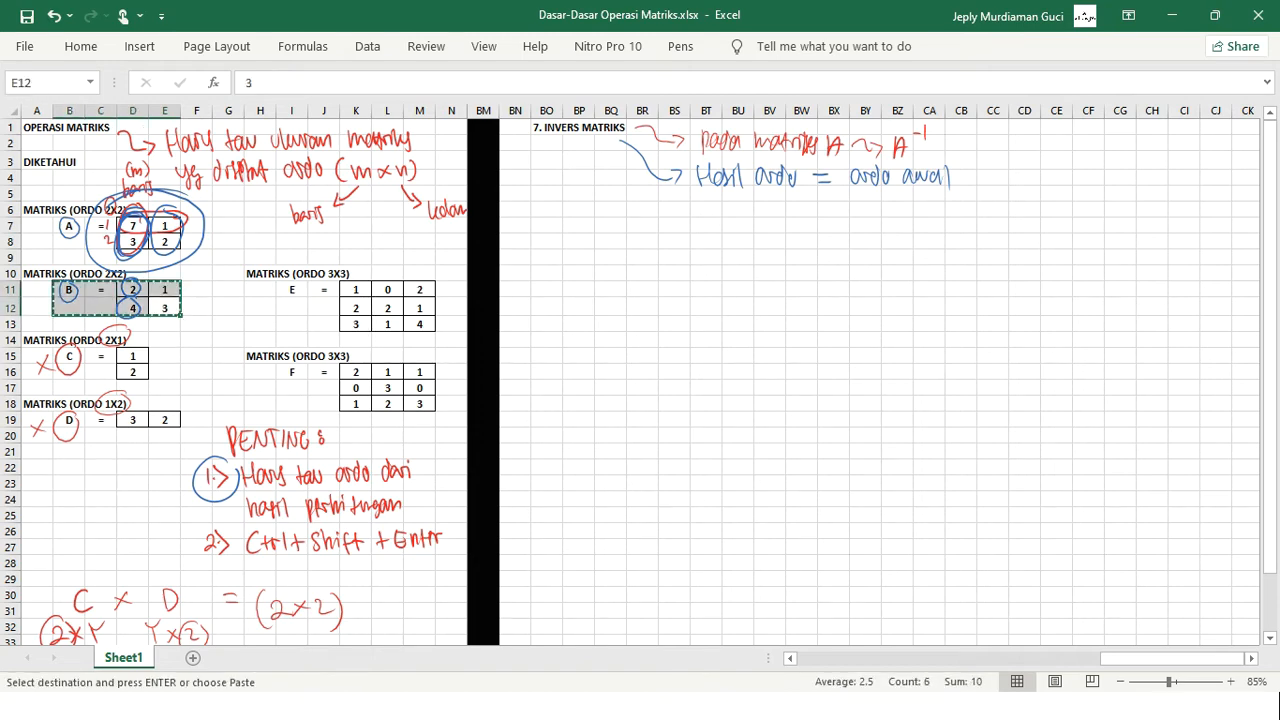
pyautogui.click(547, 210)
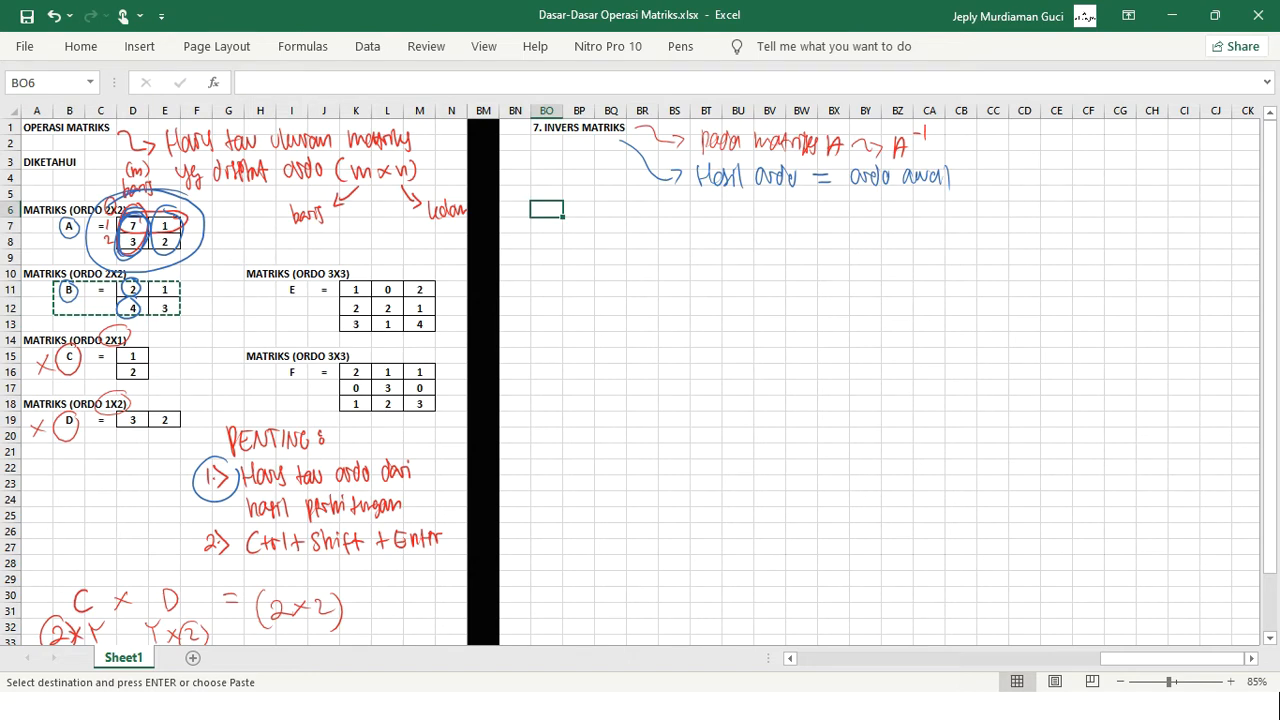
pyautogui.press('Right')
pyautogui.hotkey('ctrl', 'v')
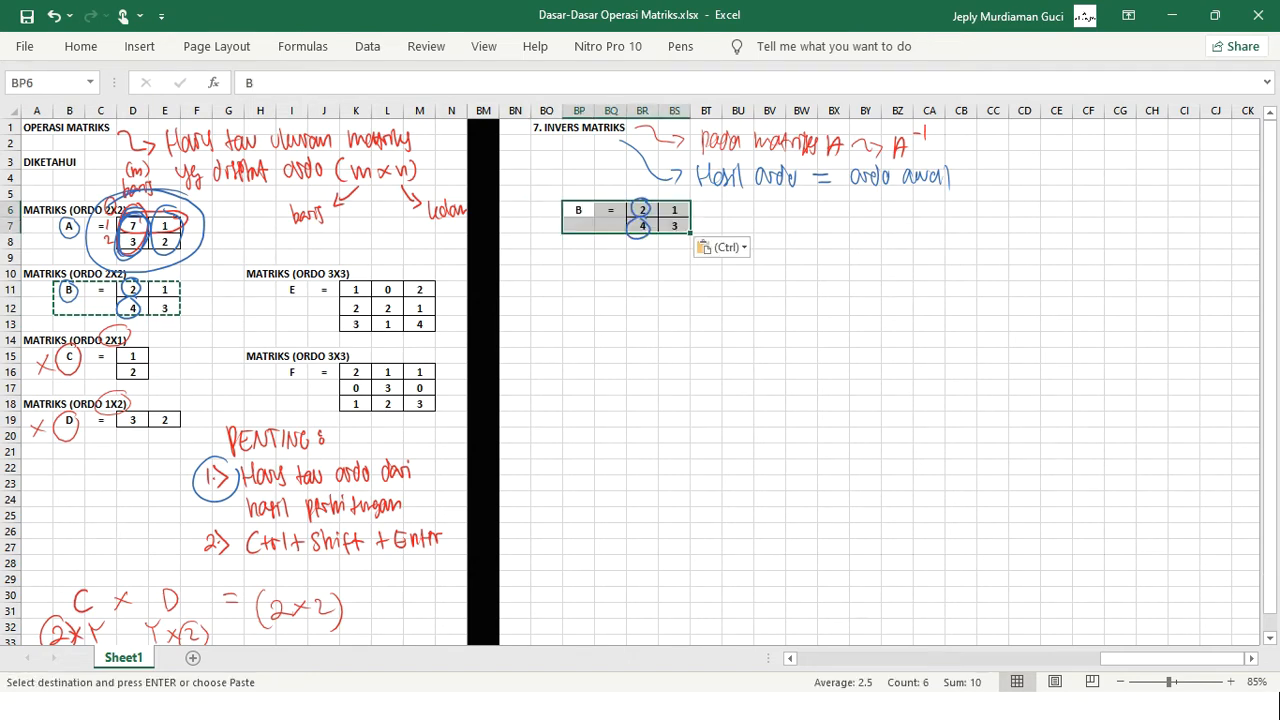
# Change the copied label in BP6 to "A-1" and format the "-1" as superscript.
pyautogui.click(579, 210)
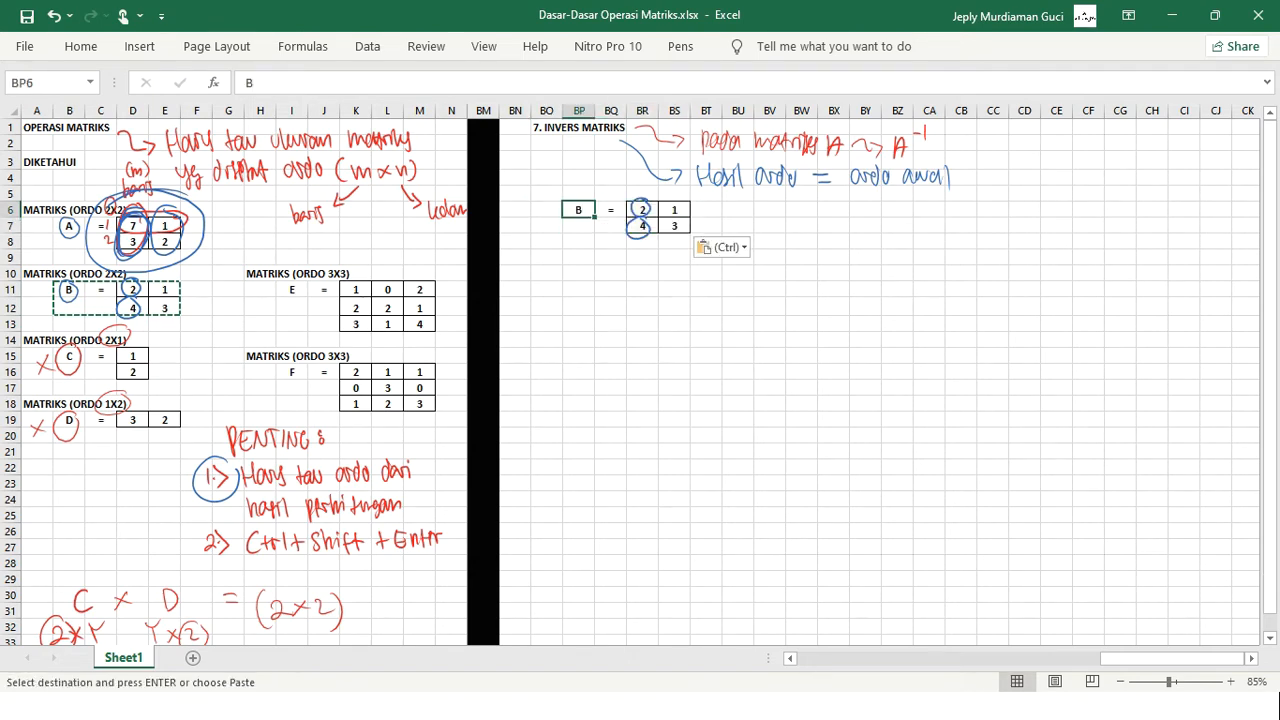
pyautogui.write('A-')
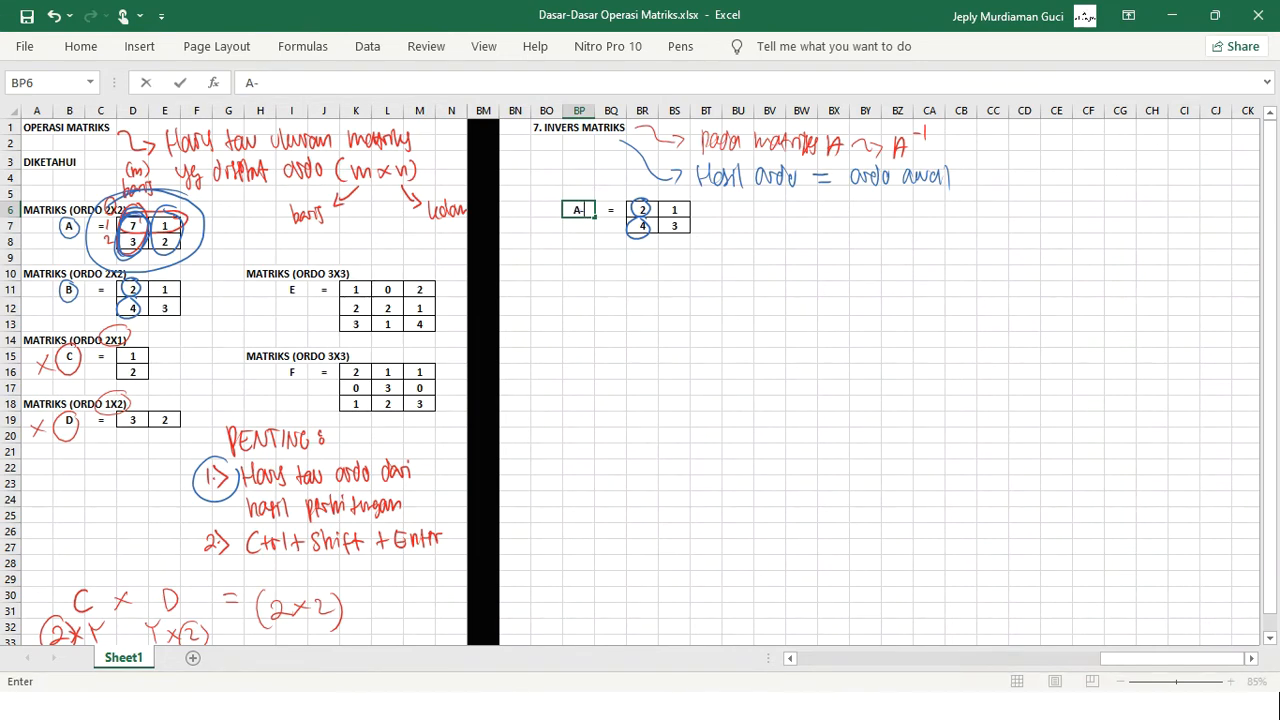
pyautogui.write('1')
pyautogui.moveTo(577, 210); pyautogui.dragTo(588, 210)
pyautogui.click(81, 47)
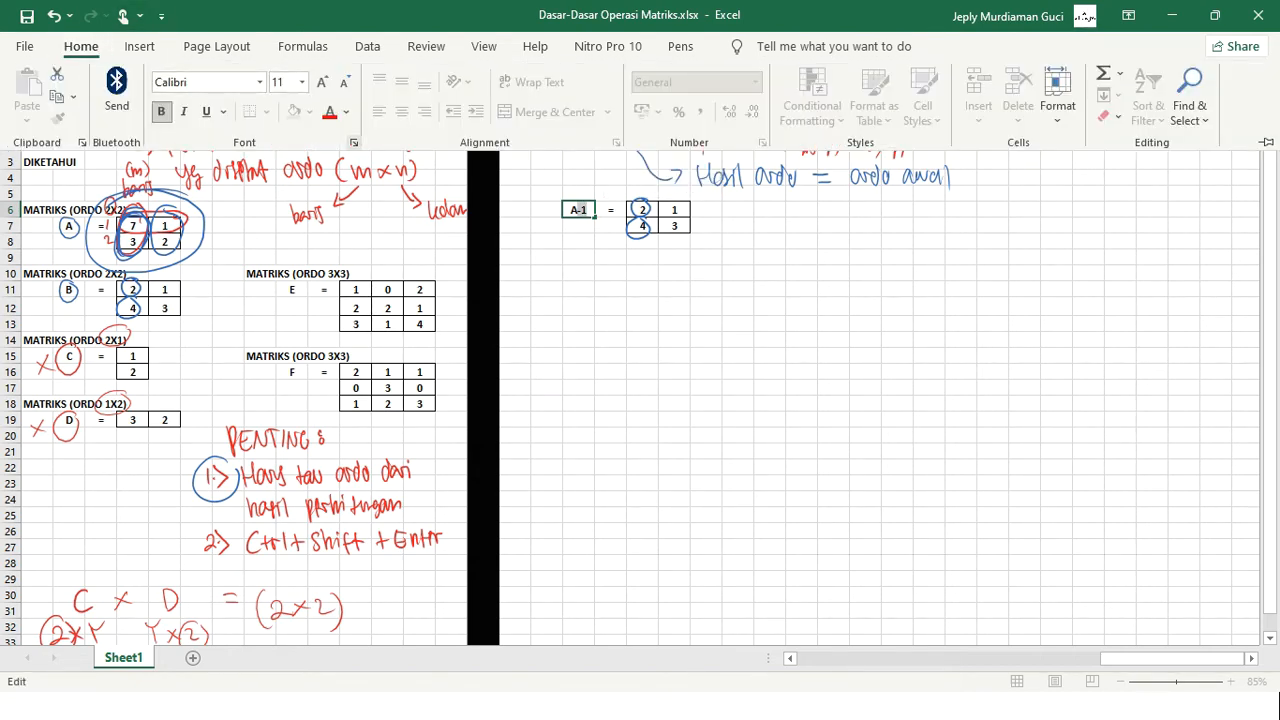
pyautogui.click(353, 142)
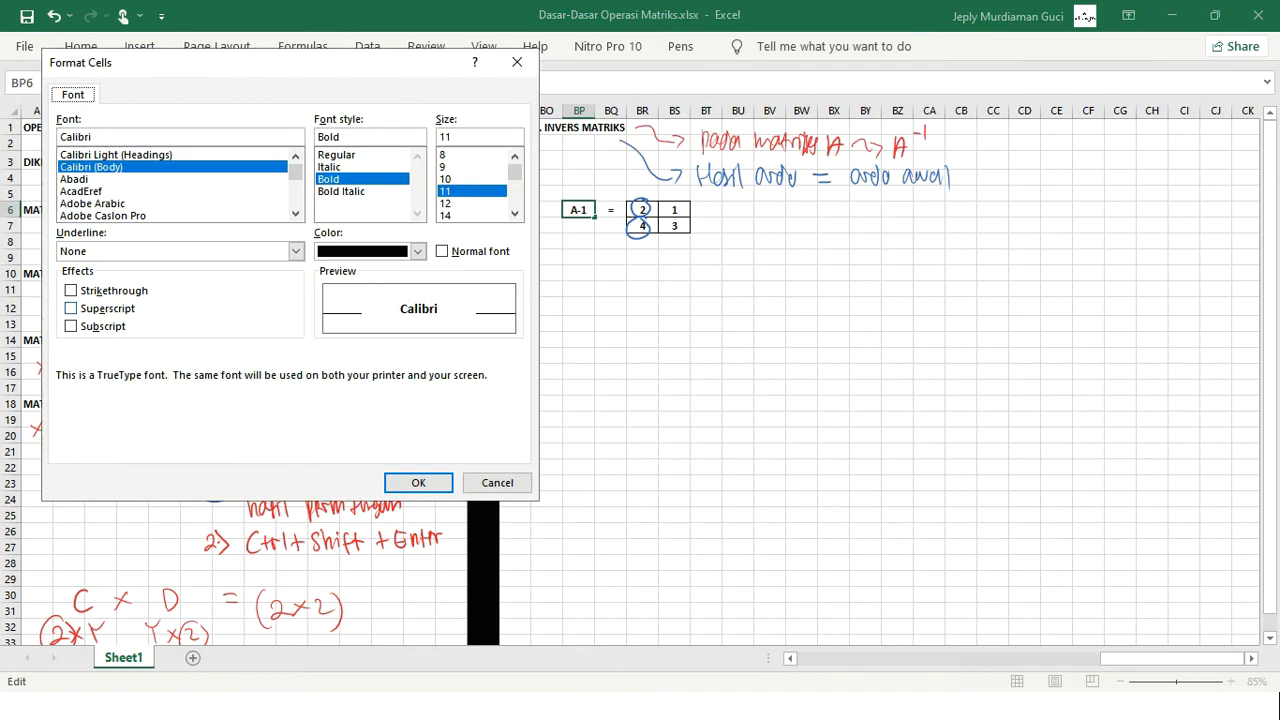
pyautogui.click(71, 308)
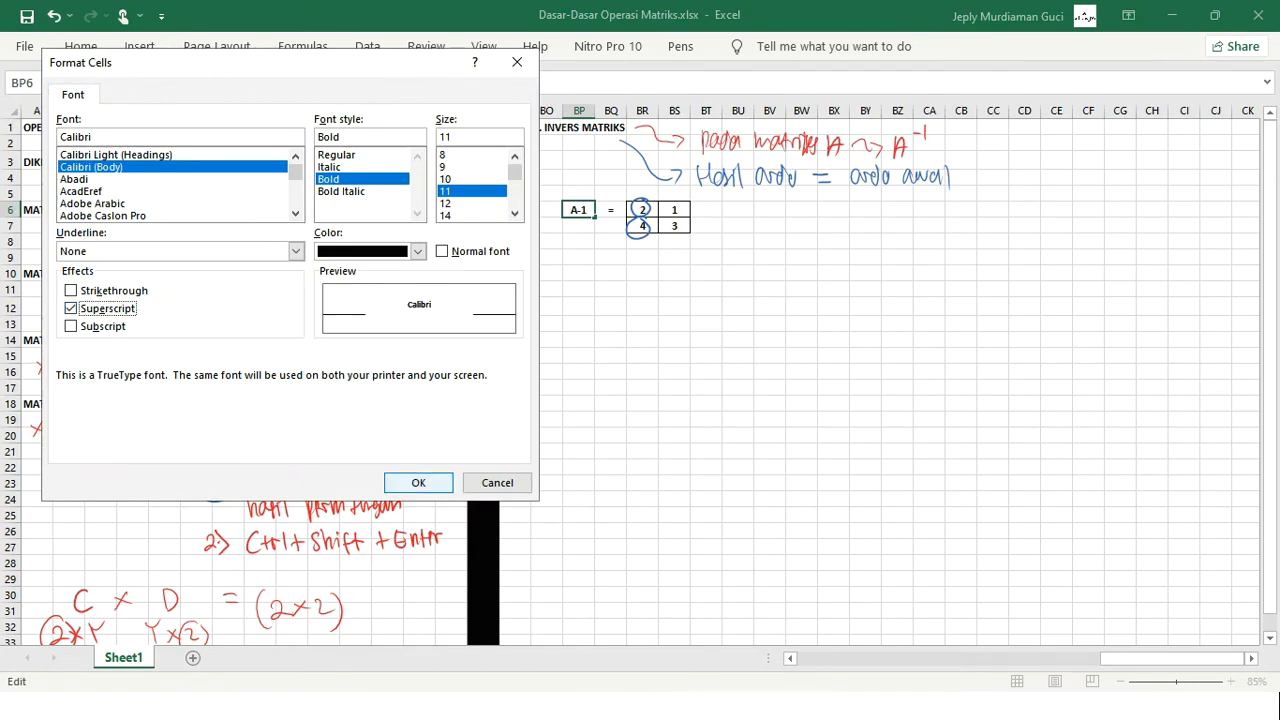
pyautogui.press('Return')
pyautogui.click(642, 325)
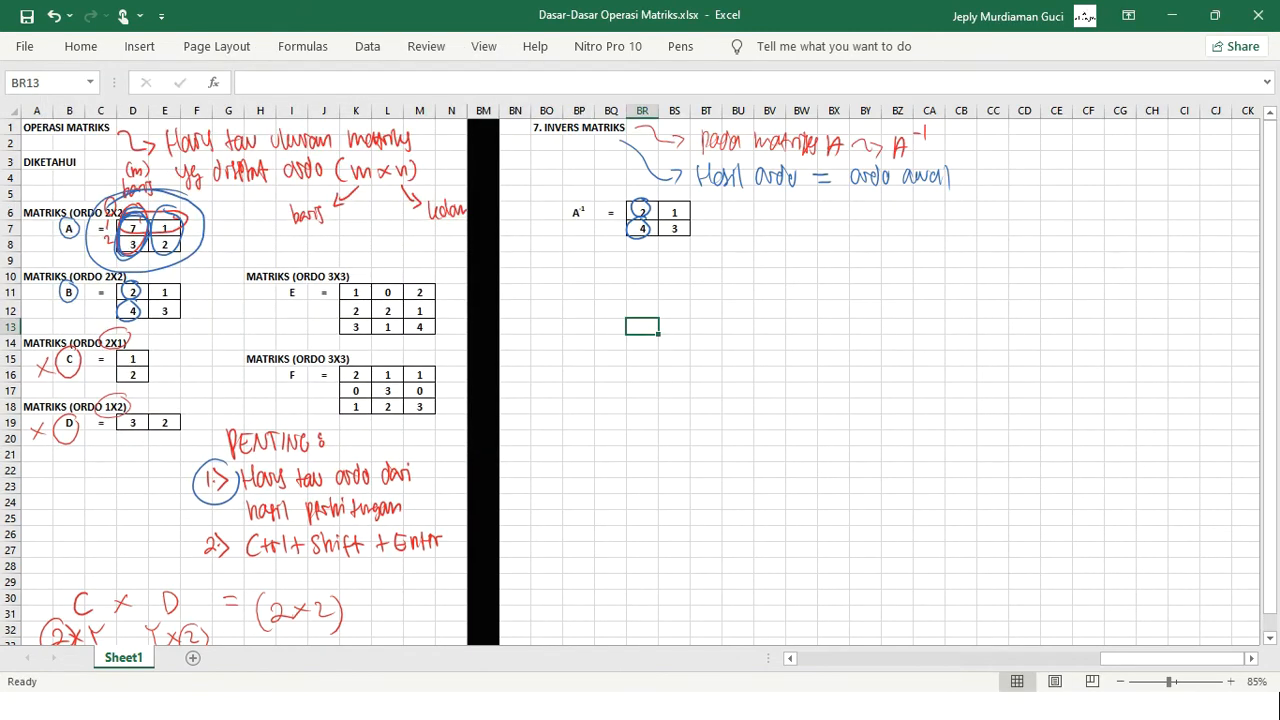
# Delete the two blue ink circles copied along with the matrix at BR6 and BR7.
pyautogui.click(648, 207)
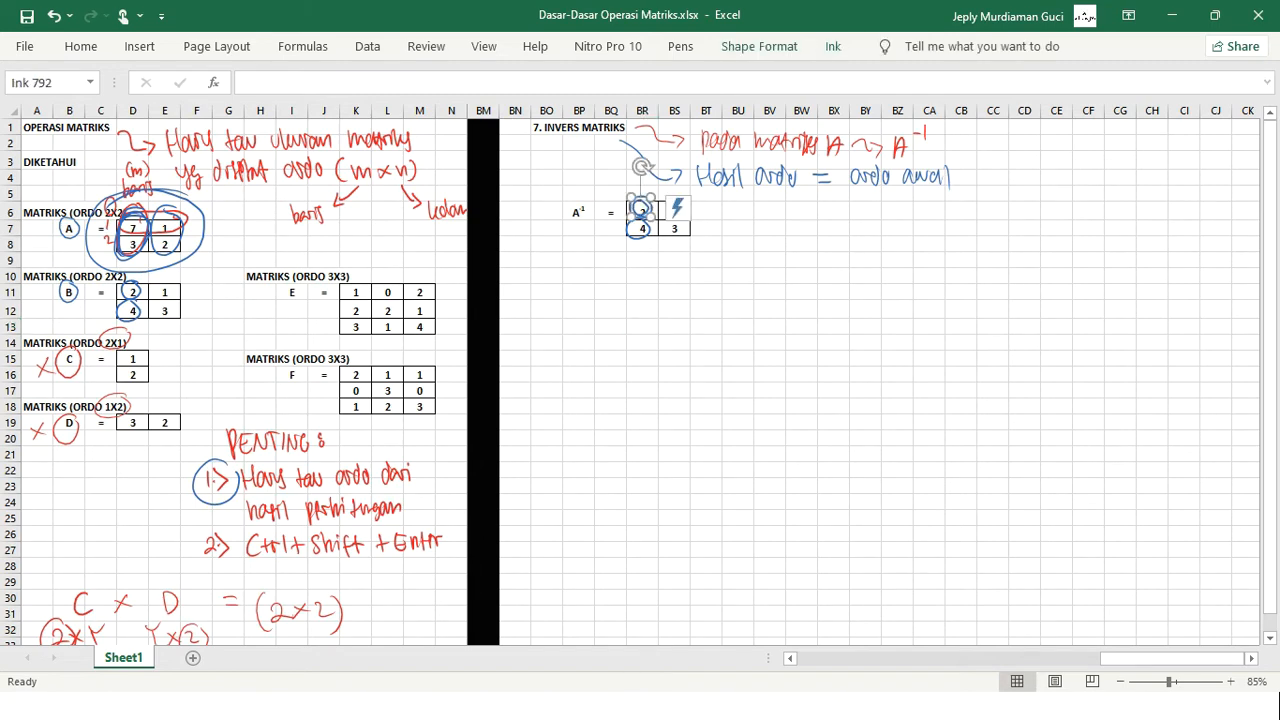
pyautogui.press('Delete')
pyautogui.click(648, 229)
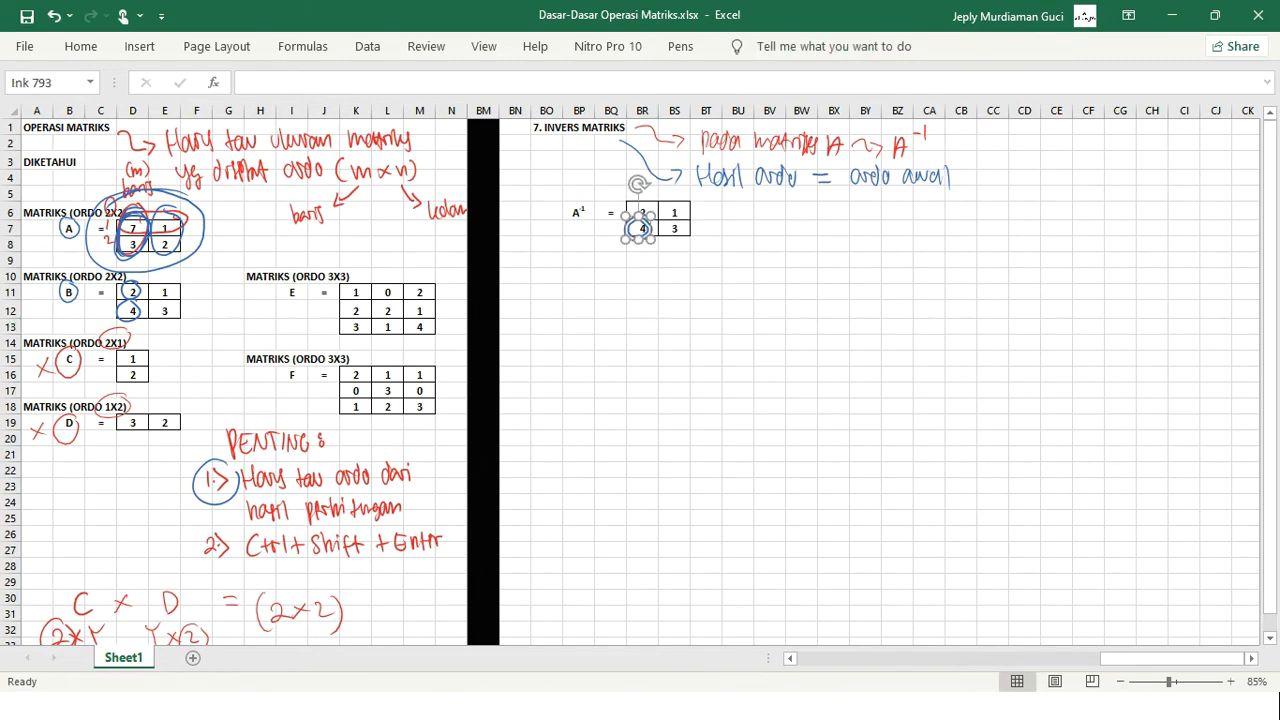
pyautogui.press('Delete')
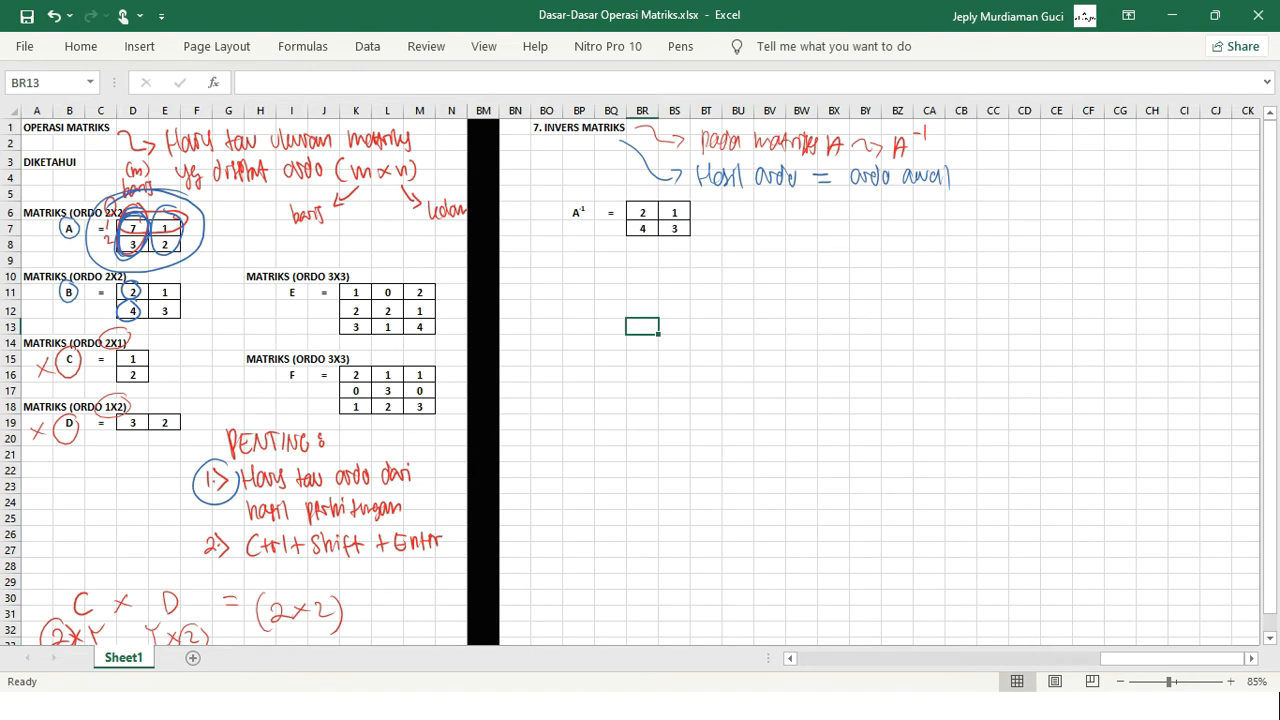
# Handwrite the formula pattern "=MINVERSE(----)" in red beside the A⁻¹ matrix.
pyautogui.click(680, 46)
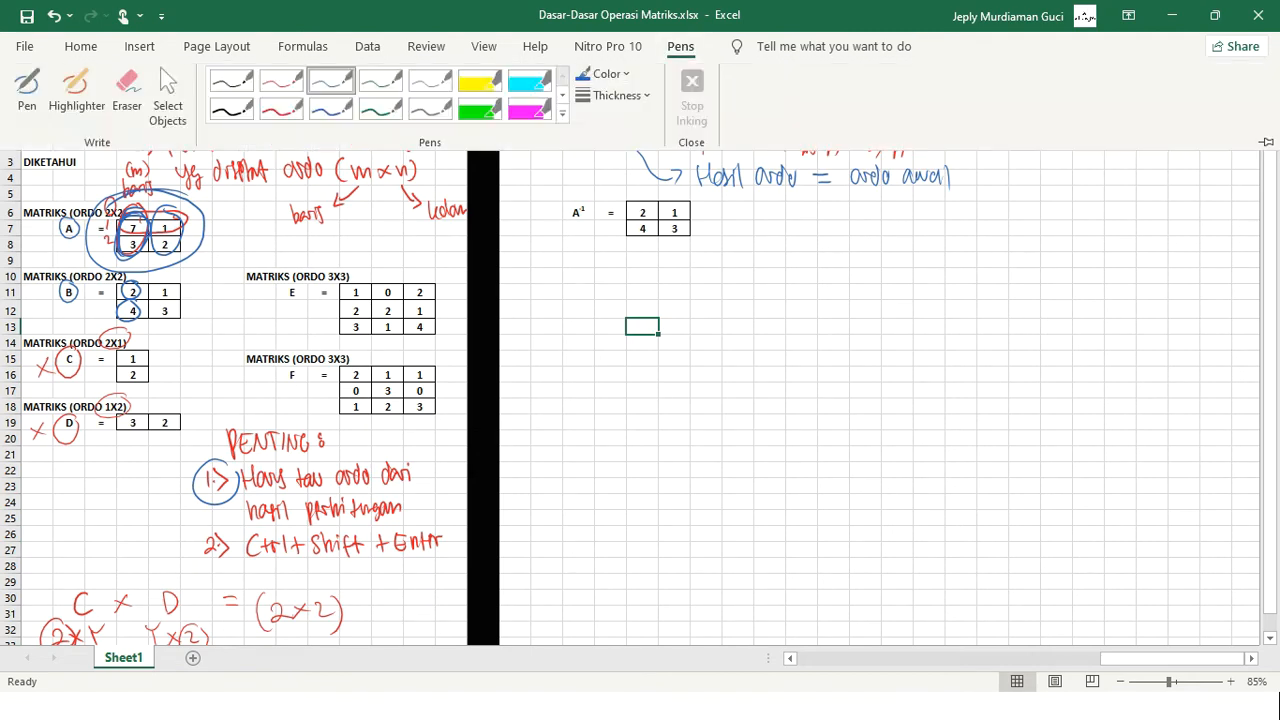
pyautogui.click(281, 81)
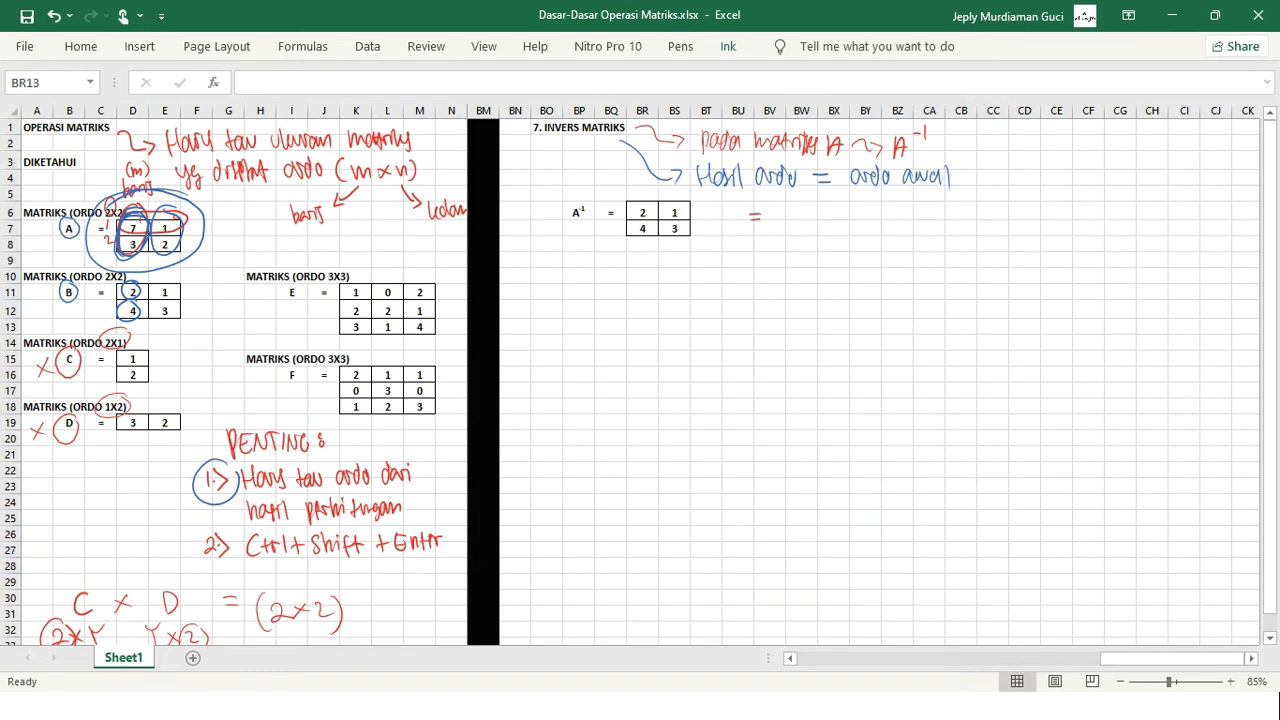
pyautogui.moveTo(769, 227)
pyautogui.mouseDown()
pyautogui.moveTo(806, 228)
pyautogui.moveTo(818, 213)
pyautogui.mouseUp()
pyautogui.moveTo(824, 210)
pyautogui.mouseDown()
pyautogui.moveTo(830, 229)
pyautogui.moveTo(838, 214)
pyautogui.mouseUp()
pyautogui.moveTo(847, 212); pyautogui.dragTo(853, 219)
pyautogui.moveTo(845, 211); pyautogui.dragTo(858, 228)
pyautogui.moveTo(858, 210); pyautogui.dragTo(869, 230)
pyautogui.moveTo(876, 214)
pyautogui.mouseDown()
pyautogui.moveTo(905, 229)
pyautogui.moveTo(926, 216)
pyautogui.mouseUp()
pyautogui.moveTo(932, 216); pyautogui.dragTo(965, 231)
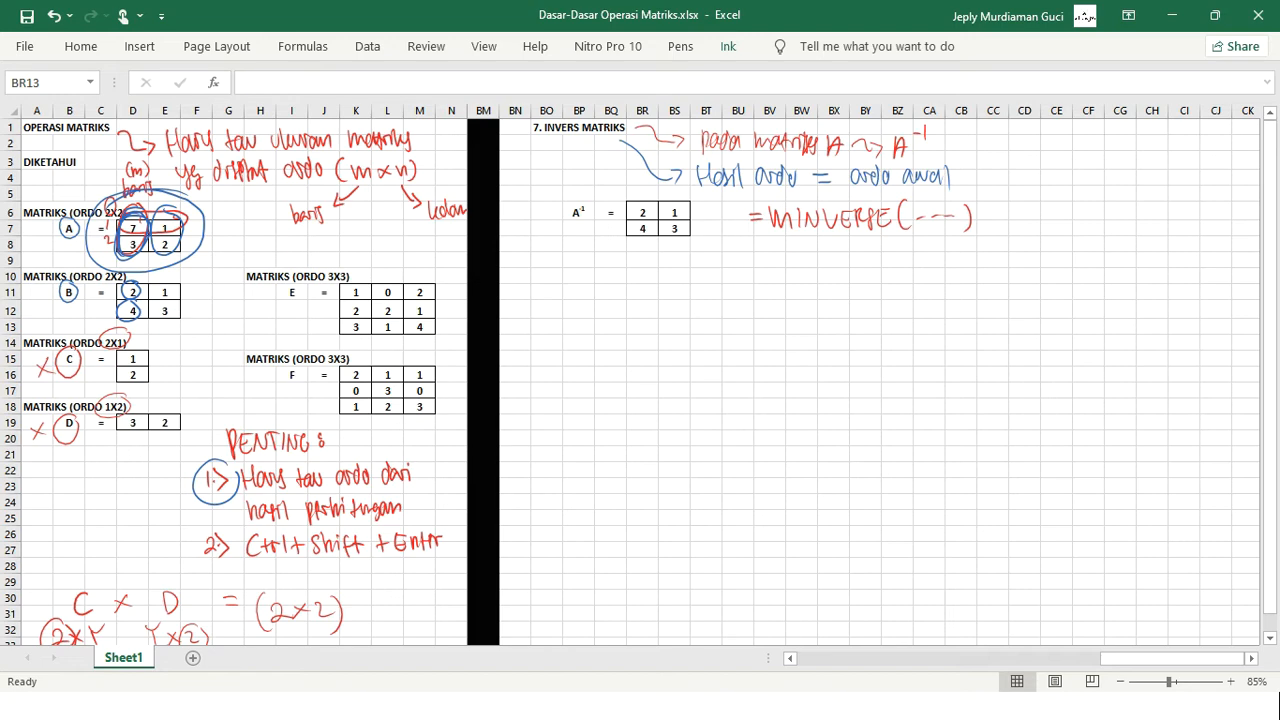
# Enter the array formula =MINVERSE(D7:E8) in BR6:BS7 to compute the inverse of matrix A.
pyautogui.click(642, 212)
pyautogui.moveTo(642, 212); pyautogui.dragTo(674, 228)
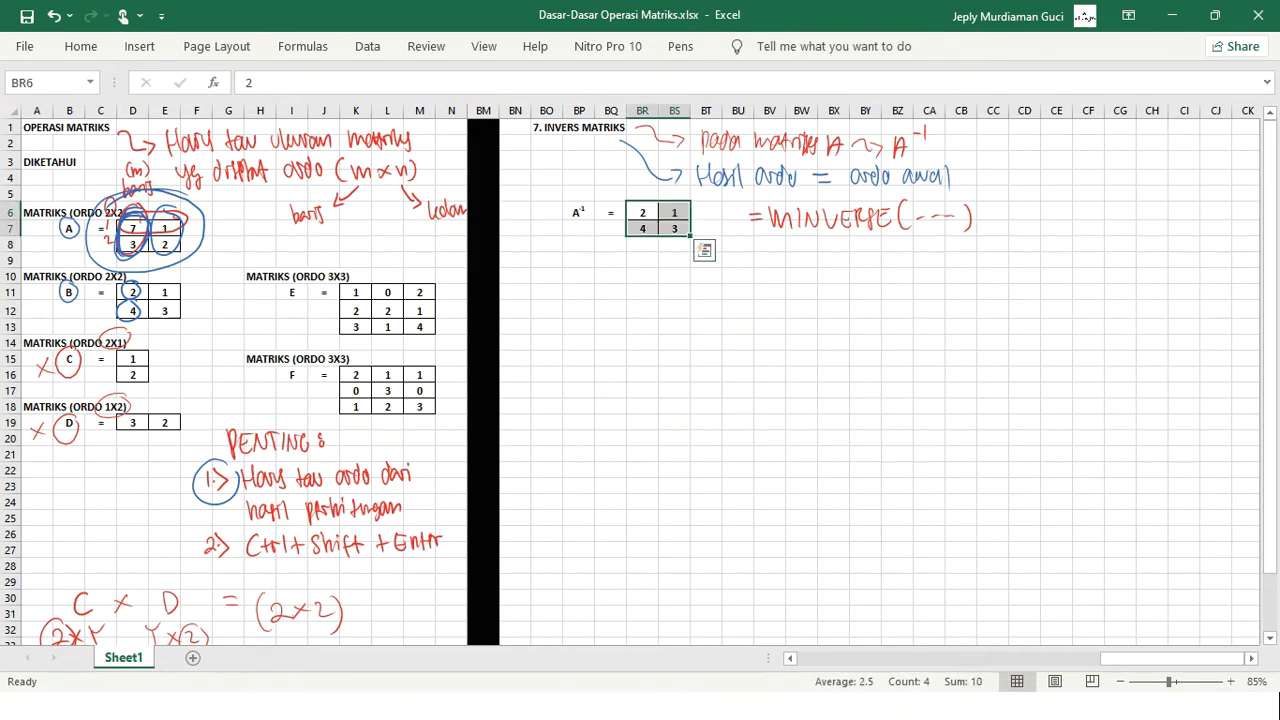
pyautogui.write('=M')
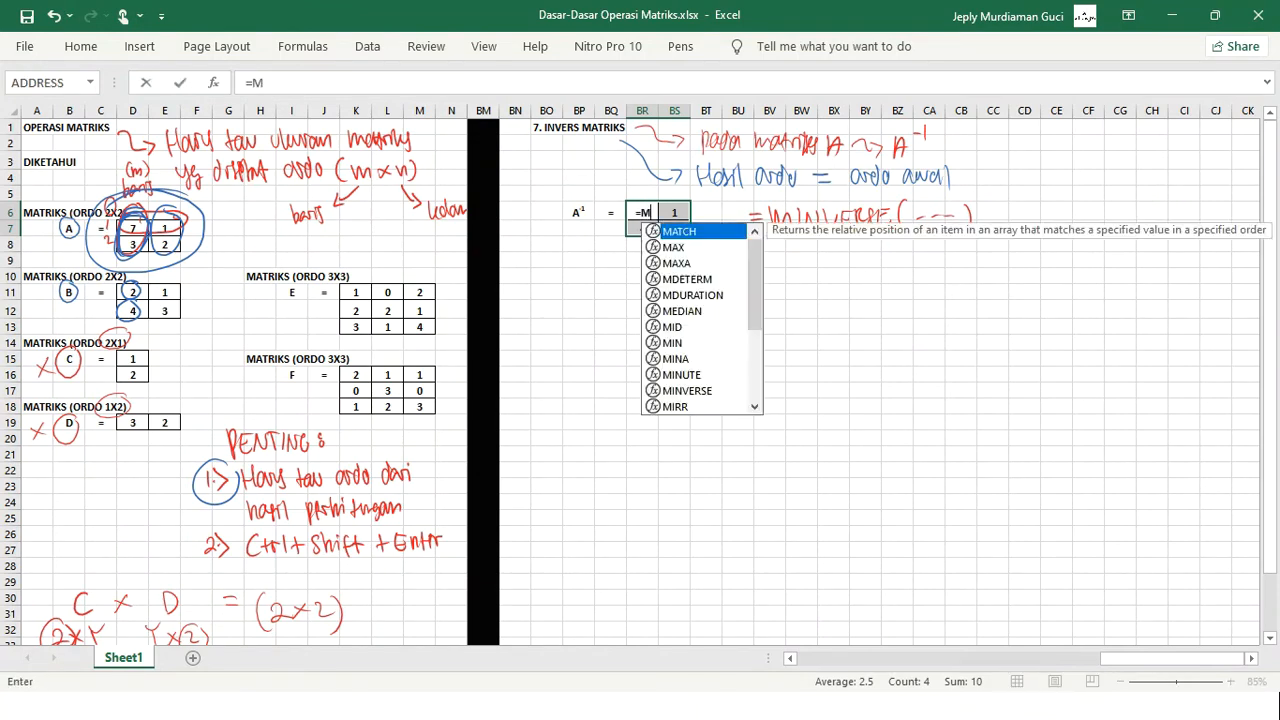
pyautogui.write('INVER')
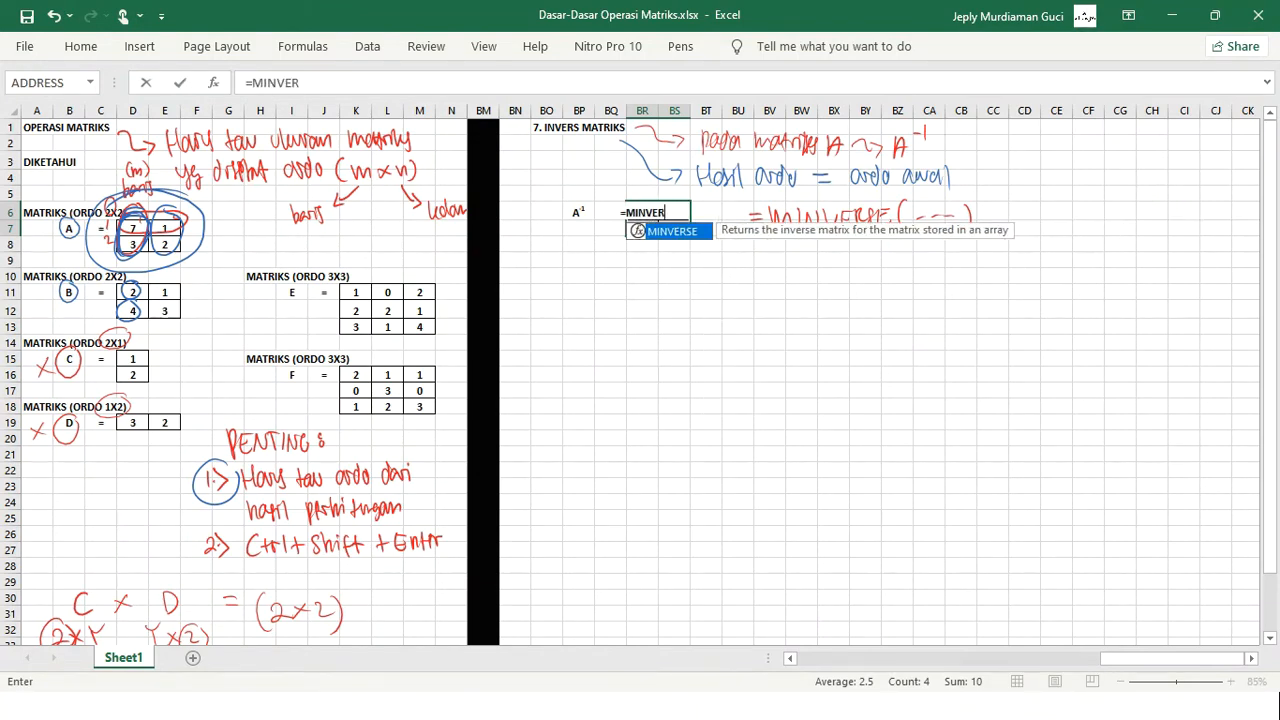
pyautogui.write('SE(')
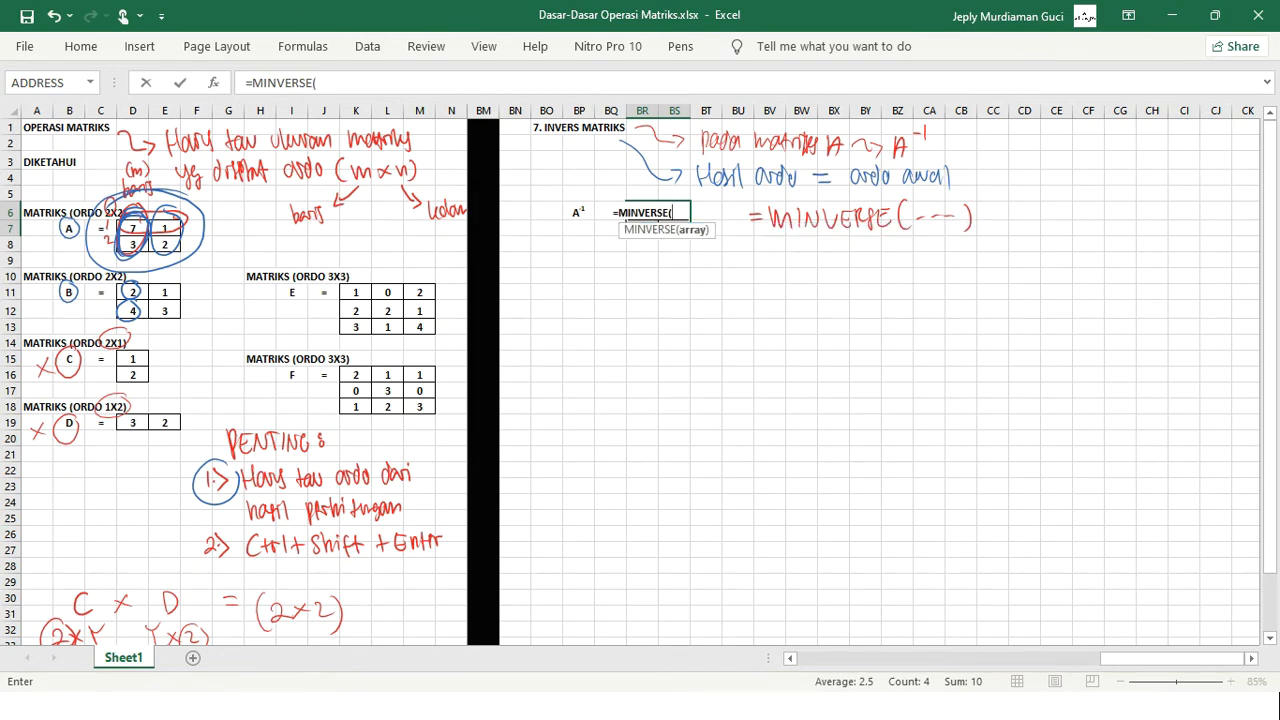
pyautogui.click(228, 244)
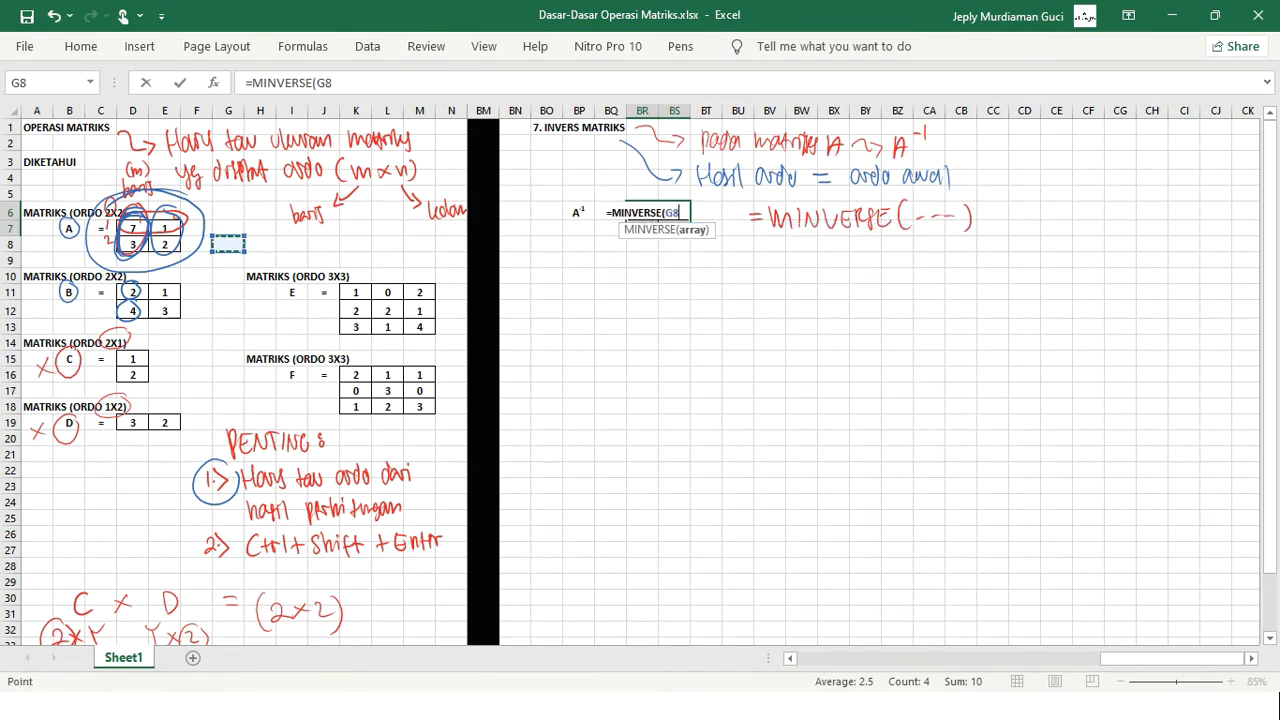
pyautogui.press('Left')
pyautogui.press('Left')
pyautogui.press('Left')
pyautogui.press('Up')
pyautogui.hotkey('shift', 'Right')
pyautogui.hotkey('shift', 'Down')
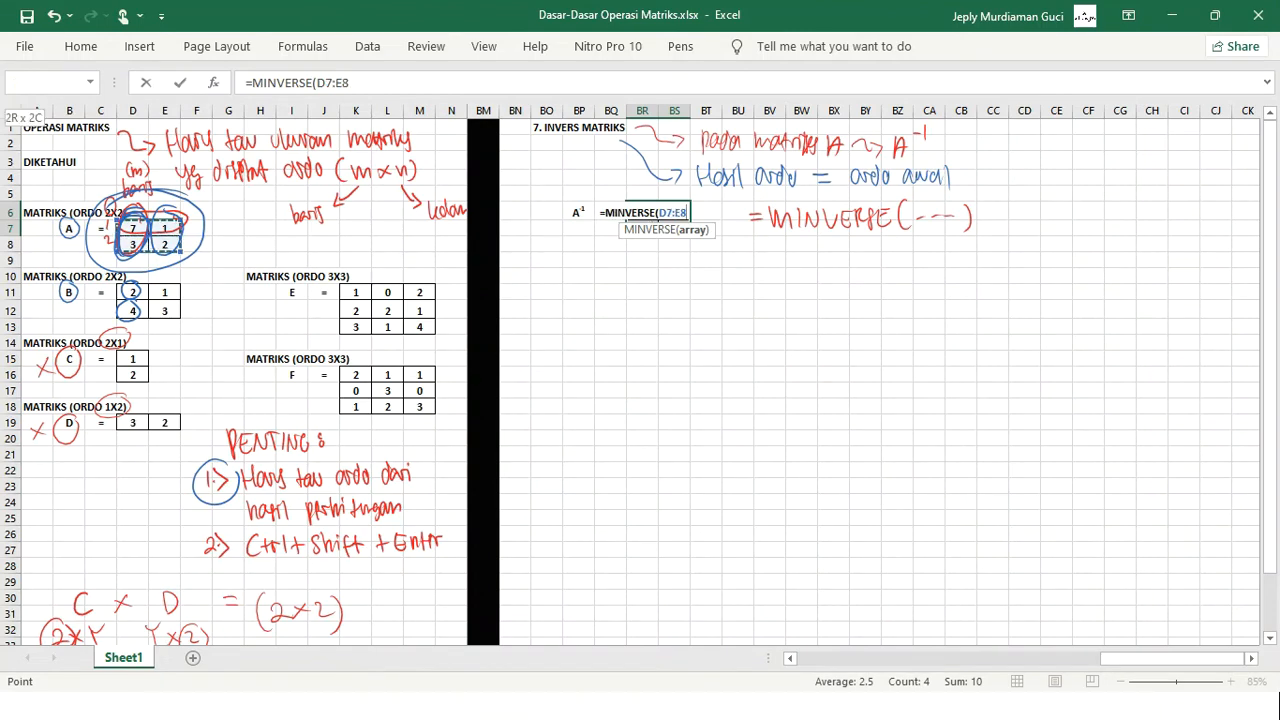
pyautogui.hotkey('ctrl', 'shift', 'Return')
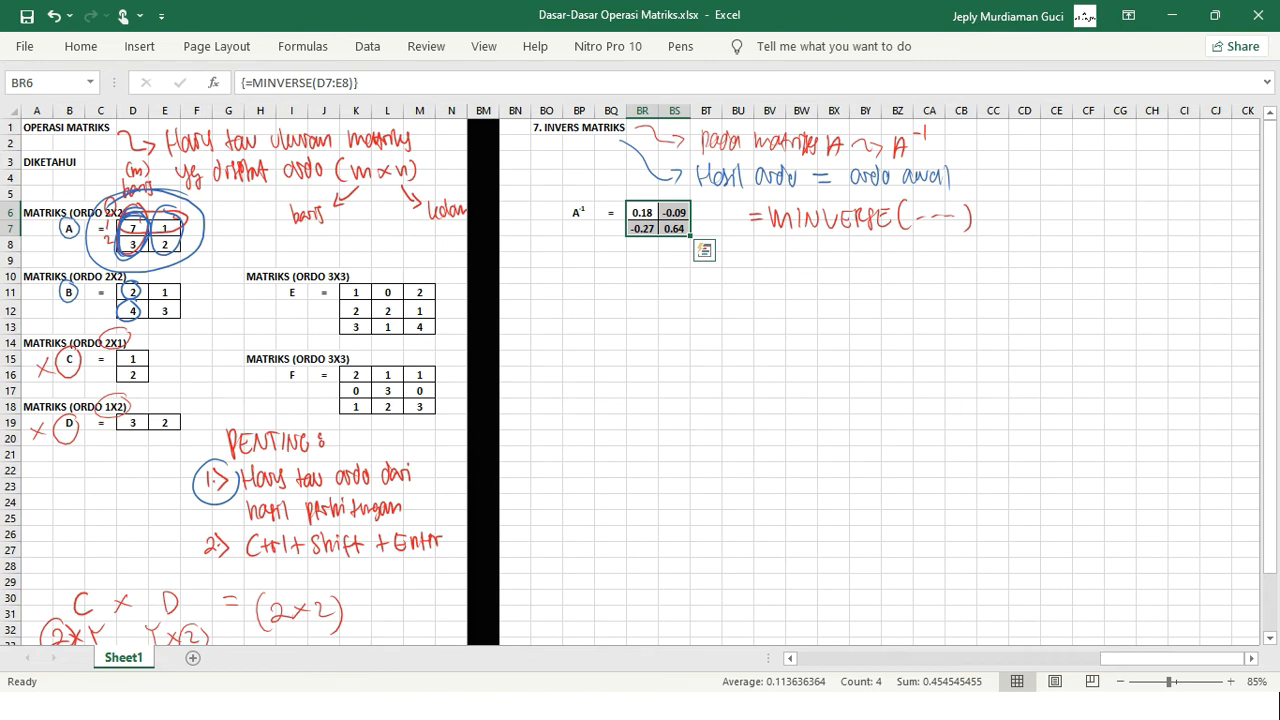
# Handwrite the note "matriks 2x2" in red below the A⁻¹ matrix, with a curved arrow leading to it from the matrix.
pyautogui.click(642, 229)
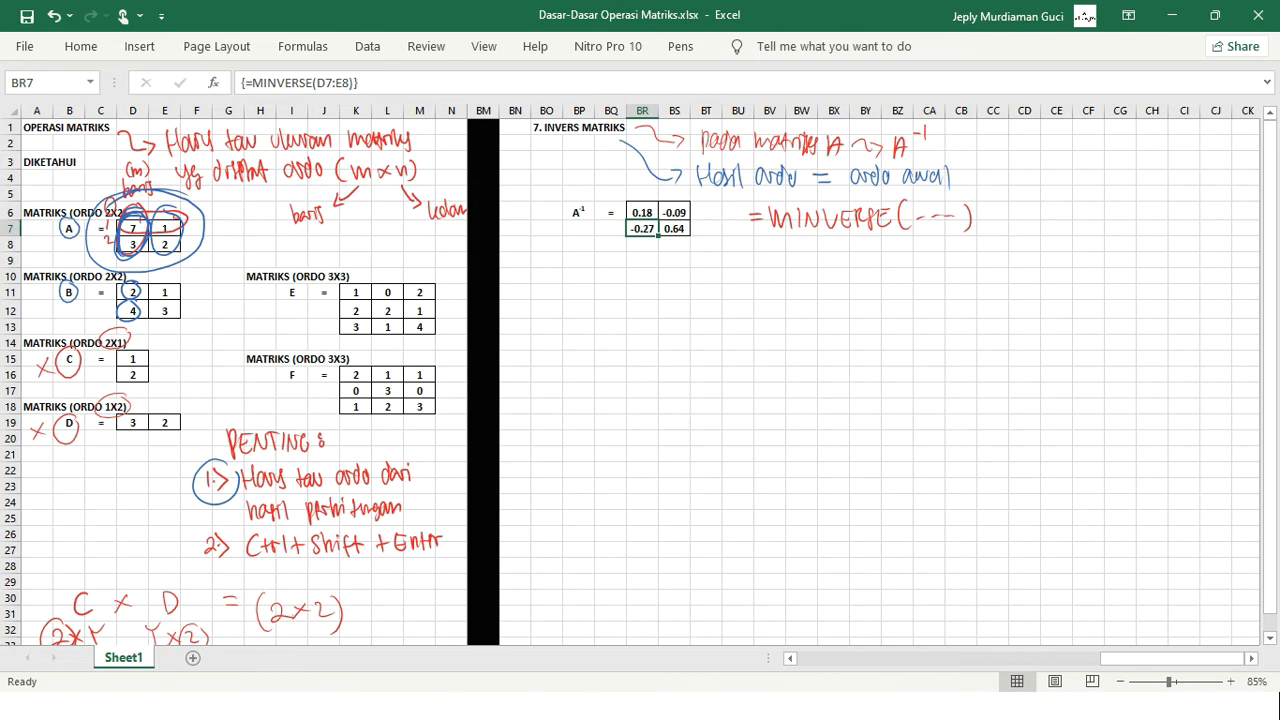
pyautogui.click(680, 46)
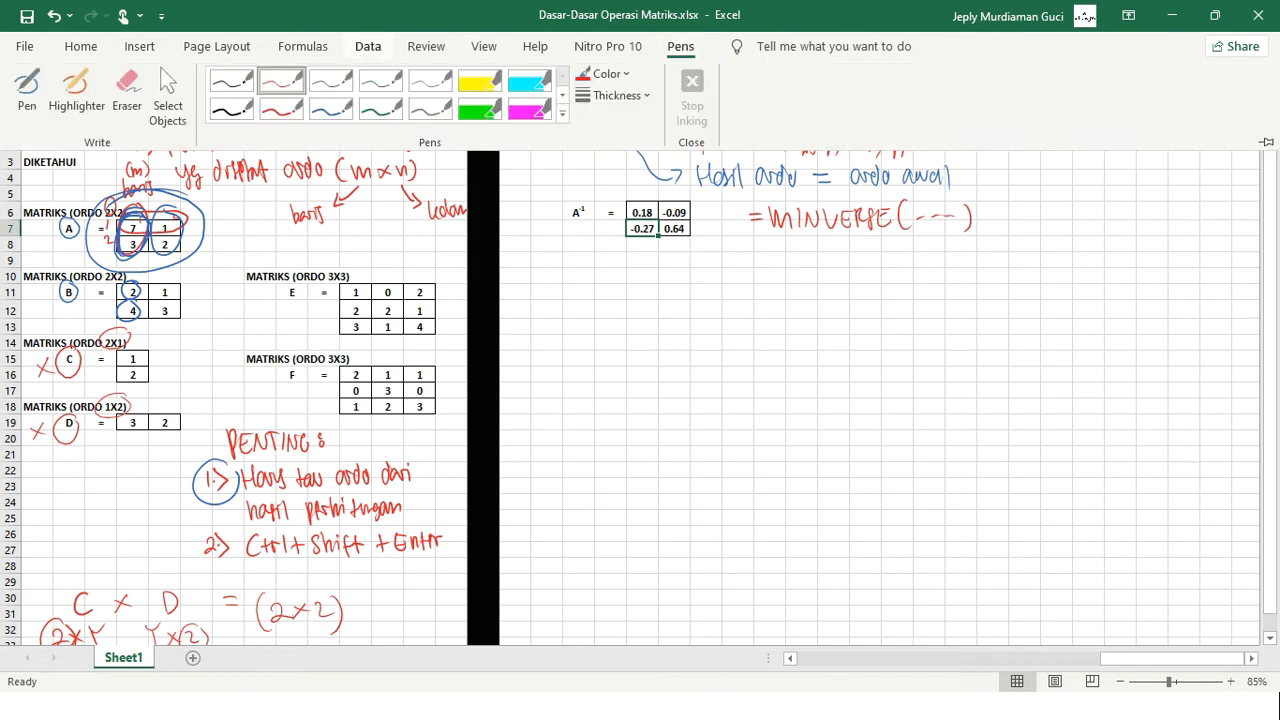
pyautogui.click(282, 81)
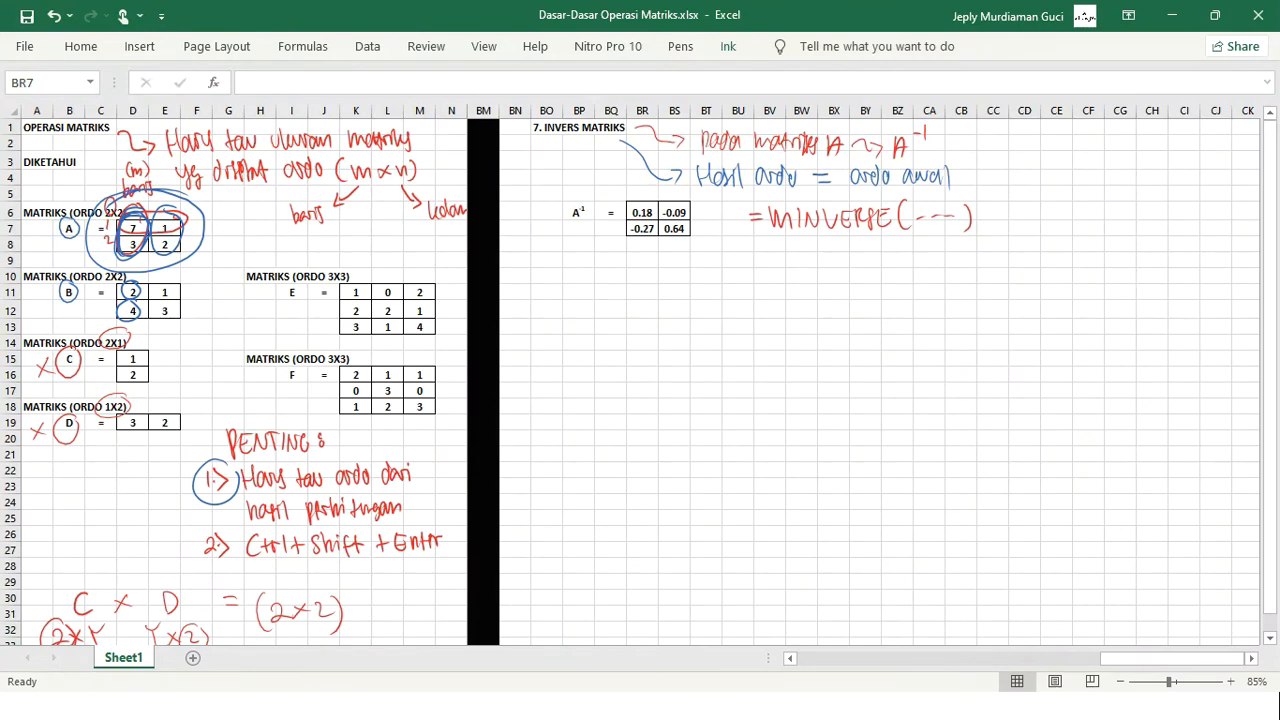
pyautogui.moveTo(621, 230)
pyautogui.mouseDown()
pyautogui.moveTo(629, 272)
pyautogui.moveTo(664, 258)
pyautogui.moveTo(788, 263)
pyautogui.mouseUp()
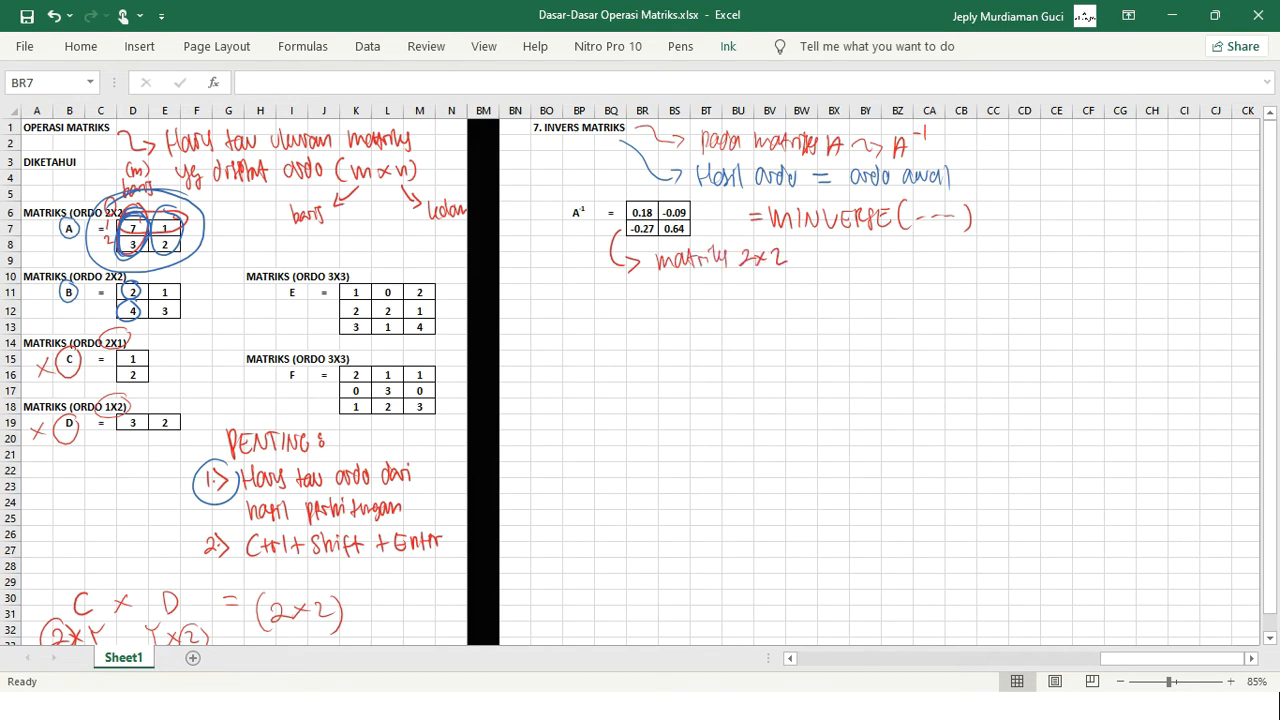
# Handwrite the 2x2 inverse formula in red below the note: A⁻¹ = 1/|A| times the matrix [d -b; -c a].
pyautogui.moveTo(648, 318)
pyautogui.mouseDown()
pyautogui.moveTo(653, 294)
pyautogui.moveTo(661, 318)
pyautogui.mouseUp()
pyautogui.moveTo(651, 308); pyautogui.dragTo(663, 306)
pyautogui.moveTo(743, 280); pyautogui.dragTo(745, 295)
pyautogui.moveTo(736, 311)
pyautogui.mouseDown()
pyautogui.moveTo(736, 335)
pyautogui.moveTo(751, 313)
pyautogui.moveTo(755, 332)
pyautogui.mouseUp()
pyautogui.moveTo(748, 324); pyautogui.dragTo(755, 324)
pyautogui.moveTo(761, 310); pyautogui.dragTo(761, 330)
pyautogui.moveTo(790, 278); pyautogui.dragTo(801, 321)
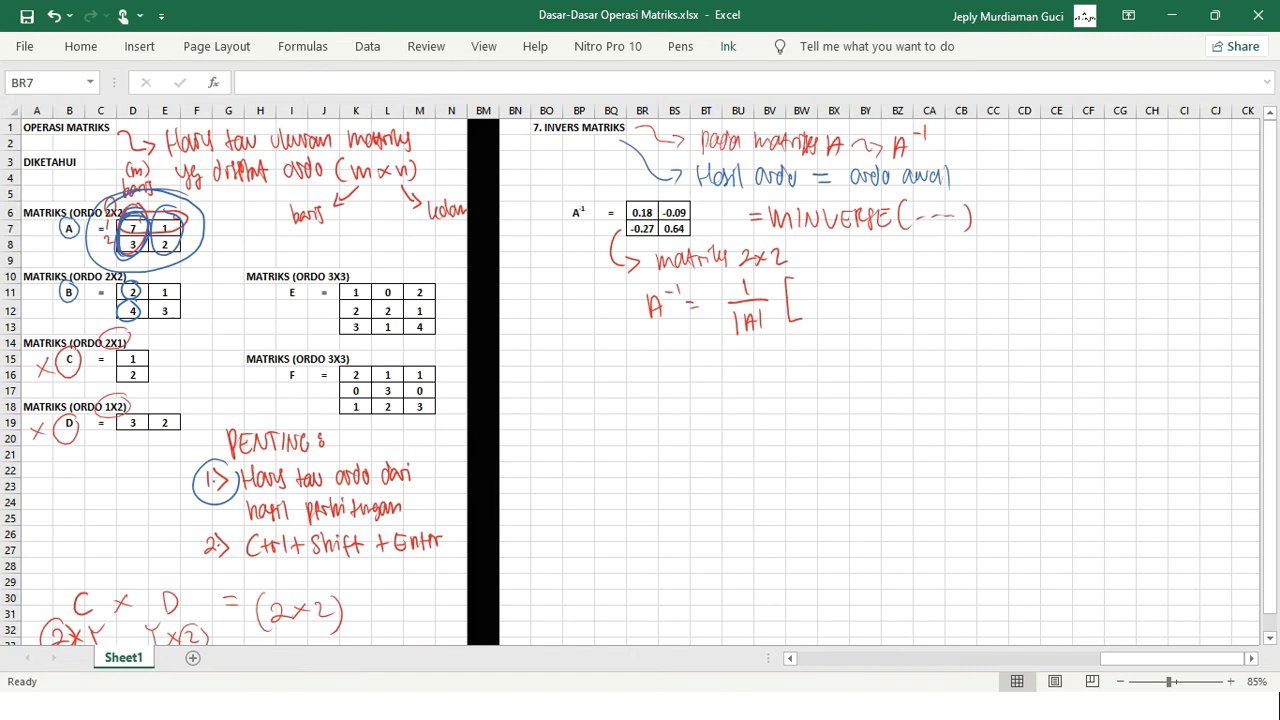
pyautogui.moveTo(811, 283)
pyautogui.mouseDown()
pyautogui.moveTo(856, 292)
pyautogui.moveTo(814, 310)
pyautogui.mouseUp()
pyautogui.moveTo(821, 305); pyautogui.dragTo(866, 319)
pyautogui.moveTo(874, 272)
pyautogui.mouseDown()
pyautogui.moveTo(890, 274)
pyautogui.moveTo(882, 320)
pyautogui.mouseUp()
# Handwrite the reference matrix [a c; b d] in red beside the formula, erasing the b first written in its upper row.
pyautogui.moveTo(1030, 264)
pyautogui.mouseDown()
pyautogui.moveTo(1030, 322)
pyautogui.moveTo(1048, 284)
pyautogui.moveTo(1080, 286)
pyautogui.mouseUp()
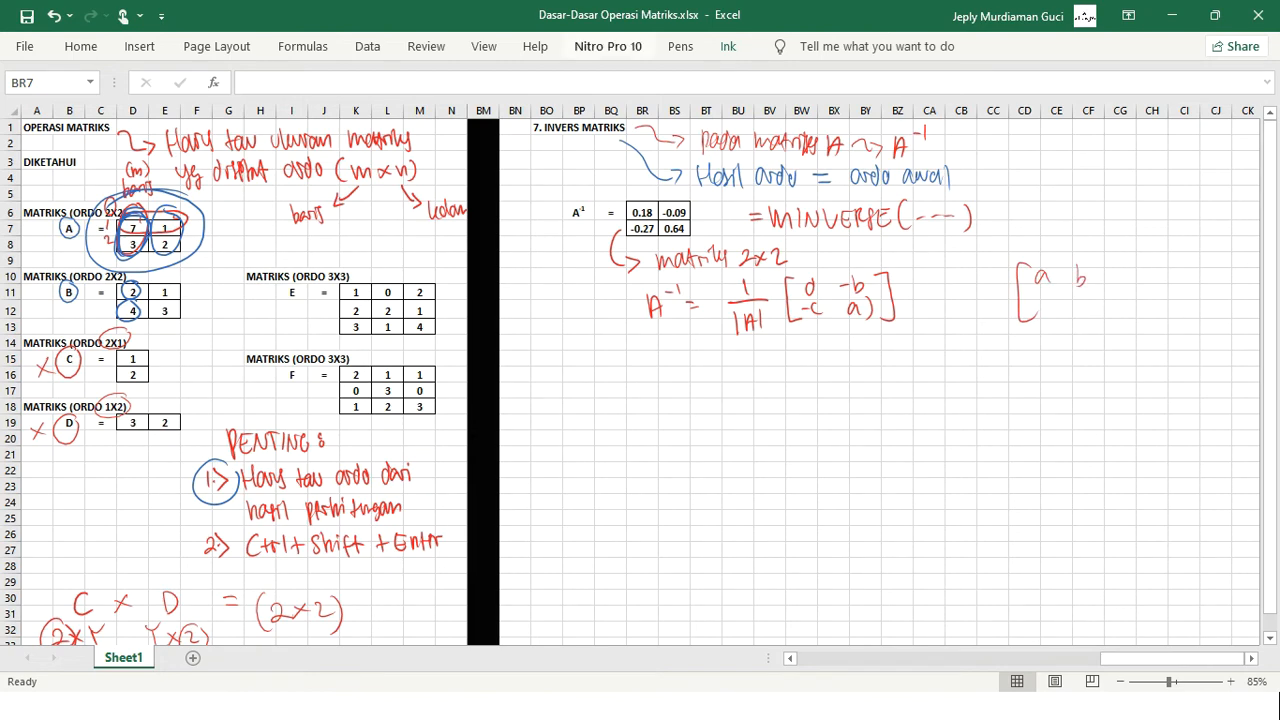
pyautogui.click(681, 46)
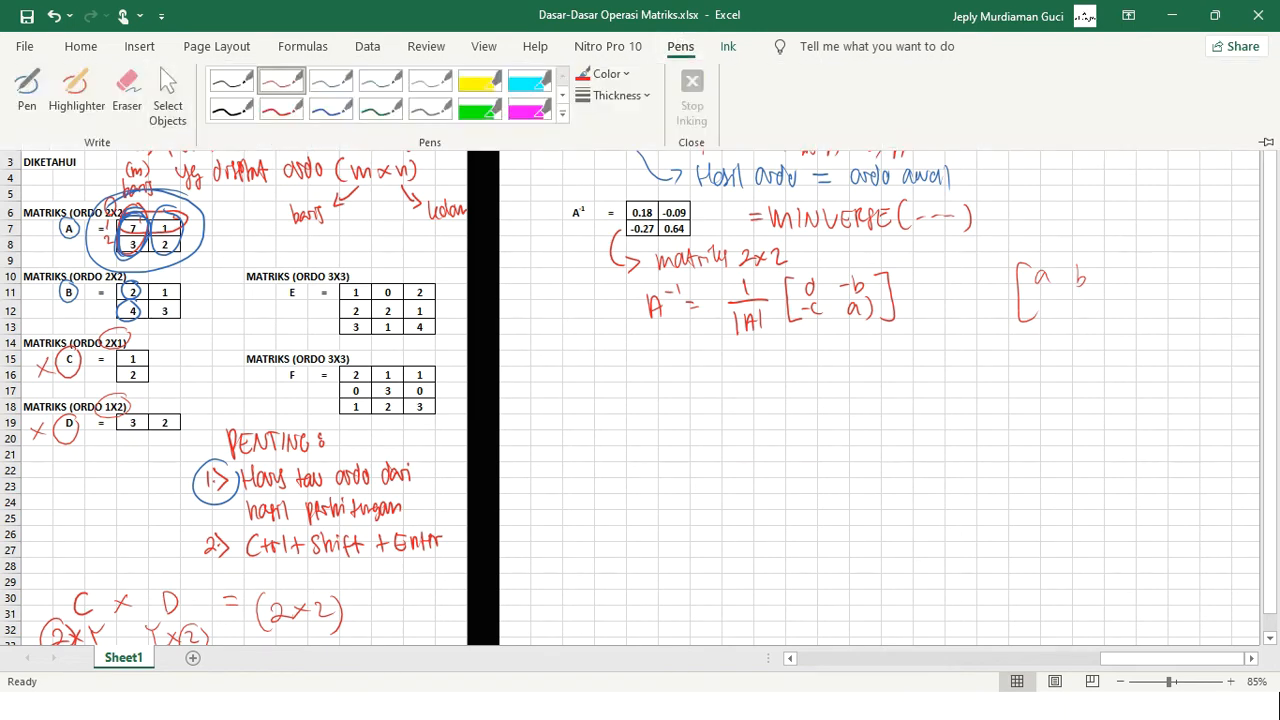
pyautogui.click(129, 88)
pyautogui.click(1081, 278)
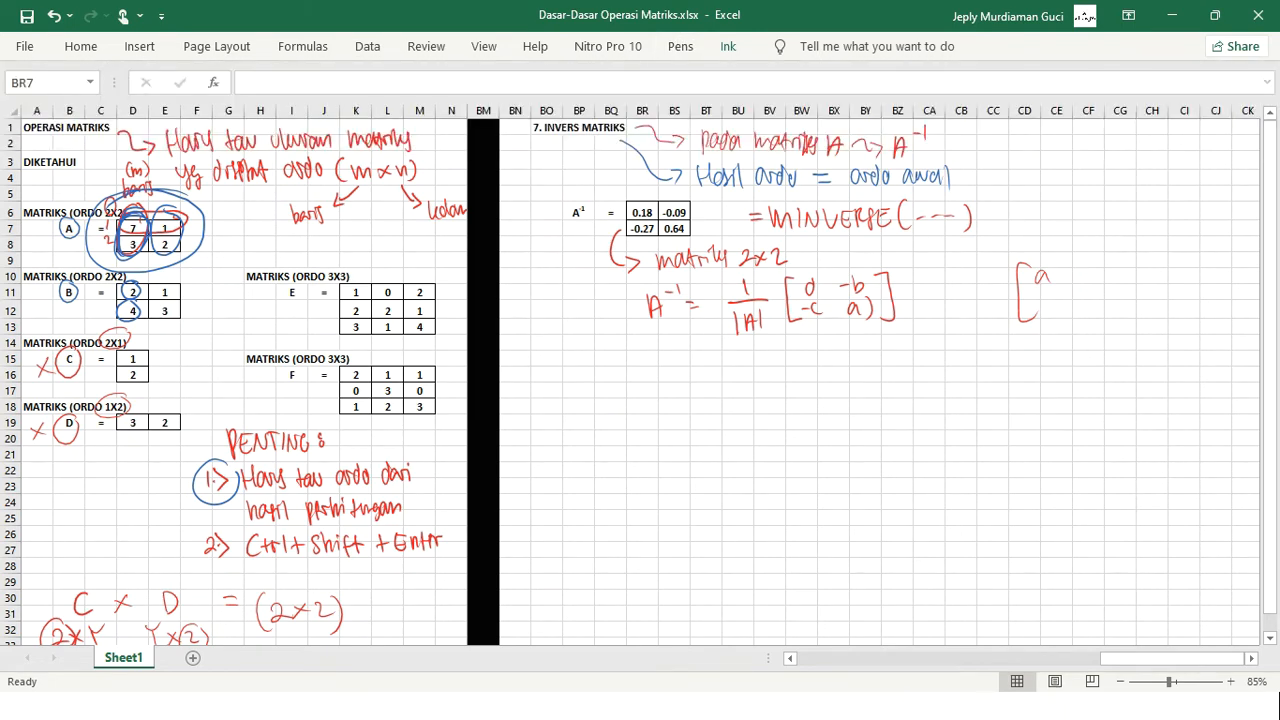
pyautogui.click(681, 46)
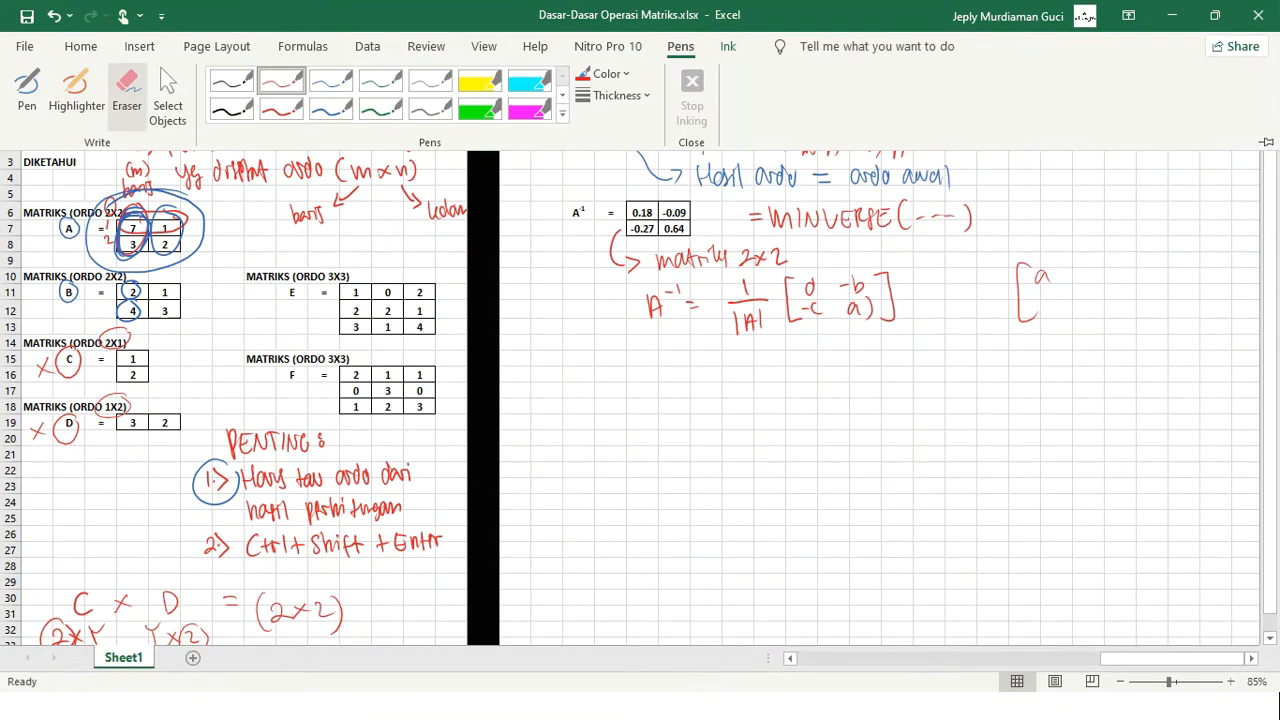
pyautogui.click(284, 81)
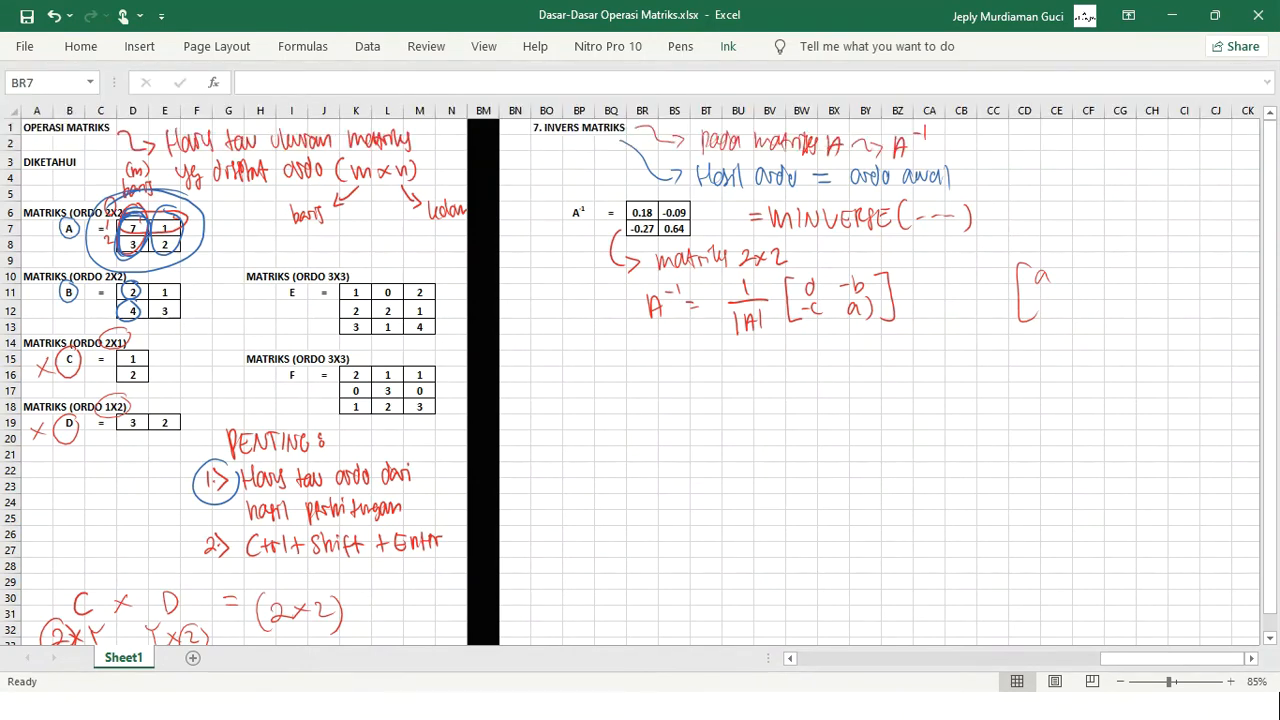
pyautogui.moveTo(1040, 293)
pyautogui.mouseDown()
pyautogui.moveTo(1050, 309)
pyautogui.moveTo(1076, 285)
pyautogui.moveTo(1085, 317)
pyautogui.mouseUp()
# Check matrix A's determinant in the determinant section and handwrite "= 1/11 [" in red under the inverse formula.
pyautogui.hscroll(-8, 860, 380)
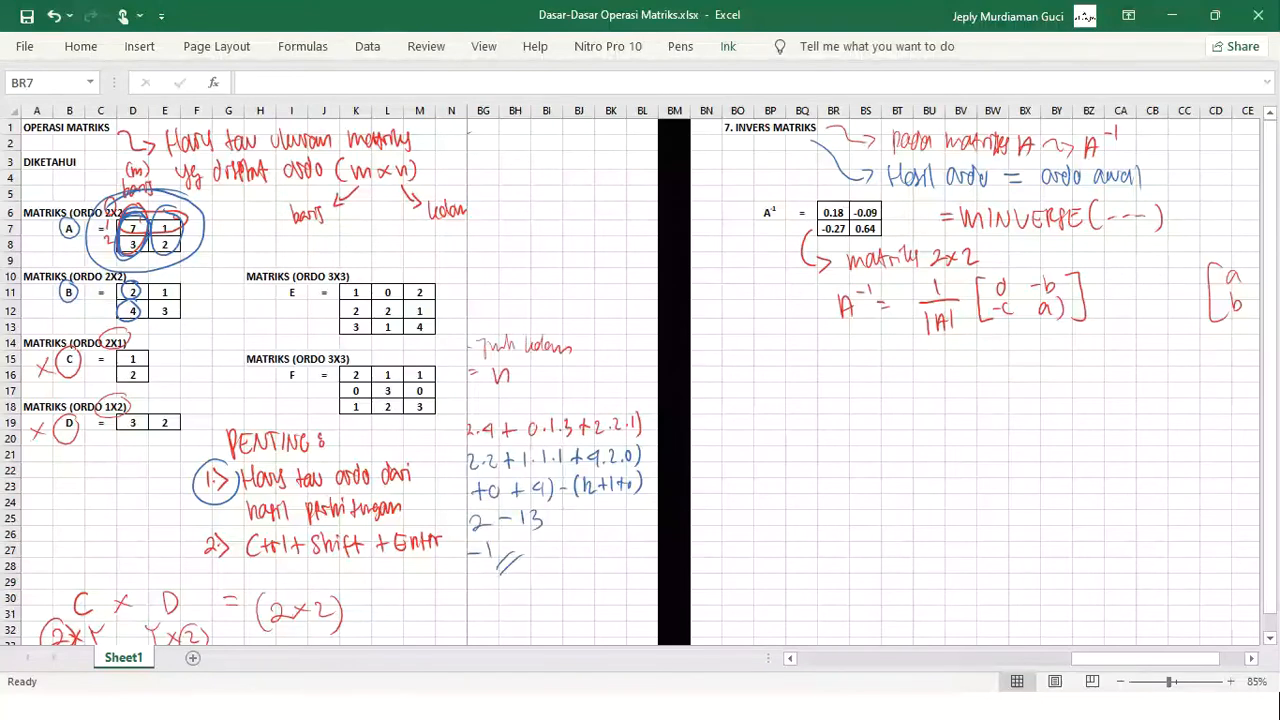
pyautogui.hscroll(-5, 860, 380)
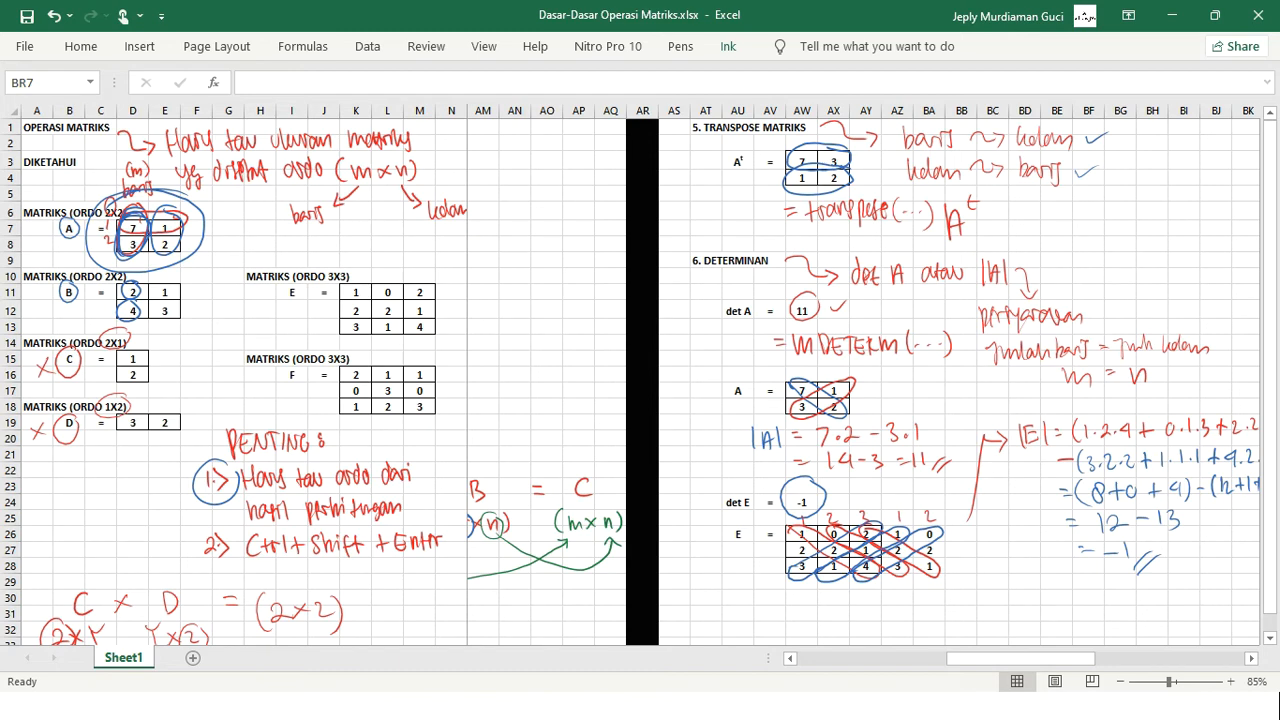
pyautogui.hscroll(6, 860, 380)
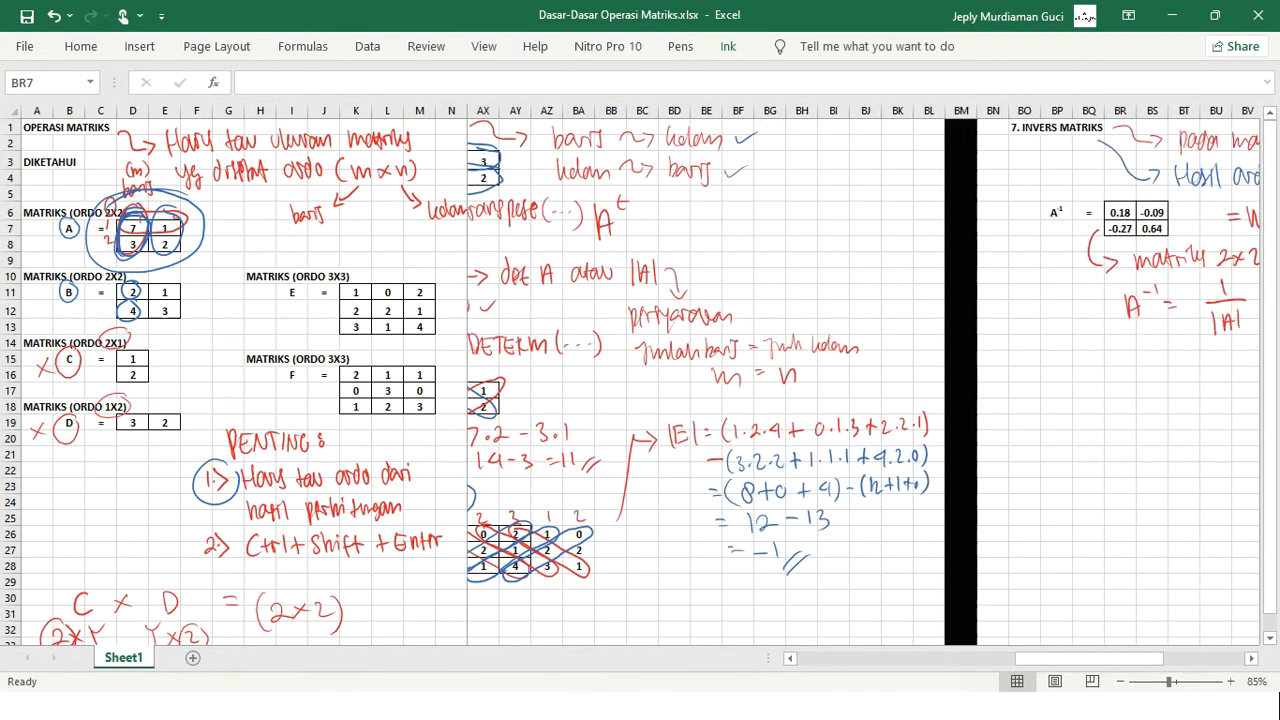
pyautogui.hscroll(5, 860, 380)
pyautogui.hscroll(6, 860, 380)
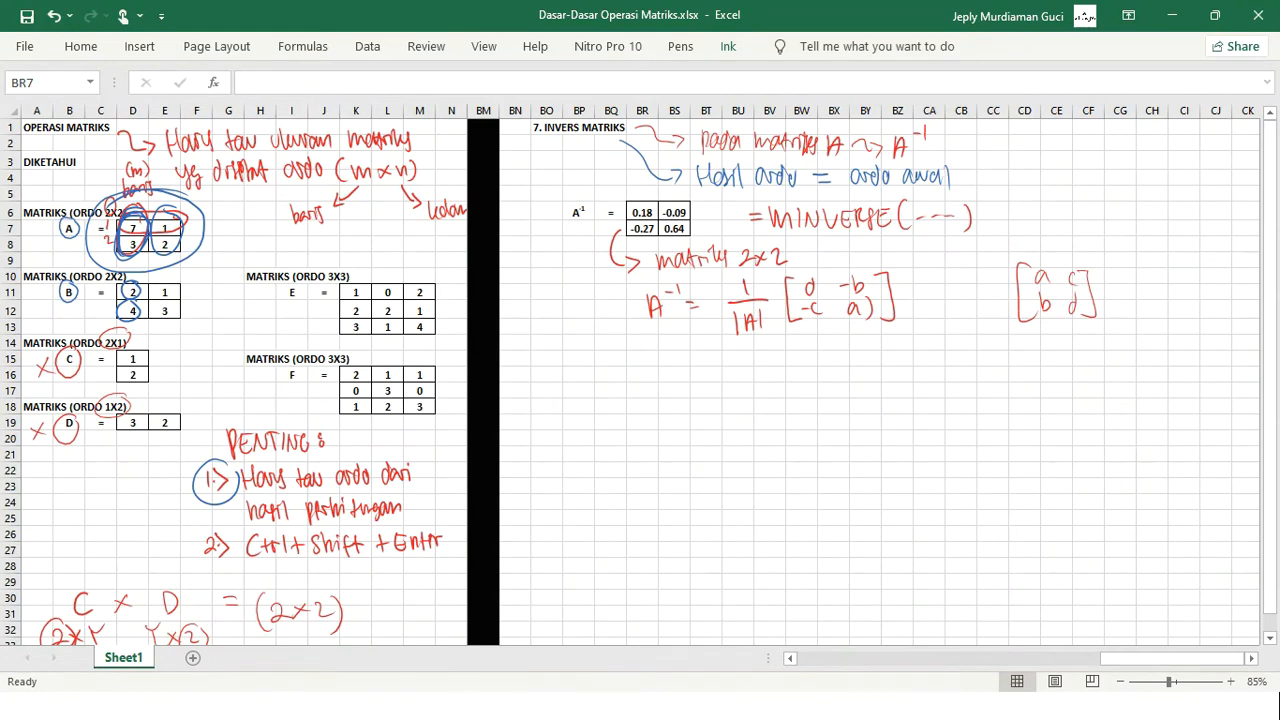
pyautogui.click(706, 343)
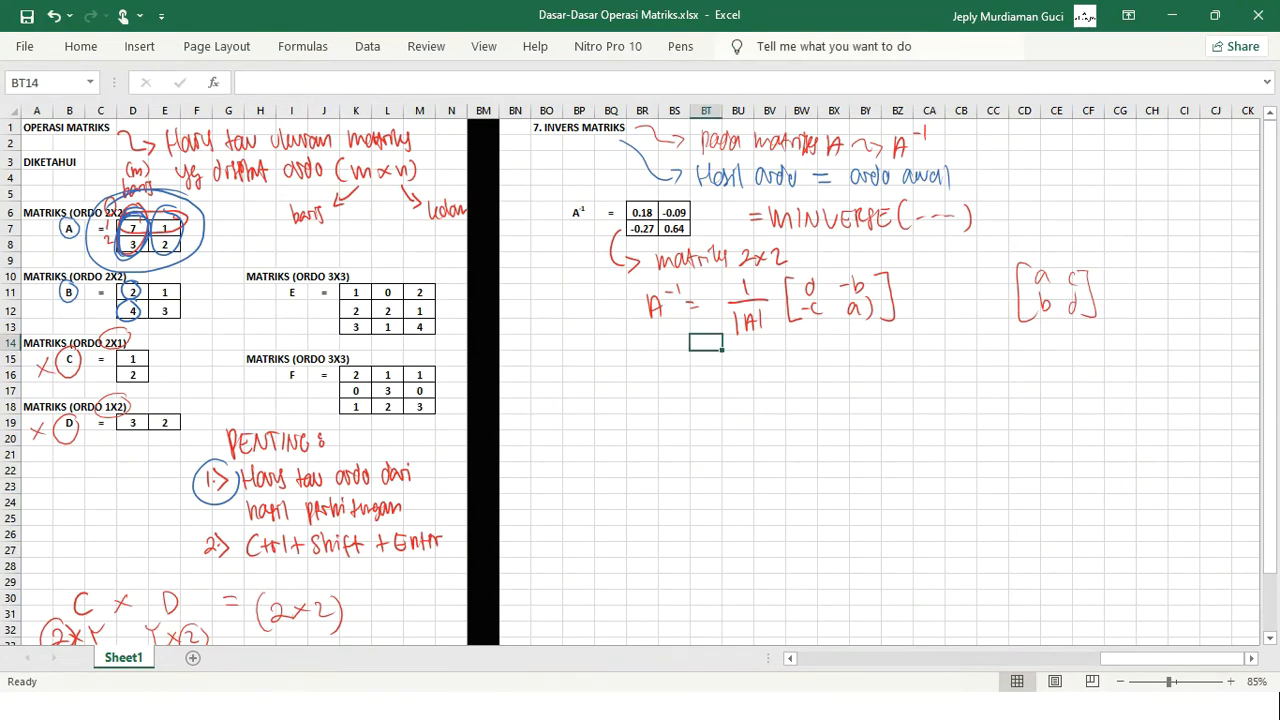
pyautogui.click(680, 46)
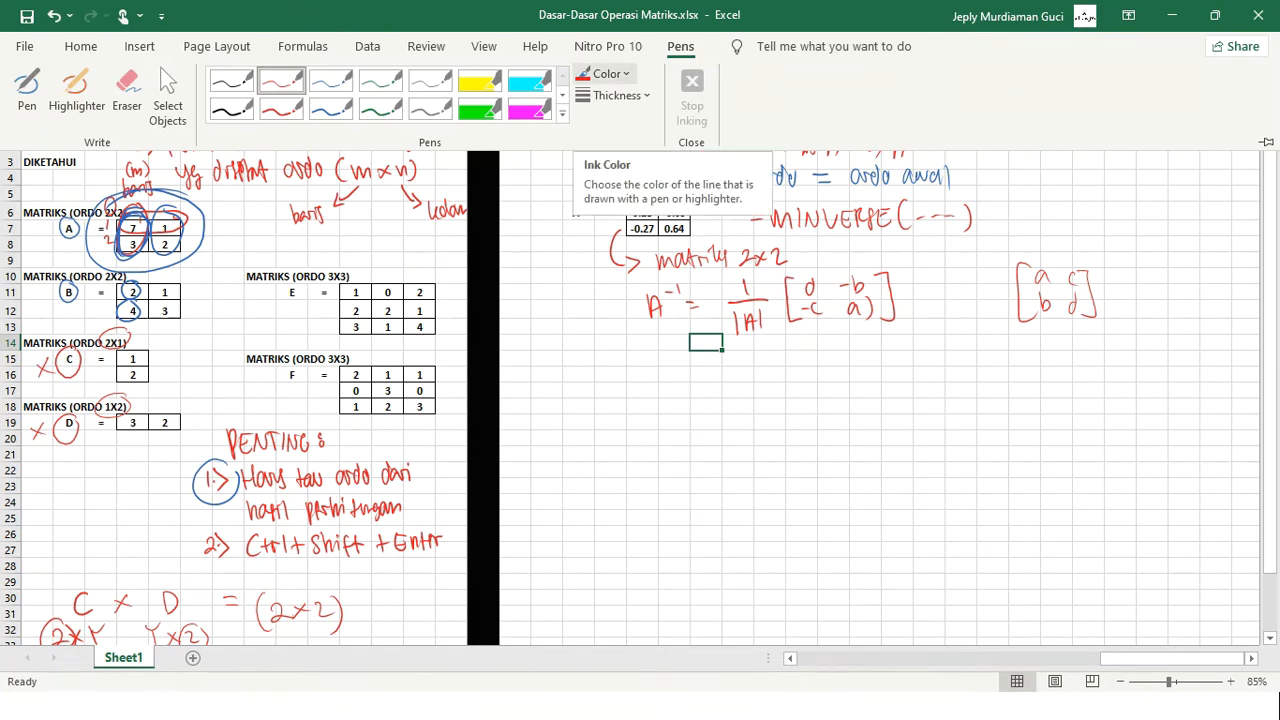
pyautogui.click(606, 73)
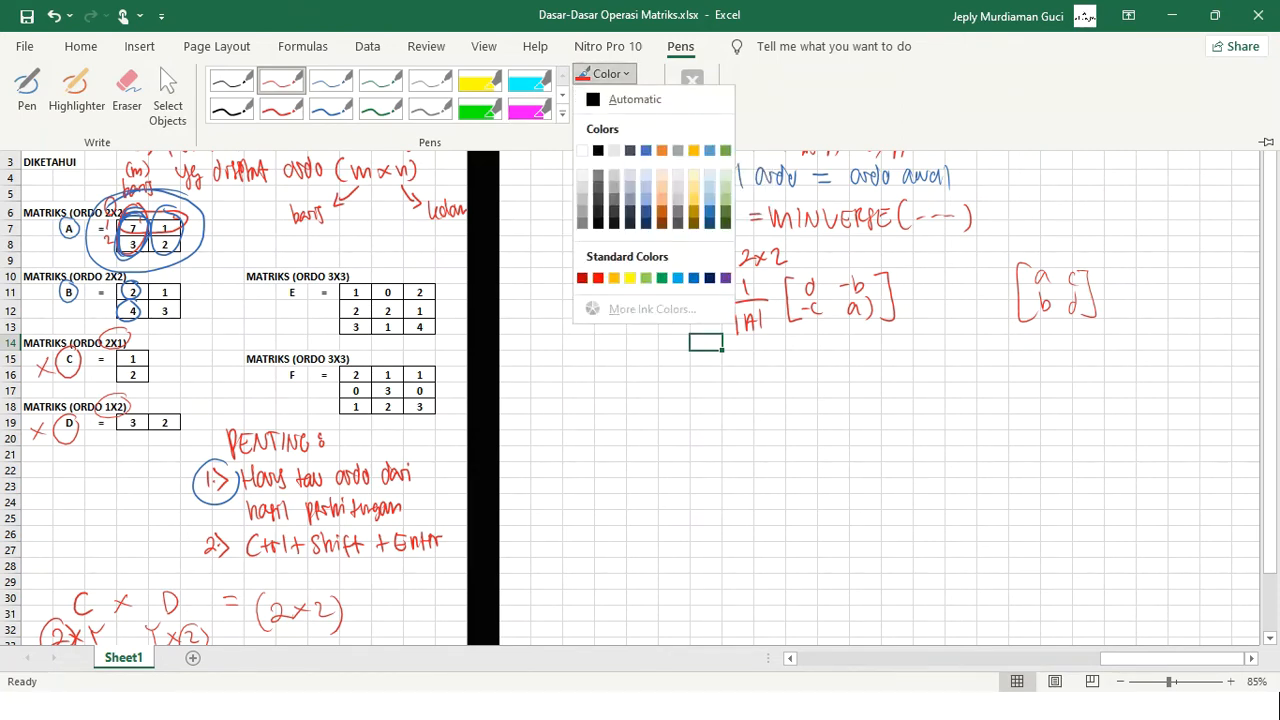
pyautogui.click(694, 278)
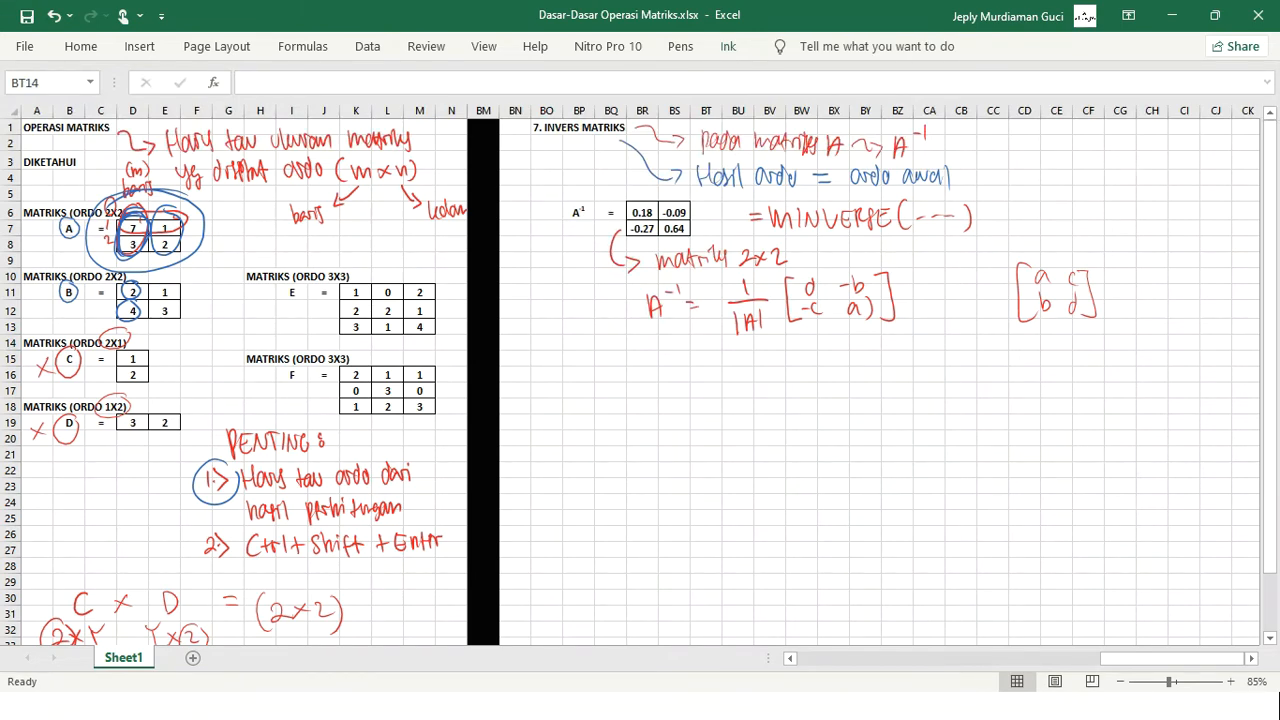
pyautogui.moveTo(743, 340)
pyautogui.mouseDown()
pyautogui.moveTo(743, 358)
pyautogui.moveTo(762, 364)
pyautogui.moveTo(740, 388)
pyautogui.mouseUp()
pyautogui.moveTo(749, 372); pyautogui.dragTo(749, 388)
pyautogui.moveTo(786, 343)
pyautogui.mouseDown()
pyautogui.moveTo(774, 364)
pyautogui.moveTo(788, 391)
pyautogui.mouseUp()
# Circle the 2 and the 7 in matrix A and complete the handwritten matrix as [2 -1; -3 7].
pyautogui.moveTo(174, 233); pyautogui.dragTo(176, 240)
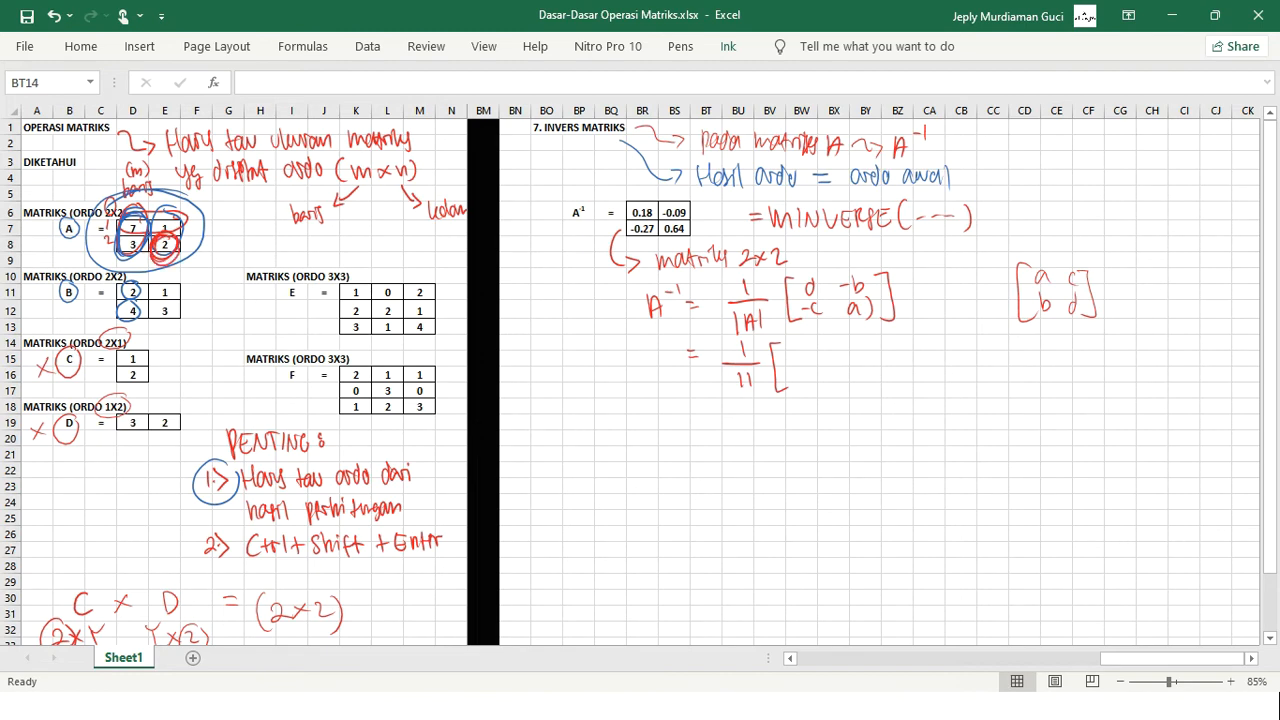
pyautogui.moveTo(788, 346); pyautogui.dragTo(805, 358)
pyautogui.moveTo(140, 215); pyautogui.dragTo(136, 214)
pyautogui.moveTo(835, 370); pyautogui.dragTo(840, 387)
pyautogui.moveTo(862, 343); pyautogui.dragTo(864, 386)
pyautogui.moveTo(800, 382); pyautogui.dragTo(808, 394)
pyautogui.moveTo(846, 344); pyautogui.dragTo(846, 360)
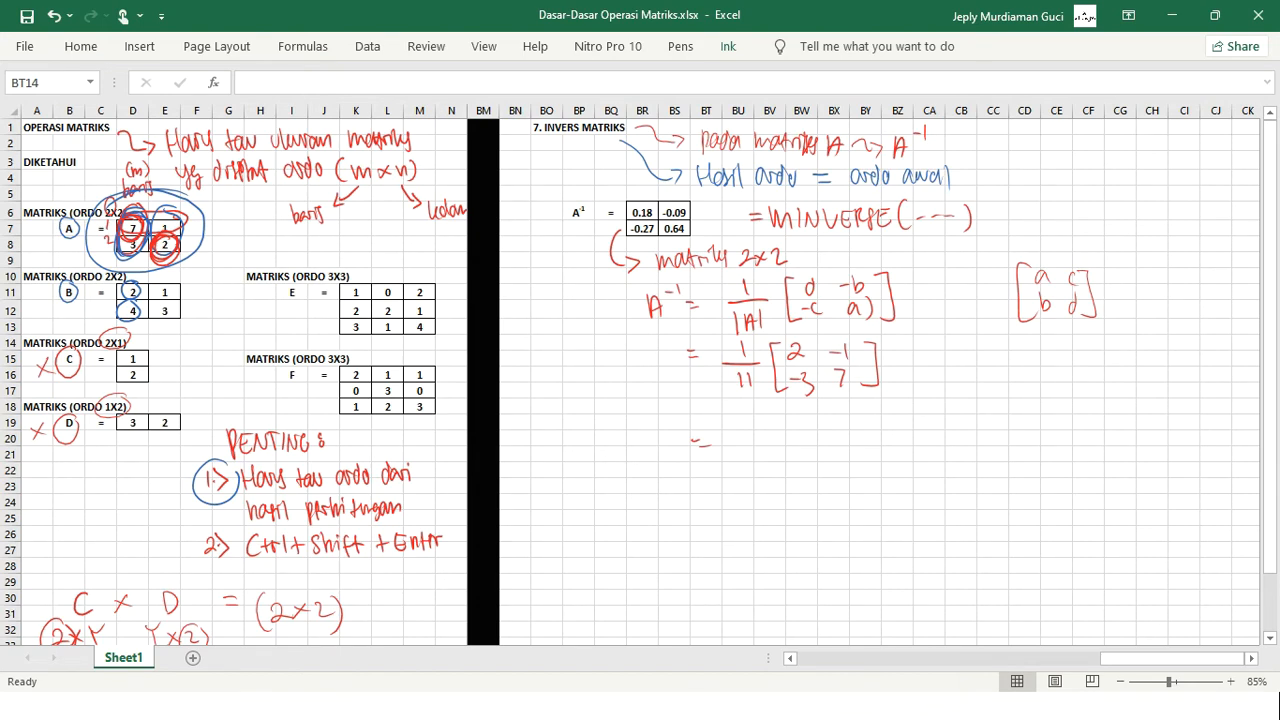
# Handwrite 0,18 in red as the first element of the result and circle the matching value in BR6.
pyautogui.moveTo(748, 419); pyautogui.dragTo(763, 439)
pyautogui.moveTo(779, 417)
pyautogui.mouseDown()
pyautogui.moveTo(779, 435)
pyautogui.moveTo(795, 416)
pyautogui.mouseUp()
pyautogui.moveTo(646, 192); pyautogui.dragTo(632, 196)
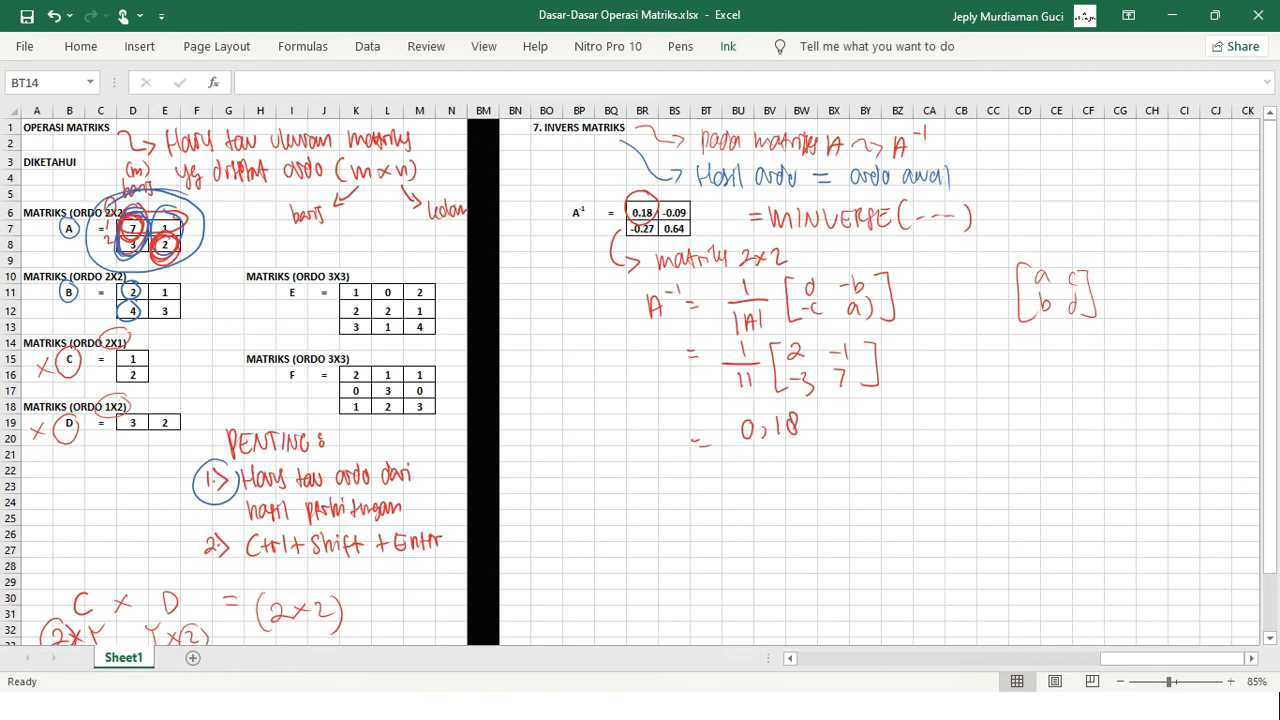
# Complete the handwritten result matrix with brackets and the values -0,09, -0,27 and 0,64, and add a check mark beside it.
pyautogui.moveTo(736, 408); pyautogui.dragTo(746, 500)
pyautogui.moveTo(748, 472); pyautogui.dragTo(769, 466)
pyautogui.moveTo(773, 476); pyautogui.dragTo(802, 482)
pyautogui.moveTo(840, 424)
pyautogui.mouseDown()
pyautogui.moveTo(859, 417)
pyautogui.moveTo(867, 431)
pyautogui.mouseUp()
pyautogui.moveTo(882, 415); pyautogui.dragTo(881, 416)
pyautogui.moveTo(895, 411)
pyautogui.mouseDown()
pyautogui.moveTo(857, 461)
pyautogui.moveTo(865, 480)
pyautogui.mouseUp()
pyautogui.moveTo(882, 455)
pyautogui.mouseDown()
pyautogui.moveTo(878, 476)
pyautogui.moveTo(892, 458)
pyautogui.mouseUp()
pyautogui.moveTo(913, 406); pyautogui.dragTo(913, 477)
pyautogui.moveTo(945, 435); pyautogui.dragTo(983, 423)
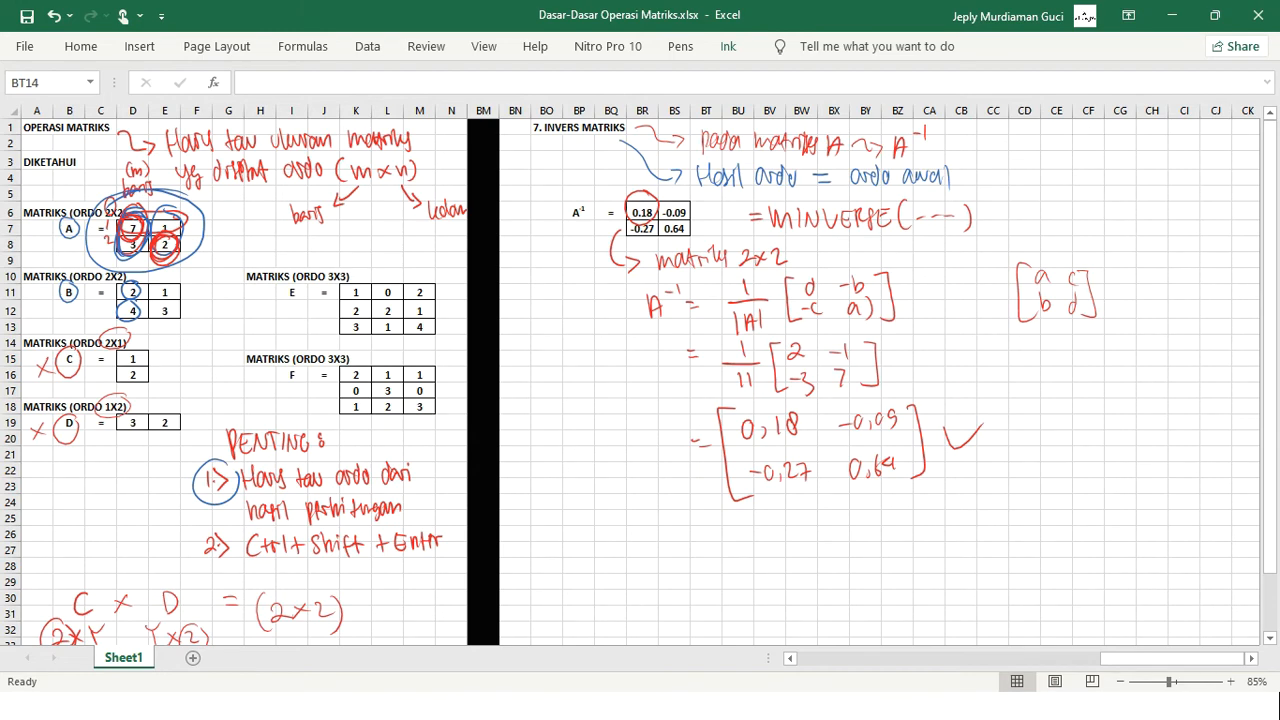
# Copy the labelled matrix E from I11:M13 to the range starting at BP25.
pyautogui.moveTo(282, 292); pyautogui.dragTo(420, 328)
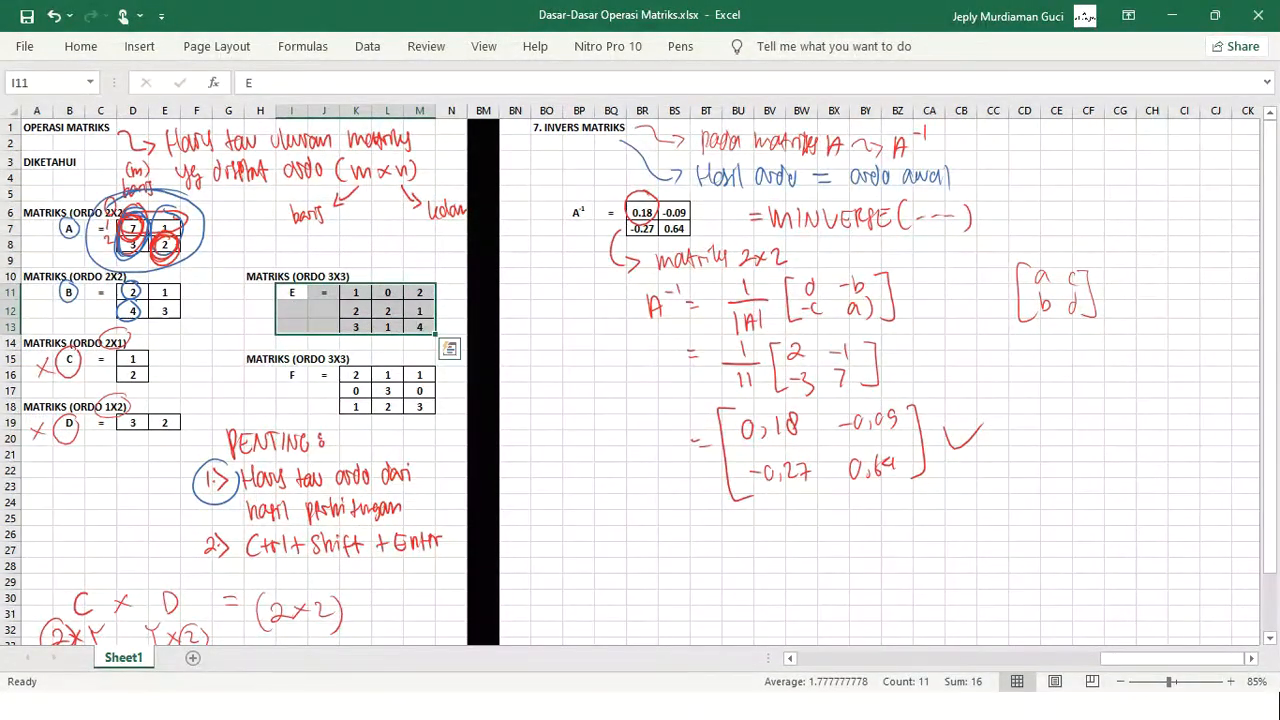
pyautogui.hotkey('ctrl', 'c')
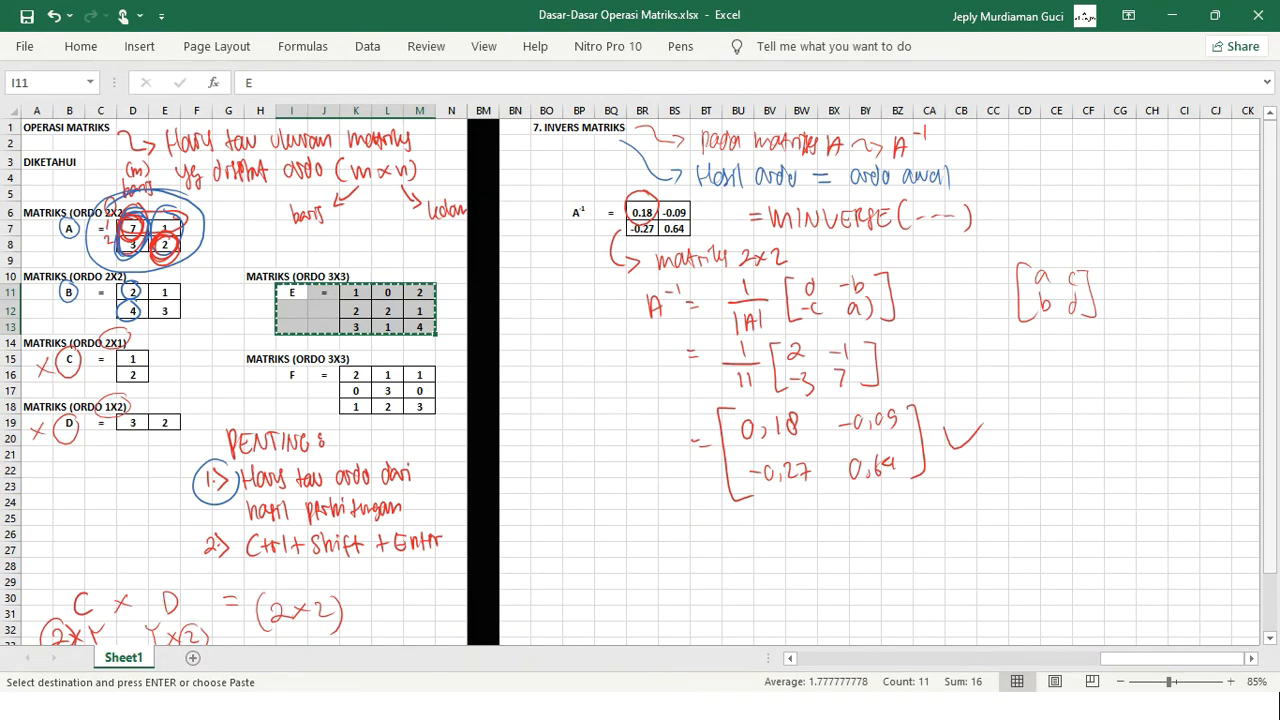
pyautogui.scroll(-2, 640, 380)
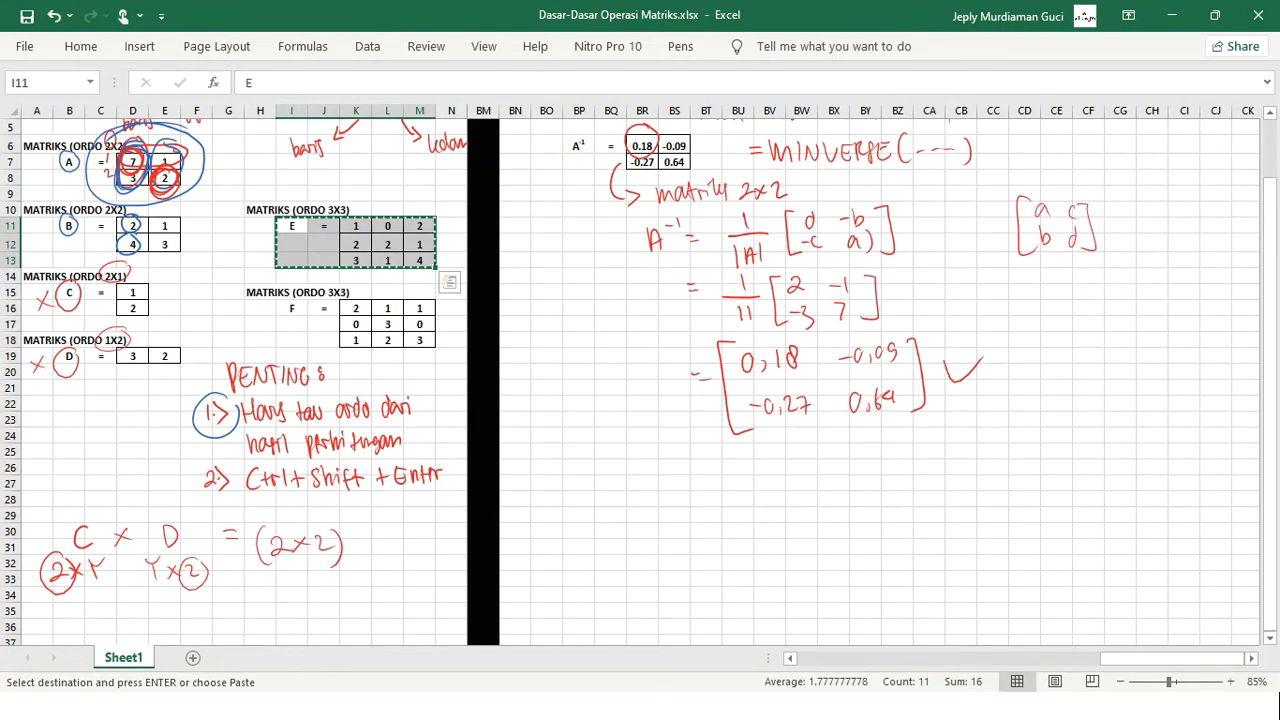
pyautogui.click(579, 451)
pyautogui.hotkey('ctrl', 'v')
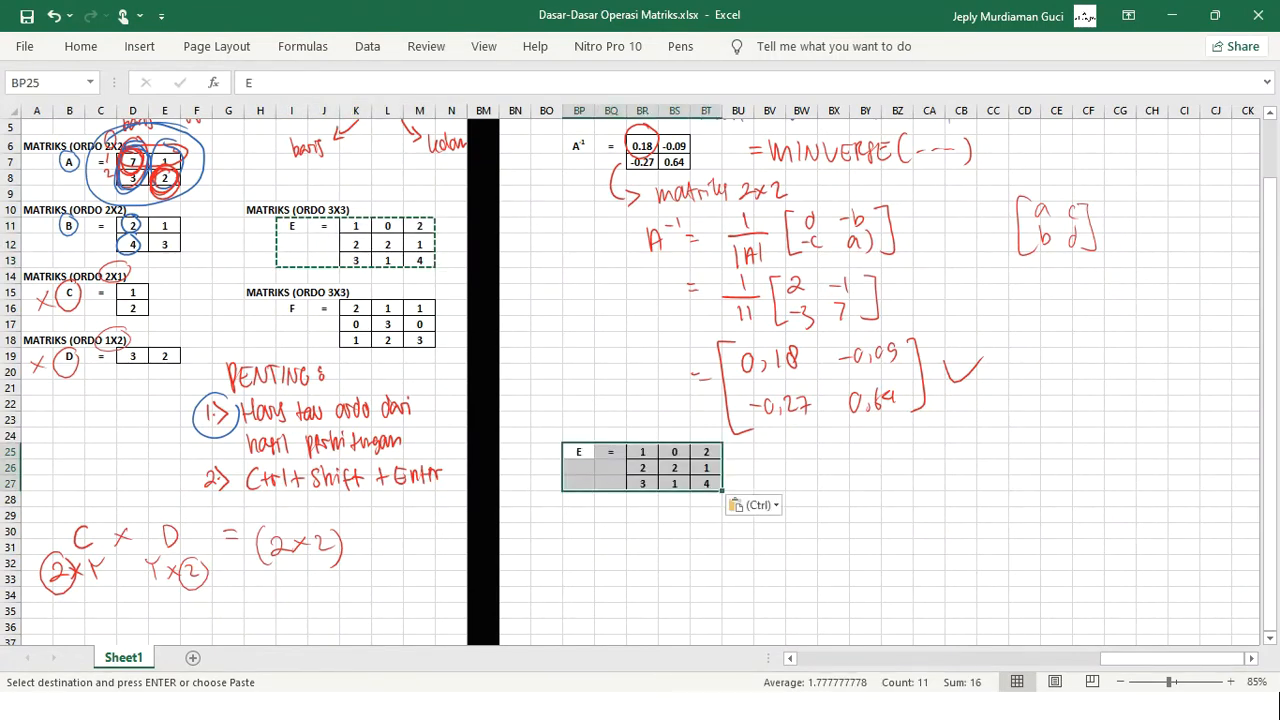
# Change the copied label in BP25 to "E-1" with "-1" as superscript, and save the workbook.
pyautogui.doubleClick(579, 452)
pyautogui.write('-1')
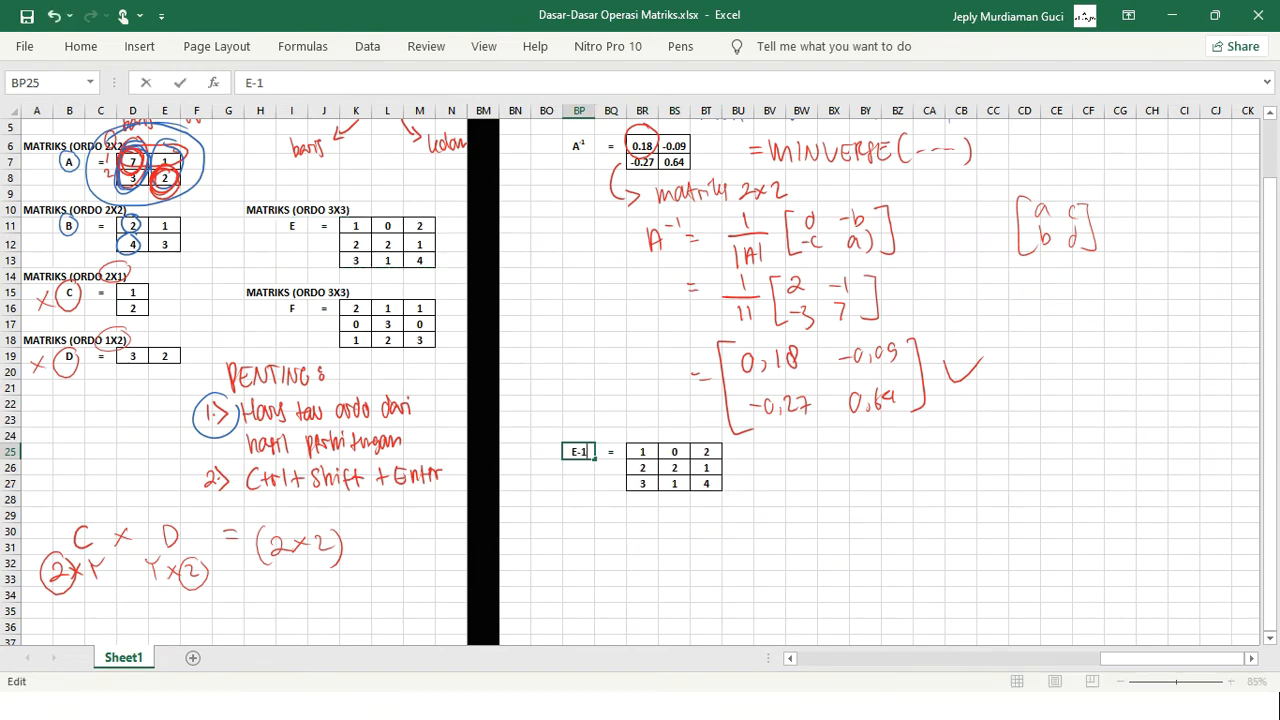
pyautogui.hotkey('shift', 'Left')
pyautogui.hotkey('shift', 'Left')
pyautogui.click(80, 46)
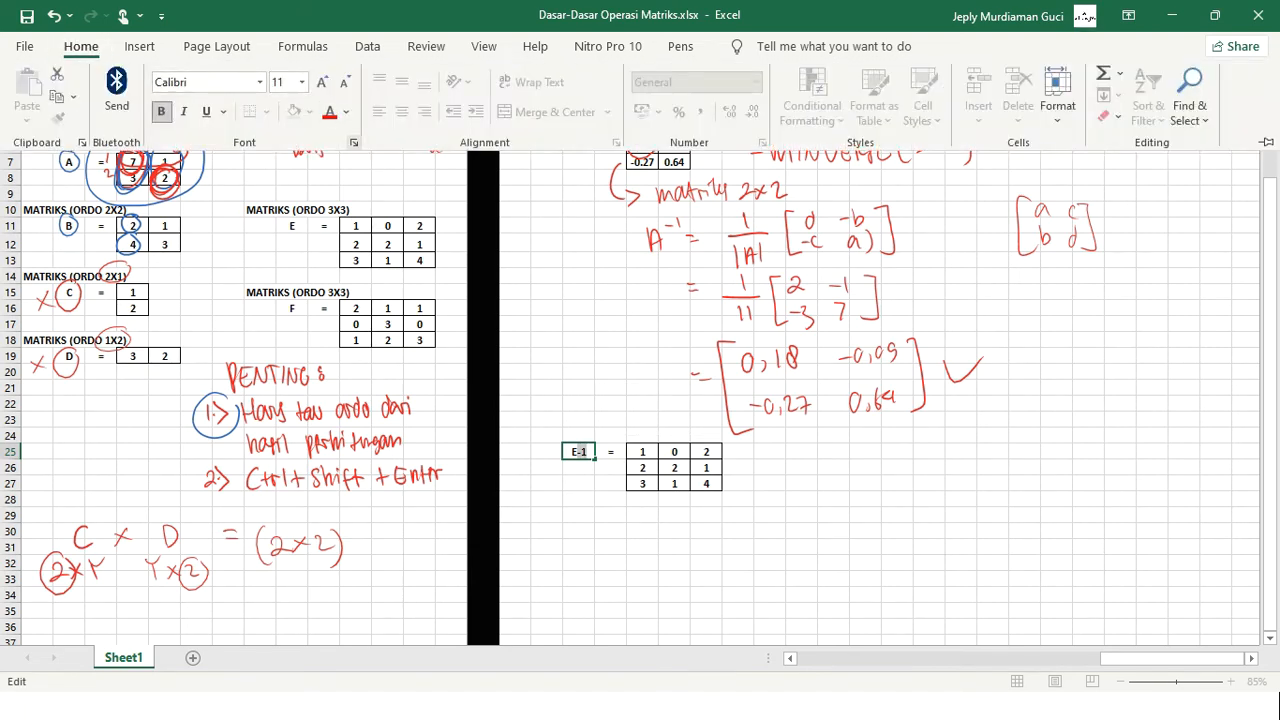
pyautogui.click(353, 143)
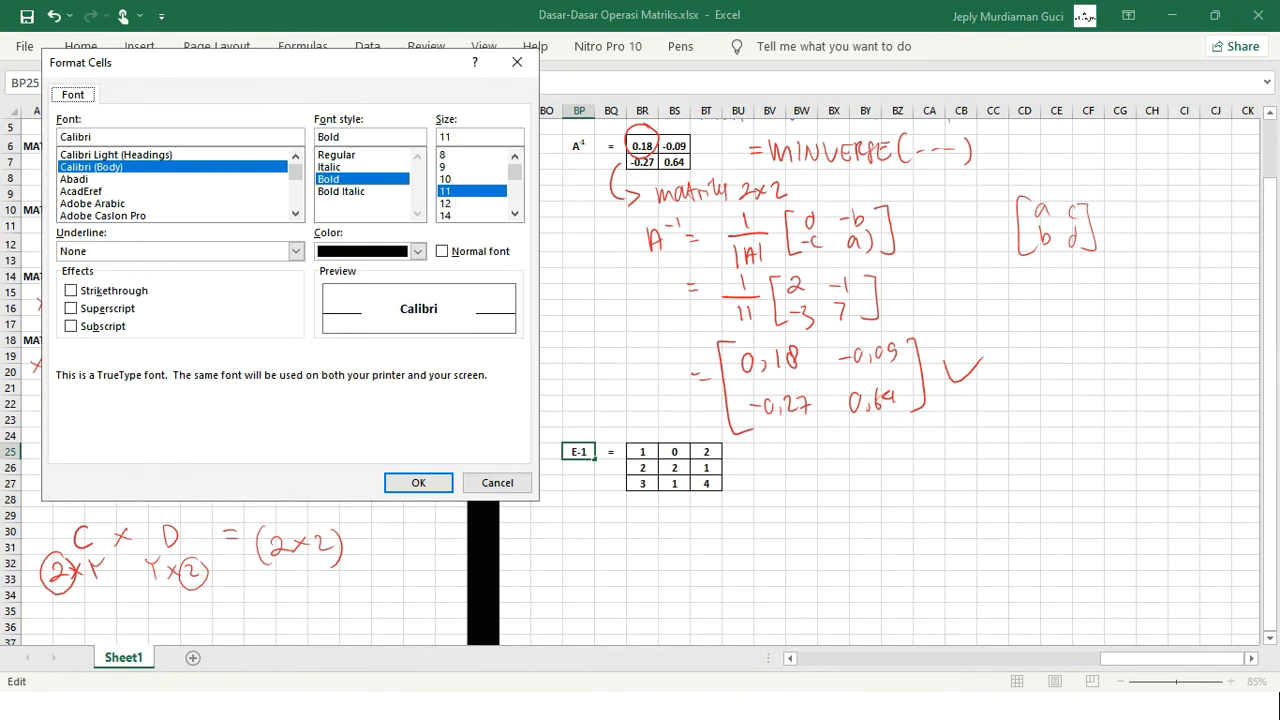
pyautogui.click(71, 309)
pyautogui.click(418, 483)
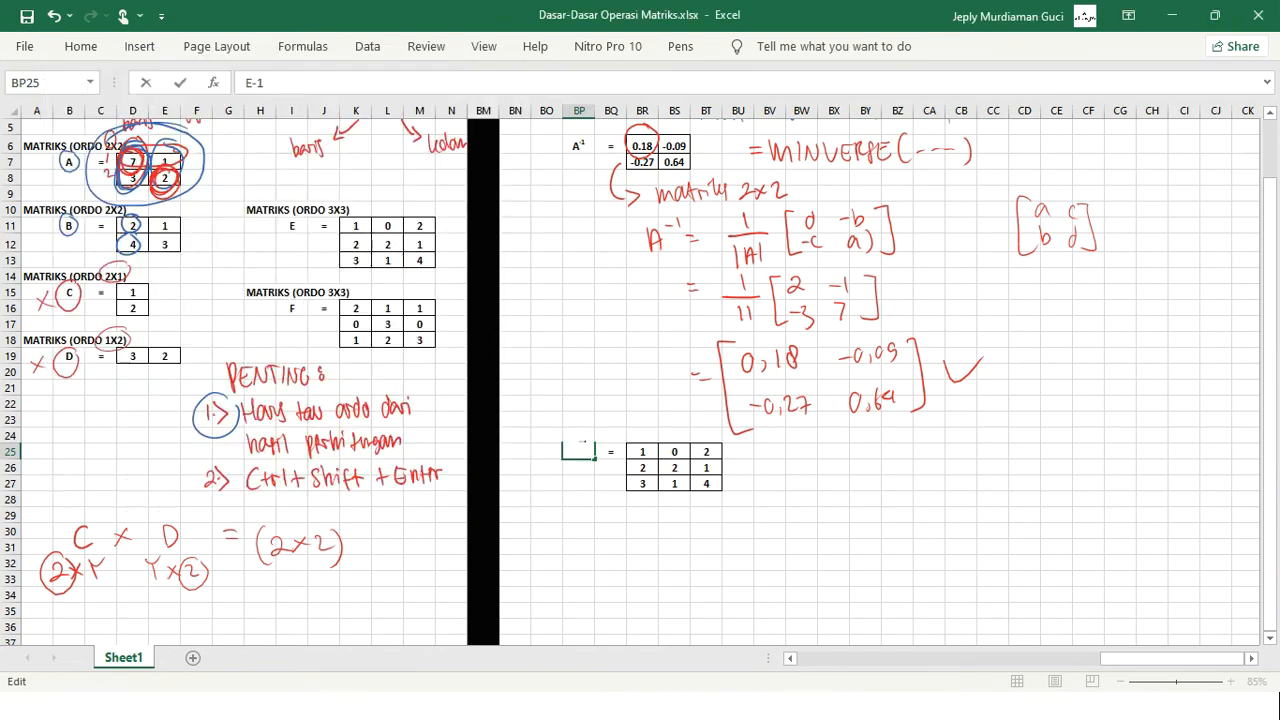
pyautogui.click(611, 499)
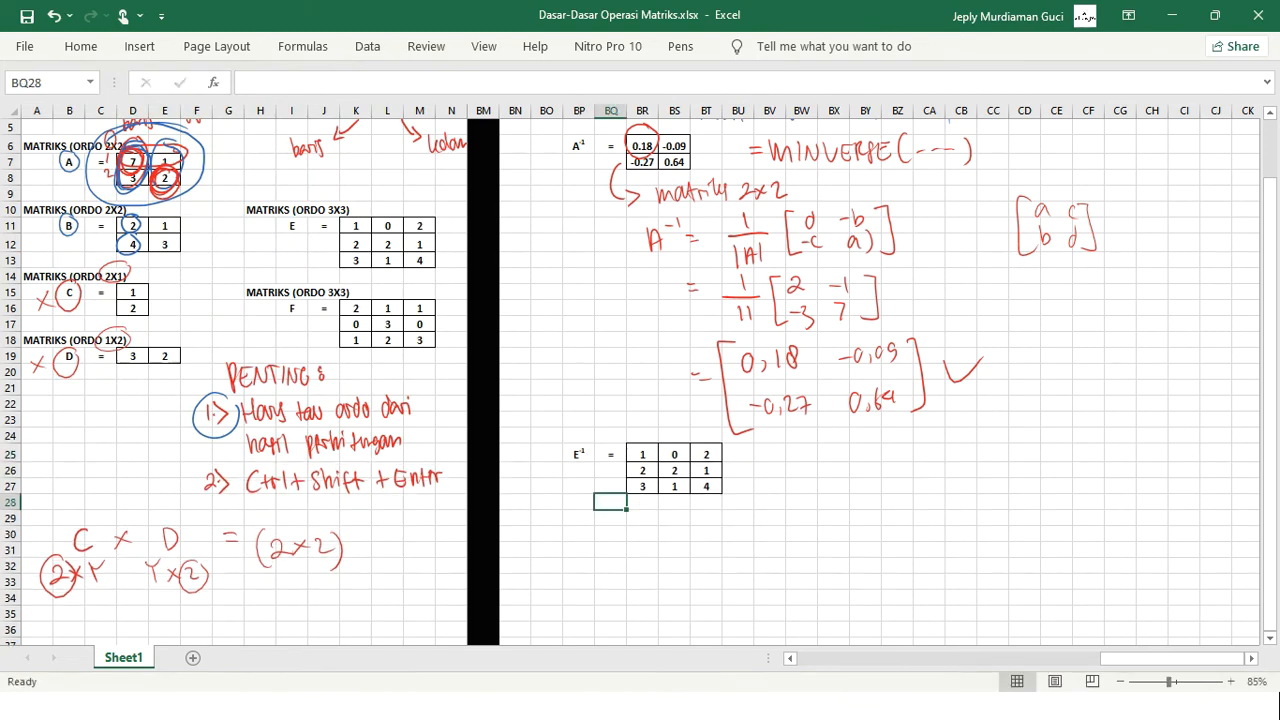
pyautogui.hotkey('ctrl', 's')
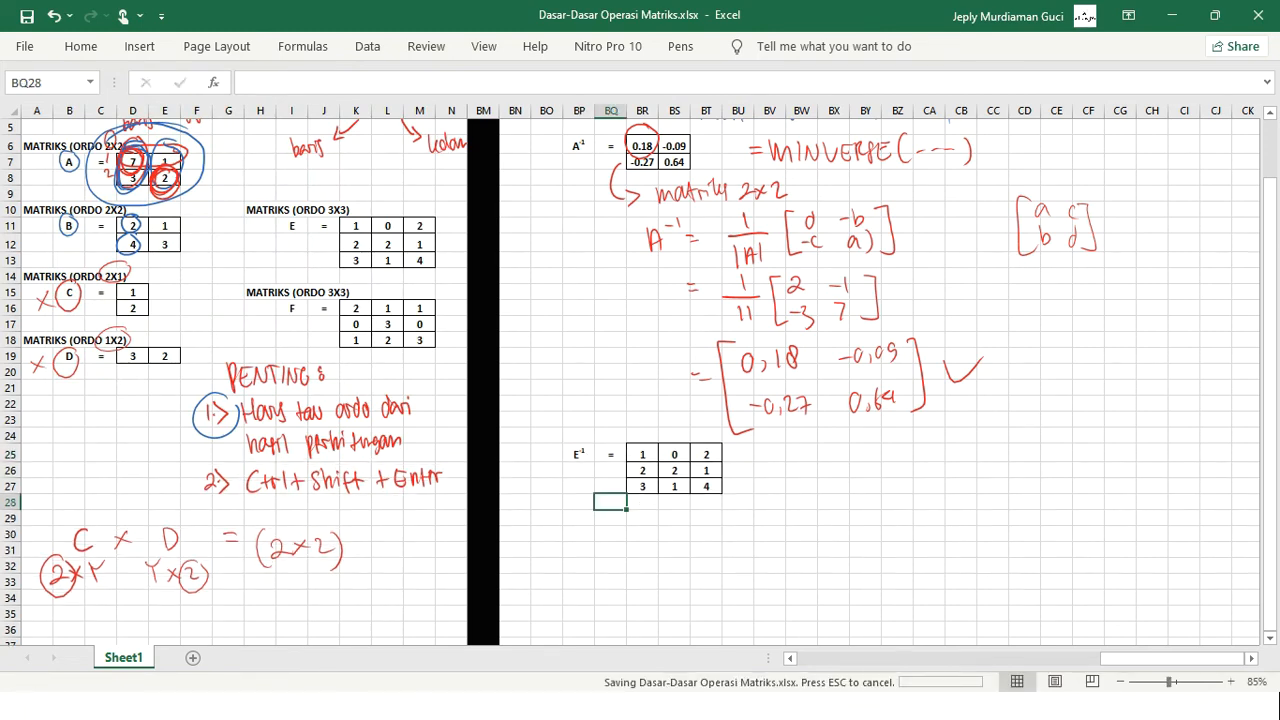
# Fill BR25:BT27 with the array formula =MINVERSE(K11:M13) to compute the inverse of matrix E.
pyautogui.moveTo(642, 454); pyautogui.dragTo(706, 486)
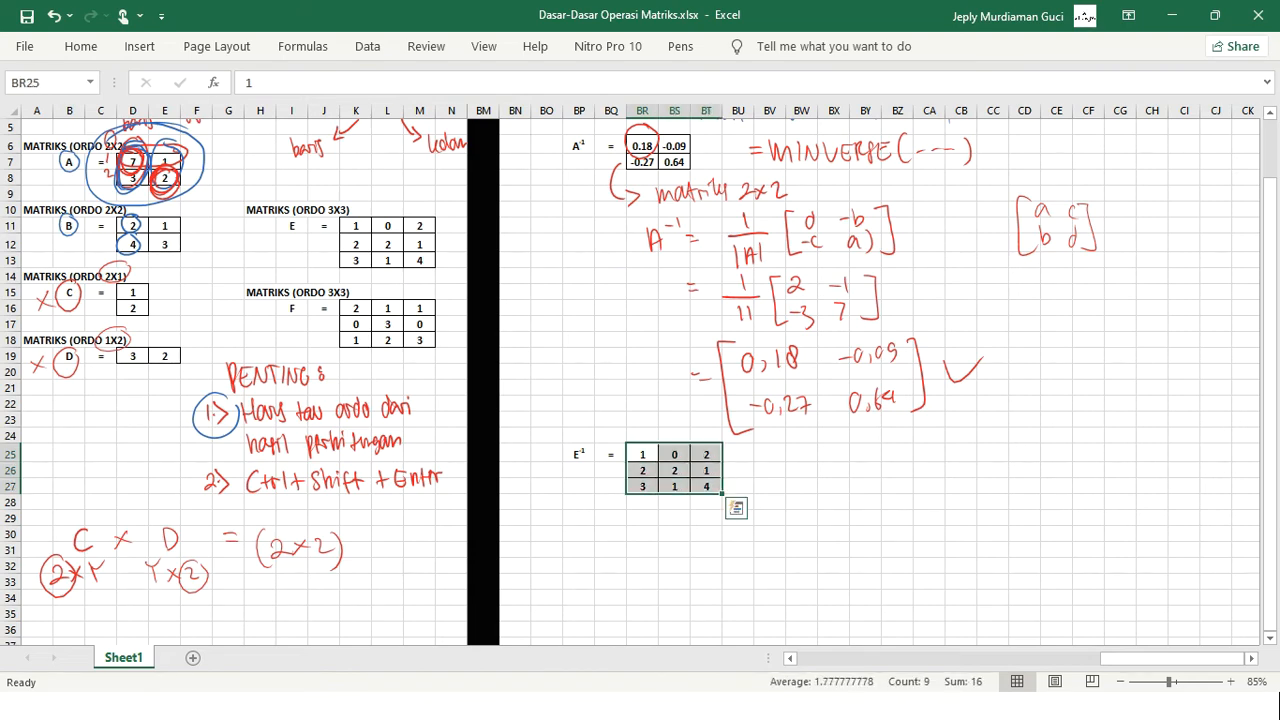
pyautogui.write('=')
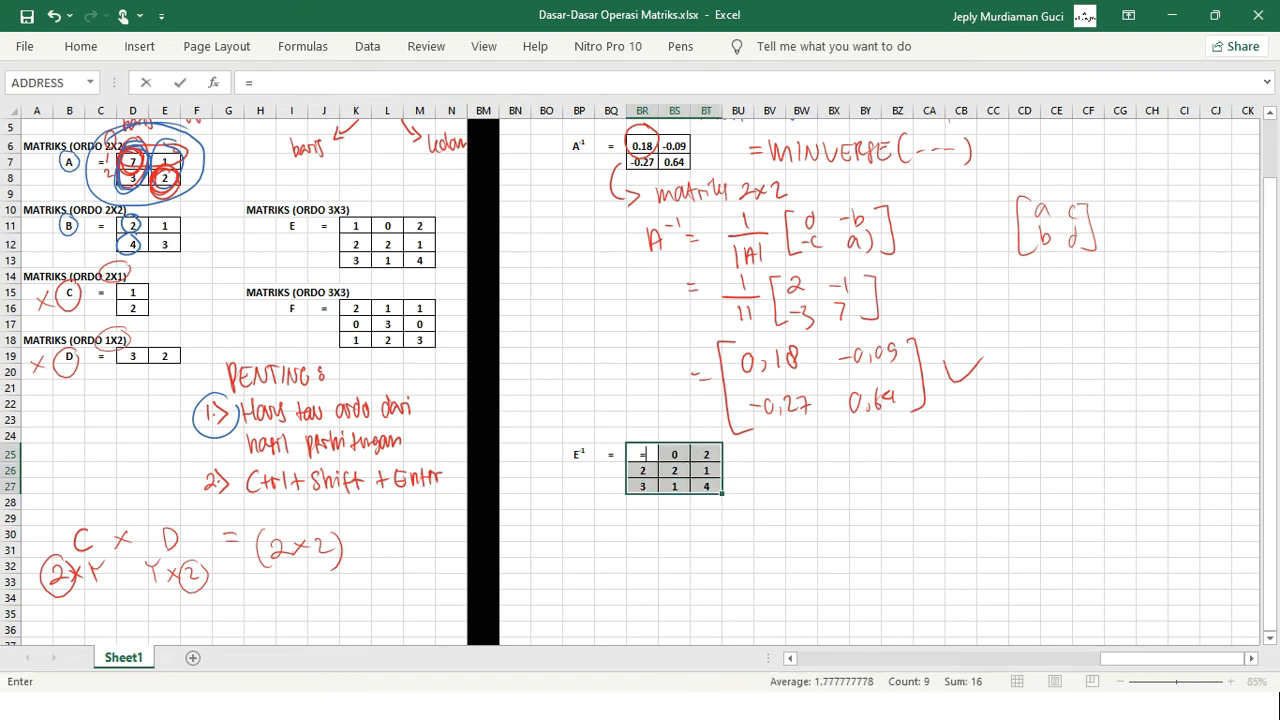
pyautogui.write('MIN')
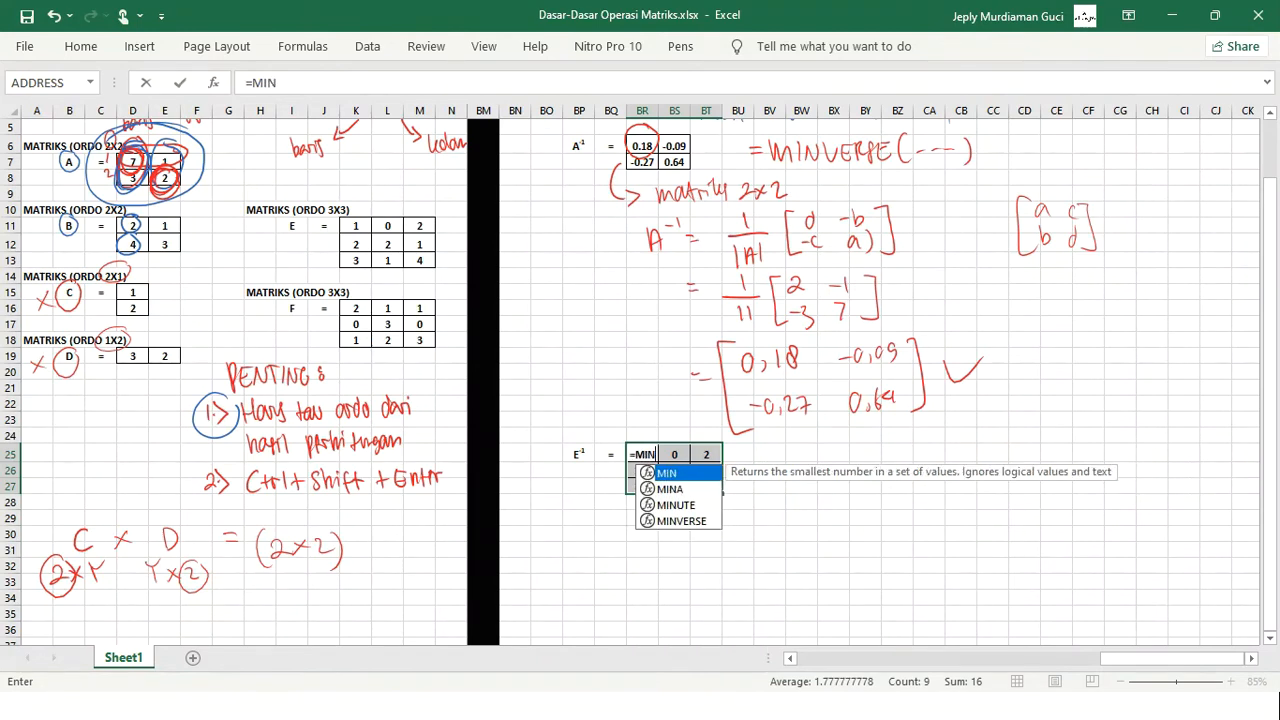
pyautogui.write('VERS')
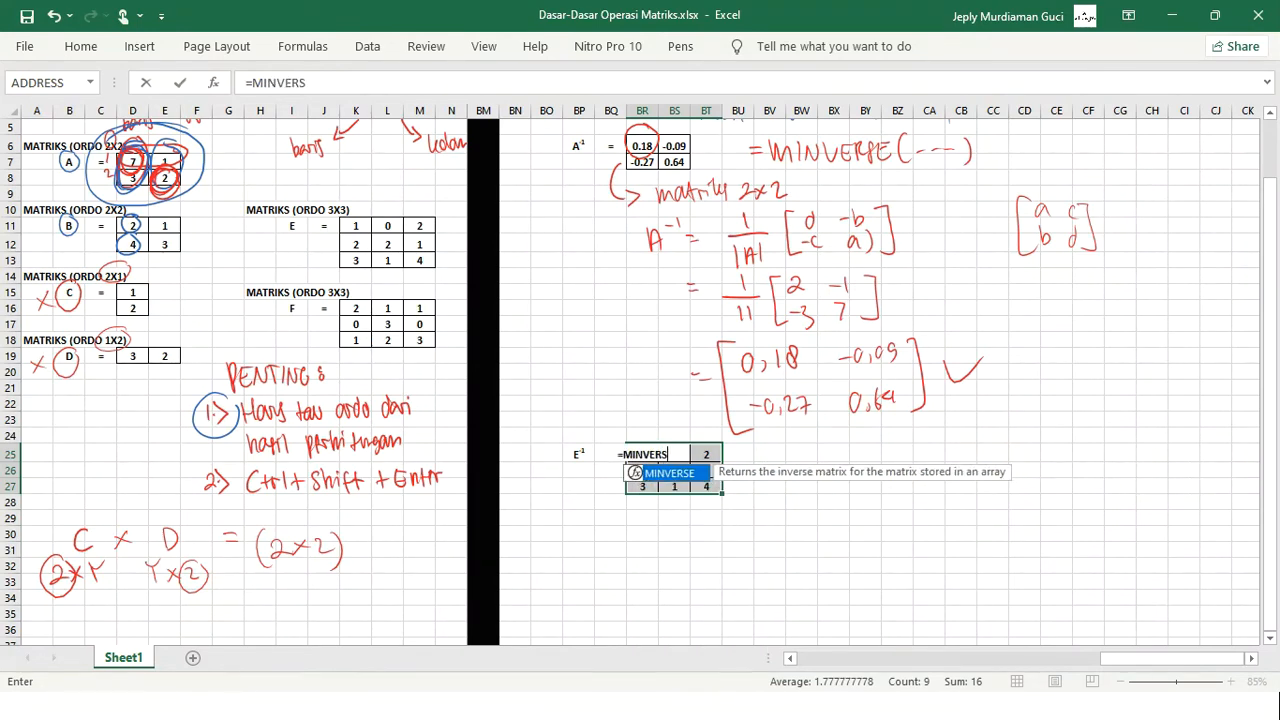
pyautogui.write('E(')
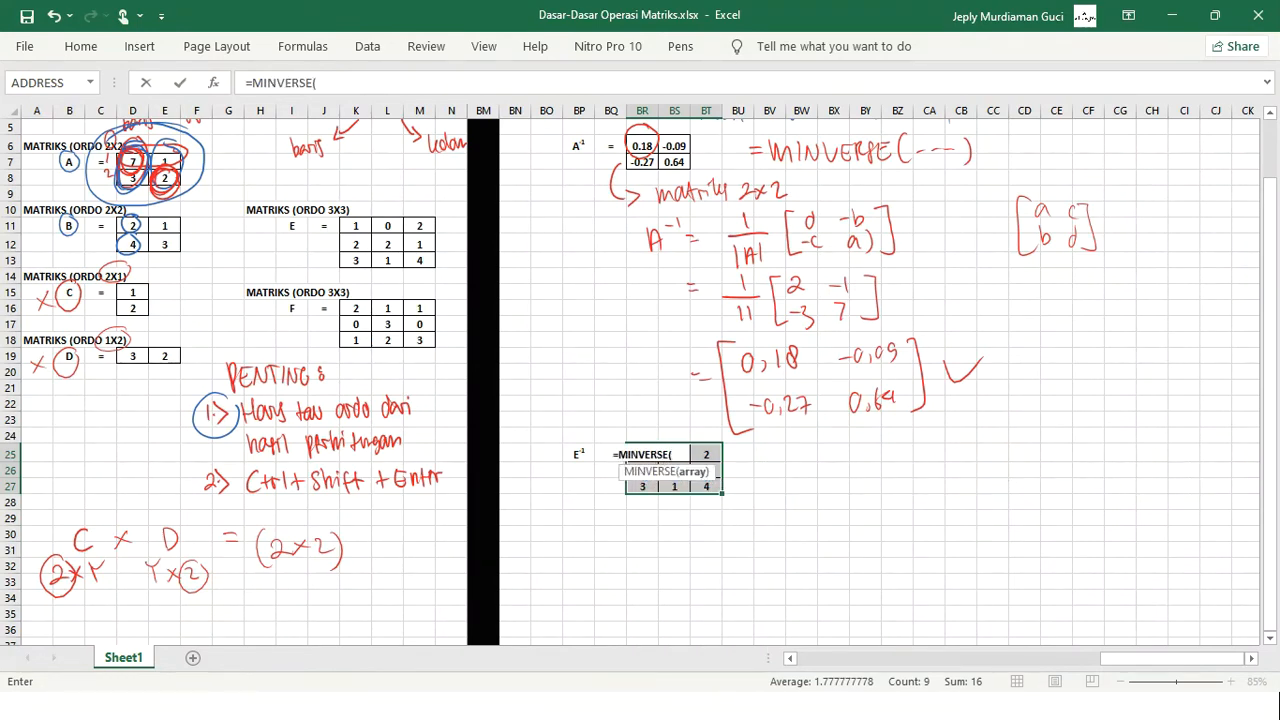
pyautogui.moveTo(355, 226); pyautogui.dragTo(420, 261)
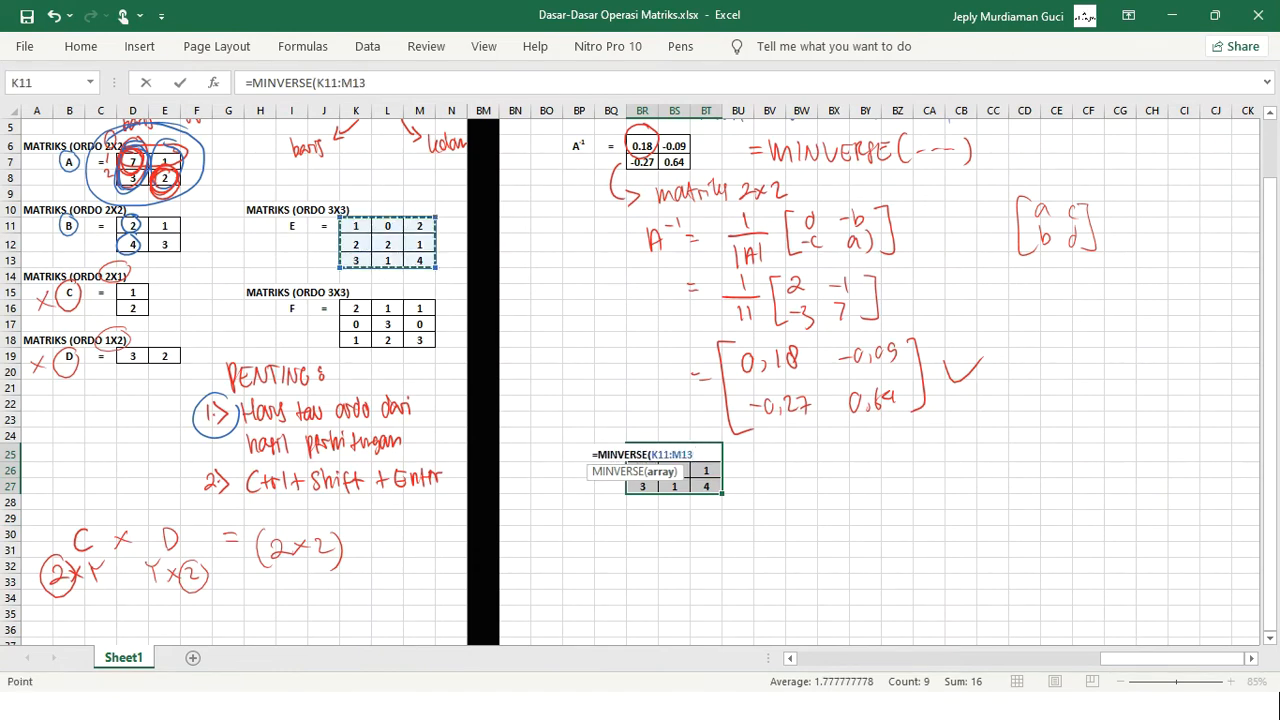
pyautogui.write(')')
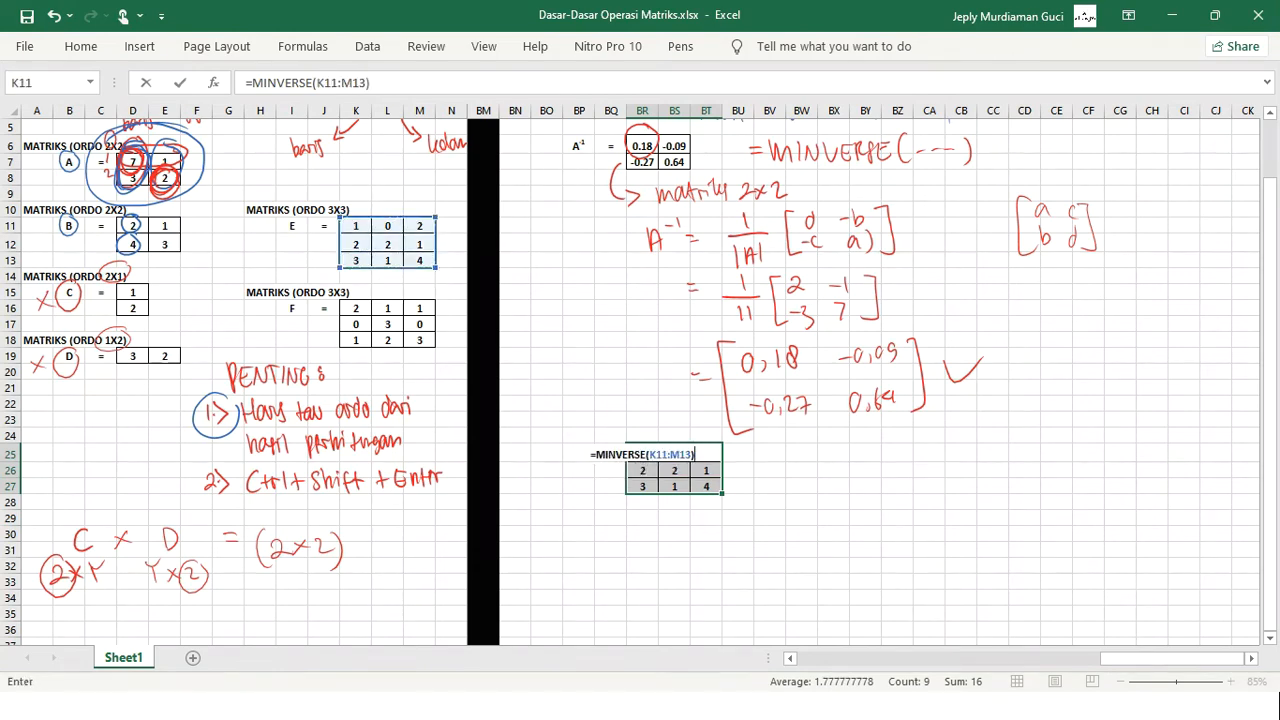
pyautogui.hotkey('ctrl', 'shift', 'Return')
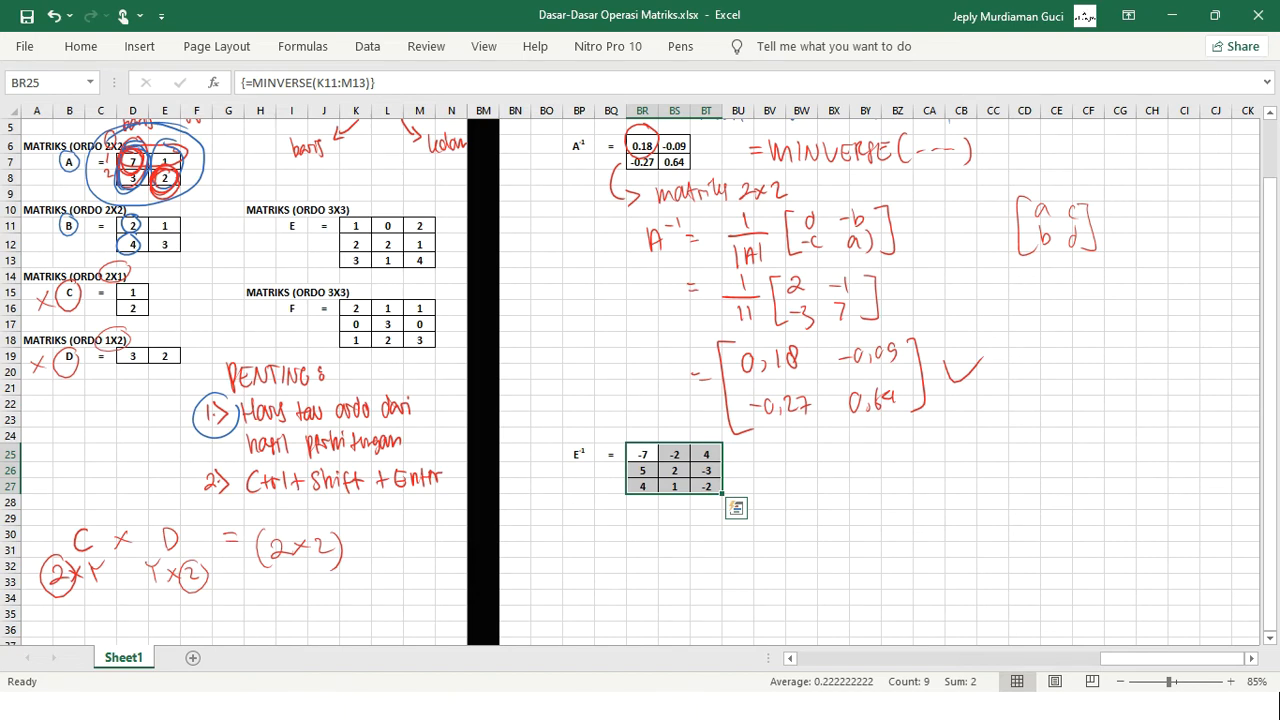
pyautogui.click(610, 486)
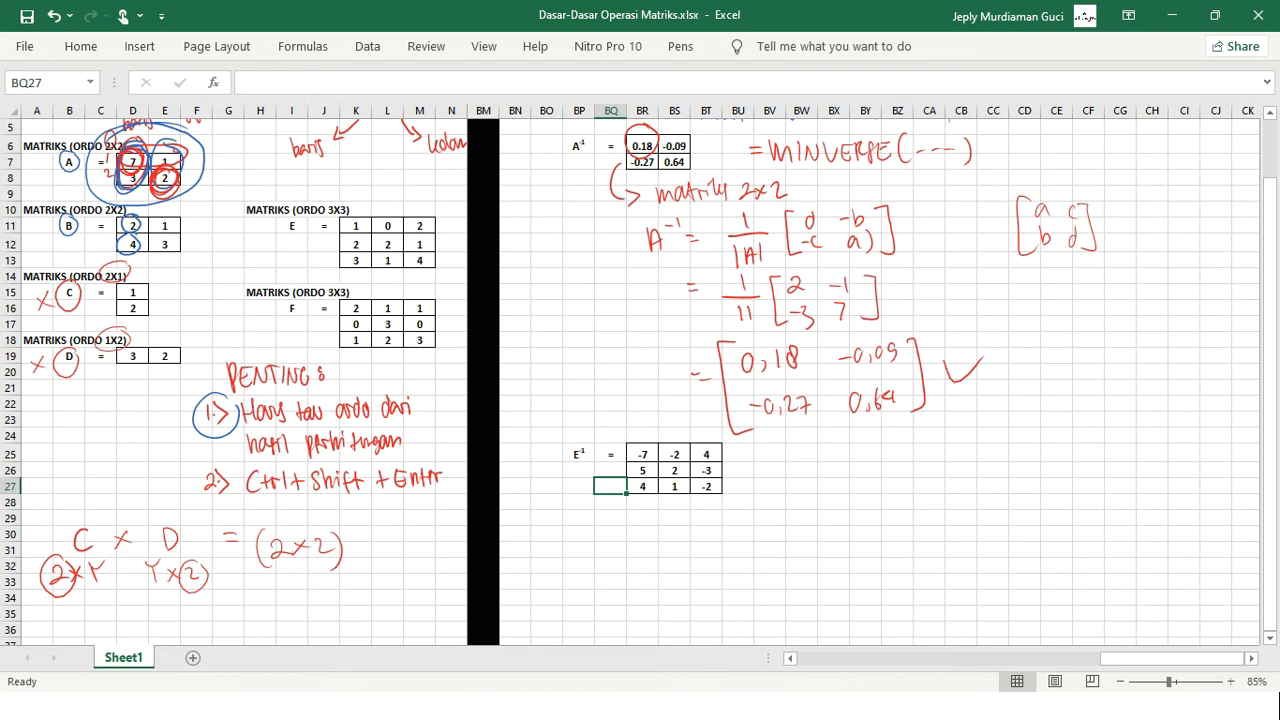
# With the red pen, handwrite an arrow to "matriks 3x3" below the E inverse matrix and "Pers. dasar" beside it.
pyautogui.scroll(-4, 640, 380)
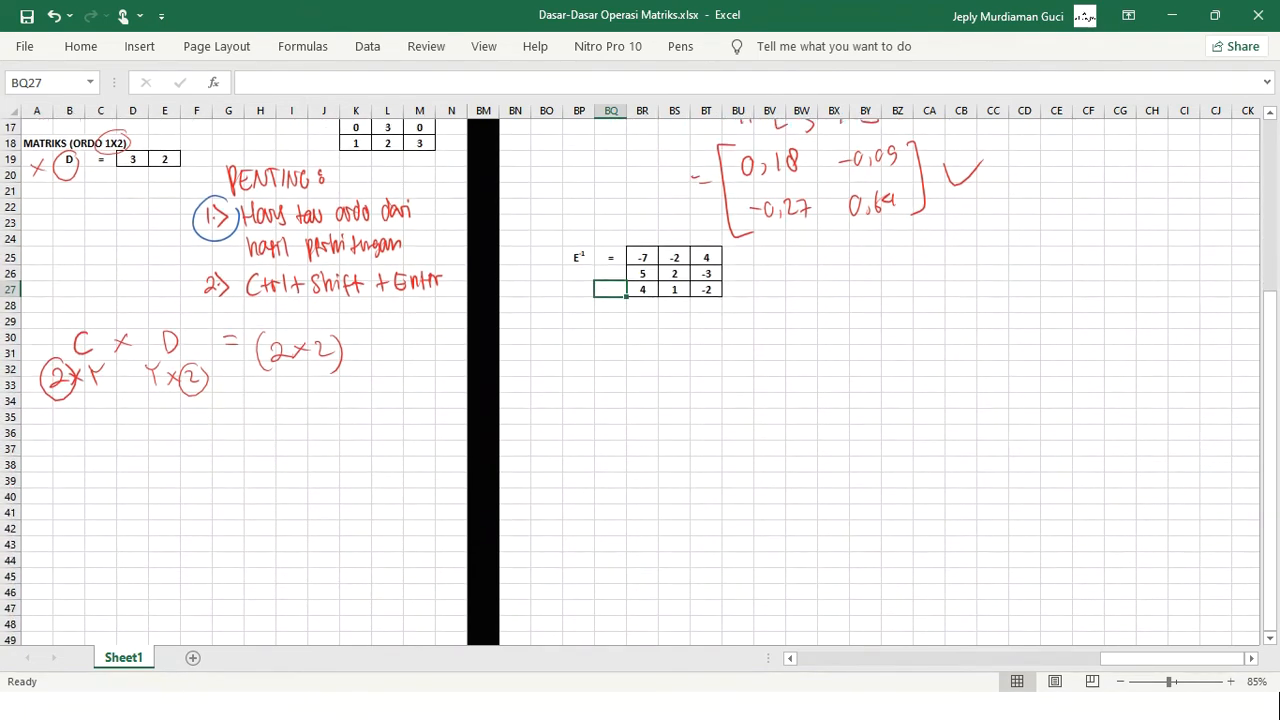
pyautogui.scroll(-1, 640, 380)
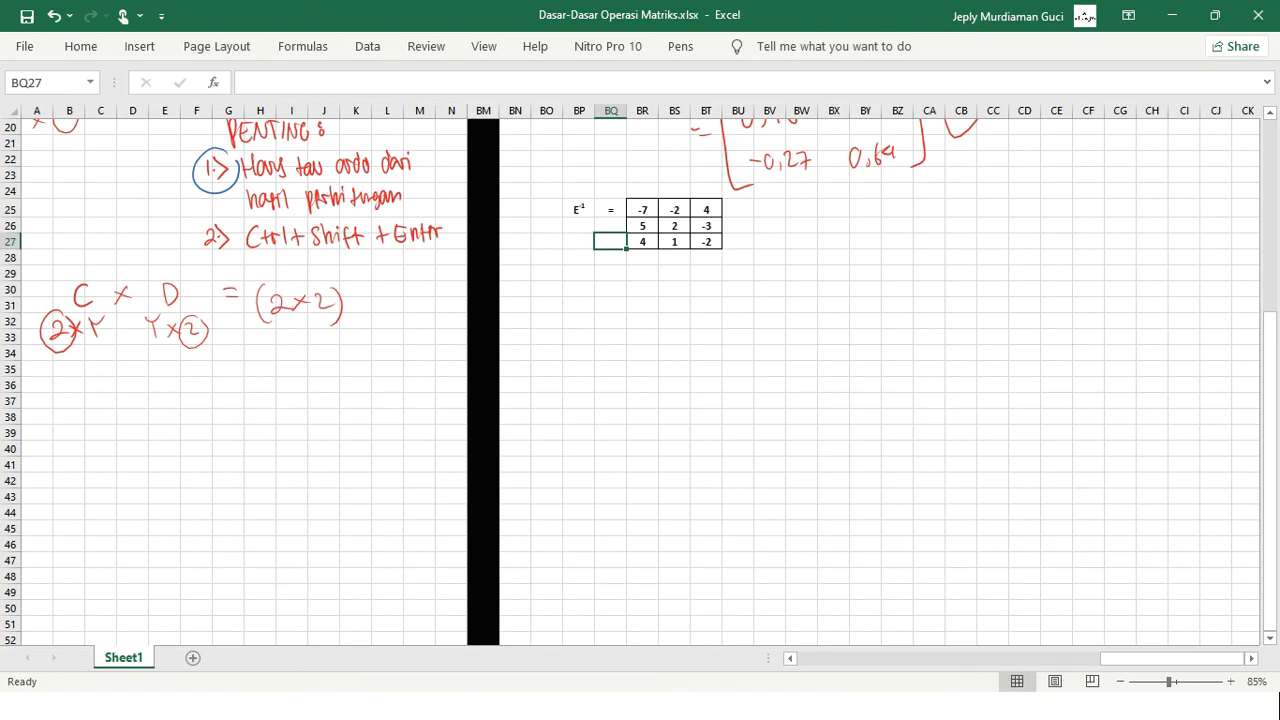
pyautogui.scroll(-1, 640, 380)
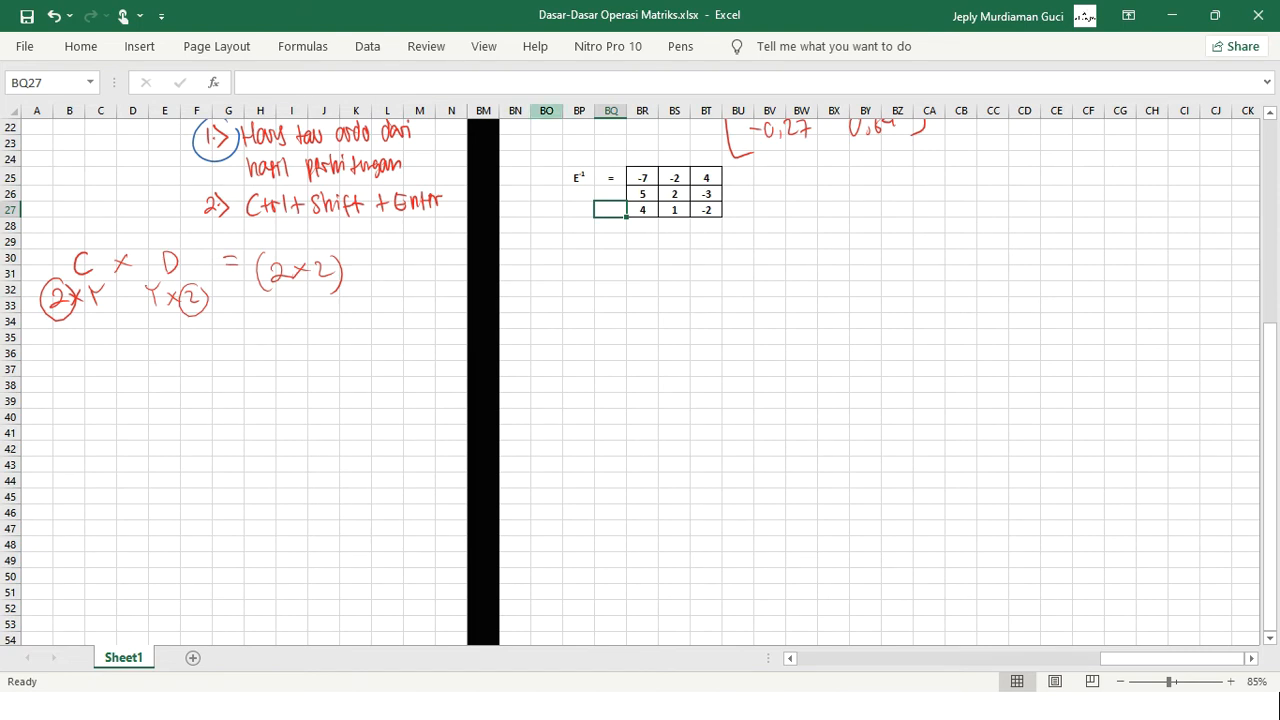
pyautogui.click(680, 46)
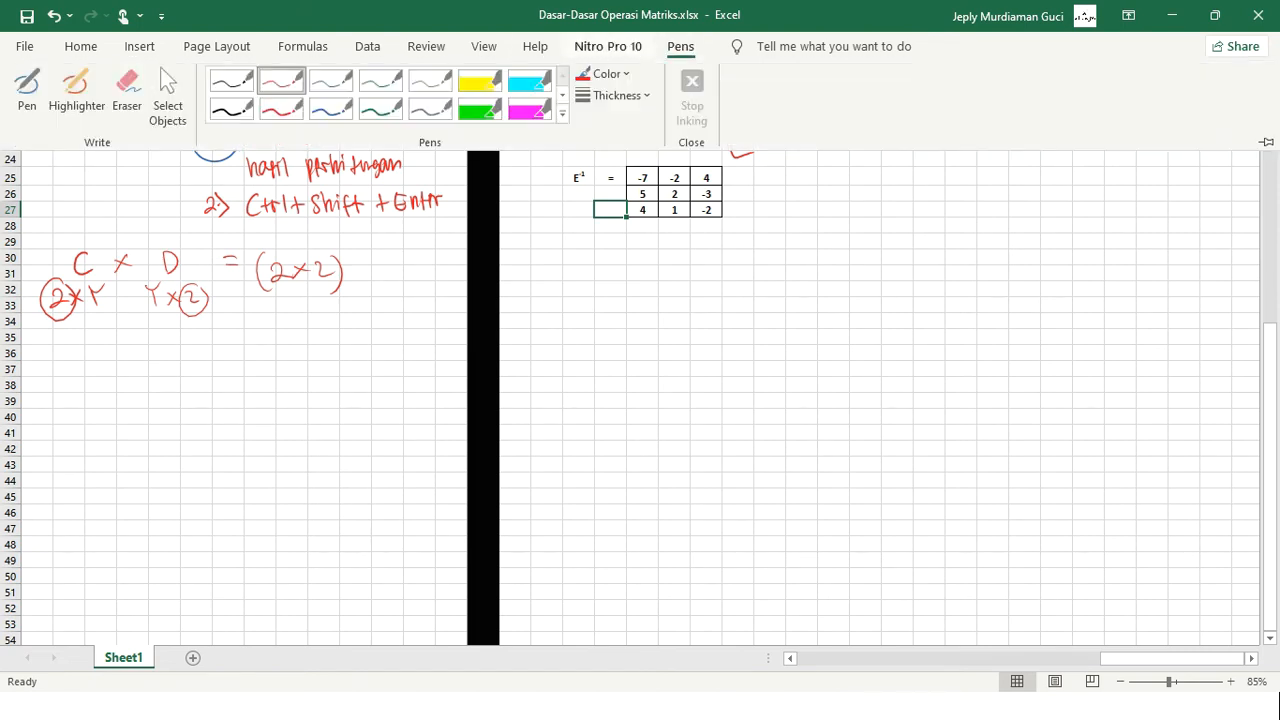
pyautogui.click(232, 81)
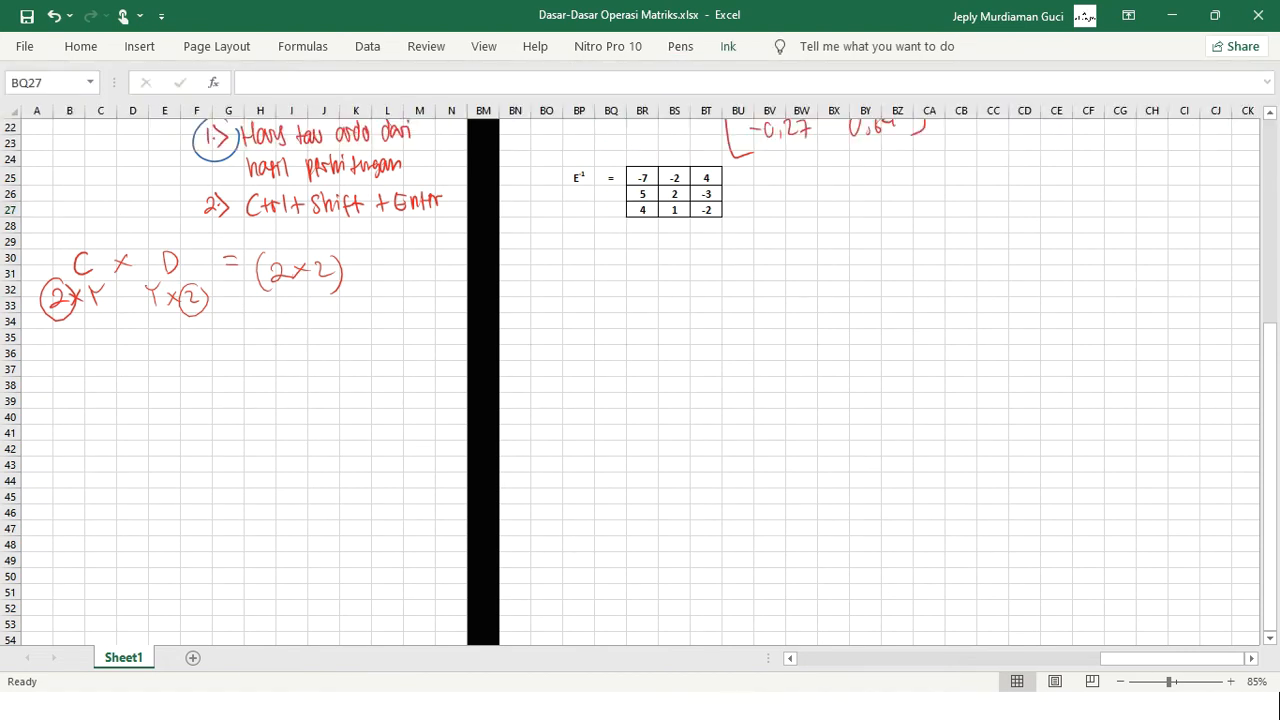
pyautogui.click(680, 46)
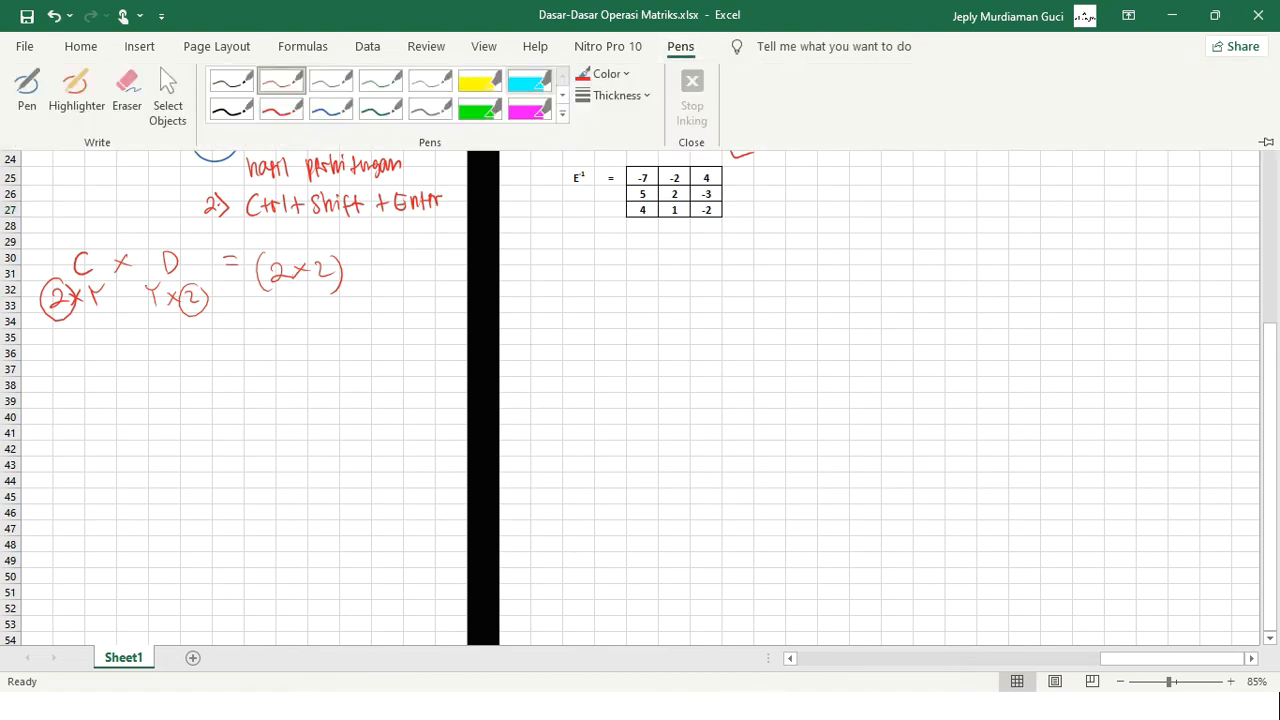
pyautogui.click(281, 81)
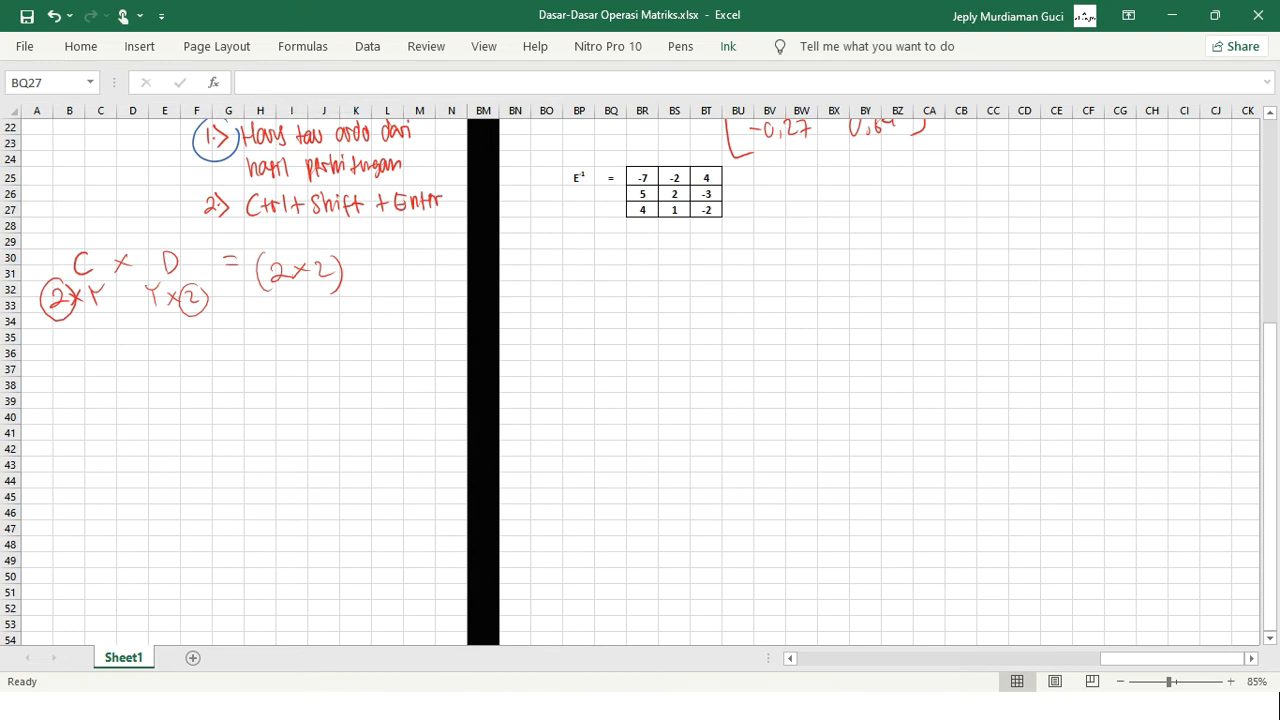
pyautogui.moveTo(607, 197)
pyautogui.mouseDown()
pyautogui.moveTo(599, 236)
pyautogui.moveTo(667, 240)
pyautogui.moveTo(677, 228)
pyautogui.moveTo(685, 243)
pyautogui.mouseUp()
pyautogui.moveTo(691, 230)
pyautogui.mouseDown()
pyautogui.moveTo(686, 247)
pyautogui.moveTo(732, 248)
pyautogui.mouseUp()
pyautogui.moveTo(736, 189)
pyautogui.mouseDown()
pyautogui.moveTo(771, 202)
pyautogui.moveTo(789, 187)
pyautogui.mouseUp()
pyautogui.moveTo(796, 183)
pyautogui.mouseDown()
pyautogui.moveTo(793, 201)
pyautogui.moveTo(814, 178)
pyautogui.moveTo(846, 194)
pyautogui.mouseUp()
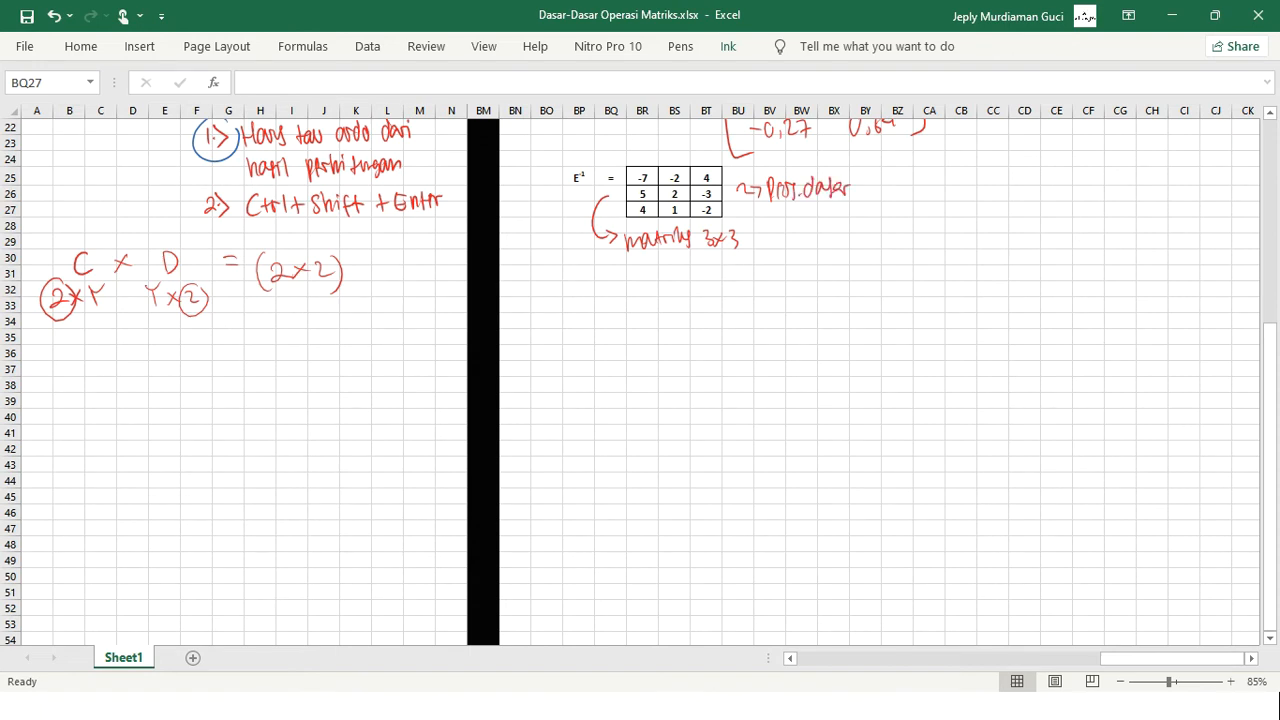
# Handwrite an arrow and the basic inverse formula E⁻¹ = 1/|E| · Adj E after "Pers. dasar".
pyautogui.moveTo(875, 183)
pyautogui.mouseDown()
pyautogui.moveTo(904, 193)
pyautogui.moveTo(911, 174)
pyautogui.mouseUp()
pyautogui.moveTo(905, 182); pyautogui.dragTo(910, 182)
pyautogui.moveTo(948, 186); pyautogui.dragTo(980, 184)
pyautogui.moveTo(955, 194)
pyautogui.mouseDown()
pyautogui.moveTo(955, 211)
pyautogui.moveTo(975, 211)
pyautogui.mouseUp()
pyautogui.moveTo(1002, 170)
pyautogui.mouseDown()
pyautogui.moveTo(998, 189)
pyautogui.moveTo(1016, 196)
pyautogui.mouseUp()
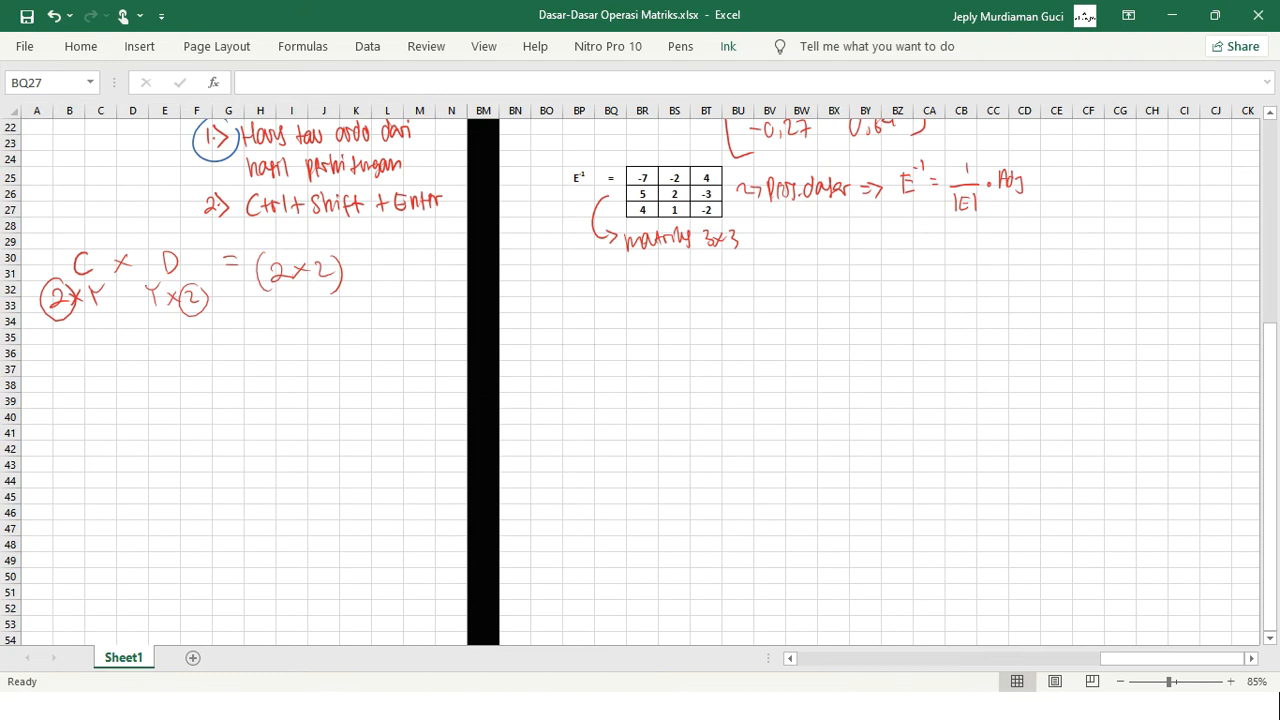
pyautogui.moveTo(1030, 170)
pyautogui.mouseDown()
pyautogui.moveTo(1027, 188)
pyautogui.moveTo(1044, 185)
pyautogui.mouseUp()
# Handwrite the explanation "dimana: Adj E = transpose dari kofaktor E" below the inverse formula.
pyautogui.moveTo(904, 226)
pyautogui.mouseDown()
pyautogui.moveTo(948, 220)
pyautogui.moveTo(960, 232)
pyautogui.mouseUp()
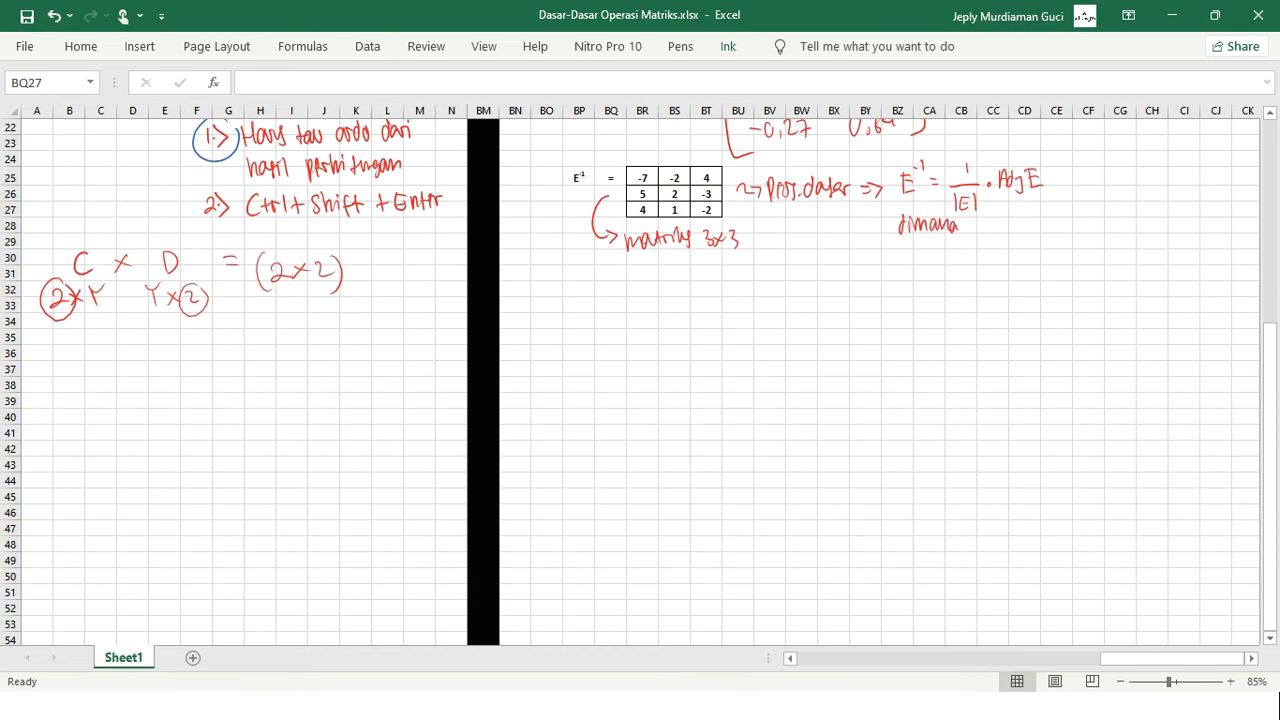
pyautogui.moveTo(895, 265)
pyautogui.mouseDown()
pyautogui.moveTo(897, 245)
pyautogui.moveTo(924, 270)
pyautogui.moveTo(943, 262)
pyautogui.mouseUp()
pyautogui.moveTo(976, 244)
pyautogui.mouseDown()
pyautogui.moveTo(1028, 262)
pyautogui.moveTo(1044, 248)
pyautogui.mouseUp()
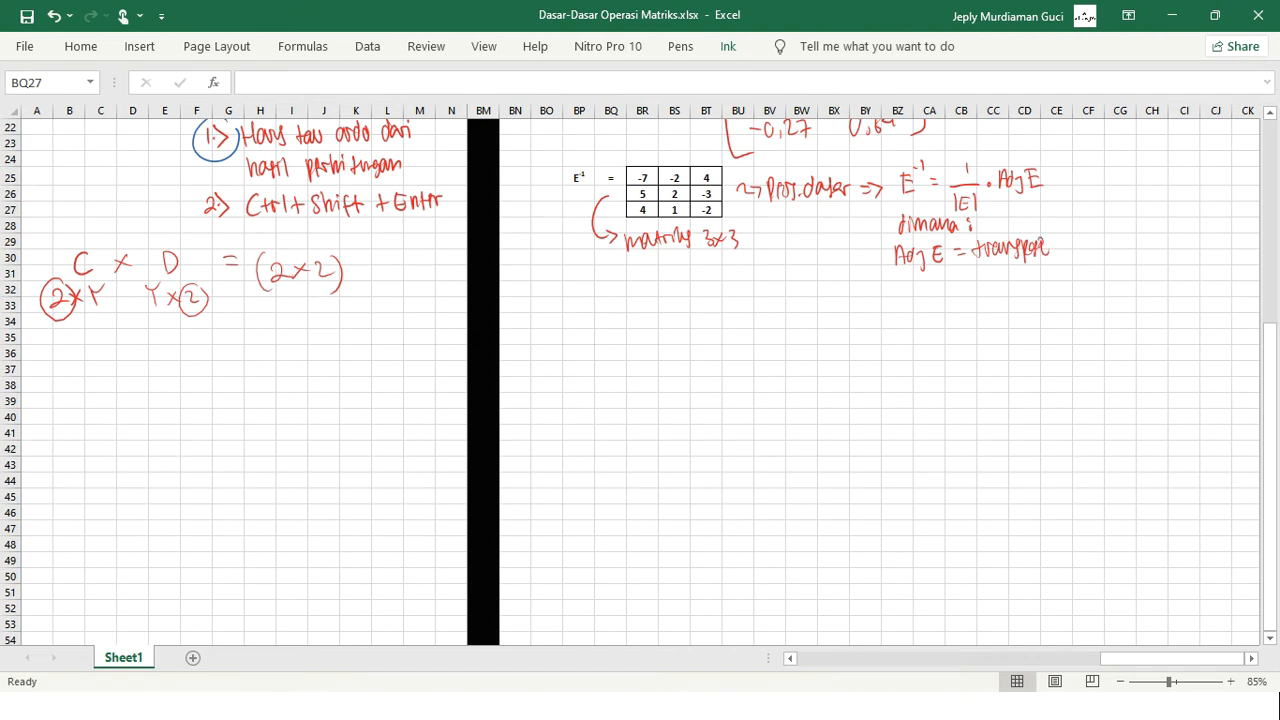
pyautogui.moveTo(1058, 246); pyautogui.dragTo(1082, 244)
pyautogui.moveTo(980, 266); pyautogui.dragTo(1048, 278)
pyautogui.moveTo(1046, 276); pyautogui.dragTo(1064, 287)
pyautogui.moveTo(1065, 271); pyautogui.dragTo(1075, 270)
pyautogui.moveTo(1065, 279); pyautogui.dragTo(1073, 278)
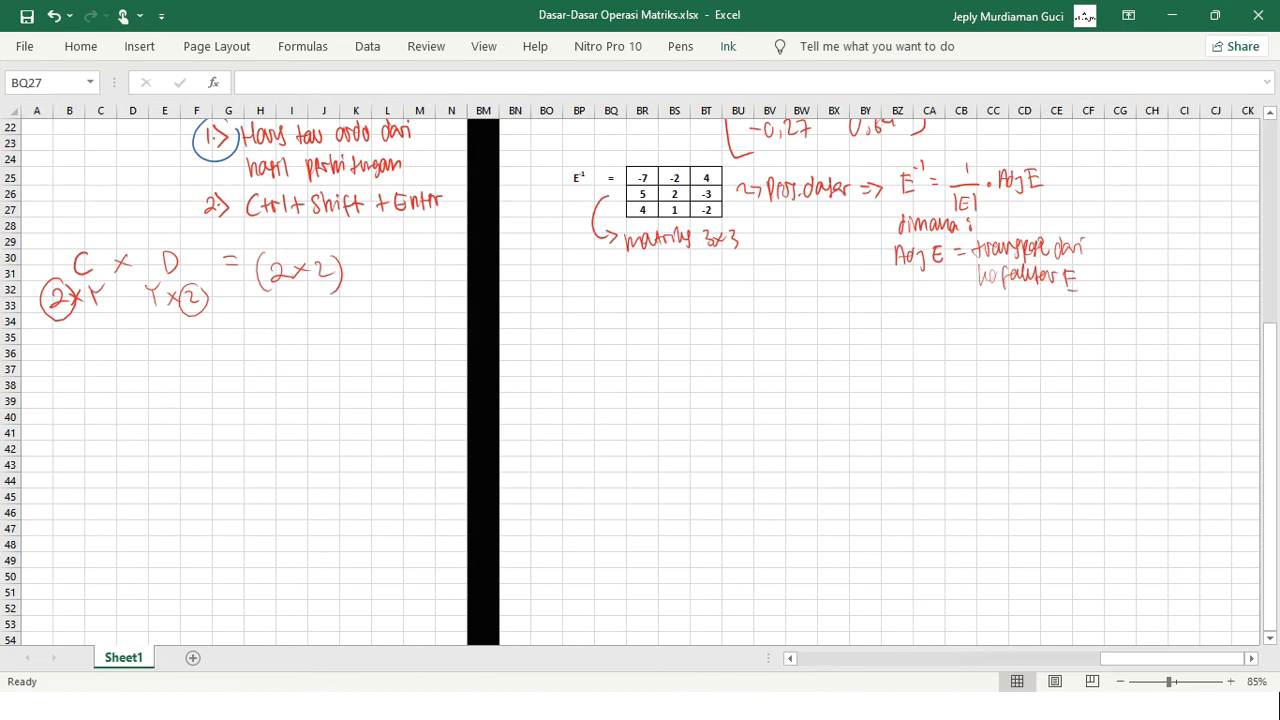
# Handwrite the question "E⁻¹?" and the heading "Langkah 1:" below the "matriks 3x3" note.
pyautogui.hscroll(3, 860, 380)
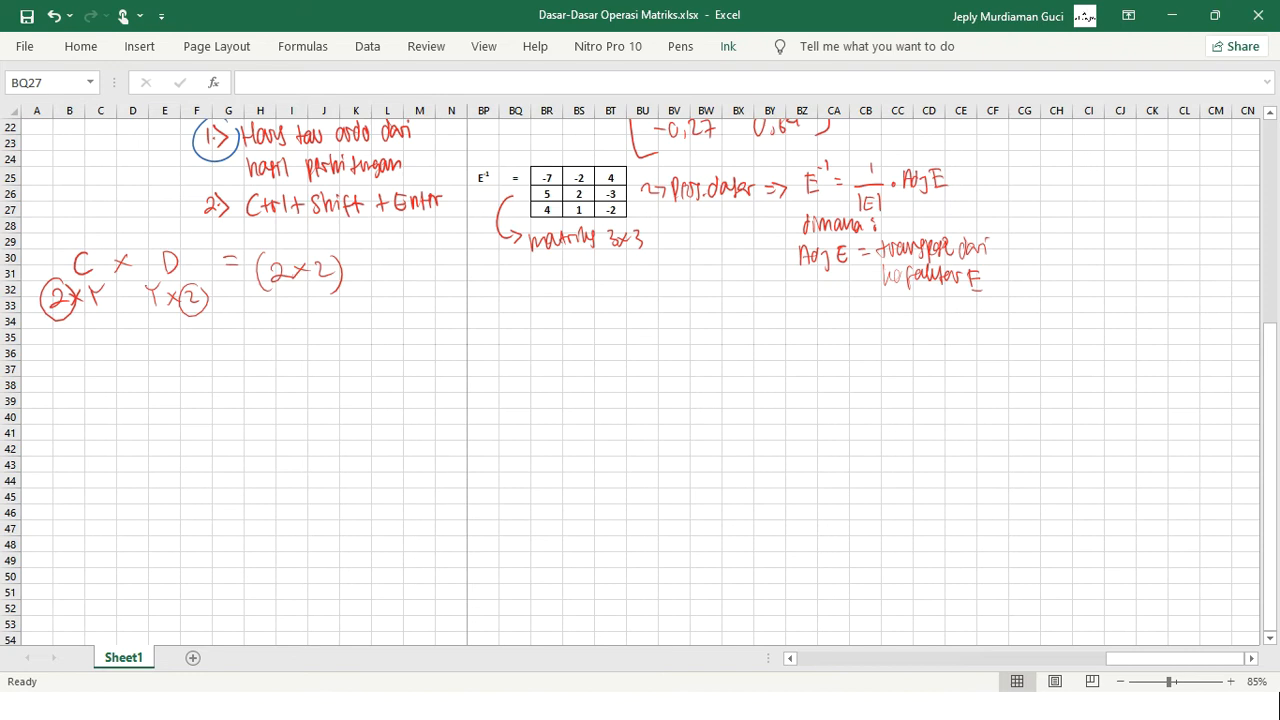
pyautogui.moveTo(525, 296); pyautogui.dragTo(525, 315)
pyautogui.moveTo(525, 302); pyautogui.dragTo(540, 310)
pyautogui.moveTo(540, 292); pyautogui.dragTo(568, 314)
pyautogui.moveTo(520, 328)
pyautogui.mouseDown()
pyautogui.moveTo(528, 356)
pyautogui.moveTo(544, 352)
pyautogui.mouseUp()
pyautogui.moveTo(552, 340); pyautogui.dragTo(550, 358)
pyautogui.moveTo(556, 334)
pyautogui.mouseDown()
pyautogui.moveTo(562, 354)
pyautogui.moveTo(608, 336)
pyautogui.moveTo(604, 356)
pyautogui.moveTo(622, 356)
pyautogui.mouseUp()
pyautogui.click(617, 345)
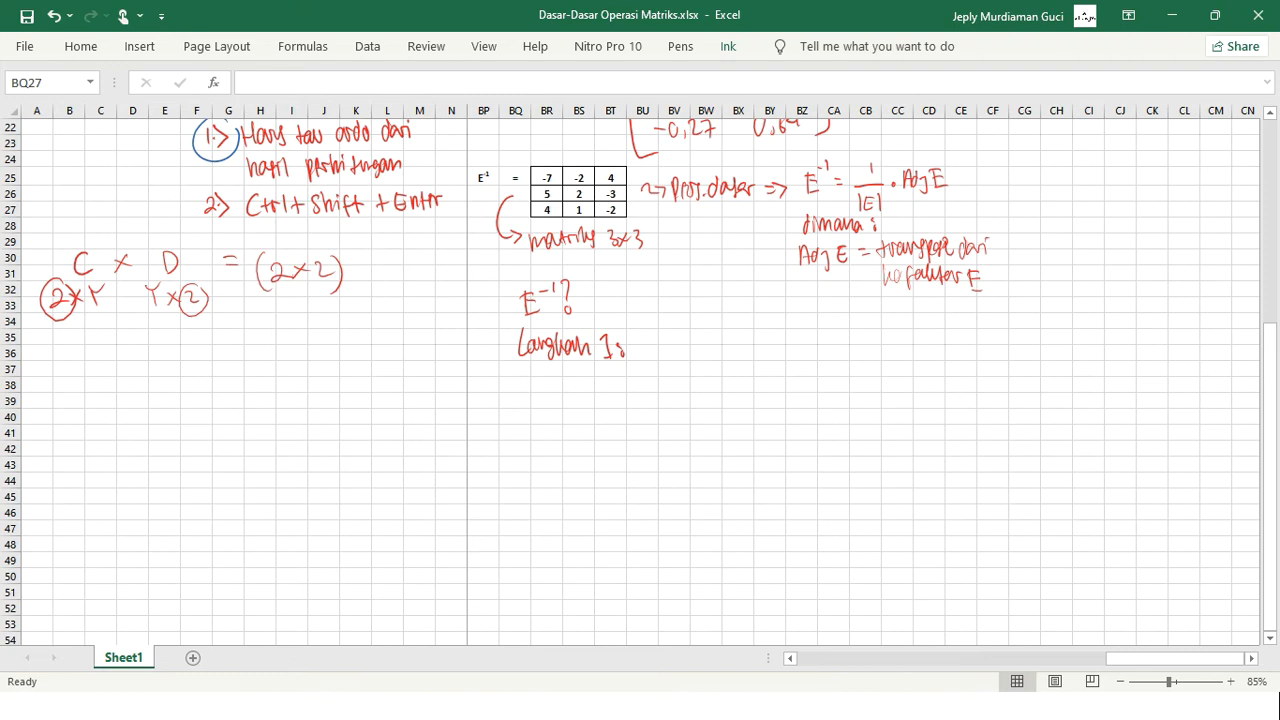
# Underline the "Langkah 1:" heading and handwrite "Hitung Determinan E" beneath it.
pyautogui.moveTo(516, 372); pyautogui.dragTo(624, 362)
pyautogui.moveTo(526, 380)
pyautogui.mouseDown()
pyautogui.moveTo(541, 402)
pyautogui.moveTo(612, 400)
pyautogui.mouseUp()
pyautogui.moveTo(616, 392); pyautogui.dragTo(631, 402)
pyautogui.moveTo(622, 389)
pyautogui.mouseDown()
pyautogui.moveTo(699, 400)
pyautogui.moveTo(708, 377)
pyautogui.mouseUp()
pyautogui.moveTo(698, 388); pyautogui.dragTo(712, 398)
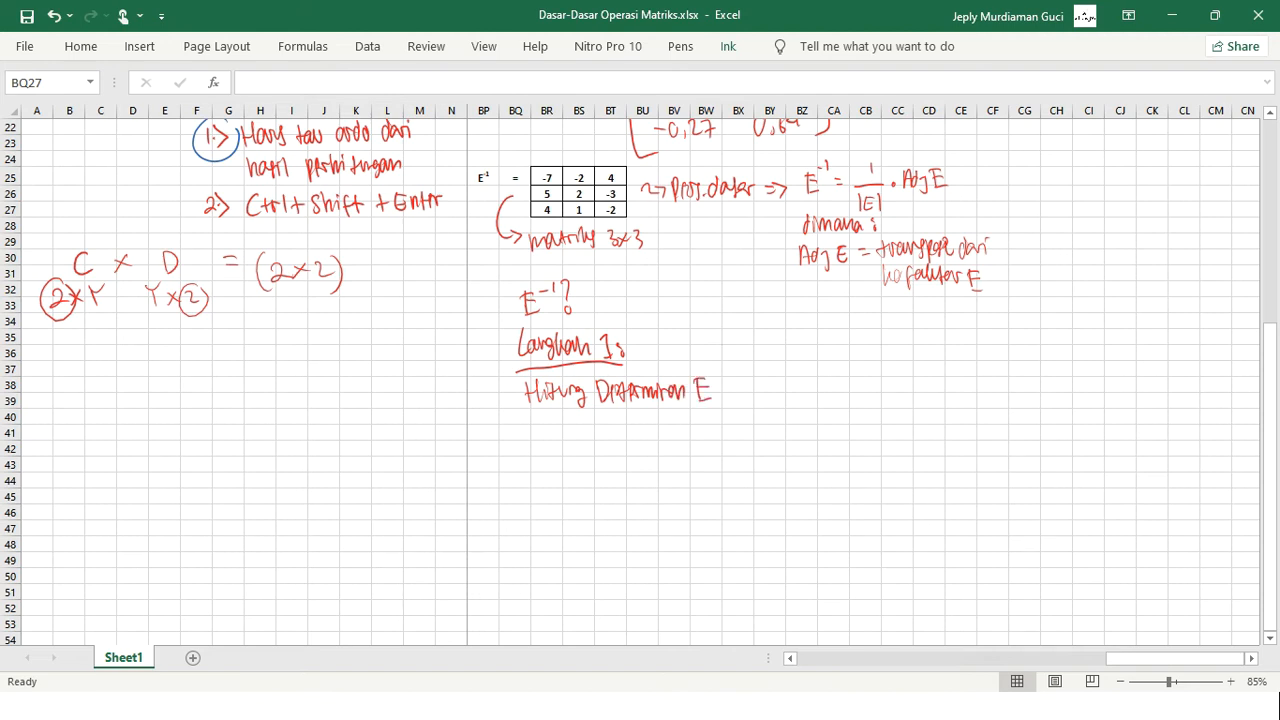
# Look up matrix E's determinant in the det E section and add an arrow with "|E| = -1" after "Hitung Determinan E".
pyautogui.moveTo(722, 392); pyautogui.dragTo(770, 396)
pyautogui.moveTo(768, 374); pyautogui.dragTo(782, 385)
pyautogui.moveTo(770, 398); pyautogui.dragTo(794, 397)
pyautogui.hscroll(-10, 860, 380)
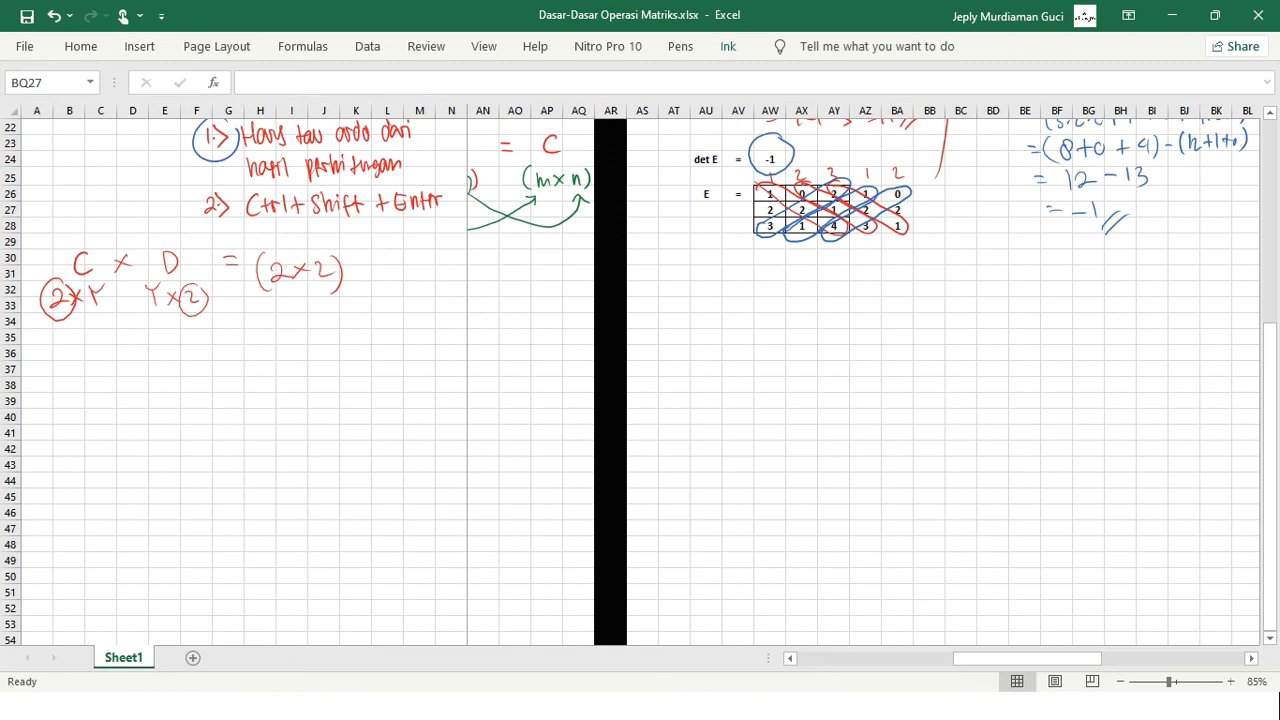
pyautogui.moveTo(778, 139); pyautogui.dragTo(794, 152)
pyautogui.hscroll(9, 864, 382)
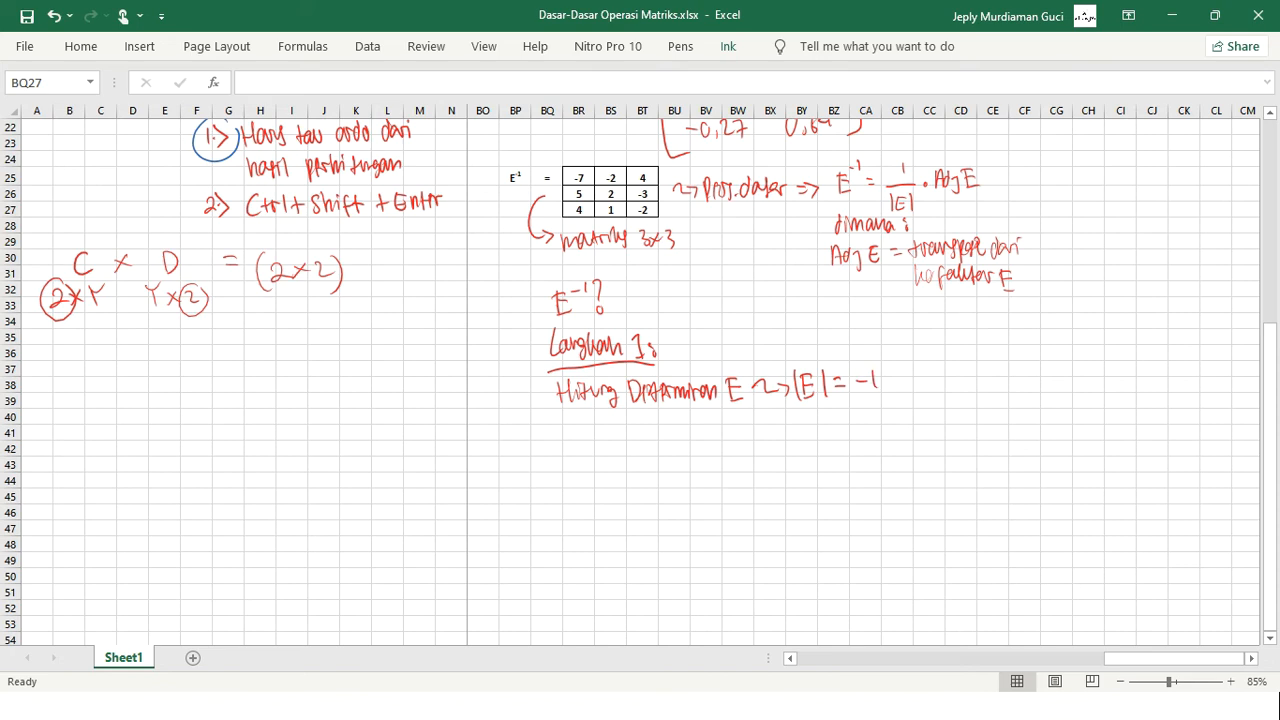
# Handwrite and underline the heading "Langkah 2:" below the determinant note.
pyautogui.hscroll(1, 864, 382)
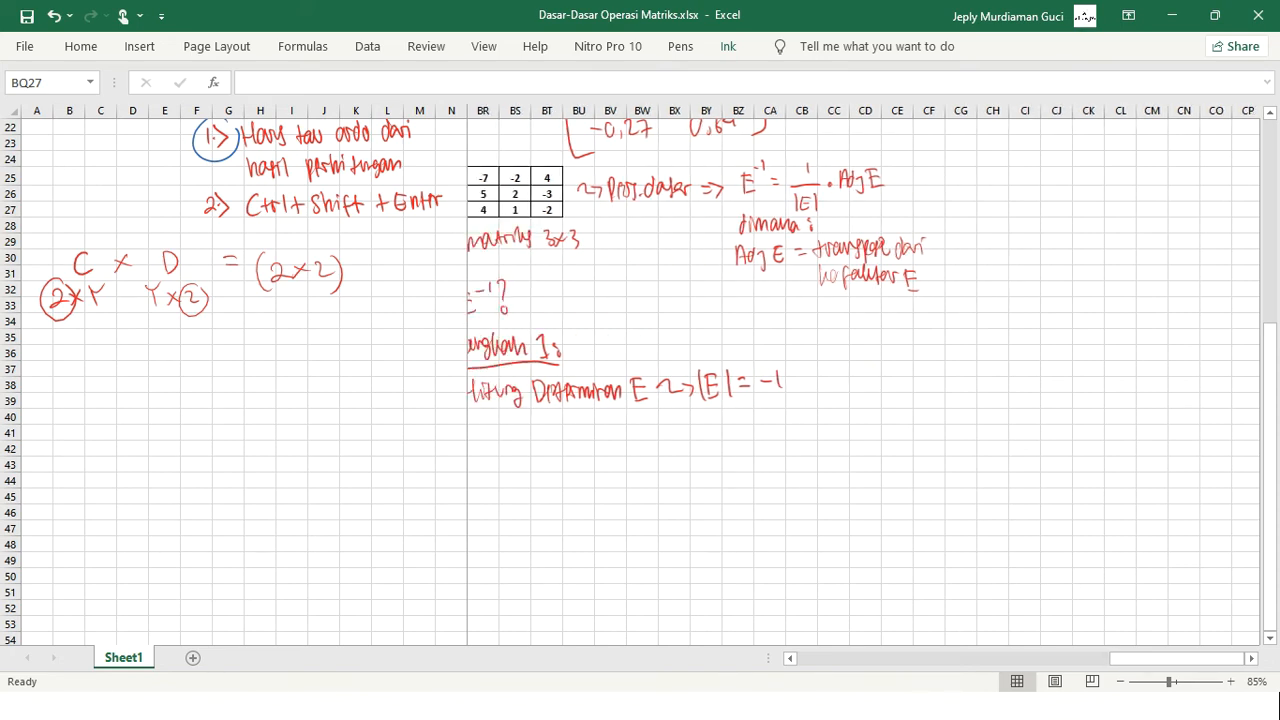
pyautogui.hscroll(-1, 864, 382)
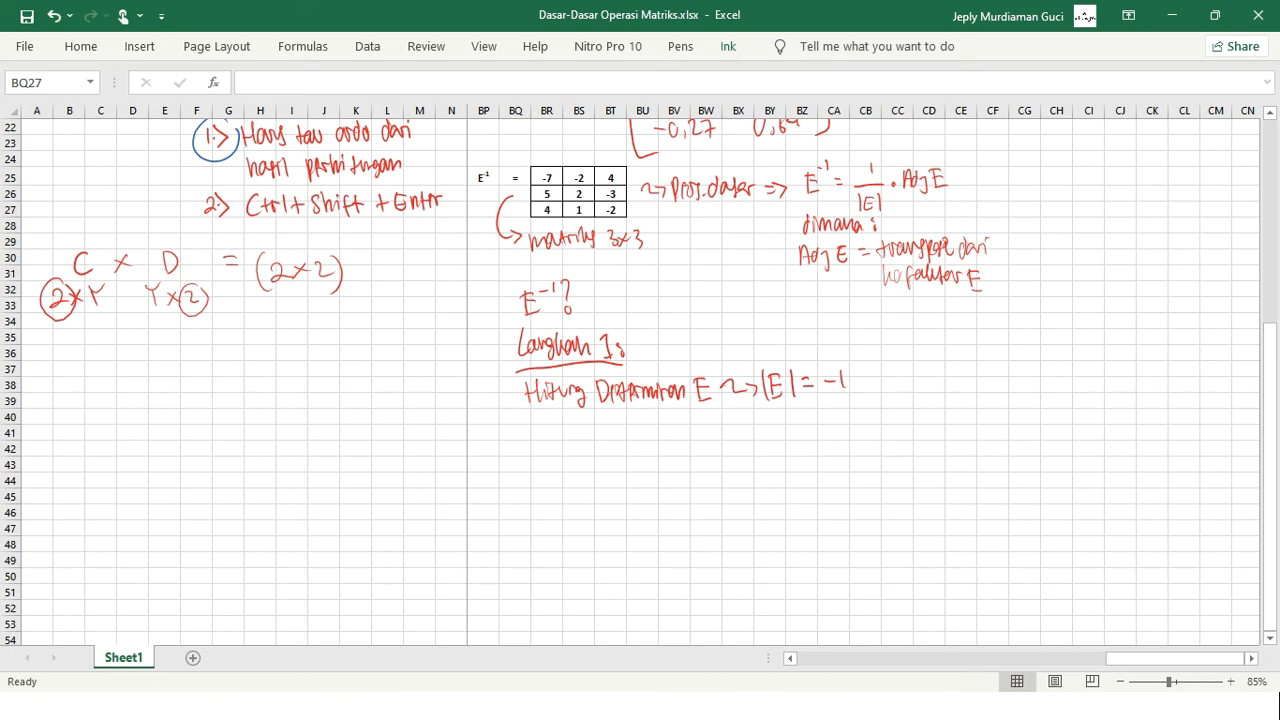
pyautogui.scroll(-3, 640, 380)
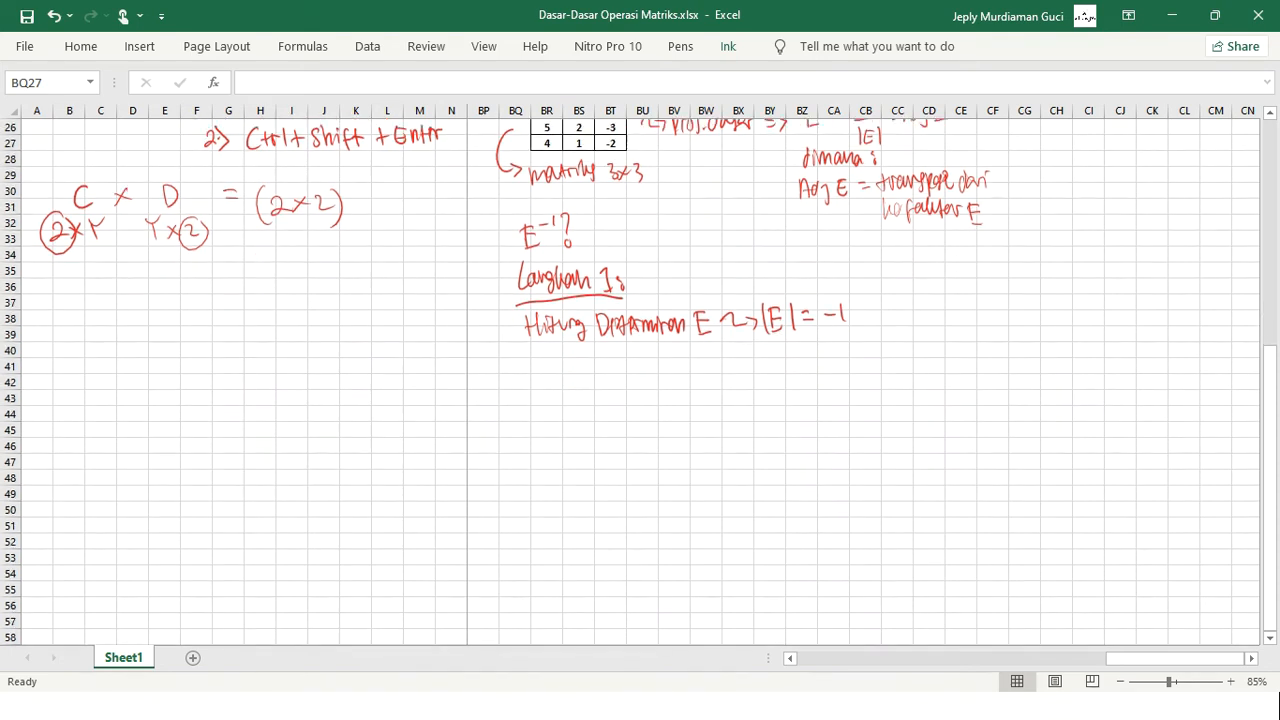
pyautogui.scroll(-1, 640, 380)
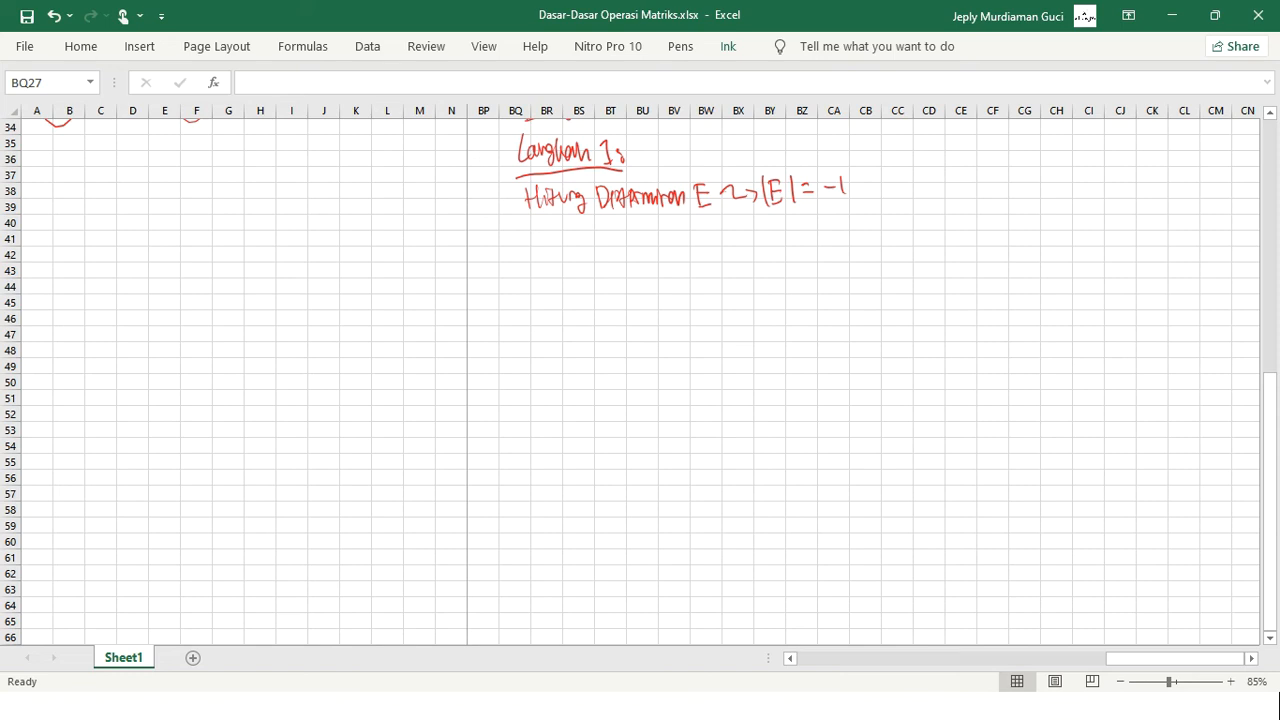
pyautogui.moveTo(516, 229)
pyautogui.mouseDown()
pyautogui.moveTo(530, 258)
pyautogui.moveTo(622, 258)
pyautogui.mouseUp()
pyautogui.moveTo(518, 268); pyautogui.dragTo(634, 272)
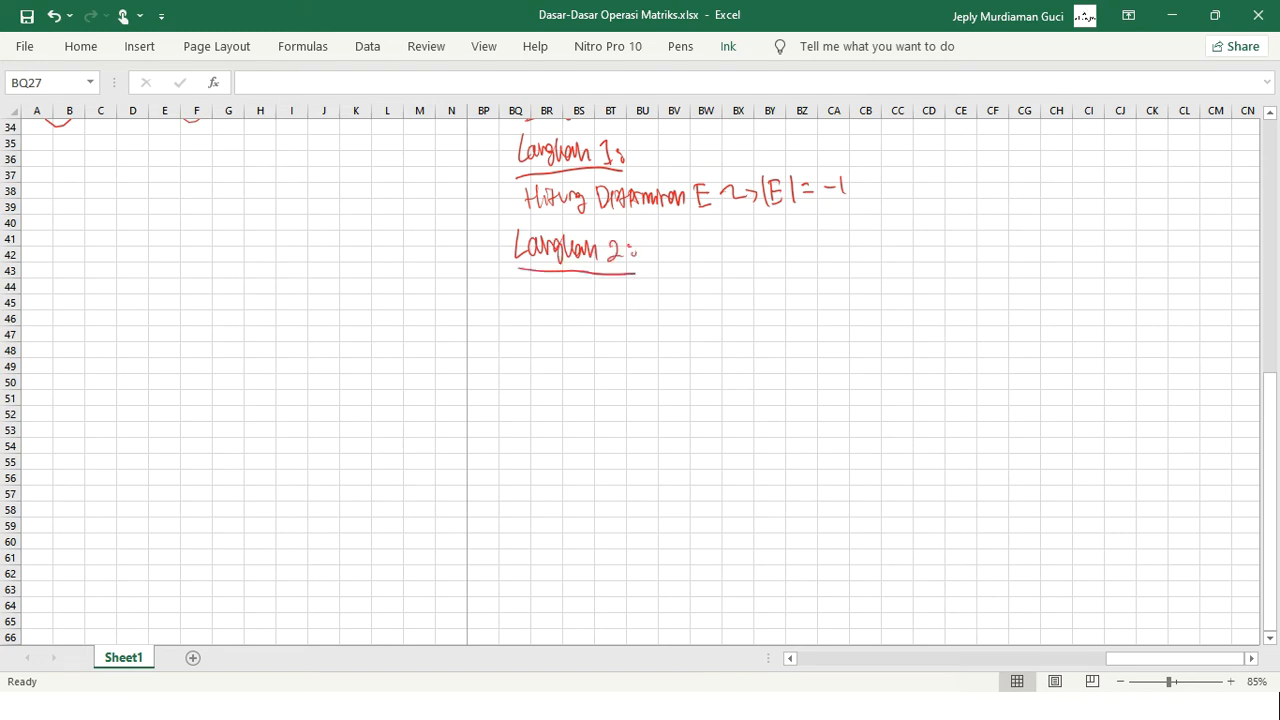
# Handwrite "Hitung Adjoin:" under "Langkah 2:" with a curved arrow leading to the note "matriks 3x3 jg".
pyautogui.moveTo(527, 284)
pyautogui.mouseDown()
pyautogui.moveTo(528, 308)
pyautogui.moveTo(578, 302)
pyautogui.moveTo(576, 318)
pyautogui.moveTo(656, 310)
pyautogui.mouseUp()
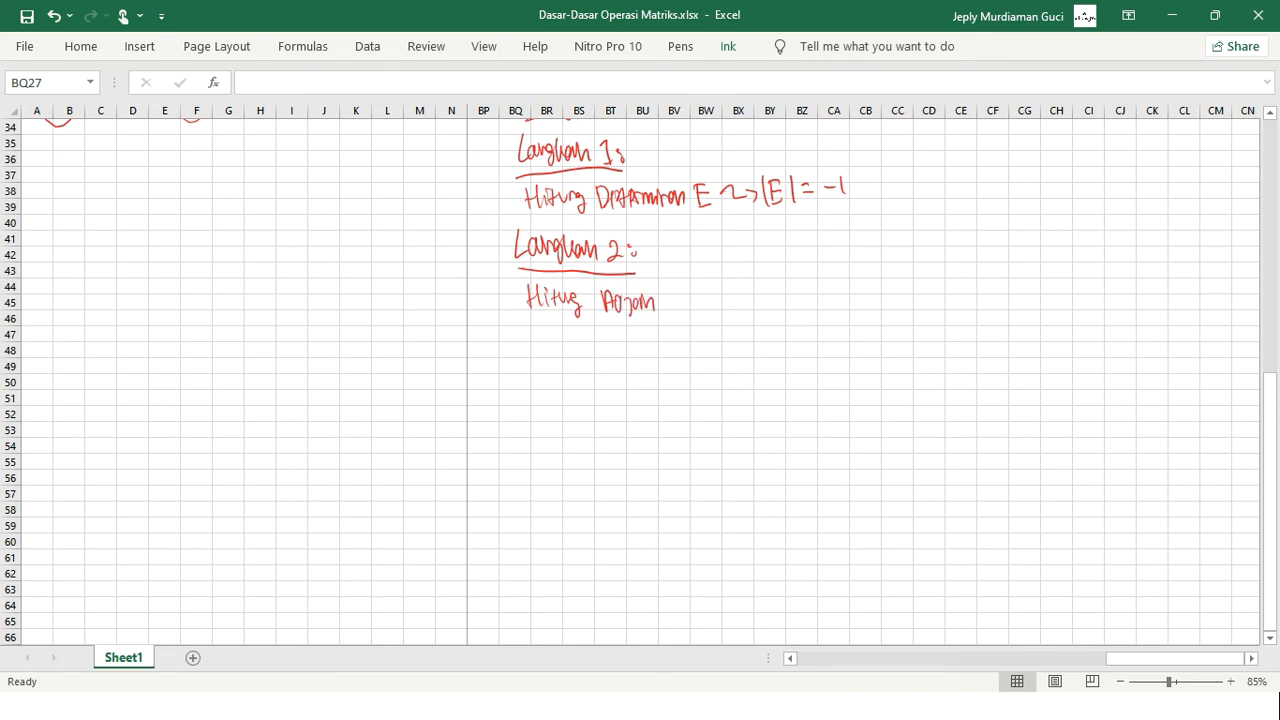
pyautogui.moveTo(648, 290)
pyautogui.mouseDown()
pyautogui.moveTo(780, 298)
pyautogui.moveTo(792, 286)
pyautogui.moveTo(798, 302)
pyautogui.moveTo(843, 300)
pyautogui.mouseUp()
pyautogui.moveTo(843, 286)
pyautogui.mouseDown()
pyautogui.moveTo(830, 302)
pyautogui.moveTo(870, 308)
pyautogui.mouseUp()
pyautogui.moveTo(890, 288); pyautogui.dragTo(895, 312)
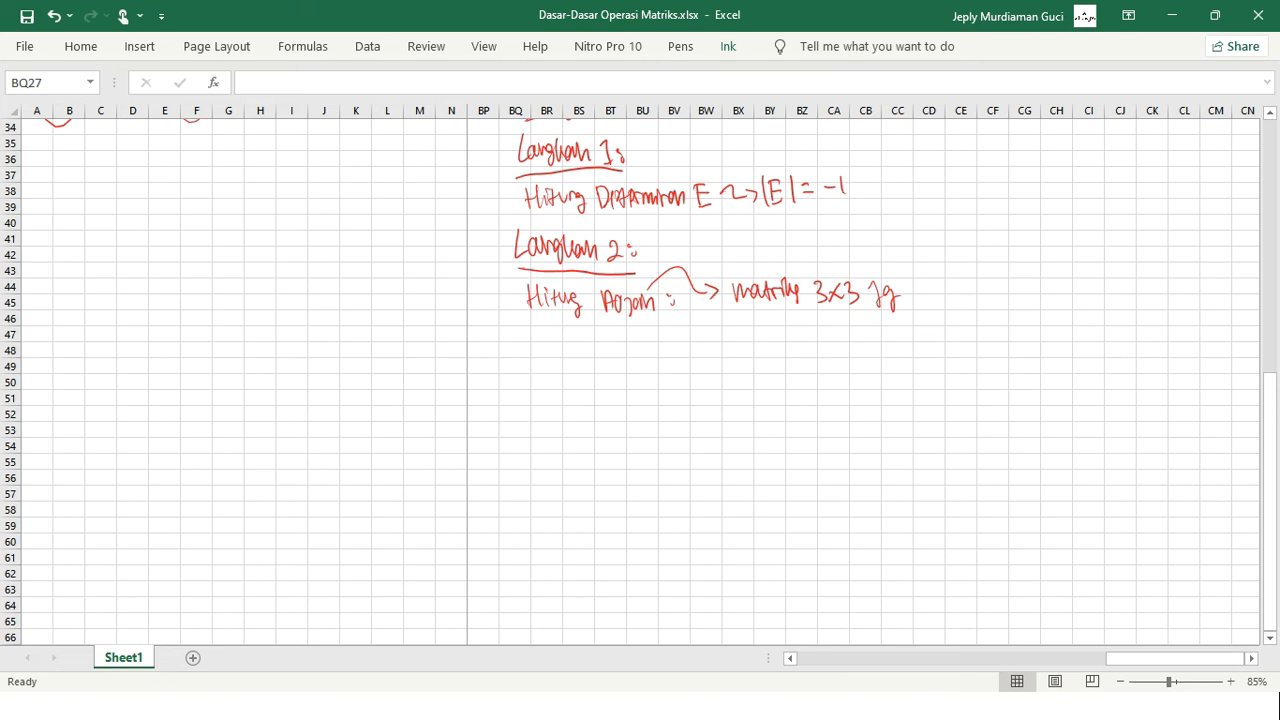
pyautogui.scroll(7, 640, 380)
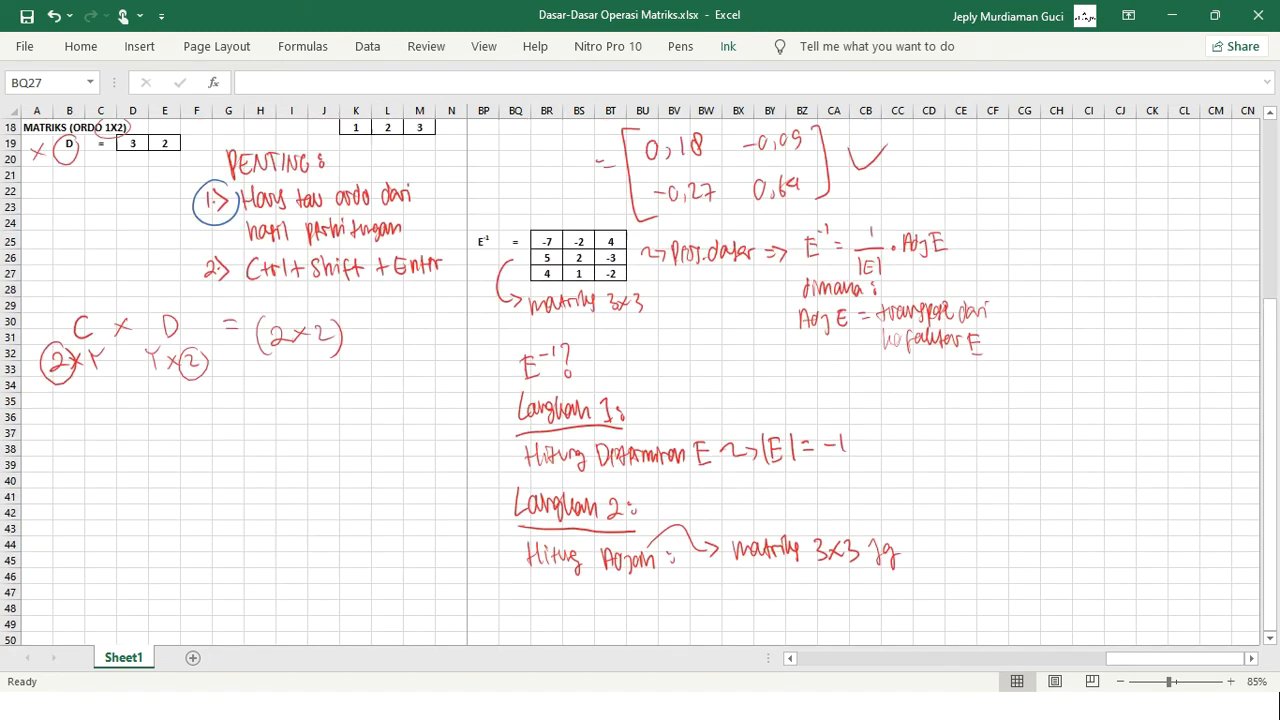
pyautogui.scroll(5, 640, 380)
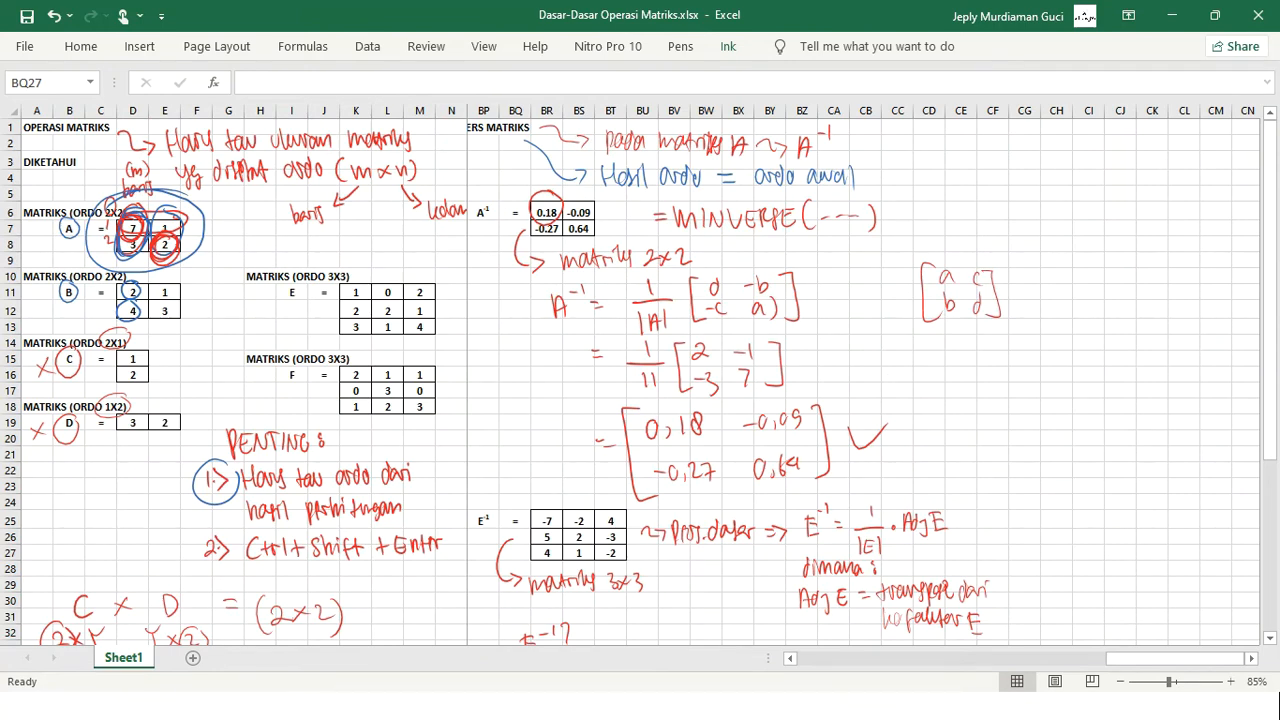
# Copy matrix E with its label from I11:M13 and paste it at CD41.
pyautogui.moveTo(291, 292); pyautogui.dragTo(419, 327)
pyautogui.hotkey('ctrl', 'c')
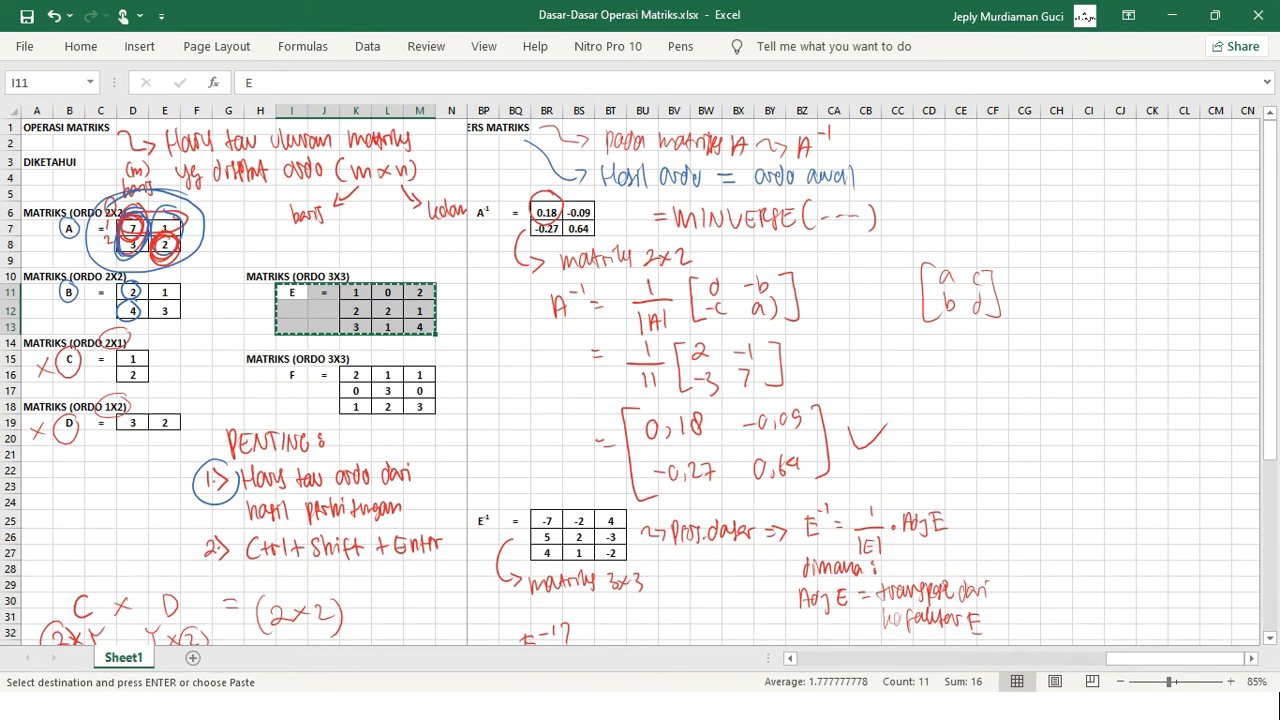
pyautogui.scroll(-12, 640, 380)
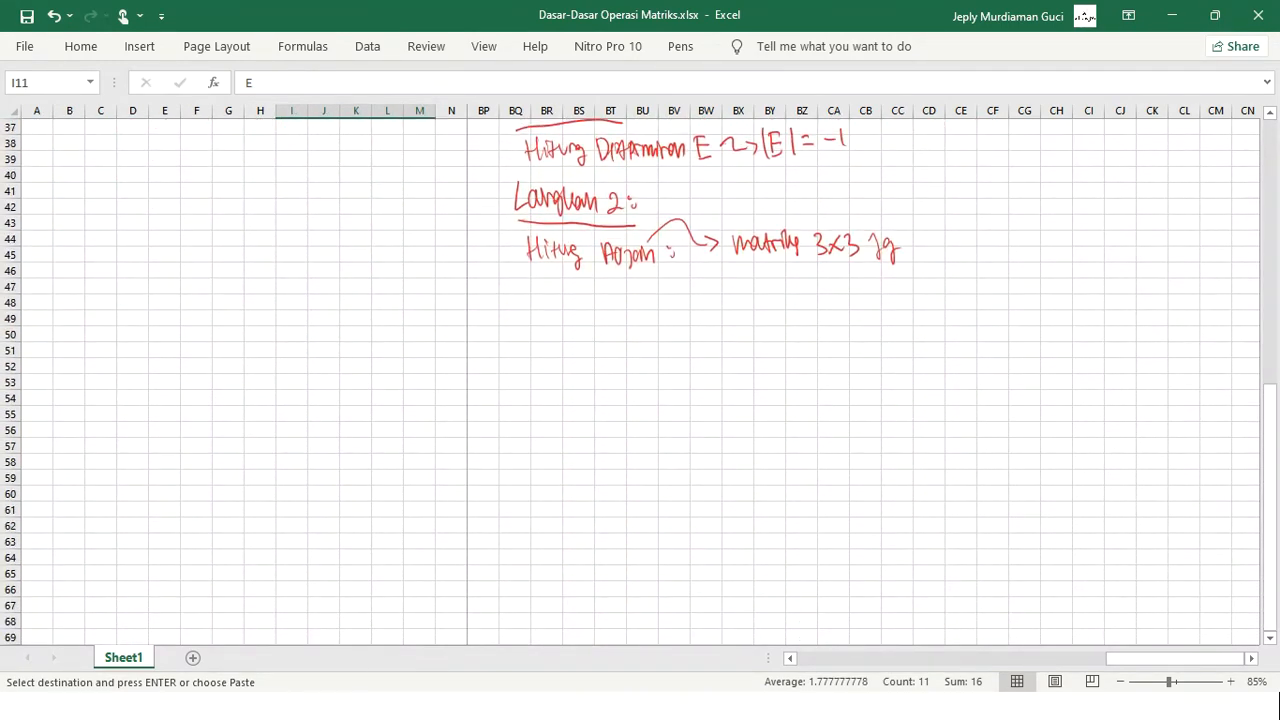
pyautogui.click(929, 191)
pyautogui.hotkey('ctrl', 'v')
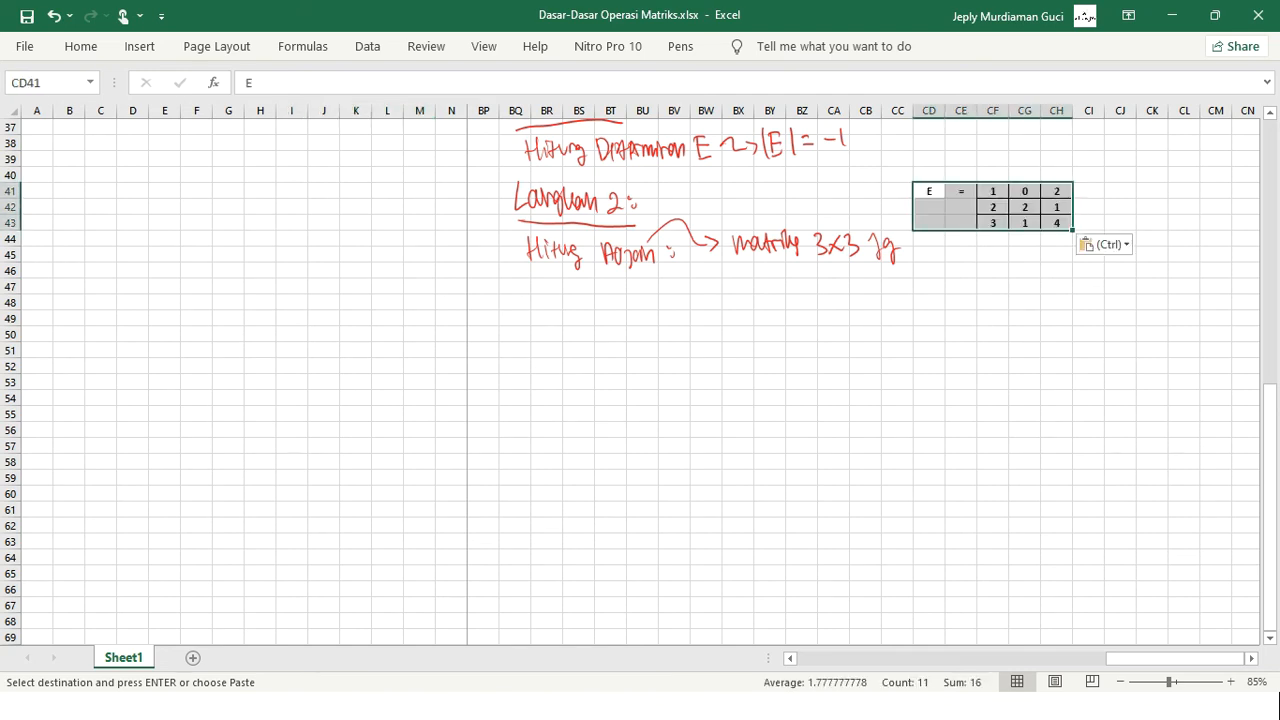
pyautogui.click(1024, 255)
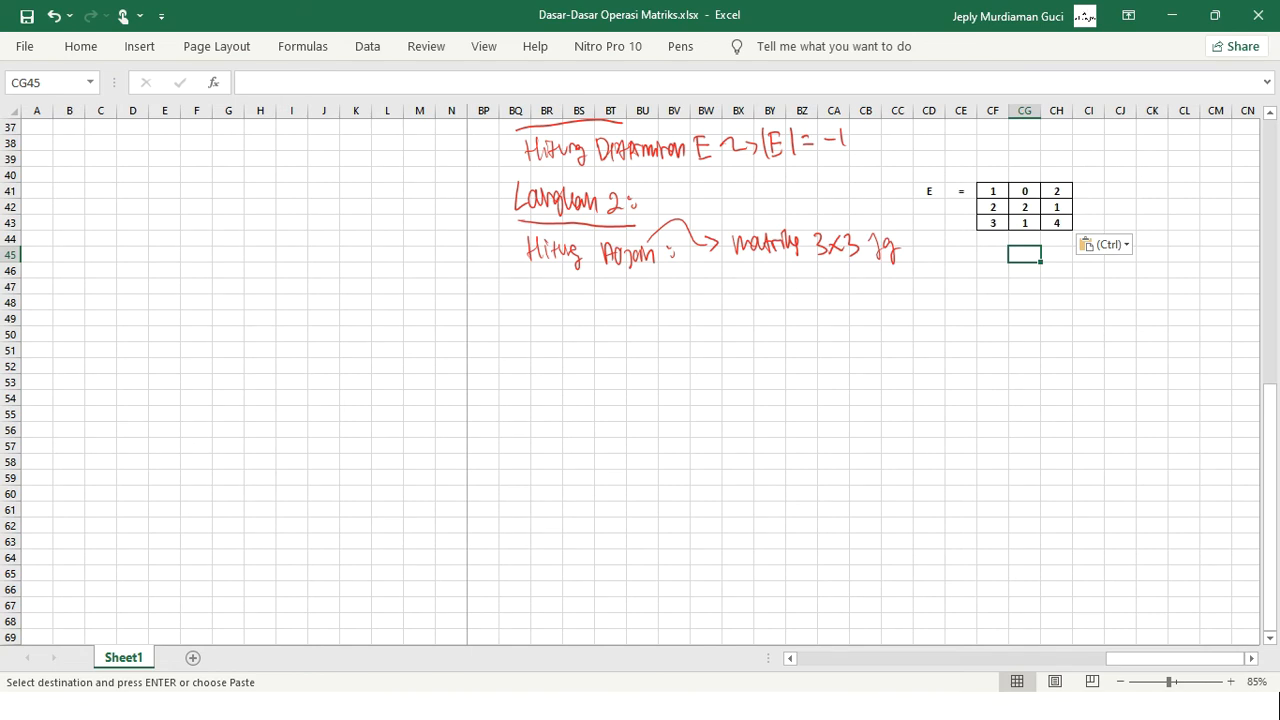
# In blue ink, draw a large pair of matrix brackets under "Hitung Adjoin" and fill them with a 3x3 grid of wavy placeholders.
pyautogui.click(680, 46)
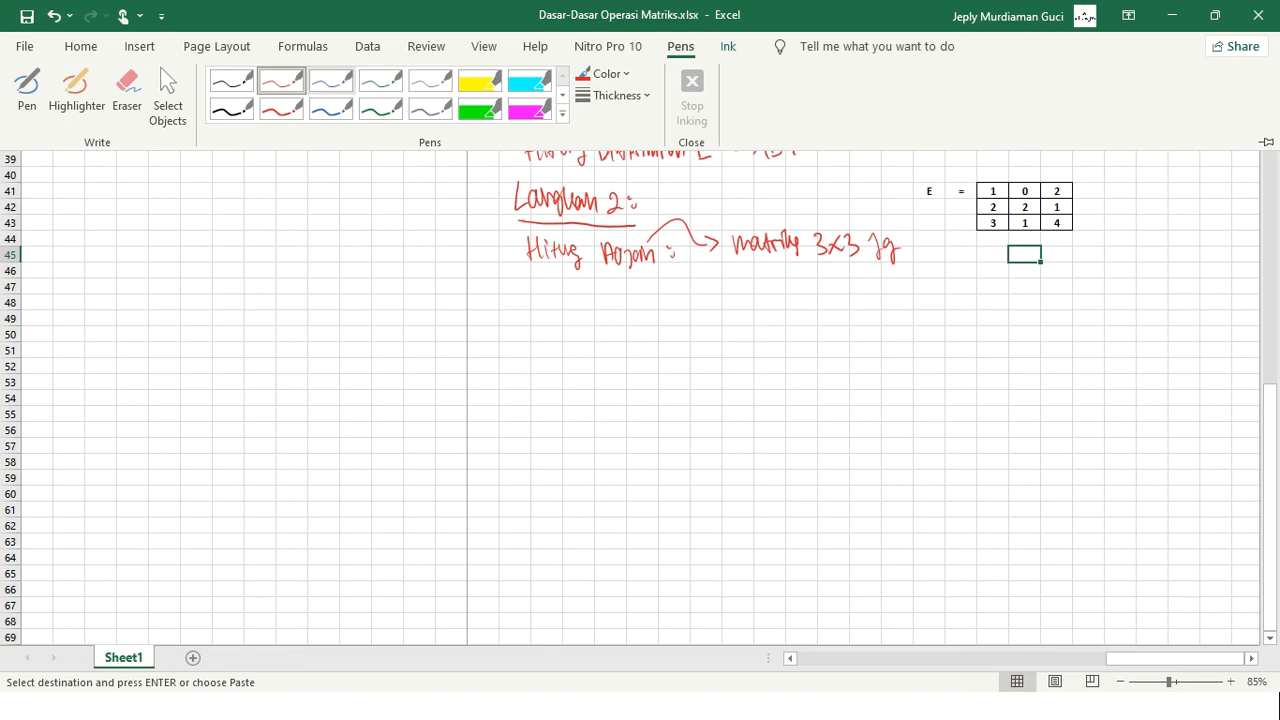
pyautogui.click(330, 80)
pyautogui.moveTo(548, 279)
pyautogui.mouseDown()
pyautogui.moveTo(529, 282)
pyautogui.moveTo(542, 494)
pyautogui.moveTo(566, 495)
pyautogui.mouseUp()
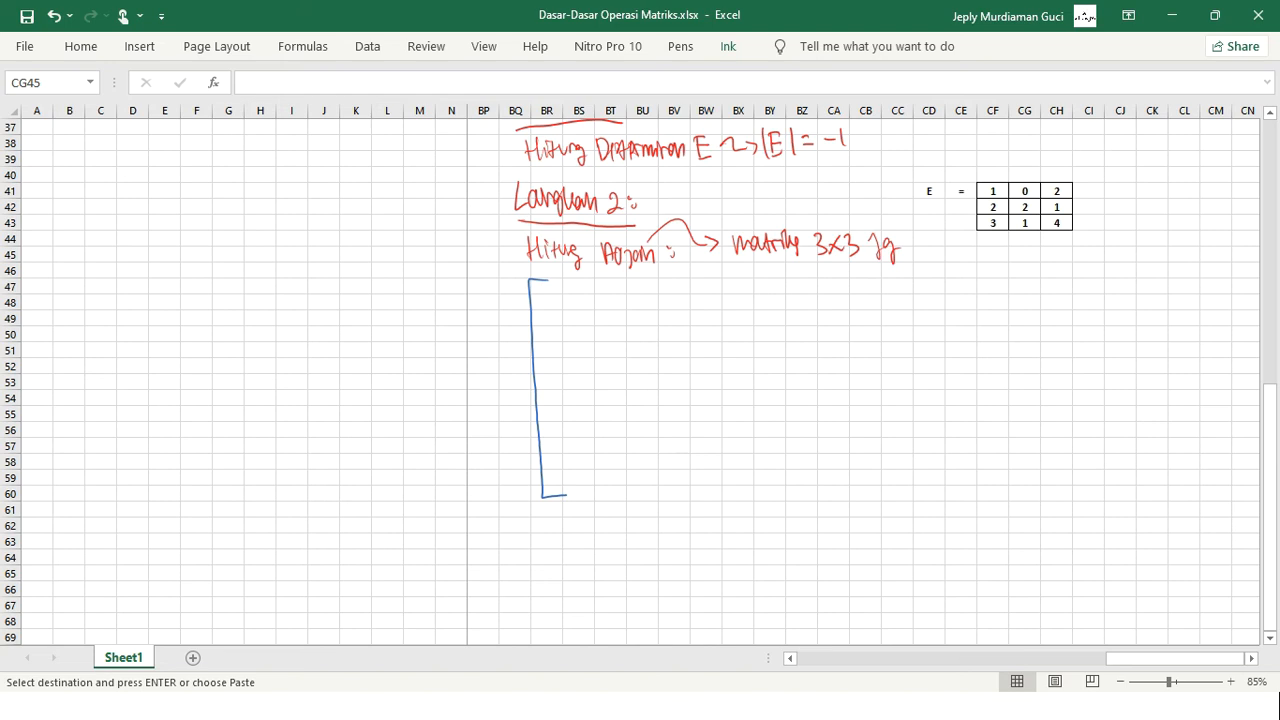
pyautogui.moveTo(833, 282)
pyautogui.mouseDown()
pyautogui.moveTo(846, 304)
pyautogui.moveTo(855, 490)
pyautogui.moveTo(838, 494)
pyautogui.mouseUp()
pyautogui.moveTo(575, 326); pyautogui.dragTo(804, 320)
pyautogui.moveTo(576, 397); pyautogui.dragTo(810, 399)
pyautogui.moveTo(576, 478); pyautogui.dragTo(821, 458)
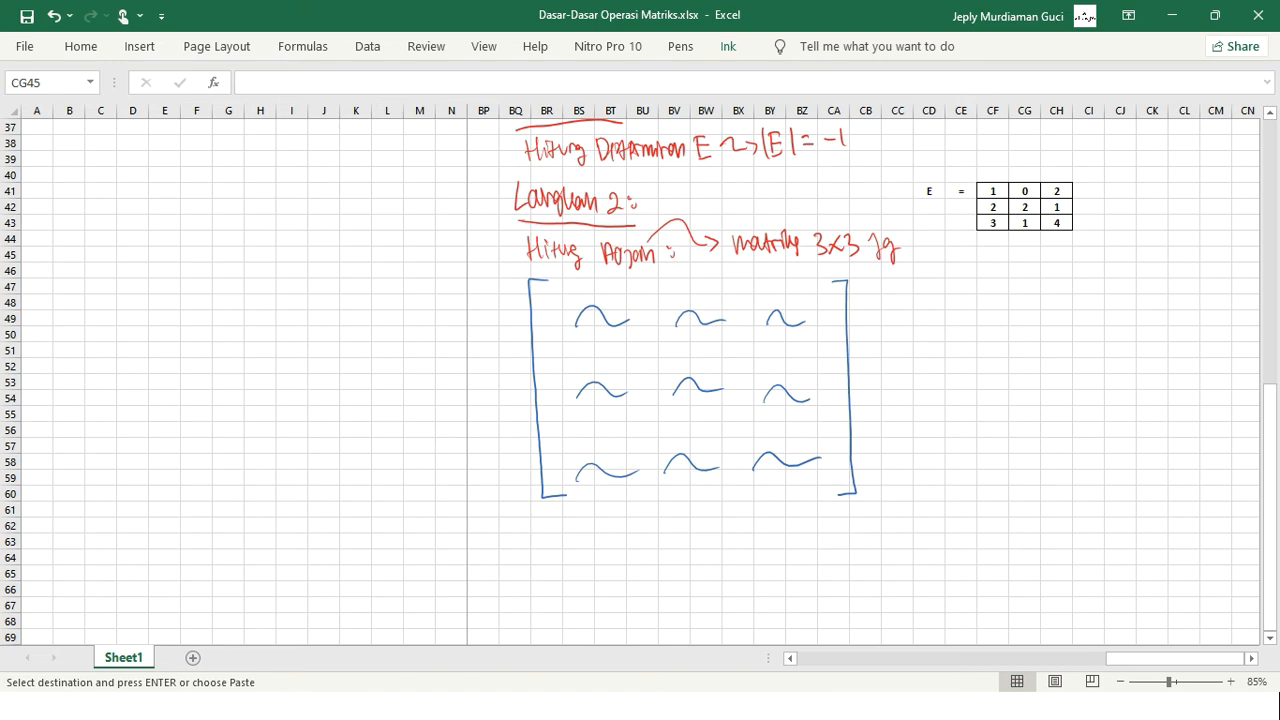
# Circle the placeholder in row 1, column 1 of the bracketed grid, and erase it together with the circles.
pyautogui.moveTo(614, 292)
pyautogui.mouseDown()
pyautogui.moveTo(590, 352)
pyautogui.moveTo(584, 325)
pyautogui.moveTo(624, 325)
pyautogui.mouseUp()
pyautogui.click(680, 47)
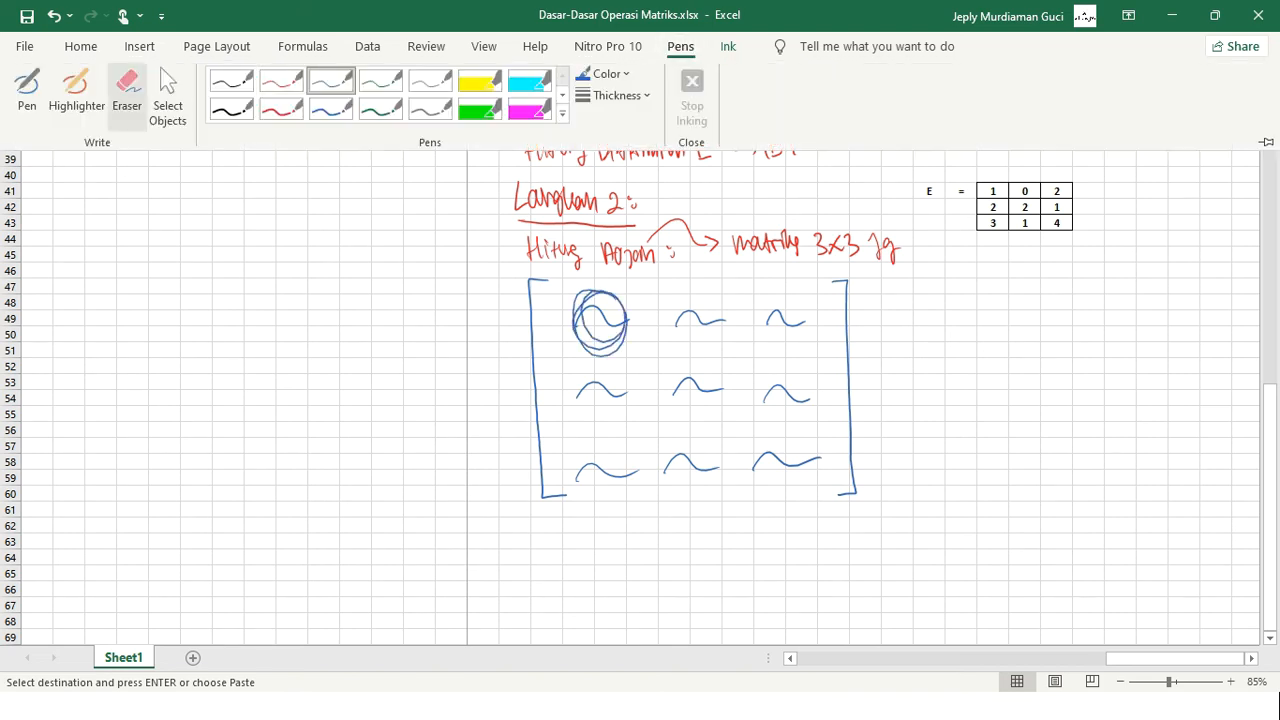
pyautogui.click(129, 84)
pyautogui.click(600, 315)
pyautogui.click(602, 343)
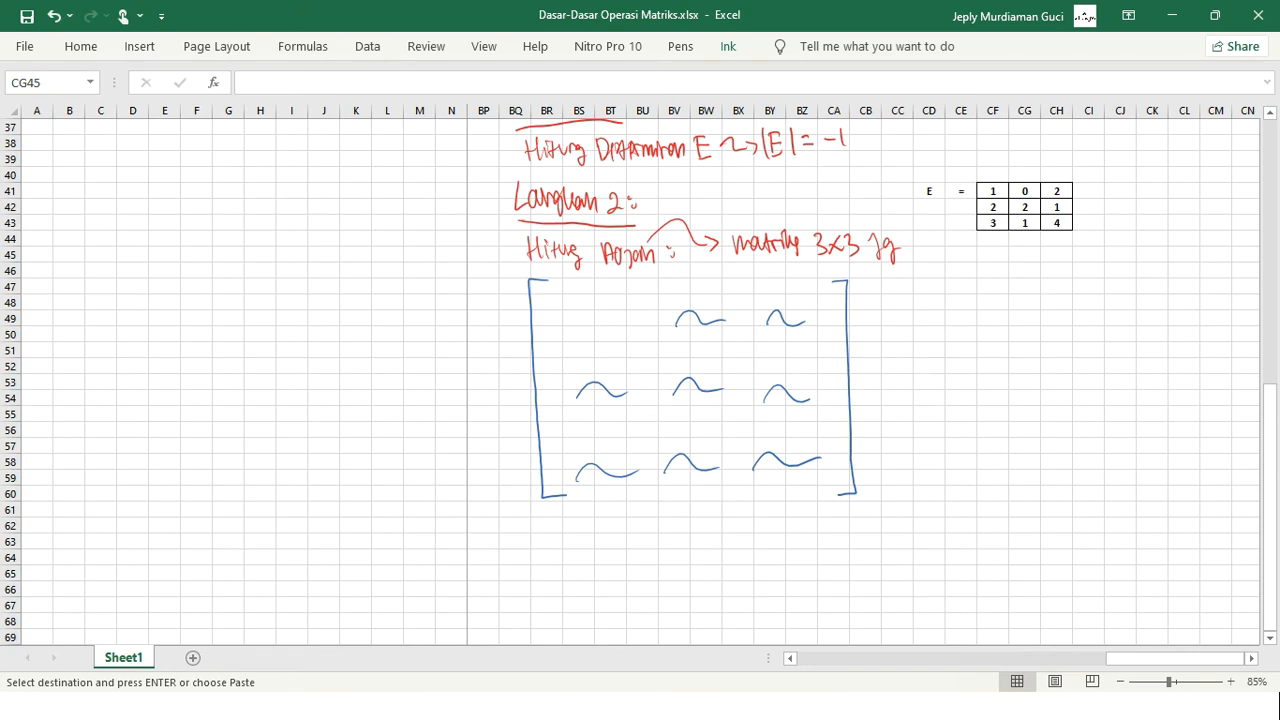
# Strike out row 1 and column 1 of the copied matrix E in blue and write the minor |2 1; 1 4| in the grid's first position.
pyautogui.click(680, 46)
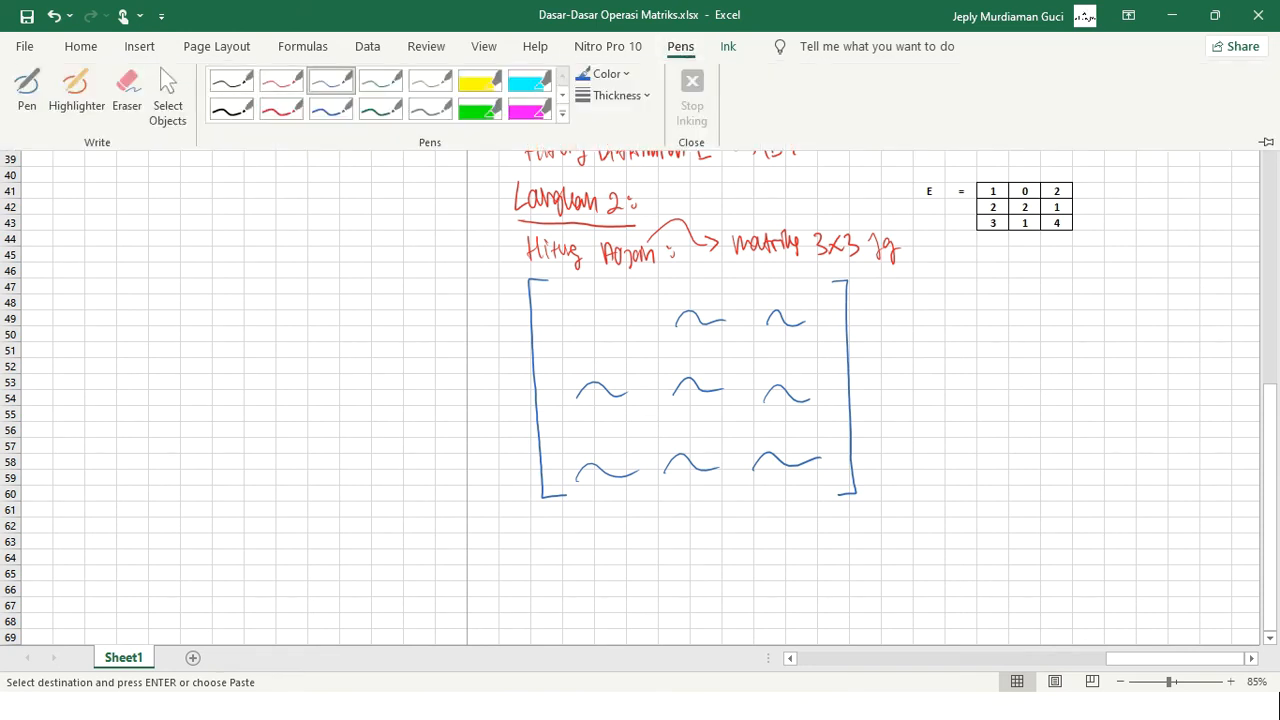
pyautogui.click(331, 81)
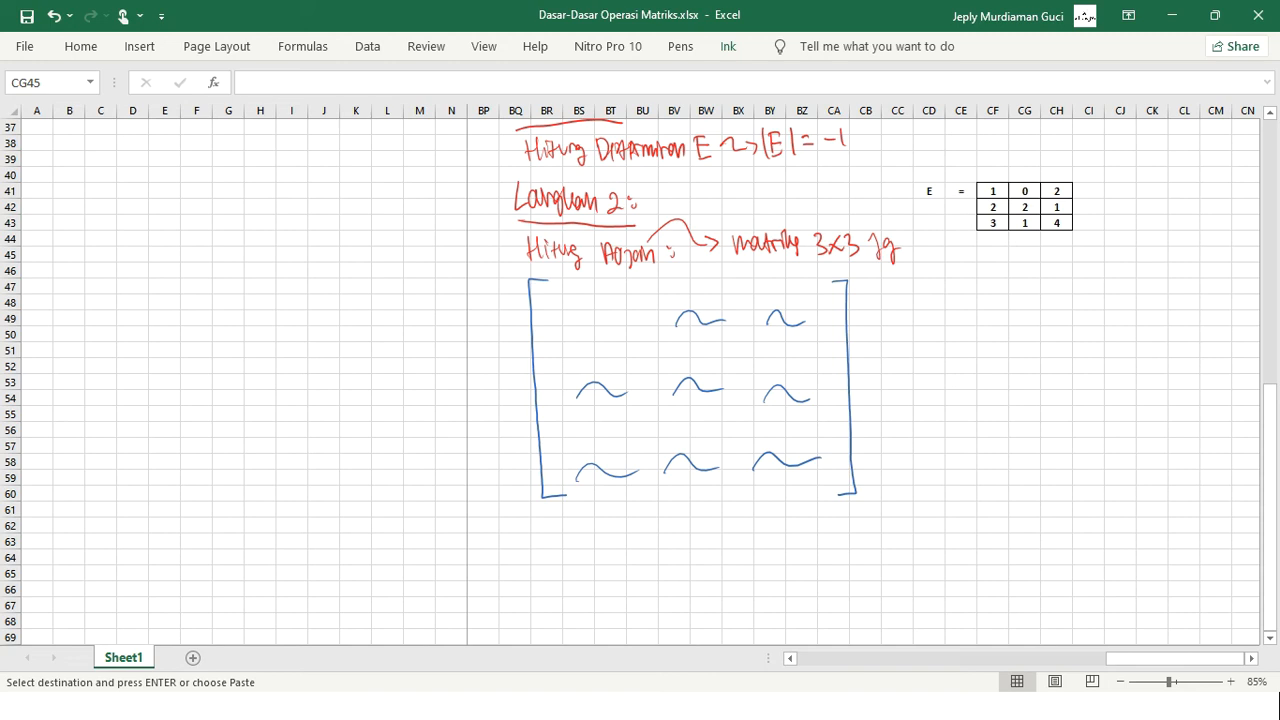
pyautogui.moveTo(567, 287); pyautogui.dragTo(574, 341)
pyautogui.moveTo(625, 291); pyautogui.dragTo(631, 338)
pyautogui.moveTo(995, 180)
pyautogui.mouseDown()
pyautogui.moveTo(982, 200)
pyautogui.moveTo(1004, 186)
pyautogui.moveTo(979, 180)
pyautogui.moveTo(986, 200)
pyautogui.mouseUp()
pyautogui.moveTo(992, 174)
pyautogui.mouseDown()
pyautogui.moveTo(995, 238)
pyautogui.moveTo(994, 175)
pyautogui.moveTo(1079, 192)
pyautogui.moveTo(994, 190)
pyautogui.moveTo(1080, 192)
pyautogui.mouseUp()
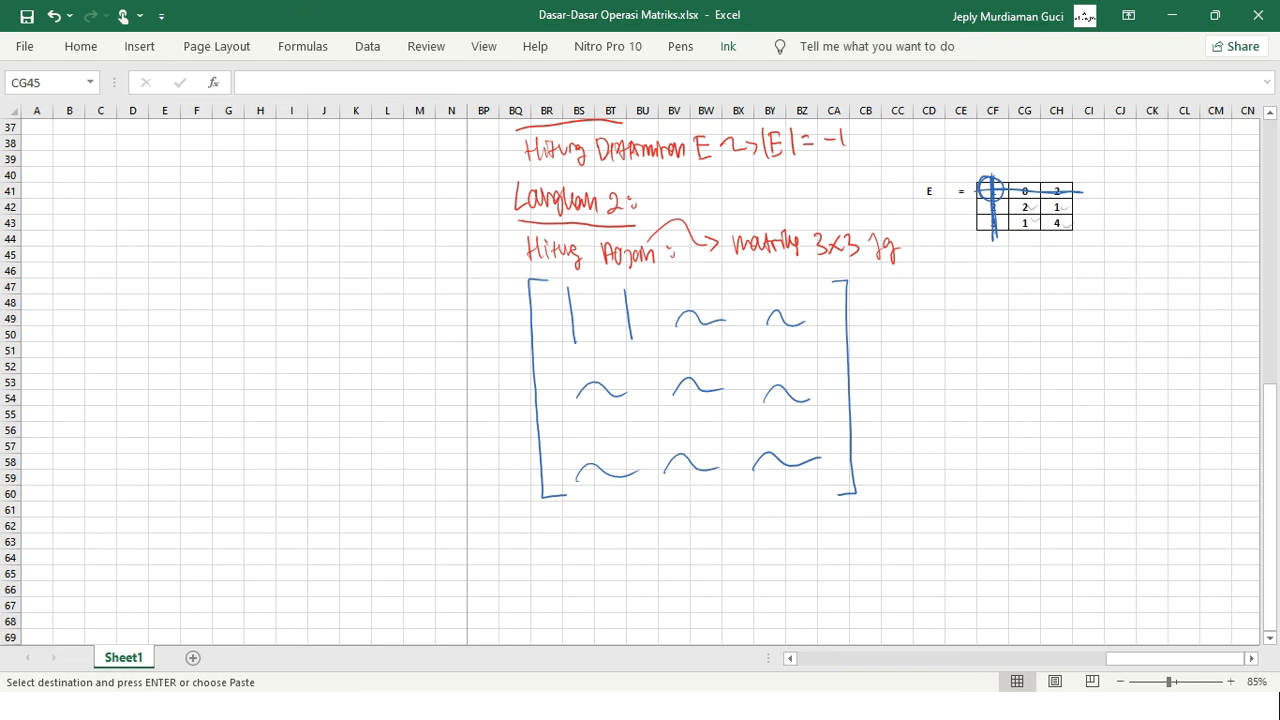
pyautogui.moveTo(581, 295); pyautogui.dragTo(591, 304)
pyautogui.moveTo(605, 315); pyautogui.dragTo(614, 325)
pyautogui.moveTo(616, 315); pyautogui.dragTo(617, 335)
# Erase the grid's centre placeholder and the strike-out marks on the copied matrix E.
pyautogui.click(680, 46)
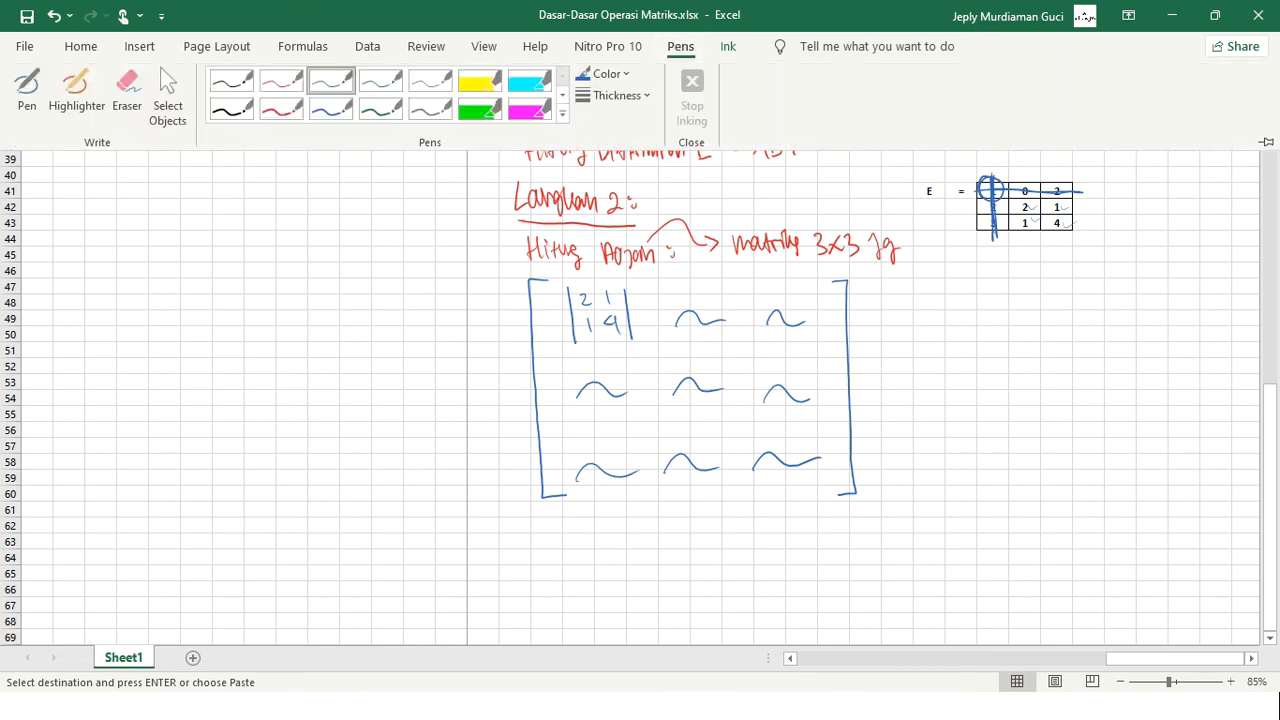
pyautogui.click(127, 95)
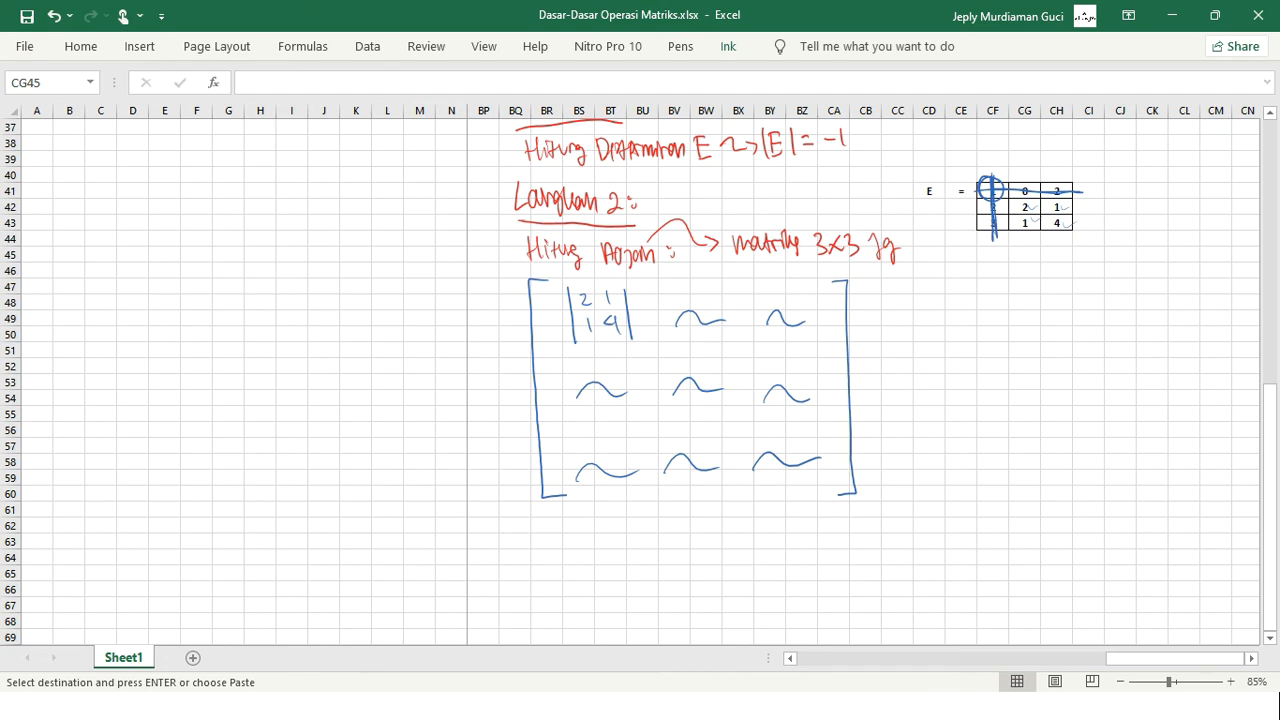
pyautogui.click(698, 386)
pyautogui.click(992, 191)
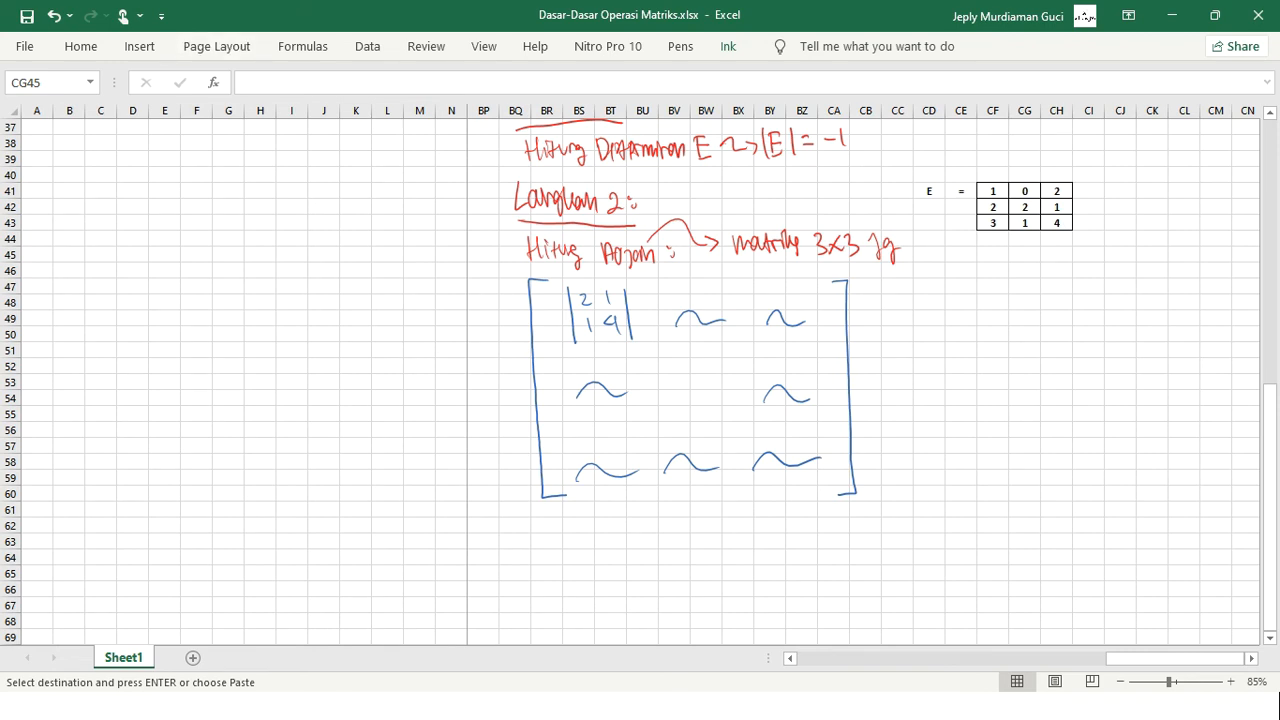
# In blue ink, circle the centre entry 2 of the copied matrix E and strike out its row 2 and column 2.
pyautogui.click(680, 46)
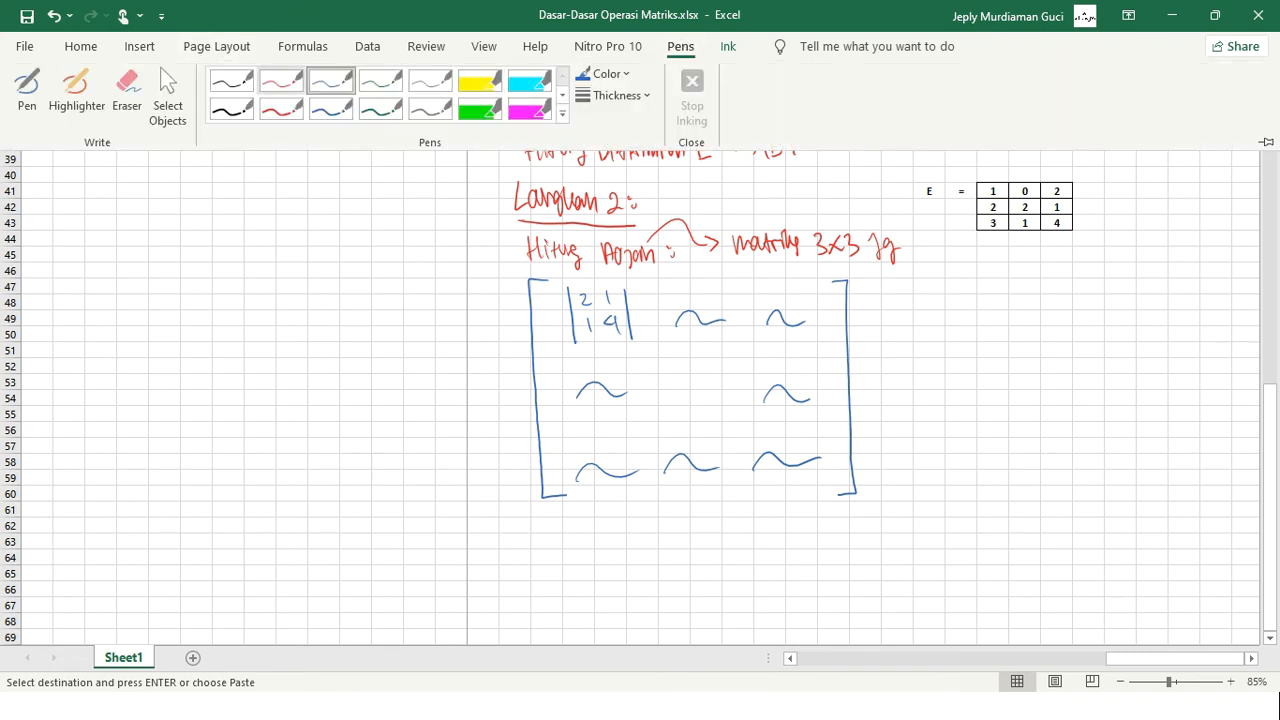
pyautogui.click(338, 82)
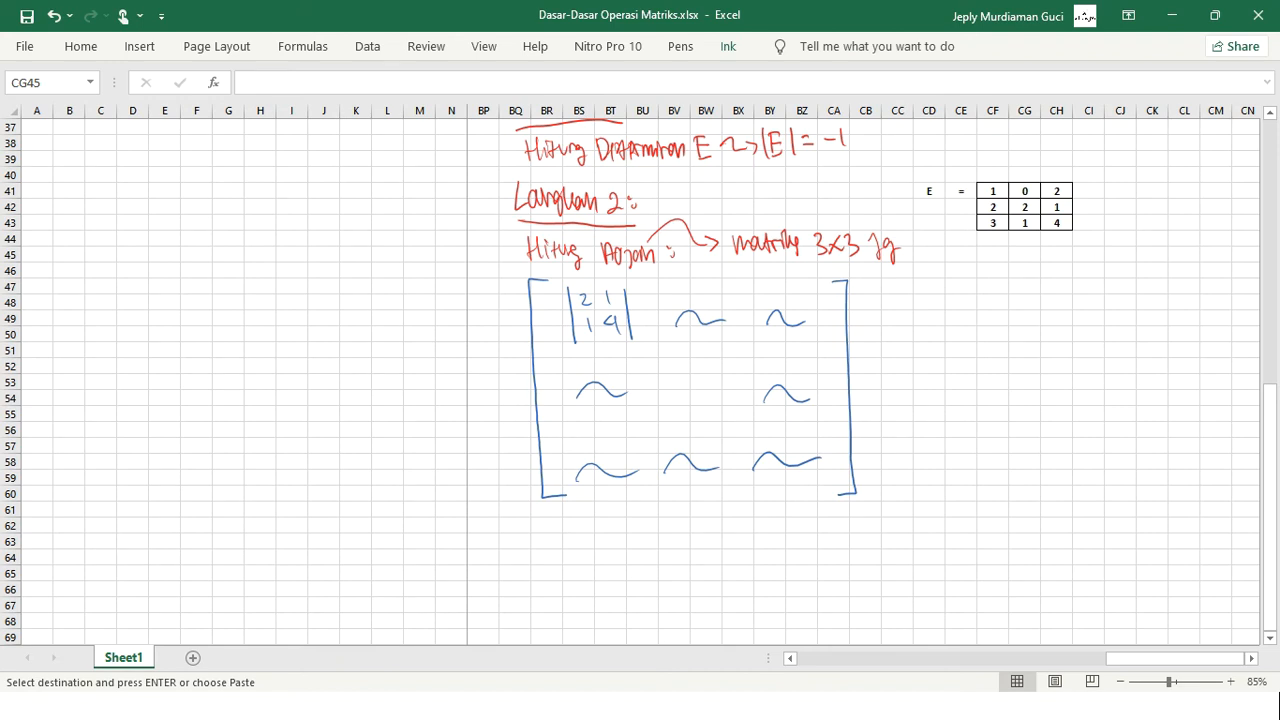
pyautogui.moveTo(1024, 200)
pyautogui.mouseDown()
pyautogui.moveTo(1015, 214)
pyautogui.moveTo(1030, 213)
pyautogui.mouseUp()
pyautogui.moveTo(984, 208); pyautogui.dragTo(1033, 208)
pyautogui.moveTo(1025, 208); pyautogui.dragTo(1026, 236)
pyautogui.moveTo(1024, 185); pyautogui.dragTo(1026, 235)
pyautogui.moveTo(1022, 185)
pyautogui.mouseDown()
pyautogui.moveTo(1024, 208)
pyautogui.moveTo(1000, 210)
pyautogui.moveTo(1056, 208)
pyautogui.mouseUp()
pyautogui.moveTo(982, 205); pyautogui.dragTo(1064, 214)
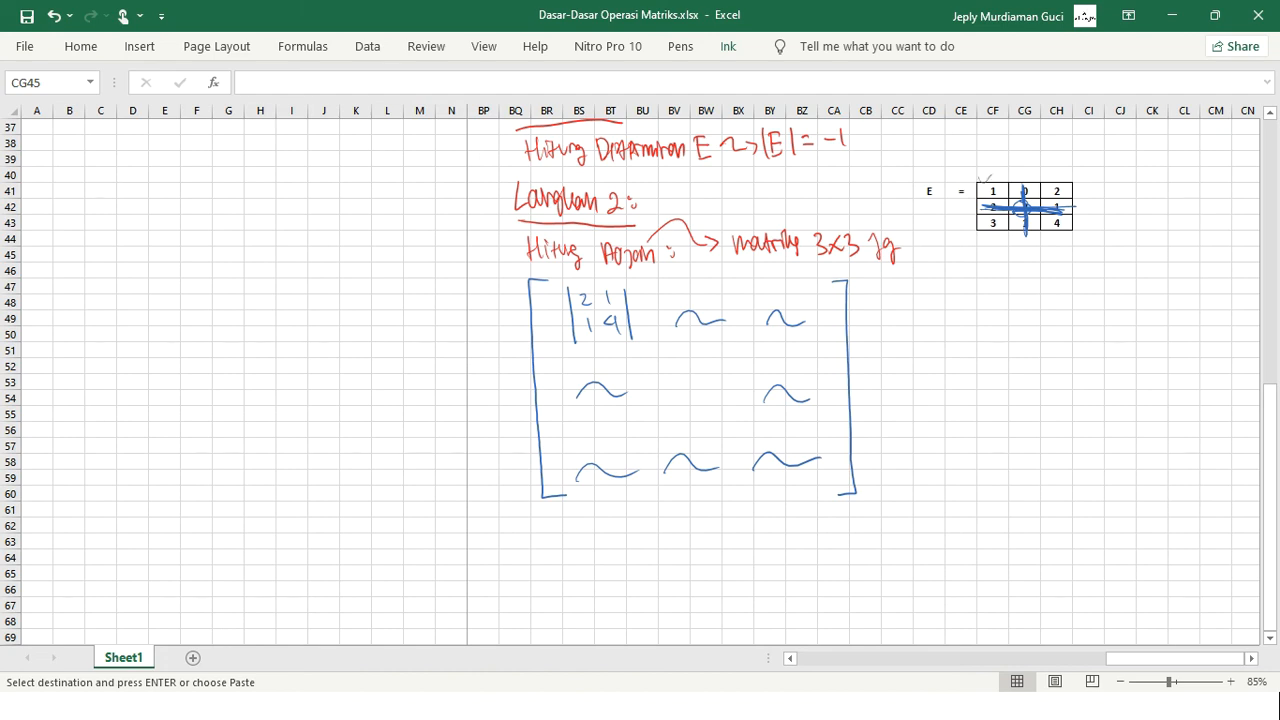
# Tick the corner entries of the copied matrix E and write the minor |1 2; 3 4| in the grid's centre position.
pyautogui.moveTo(1070, 216); pyautogui.dragTo(1083, 212)
pyautogui.moveTo(666, 366)
pyautogui.mouseDown()
pyautogui.moveTo(673, 418)
pyautogui.moveTo(682, 384)
pyautogui.moveTo(690, 410)
pyautogui.moveTo(712, 380)
pyautogui.moveTo(712, 412)
pyautogui.mouseUp()
pyautogui.moveTo(725, 367); pyautogui.dragTo(729, 418)
# Erase all the remaining wavy placeholders from the bracketed grid.
pyautogui.click(680, 46)
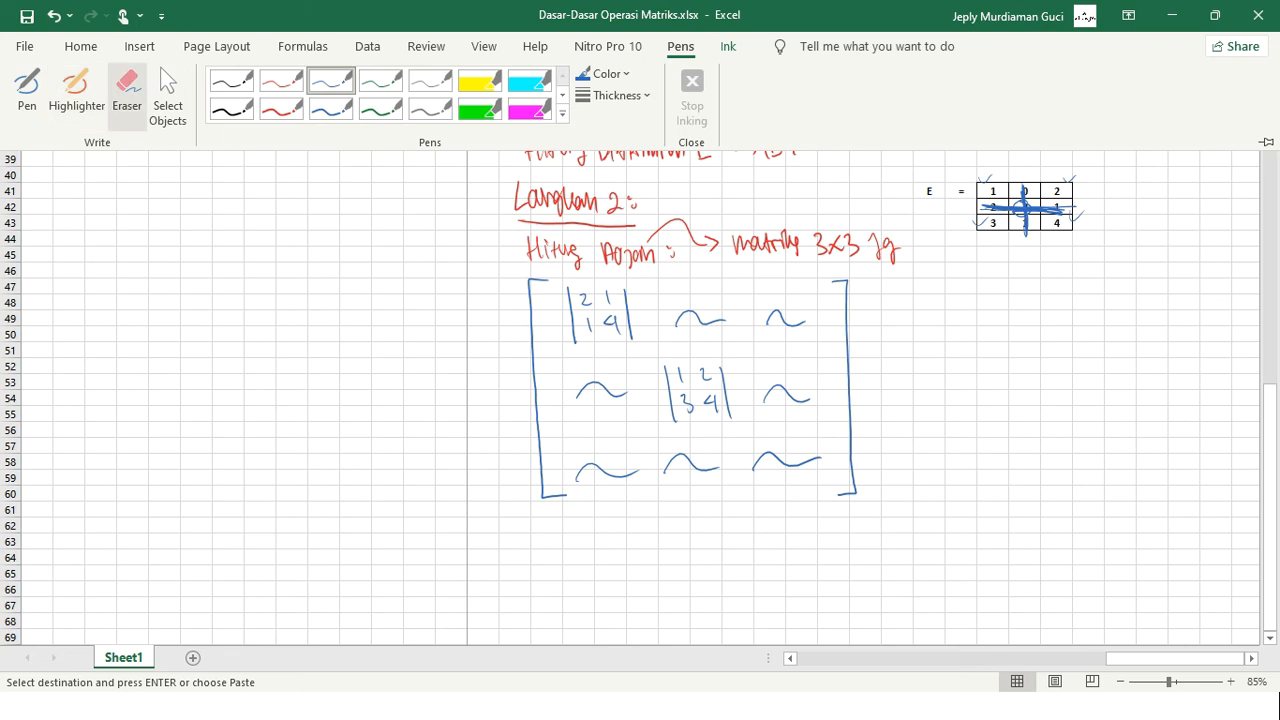
pyautogui.click(127, 90)
pyautogui.moveTo(602, 386)
pyautogui.mouseDown()
pyautogui.moveTo(606, 474)
pyautogui.moveTo(820, 461)
pyautogui.mouseUp()
pyautogui.moveTo(787, 396)
pyautogui.mouseDown()
pyautogui.moveTo(786, 318)
pyautogui.moveTo(700, 318)
pyautogui.mouseUp()
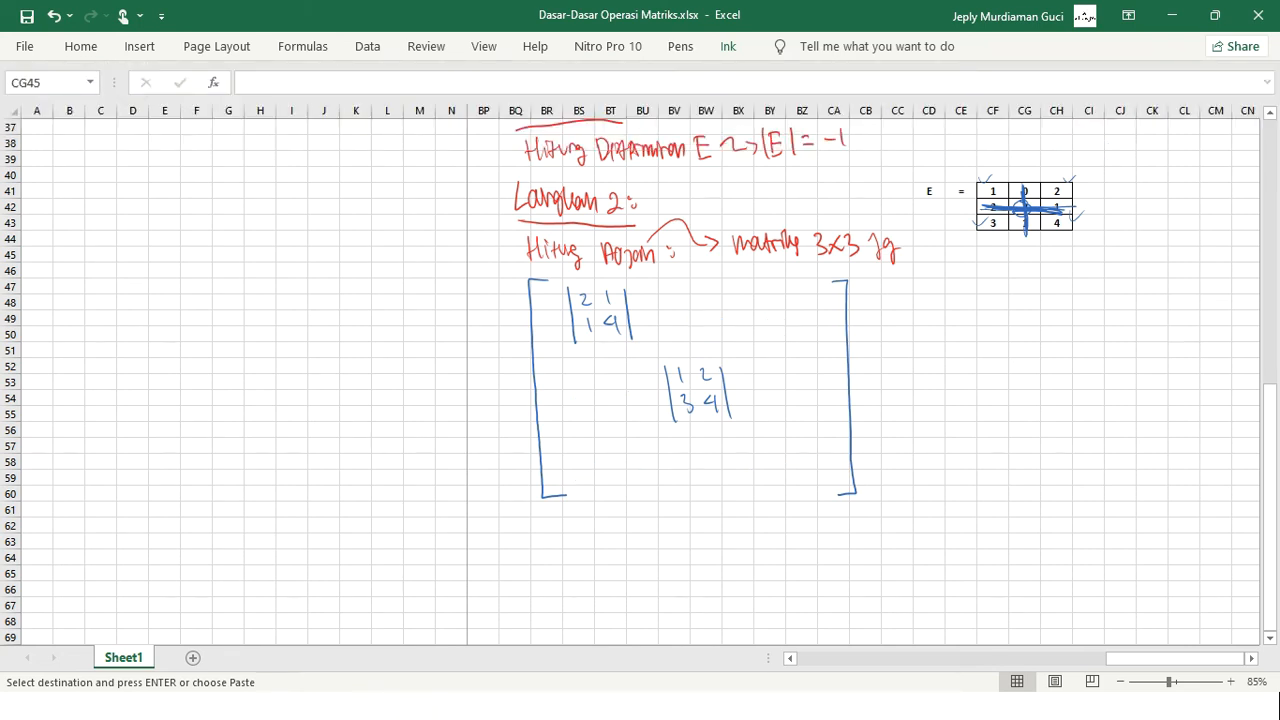
# In blue ink, complete the grid's first row with the minors |2 1; 3 4| and |2 2; 3 1|.
pyautogui.click(680, 46)
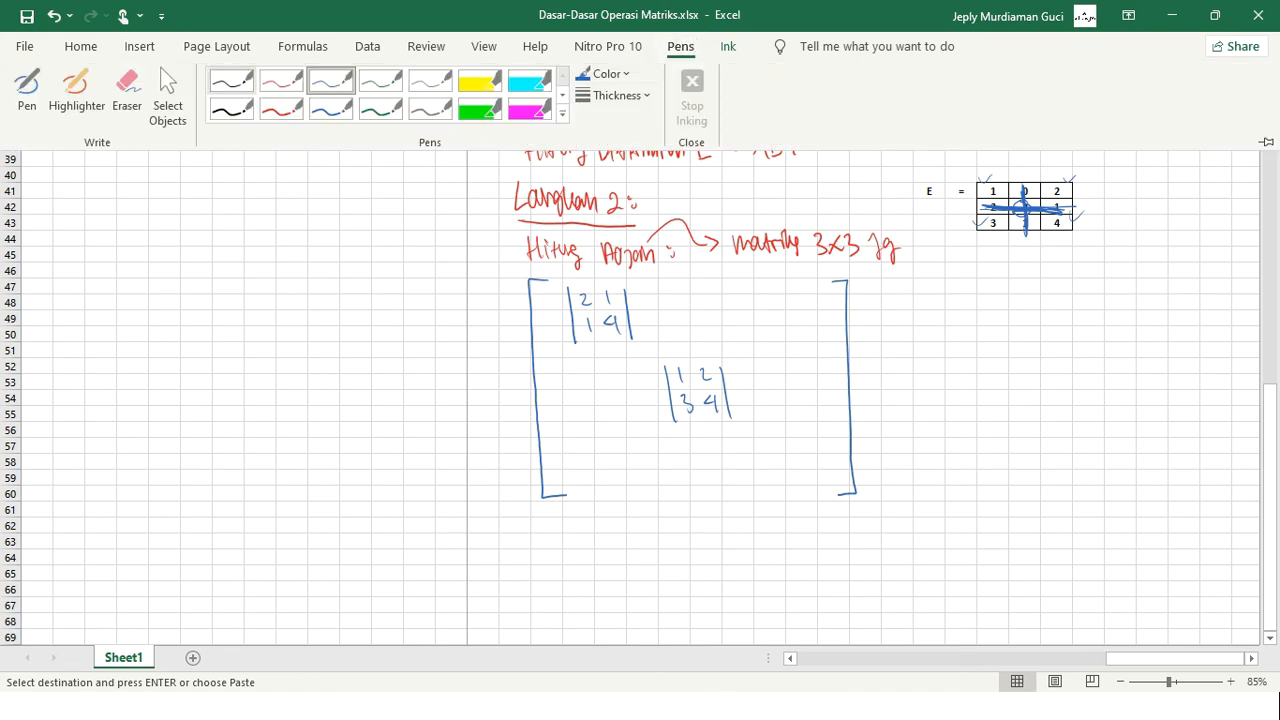
pyautogui.click(333, 80)
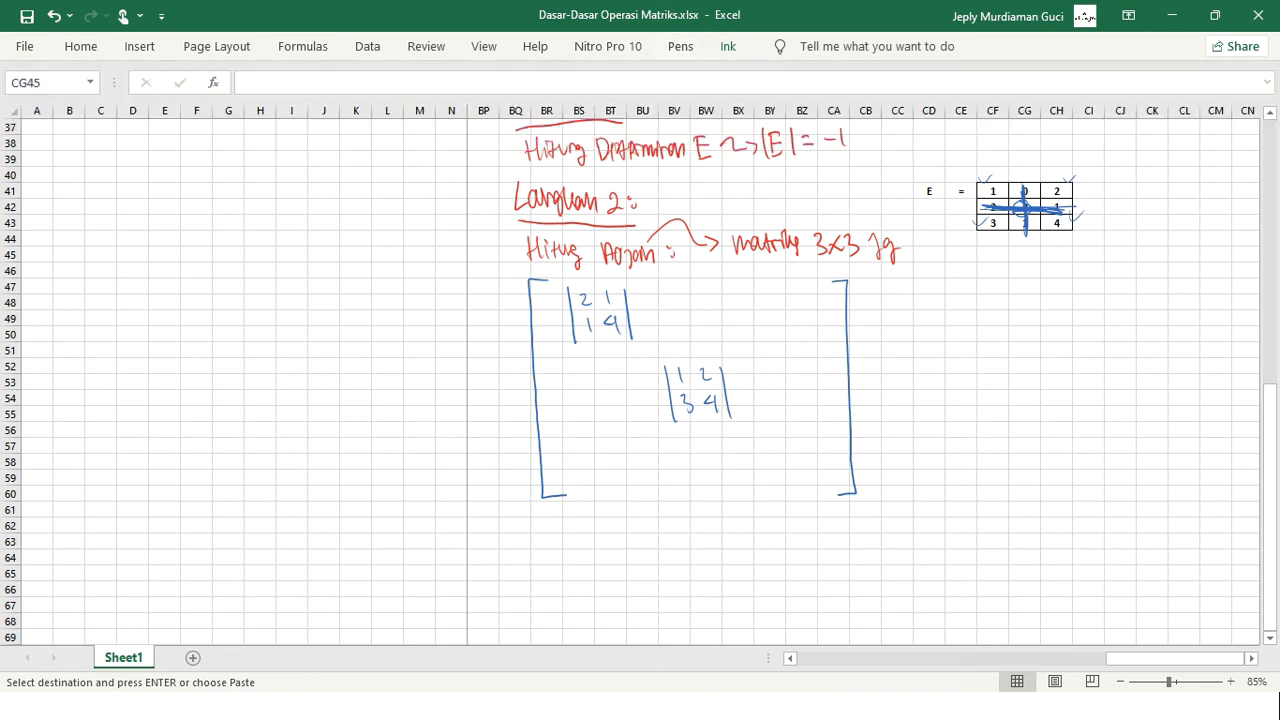
pyautogui.moveTo(665, 291); pyautogui.dragTo(671, 342)
pyautogui.moveTo(681, 297)
pyautogui.mouseDown()
pyautogui.moveTo(690, 338)
pyautogui.moveTo(726, 345)
pyautogui.mouseUp()
pyautogui.moveTo(764, 294)
pyautogui.mouseDown()
pyautogui.moveTo(777, 306)
pyautogui.moveTo(773, 340)
pyautogui.moveTo(805, 305)
pyautogui.moveTo(805, 339)
pyautogui.moveTo(766, 350)
pyautogui.mouseUp()
pyautogui.moveTo(815, 291); pyautogui.dragTo(819, 349)
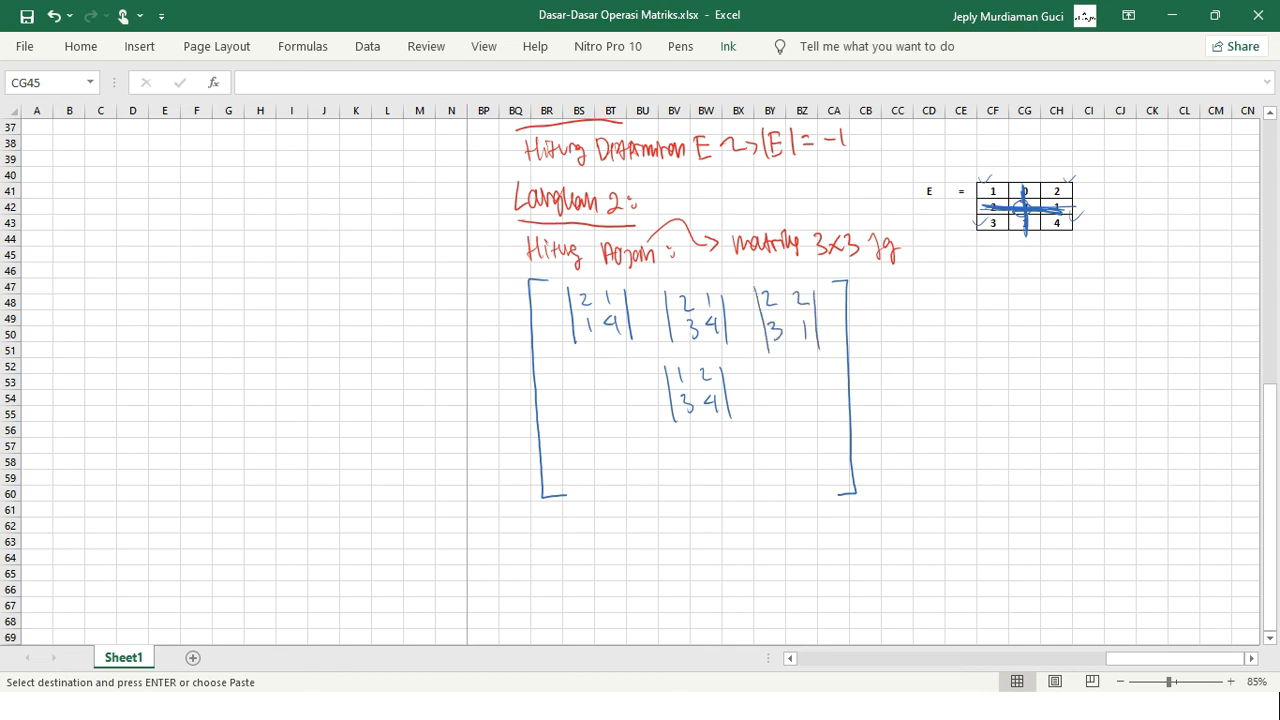
# Complete the grid's second row with the minors |0 2; 1 4| and |1 0; 3 1|.
pyautogui.moveTo(590, 375)
pyautogui.mouseDown()
pyautogui.moveTo(626, 387)
pyautogui.moveTo(596, 420)
pyautogui.moveTo(620, 420)
pyautogui.mouseUp()
pyautogui.moveTo(636, 375); pyautogui.dragTo(637, 422)
pyautogui.moveTo(573, 372); pyautogui.dragTo(586, 438)
pyautogui.moveTo(780, 388); pyautogui.dragTo(790, 410)
pyautogui.moveTo(804, 367)
pyautogui.mouseDown()
pyautogui.moveTo(821, 415)
pyautogui.moveTo(773, 419)
pyautogui.mouseUp()
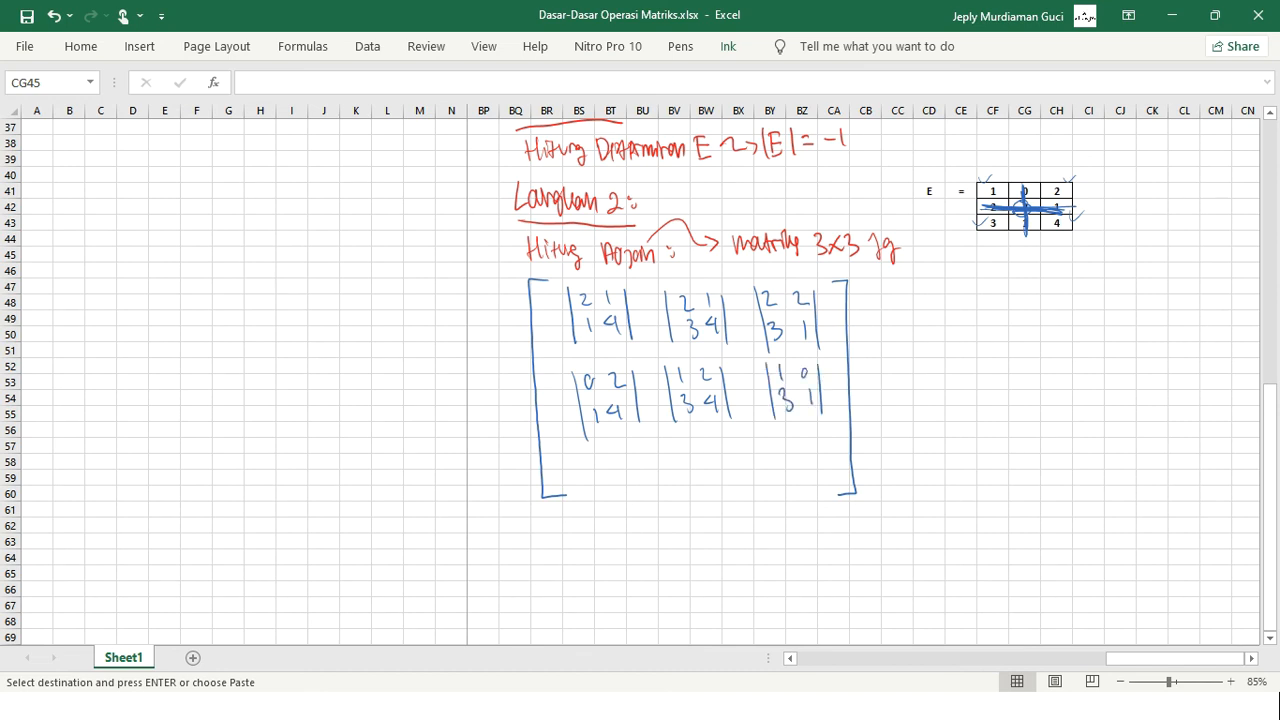
# Fill the grid's third row with the minors |0 2; 2 1|, |1 2; 2 1| and |1 0; 2 2|.
pyautogui.moveTo(602, 456)
pyautogui.mouseDown()
pyautogui.moveTo(601, 470)
pyautogui.moveTo(630, 472)
pyautogui.moveTo(620, 499)
pyautogui.mouseUp()
pyautogui.moveTo(631, 485); pyautogui.dragTo(632, 501)
pyautogui.moveTo(588, 460); pyautogui.dragTo(603, 516)
pyautogui.moveTo(644, 454); pyautogui.dragTo(654, 502)
pyautogui.moveTo(697, 452)
pyautogui.mouseDown()
pyautogui.moveTo(698, 468)
pyautogui.moveTo(722, 463)
pyautogui.moveTo(711, 493)
pyautogui.moveTo(722, 493)
pyautogui.moveTo(688, 512)
pyautogui.moveTo(737, 498)
pyautogui.mouseUp()
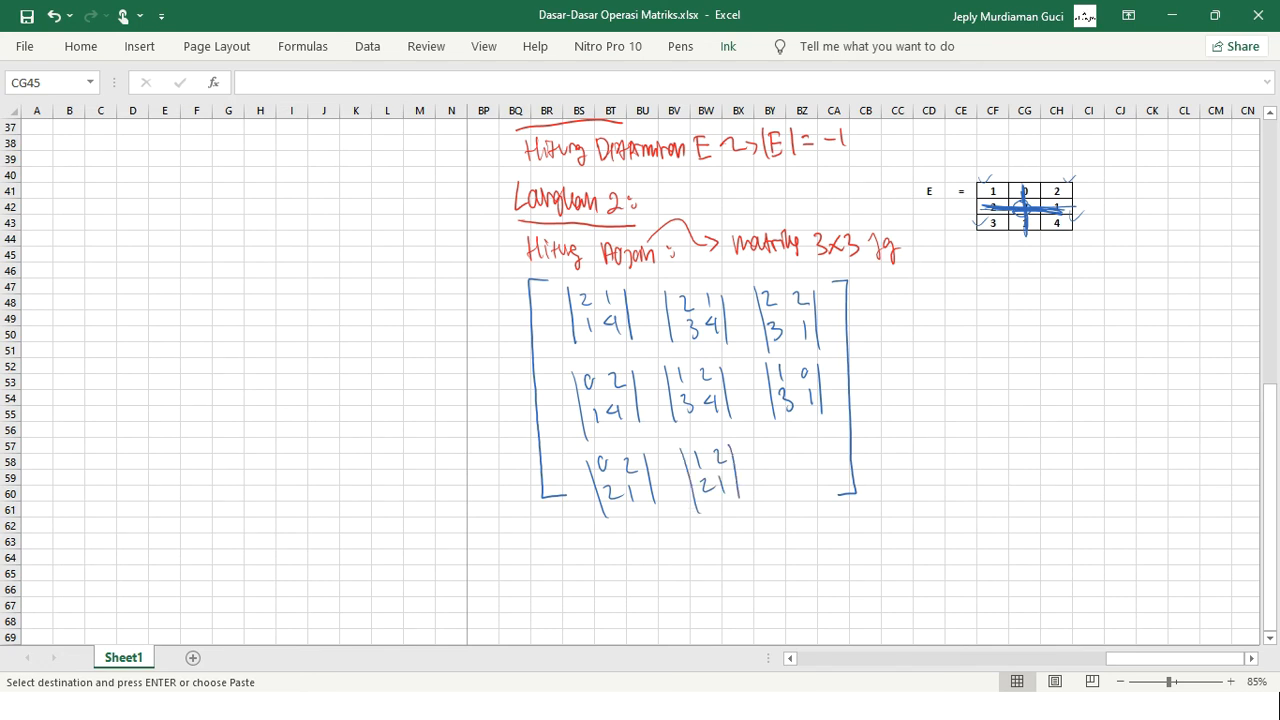
pyautogui.moveTo(787, 446)
pyautogui.mouseDown()
pyautogui.moveTo(798, 485)
pyautogui.moveTo(809, 447)
pyautogui.moveTo(826, 482)
pyautogui.mouseUp()
pyautogui.moveTo(826, 434); pyautogui.dragTo(831, 488)
pyautogui.moveTo(786, 440); pyautogui.dragTo(780, 492)
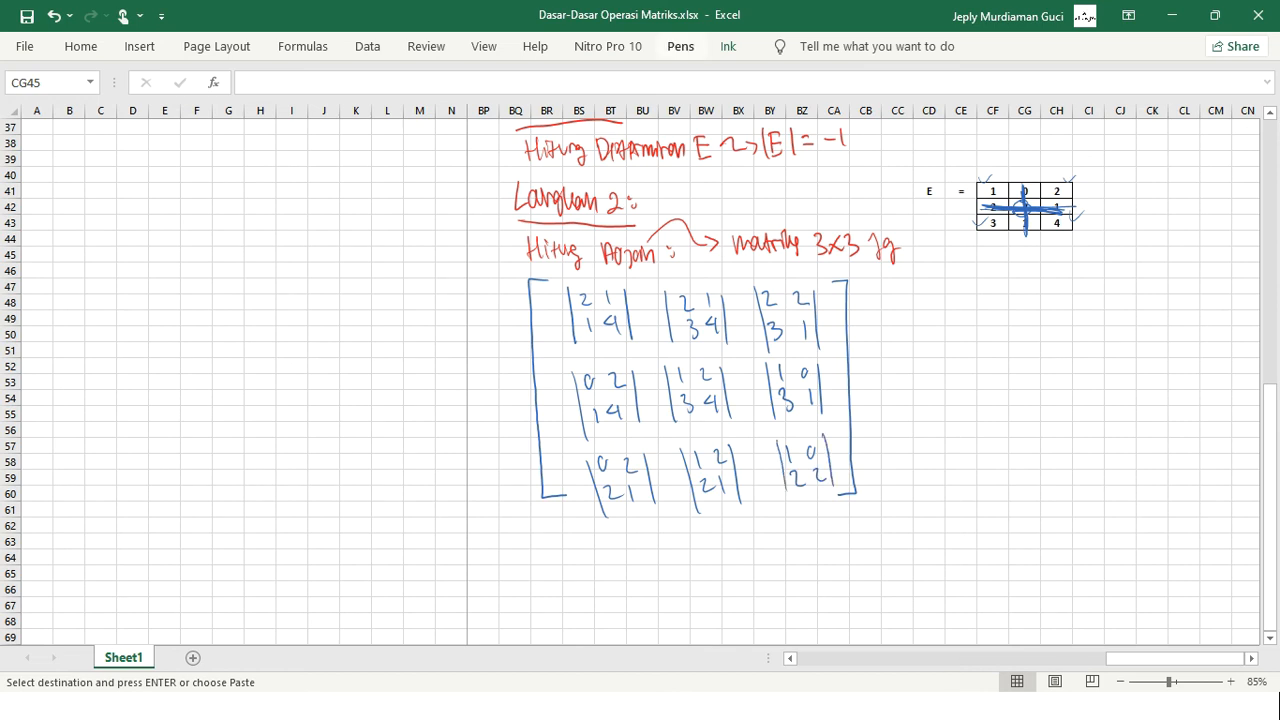
# In red ink, put alternating cofactor signs before the nine minors: + − +, − + −, + − +.
pyautogui.click(680, 46)
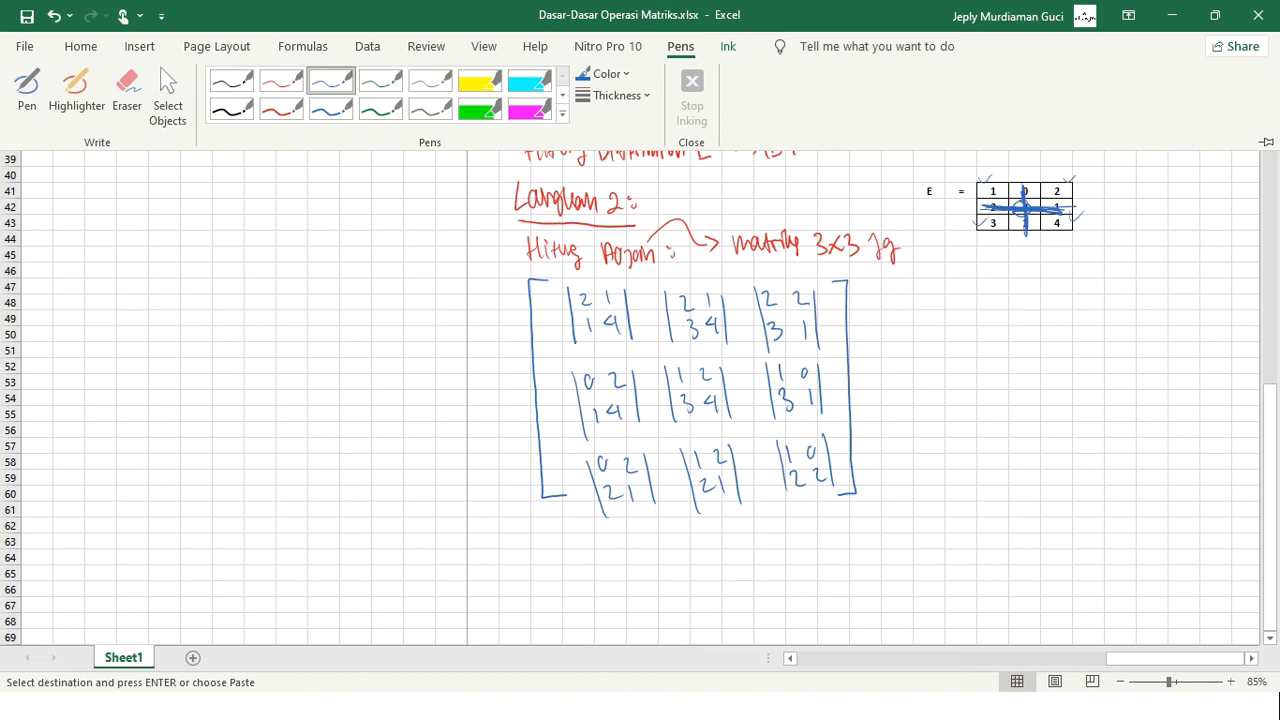
pyautogui.click(288, 75)
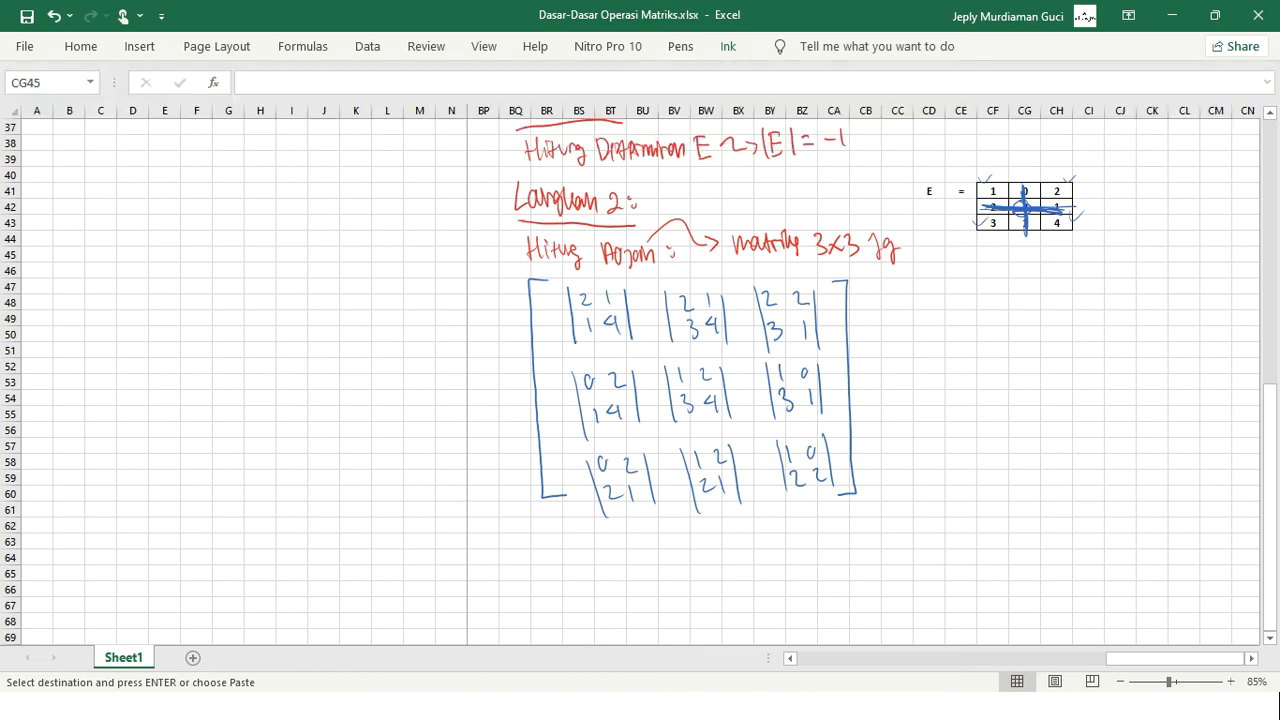
pyautogui.moveTo(555, 301)
pyautogui.mouseDown()
pyautogui.moveTo(554, 329)
pyautogui.moveTo(566, 313)
pyautogui.moveTo(660, 315)
pyautogui.mouseUp()
pyautogui.moveTo(745, 302)
pyautogui.mouseDown()
pyautogui.moveTo(744, 321)
pyautogui.moveTo(752, 313)
pyautogui.mouseUp()
pyautogui.moveTo(552, 404); pyautogui.dragTo(566, 402)
pyautogui.moveTo(657, 386)
pyautogui.mouseDown()
pyautogui.moveTo(656, 406)
pyautogui.moveTo(668, 397)
pyautogui.mouseUp()
pyautogui.moveTo(748, 393); pyautogui.dragTo(766, 391)
pyautogui.moveTo(572, 467); pyautogui.dragTo(571, 489)
pyautogui.moveTo(566, 479); pyautogui.dragTo(577, 478)
pyautogui.moveTo(672, 474); pyautogui.dragTo(686, 472)
pyautogui.moveTo(770, 455)
pyautogui.mouseDown()
pyautogui.moveTo(768, 473)
pyautogui.moveTo(781, 464)
pyautogui.mouseUp()
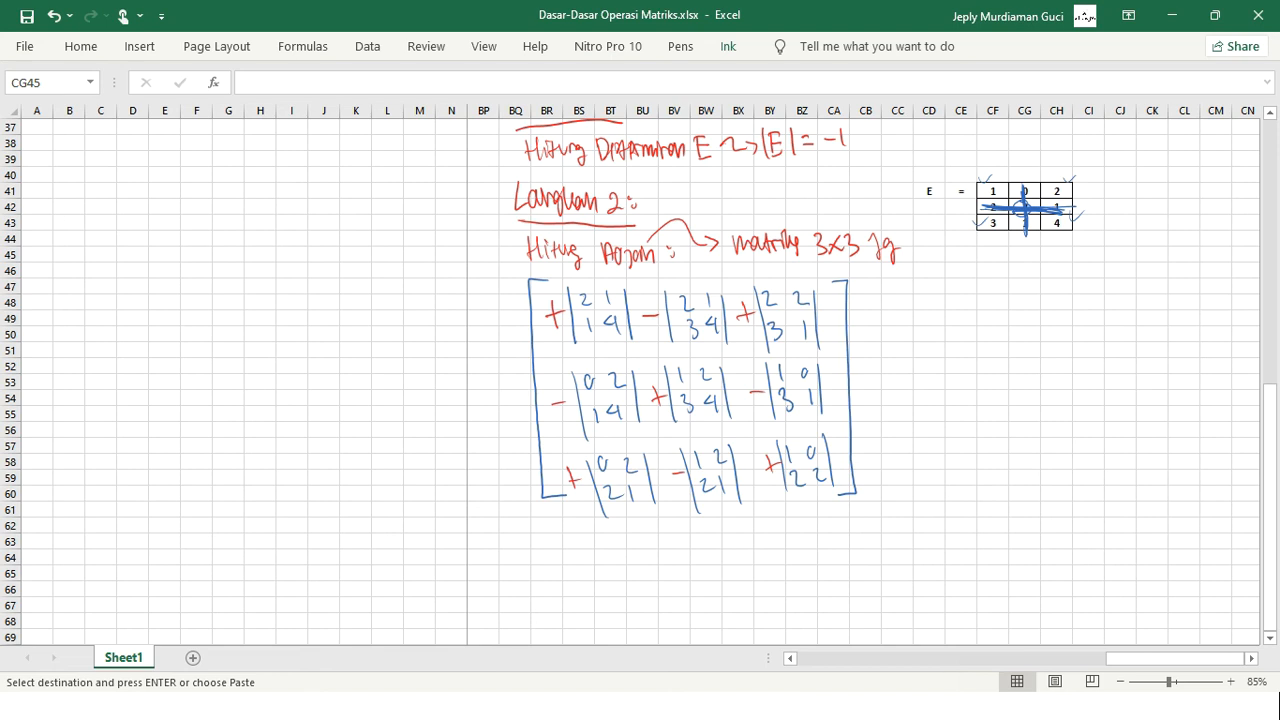
# In blue ink, add a transpose superscript "t" to the cofactor matrix, followed by an equals sign and an opening bracket.
pyautogui.click(680, 46)
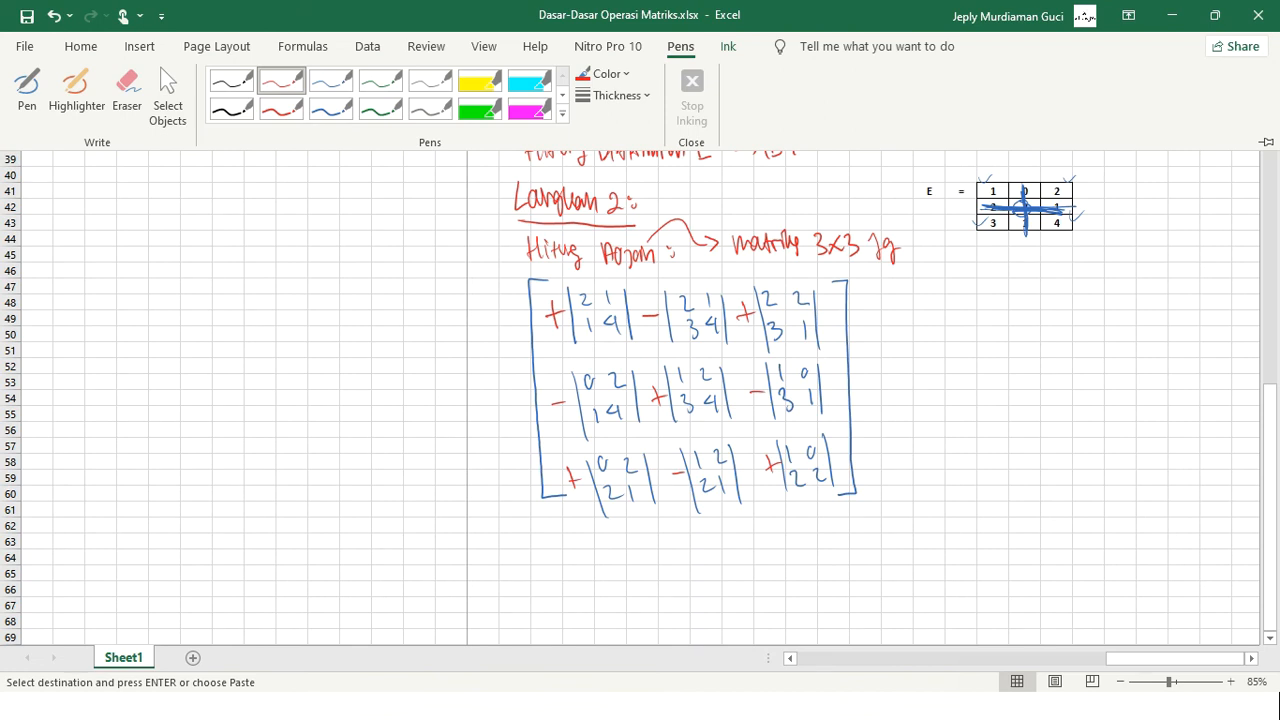
pyautogui.click(958, 315)
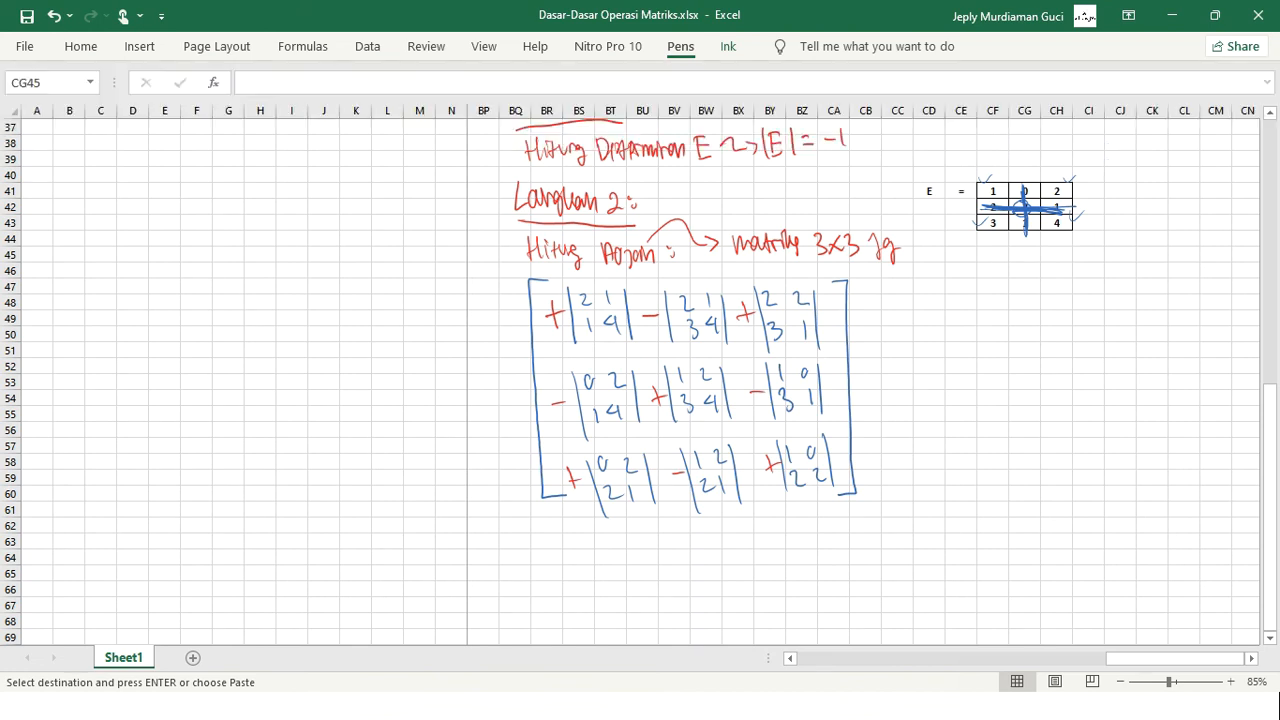
pyautogui.click(680, 46)
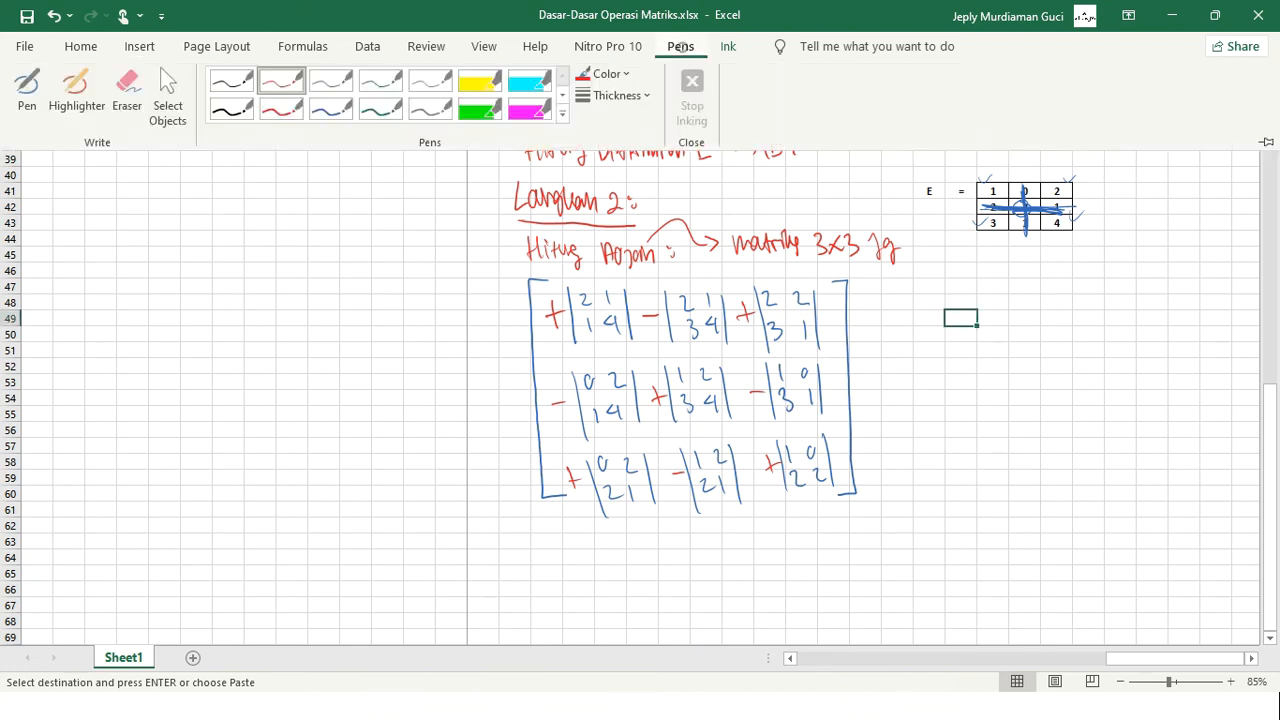
pyautogui.click(331, 80)
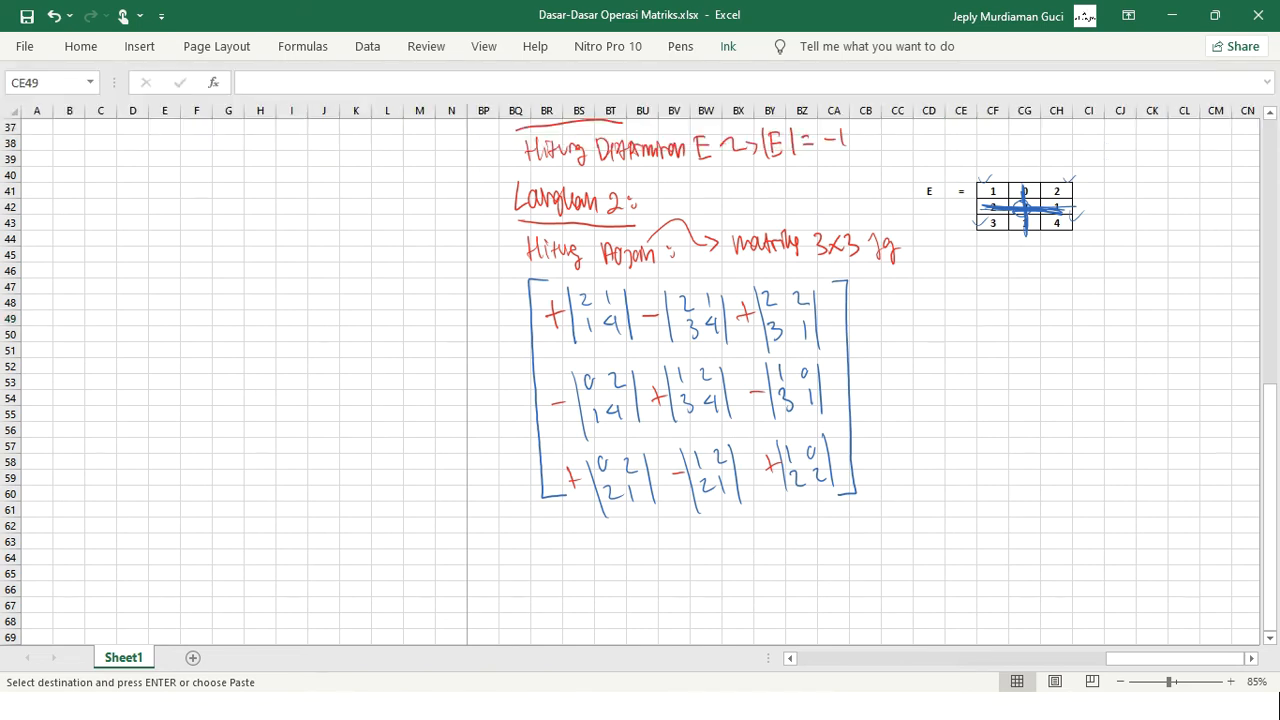
pyautogui.moveTo(872, 291); pyautogui.dragTo(882, 303)
pyautogui.moveTo(869, 295); pyautogui.dragTo(886, 292)
pyautogui.moveTo(890, 372); pyautogui.dragTo(910, 378)
pyautogui.moveTo(950, 300)
pyautogui.mouseDown()
pyautogui.moveTo(937, 412)
pyautogui.moveTo(964, 438)
pyautogui.mouseUp()
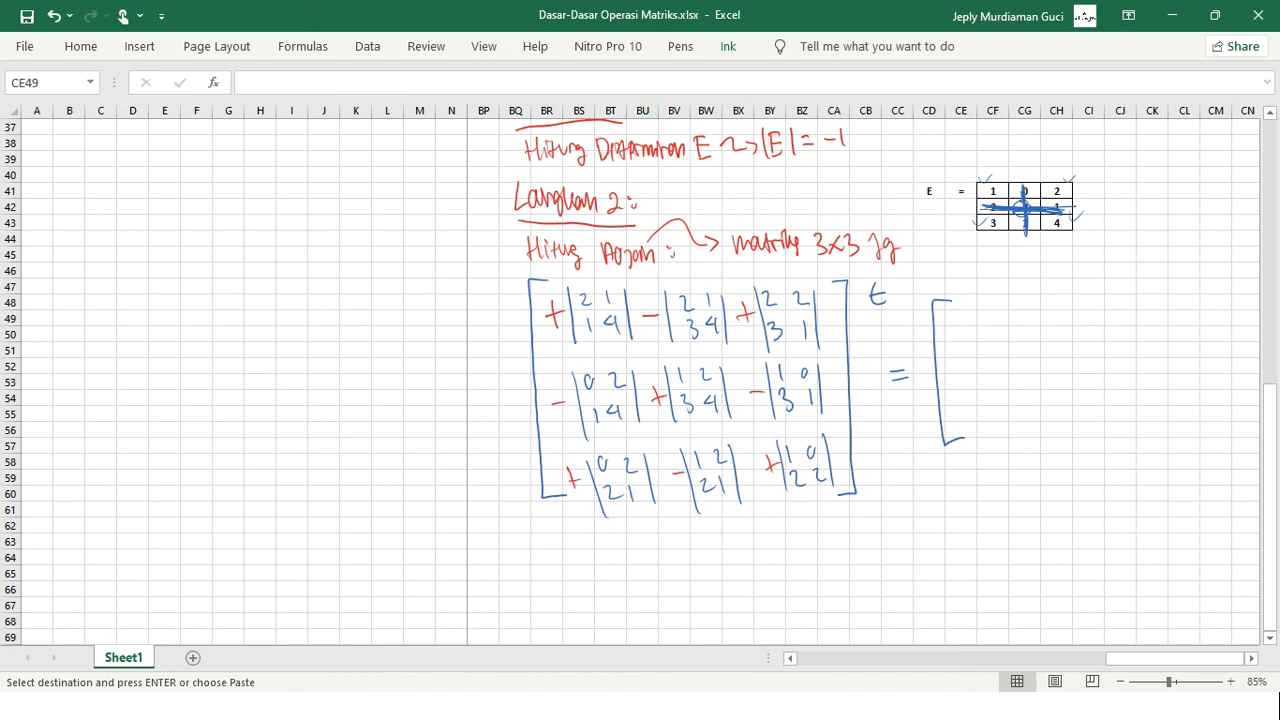
# Mark the cross-products on the first minor and write the first cofactor row 7, −5, −4 inside the new bracket.
pyautogui.moveTo(578, 289)
pyautogui.mouseDown()
pyautogui.moveTo(592, 320)
pyautogui.moveTo(626, 336)
pyautogui.moveTo(586, 292)
pyautogui.moveTo(586, 346)
pyautogui.moveTo(616, 284)
pyautogui.mouseUp()
pyautogui.moveTo(962, 314); pyautogui.dragTo(968, 334)
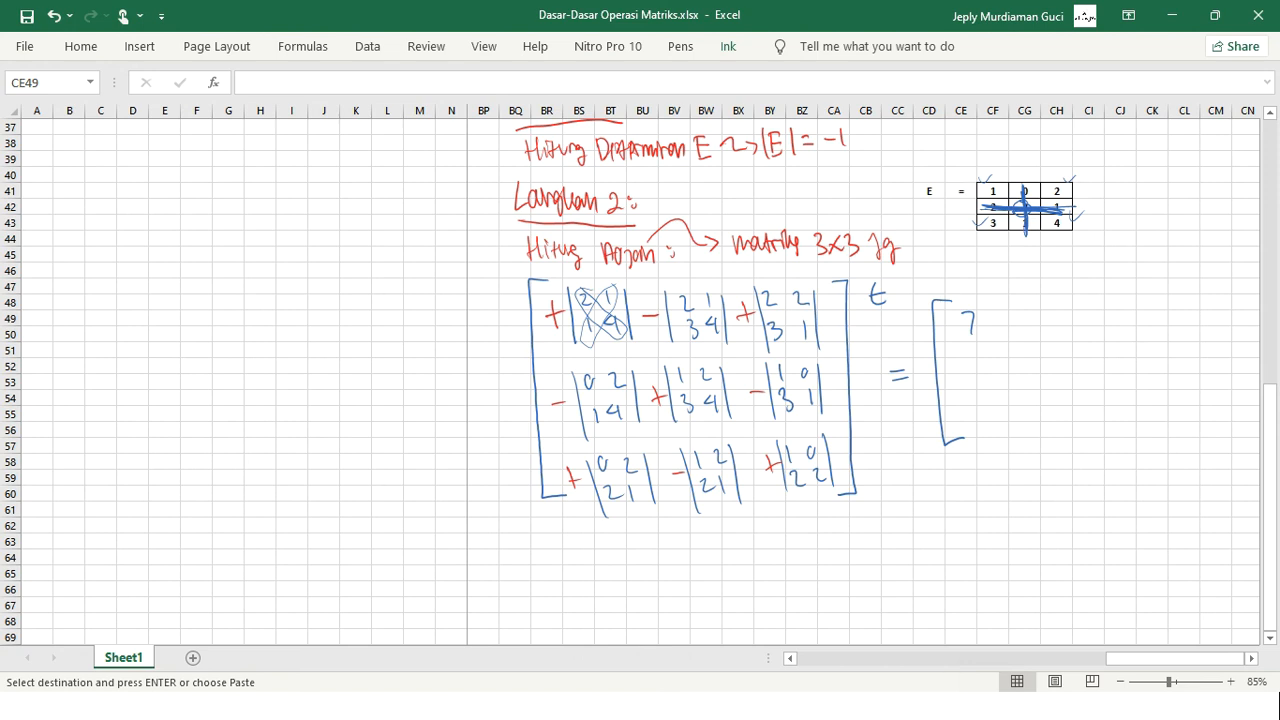
pyautogui.moveTo(1018, 314); pyautogui.dragTo(1015, 330)
pyautogui.moveTo(1016, 312); pyautogui.dragTo(1029, 311)
pyautogui.moveTo(1003, 320); pyautogui.dragTo(1015, 320)
pyautogui.moveTo(1075, 312); pyautogui.dragTo(1080, 331)
# Write the cofactor rows 2, −2, −1 and −4, 3, 2, close the bracket and add a transpose superscript "t".
pyautogui.moveTo(963, 378)
pyautogui.mouseDown()
pyautogui.moveTo(970, 397)
pyautogui.moveTo(1036, 389)
pyautogui.mouseUp()
pyautogui.moveTo(1084, 365); pyautogui.dragTo(1084, 387)
pyautogui.moveTo(975, 418); pyautogui.dragTo(986, 435)
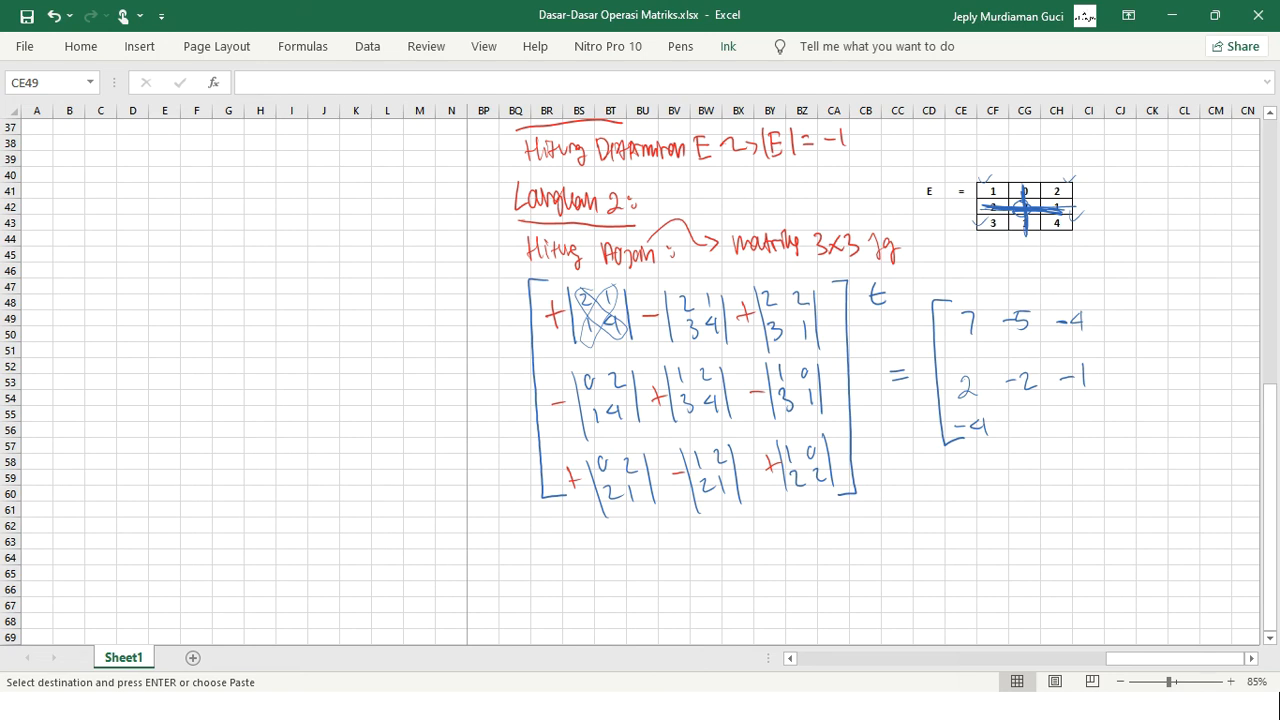
pyautogui.moveTo(1022, 416)
pyautogui.mouseDown()
pyautogui.moveTo(1028, 437)
pyautogui.moveTo(1075, 434)
pyautogui.mouseUp()
pyautogui.moveTo(1096, 312)
pyautogui.mouseDown()
pyautogui.moveTo(1111, 330)
pyautogui.moveTo(1092, 446)
pyautogui.mouseUp()
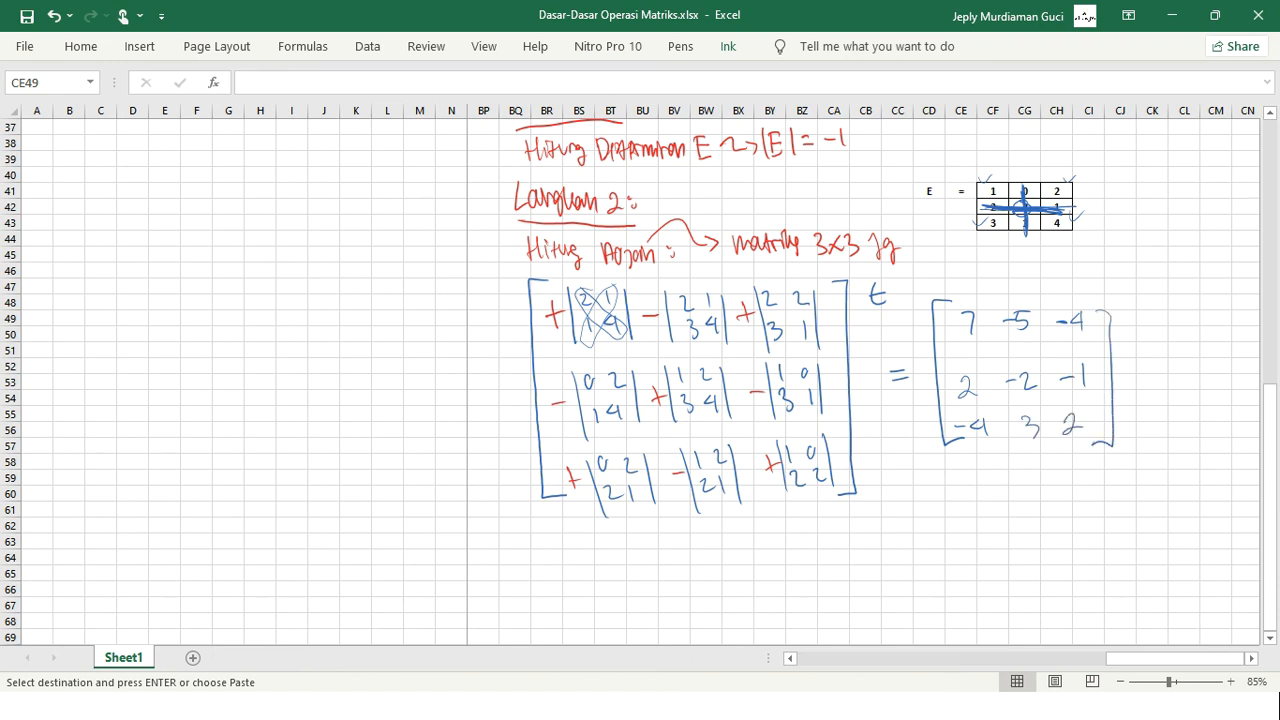
pyautogui.moveTo(1123, 304); pyautogui.dragTo(1128, 321)
# Beside the cofactor matrix, write its transpose in brackets with rows 7 2 −4, −5 −2 3 and −4 −1 2, and mark it finished.
pyautogui.hscroll(2, 866, 386)
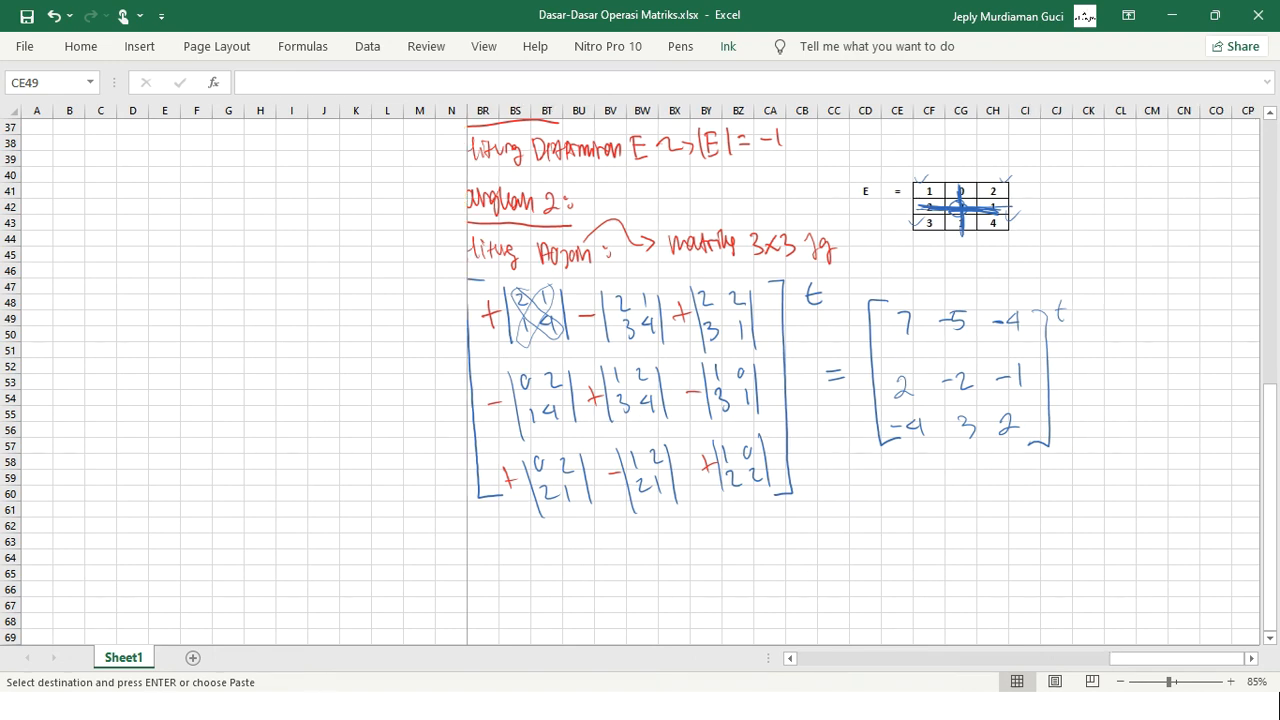
pyautogui.hscroll(-1, 860, 384)
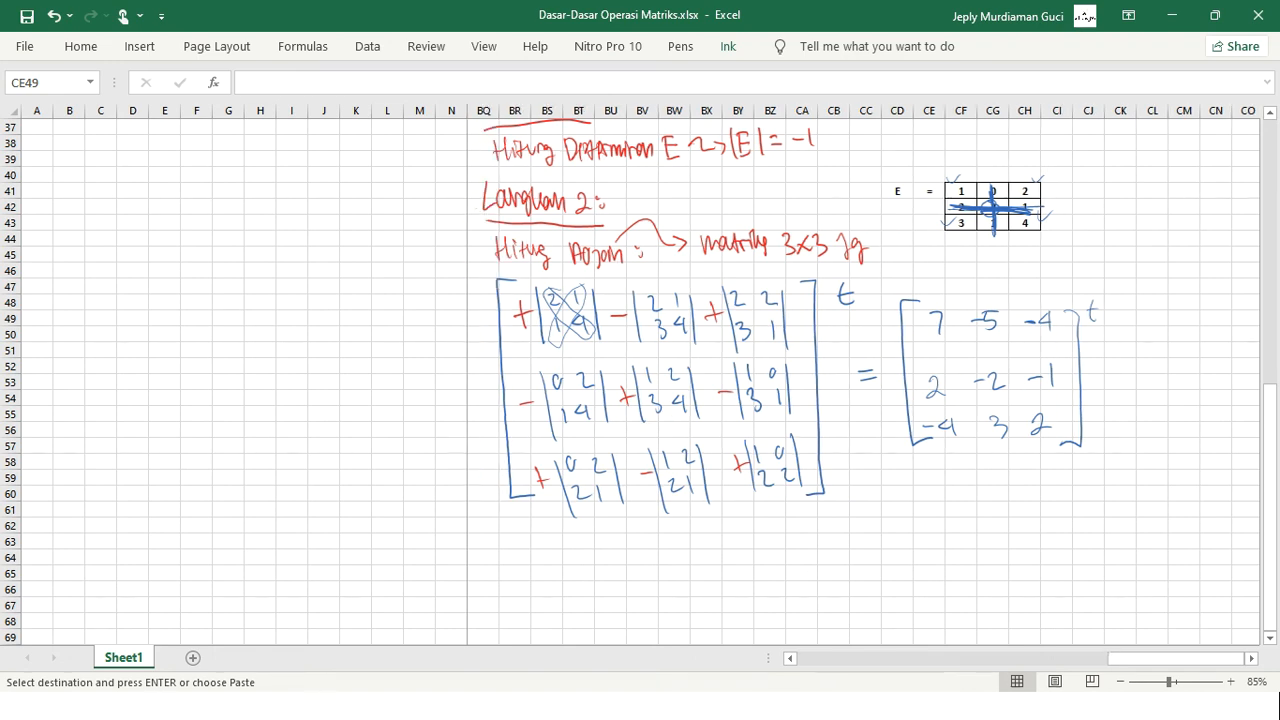
pyautogui.hscroll(-1, 860, 384)
pyautogui.hscroll(1, 866, 386)
pyautogui.moveTo(1140, 315)
pyautogui.mouseDown()
pyautogui.moveTo(1130, 396)
pyautogui.moveTo(1148, 456)
pyautogui.mouseUp()
pyautogui.moveTo(1147, 327); pyautogui.dragTo(1159, 337)
pyautogui.moveTo(986, 289); pyautogui.dragTo(1066, 286)
pyautogui.moveTo(1142, 377)
pyautogui.mouseDown()
pyautogui.moveTo(1156, 386)
pyautogui.moveTo(1172, 365)
pyautogui.mouseUp()
pyautogui.moveTo(1150, 422)
pyautogui.mouseDown()
pyautogui.moveTo(1176, 420)
pyautogui.moveTo(1179, 432)
pyautogui.mouseUp()
pyautogui.moveTo(1197, 329)
pyautogui.mouseDown()
pyautogui.moveTo(1214, 343)
pyautogui.moveTo(1208, 370)
pyautogui.mouseUp()
pyautogui.moveTo(1209, 366); pyautogui.dragTo(1215, 420)
pyautogui.moveTo(1242, 320); pyautogui.dragTo(1244, 416)
pyautogui.moveTo(1250, 313)
pyautogui.mouseDown()
pyautogui.moveTo(1258, 430)
pyautogui.moveTo(1236, 440)
pyautogui.mouseUp()
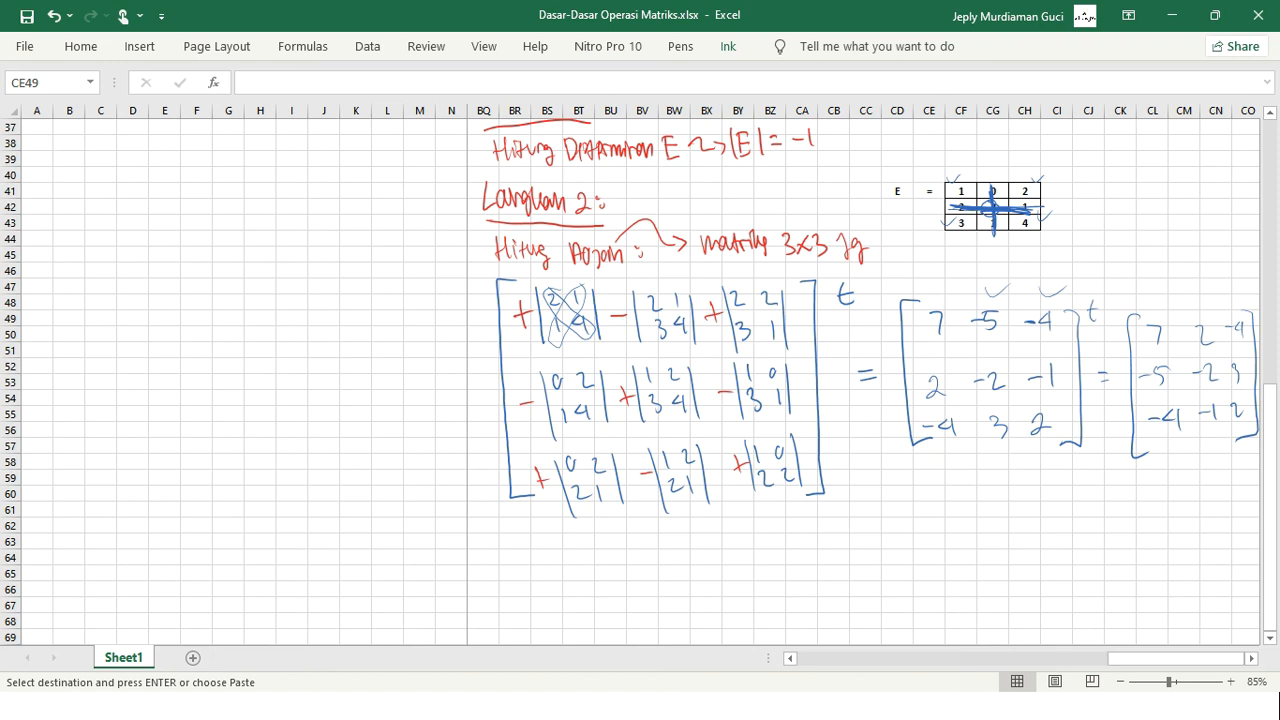
pyautogui.moveTo(1216, 478); pyautogui.dragTo(1236, 462)
# Below the minors grid, write the underlined heading "Langkah 3" with "Hitung:" and start the formula with E⁻¹.
pyautogui.scroll(-5, 640, 380)
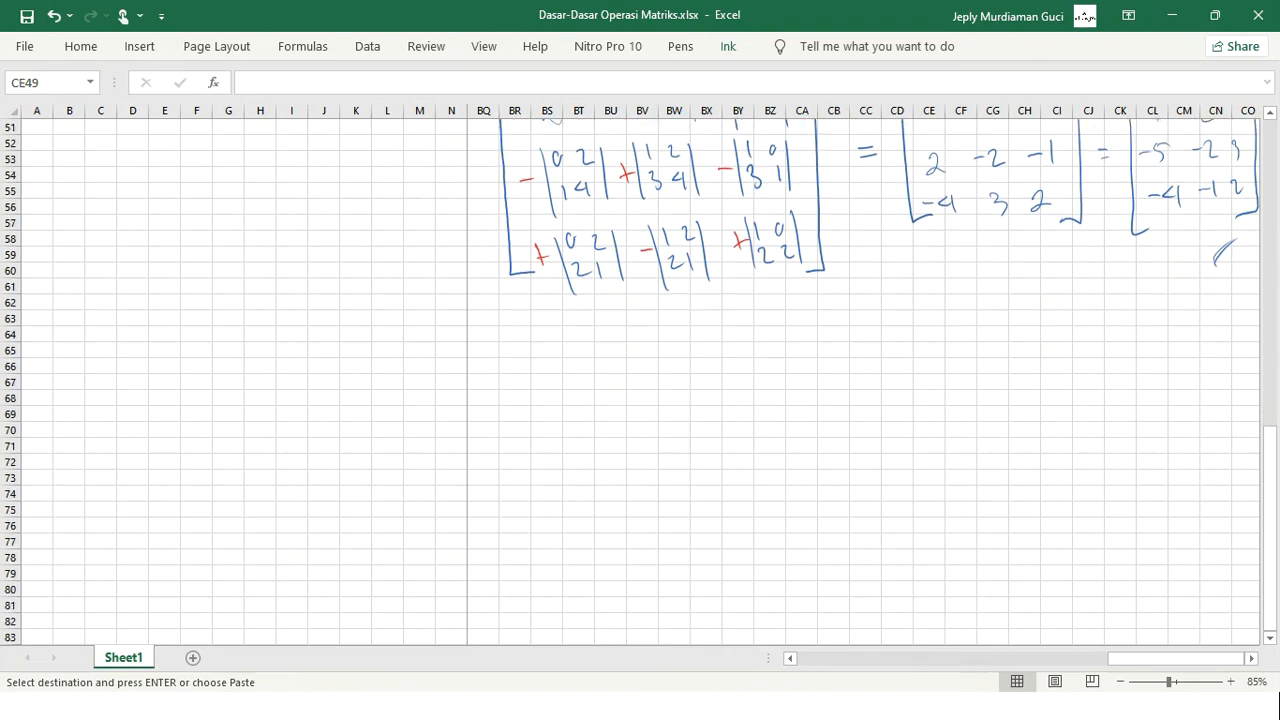
pyautogui.scroll(-1, 640, 380)
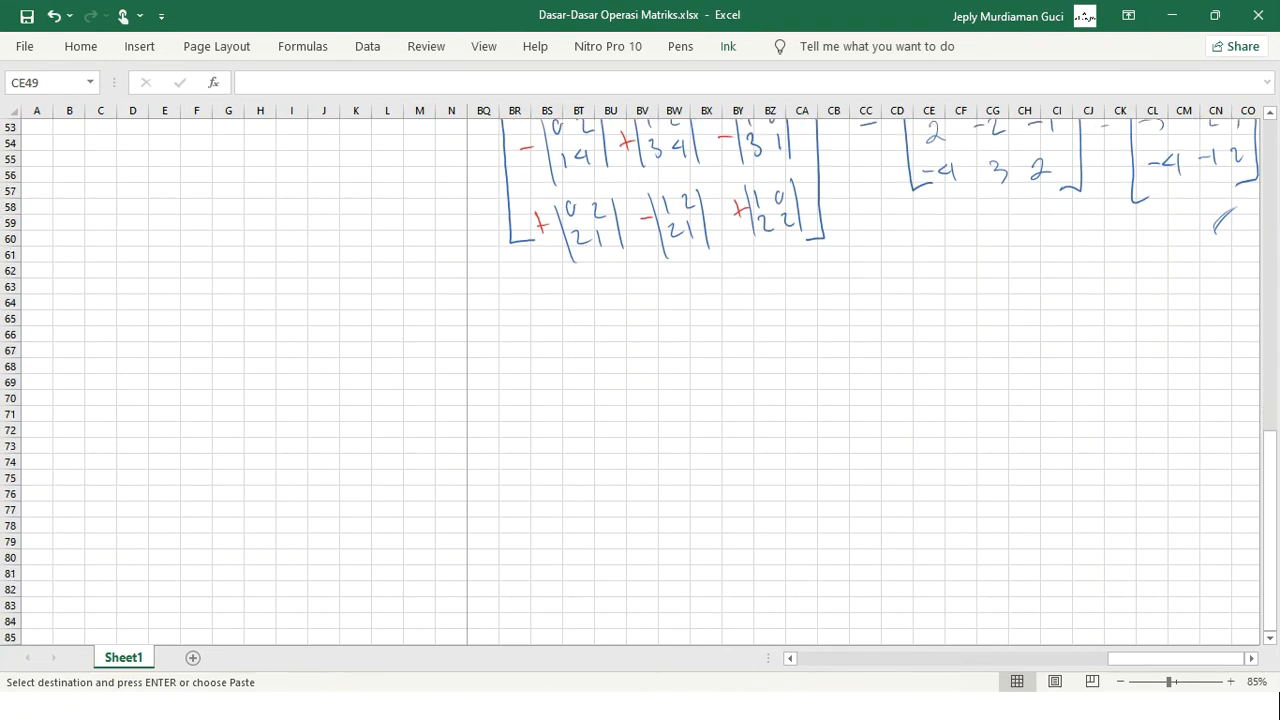
pyautogui.moveTo(527, 303)
pyautogui.mouseDown()
pyautogui.moveTo(545, 331)
pyautogui.moveTo(580, 315)
pyautogui.moveTo(641, 326)
pyautogui.mouseUp()
pyautogui.moveTo(542, 354); pyautogui.dragTo(672, 335)
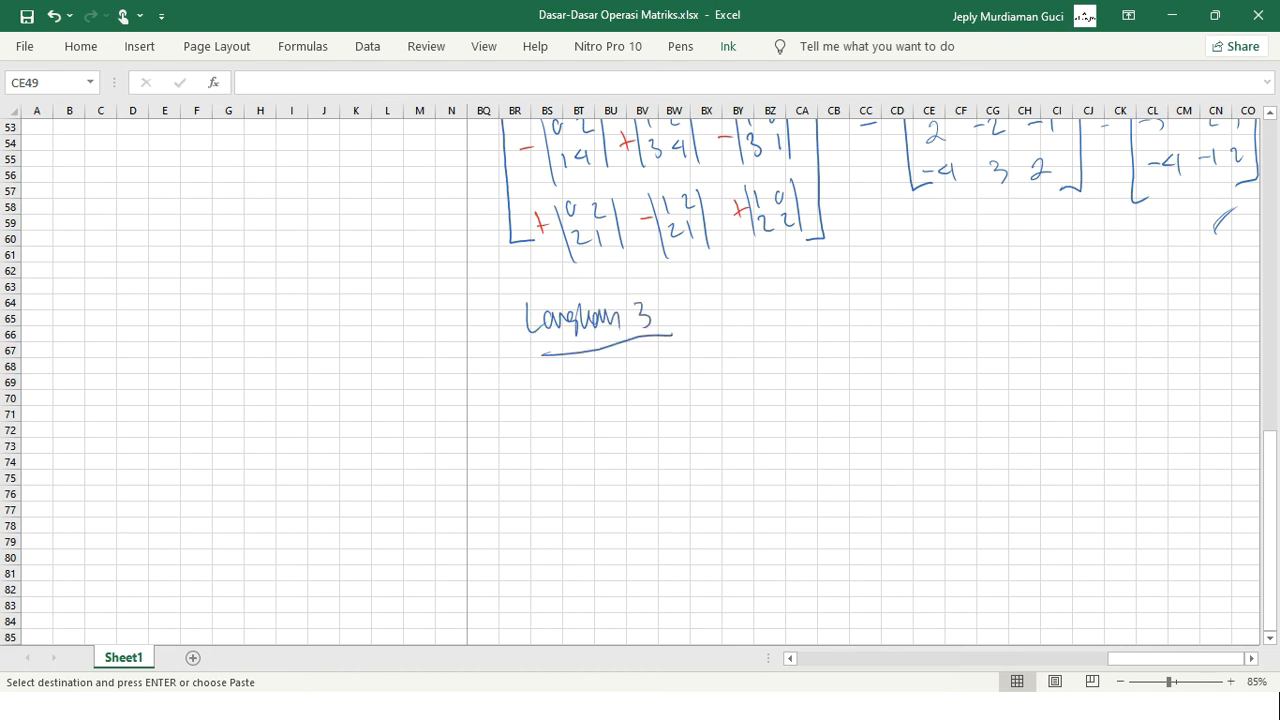
pyautogui.moveTo(554, 373)
pyautogui.mouseDown()
pyautogui.moveTo(578, 394)
pyautogui.moveTo(622, 394)
pyautogui.mouseUp()
pyautogui.moveTo(564, 425); pyautogui.dragTo(565, 445)
pyautogui.moveTo(565, 425); pyautogui.dragTo(580, 434)
pyautogui.moveTo(566, 445); pyautogui.dragTo(584, 444)
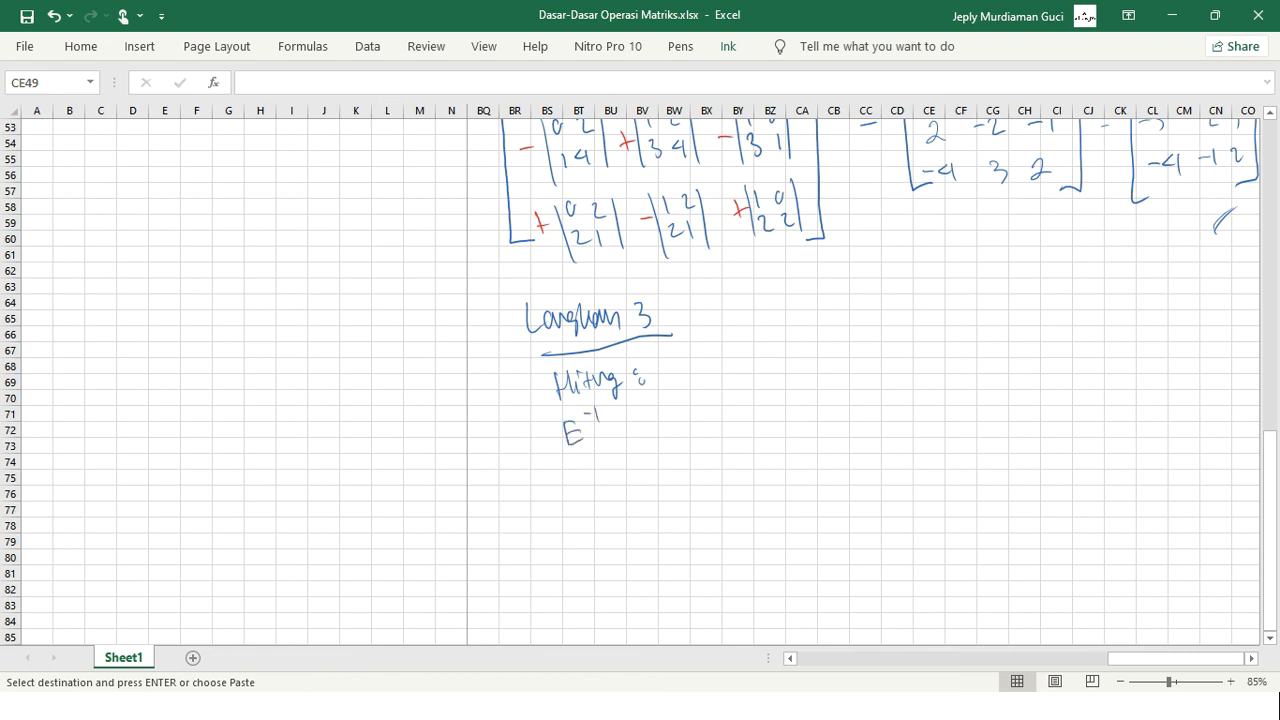
# Complete the inverse formula after E⁻¹ with = 1/|E| · Adj E.
pyautogui.moveTo(662, 400); pyautogui.dragTo(663, 415)
pyautogui.moveTo(648, 427)
pyautogui.mouseDown()
pyautogui.moveTo(674, 421)
pyautogui.moveTo(657, 460)
pyautogui.moveTo(666, 455)
pyautogui.mouseUp()
pyautogui.moveTo(666, 447); pyautogui.dragTo(677, 434)
pyautogui.moveTo(683, 433)
pyautogui.mouseDown()
pyautogui.moveTo(684, 455)
pyautogui.moveTo(720, 390)
pyautogui.moveTo(727, 416)
pyautogui.mouseUp()
pyautogui.moveTo(718, 408); pyautogui.dragTo(735, 417)
pyautogui.moveTo(742, 402); pyautogui.dragTo(749, 424)
pyautogui.moveTo(768, 395); pyautogui.dragTo(780, 416)
pyautogui.moveTo(768, 407); pyautogui.dragTo(777, 407)
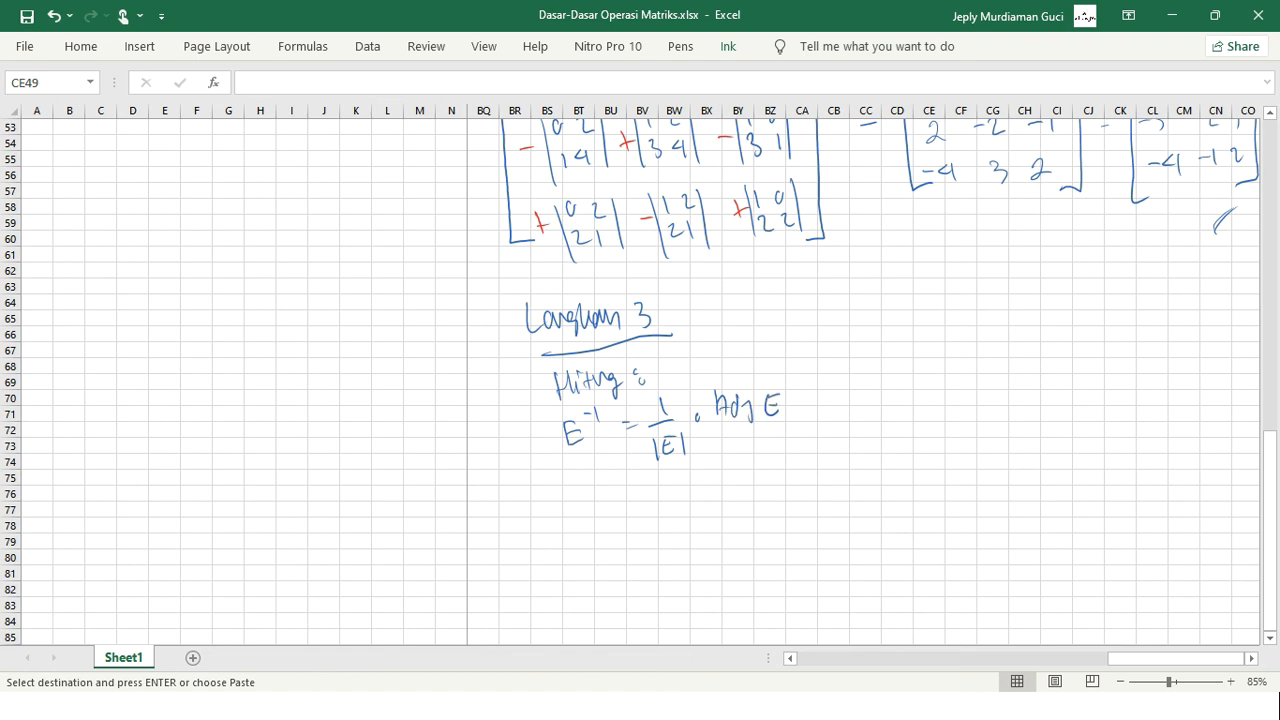
# In red ink, circle the 1/|E| factor and lead an arrow from it to the calculation 1/−1 = −1.
pyautogui.click(680, 46)
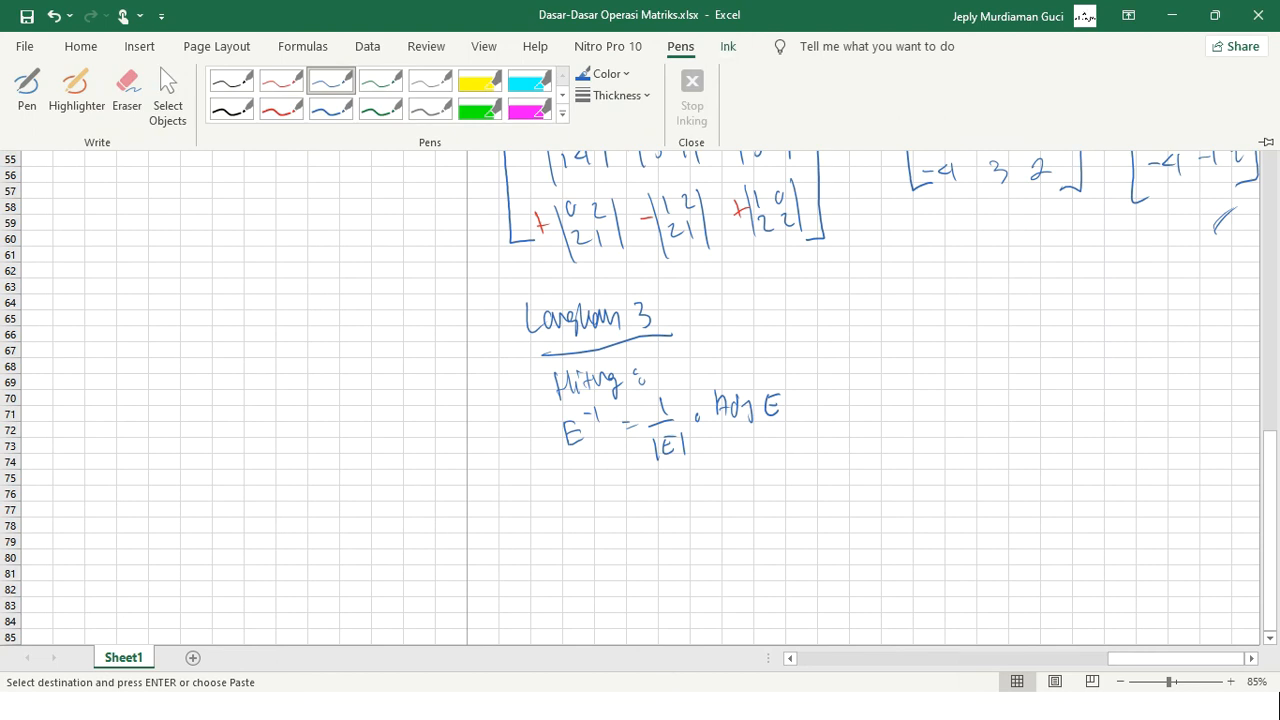
pyautogui.click(287, 79)
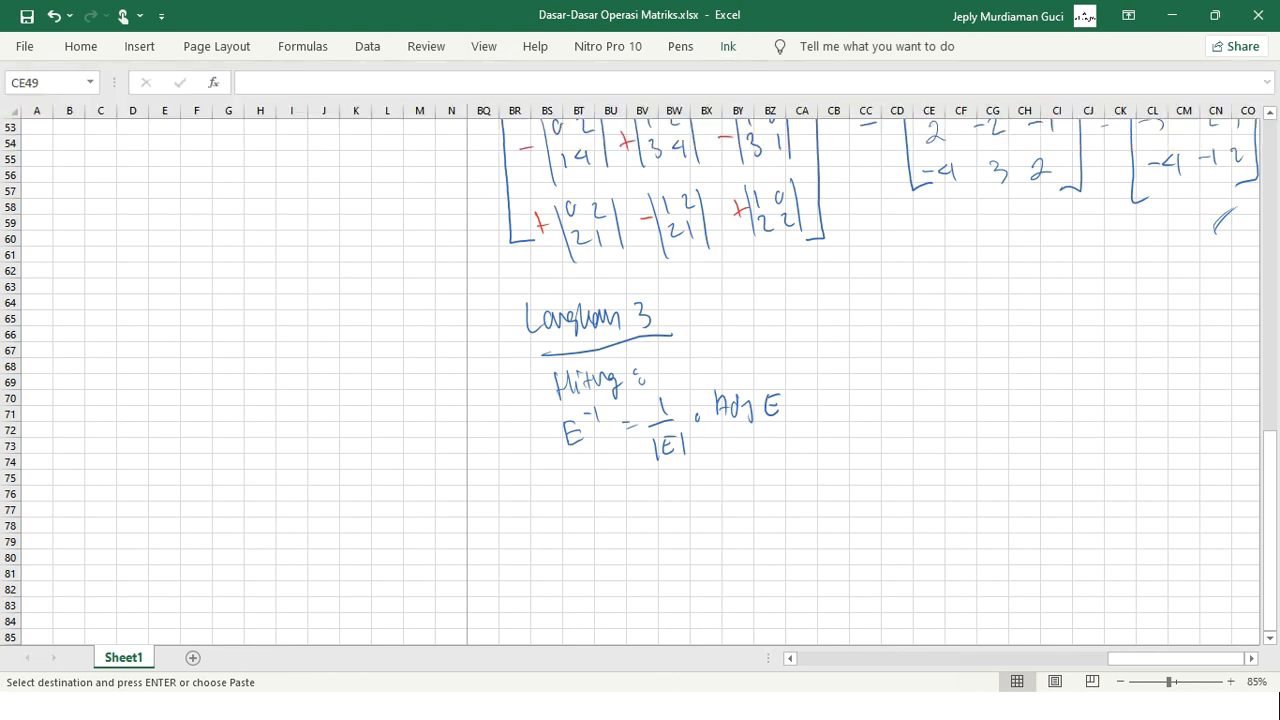
pyautogui.scroll(12, 640, 380)
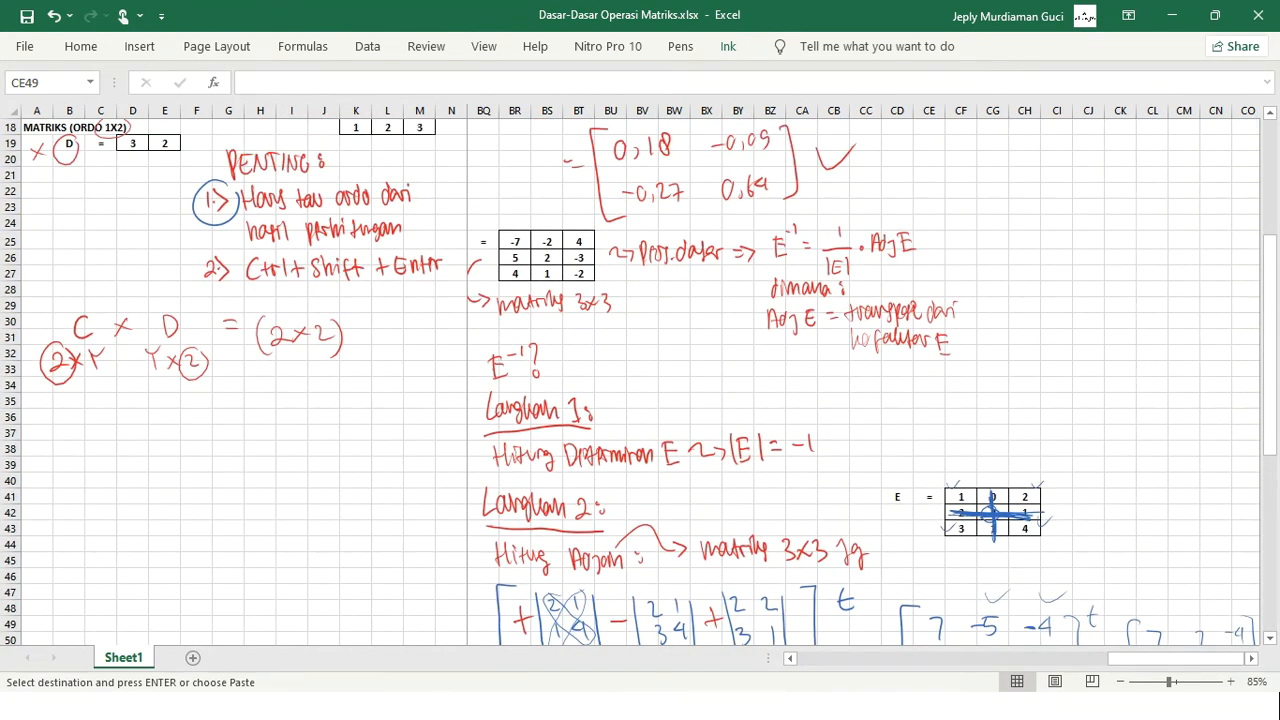
pyautogui.scroll(-12, 640, 380)
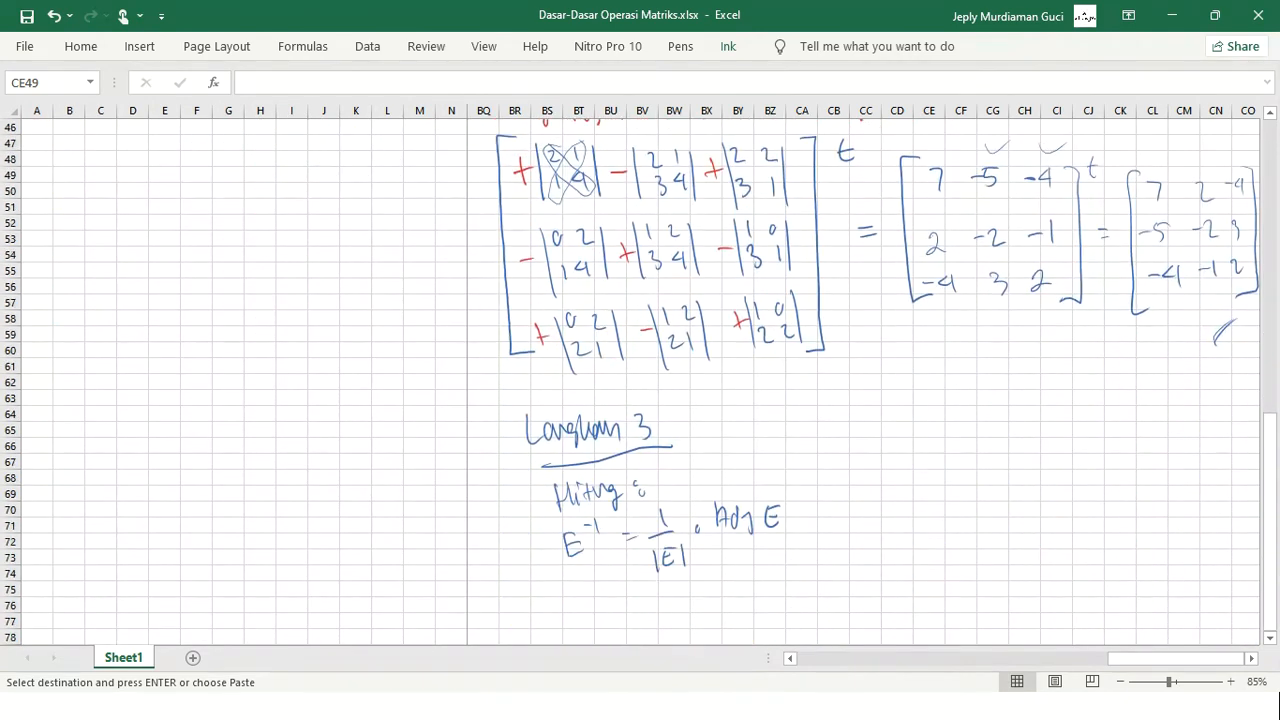
pyautogui.moveTo(673, 350)
pyautogui.mouseDown()
pyautogui.moveTo(655, 440)
pyautogui.moveTo(676, 354)
pyautogui.moveTo(716, 310)
pyautogui.moveTo(730, 320)
pyautogui.mouseUp()
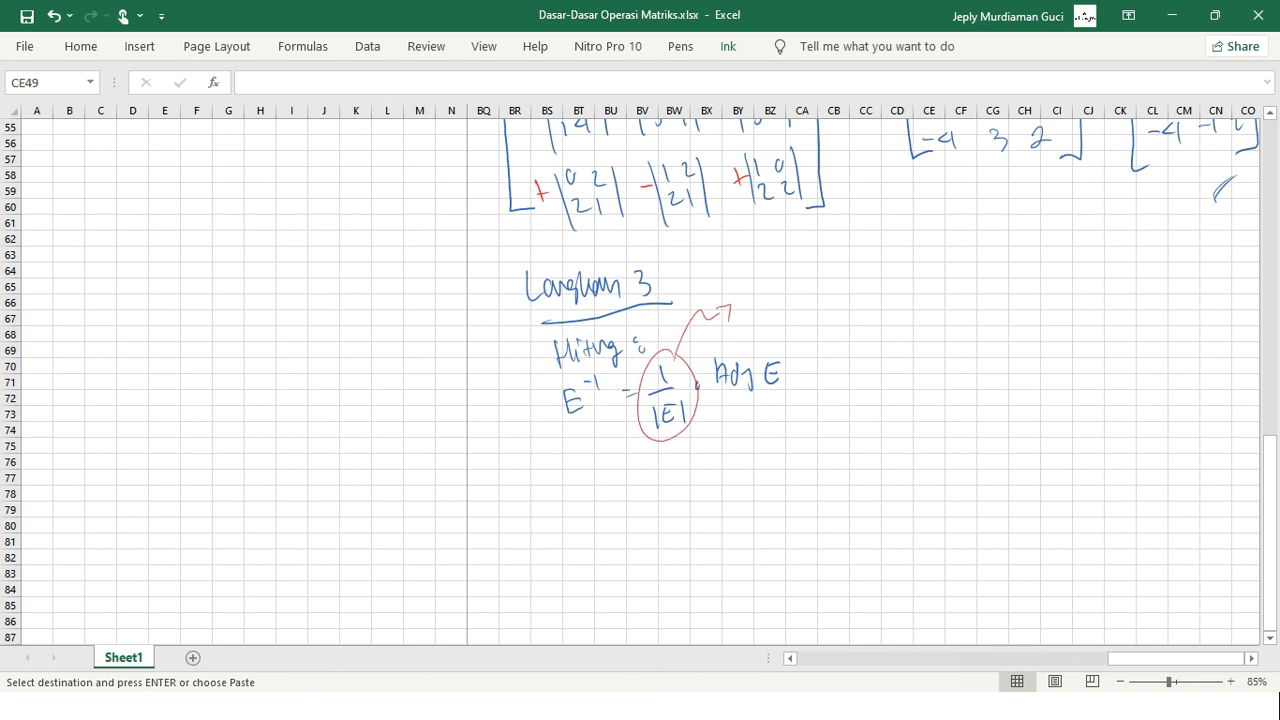
pyautogui.moveTo(773, 247)
pyautogui.mouseDown()
pyautogui.moveTo(794, 273)
pyautogui.moveTo(779, 295)
pyautogui.mouseUp()
pyautogui.moveTo(786, 287)
pyautogui.mouseDown()
pyautogui.moveTo(791, 303)
pyautogui.moveTo(821, 270)
pyautogui.mouseUp()
pyautogui.moveTo(830, 268); pyautogui.dragTo(855, 280)
# Below the formula, write = −1 · and an opening bracket with the adjoint columns 7, −5, −4 and 2, −2, −1.
pyautogui.moveTo(626, 465); pyautogui.dragTo(669, 467)
pyautogui.moveTo(677, 454); pyautogui.dragTo(679, 468)
pyautogui.click(698, 467)
pyautogui.scroll(2, 640, 380)
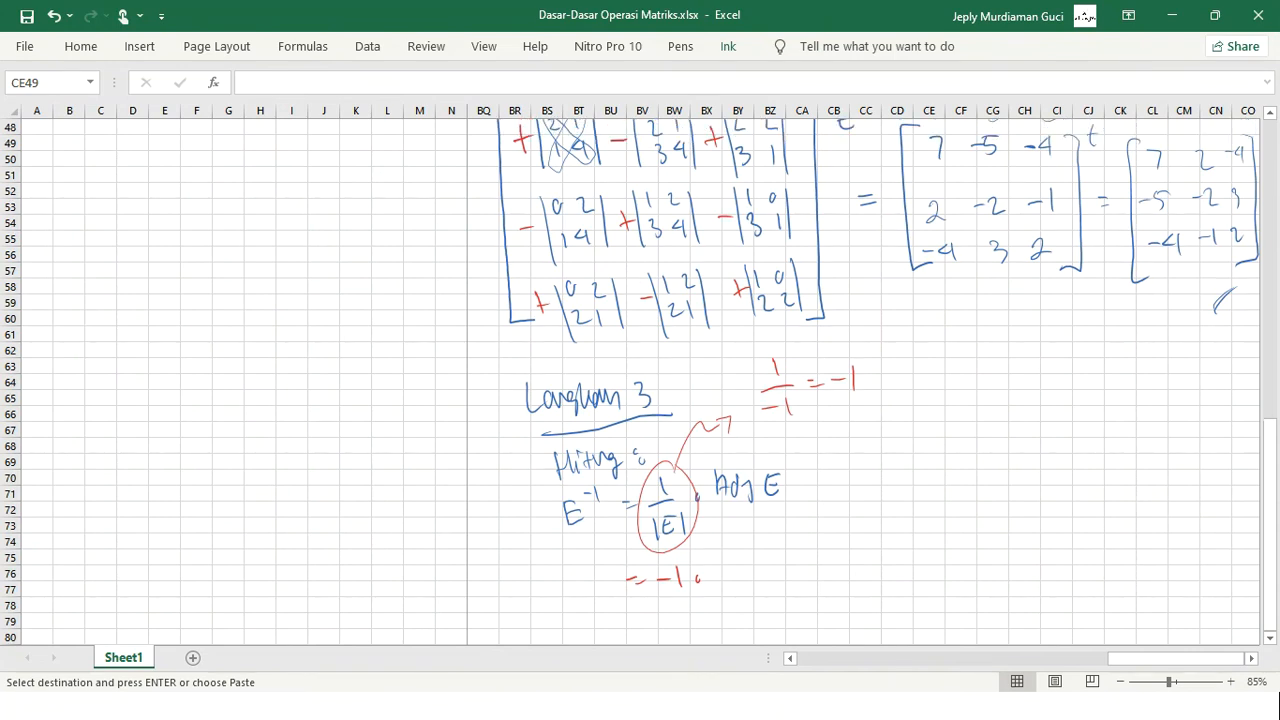
pyautogui.moveTo(723, 550)
pyautogui.mouseDown()
pyautogui.moveTo(740, 630)
pyautogui.moveTo(752, 622)
pyautogui.mouseUp()
pyautogui.moveTo(750, 547); pyautogui.dragTo(780, 611)
pyautogui.moveTo(778, 604); pyautogui.dragTo(782, 621)
pyautogui.moveTo(802, 546)
pyautogui.mouseDown()
pyautogui.moveTo(809, 578)
pyautogui.moveTo(827, 585)
pyautogui.moveTo(818, 604)
pyautogui.mouseUp()
pyautogui.moveTo(823, 599); pyautogui.dragTo(826, 612)
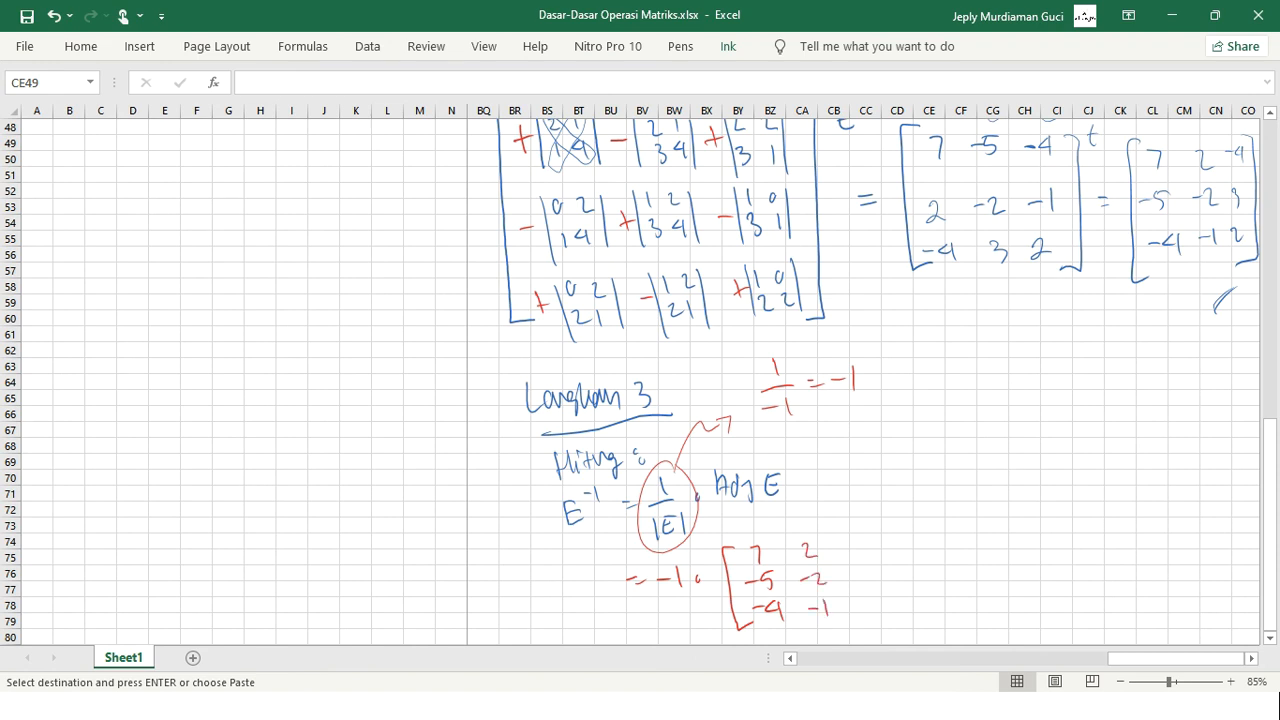
# Add the adjoint's third column −4, 3, 2, close the bracket and follow it with an equals sign.
pyautogui.moveTo(845, 548); pyautogui.dragTo(853, 547)
pyautogui.moveTo(860, 540); pyautogui.dragTo(875, 560)
pyautogui.moveTo(853, 570); pyautogui.dragTo(882, 612)
pyautogui.moveTo(881, 536)
pyautogui.mouseDown()
pyautogui.moveTo(906, 624)
pyautogui.moveTo(893, 630)
pyautogui.mouseUp()
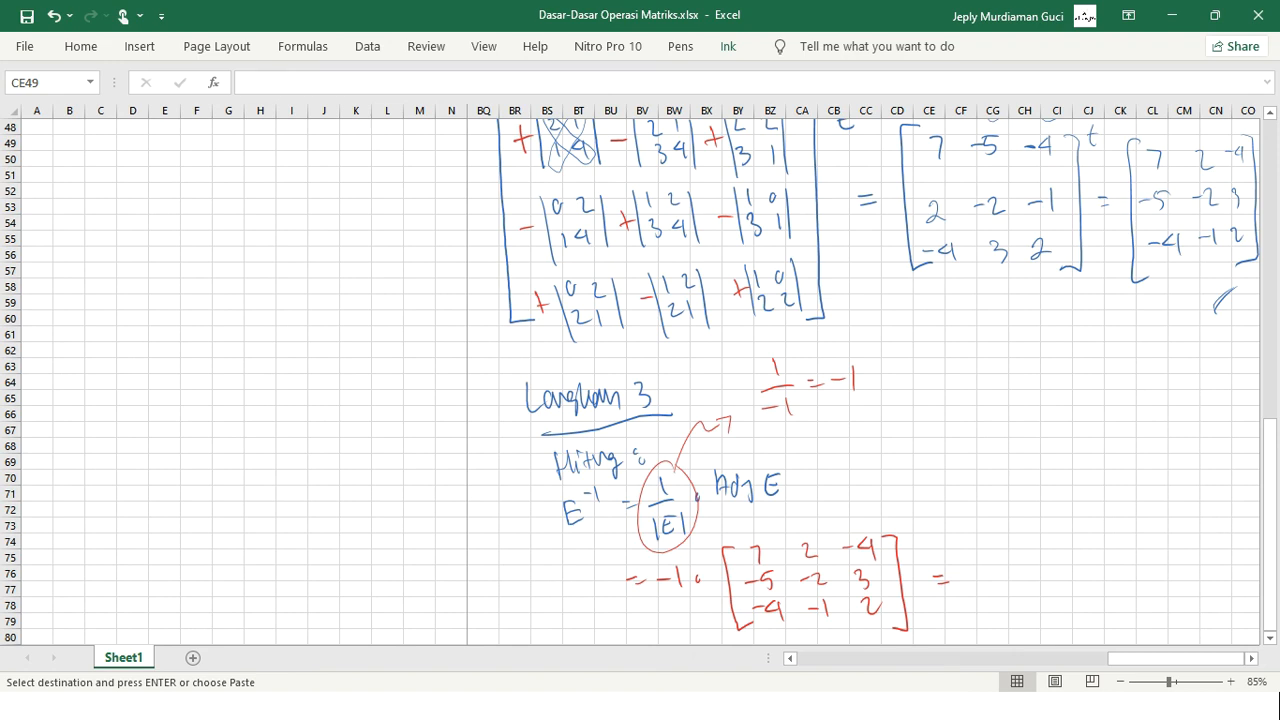
# Write the resulting inverse matrix with rows −7 −2 4, 5 2 −3 and 4 1 −2, mark it finished, and circle E⁻¹.
pyautogui.moveTo(997, 533)
pyautogui.mouseDown()
pyautogui.moveTo(1001, 577)
pyautogui.moveTo(1014, 561)
pyautogui.moveTo(1016, 621)
pyautogui.mouseUp()
pyautogui.moveTo(976, 521); pyautogui.dragTo(996, 638)
pyautogui.moveTo(1053, 533); pyautogui.dragTo(1065, 534)
pyautogui.moveTo(1067, 528)
pyautogui.mouseDown()
pyautogui.moveTo(1086, 541)
pyautogui.moveTo(1079, 619)
pyautogui.mouseUp()
pyautogui.moveTo(1133, 517); pyautogui.dragTo(1144, 527)
pyautogui.moveTo(1145, 517)
pyautogui.mouseDown()
pyautogui.moveTo(1143, 598)
pyautogui.moveTo(1163, 606)
pyautogui.moveTo(1188, 582)
pyautogui.moveTo(1164, 628)
pyautogui.moveTo(1204, 636)
pyautogui.mouseUp()
pyautogui.moveTo(604, 481); pyautogui.dragTo(618, 500)
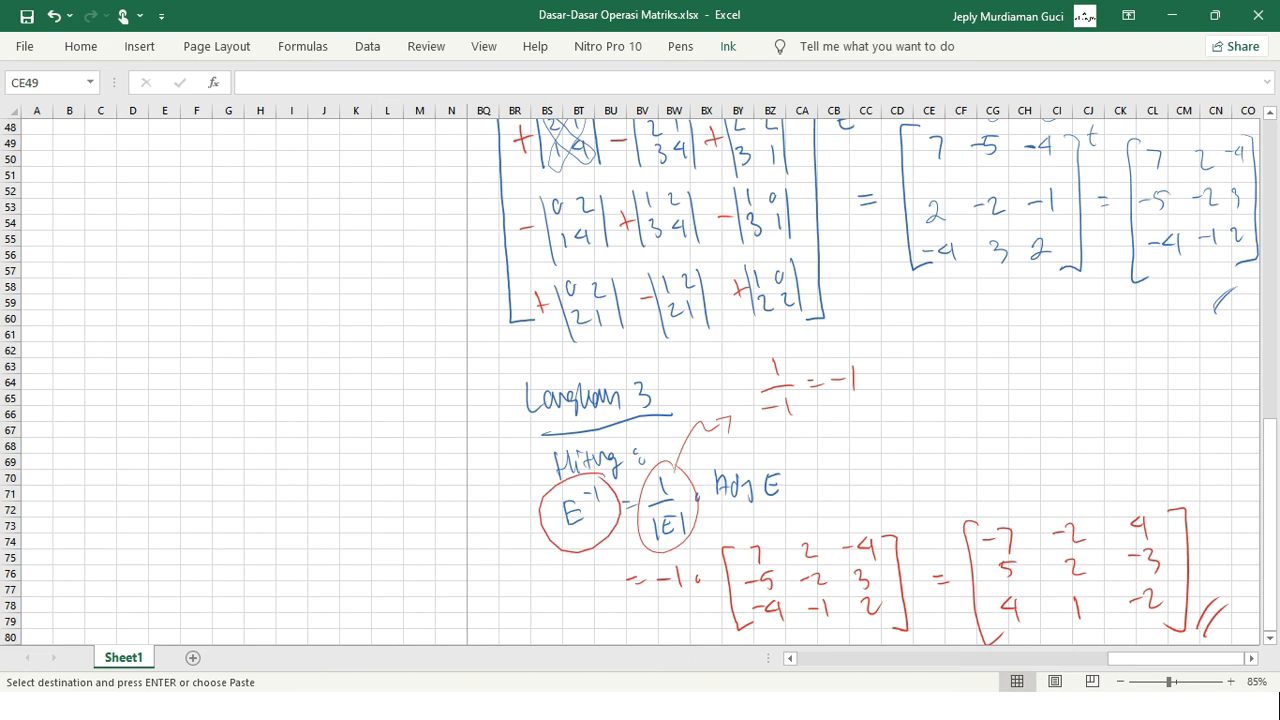
# Copy the computed E⁻¹ block in BP25:BT27 and paste it at CE67, above the handwritten inverse.
pyautogui.scroll(15, 640, 380)
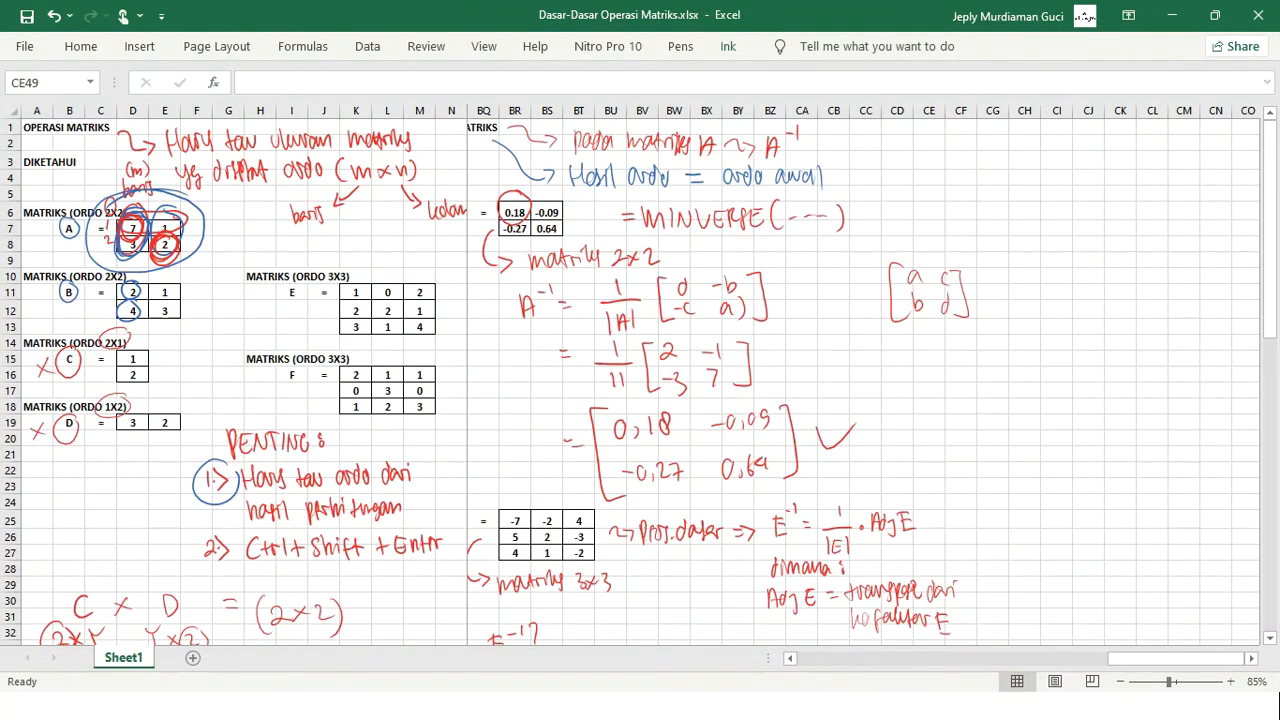
pyautogui.hscroll(-2, 860, 380)
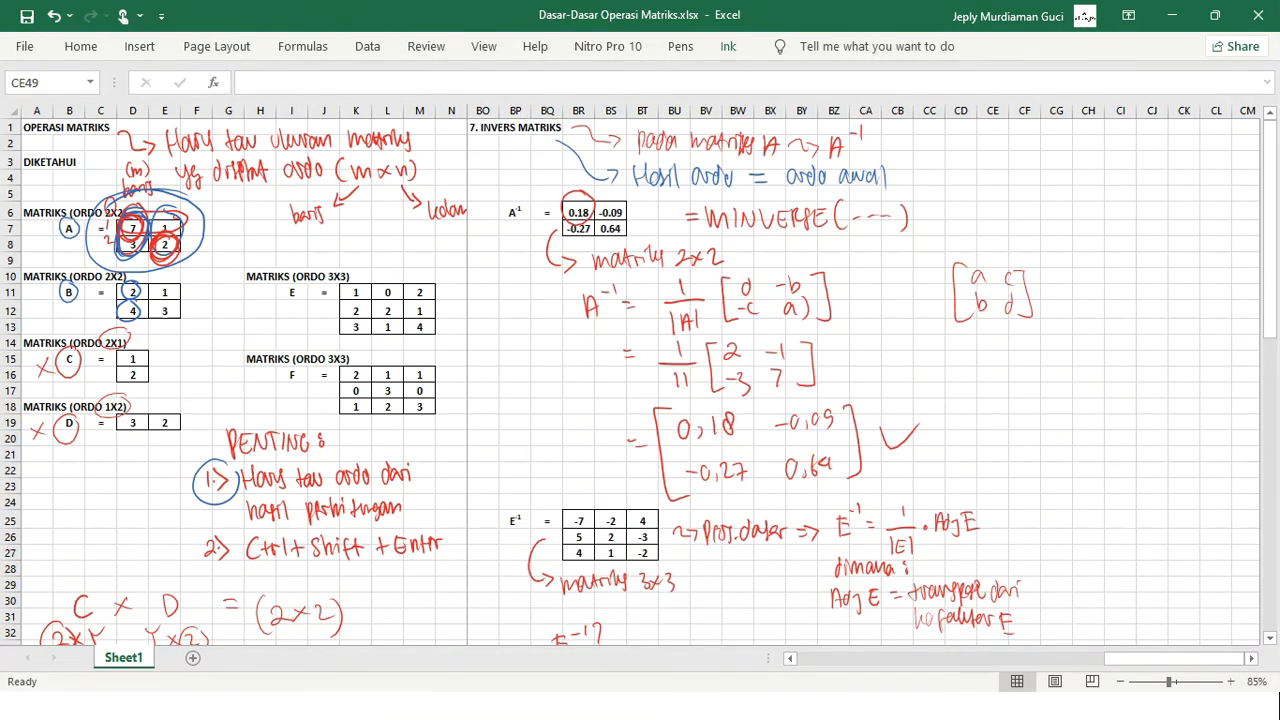
pyautogui.moveTo(514, 520); pyautogui.dragTo(645, 553)
pyautogui.hotkey('ctrl', 'c')
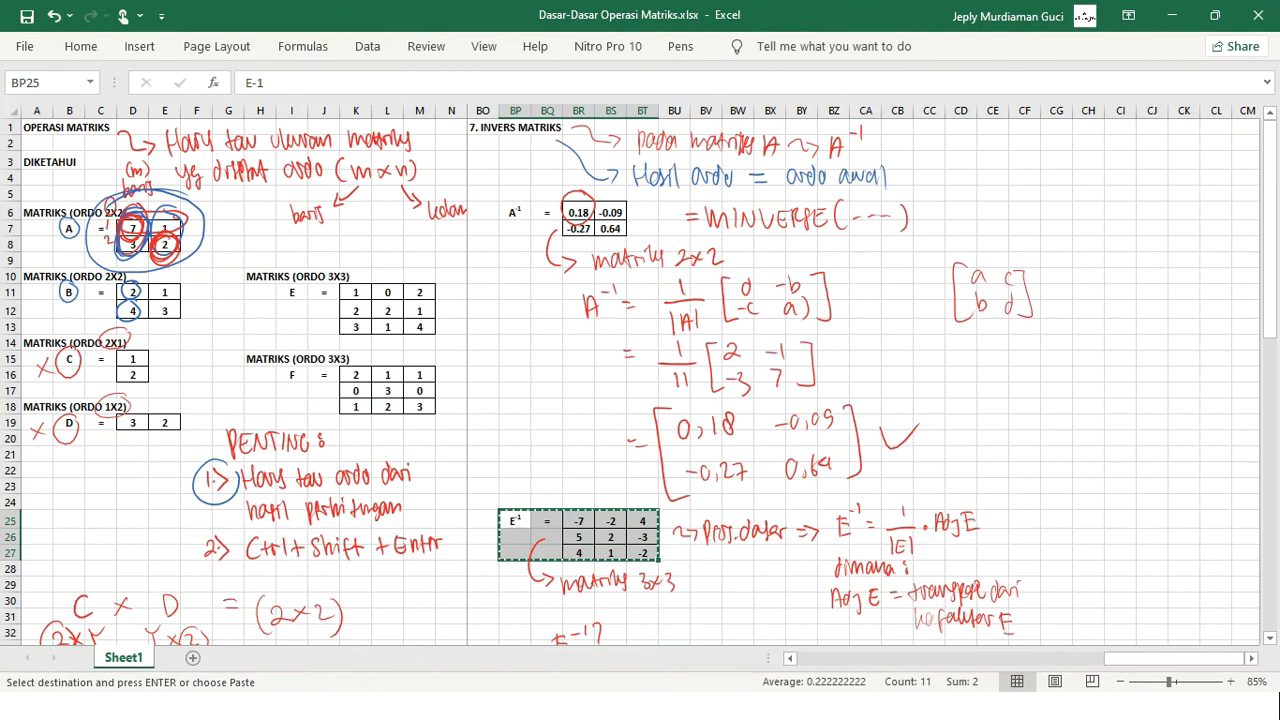
pyautogui.scroll(-1, 640, 380)
pyautogui.scroll(-19, 640, 380)
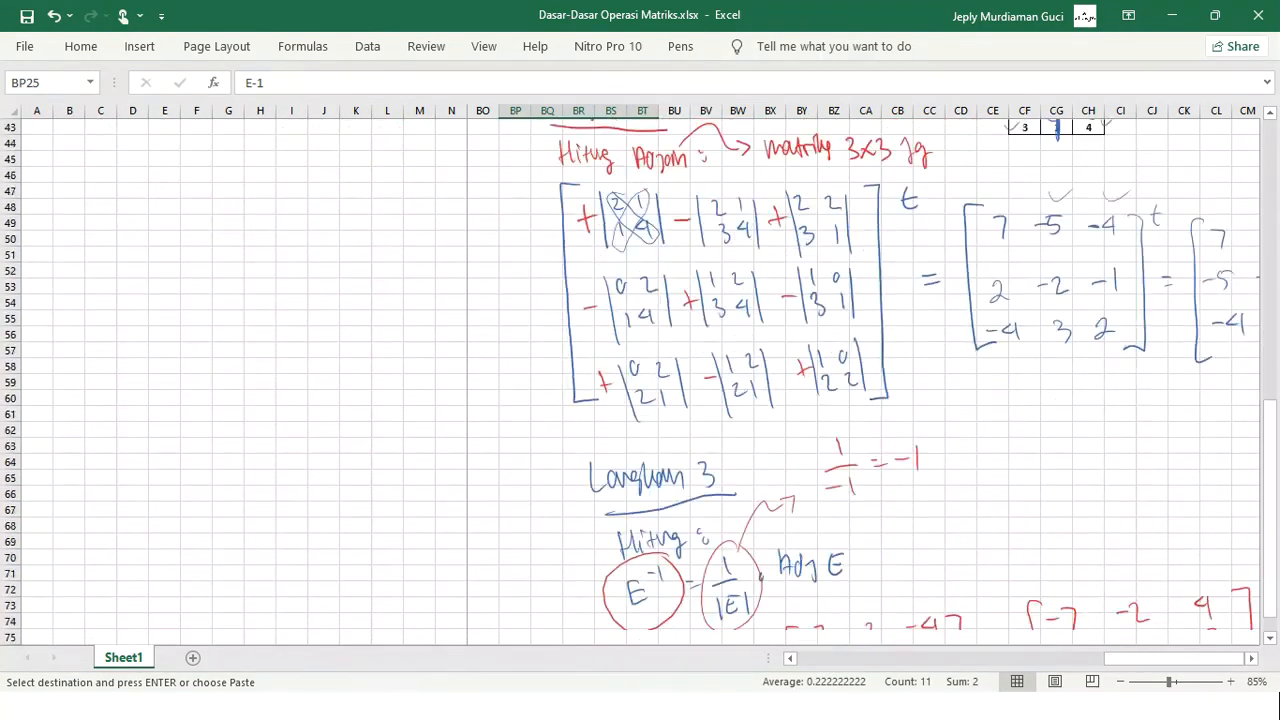
pyautogui.scroll(2, 640, 380)
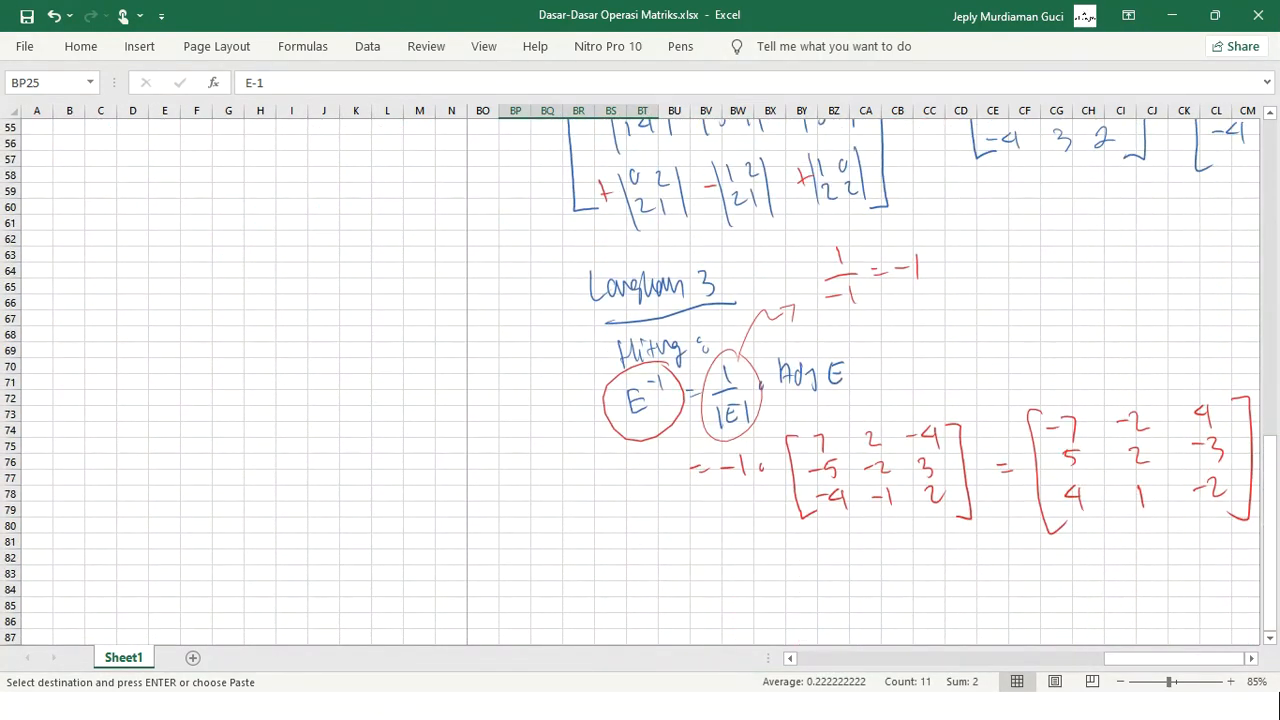
pyautogui.click(993, 319)
pyautogui.hotkey('ctrl', 'v')
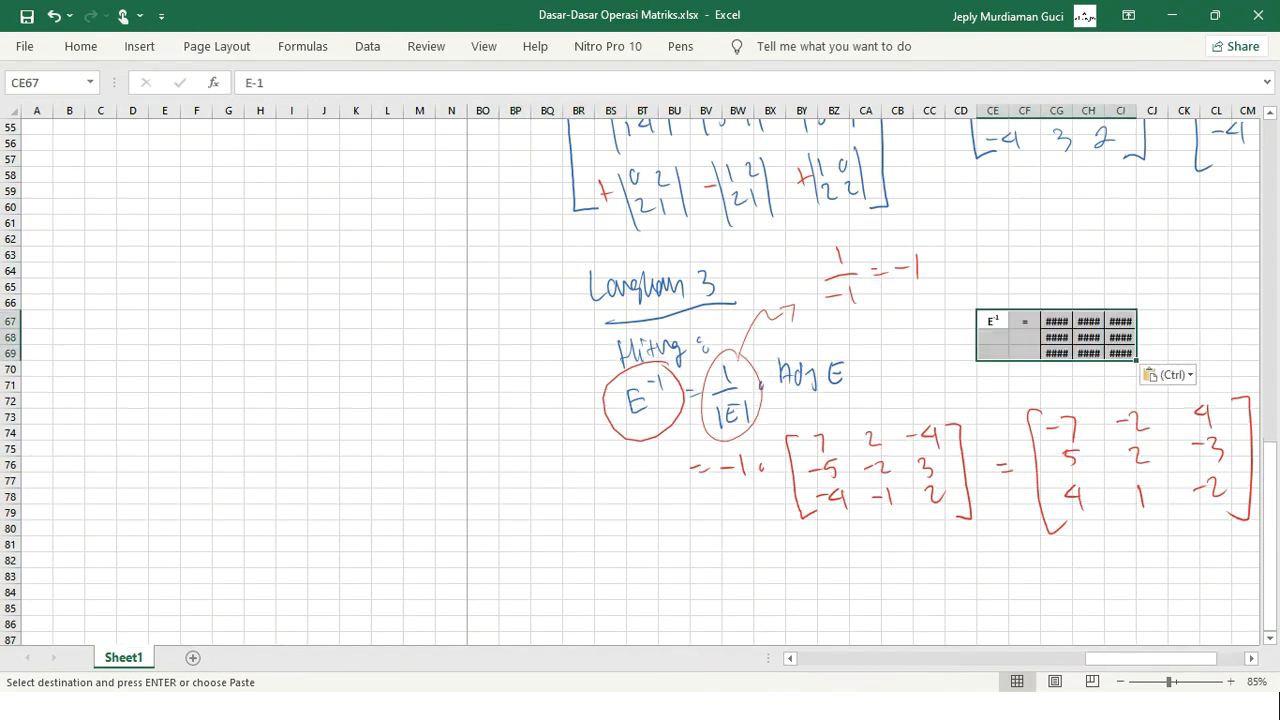
# Paste the copied E⁻¹ block again over CE67:CI69 as values only.
pyautogui.click(81, 46)
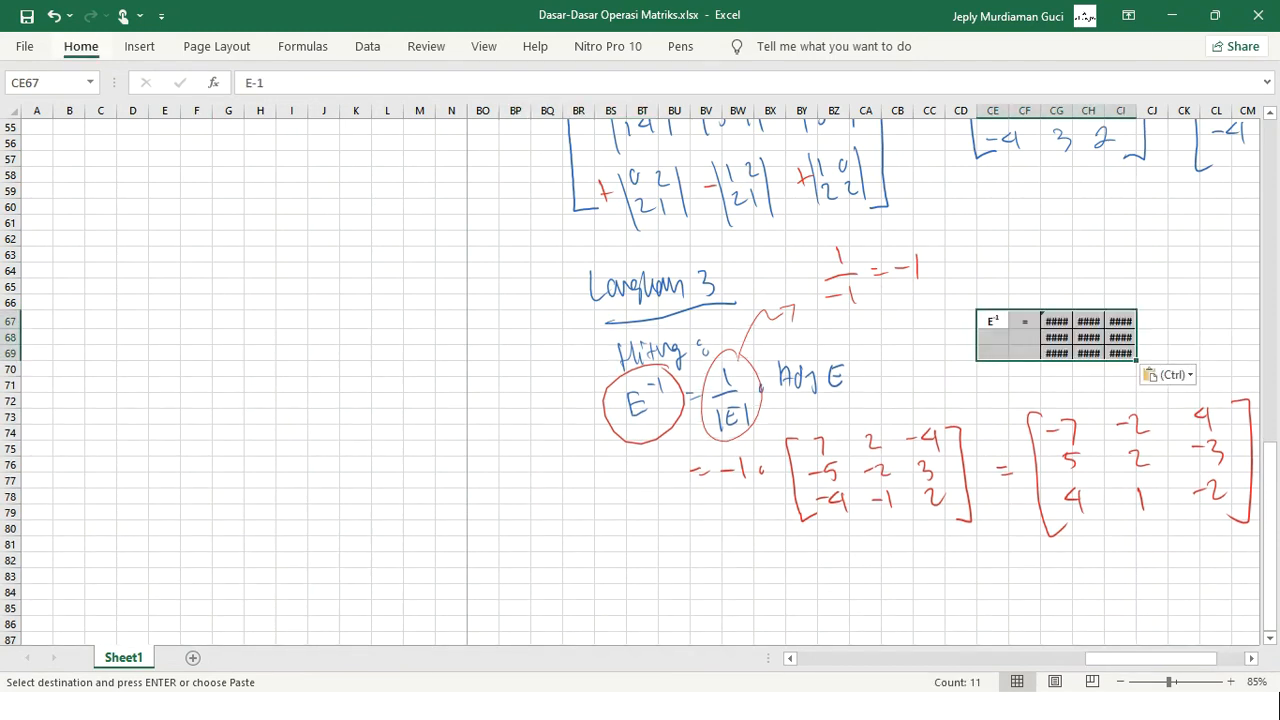
pyautogui.click(27, 120)
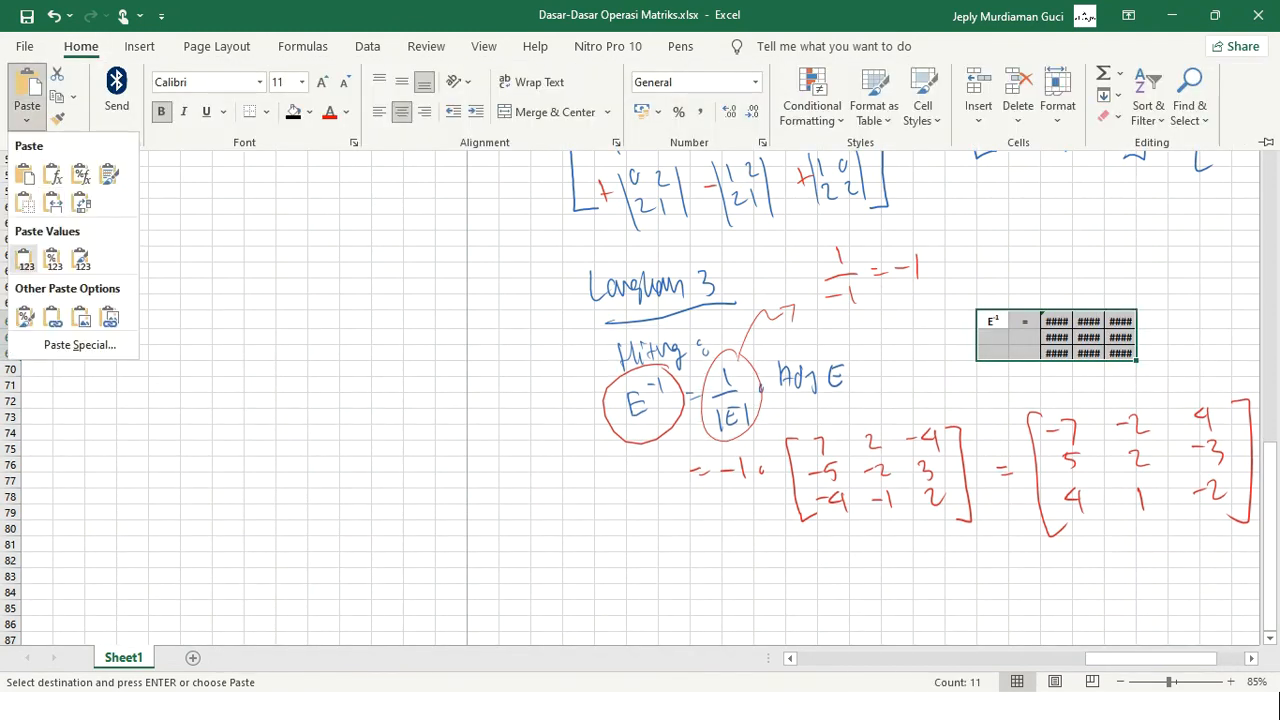
pyautogui.click(23, 259)
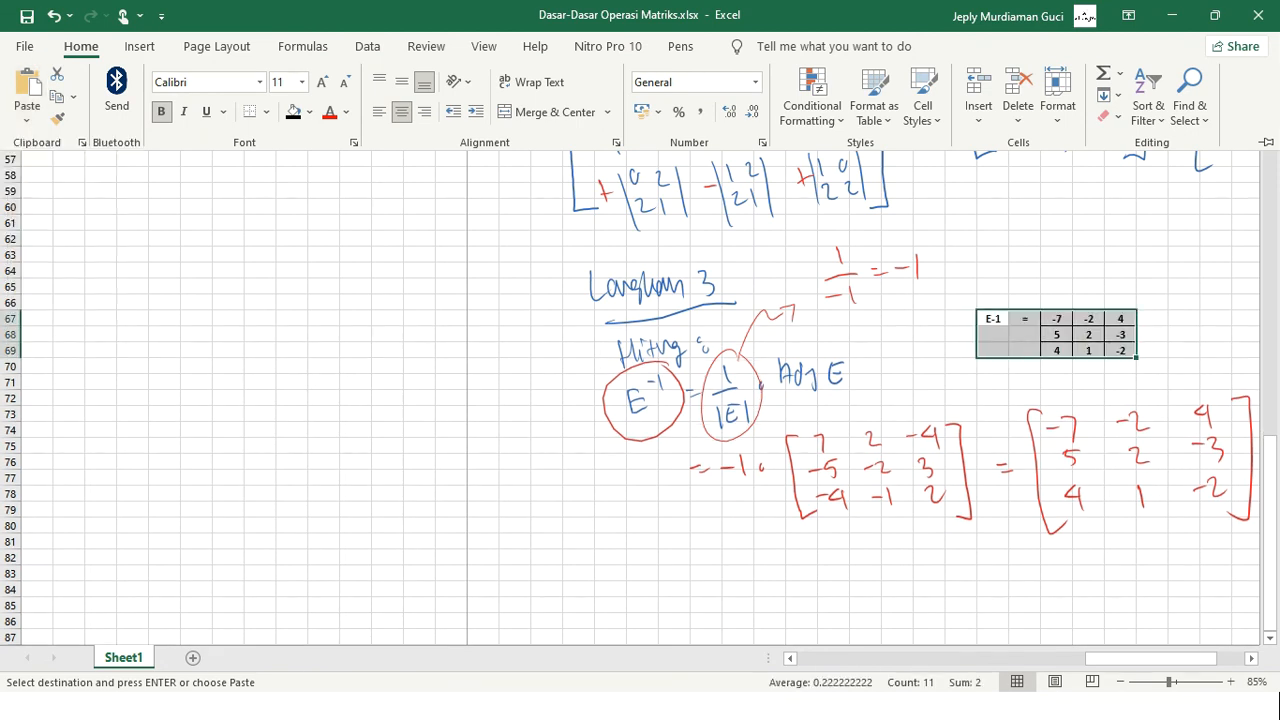
pyautogui.click(1056, 271)
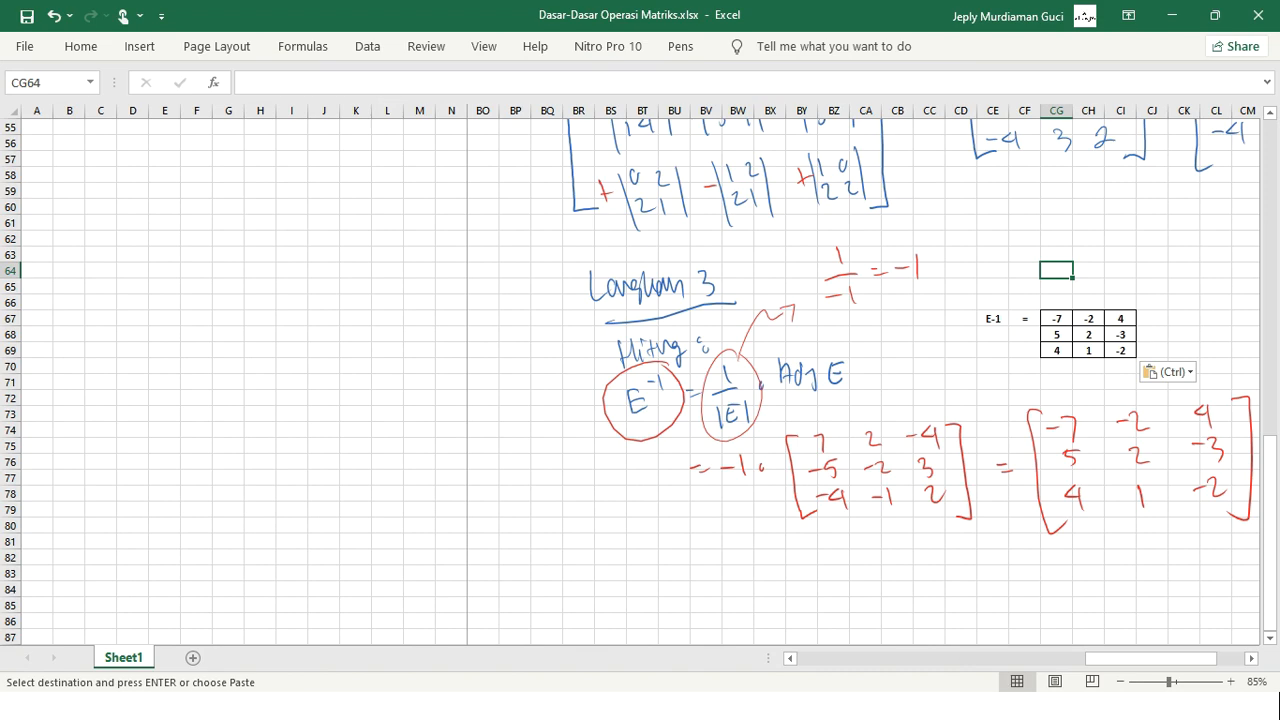
# Review the annotated matrix operation sections across the whole sheet and end copy mode.
pyautogui.scroll(18, 640, 380)
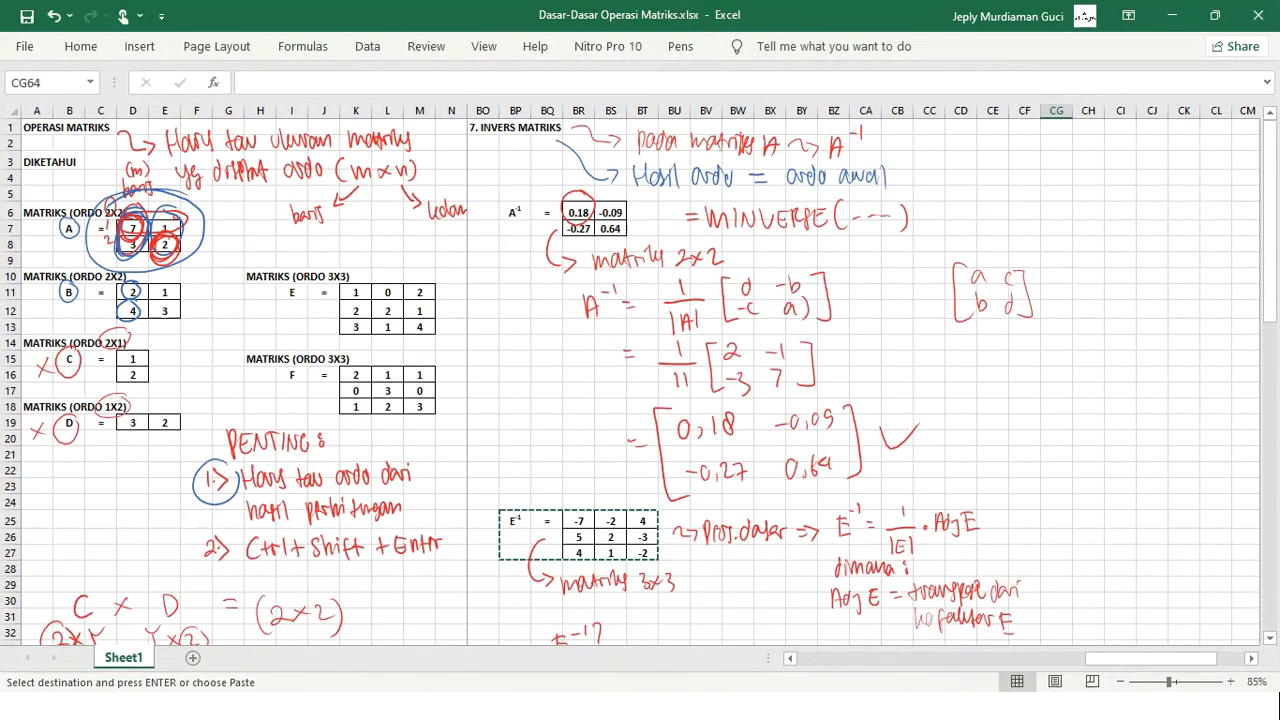
pyautogui.hscroll(-6, 863, 380)
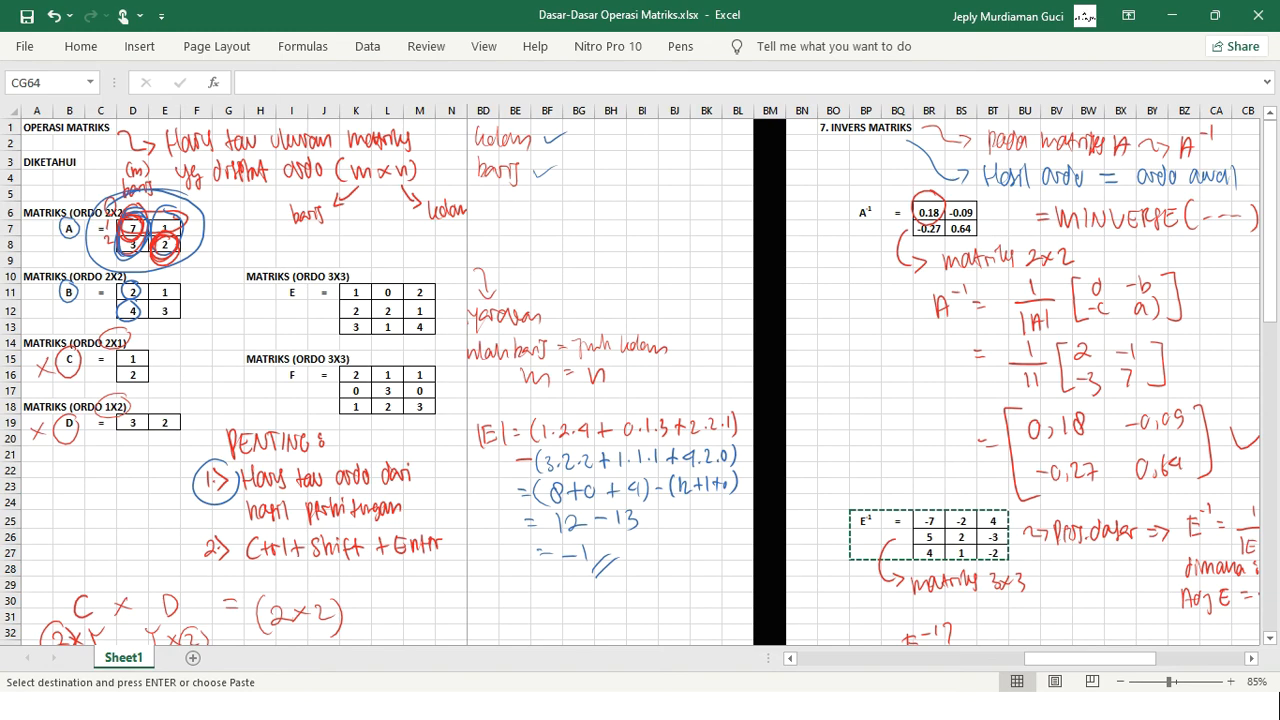
pyautogui.hscroll(-15, 864, 376)
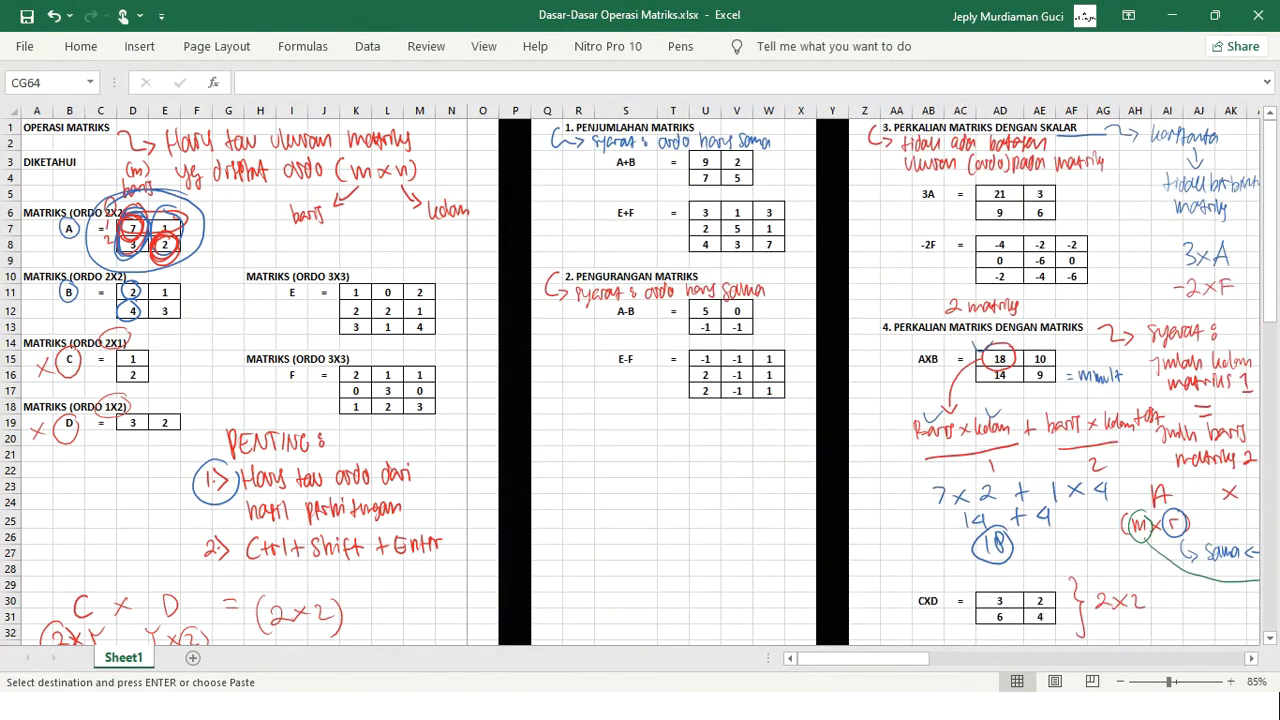
pyautogui.scroll(-4, 640, 376)
pyautogui.scroll(3, 640, 376)
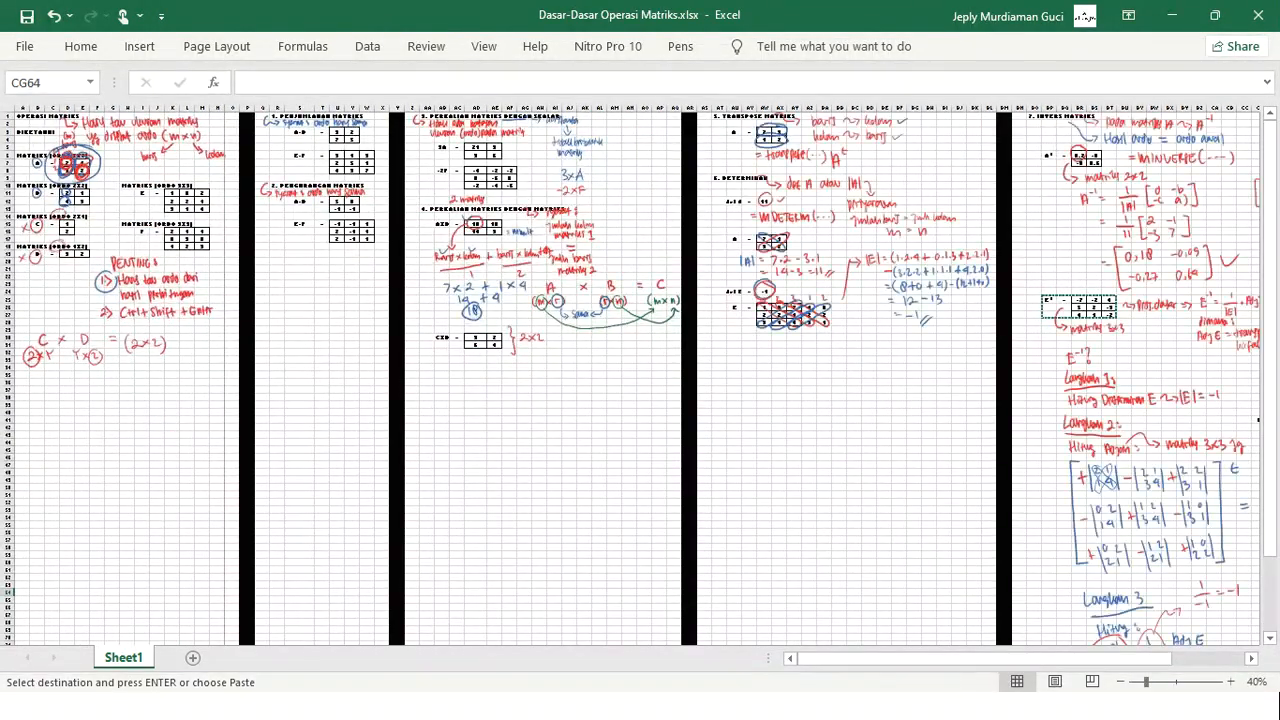
pyautogui.press('Escape')
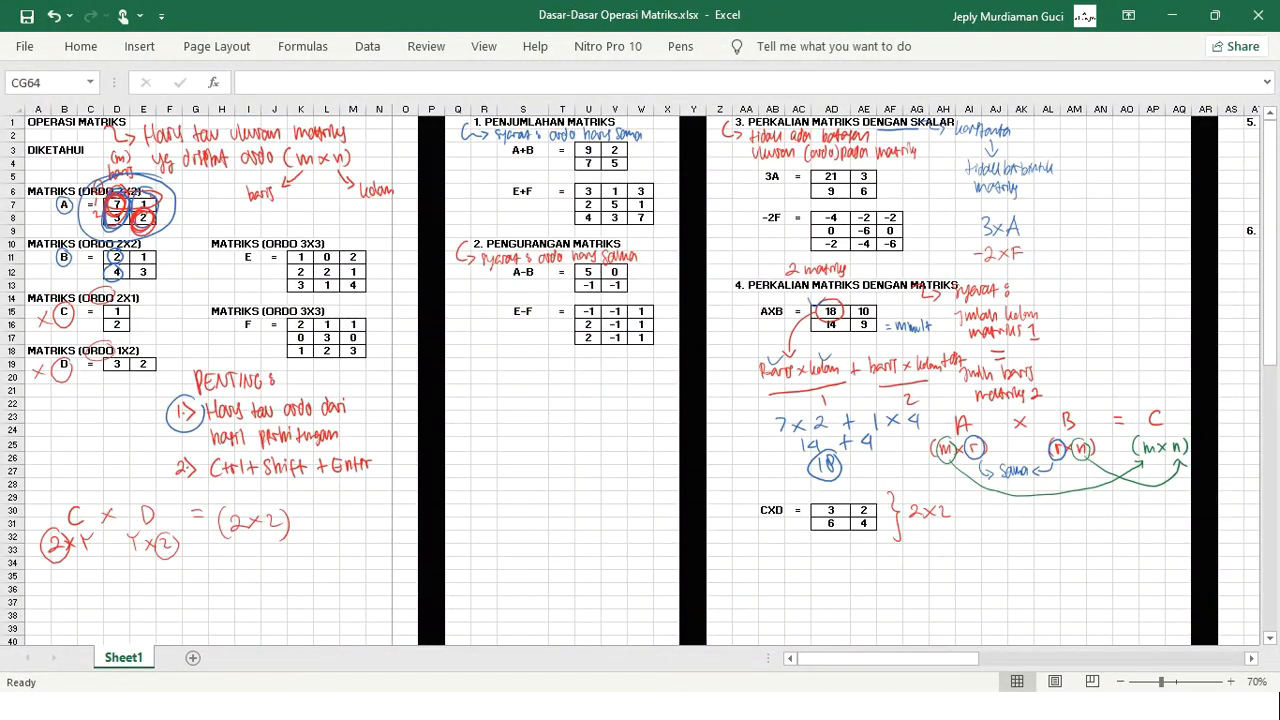